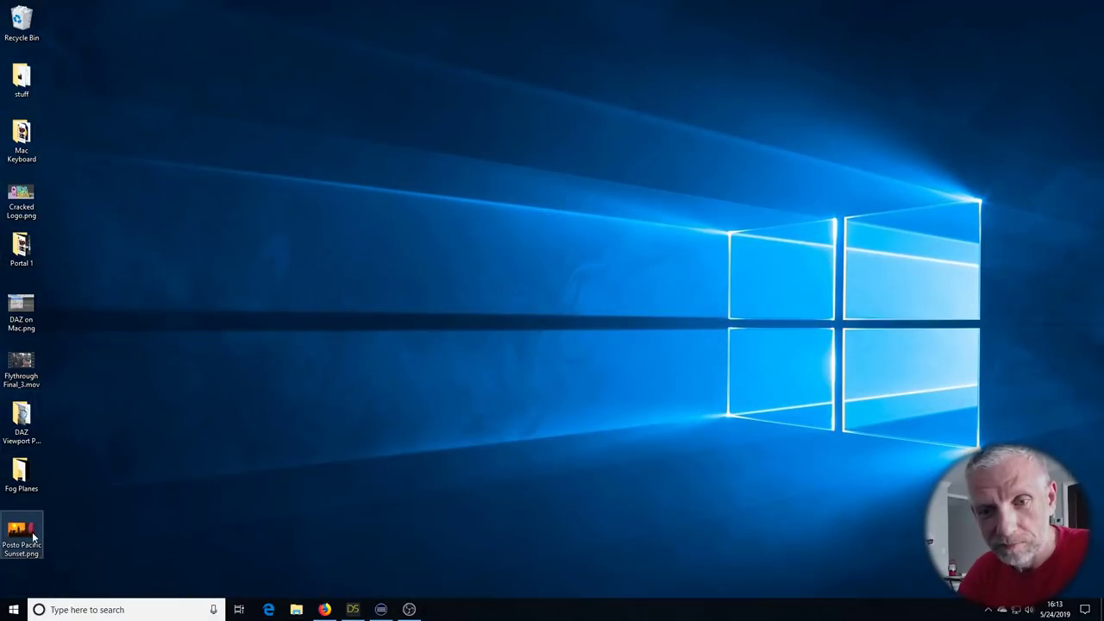
# Open the Posto Pacific Sunset.png render from the desktop and view it full screen
pyautogui.doubleClick(22, 535)
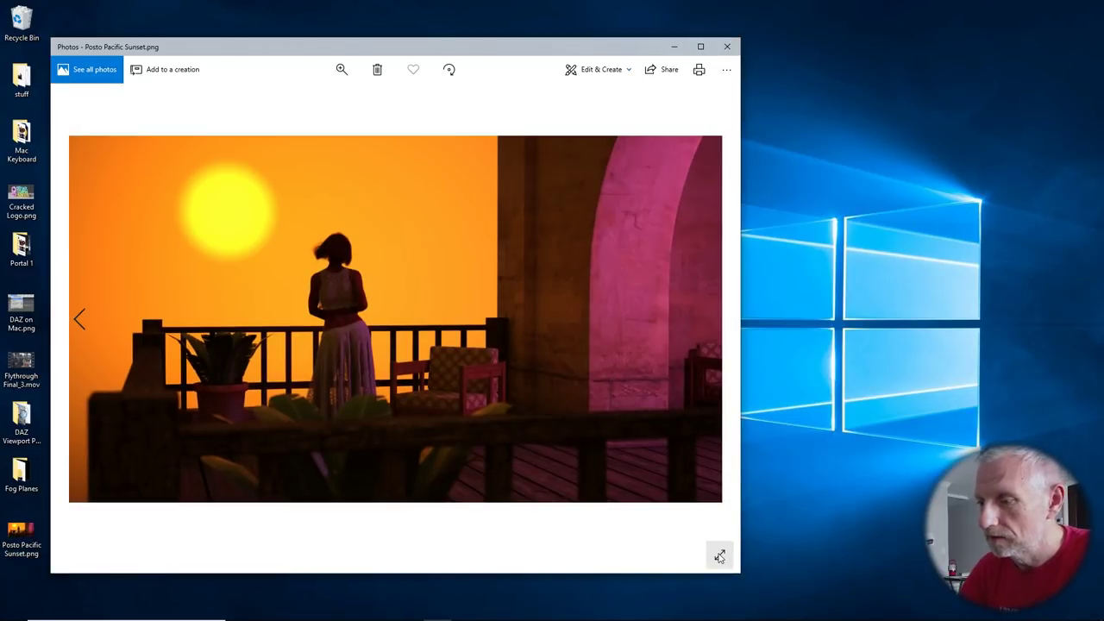
pyautogui.click(718, 556)
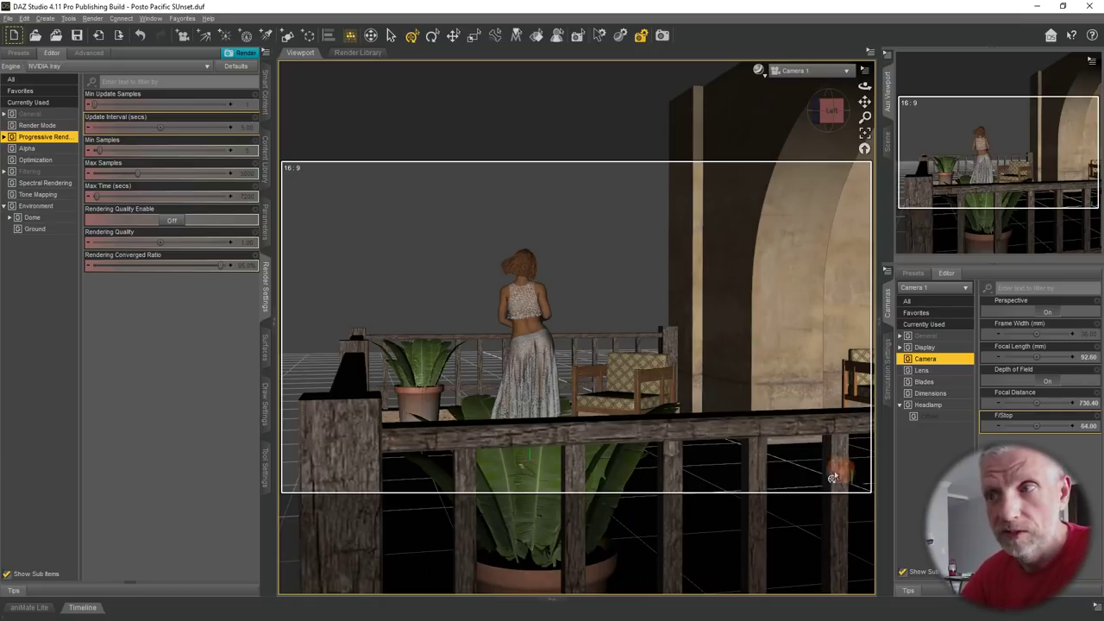
# Save the balcony scene with Ctrl+S, confirm the save prompt, and briefly check the File menu
pyautogui.click(54, 38)
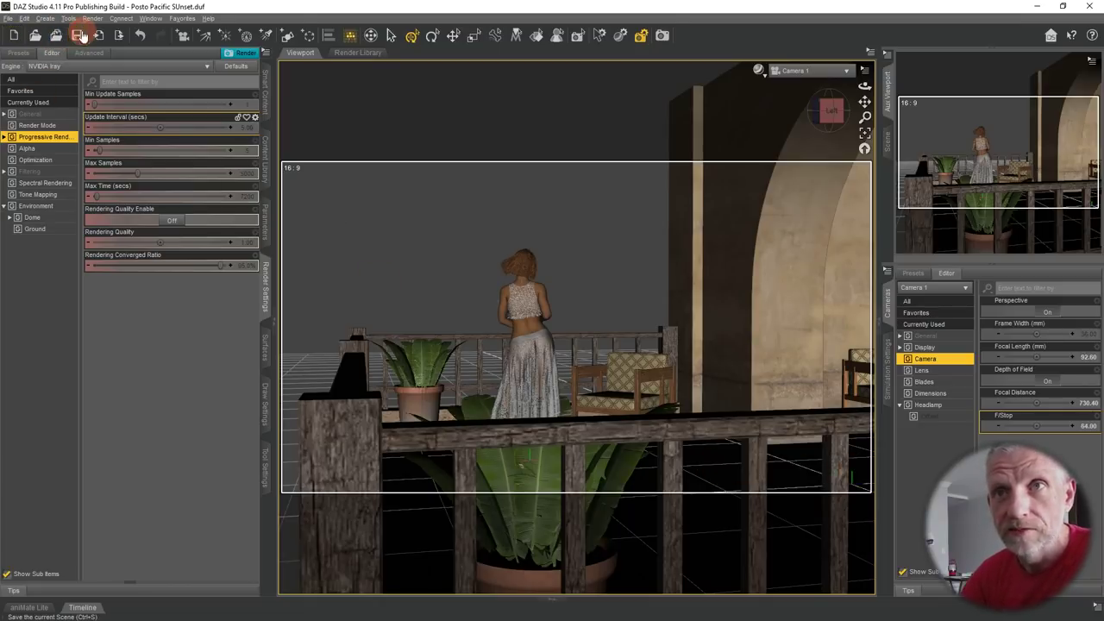
pyautogui.click(97, 324)
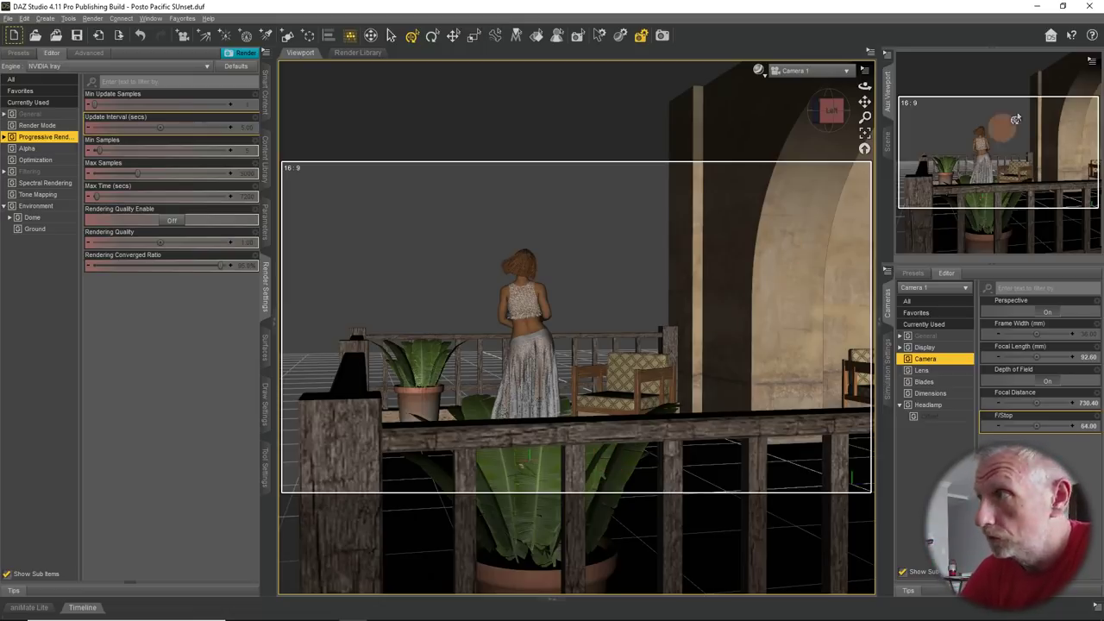
pyautogui.click(8, 19)
pyautogui.click(607, 12)
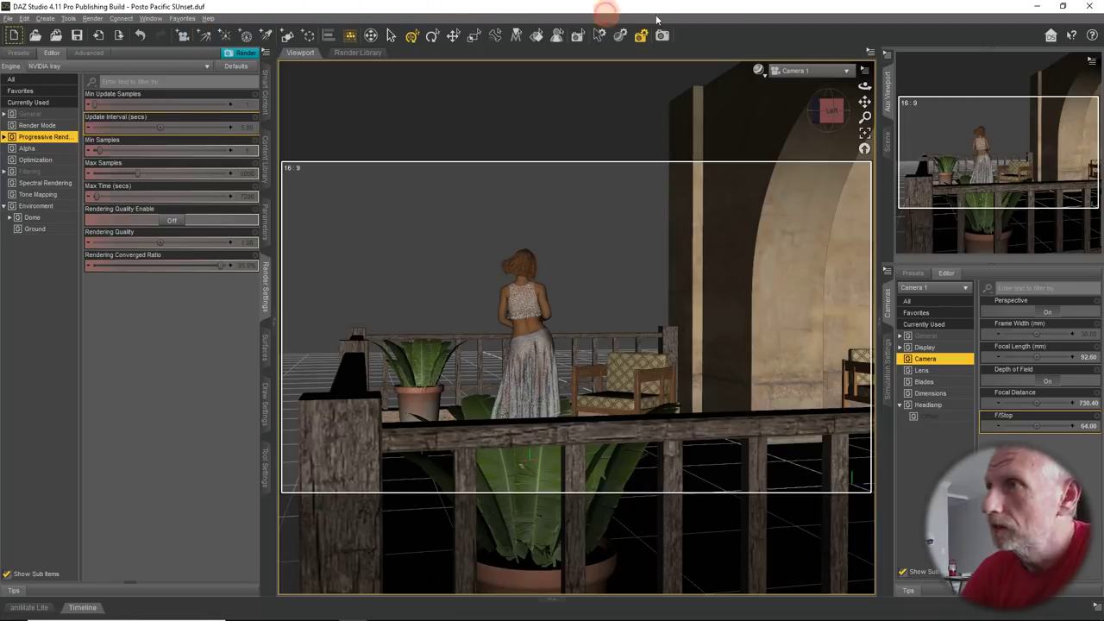
# Quit DAZ Studio and relaunch it from the Start menu for a fresh empty scene
pyautogui.click(1091, 6)
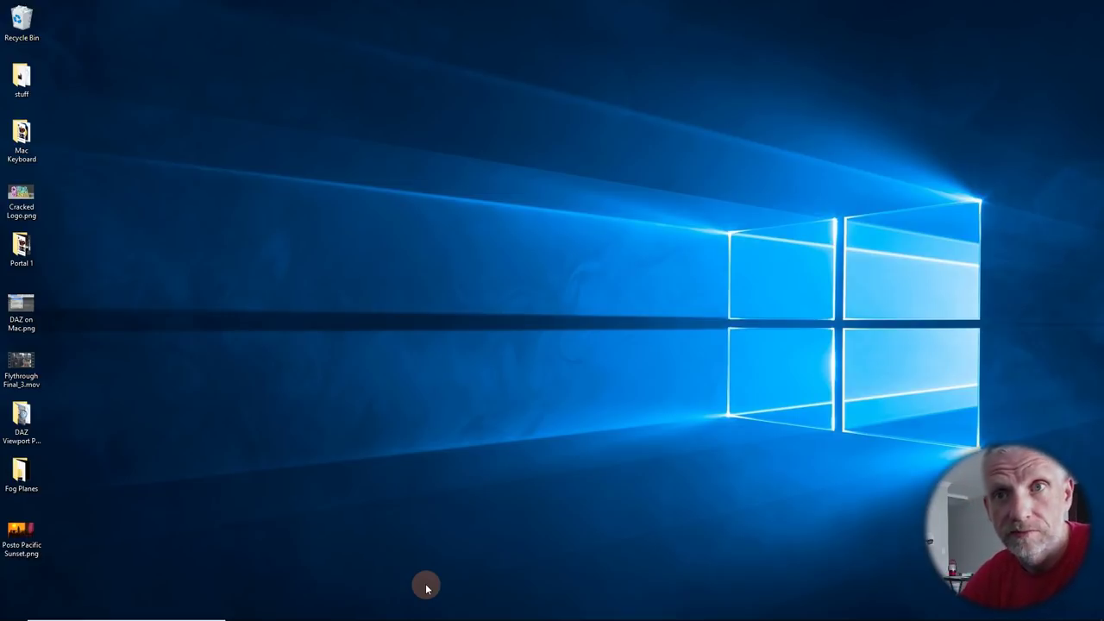
pyautogui.click(13, 613)
pyautogui.click(212, 291)
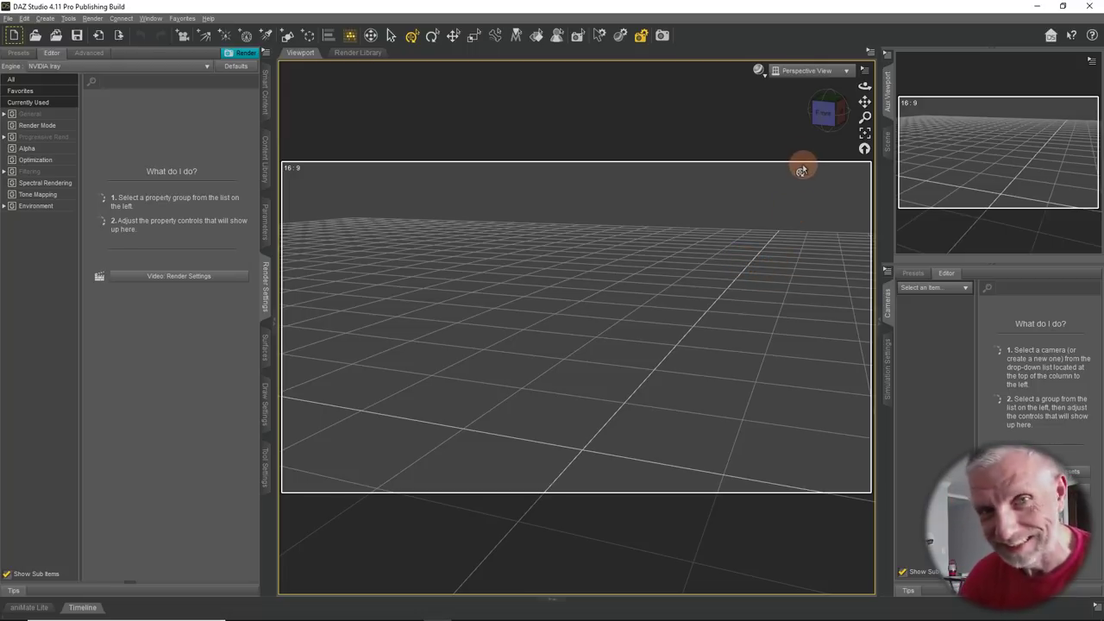
# Show the Scene pane's node list in the right dock and check the viewport display options
pyautogui.click(887, 137)
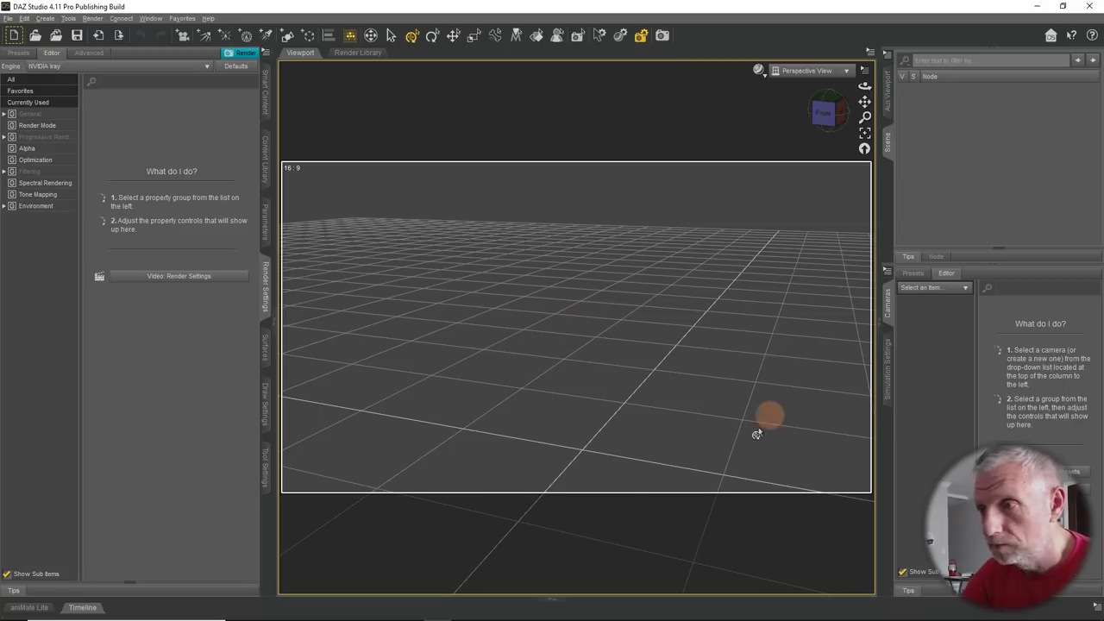
pyautogui.click(864, 71)
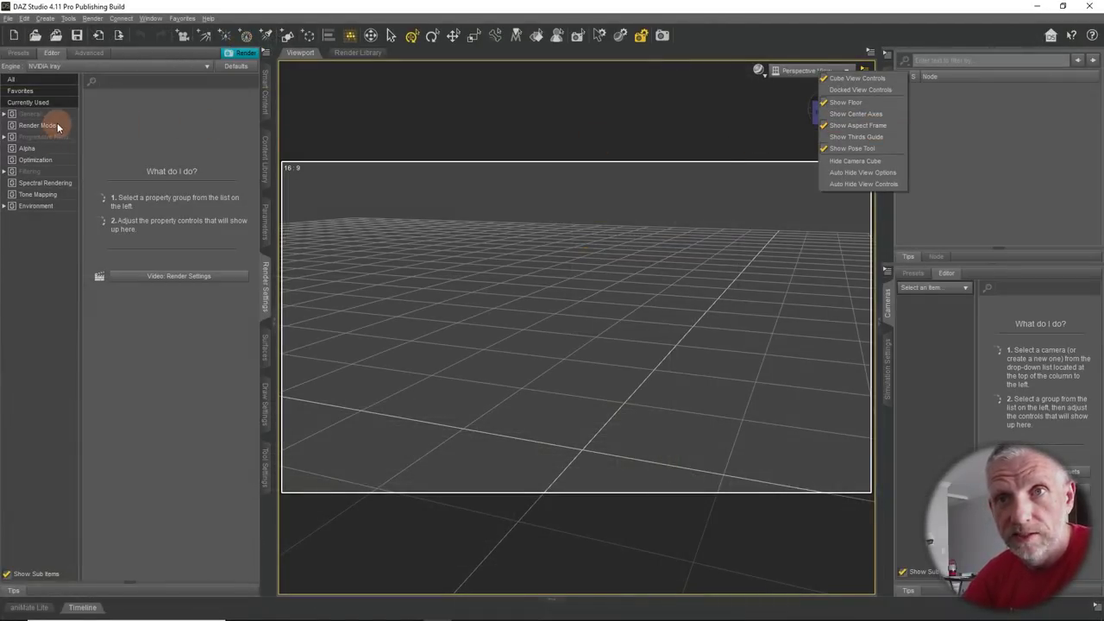
# Choose the HD / 720p (1280 x 720) dimension preset in General render settings, then view Environment settings
pyautogui.click(61, 113)
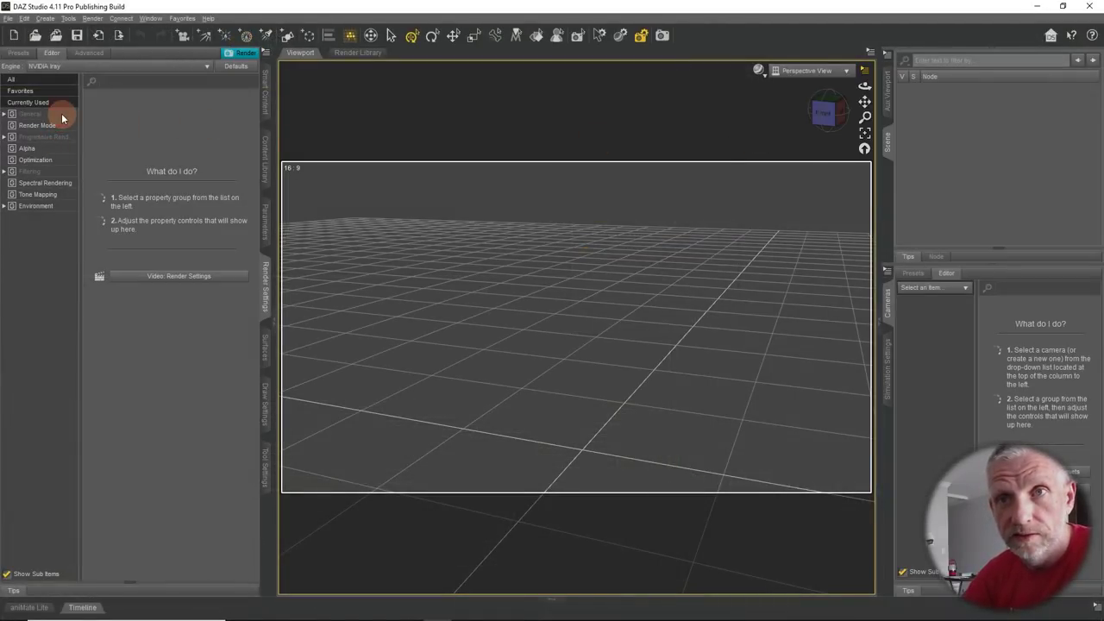
pyautogui.click(62, 113)
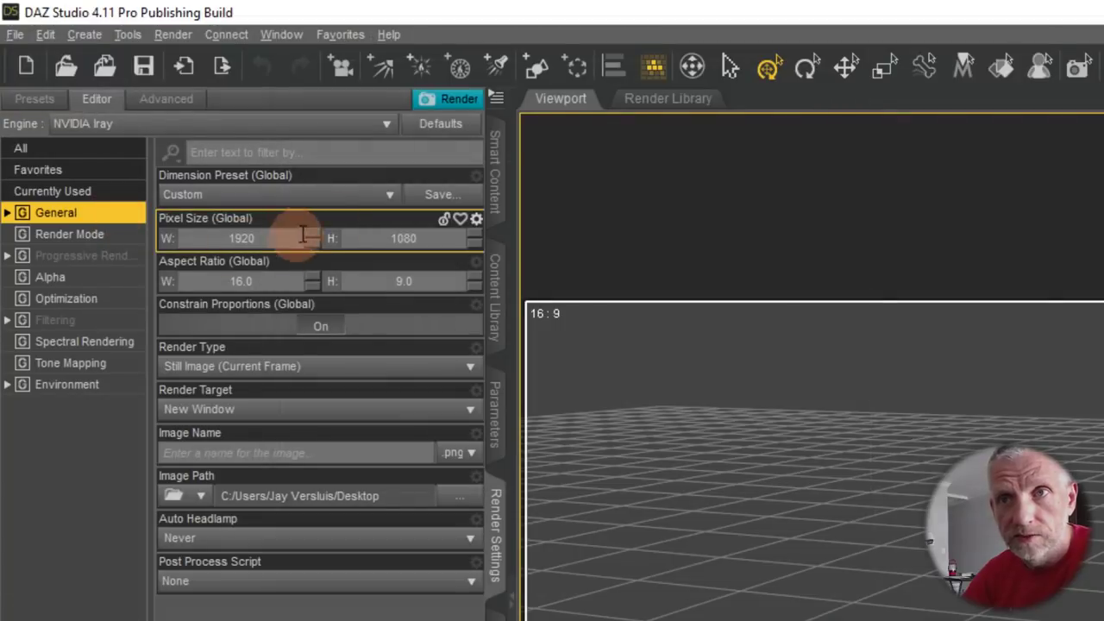
pyautogui.click(390, 202)
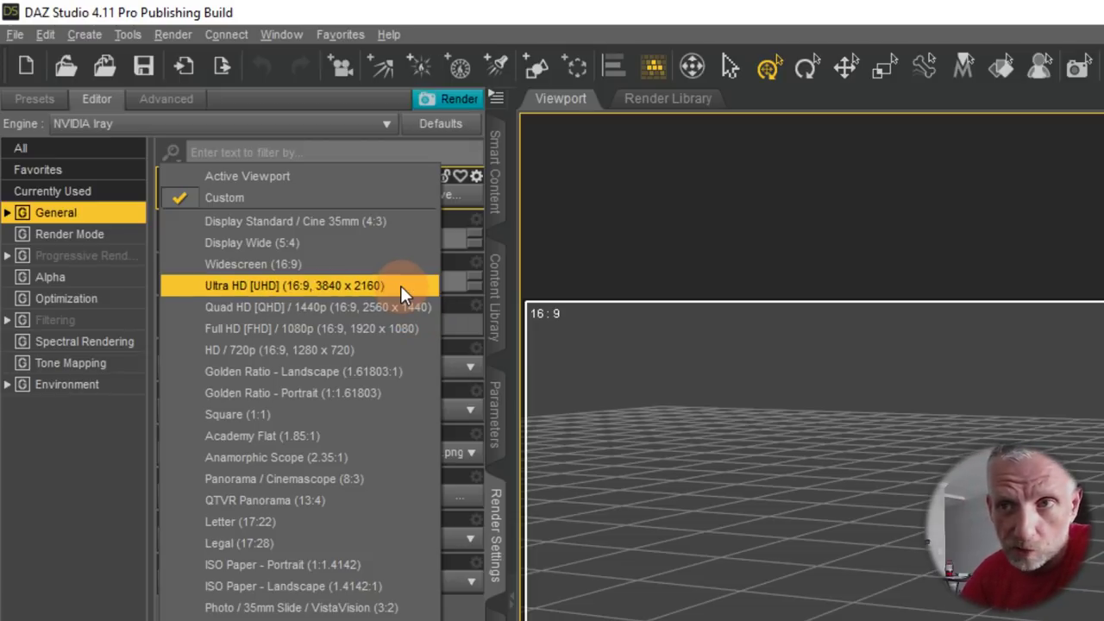
pyautogui.click(407, 349)
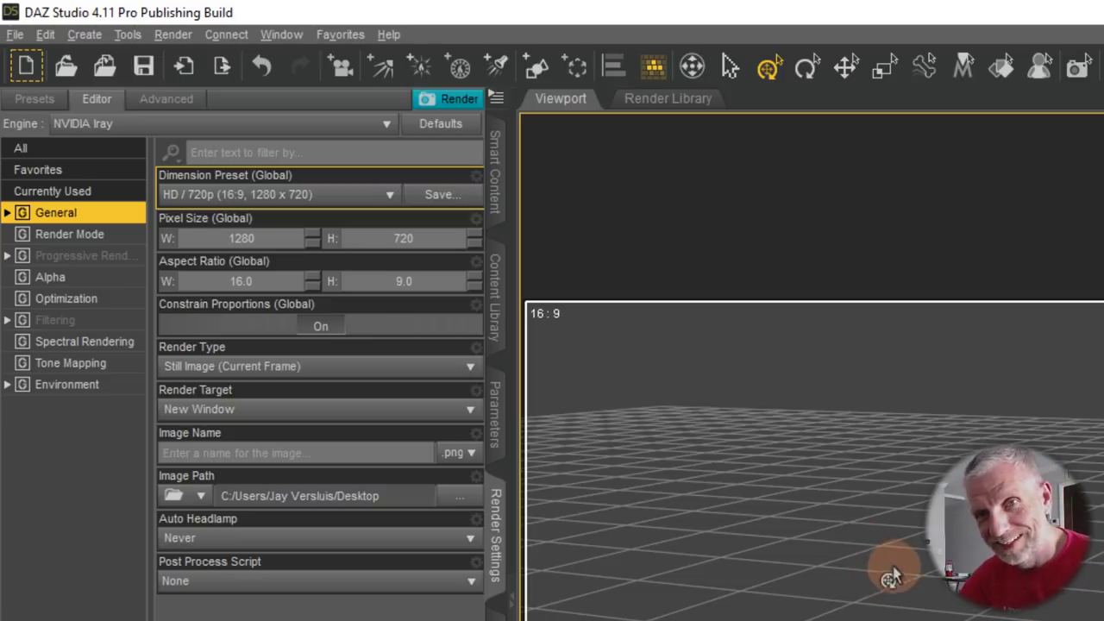
pyautogui.click(110, 387)
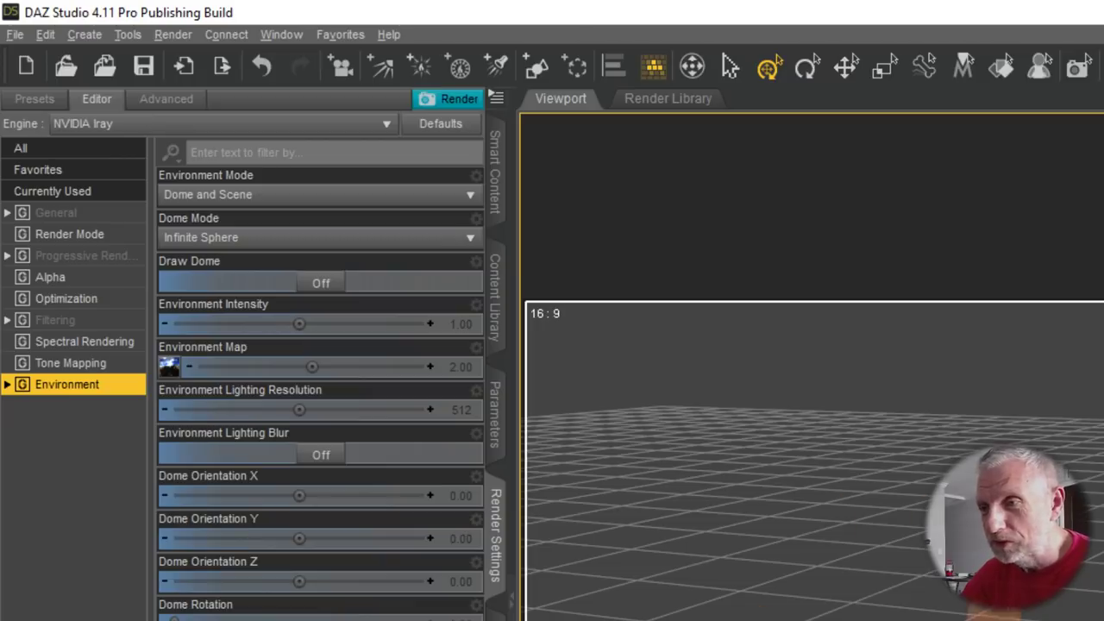
# Review which GeForce RTX 2080 cards are enabled as Photoreal devices in Advanced render settings
pyautogui.click(1035, 345)
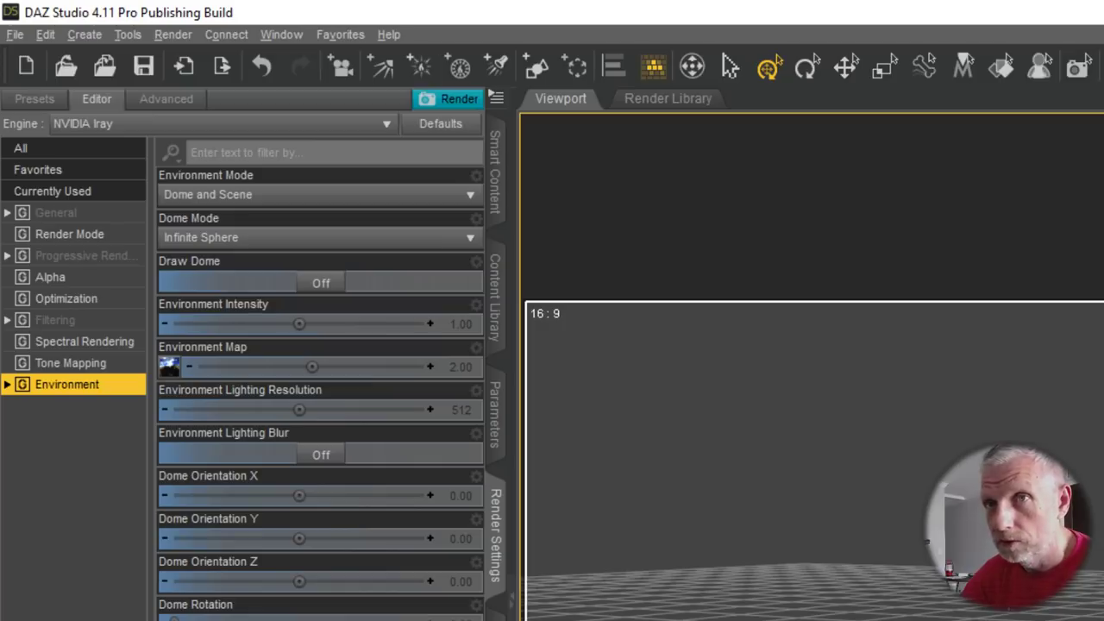
pyautogui.click(184, 101)
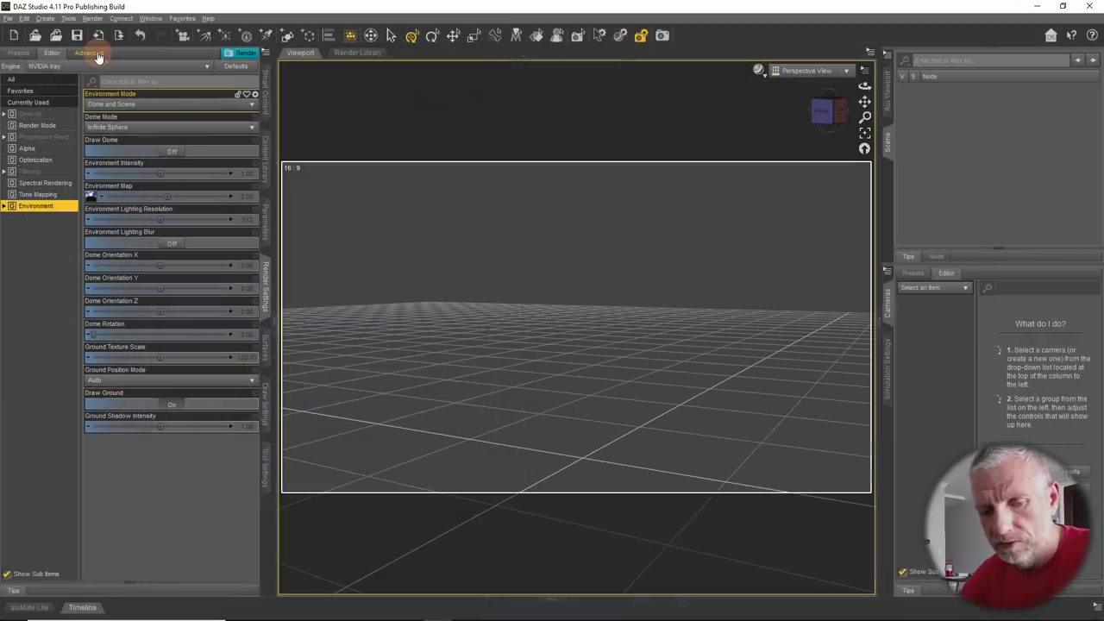
pyautogui.click(98, 57)
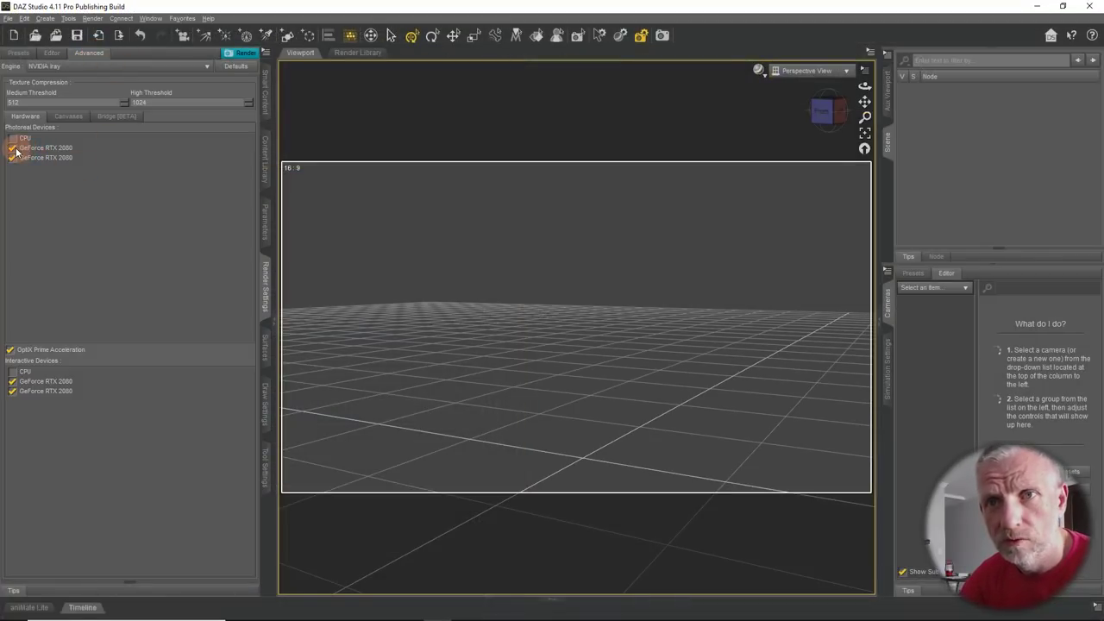
pyautogui.click(55, 52)
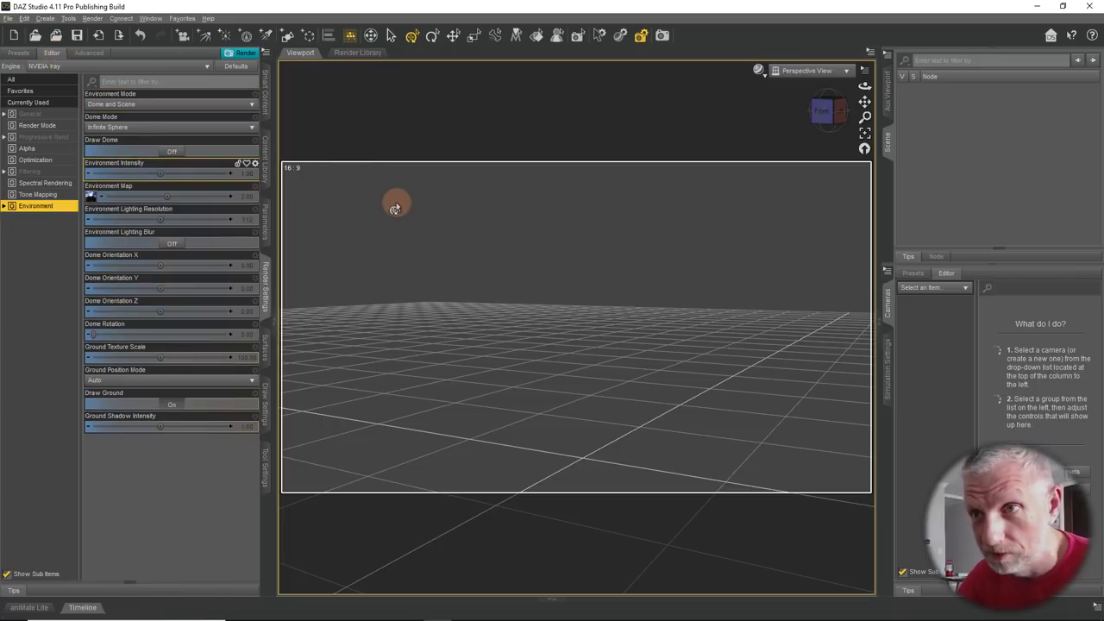
# Switch the viewport draw style to NVIDIA Iray and orbit the view slightly
pyautogui.click(762, 73)
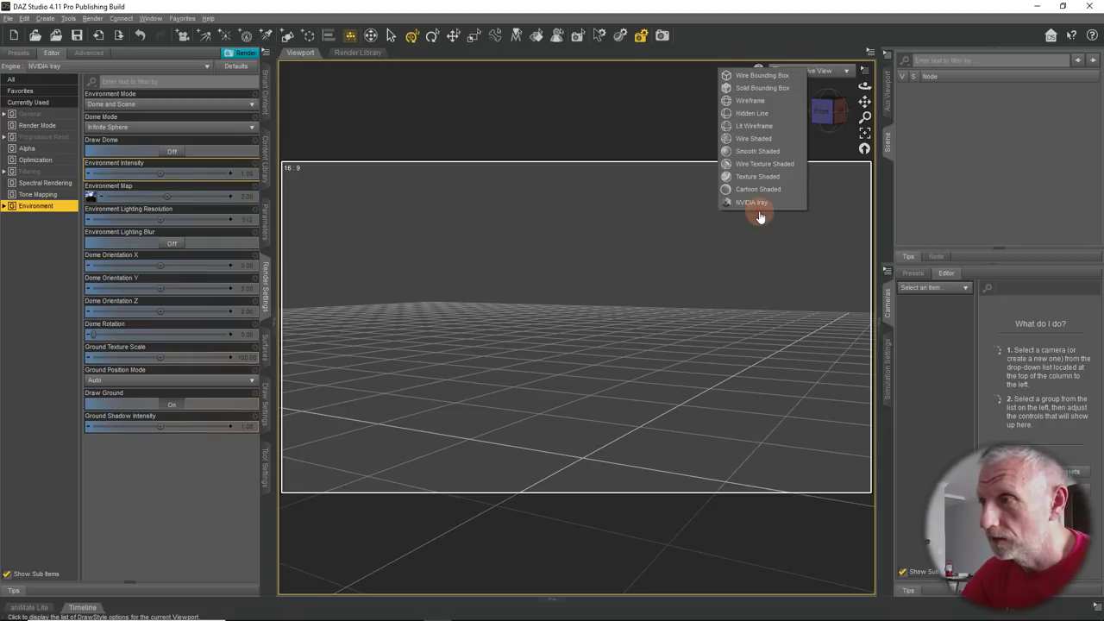
pyautogui.click(759, 204)
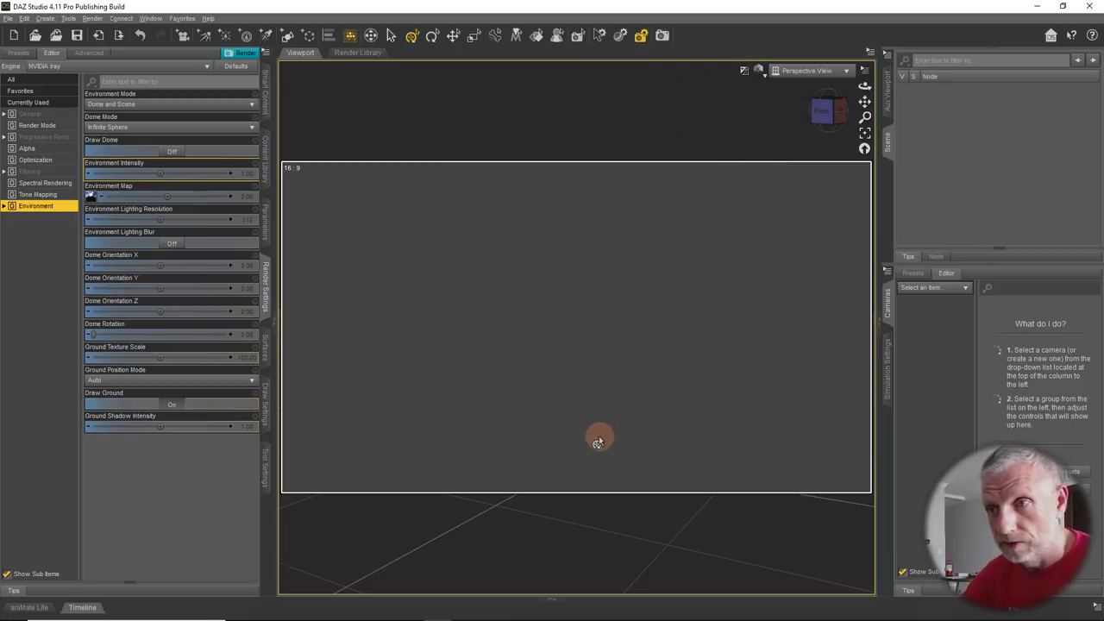
pyautogui.moveTo(577, 439)
pyautogui.mouseDown()
pyautogui.moveTo(562, 436)
pyautogui.moveTo(574, 402)
pyautogui.moveTo(537, 366)
pyautogui.mouseUp()
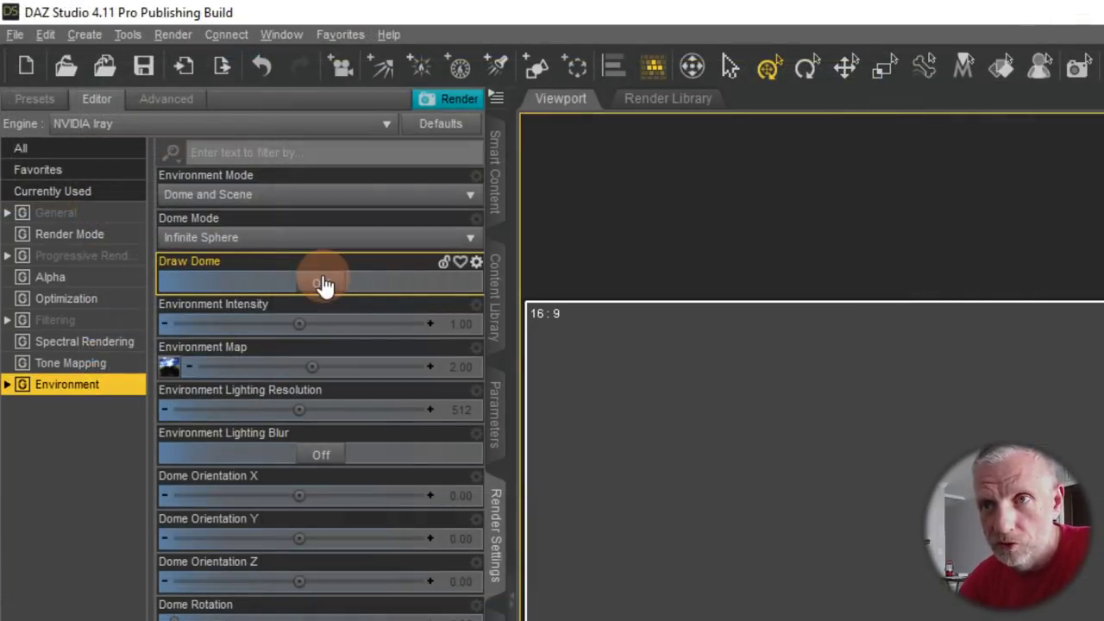
# Turn Draw Dome on in Environment settings and open the Environment Mode dropdown
pyautogui.click(172, 152)
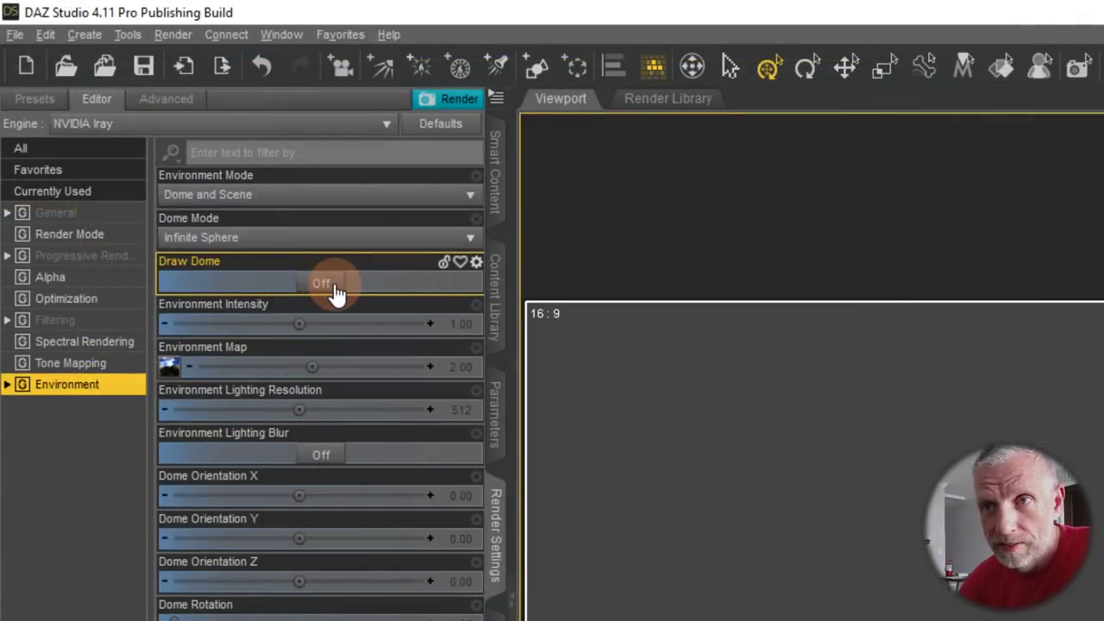
pyautogui.click(321, 285)
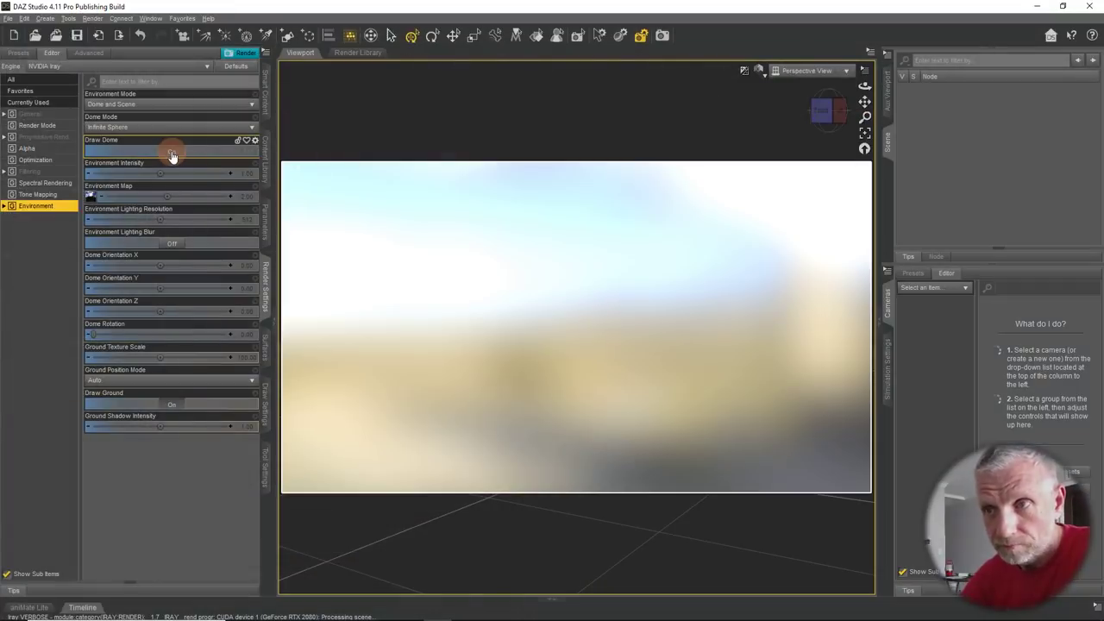
pyautogui.click(951, 470)
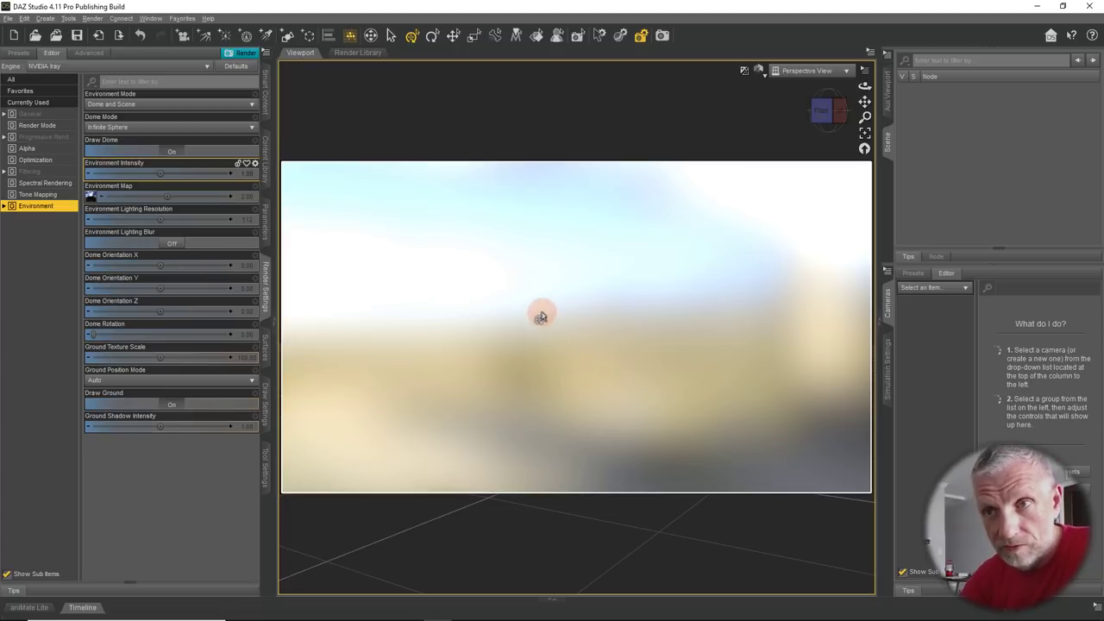
pyautogui.moveTo(89, 197)
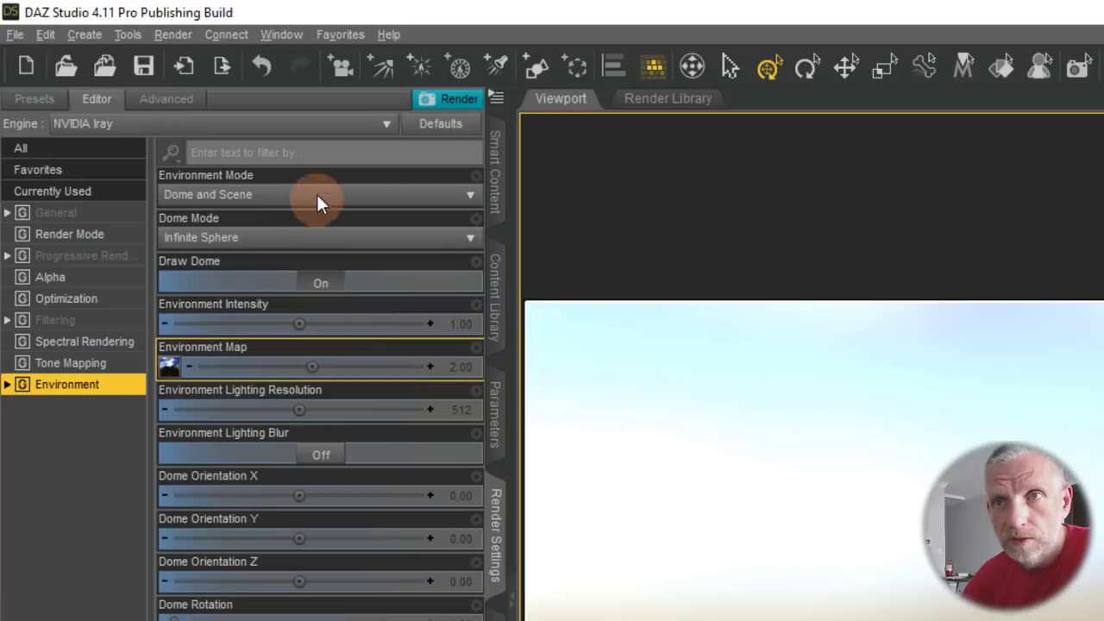
pyautogui.click(185, 106)
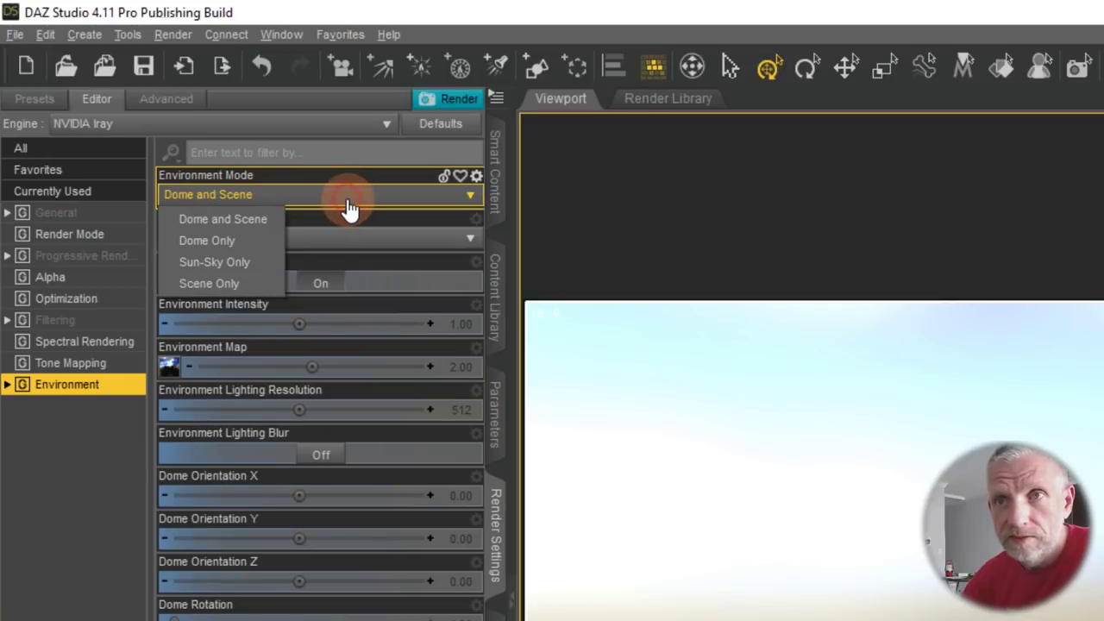
pyautogui.click(259, 264)
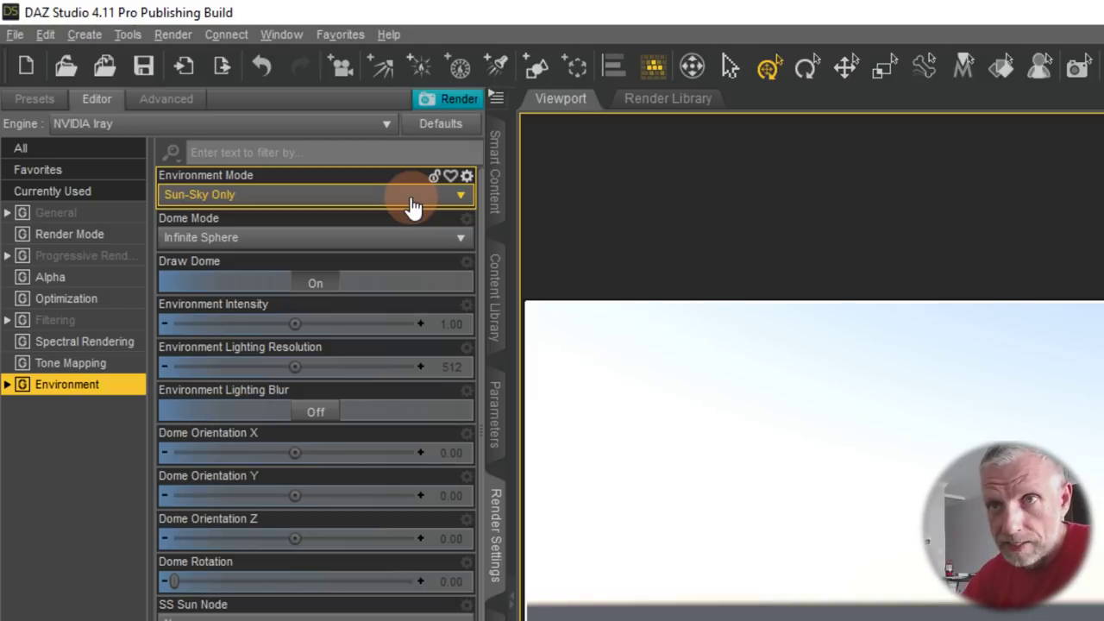
pyautogui.click(412, 205)
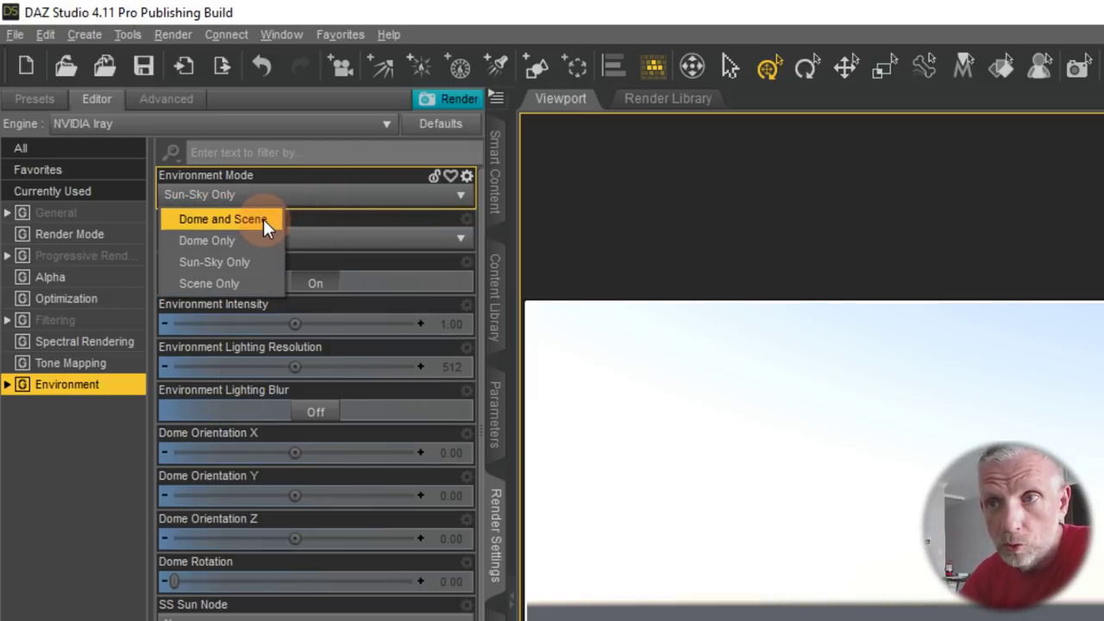
pyautogui.click(263, 219)
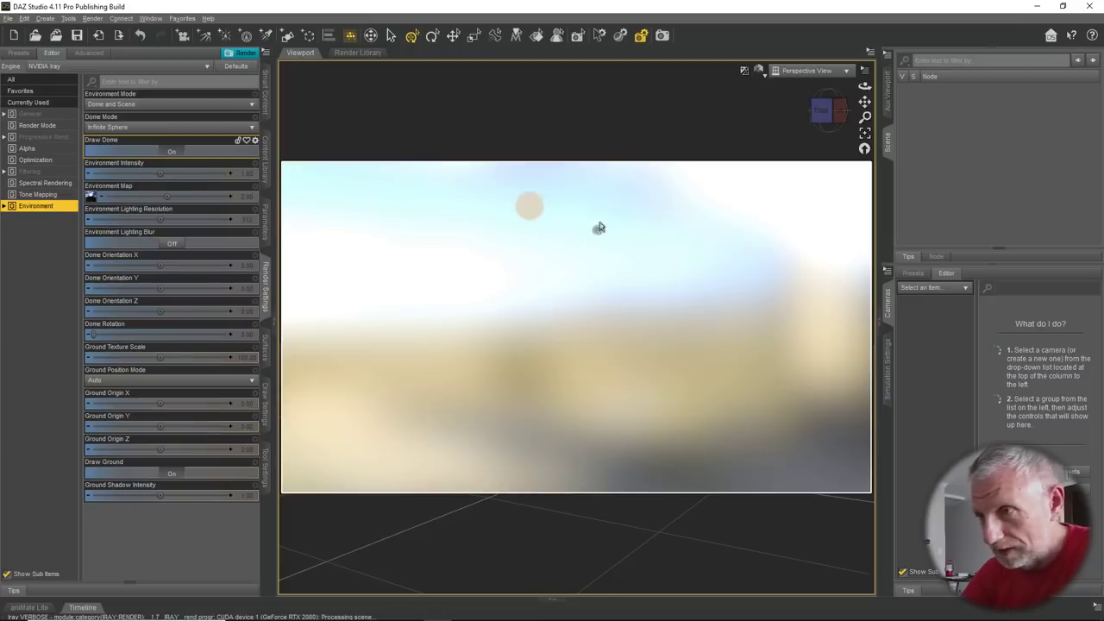
pyautogui.click(588, 384)
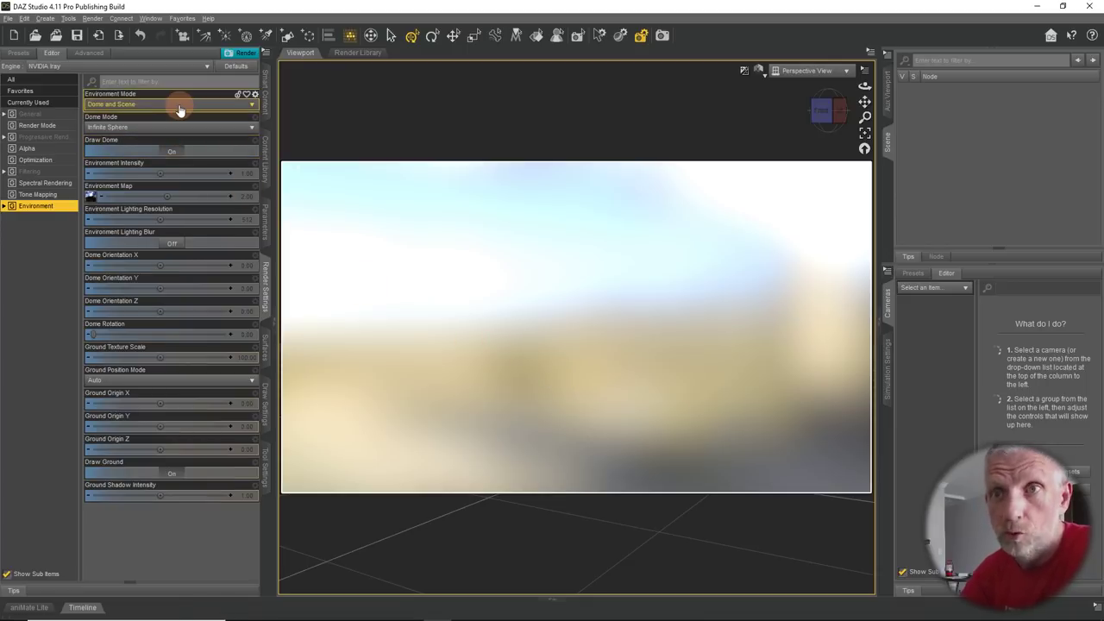
pyautogui.moveTo(91, 198)
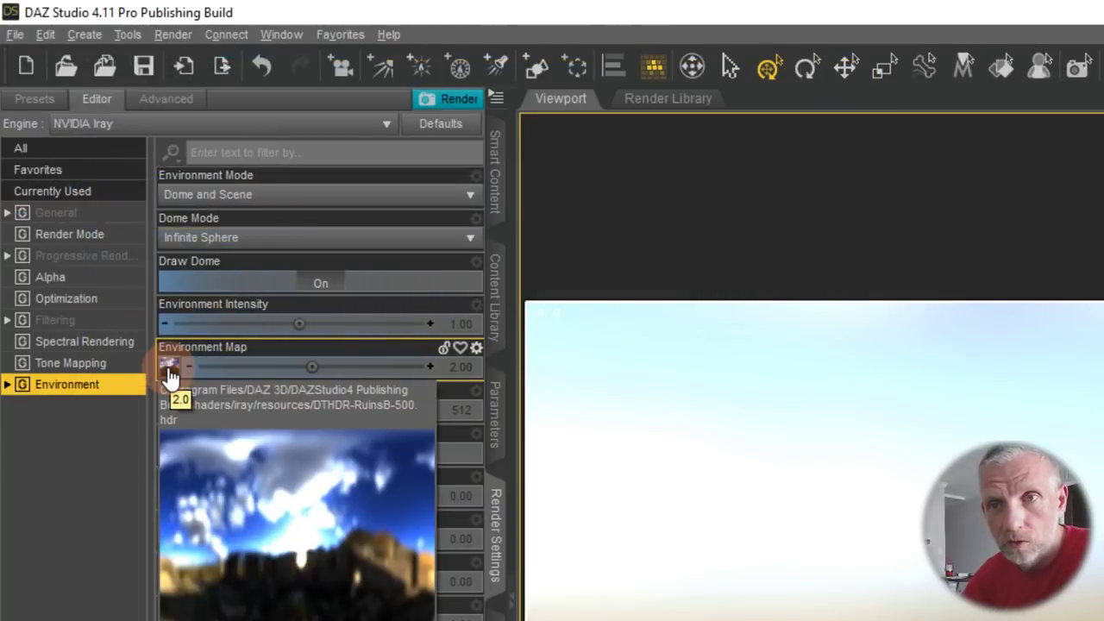
# Set the Environment Map to None and orbit to see the plain sky over grey ground
pyautogui.click(91, 199)
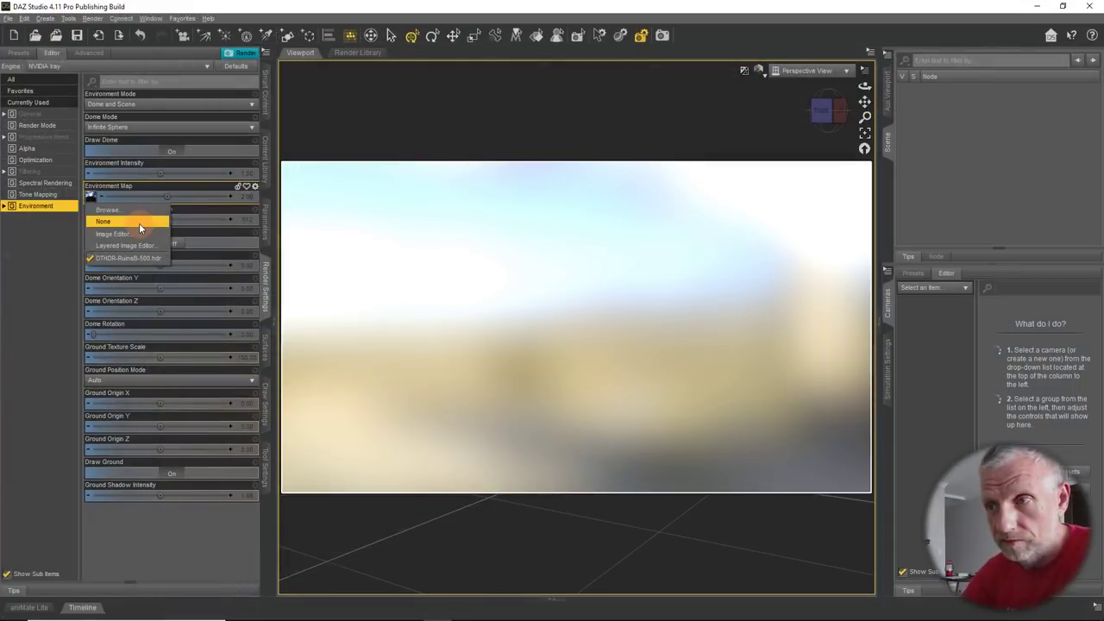
pyautogui.click(260, 418)
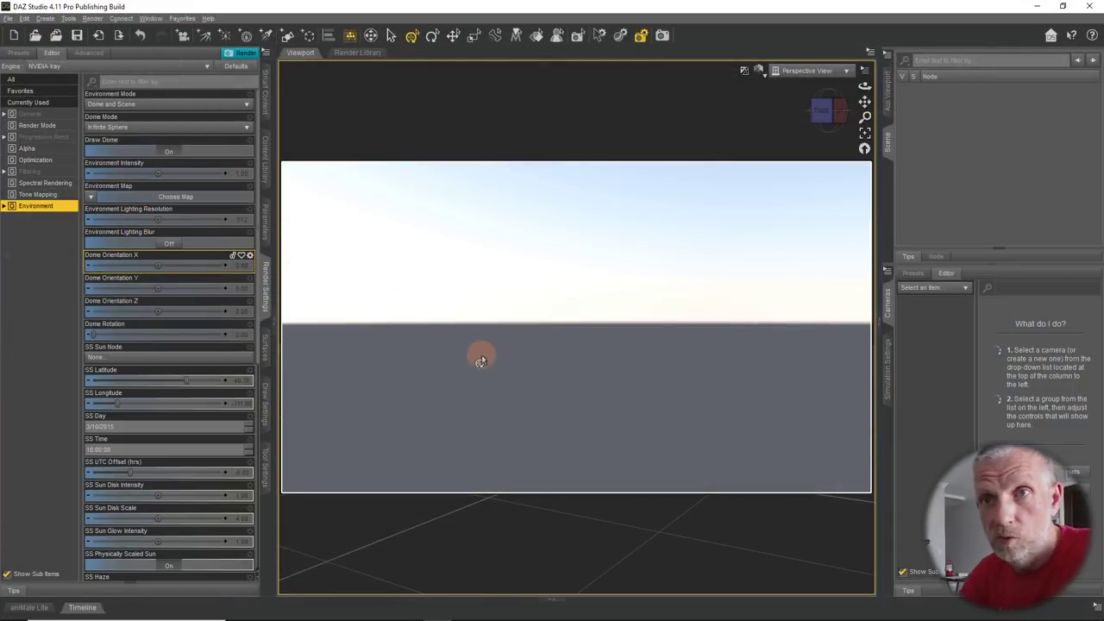
pyautogui.moveTo(668, 352); pyautogui.dragTo(422, 343)
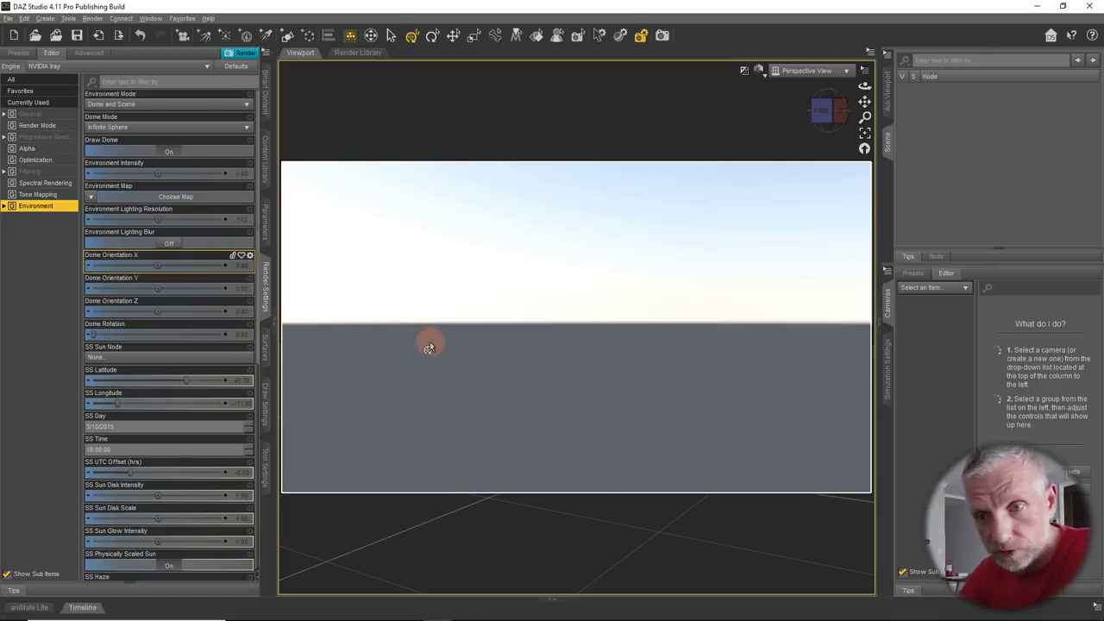
pyautogui.moveTo(429, 347); pyautogui.dragTo(256, 212)
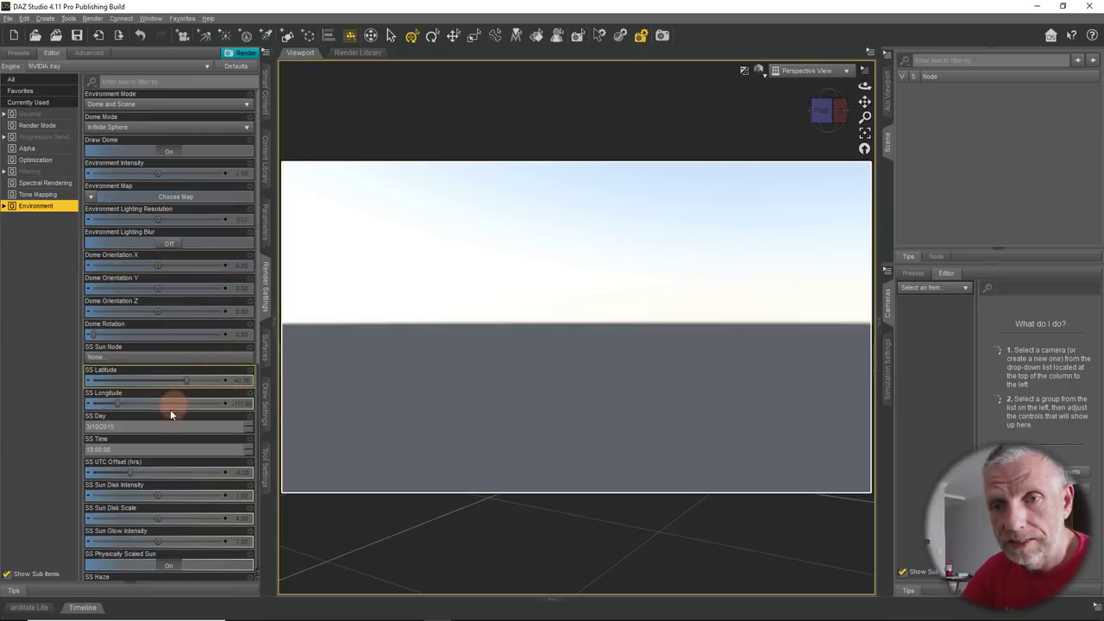
# Expand Environment > Dome > Sun-Sky, browse its Sun, Sky, Intensity and Ground groups, and settle on Direction
pyautogui.click(4, 206)
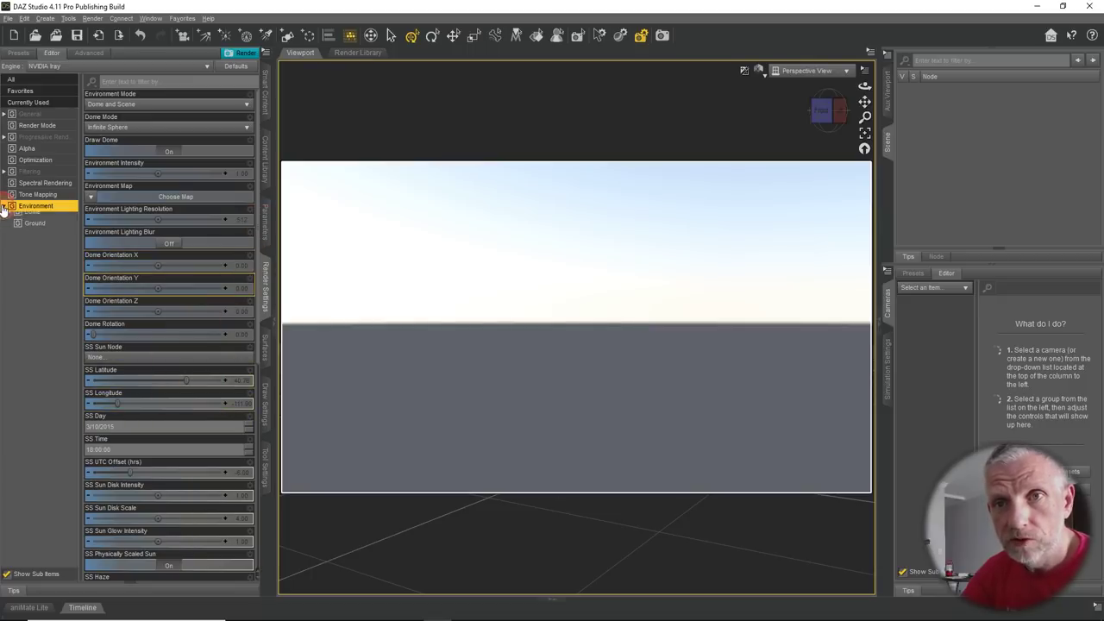
pyautogui.click(10, 217)
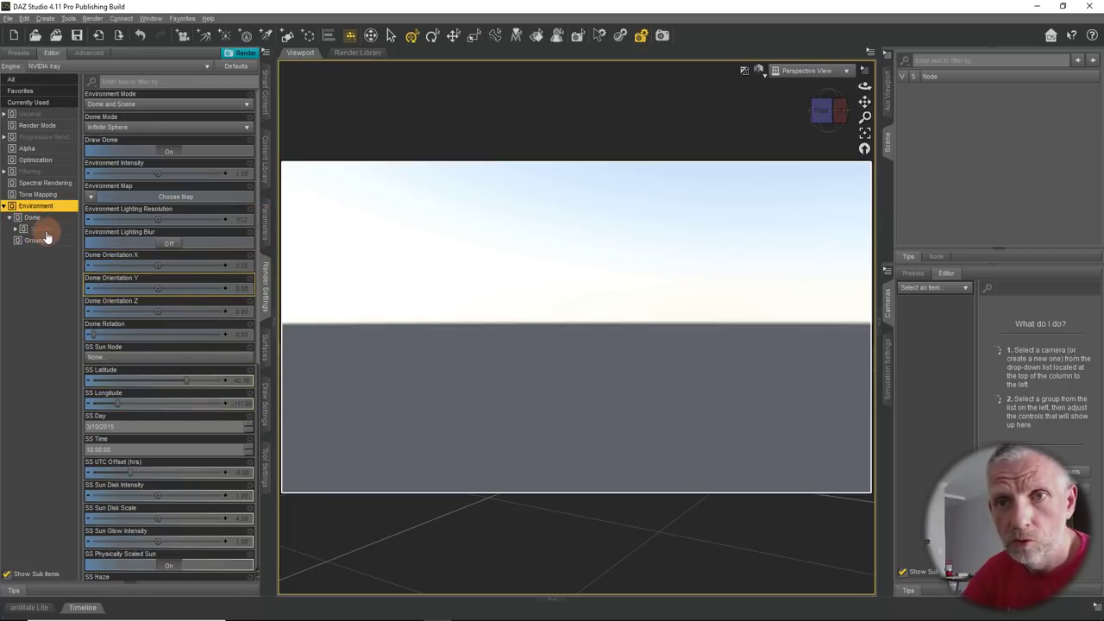
pyautogui.click(43, 229)
pyautogui.click(15, 228)
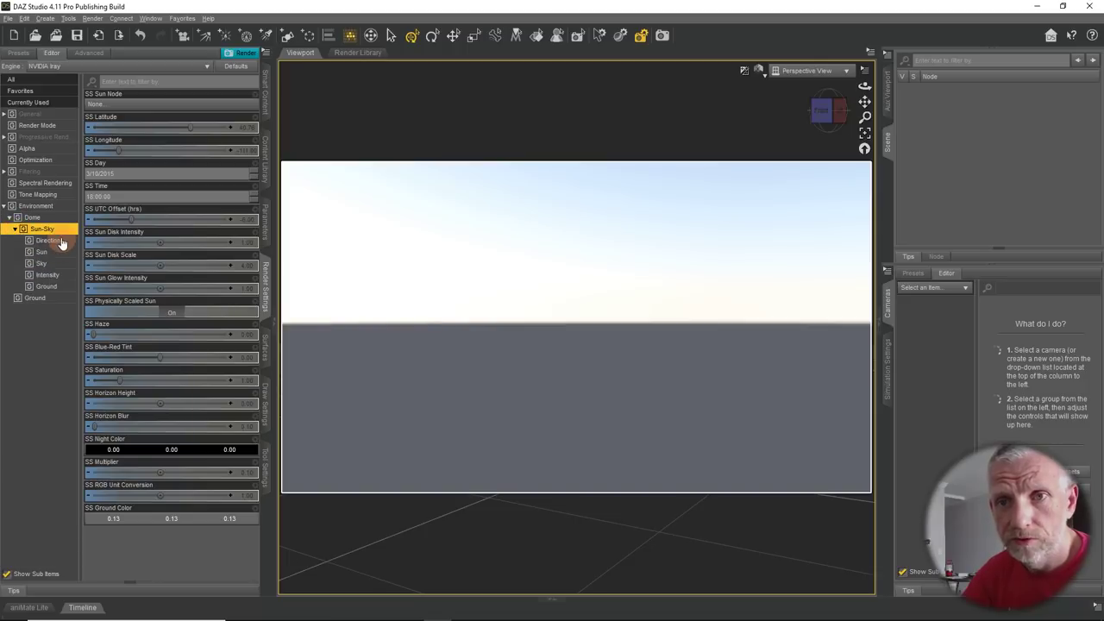
pyautogui.click(62, 242)
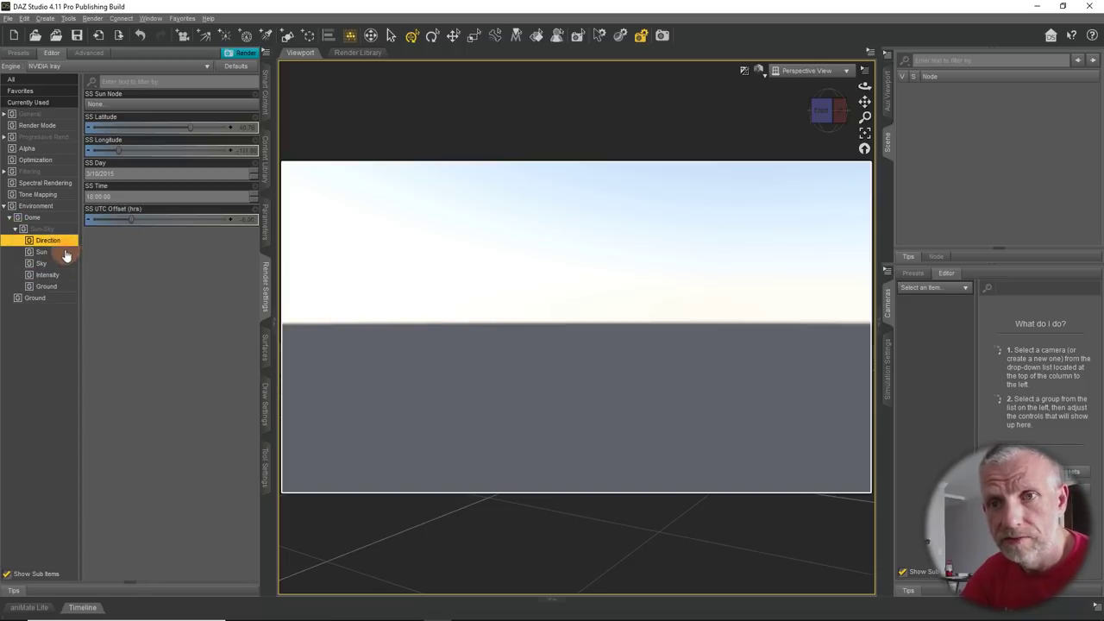
pyautogui.click(66, 253)
pyautogui.click(67, 263)
pyautogui.click(62, 276)
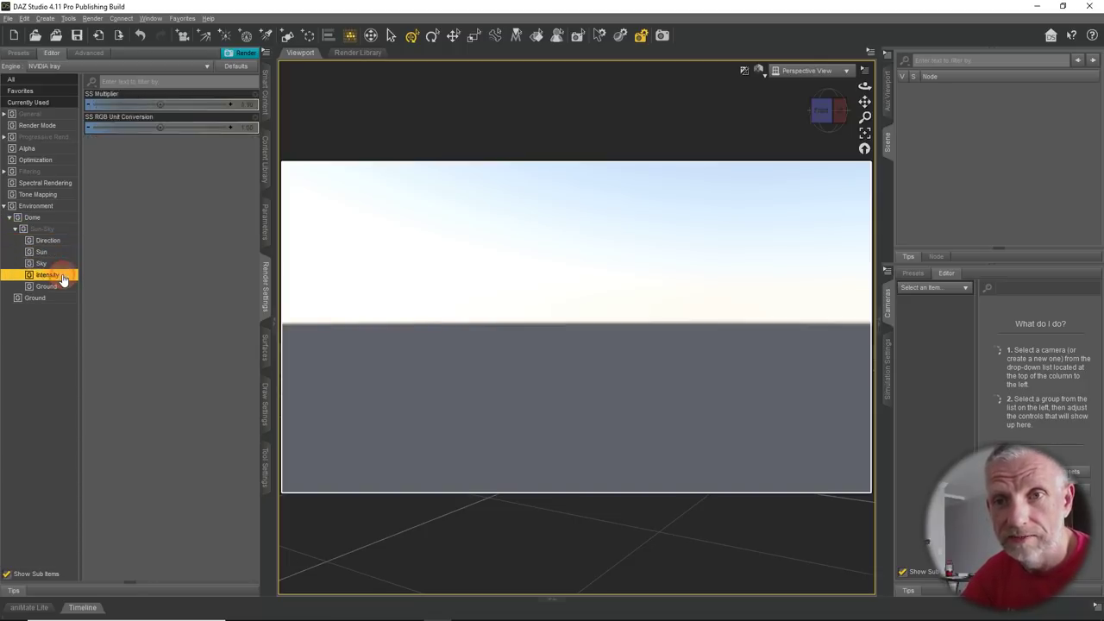
pyautogui.click(62, 289)
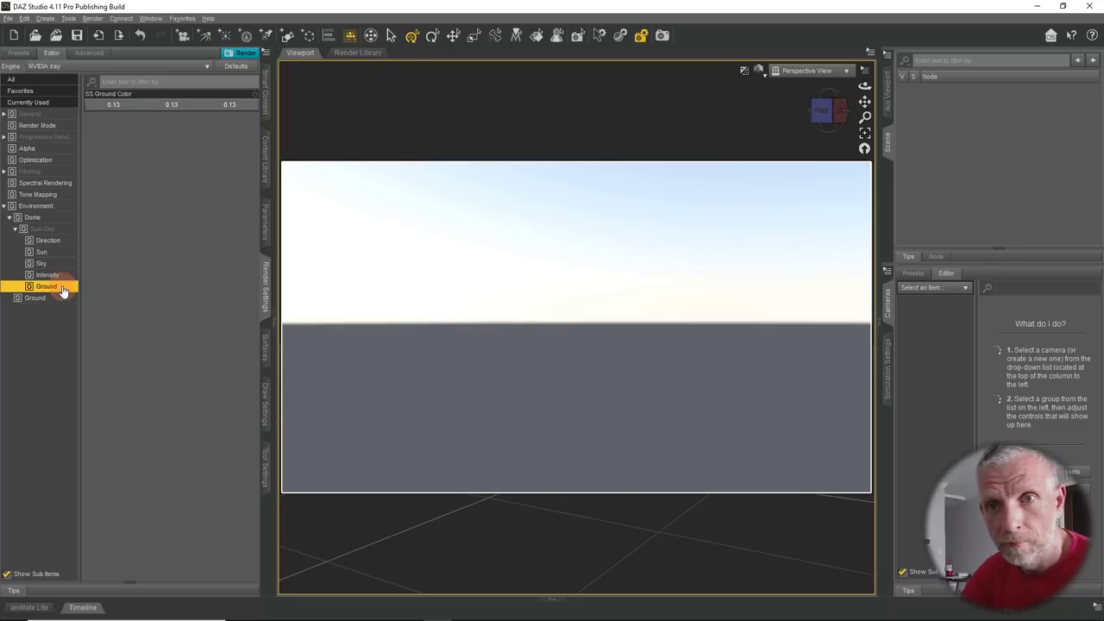
pyautogui.click(69, 243)
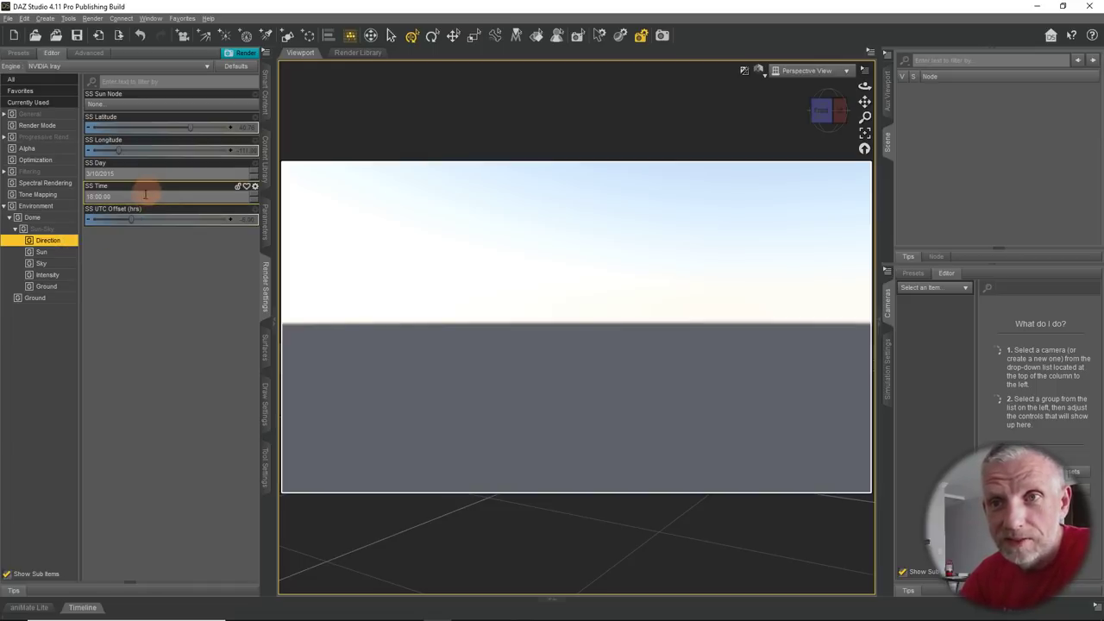
# Step the Sun-Sky date's month up and down from March, briefly getting a sunset, ending on bright daylight
pyautogui.moveTo(102, 198); pyautogui.dragTo(89, 196)
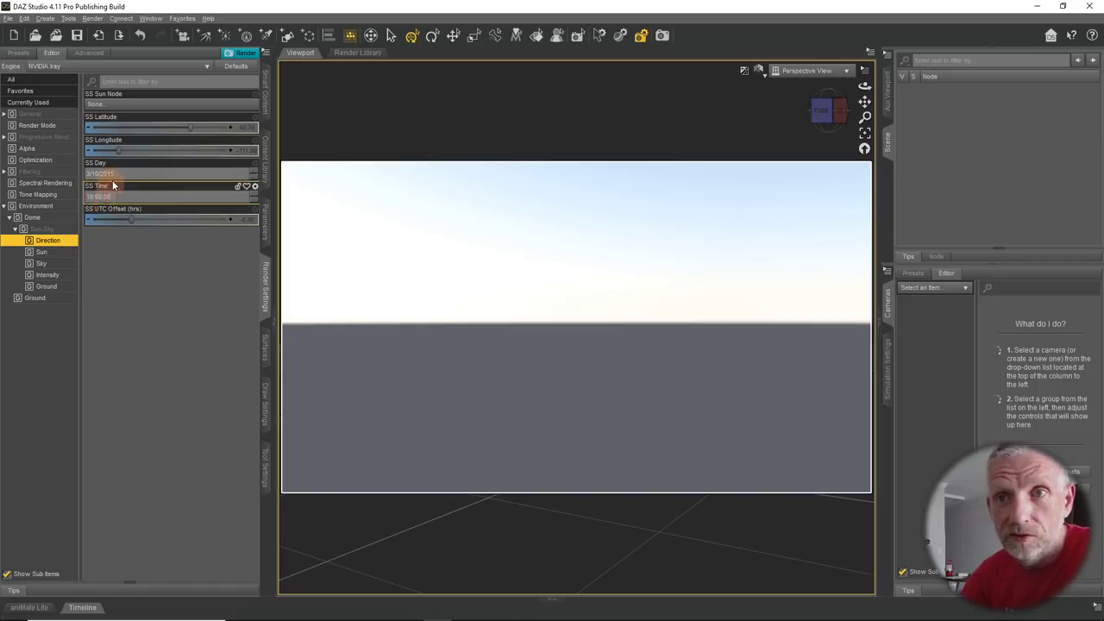
pyautogui.click(238, 128)
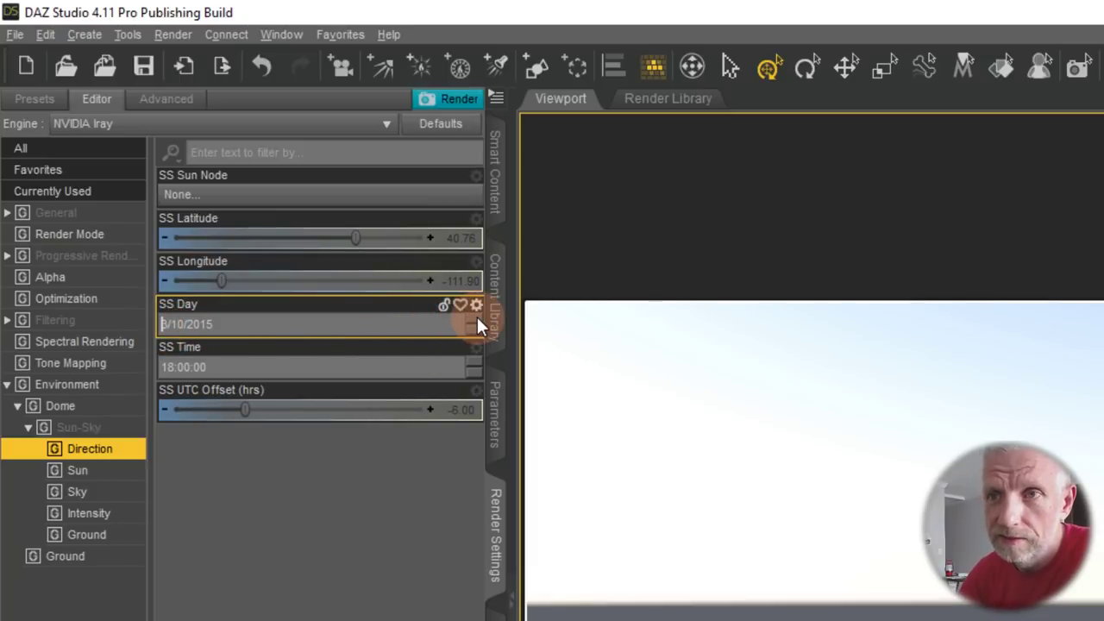
pyautogui.click(475, 316)
pyautogui.click(475, 316)
pyautogui.click(184, 324)
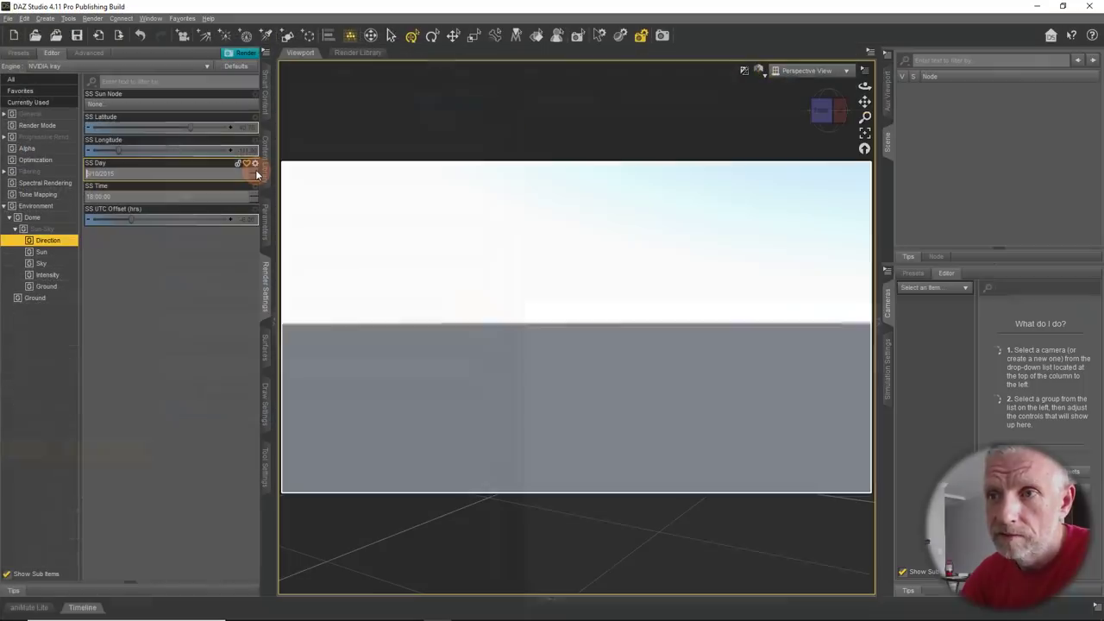
pyautogui.click(256, 177)
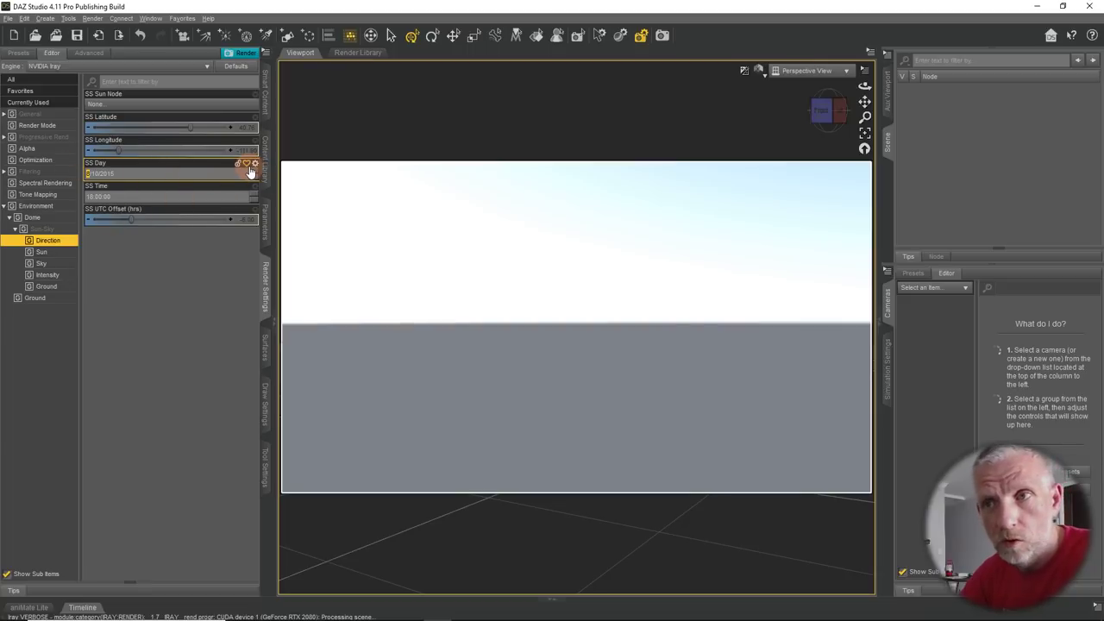
pyautogui.click(256, 176)
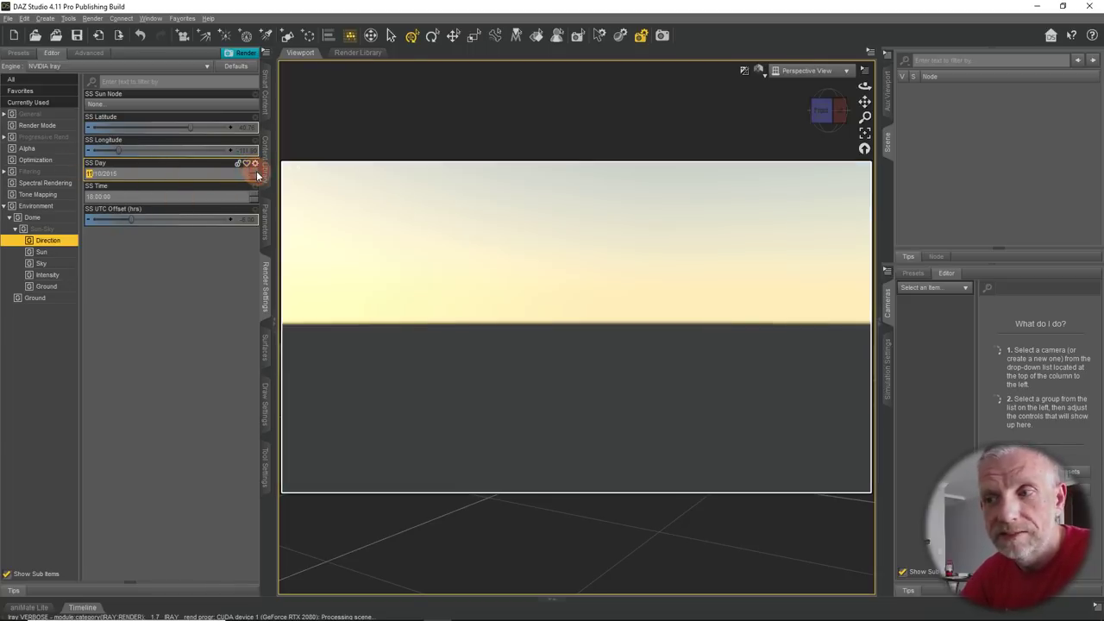
pyautogui.click(256, 178)
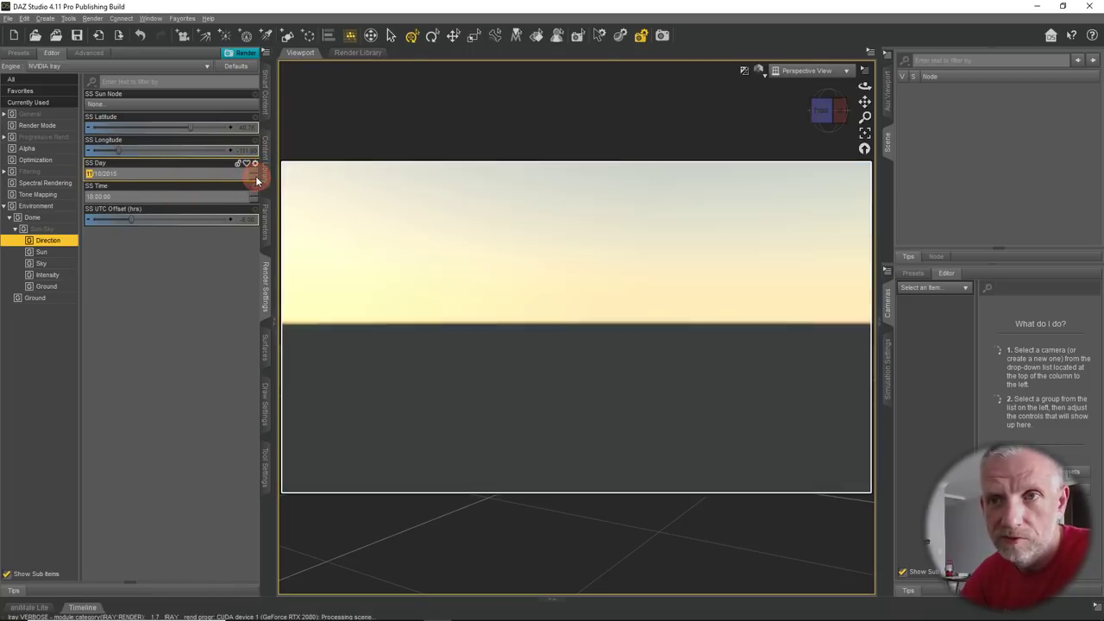
# Edit the SS Day field's day and year to make the date 5/24/2019
pyautogui.click(97, 173)
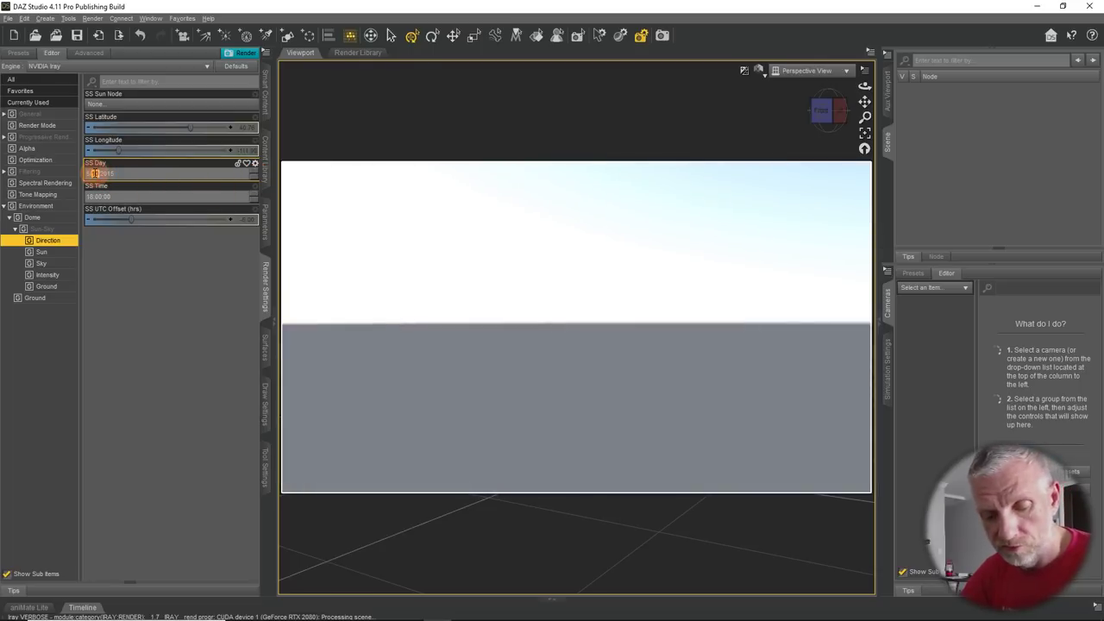
pyautogui.click(119, 172)
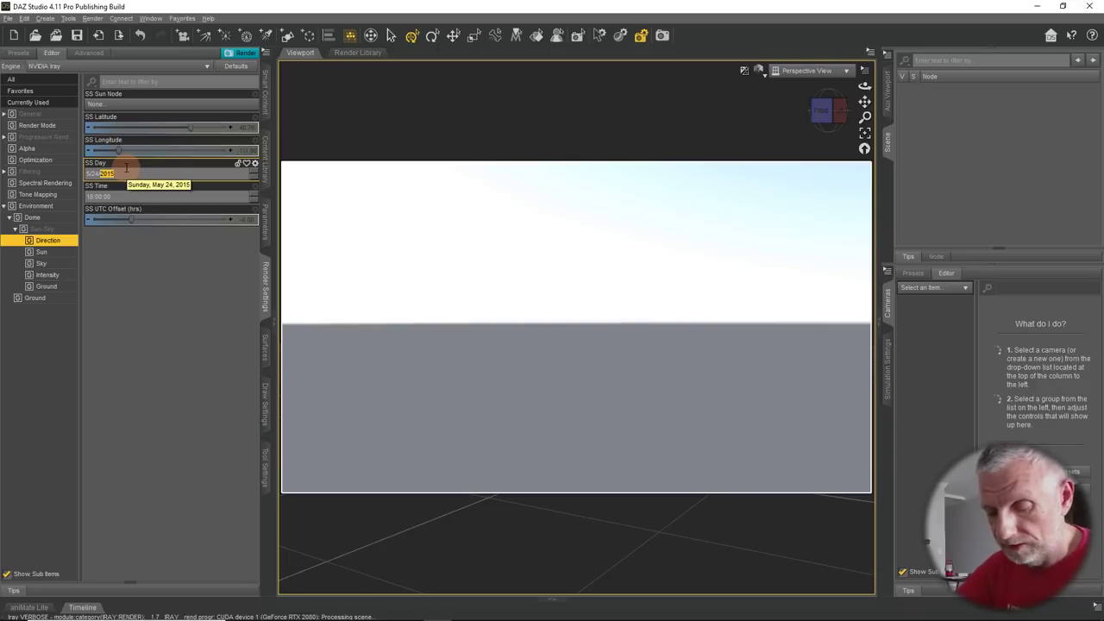
pyautogui.write('2019')
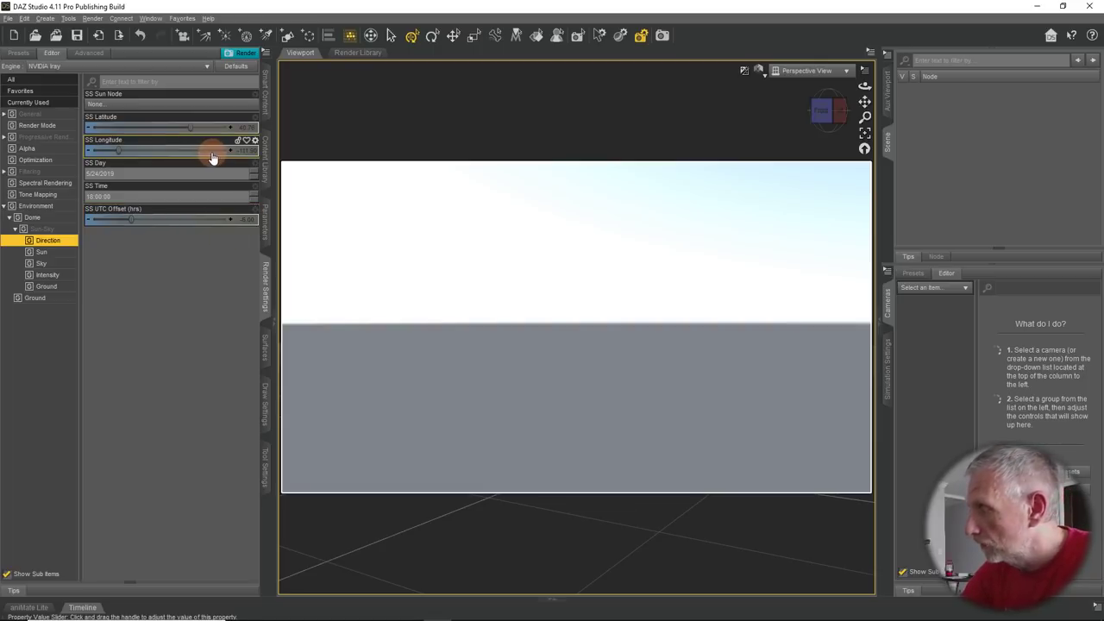
pyautogui.moveTo(213, 157)
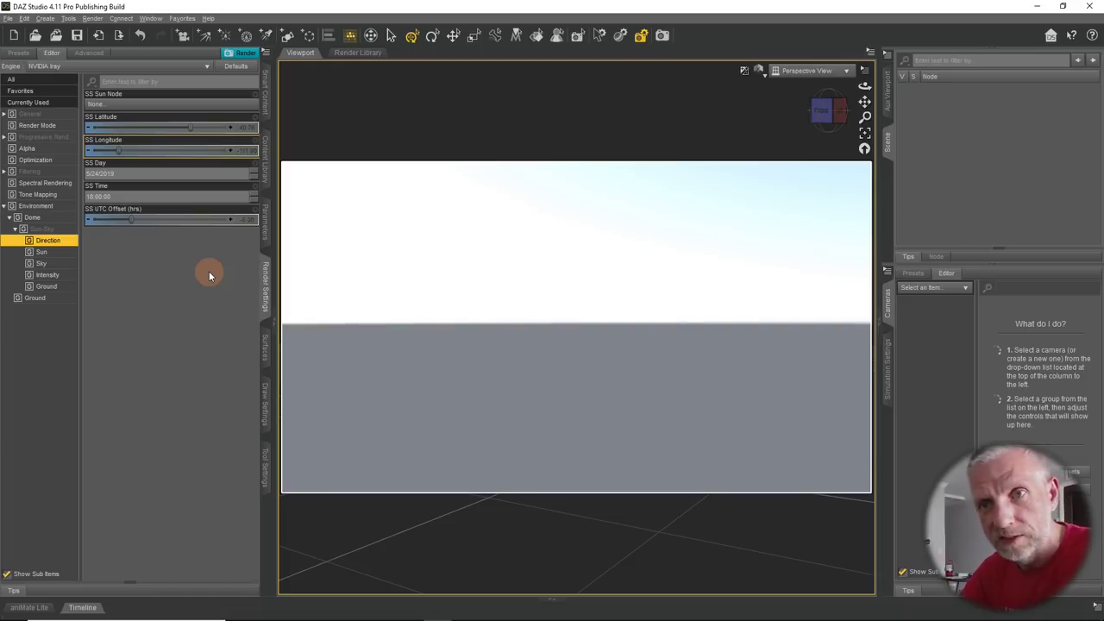
# Set SS Latitude to 25 and SS Longitude to 80, trying -80 first
pyautogui.click(248, 127)
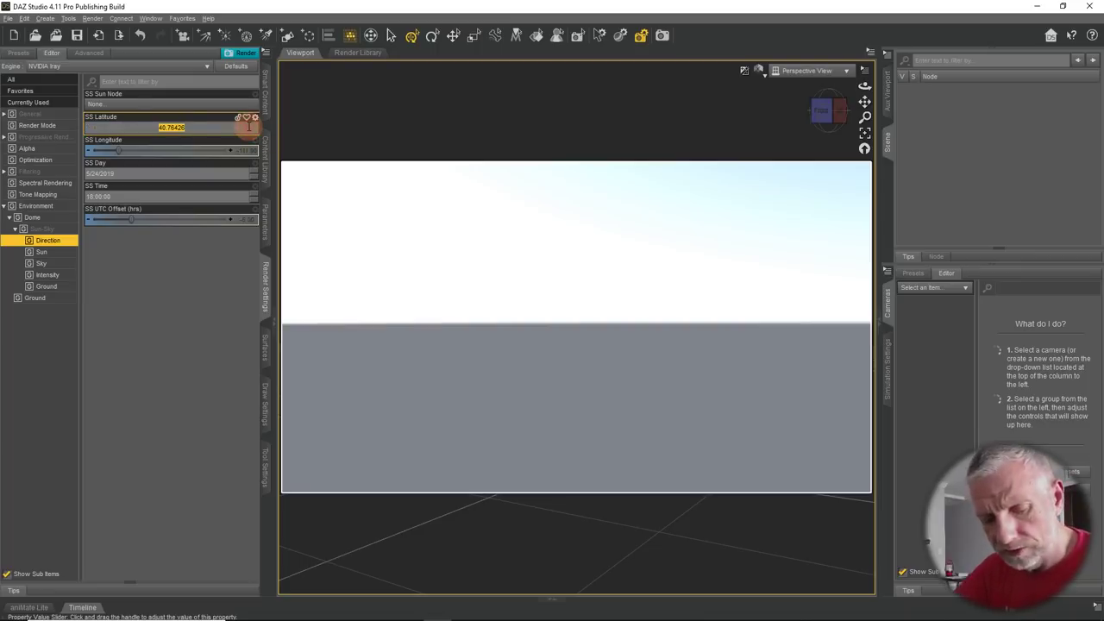
pyautogui.write('25')
pyautogui.press('Return')
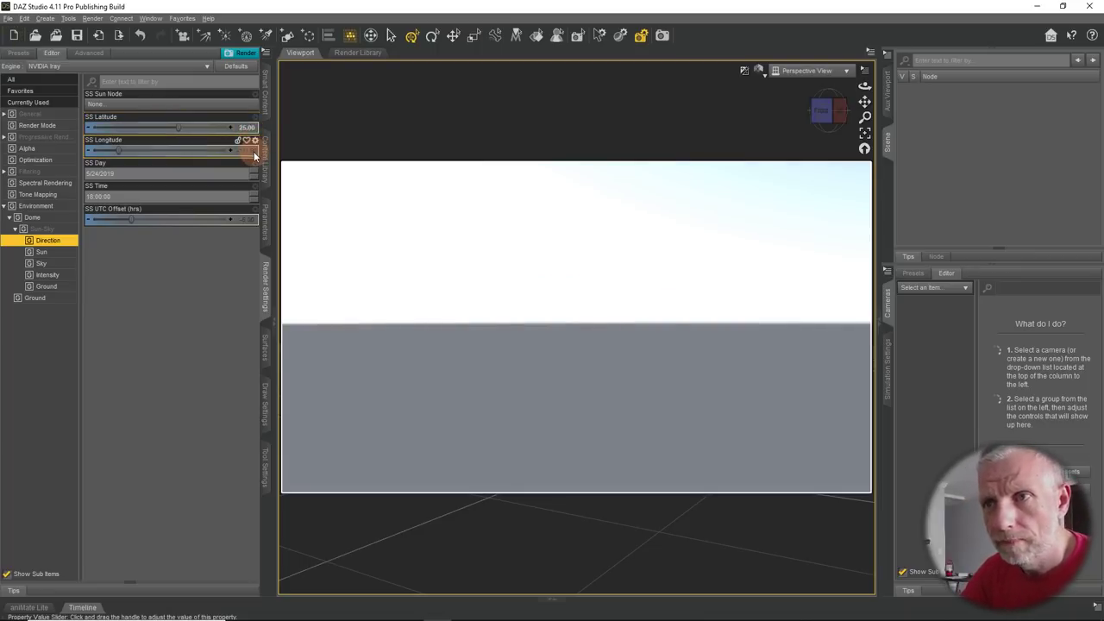
pyautogui.click(252, 152)
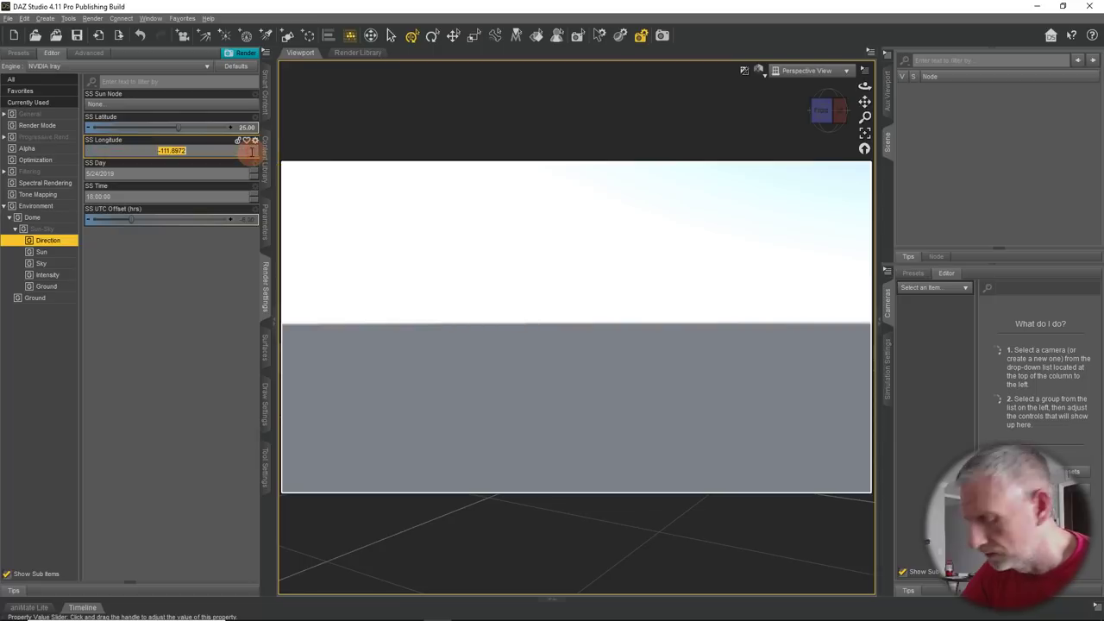
pyautogui.press('Return')
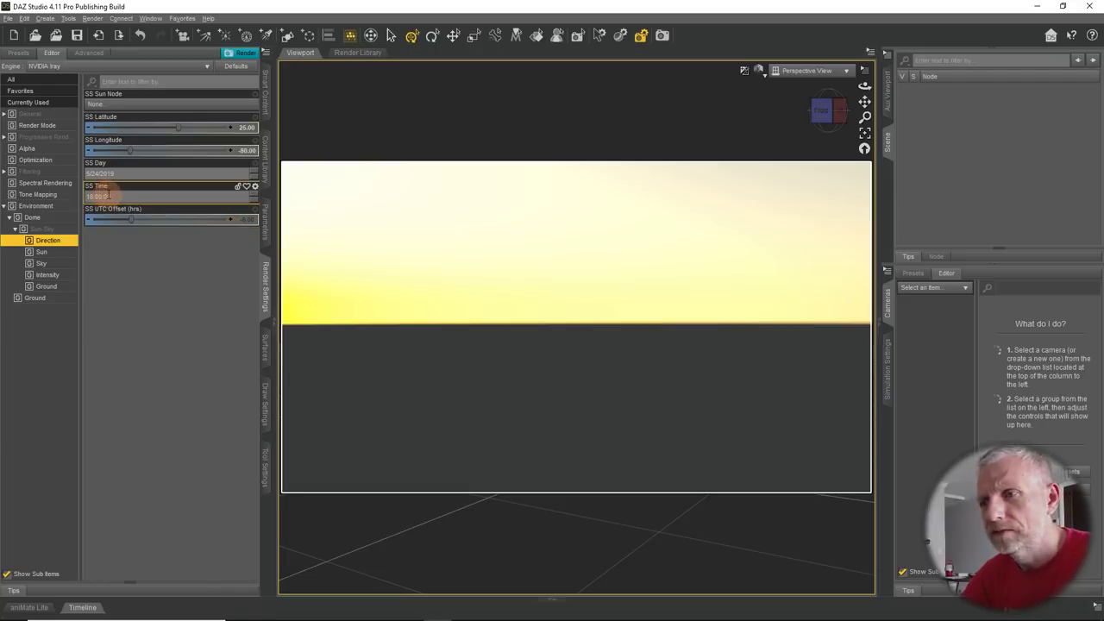
pyautogui.click(247, 151)
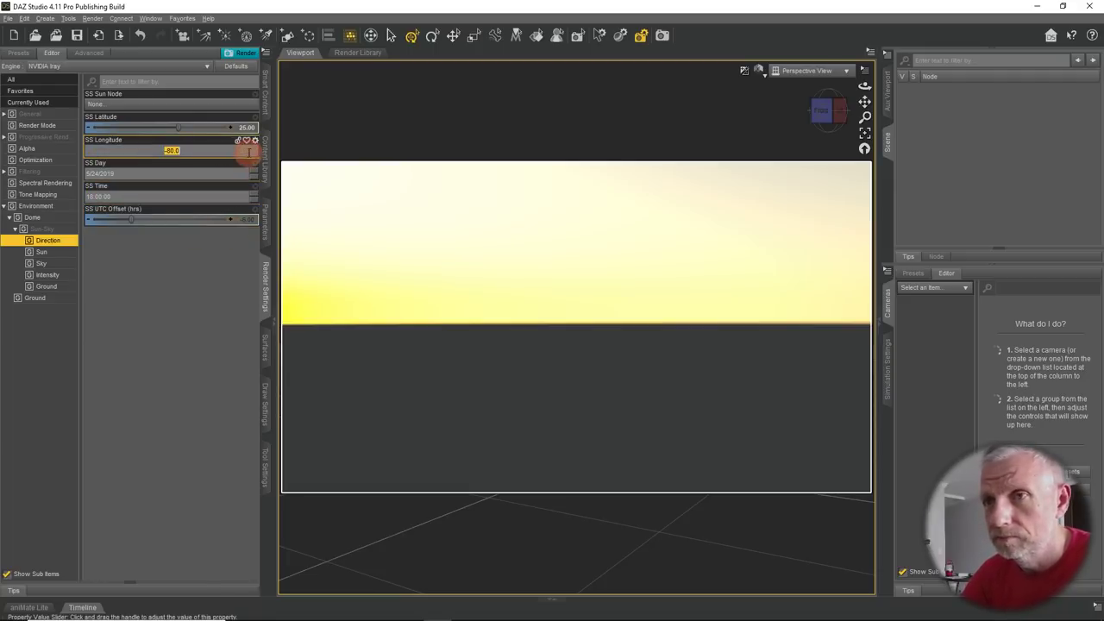
pyautogui.press('Return')
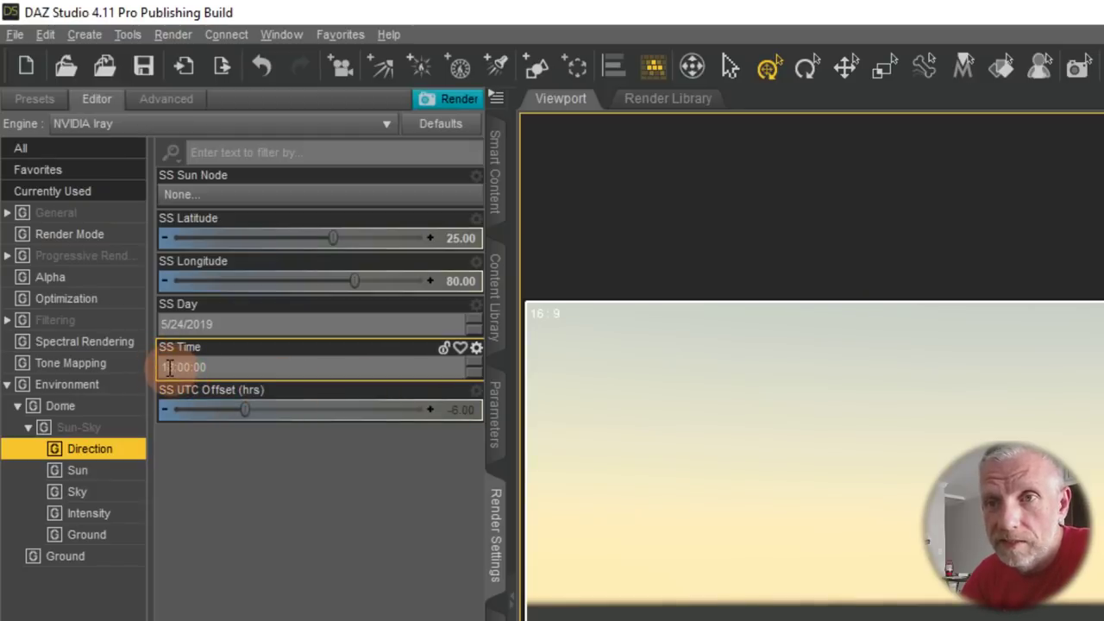
# Step SS Time forward hour by hour to 22:00, then bring it back to 17:00:00
pyautogui.click(474, 363)
pyautogui.click(474, 362)
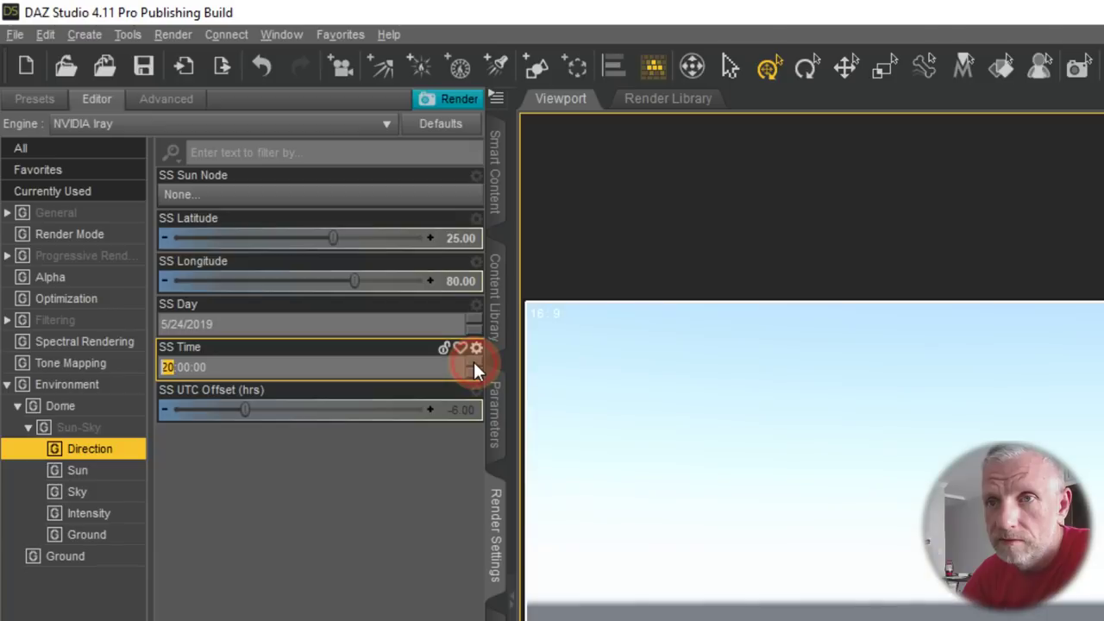
pyautogui.click(473, 363)
pyautogui.click(473, 363)
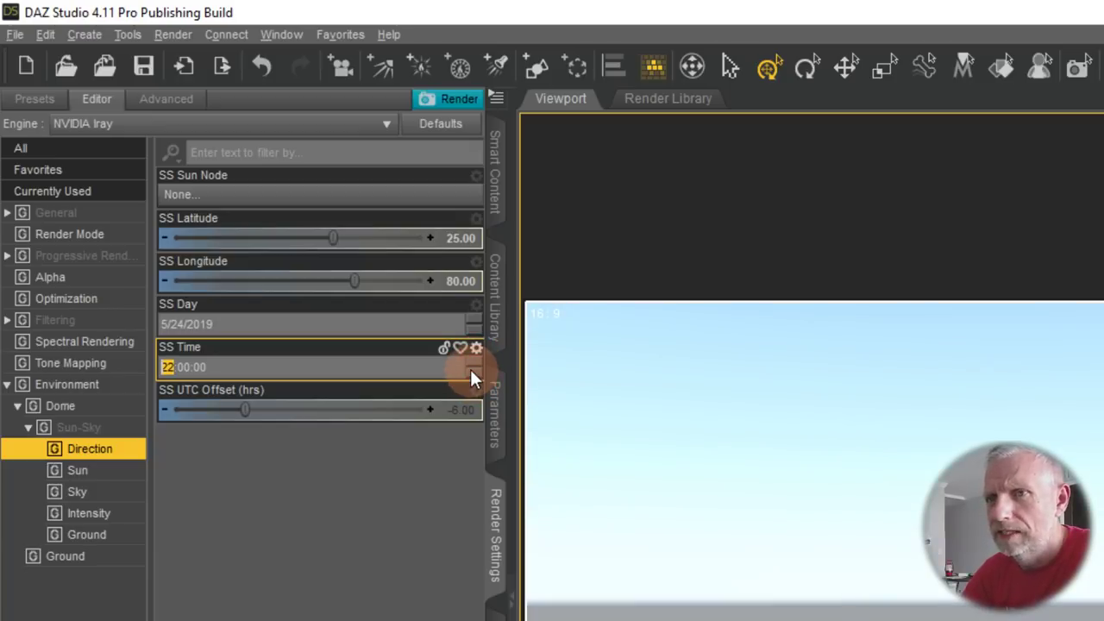
pyautogui.click(472, 370)
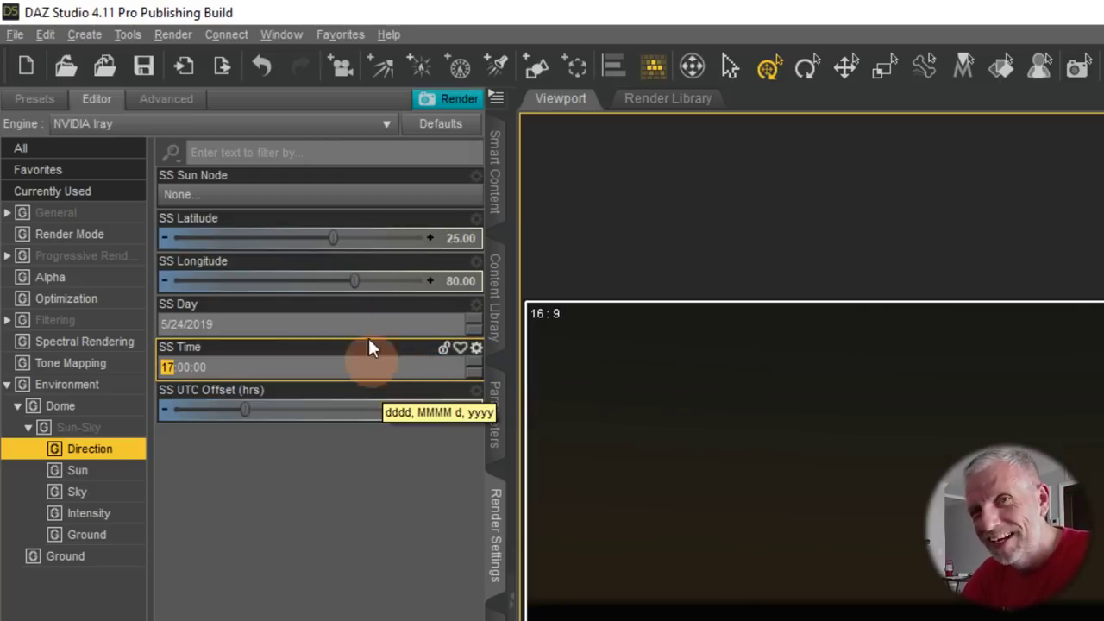
# Reset SS Latitude to its default 40.76 and set SS Longitude to -111.90
pyautogui.click(477, 219)
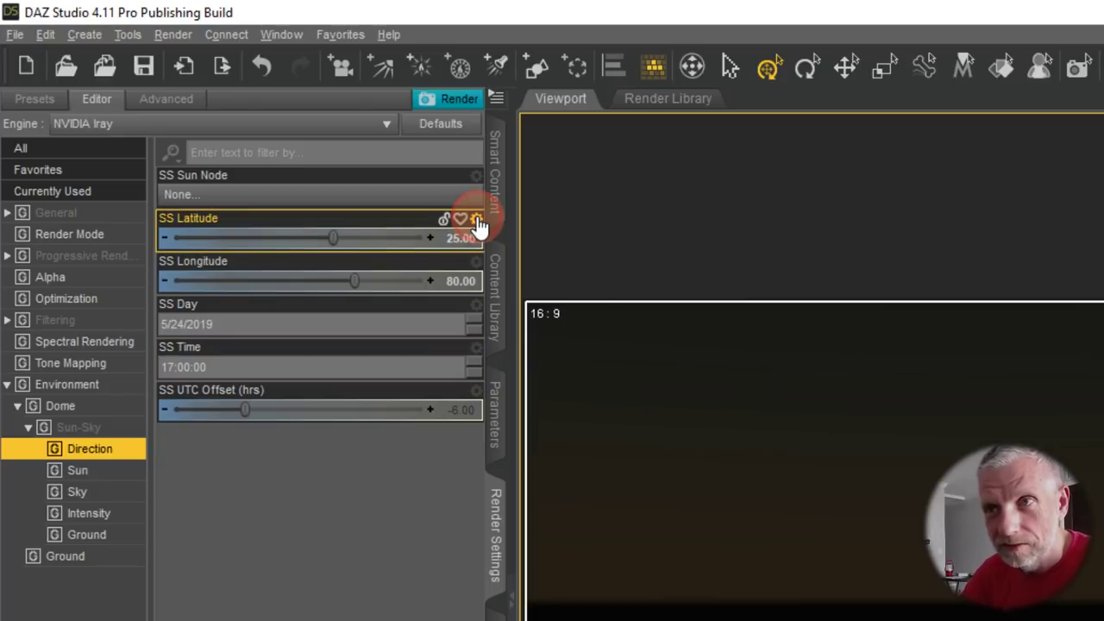
pyautogui.click(477, 221)
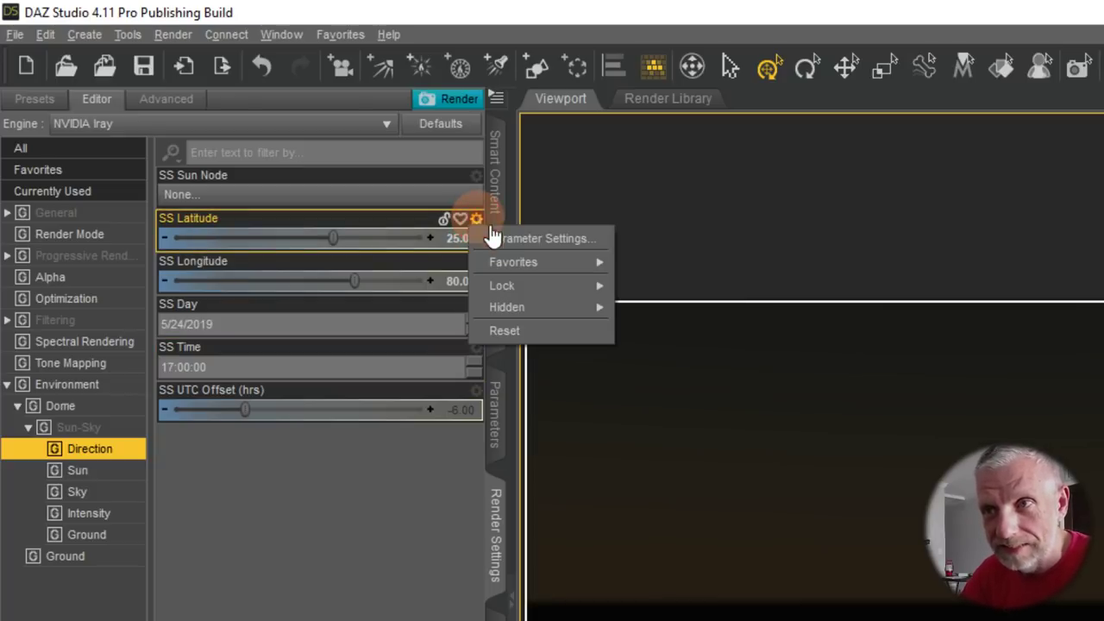
pyautogui.click(542, 332)
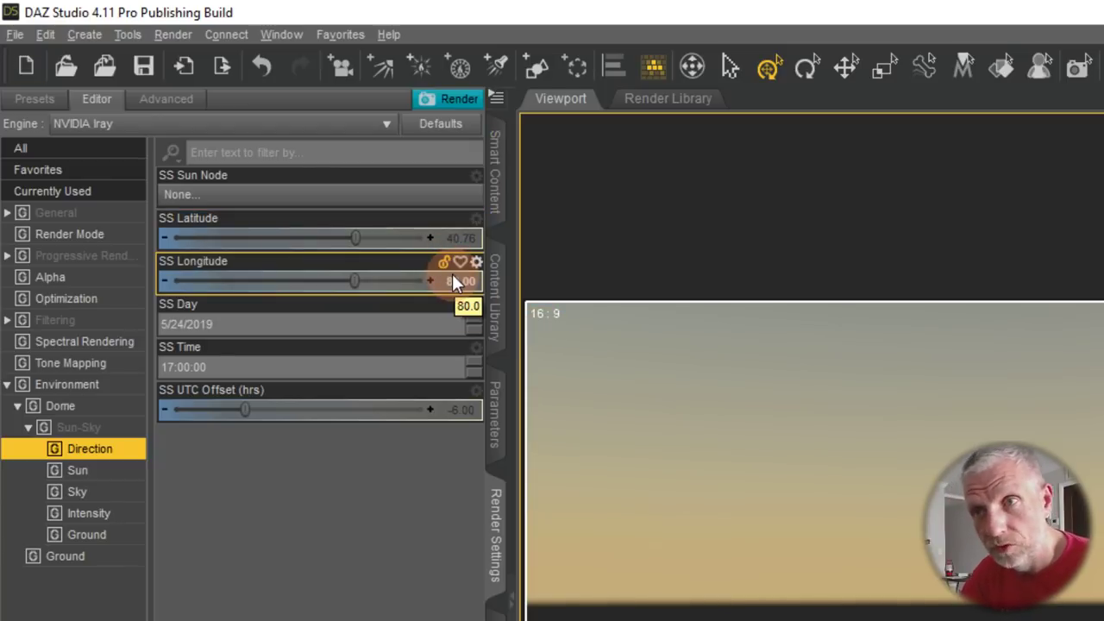
pyautogui.click(313, 291)
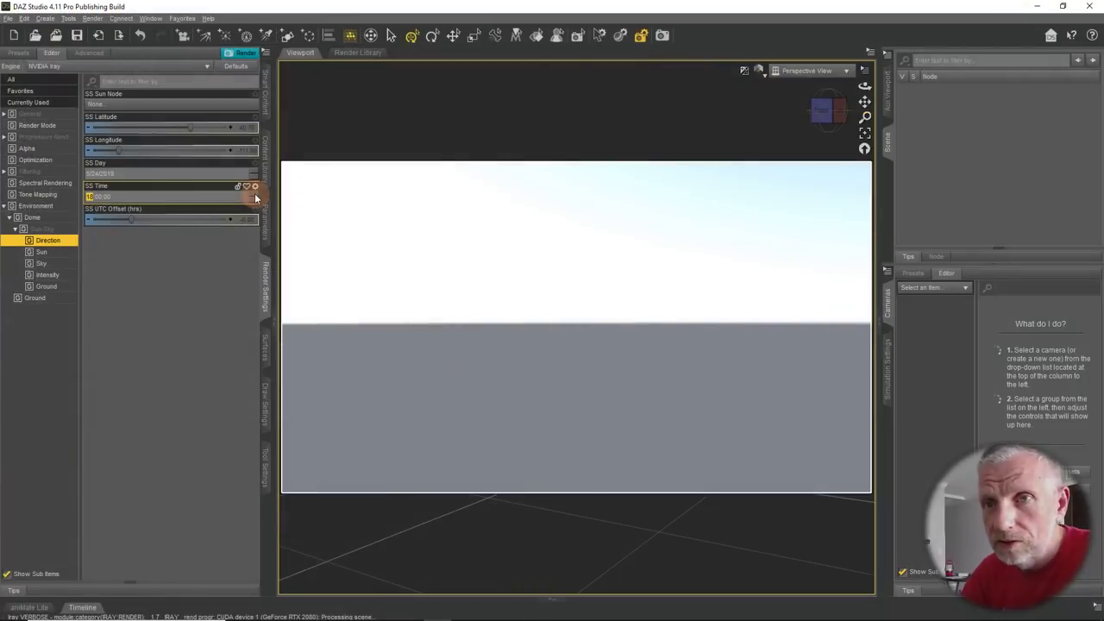
# Set SS Time to 21:00 and tilt the view up toward the yellow horizon glow
pyautogui.click(255, 198)
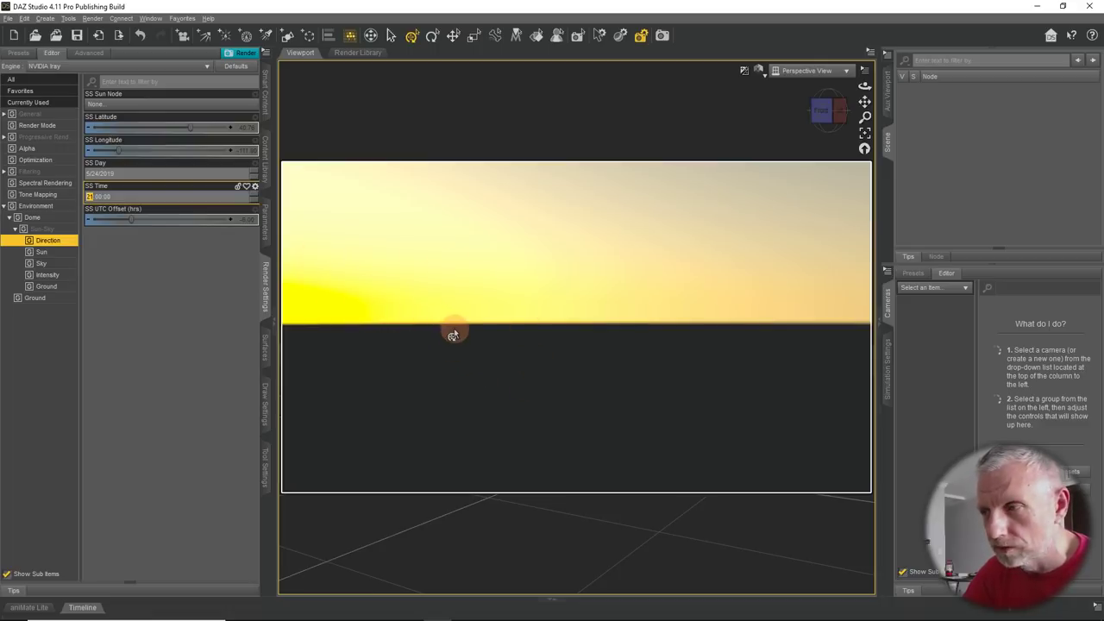
pyautogui.press('Return')
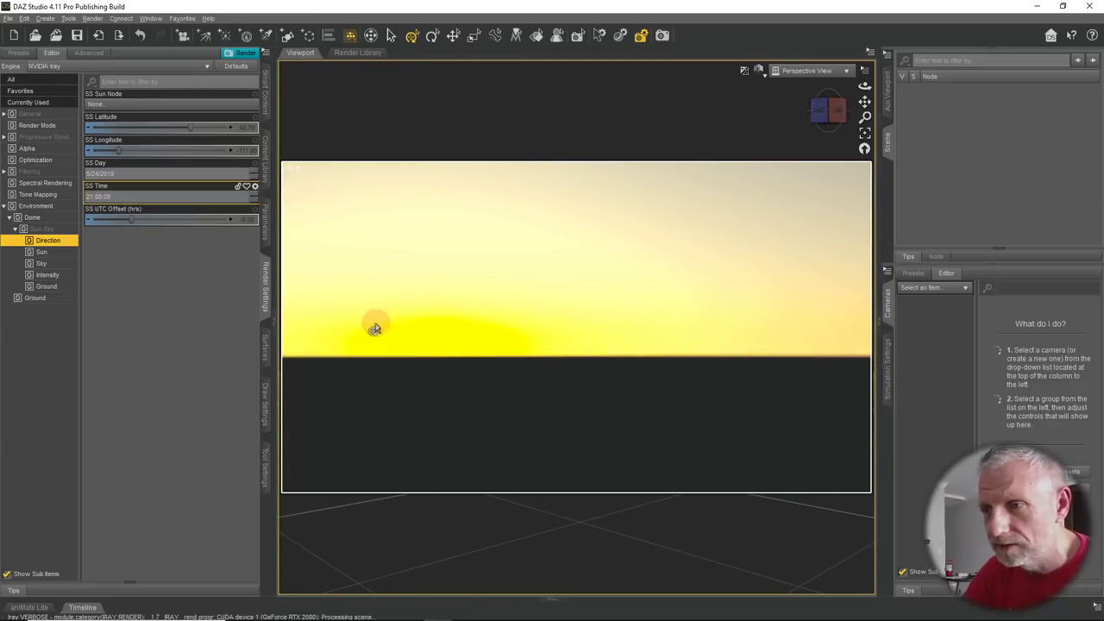
pyautogui.moveTo(506, 335)
pyautogui.mouseDown()
pyautogui.moveTo(439, 338)
pyautogui.moveTo(496, 338)
pyautogui.mouseUp()
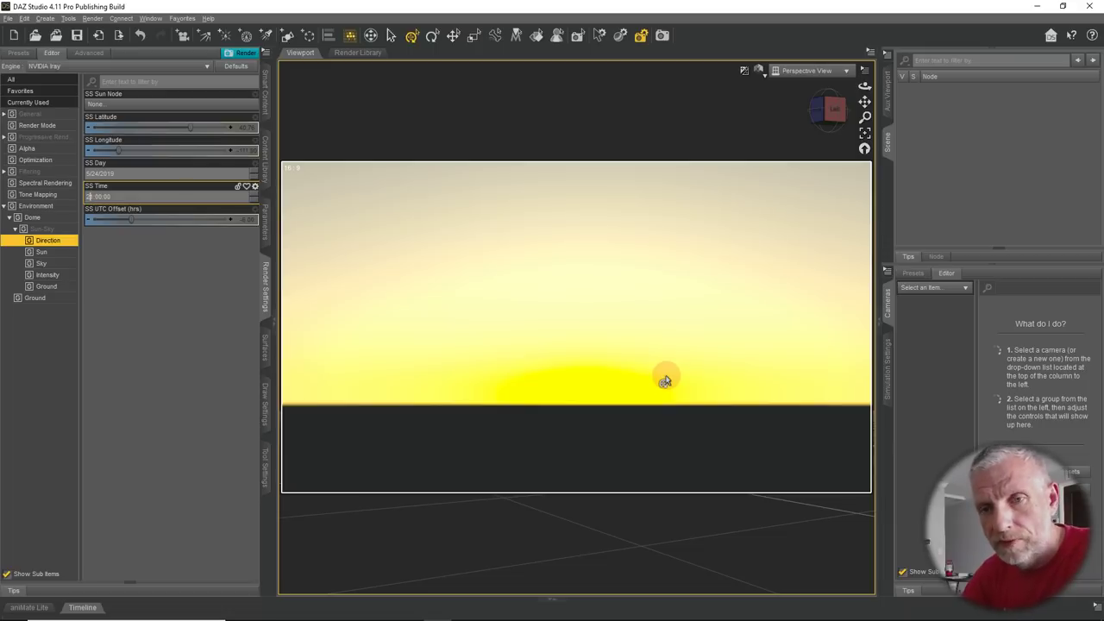
# Review the Sun disk sliders, then switch to the Sky settings with default haze and saturation
pyautogui.click(71, 254)
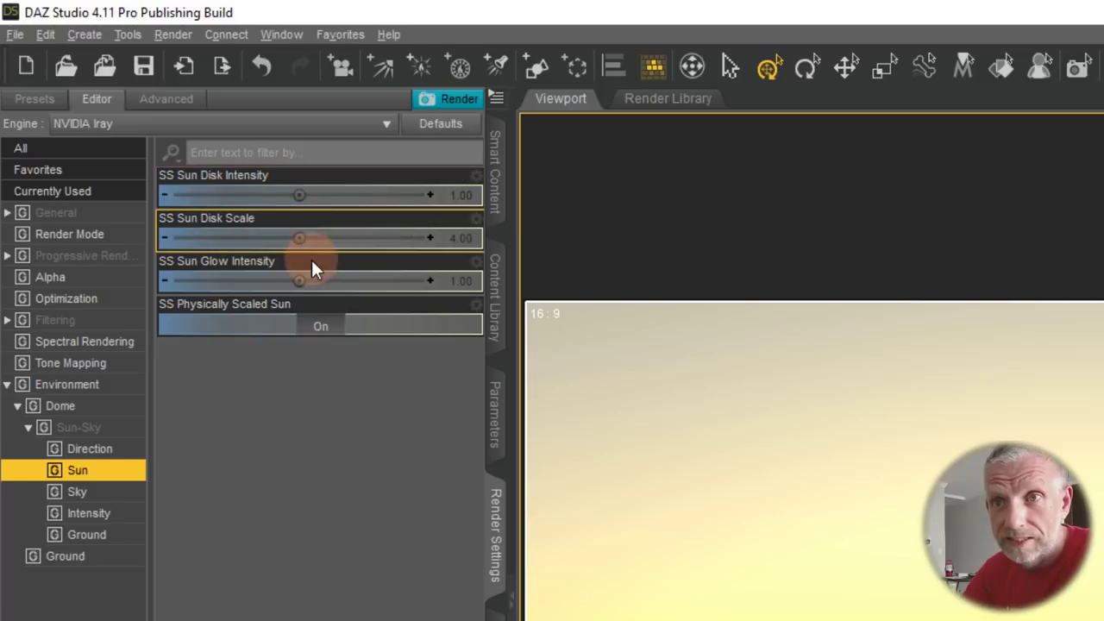
pyautogui.click(102, 494)
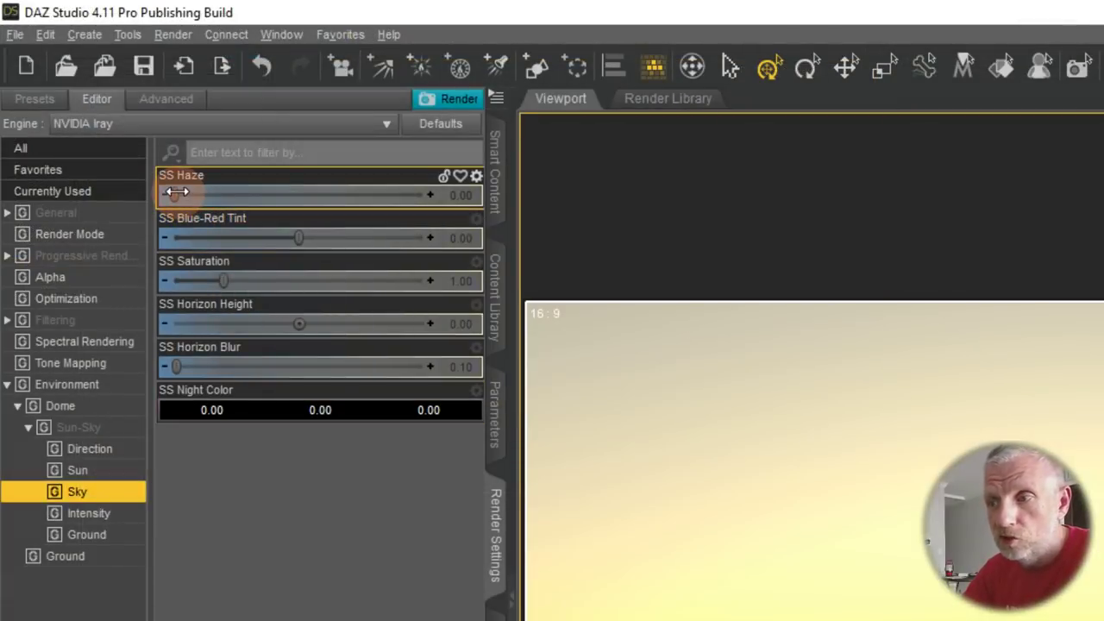
# Raise SS Haze, ease it back to about 3.09, and return to the Direction settings
pyautogui.moveTo(176, 193); pyautogui.dragTo(191, 240)
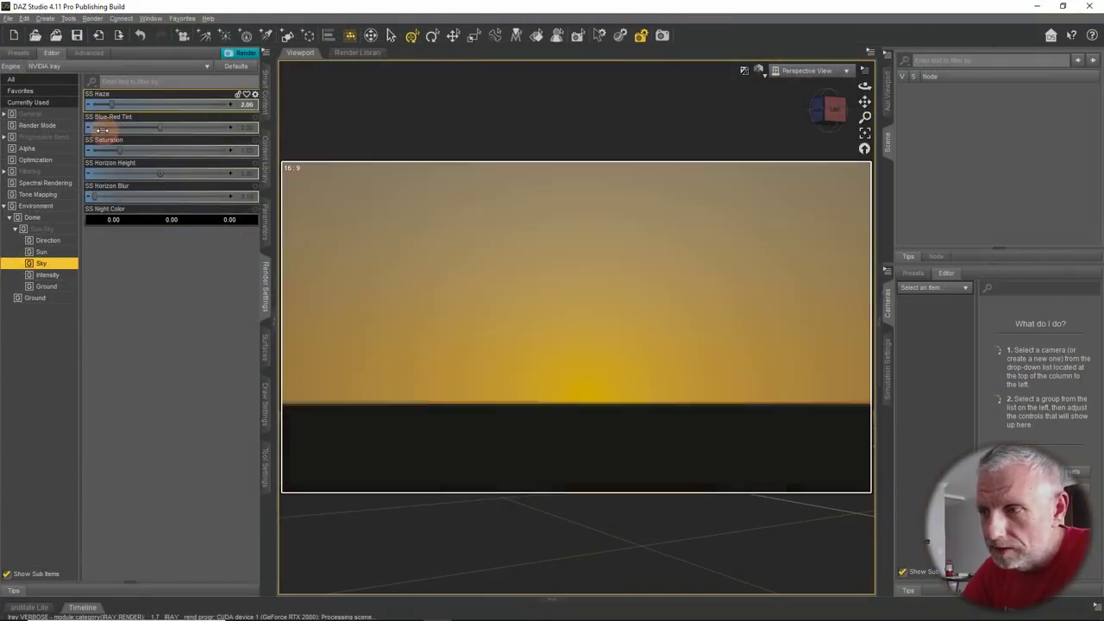
pyautogui.moveTo(102, 129)
pyautogui.mouseDown()
pyautogui.moveTo(75, 125)
pyautogui.moveTo(130, 125)
pyautogui.moveTo(88, 128)
pyautogui.moveTo(119, 127)
pyautogui.mouseUp()
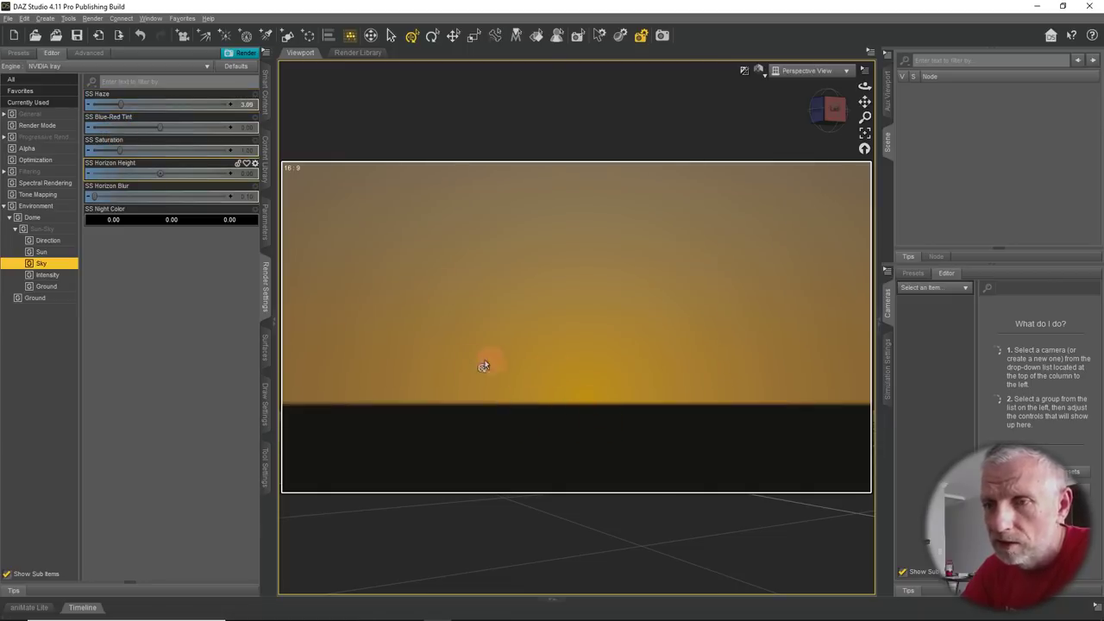
pyautogui.click(48, 241)
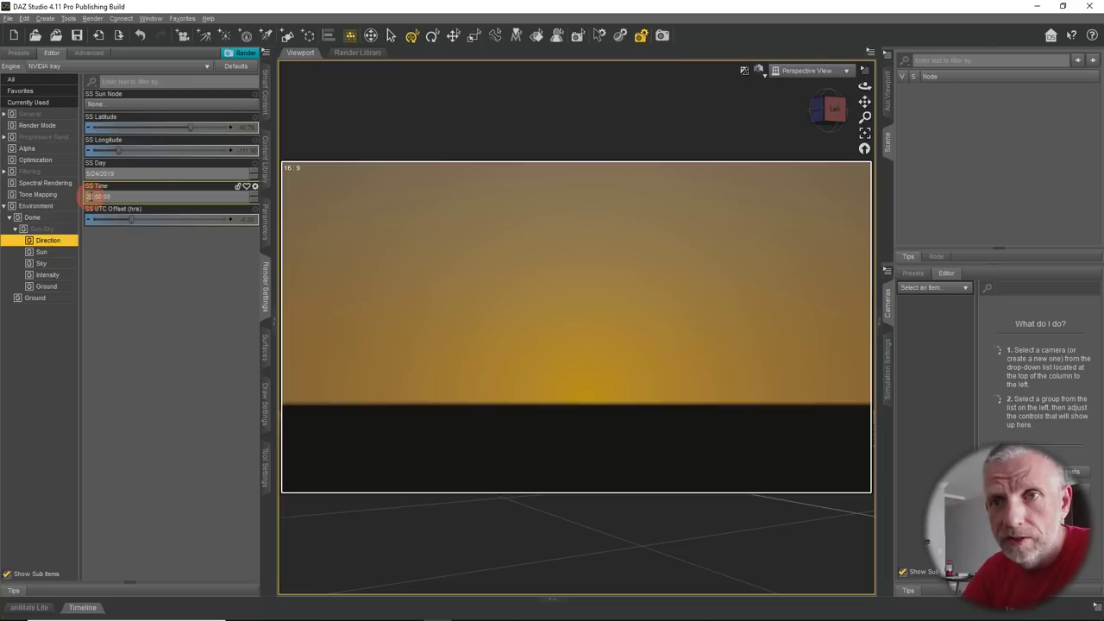
# Set SS Time to about 20:30, fine-tuning the minutes until the sun sits above the horizon
pyautogui.press('Return')
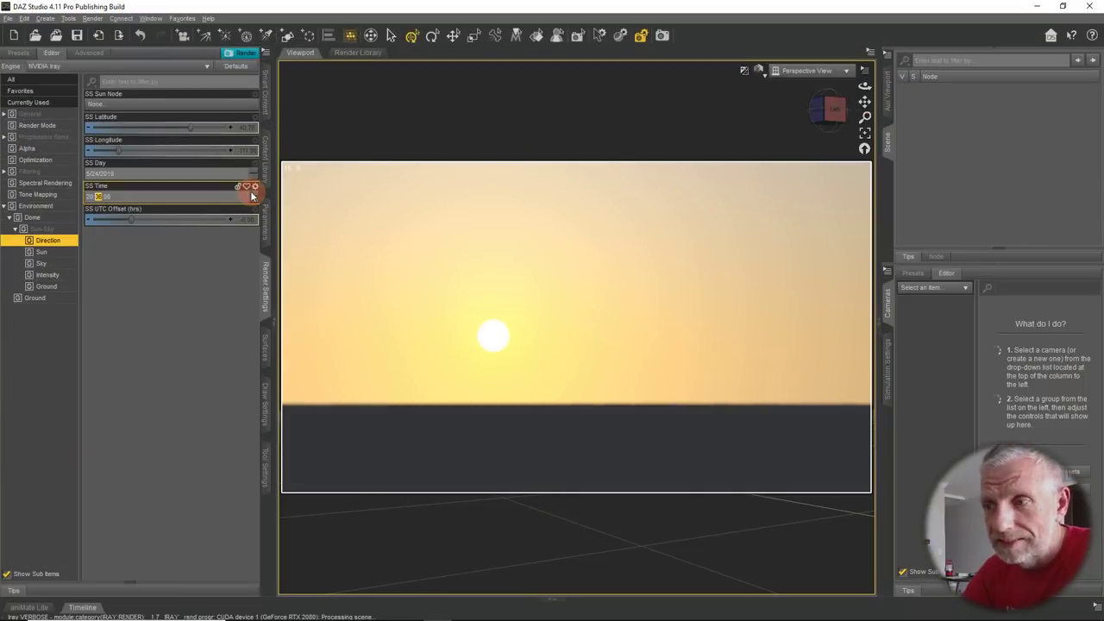
pyautogui.scroll(2, 251, 196)
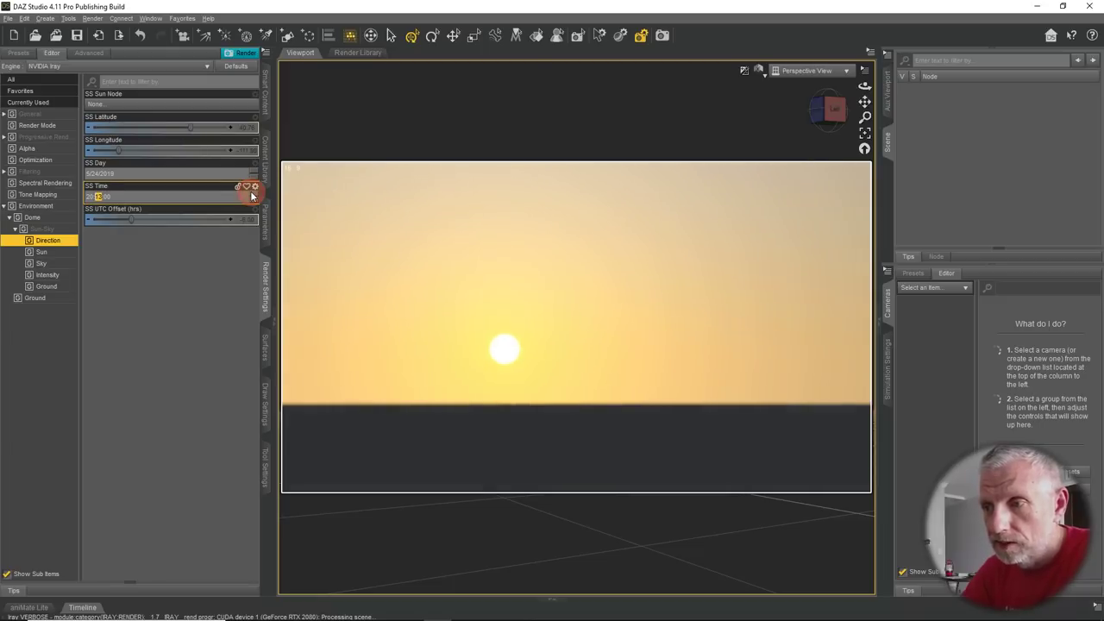
pyautogui.scroll(3, 252, 197)
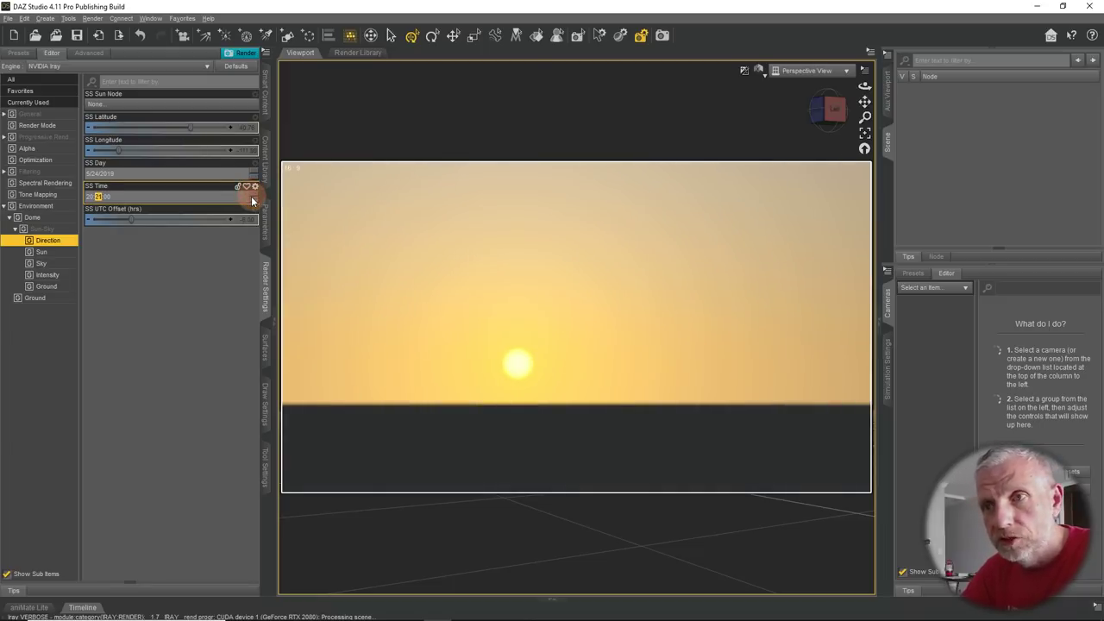
pyautogui.click(187, 202)
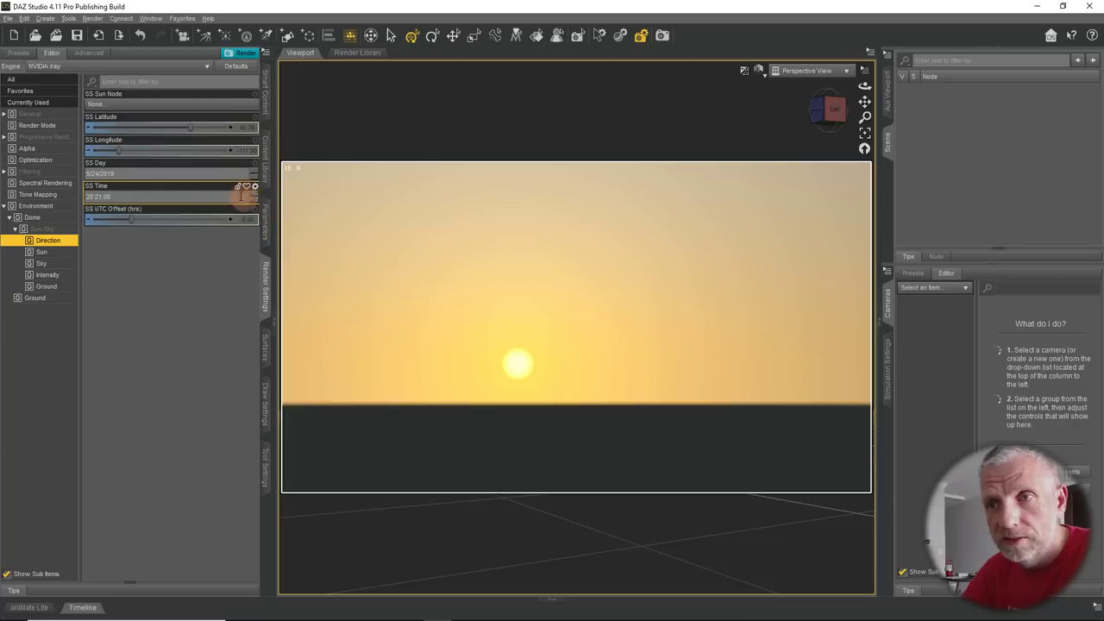
pyautogui.scroll(-10, 254, 200)
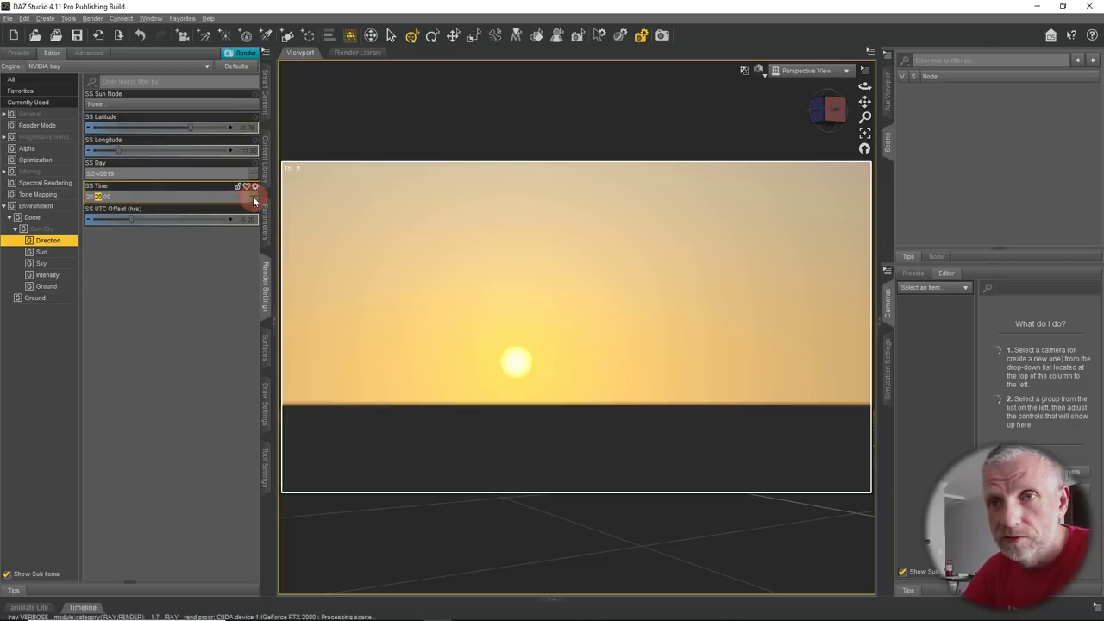
pyautogui.scroll(-3, 253, 200)
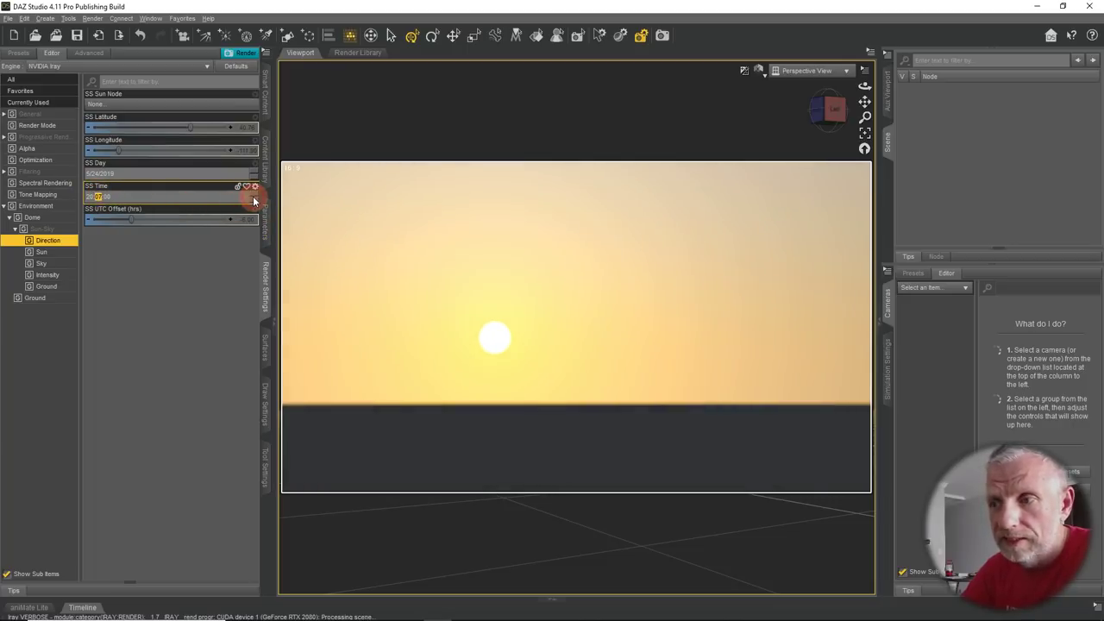
pyautogui.scroll(-2, 253, 200)
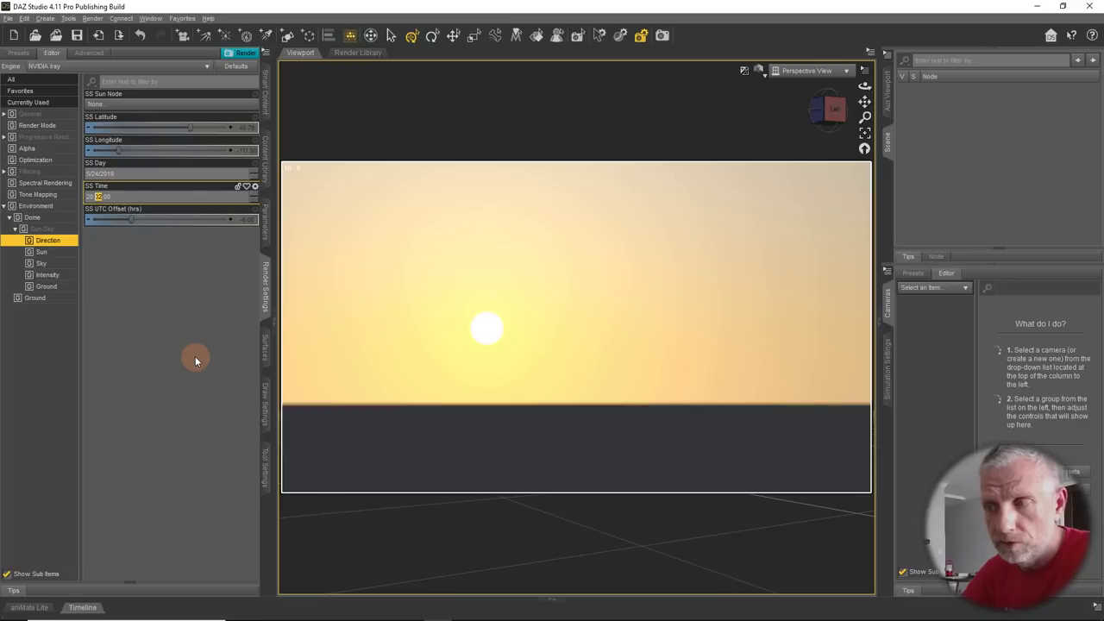
# Switch back to the Sky settings to check SS Haze 3.09 and Horizon Blur 0.10
pyautogui.click(43, 263)
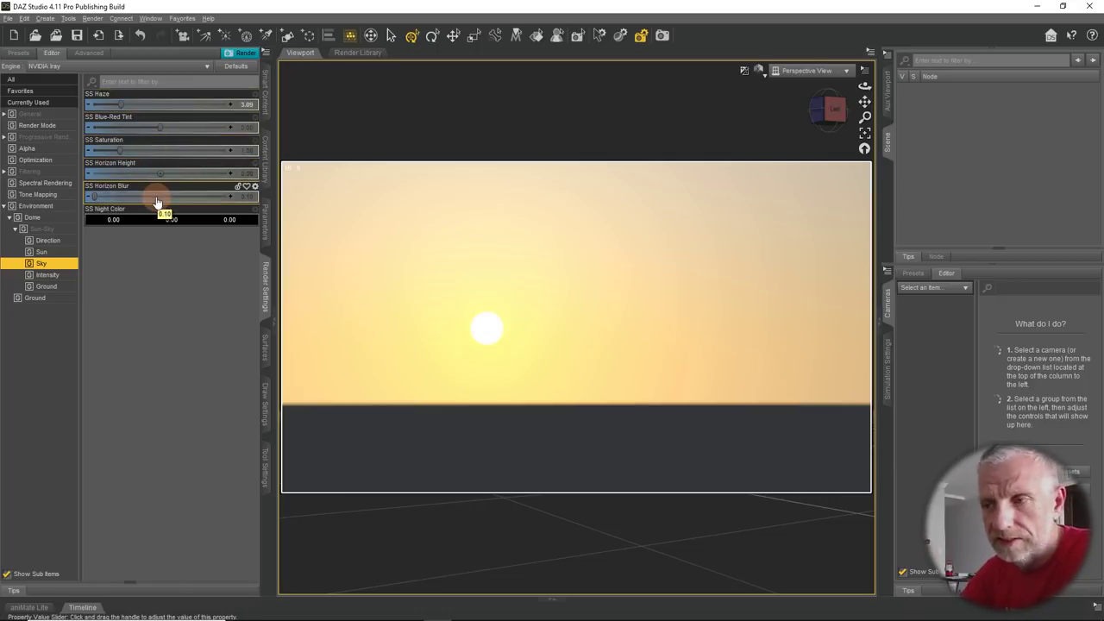
# In the Sun settings, lower Sun Disk Intensity and enlarge Sun Disk Scale to about 10
pyautogui.click(57, 252)
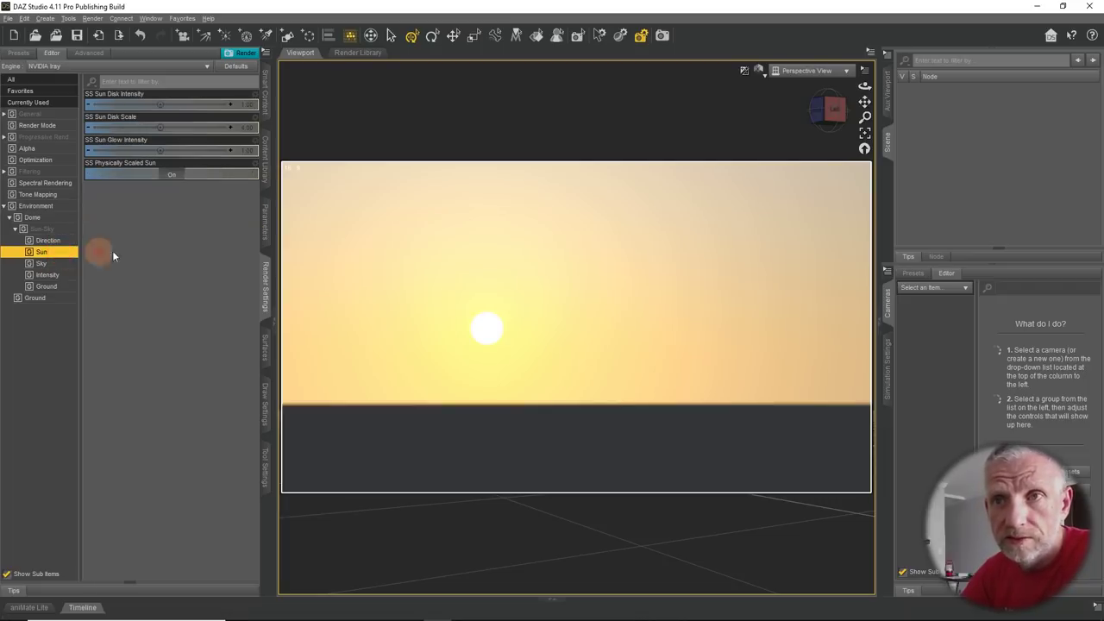
pyautogui.click(160, 104)
pyautogui.moveTo(160, 103)
pyautogui.mouseDown()
pyautogui.moveTo(173, 103)
pyautogui.moveTo(148, 104)
pyautogui.moveTo(174, 109)
pyautogui.mouseUp()
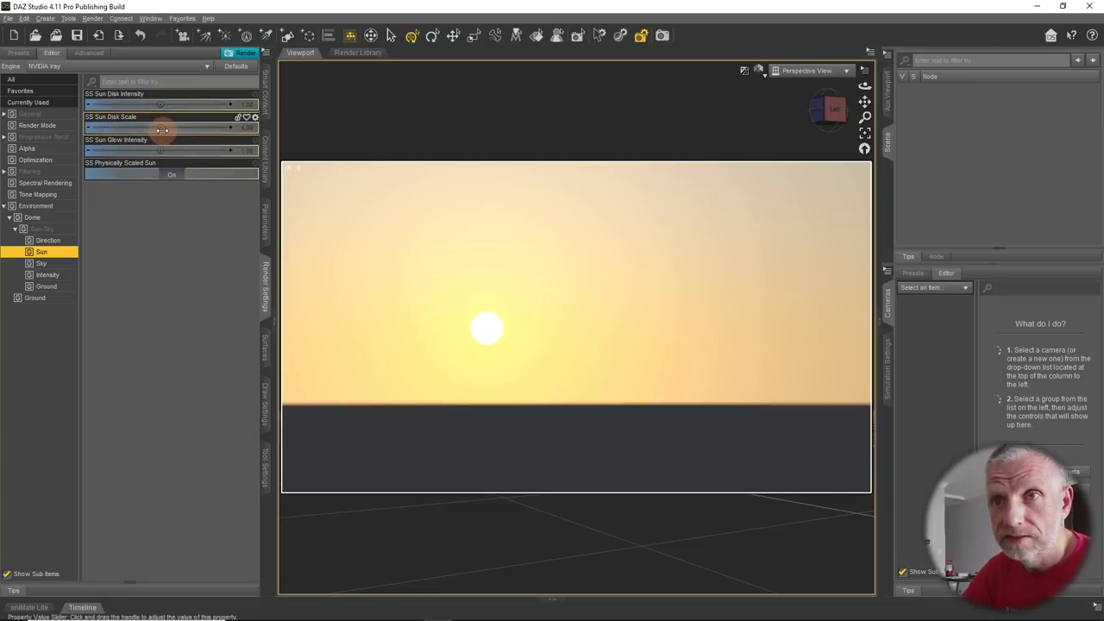
pyautogui.moveTo(160, 127); pyautogui.dragTo(193, 152)
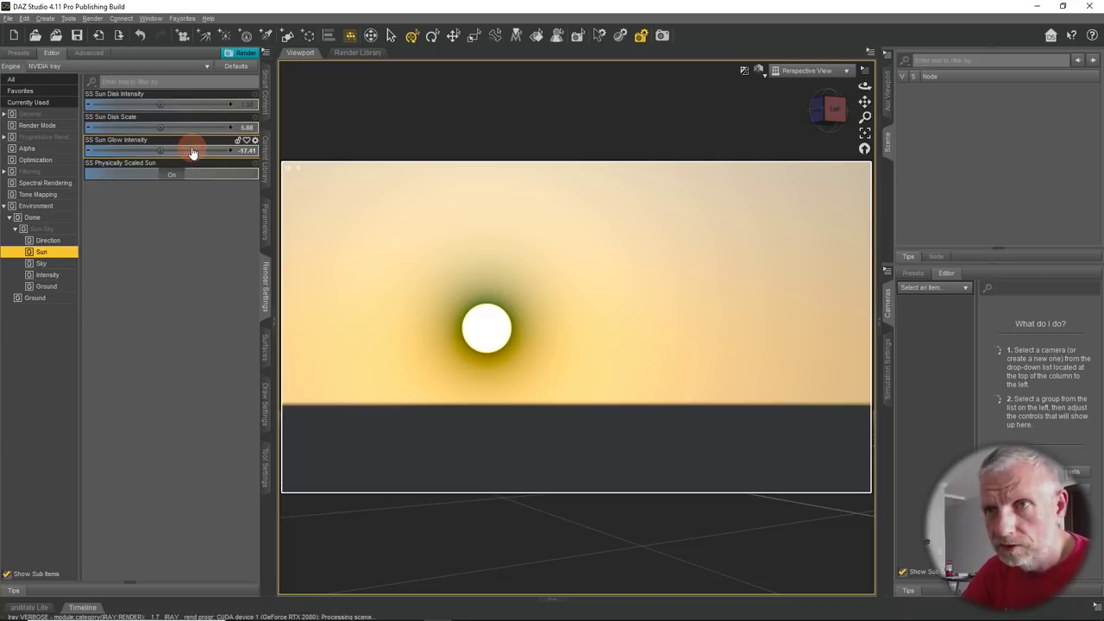
# Reset sun glow intensity and disk scale to 4.00, then toggle SS Physically Scaled Sun off and on
pyautogui.click(192, 151)
pyautogui.click(198, 127)
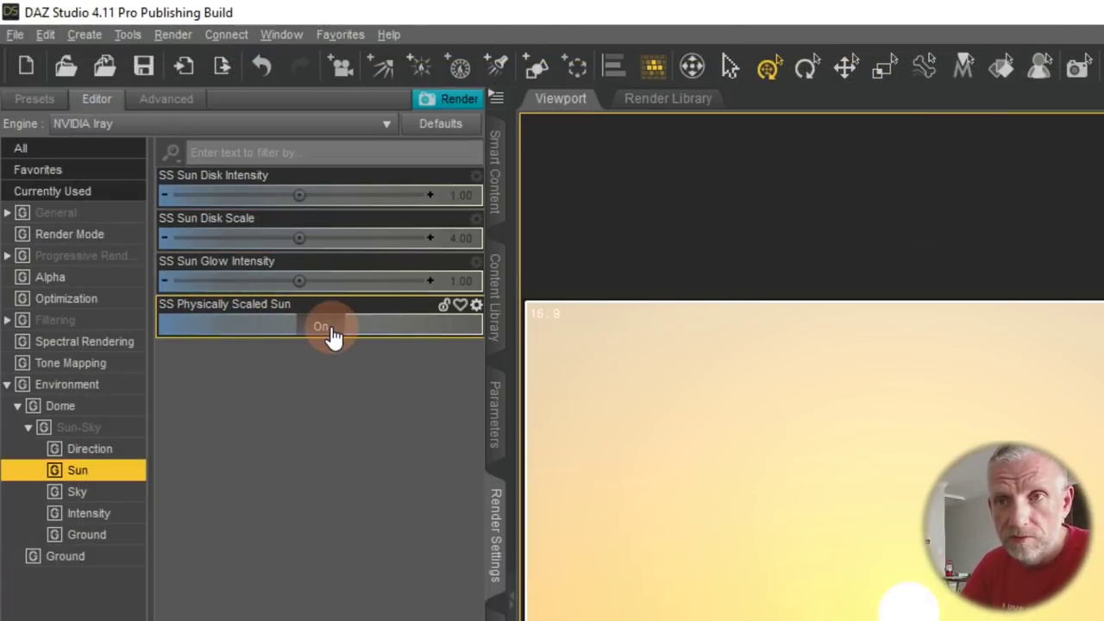
pyautogui.click(332, 337)
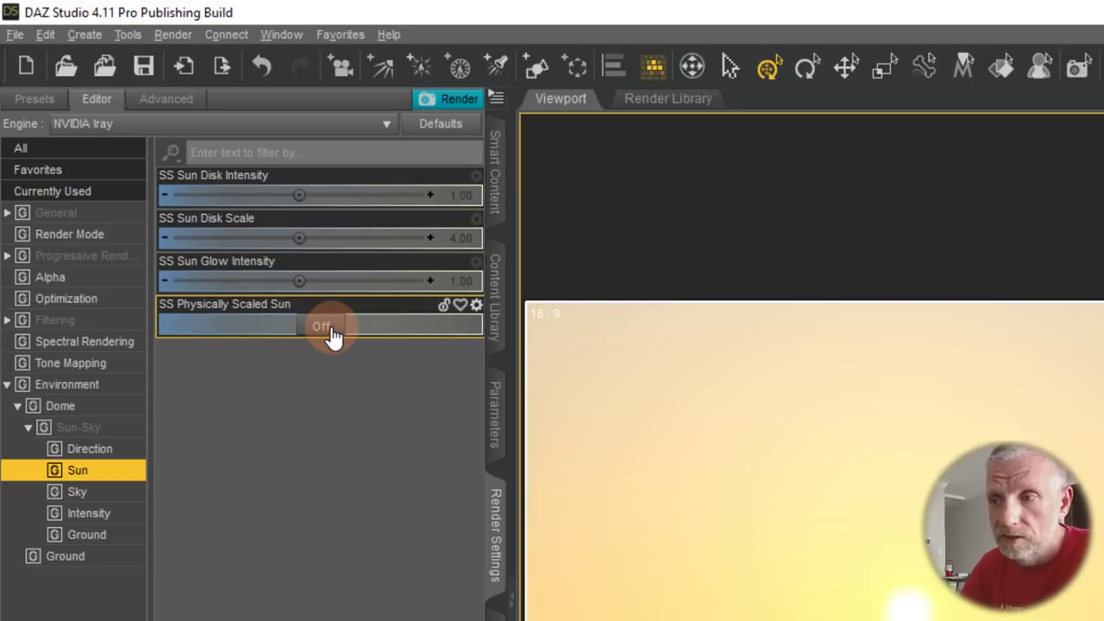
pyautogui.click(329, 334)
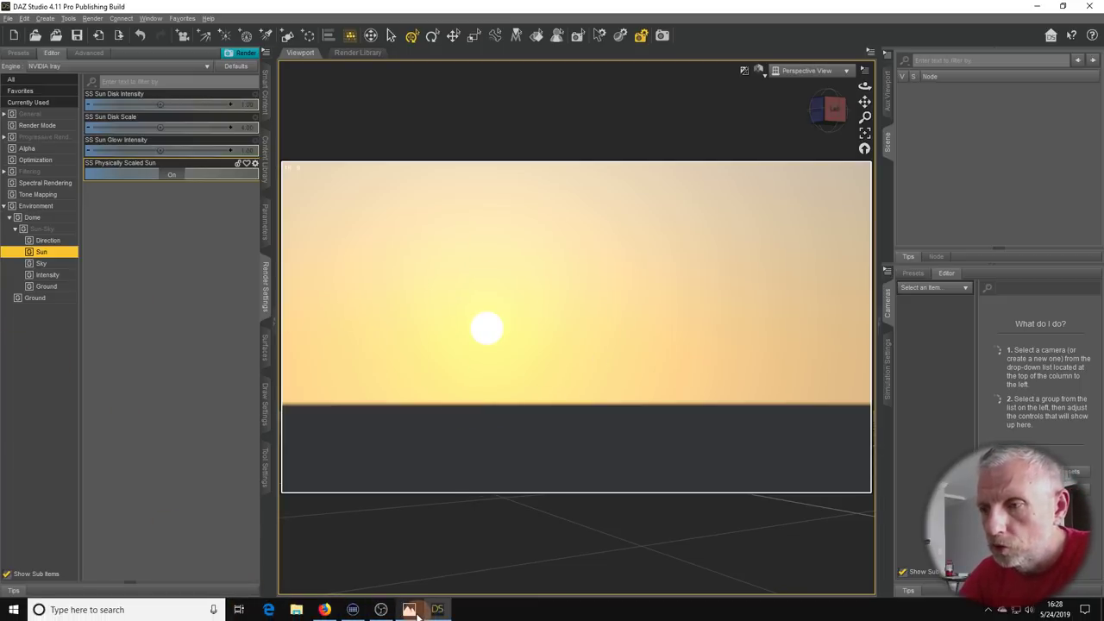
# View Posto Pacific Sunset.png full screen in Photos, exit with Esc, and return to DAZ Studio
pyautogui.click(410, 609)
pyautogui.click(719, 552)
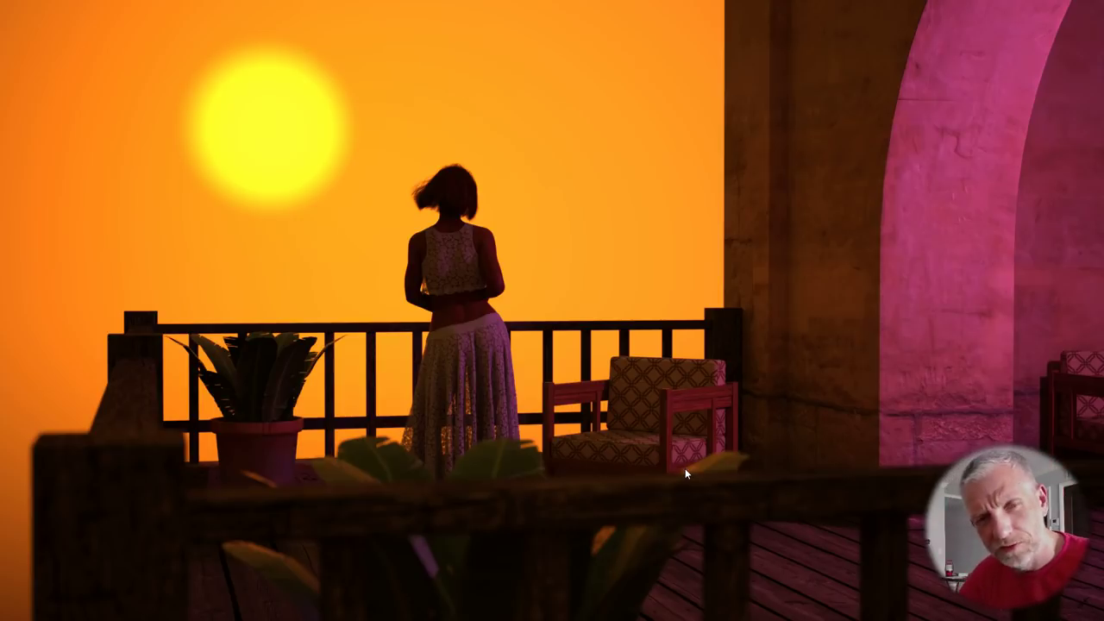
pyautogui.press('Escape')
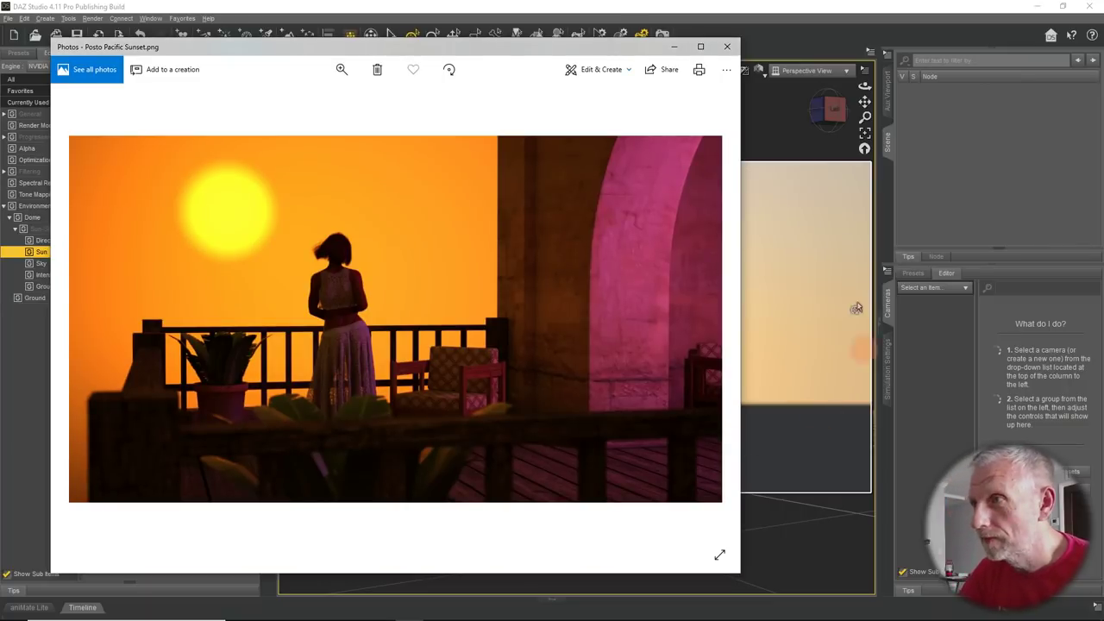
pyautogui.click(662, 38)
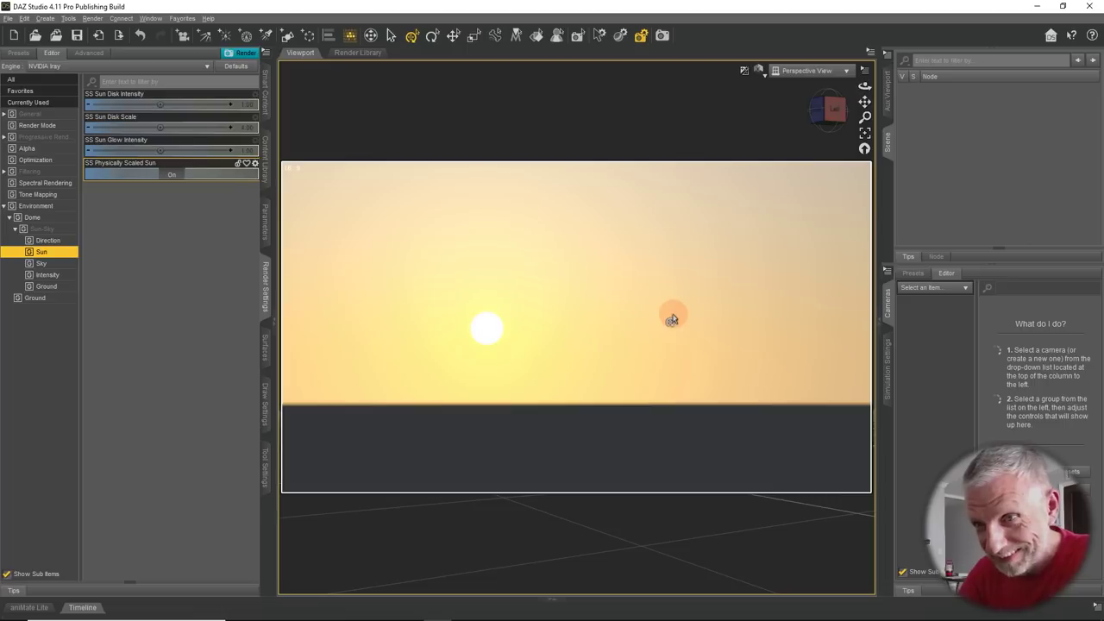
# Change the viewport DrawStyle from NVIDIA Iray to Texture Shaded
pyautogui.click(759, 79)
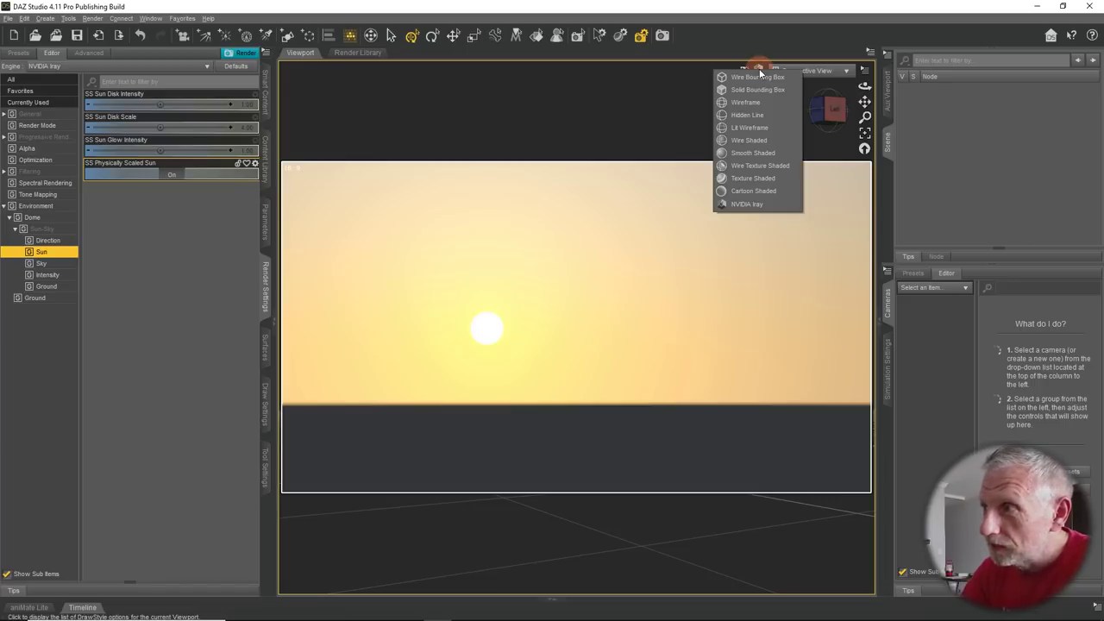
pyautogui.click(765, 178)
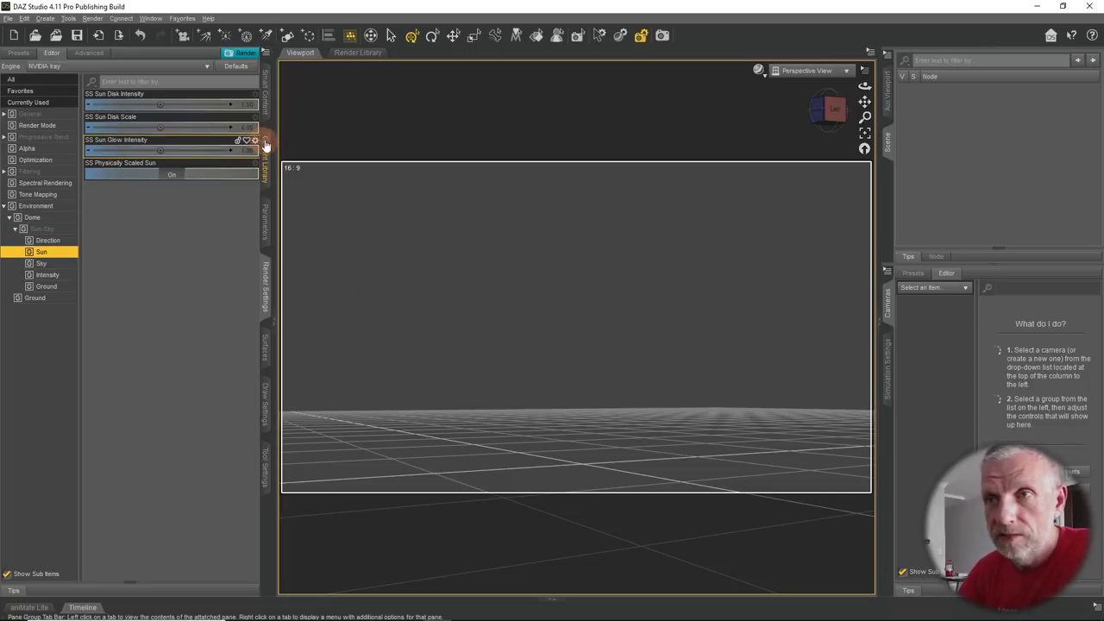
# From Smart Content Products > Environments > Posto Pacifico, load the Posto !Pacifico Preload Iray set
pyautogui.click(265, 99)
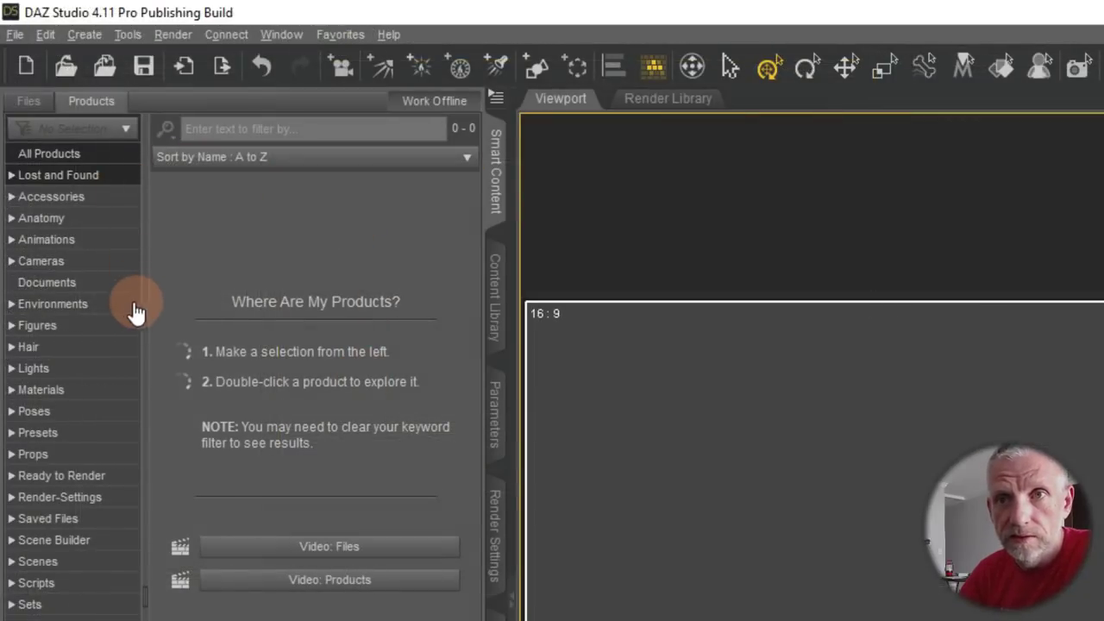
pyautogui.click(65, 163)
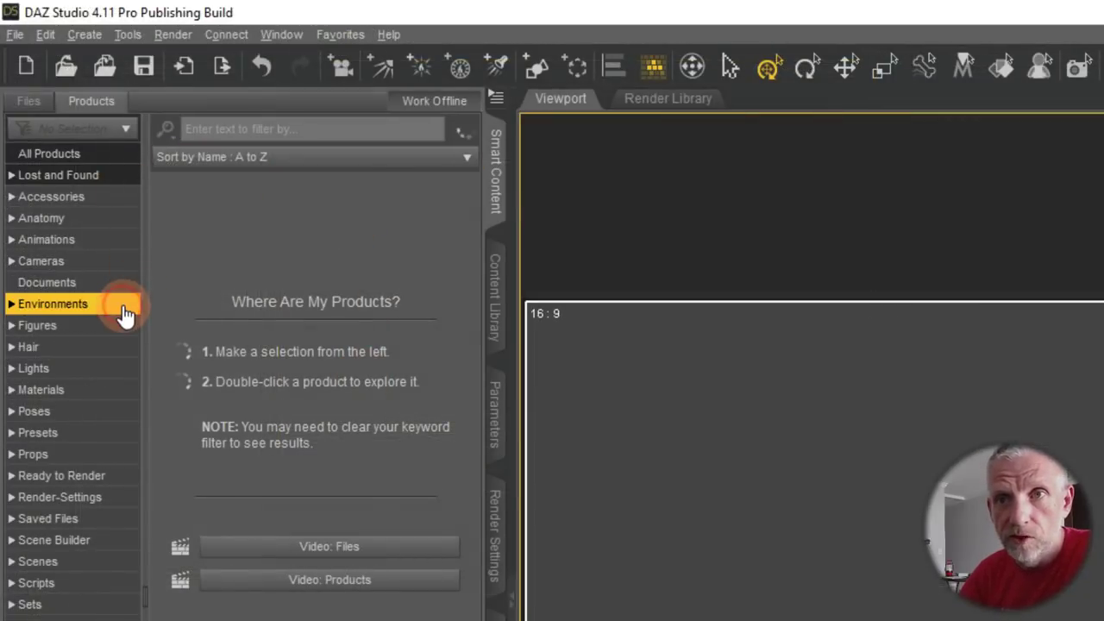
pyautogui.click(305, 272)
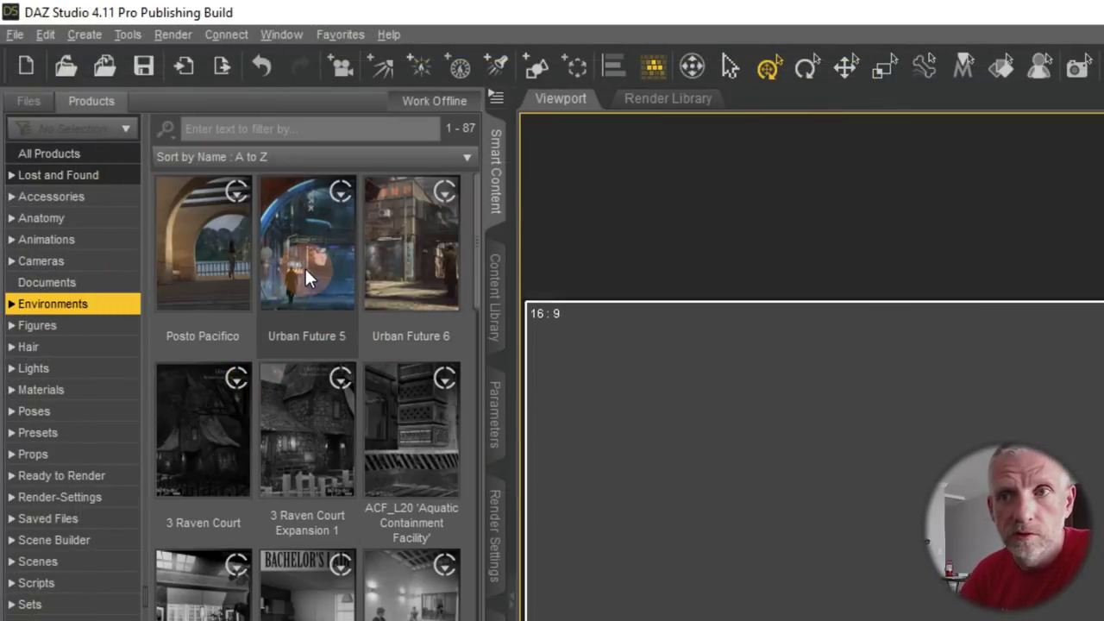
pyautogui.doubleClick(195, 271)
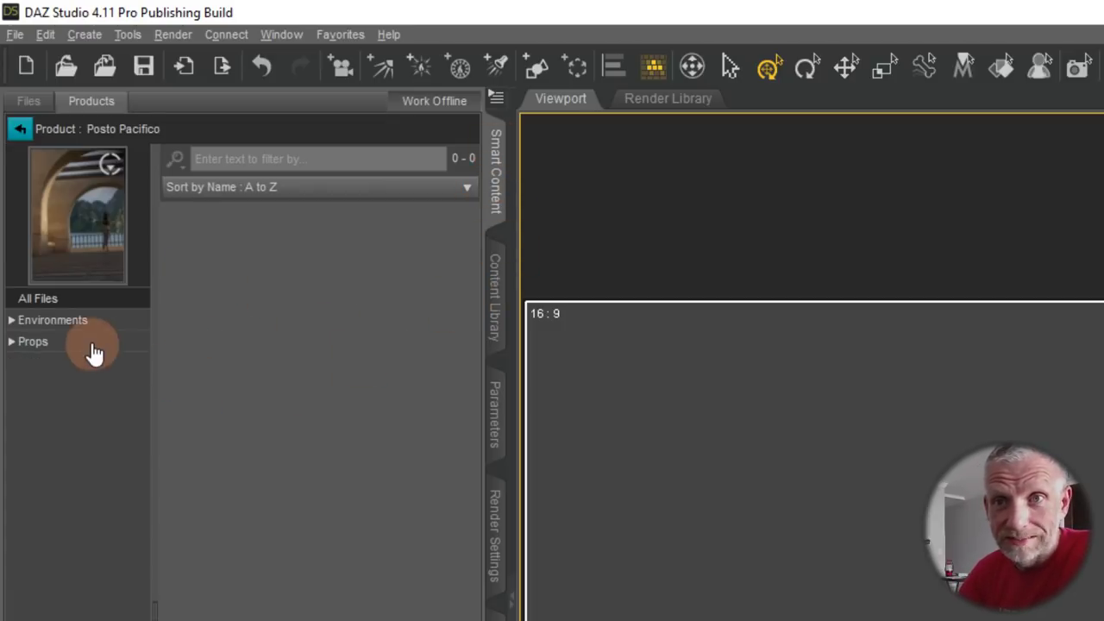
pyautogui.click(106, 321)
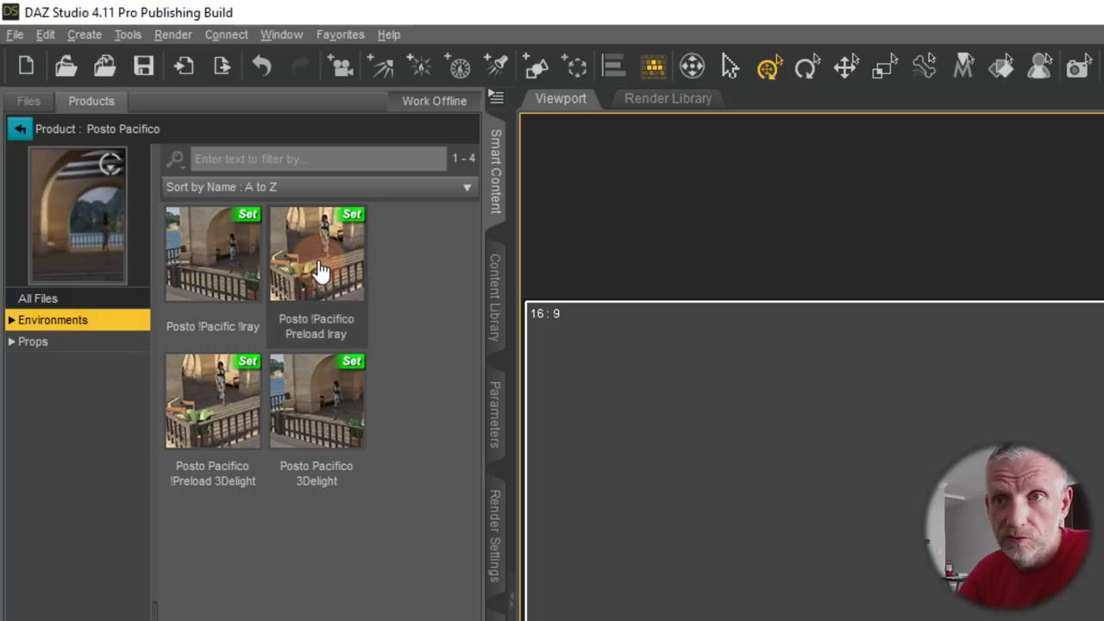
pyautogui.click(231, 280)
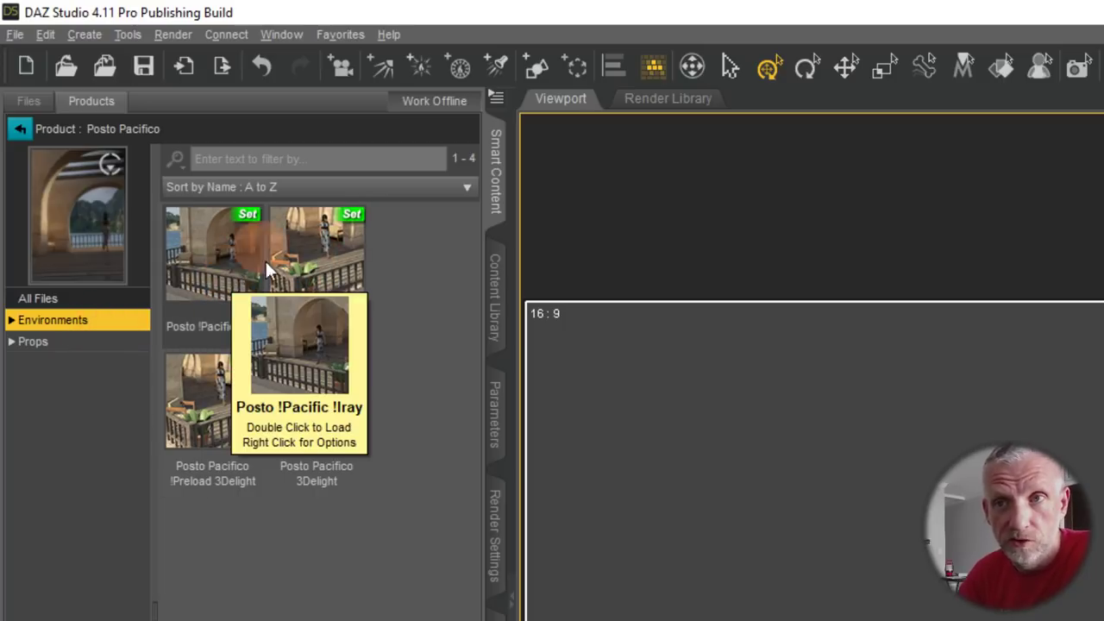
pyautogui.click(361, 330)
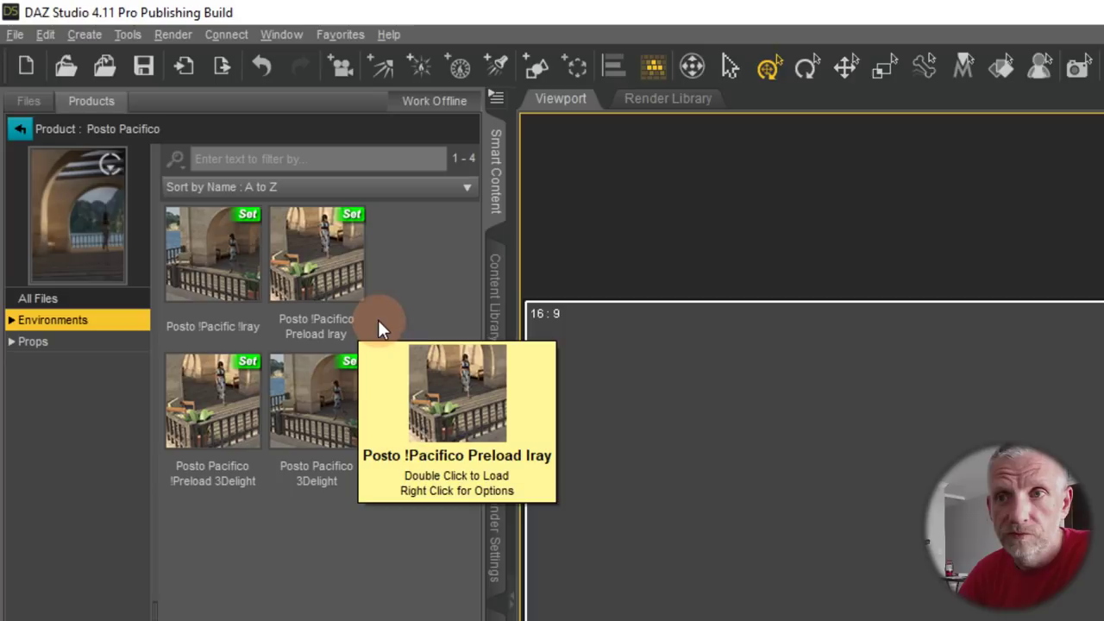
pyautogui.doubleClick(352, 308)
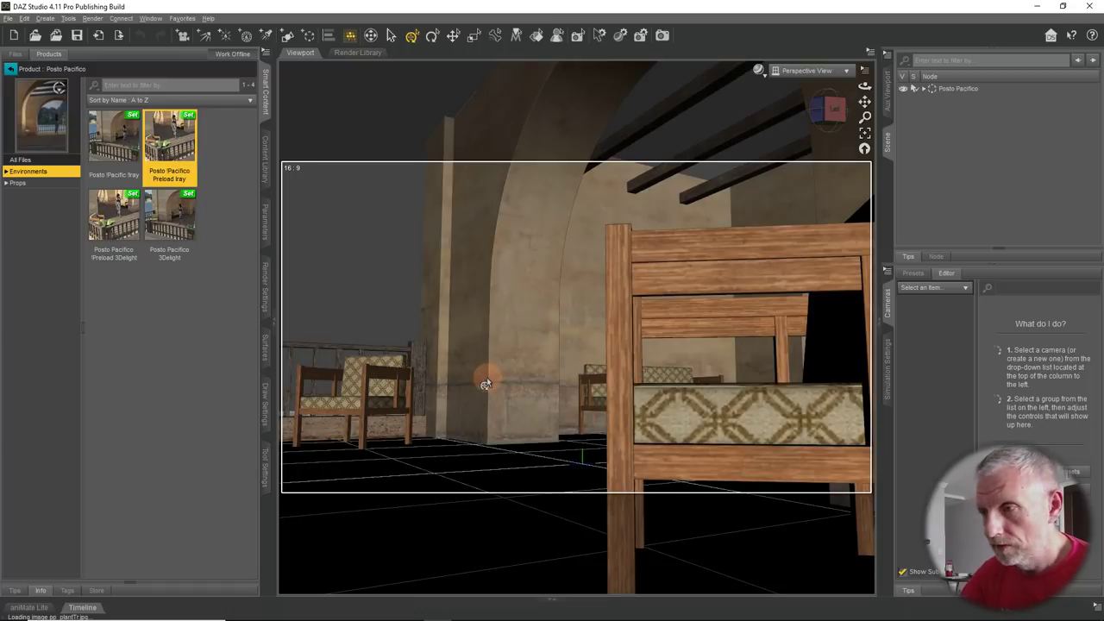
# Orbit around the balcony, collapse Posto Pacifico in the Scene pane and switch its Selectable flag off
pyautogui.moveTo(487, 376)
pyautogui.mouseDown()
pyautogui.moveTo(509, 363)
pyautogui.moveTo(501, 360)
pyautogui.moveTo(508, 372)
pyautogui.moveTo(523, 323)
pyautogui.moveTo(561, 311)
pyautogui.moveTo(509, 332)
pyautogui.moveTo(529, 336)
pyautogui.moveTo(427, 310)
pyautogui.moveTo(412, 288)
pyautogui.moveTo(500, 337)
pyautogui.moveTo(494, 319)
pyautogui.moveTo(545, 322)
pyautogui.moveTo(483, 350)
pyautogui.mouseUp()
pyautogui.click(485, 352)
pyautogui.keyDown('alt'); pyautogui.moveTo(811, 311); pyautogui.dragTo(848, 309); pyautogui.keyUp('alt')
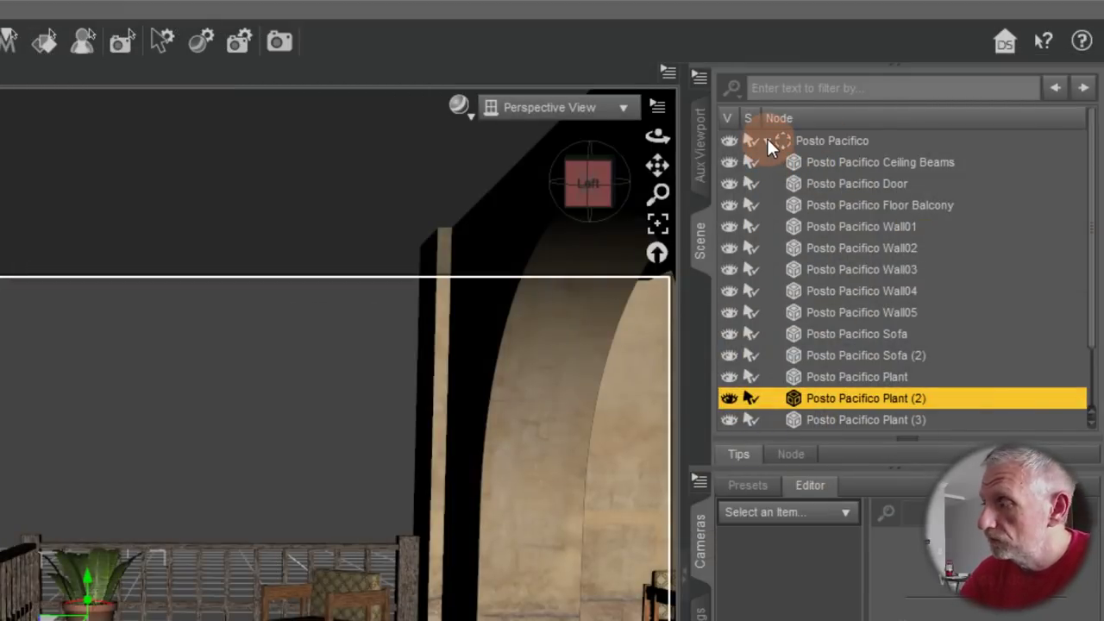
pyautogui.click(768, 141)
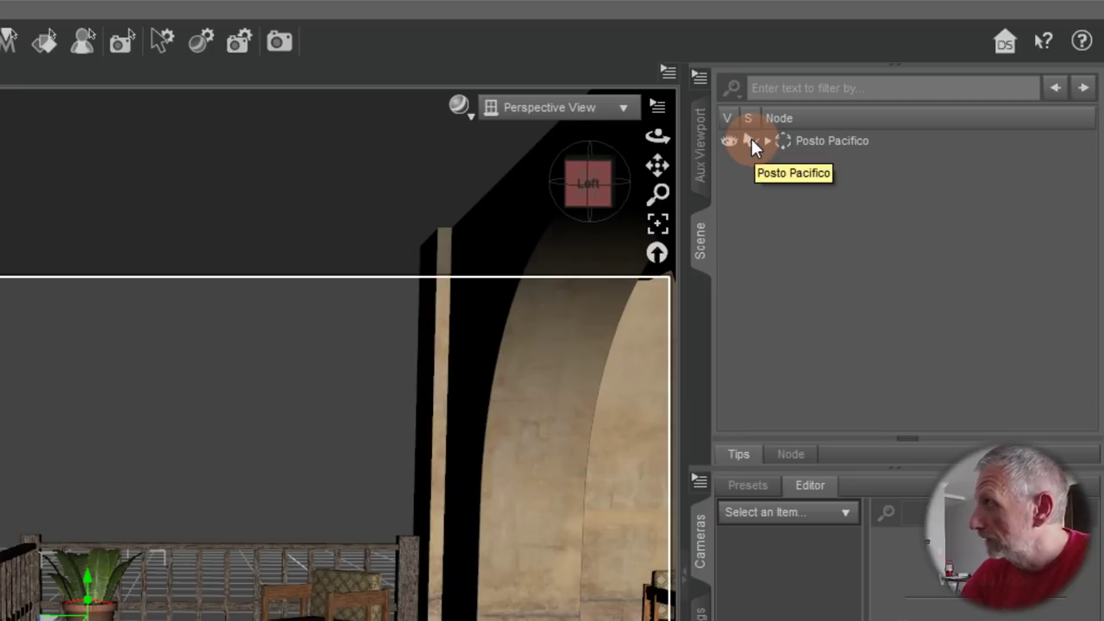
pyautogui.click(751, 140)
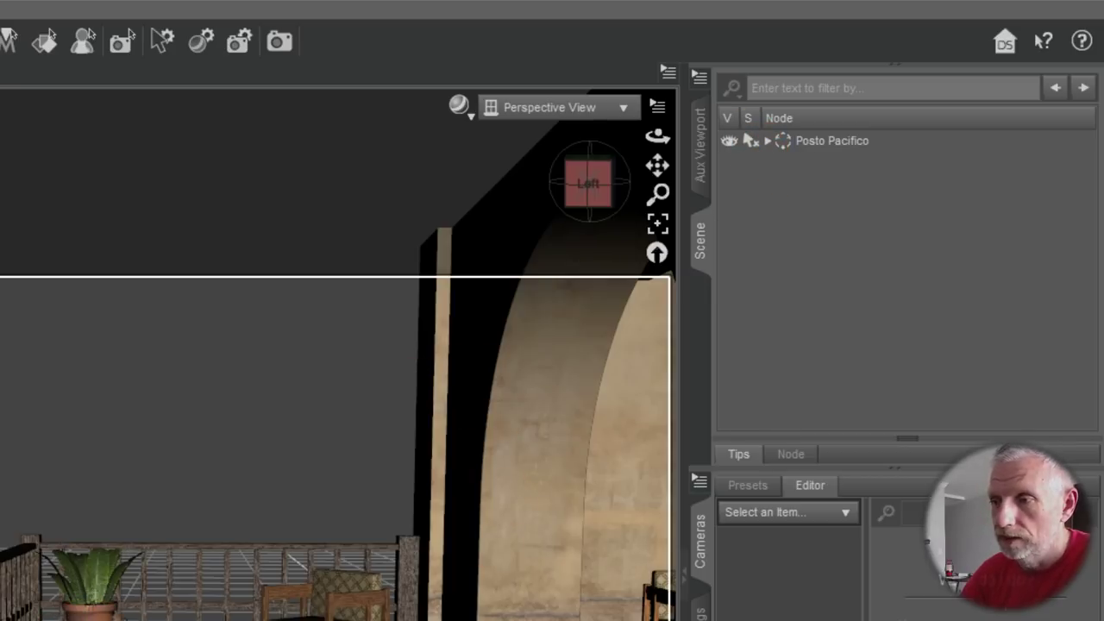
pyautogui.click(210, 578)
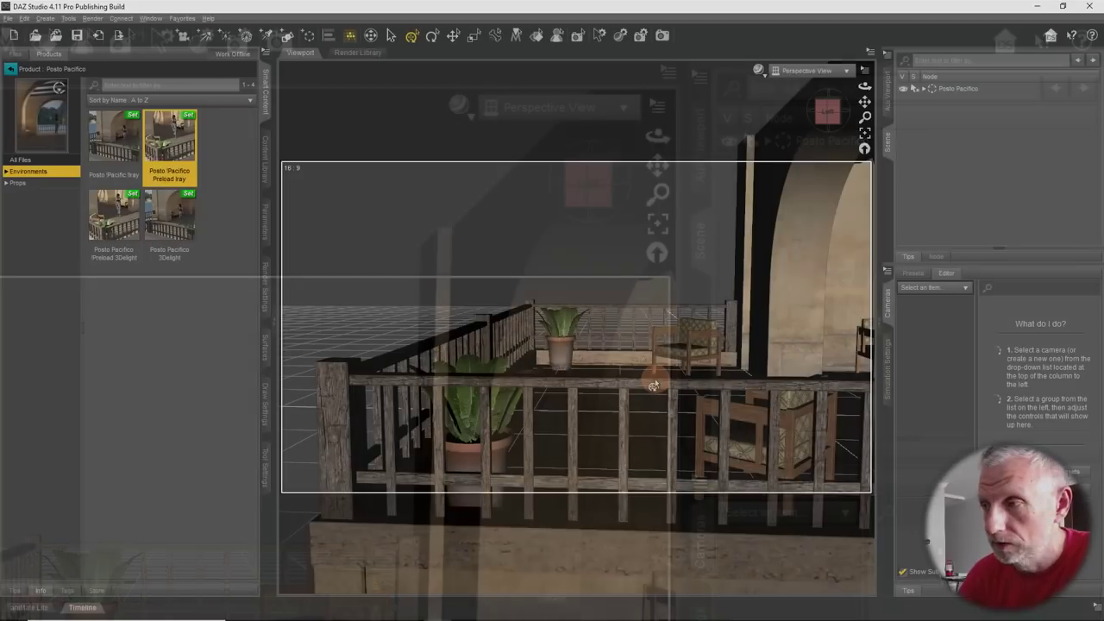
pyautogui.click(740, 405)
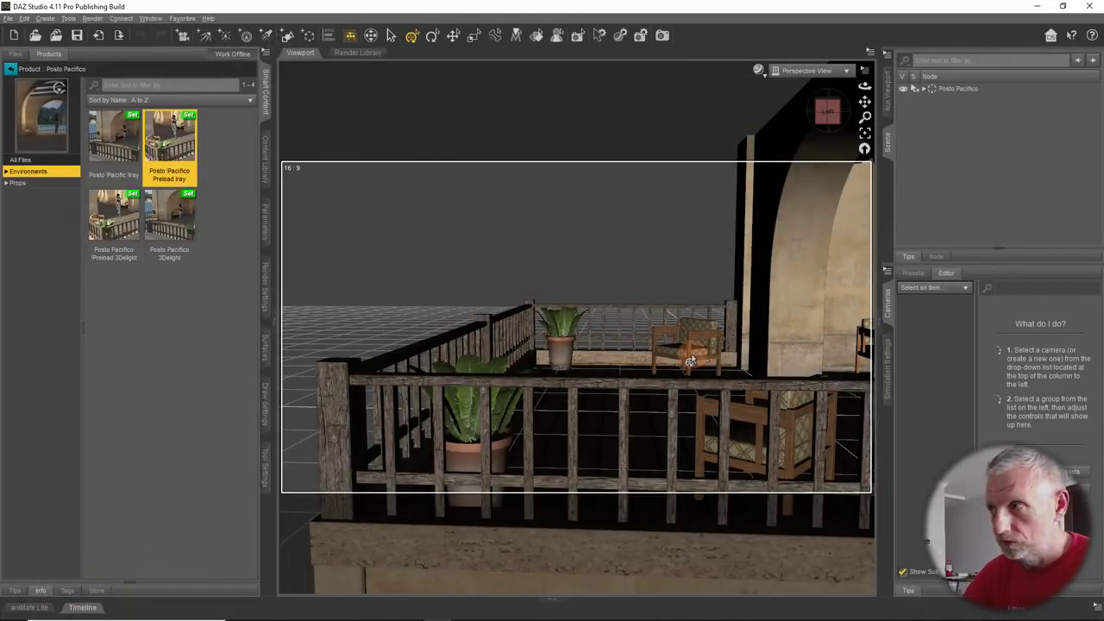
pyautogui.click(943, 150)
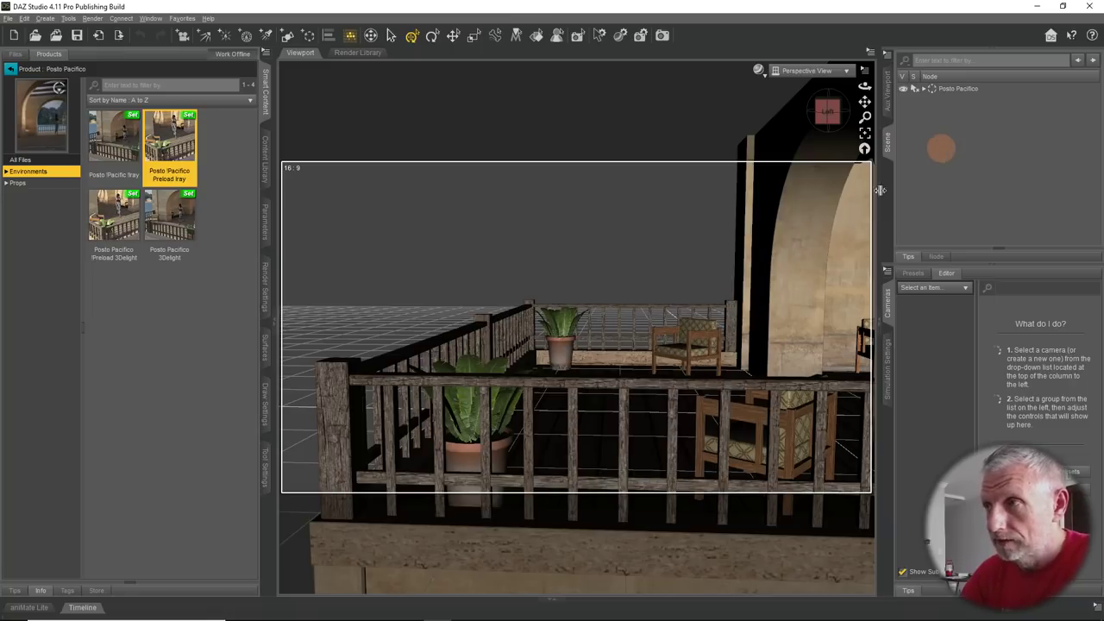
pyautogui.moveTo(193, 122)
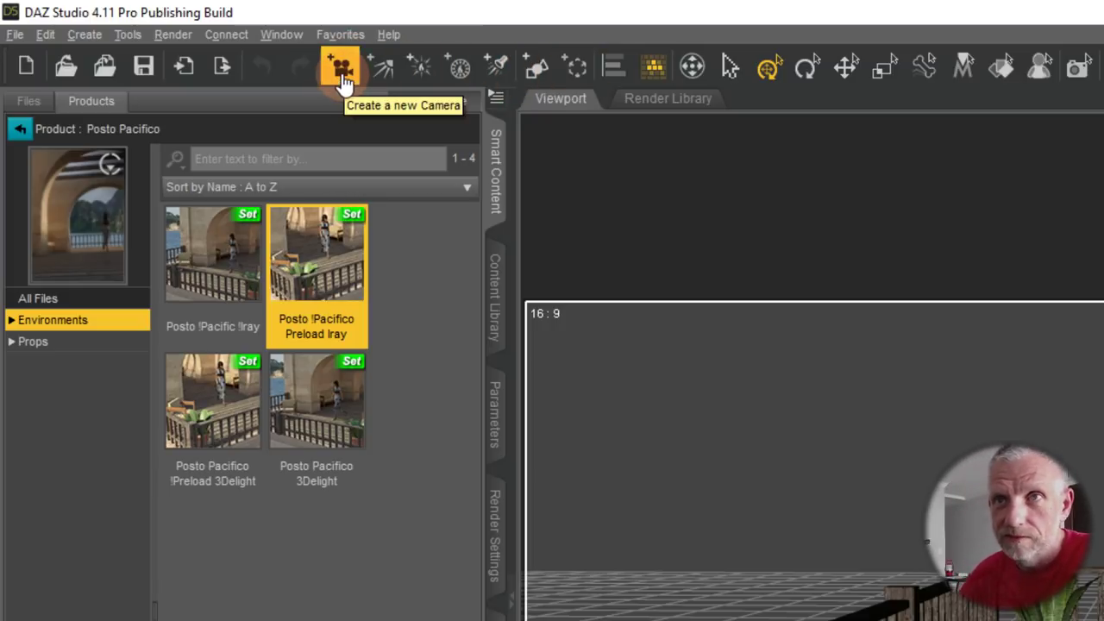
# Create Camera 1 via Create > New Camera with Copy Active View selected
pyautogui.click(85, 34)
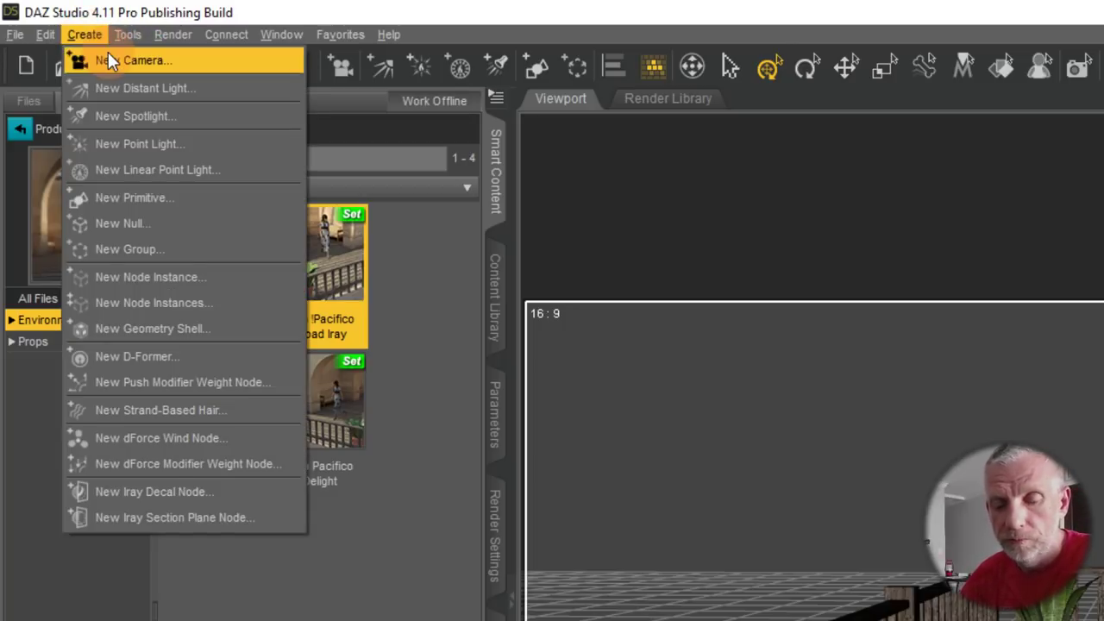
pyautogui.click(108, 61)
pyautogui.moveTo(759, 328); pyautogui.dragTo(379, 211)
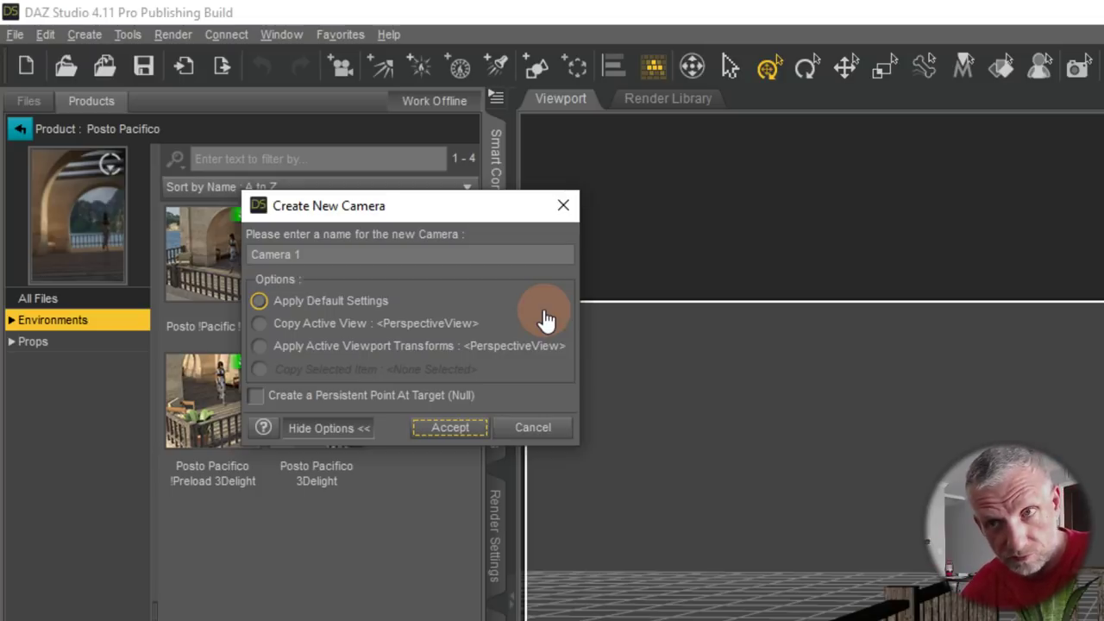
pyautogui.click(315, 325)
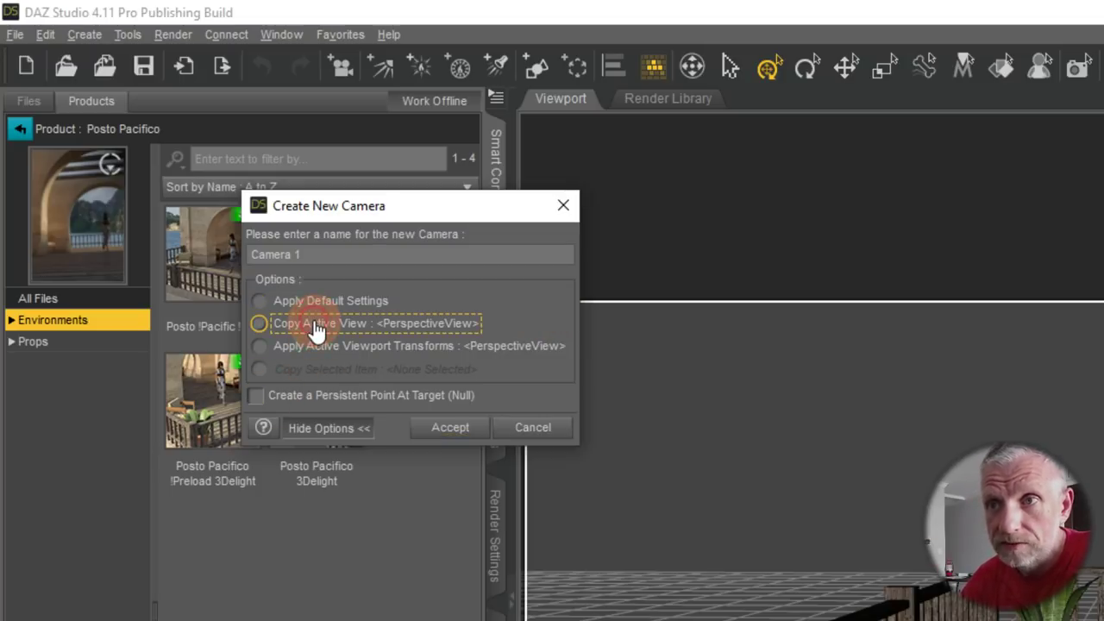
pyautogui.click(418, 325)
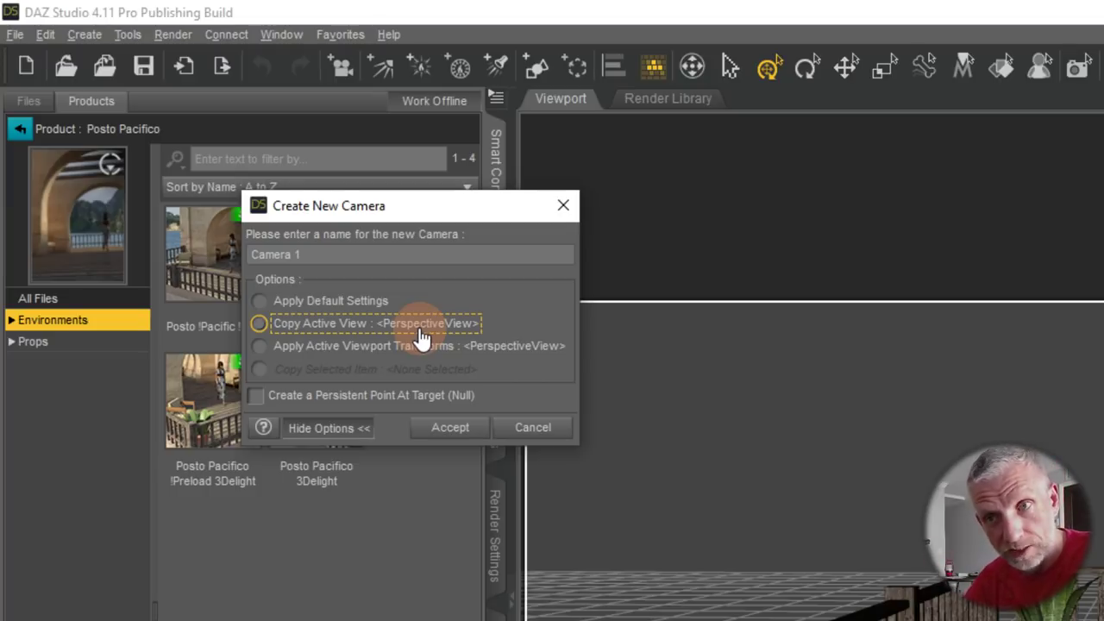
pyautogui.click(420, 329)
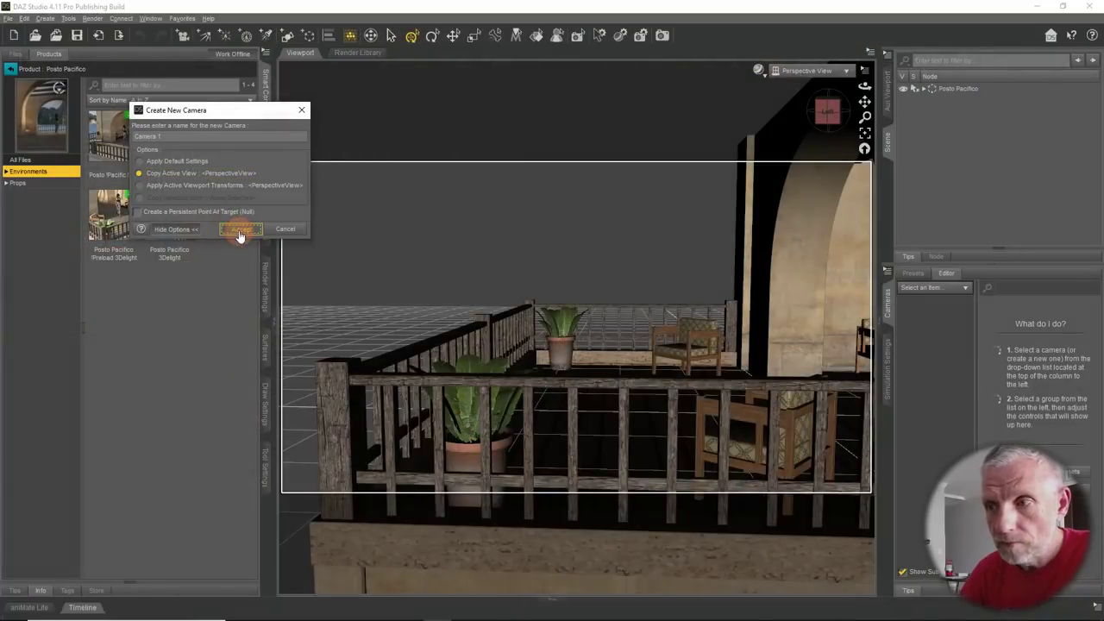
pyautogui.click(449, 428)
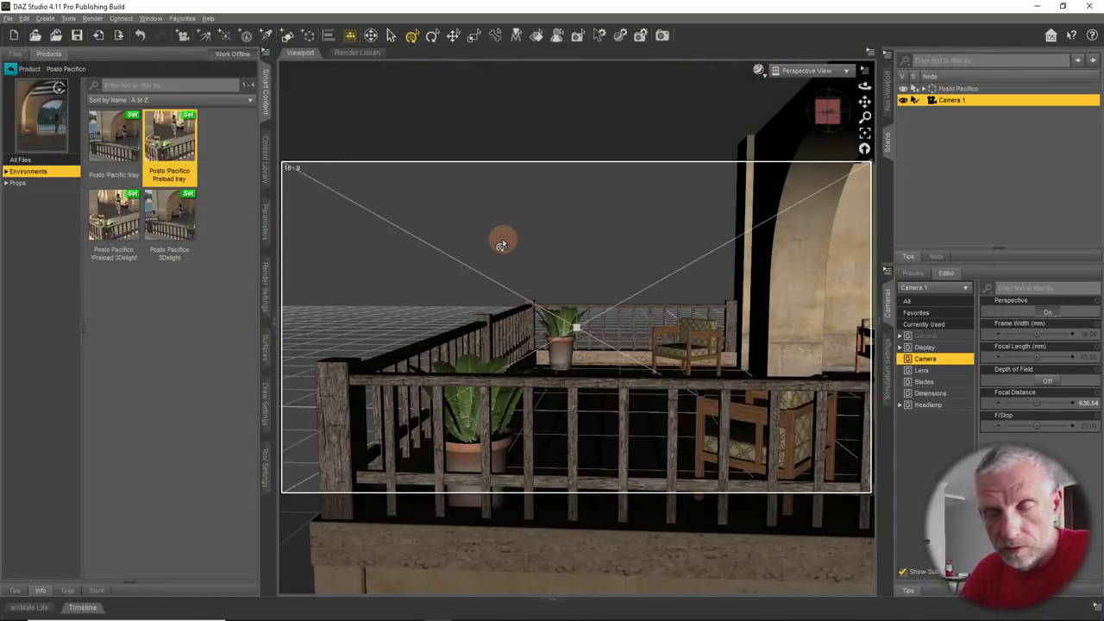
# Look through Camera 1 and widen its focal length to 34.4 mm
pyautogui.click(836, 70)
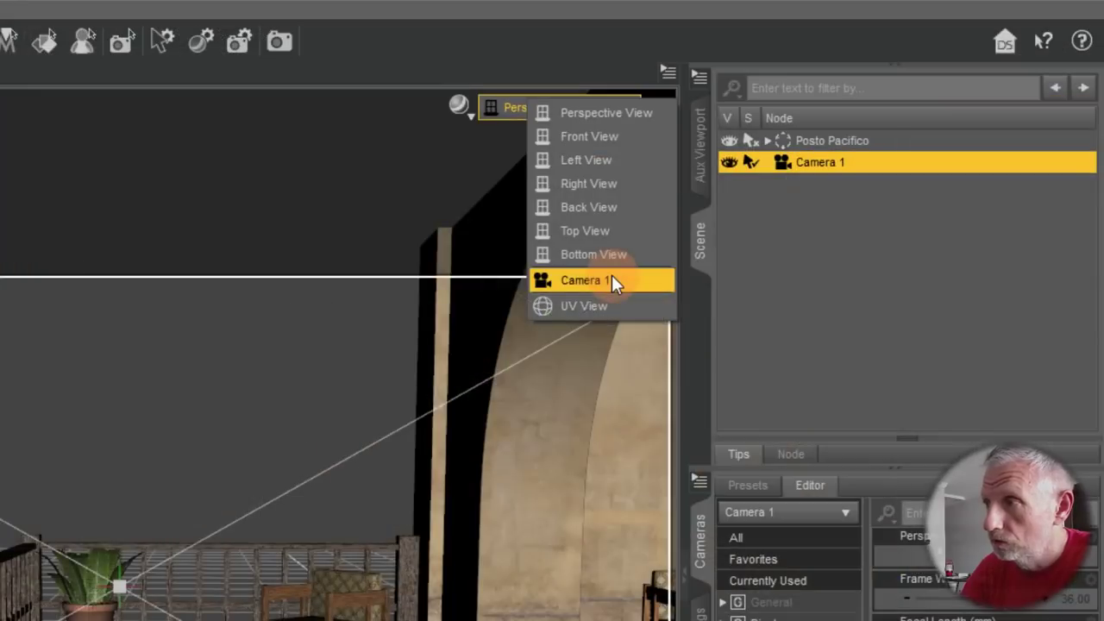
pyautogui.click(611, 280)
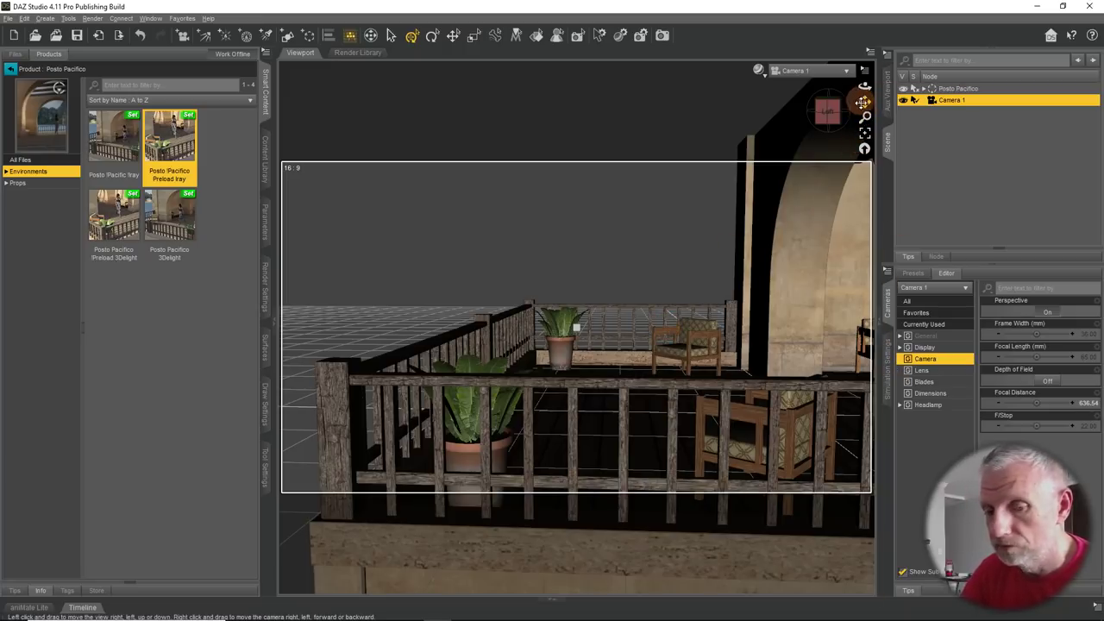
pyautogui.moveTo(864, 112); pyautogui.dragTo(865, 118, button='right')
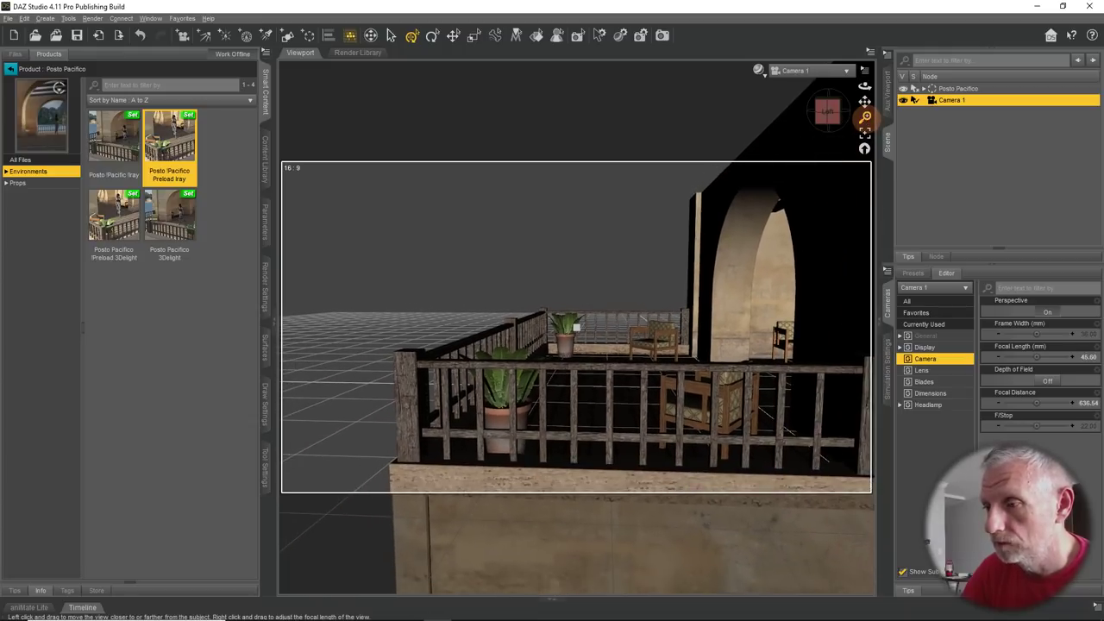
pyautogui.scroll(3, 775, 219)
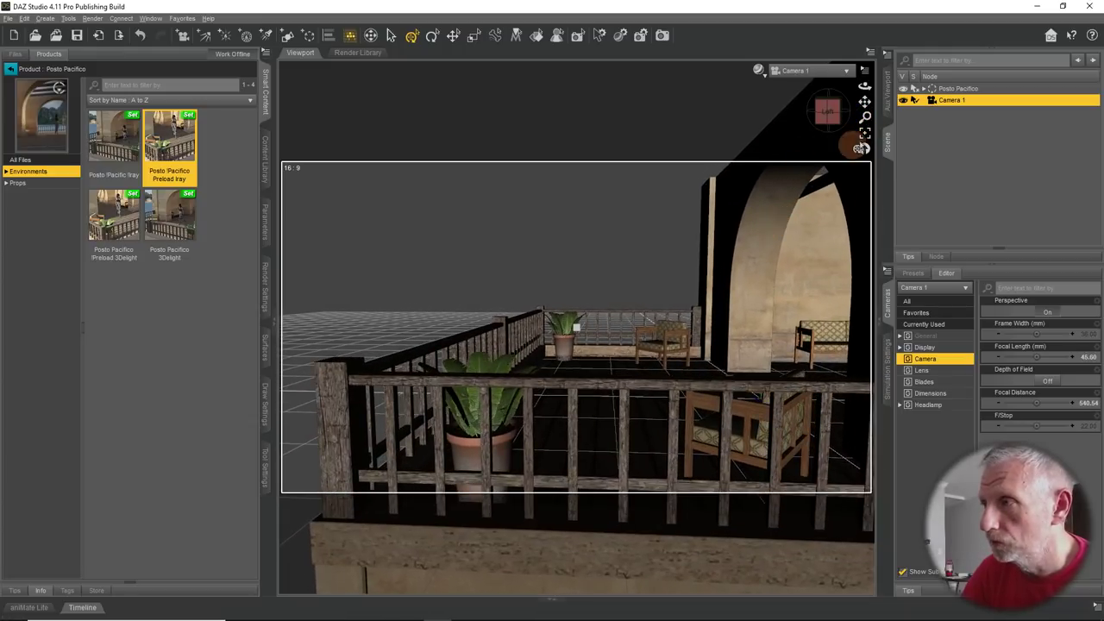
pyautogui.moveTo(865, 112); pyautogui.dragTo(865, 118, button='right')
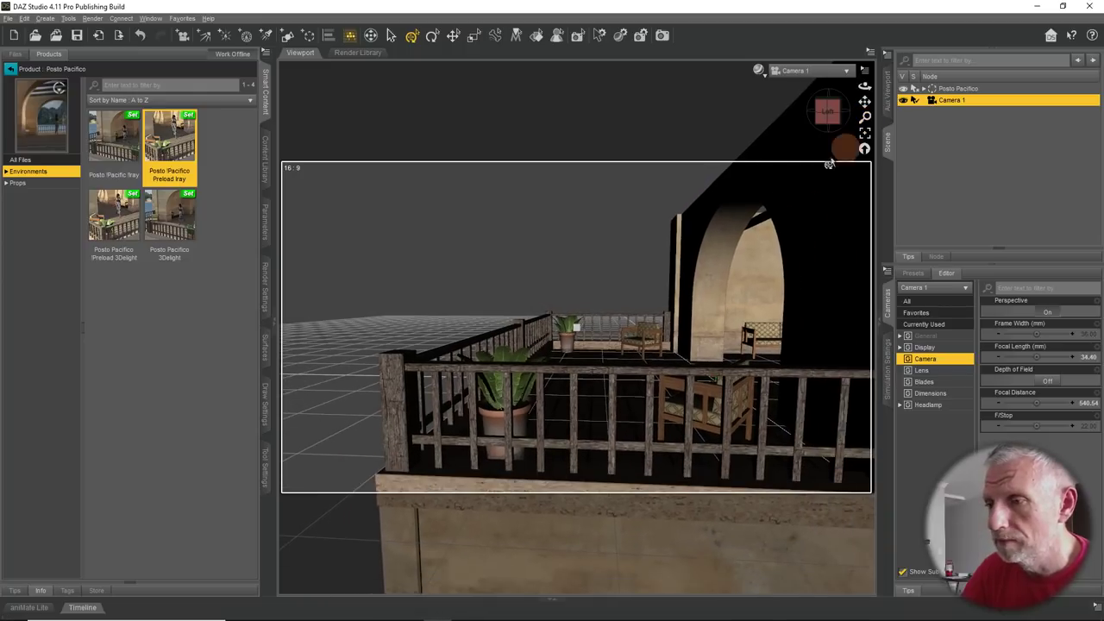
pyautogui.scroll(4, 776, 193)
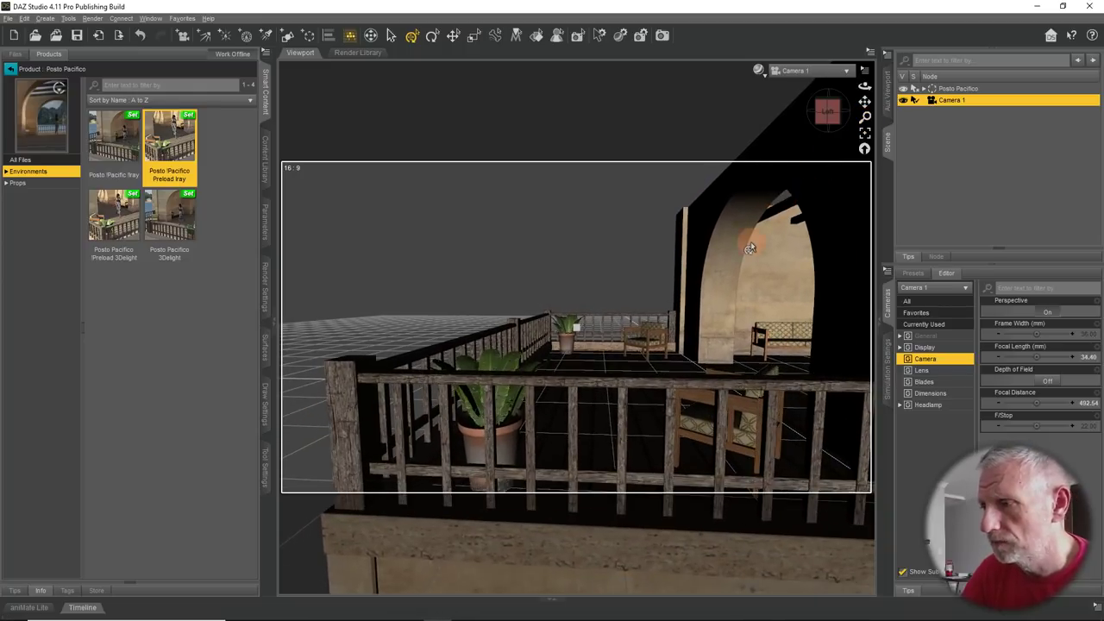
pyautogui.scroll(1, 750, 241)
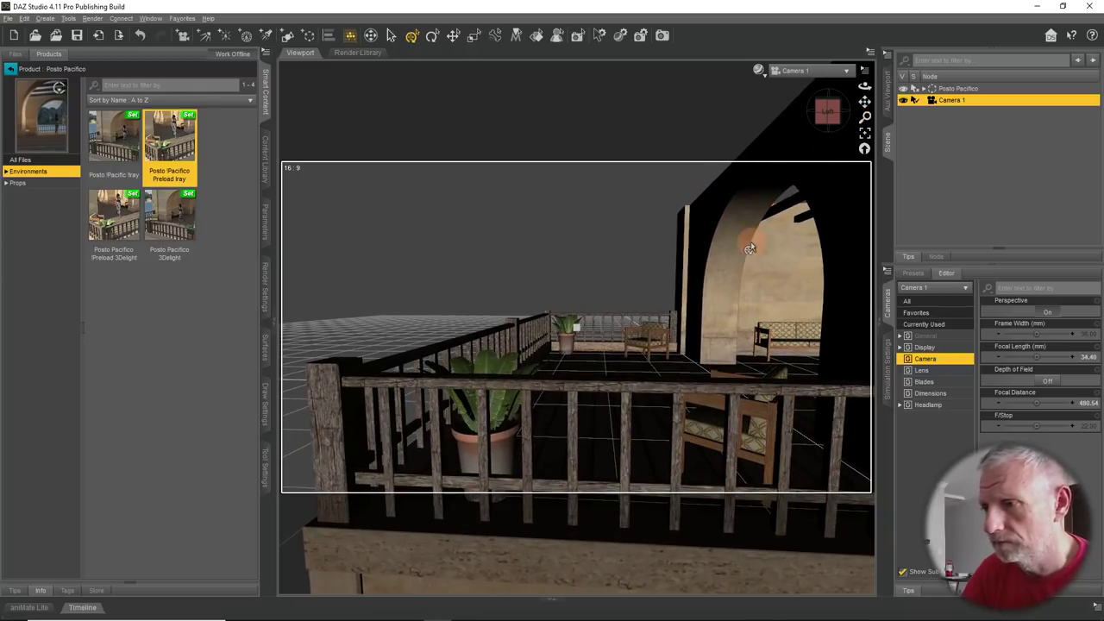
# Switch to Perspective View and orbit to see the whole balcony from above
pyautogui.click(843, 72)
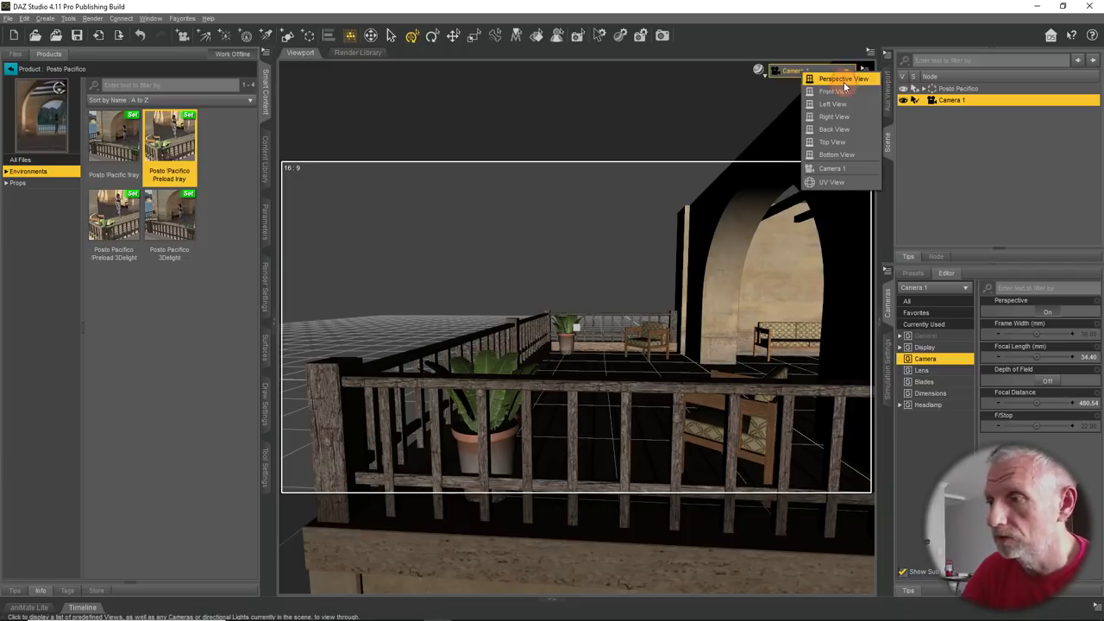
pyautogui.click(843, 79)
pyautogui.moveTo(844, 89)
pyautogui.mouseDown()
pyautogui.moveTo(776, 121)
pyautogui.moveTo(827, 112)
pyautogui.moveTo(793, 138)
pyautogui.moveTo(824, 110)
pyautogui.moveTo(780, 122)
pyautogui.mouseUp()
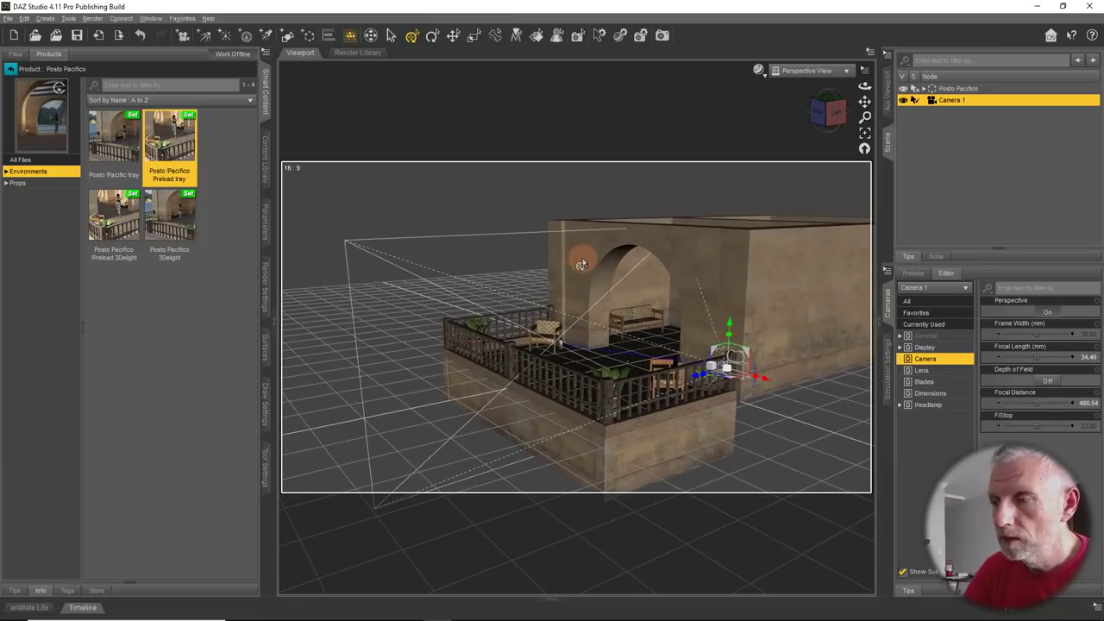
# Switch the viewport back to Camera 1 and set its DrawStyle to NVIDIA Iray
pyautogui.click(791, 78)
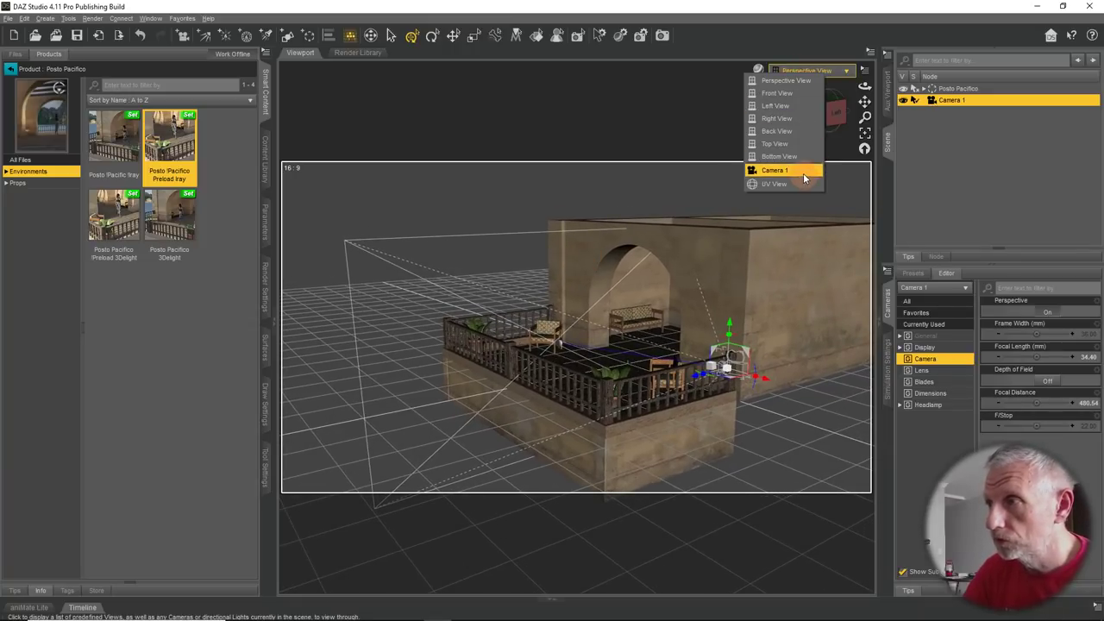
pyautogui.click(802, 173)
pyautogui.click(759, 70)
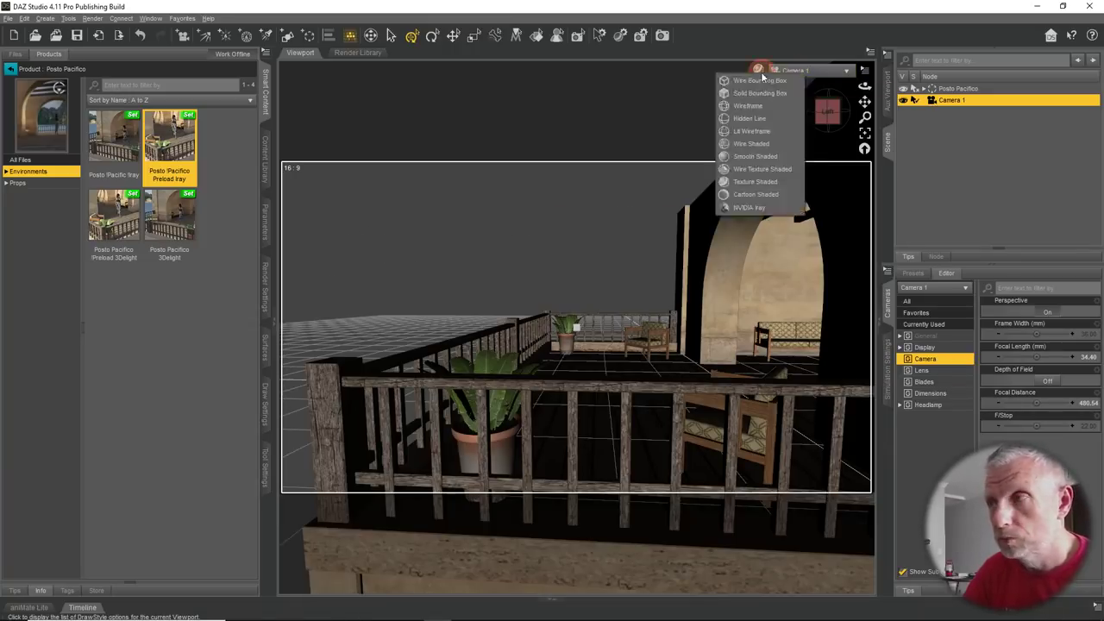
pyautogui.click(776, 208)
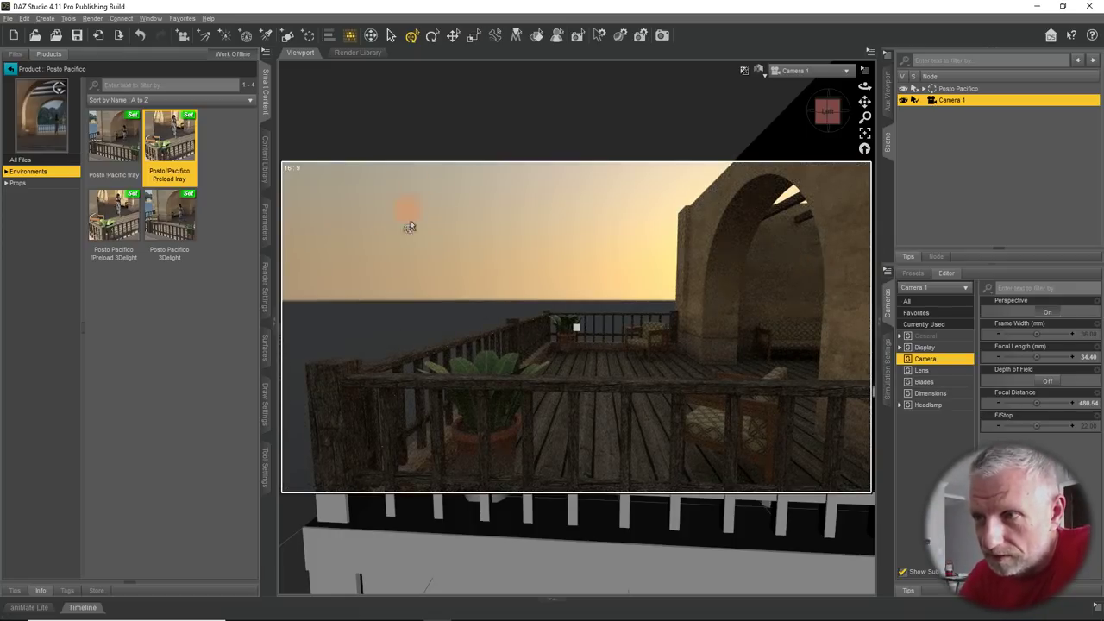
# Orbit Camera 1 slightly to frame the bench under the arch, then show Render Settings
pyautogui.moveTo(409, 227); pyautogui.dragTo(471, 256)
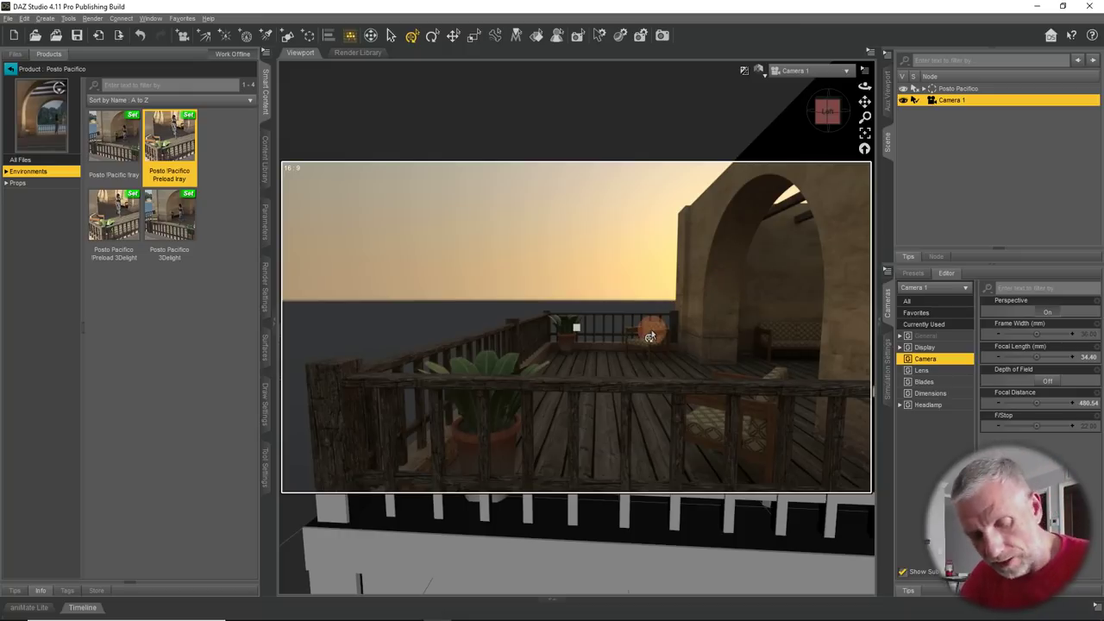
pyautogui.moveTo(604, 343); pyautogui.dragTo(607, 349)
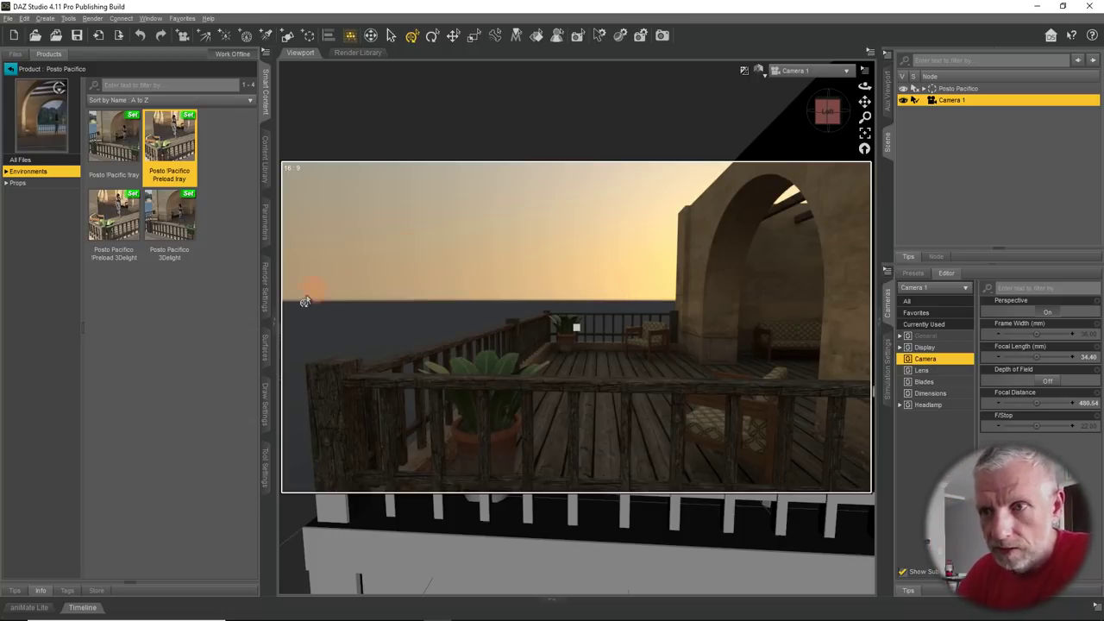
pyautogui.click(264, 288)
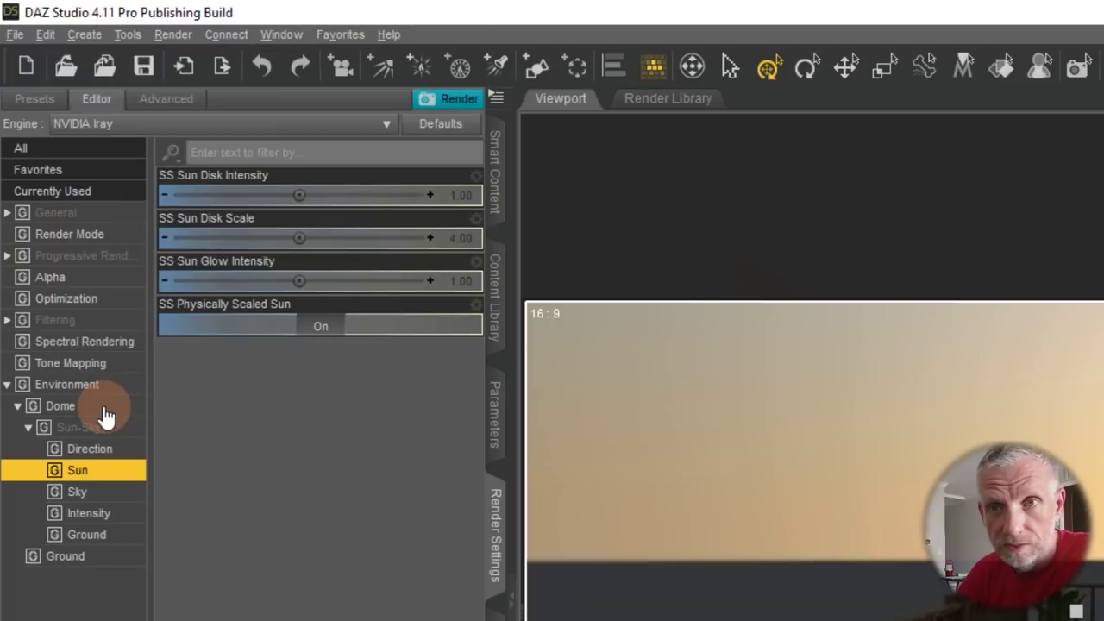
# Set the Environment Dome Orientation Y to 42.24 to bring the sun into view
pyautogui.click(55, 221)
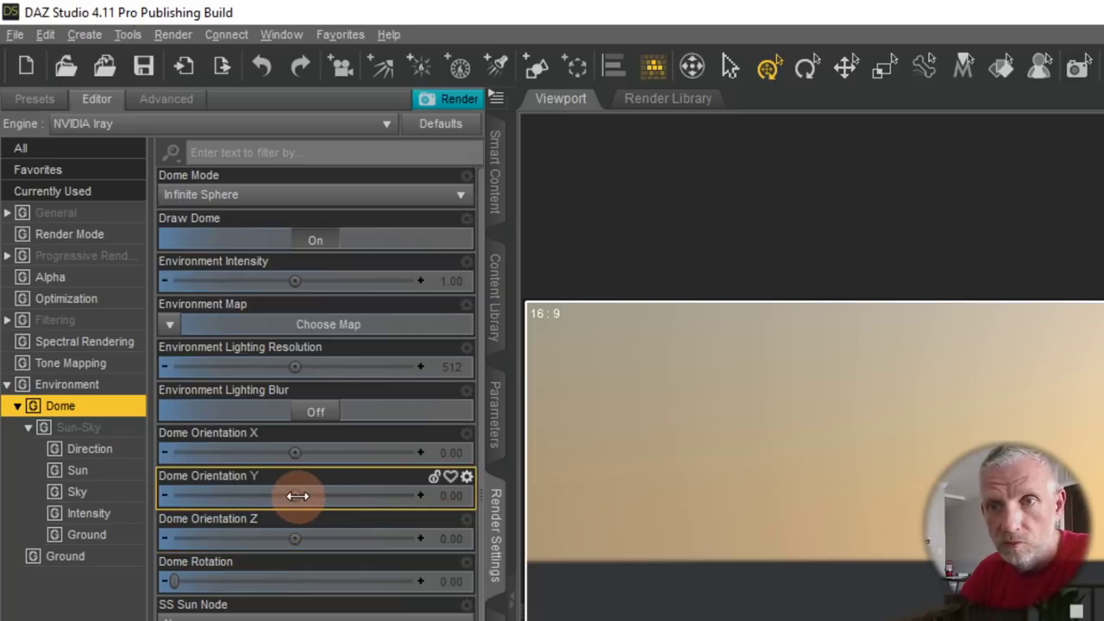
pyautogui.moveTo(298, 495)
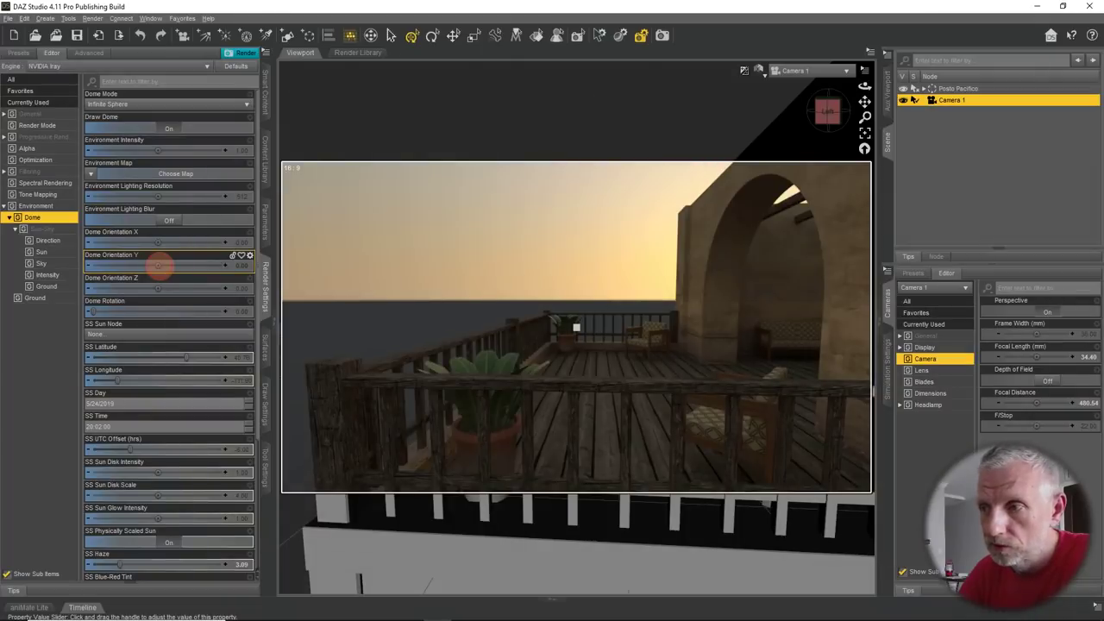
pyautogui.moveTo(158, 266)
pyautogui.mouseDown()
pyautogui.moveTo(178, 271)
pyautogui.moveTo(156, 263)
pyautogui.mouseUp()
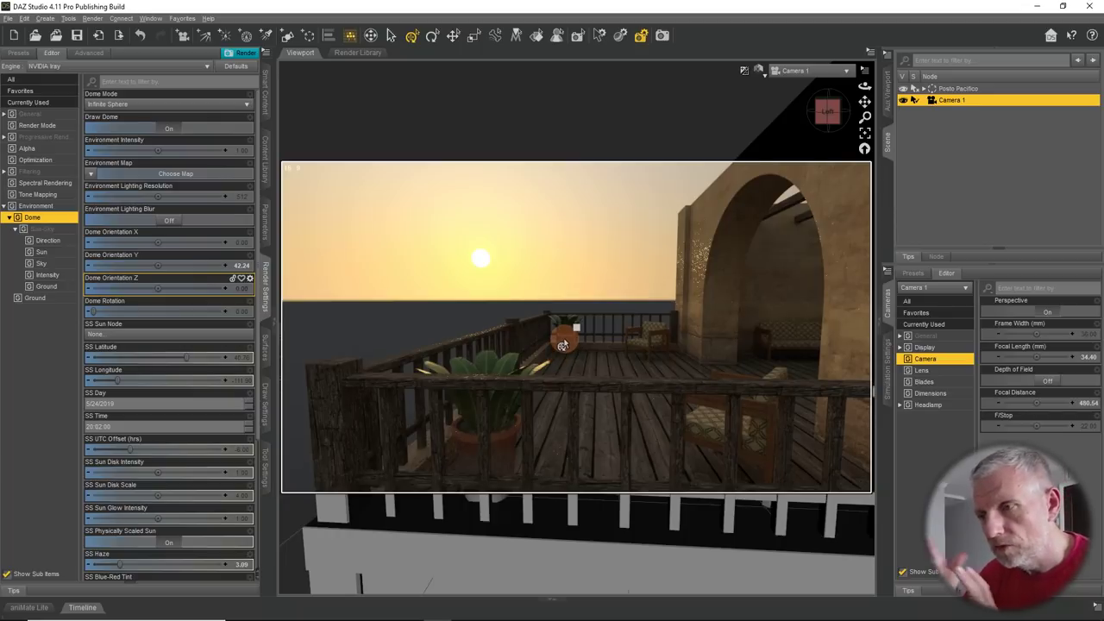
# Move Camera 1 back to the balcony framing with the sun and arch visible
pyautogui.click(563, 345)
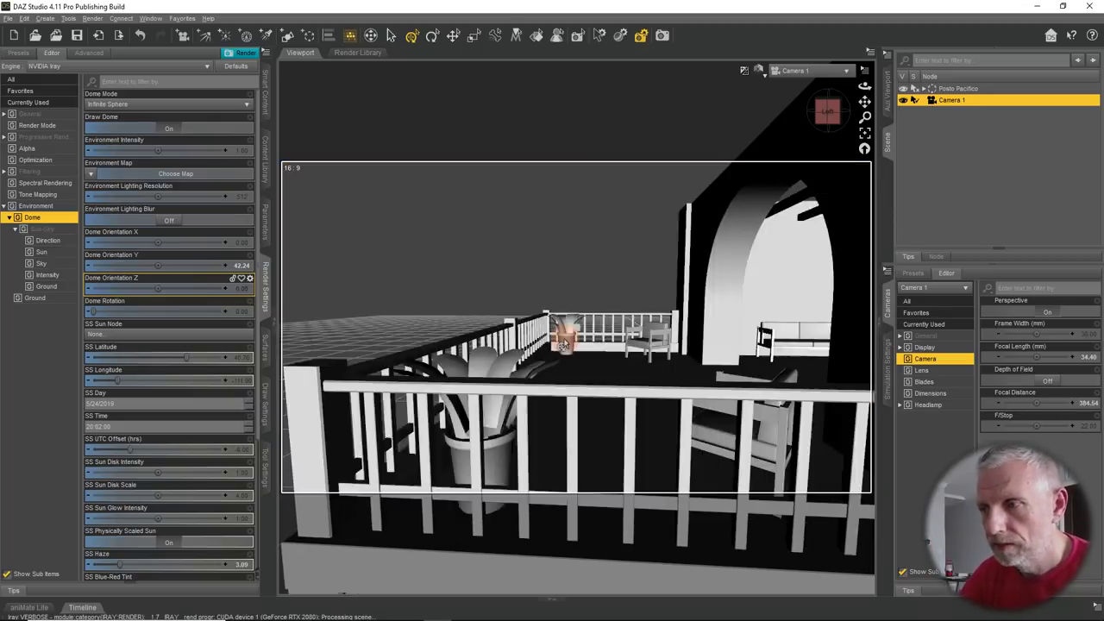
pyautogui.click(562, 344)
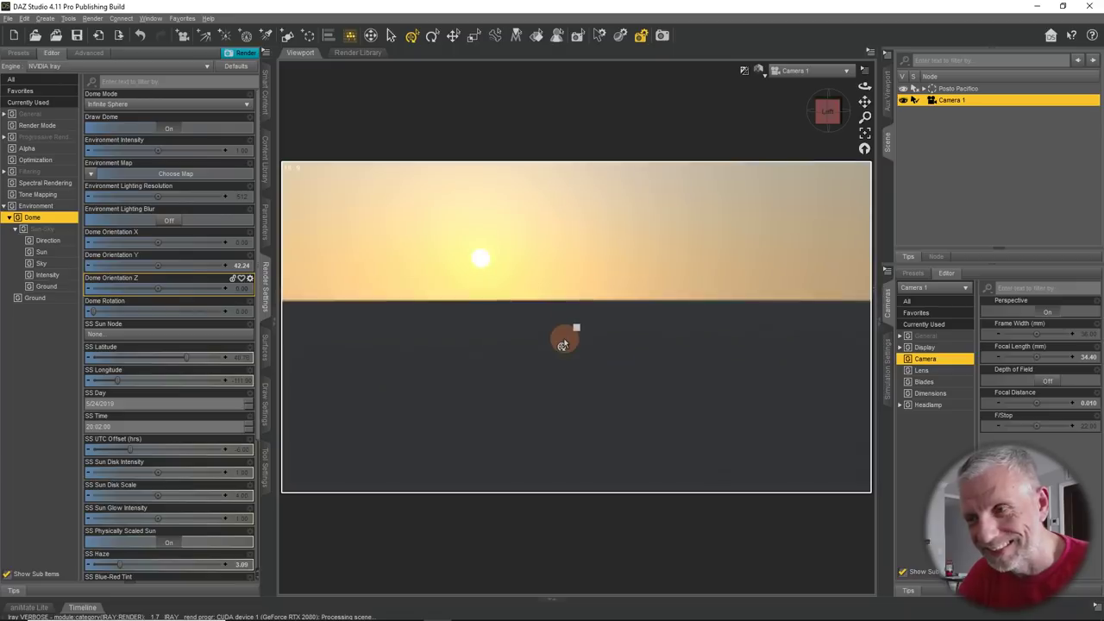
pyautogui.click(563, 345)
pyautogui.click(562, 345)
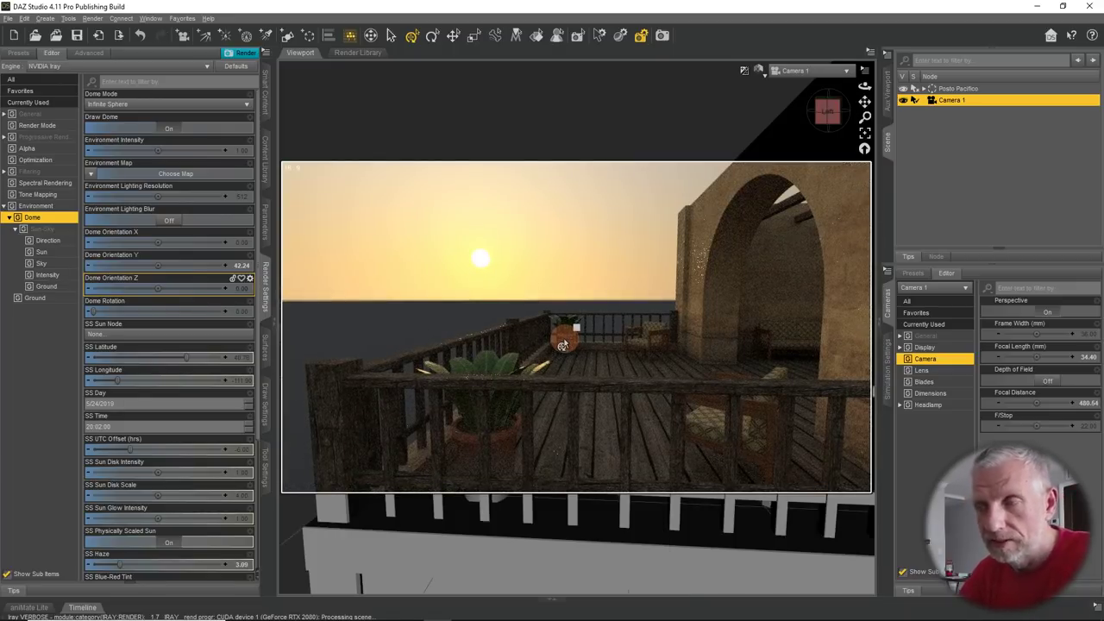
pyautogui.click(515, 358)
pyautogui.moveTo(516, 358); pyautogui.dragTo(540, 364)
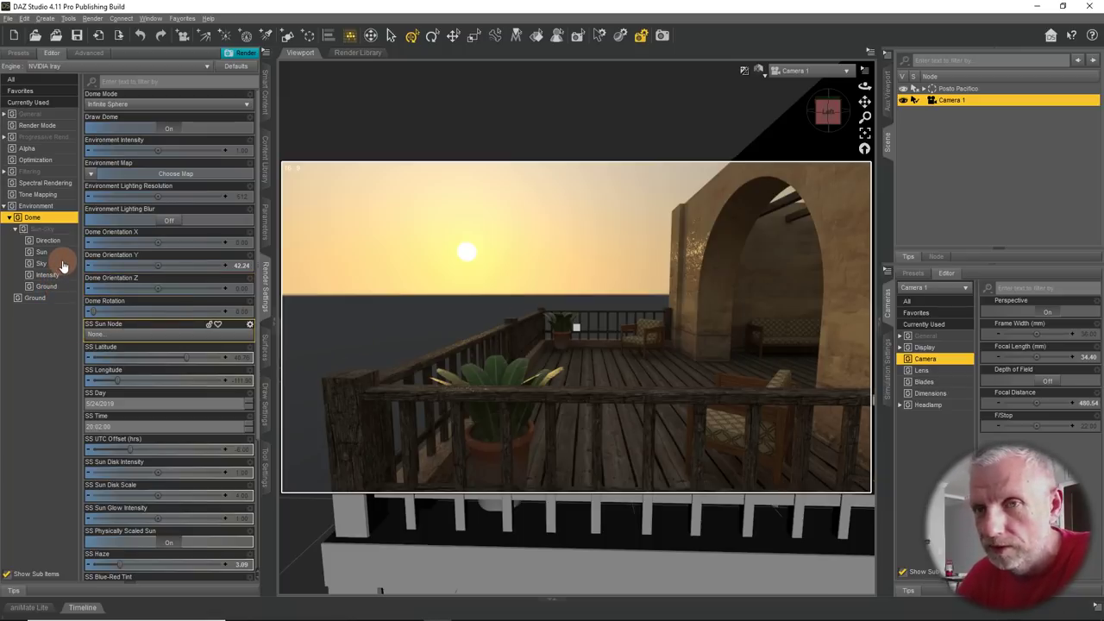
# Move from the Sun-Sky Sky page to the Sun disk options, with SS Physically Scaled Sun on
pyautogui.click(63, 264)
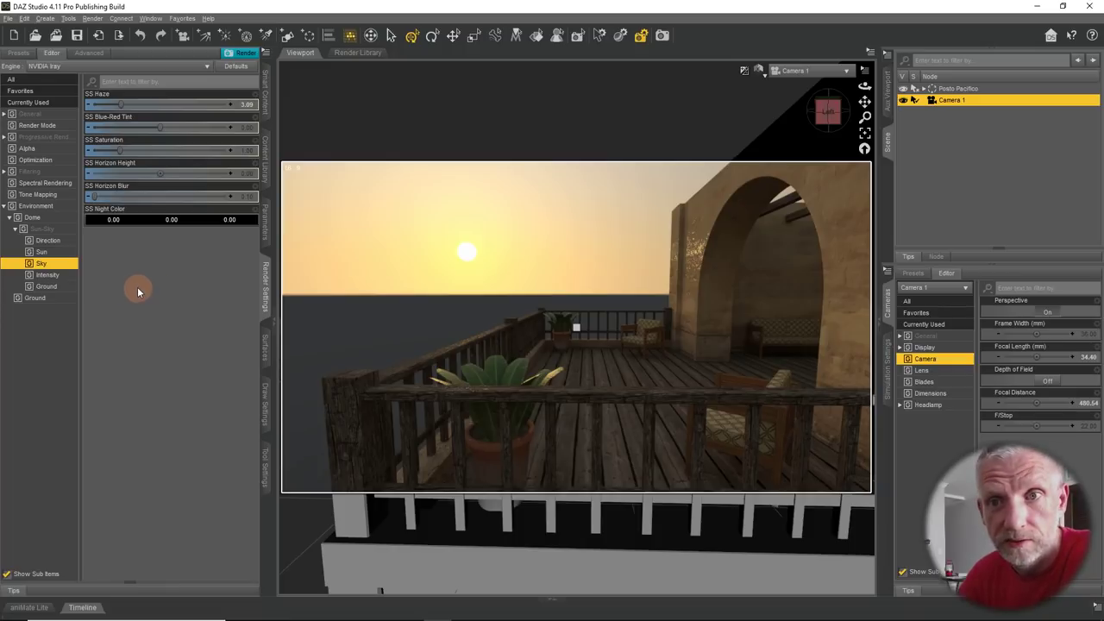
pyautogui.click(60, 252)
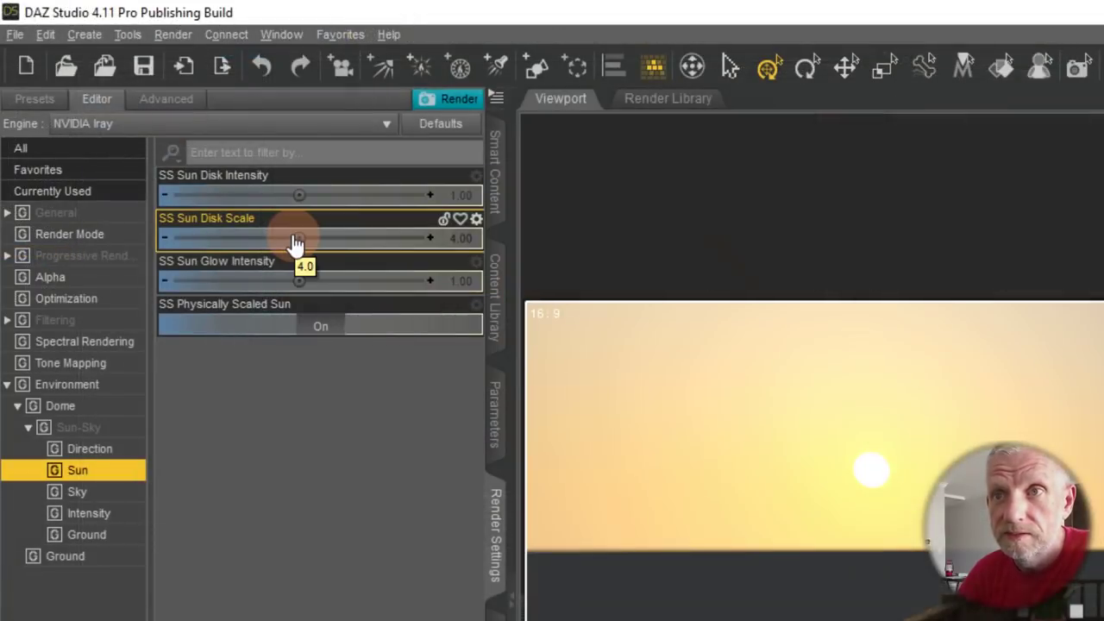
# Enlarge the sunset sun by raising SS Sun Disk Scale to 20.58
pyautogui.click(159, 126)
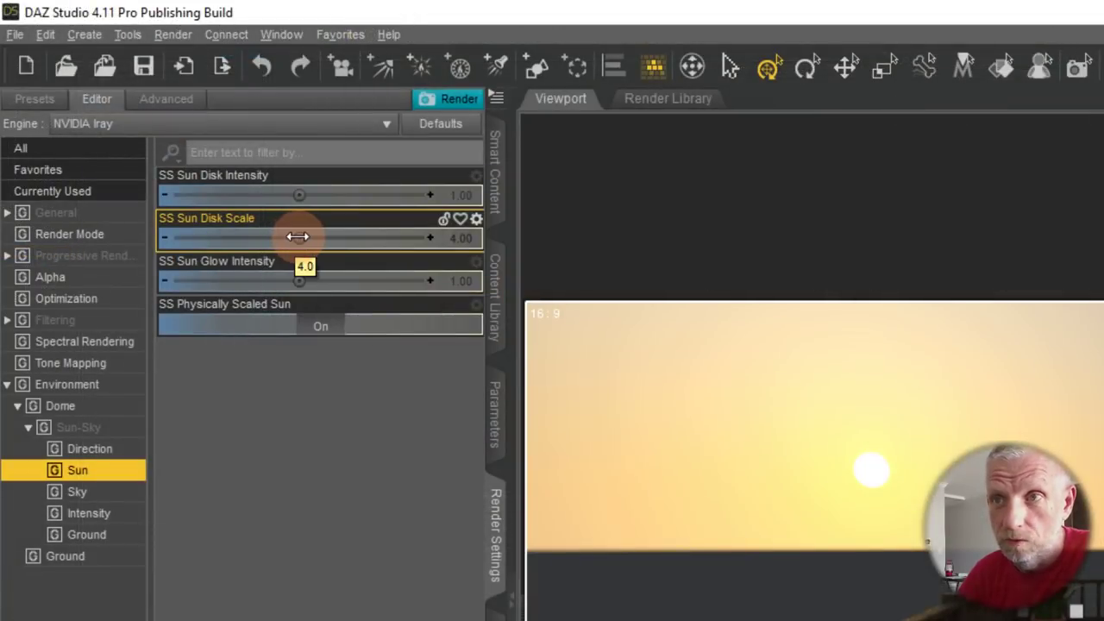
pyautogui.moveTo(298, 236)
pyautogui.mouseDown()
pyautogui.moveTo(354, 238)
pyautogui.moveTo(302, 237)
pyautogui.mouseUp()
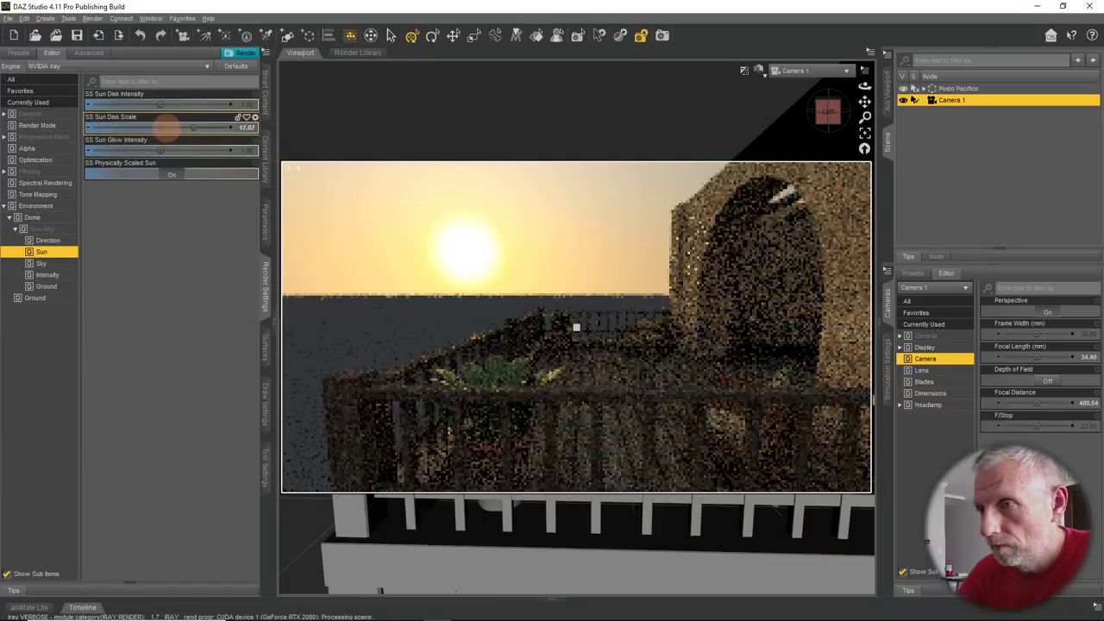
pyautogui.moveTo(164, 127)
pyautogui.mouseDown()
pyautogui.moveTo(171, 132)
pyautogui.moveTo(163, 127)
pyautogui.mouseUp()
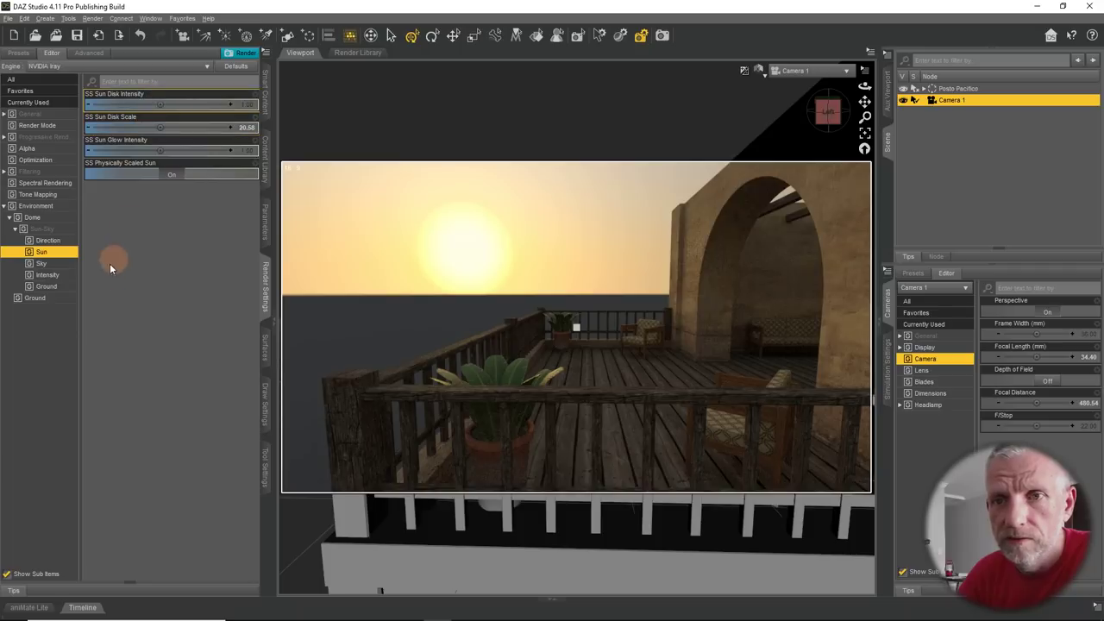
# Nudge Dome Orientation Y to reposition the sun, then raise SS Sun Disk Intensity to 7.85
pyautogui.click(39, 217)
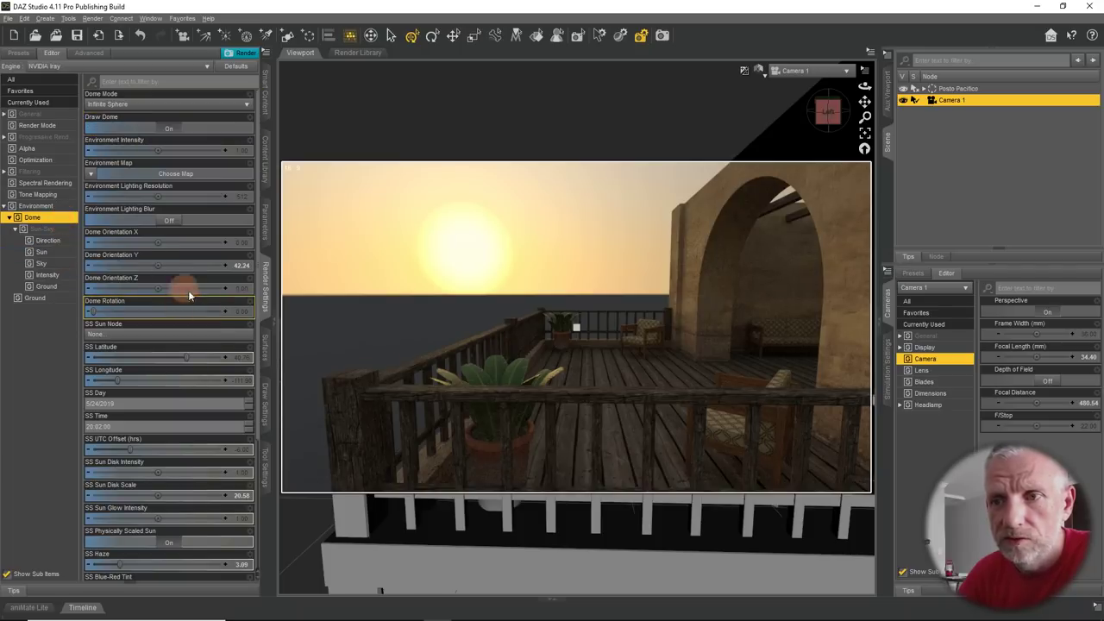
pyautogui.moveTo(159, 265); pyautogui.dragTo(157, 264)
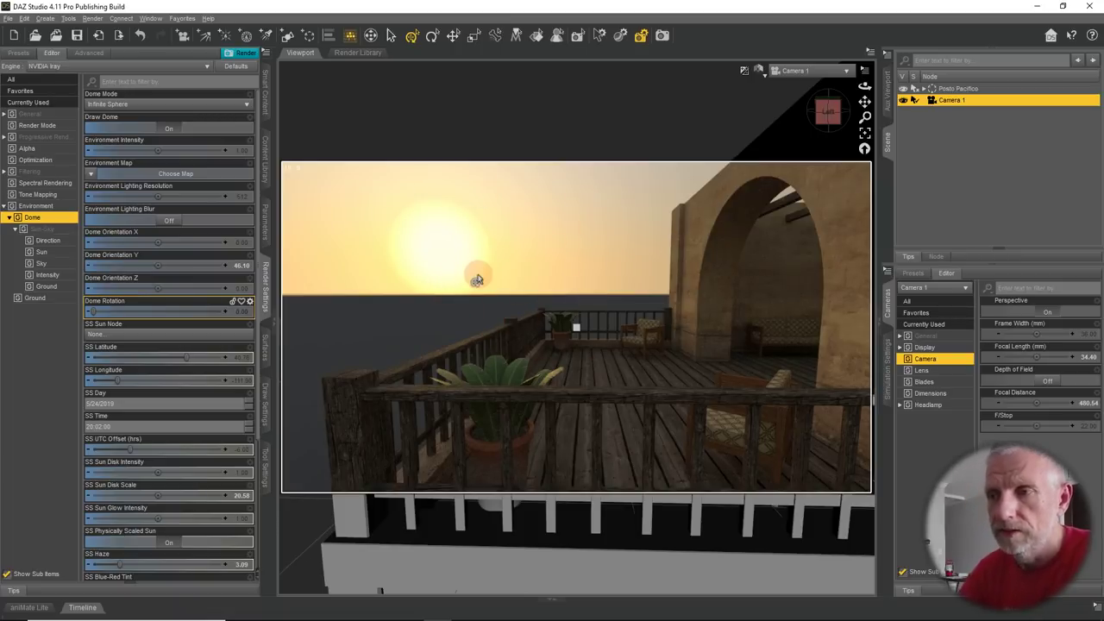
pyautogui.click(64, 255)
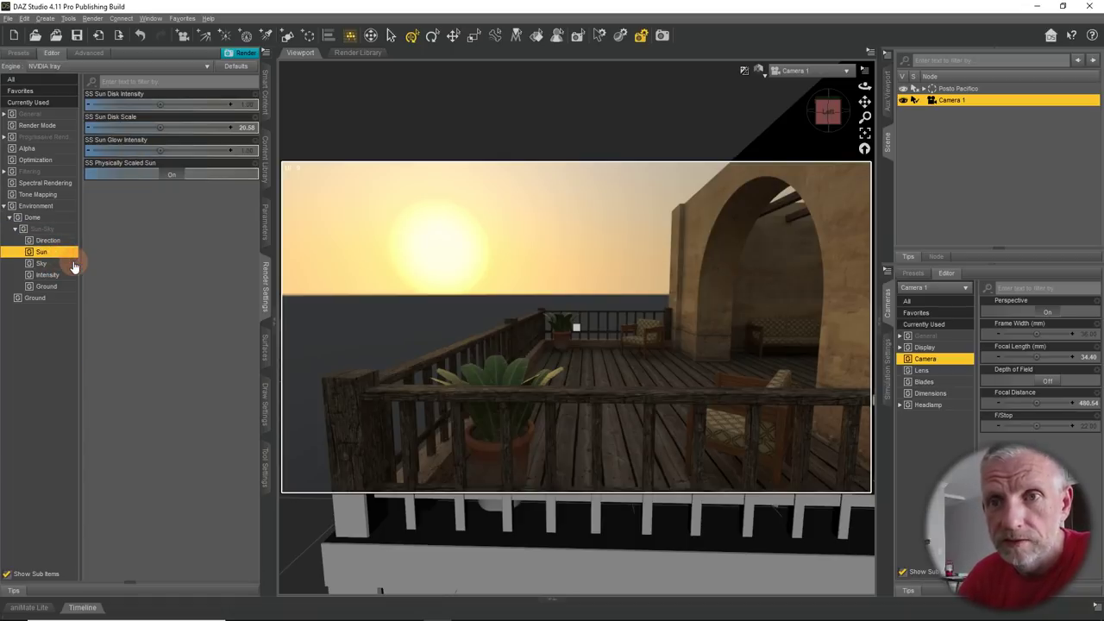
pyautogui.moveTo(160, 104); pyautogui.dragTo(164, 104)
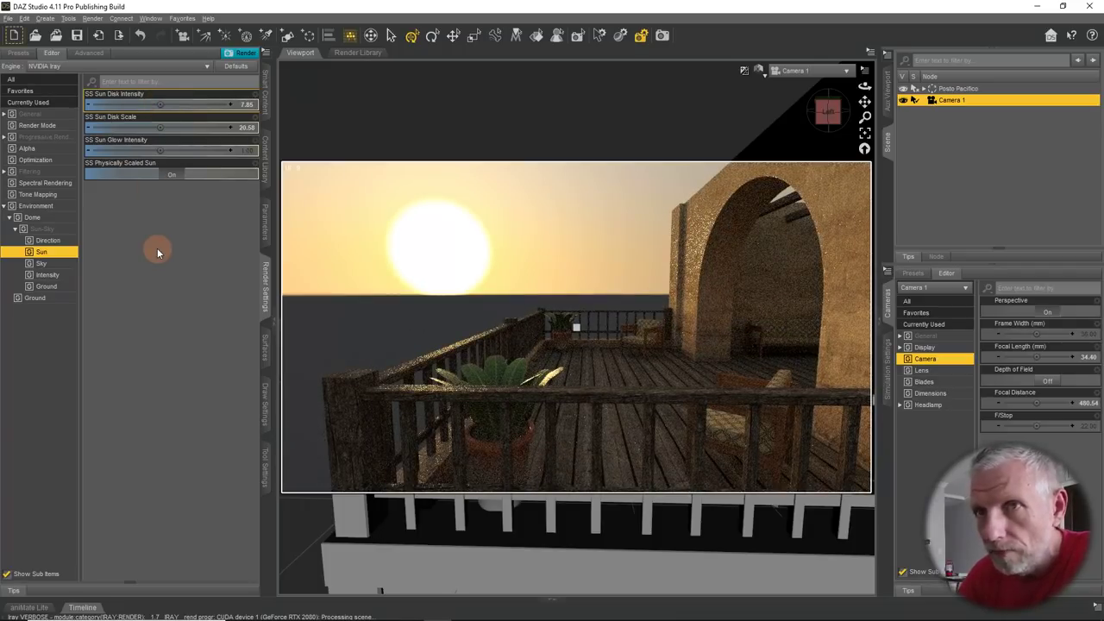
# Raise the sky haze to 8.24 and trial a stronger SS Sun Glow Intensity, leaving it at 1.00
pyautogui.click(69, 264)
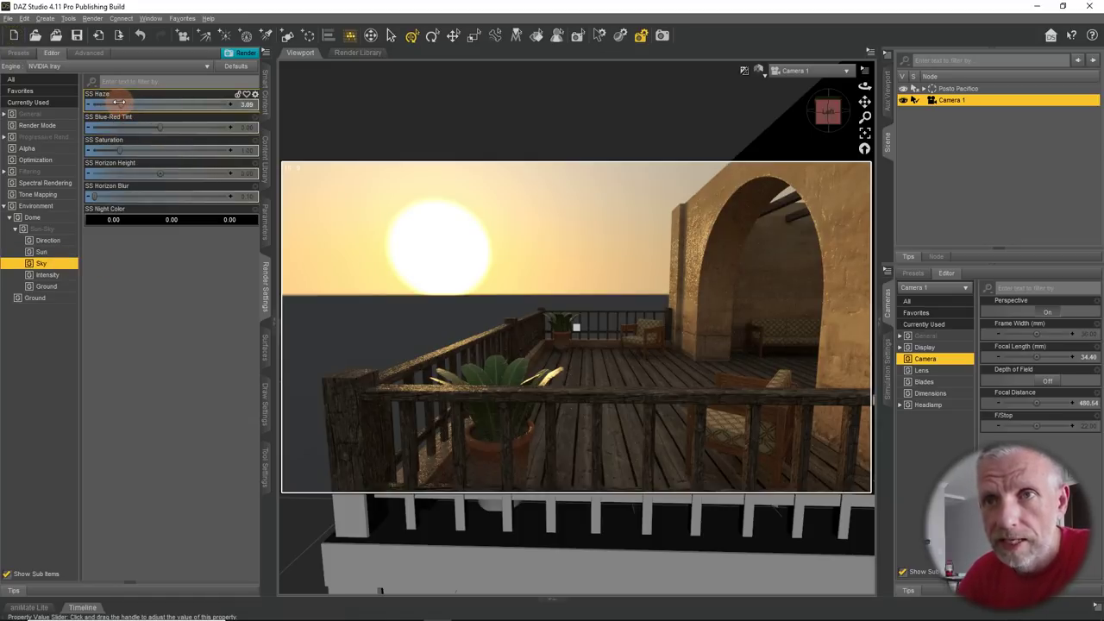
pyautogui.moveTo(125, 103); pyautogui.dragTo(148, 104)
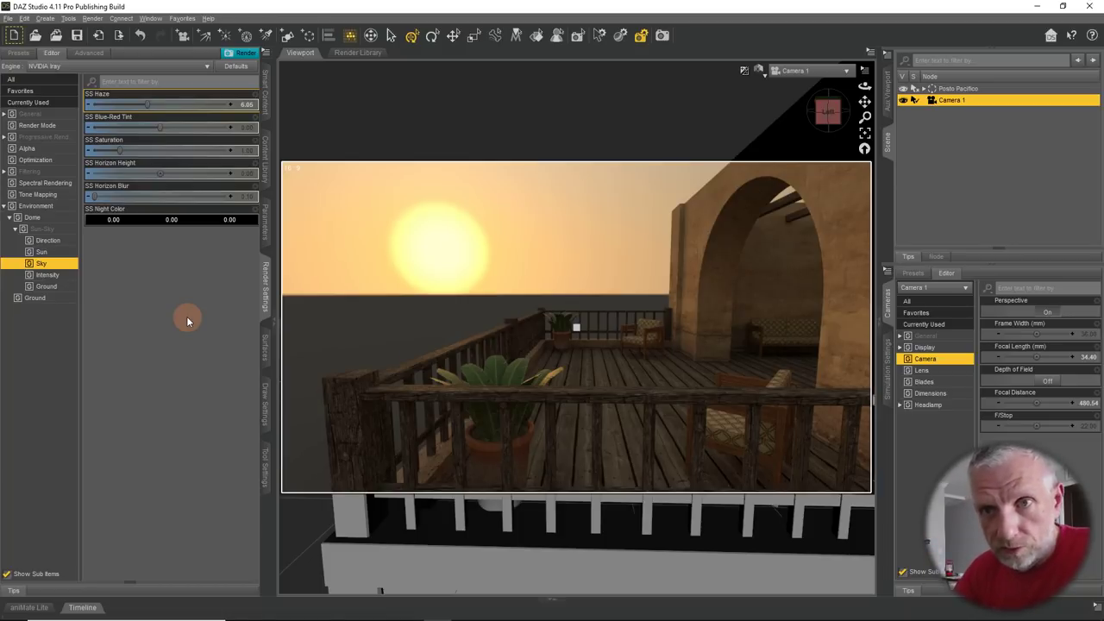
pyautogui.click(69, 252)
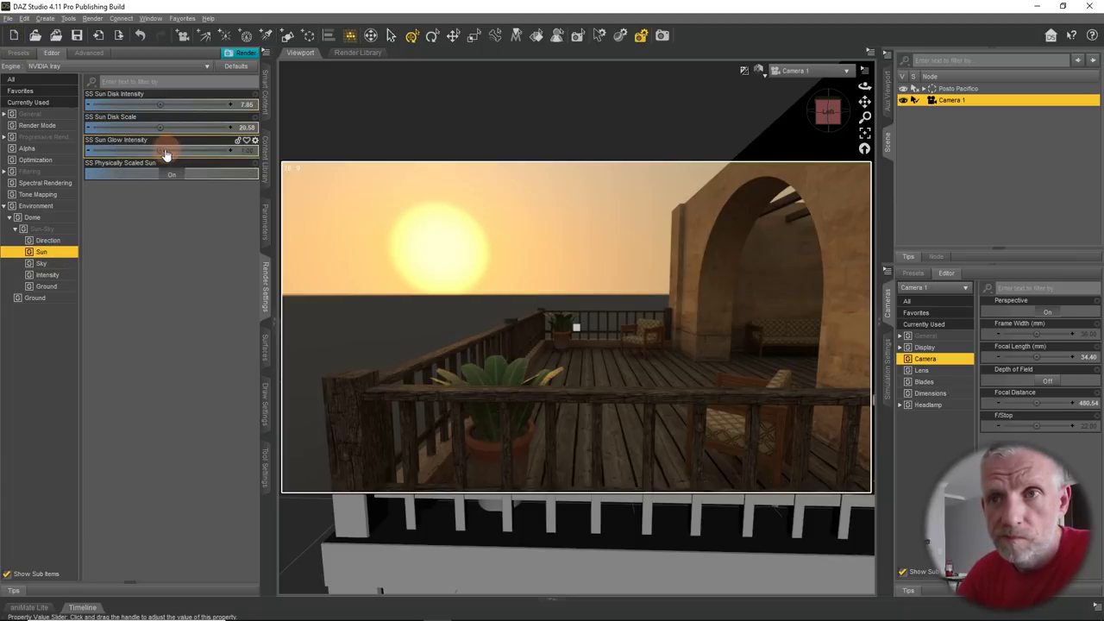
pyautogui.moveTo(158, 151)
pyautogui.mouseDown()
pyautogui.moveTo(146, 150)
pyautogui.moveTo(169, 151)
pyautogui.moveTo(146, 150)
pyautogui.moveTo(161, 151)
pyautogui.mouseUp()
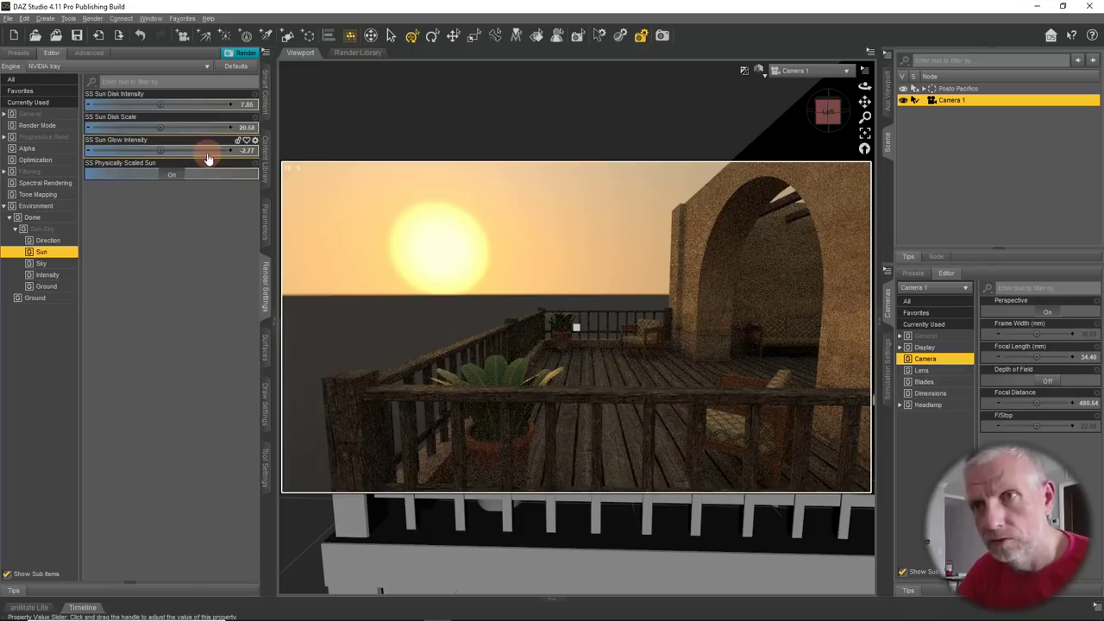
pyautogui.click(68, 276)
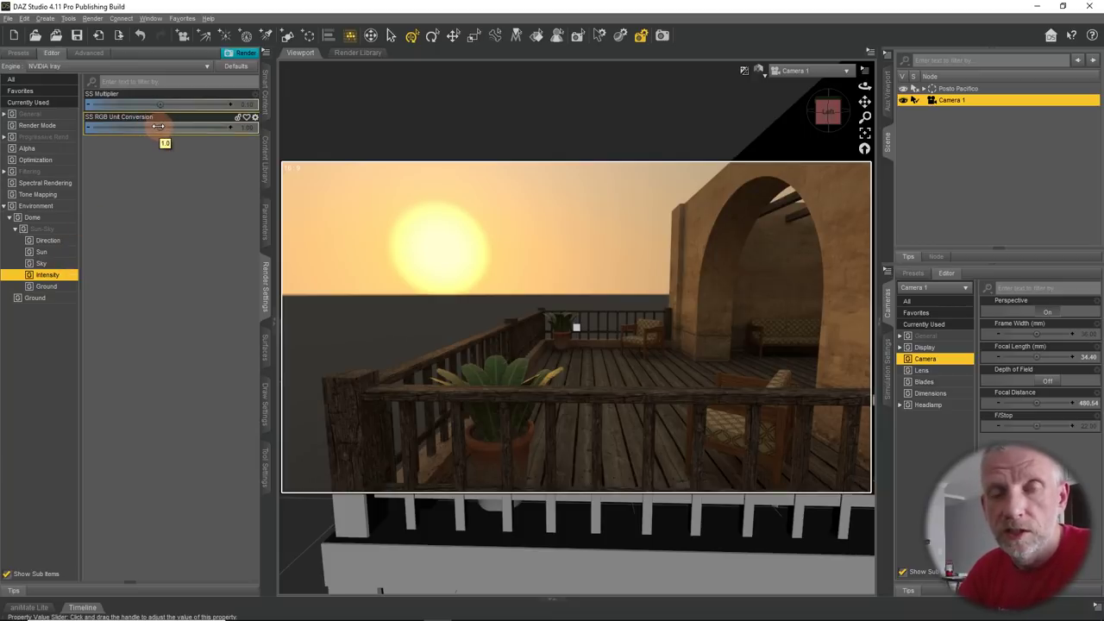
# Trial higher and lower SS RGB Unit Conversion values, then reset it to 1.00
pyautogui.moveTo(158, 126)
pyautogui.mouseDown()
pyautogui.moveTo(145, 128)
pyautogui.moveTo(172, 125)
pyautogui.moveTo(138, 127)
pyautogui.moveTo(172, 126)
pyautogui.moveTo(159, 127)
pyautogui.mouseUp()
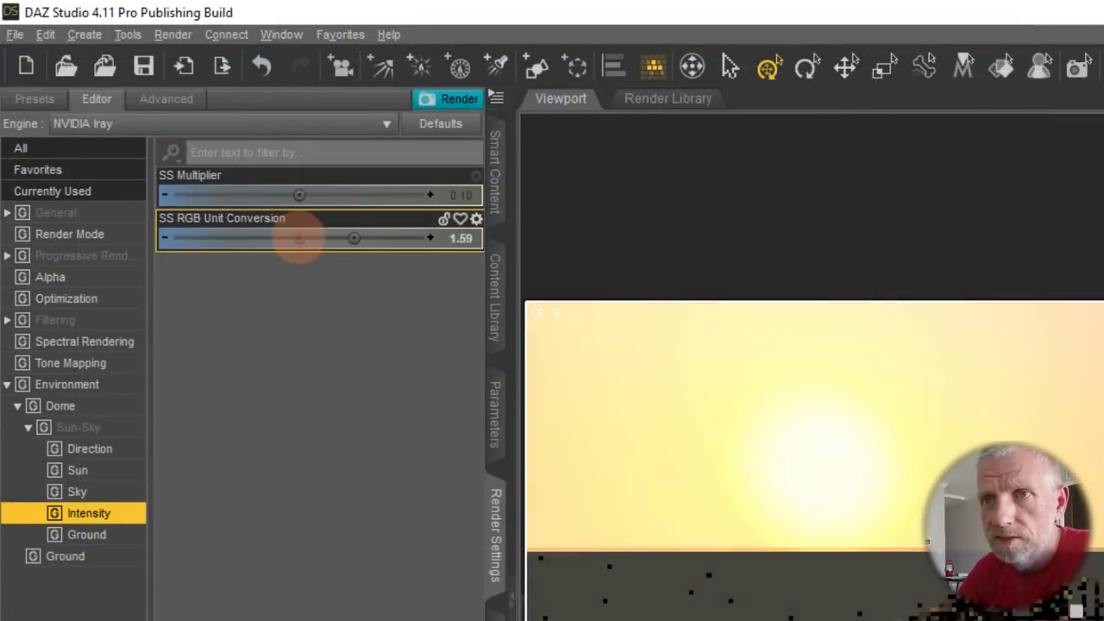
pyautogui.moveTo(297, 238)
pyautogui.mouseDown()
pyautogui.moveTo(320, 238)
pyautogui.moveTo(277, 235)
pyautogui.moveTo(296, 238)
pyautogui.mouseUp()
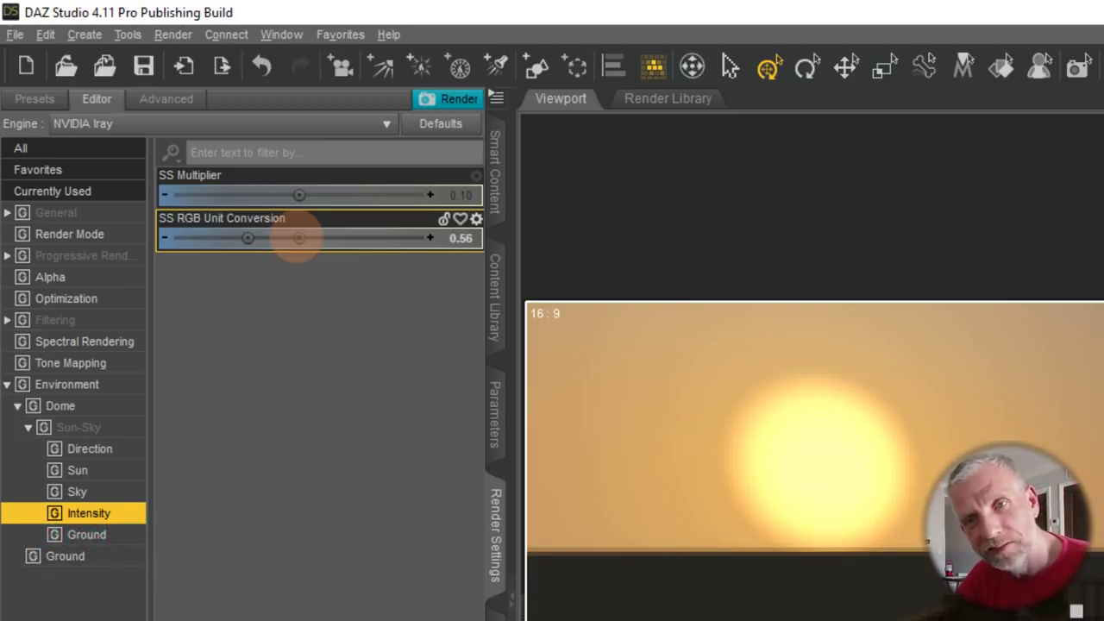
pyautogui.moveTo(297, 238); pyautogui.dragTo(298, 238)
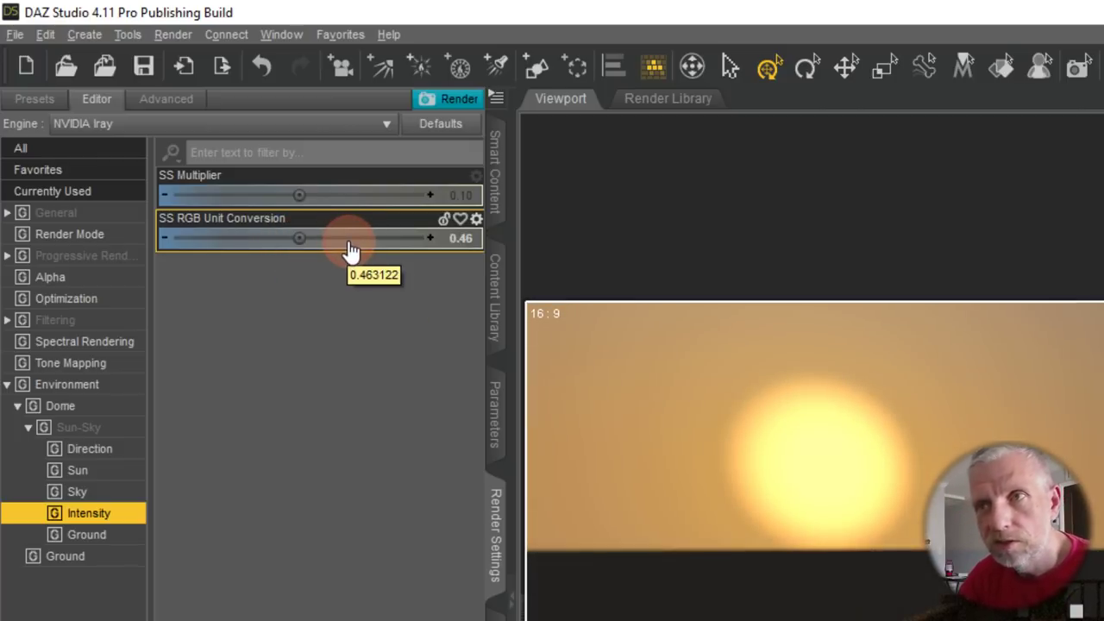
pyautogui.click(350, 250)
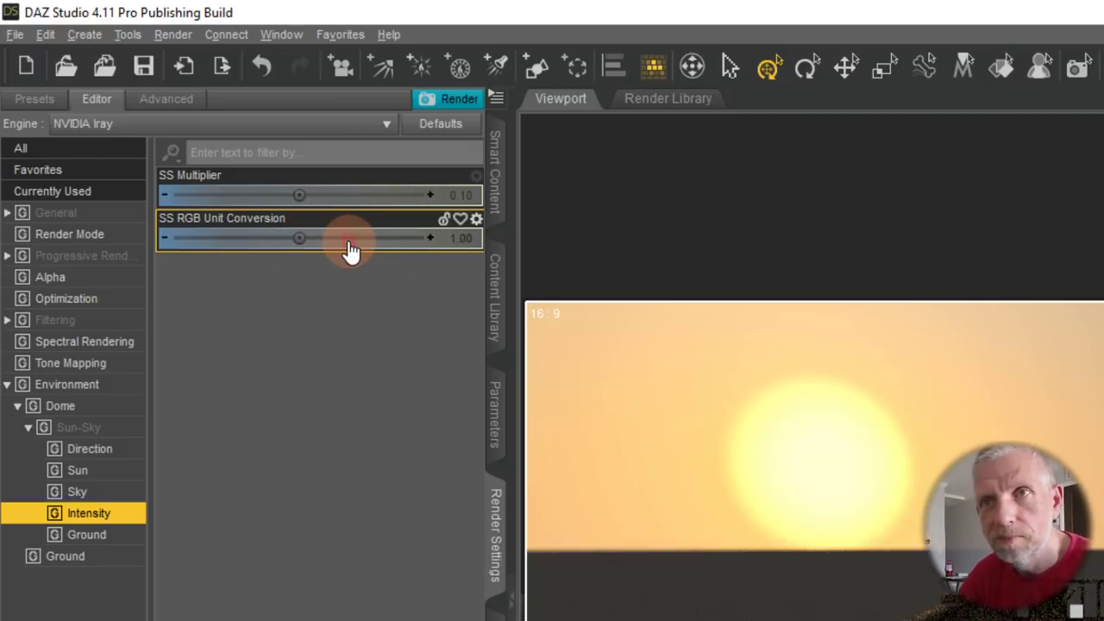
pyautogui.click(129, 450)
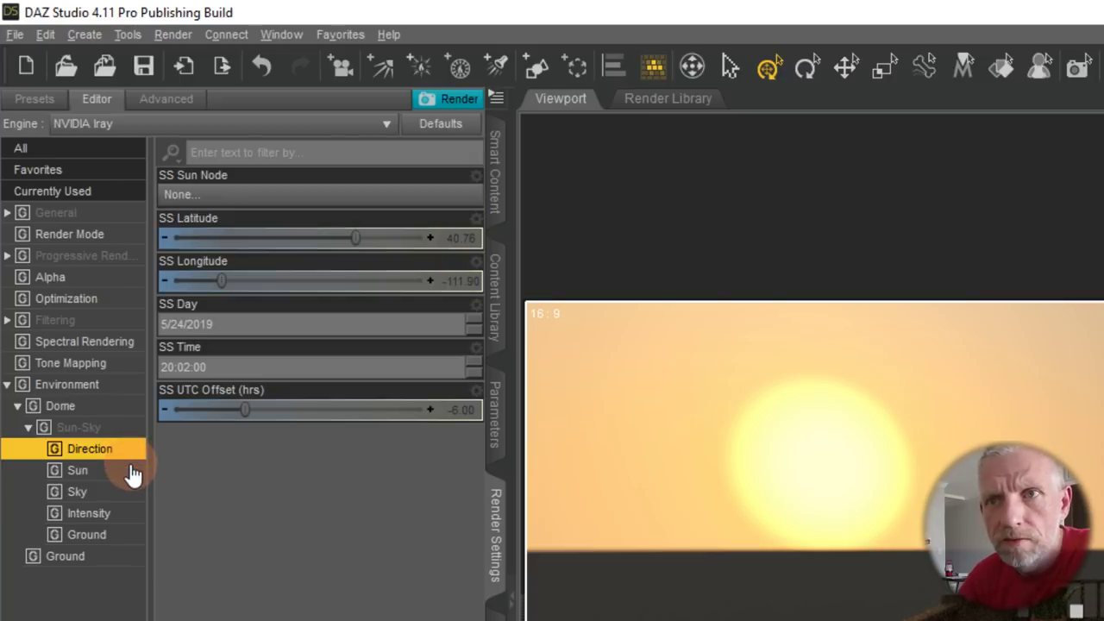
pyautogui.click(129, 474)
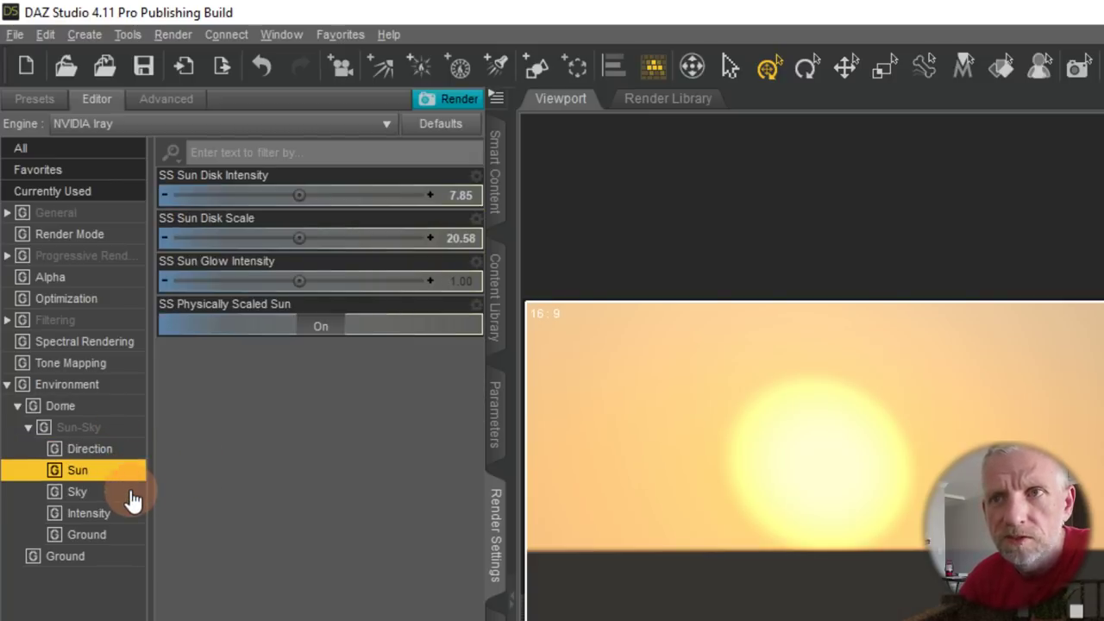
# Warm the sky toward orange by setting SS Blue-Red Tint to about 0.55
pyautogui.click(131, 496)
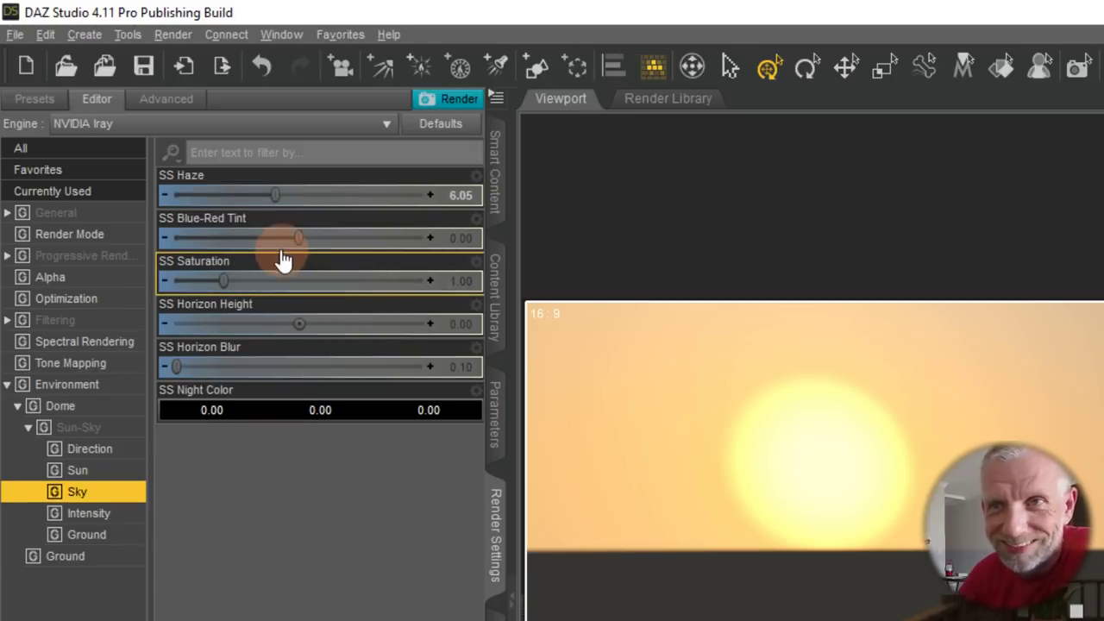
pyautogui.moveTo(294, 235)
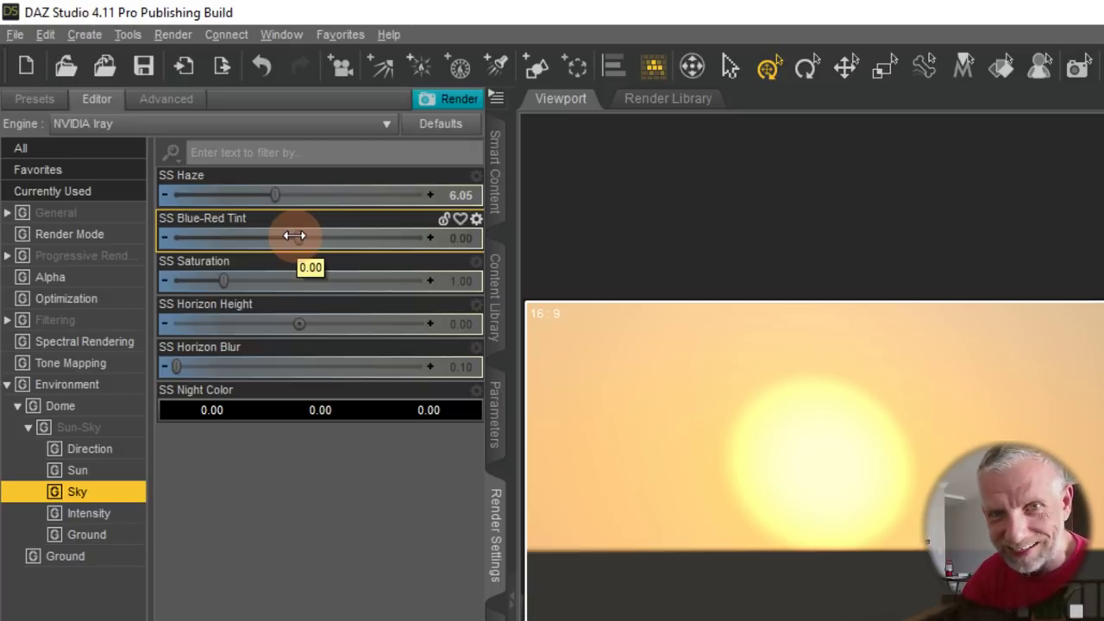
pyautogui.moveTo(294, 236); pyautogui.dragTo(365, 263)
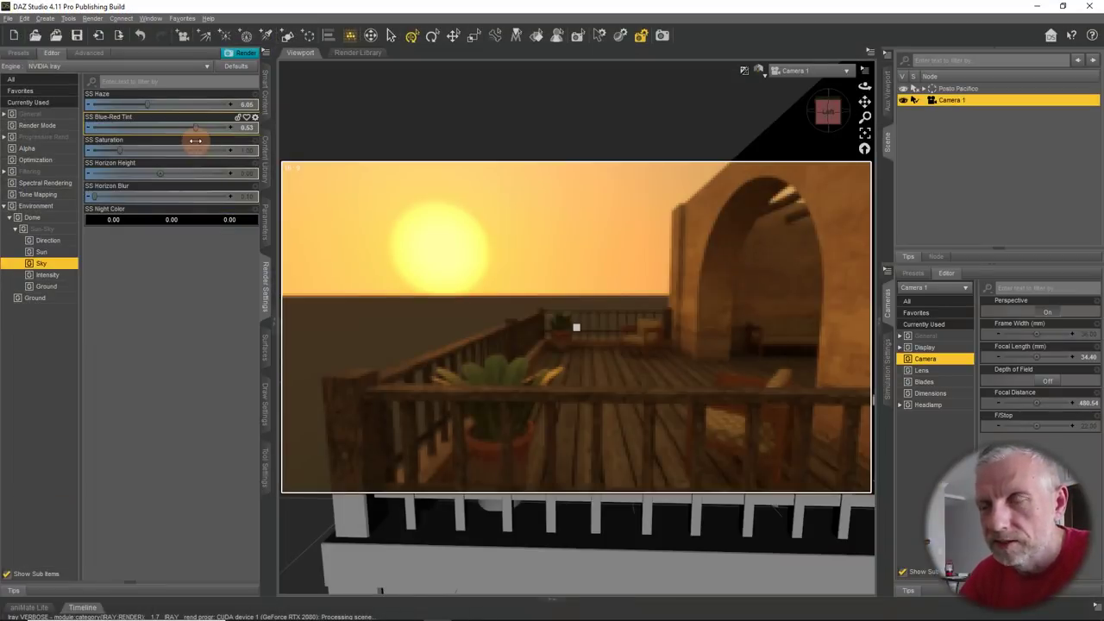
pyautogui.moveTo(196, 140)
pyautogui.mouseDown()
pyautogui.moveTo(162, 137)
pyautogui.moveTo(197, 144)
pyautogui.mouseUp()
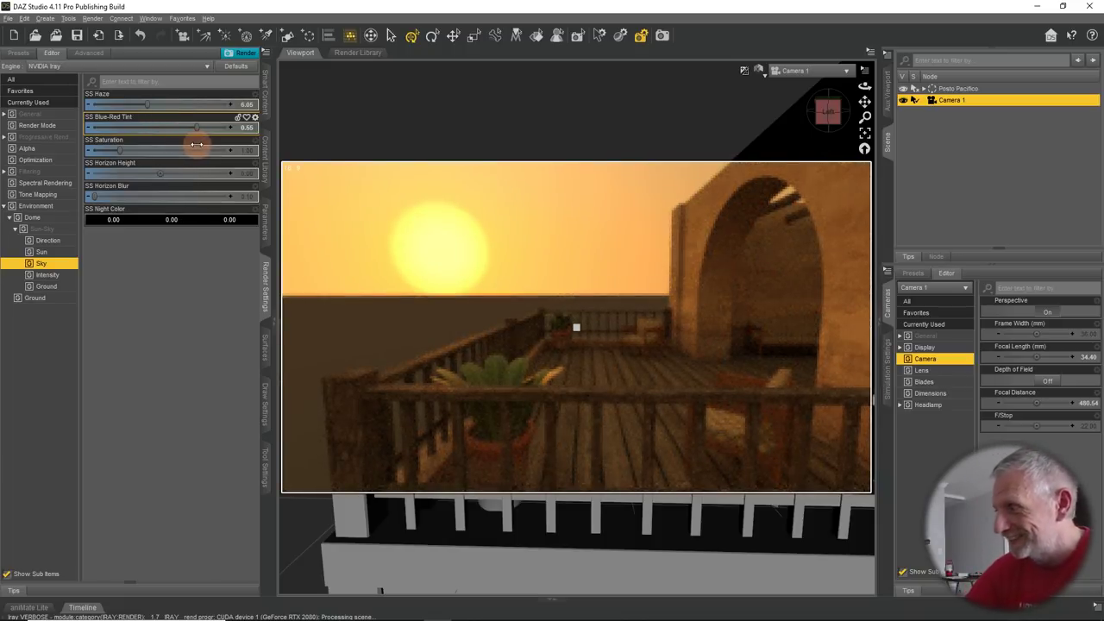
pyautogui.moveTo(197, 144); pyautogui.dragTo(196, 144)
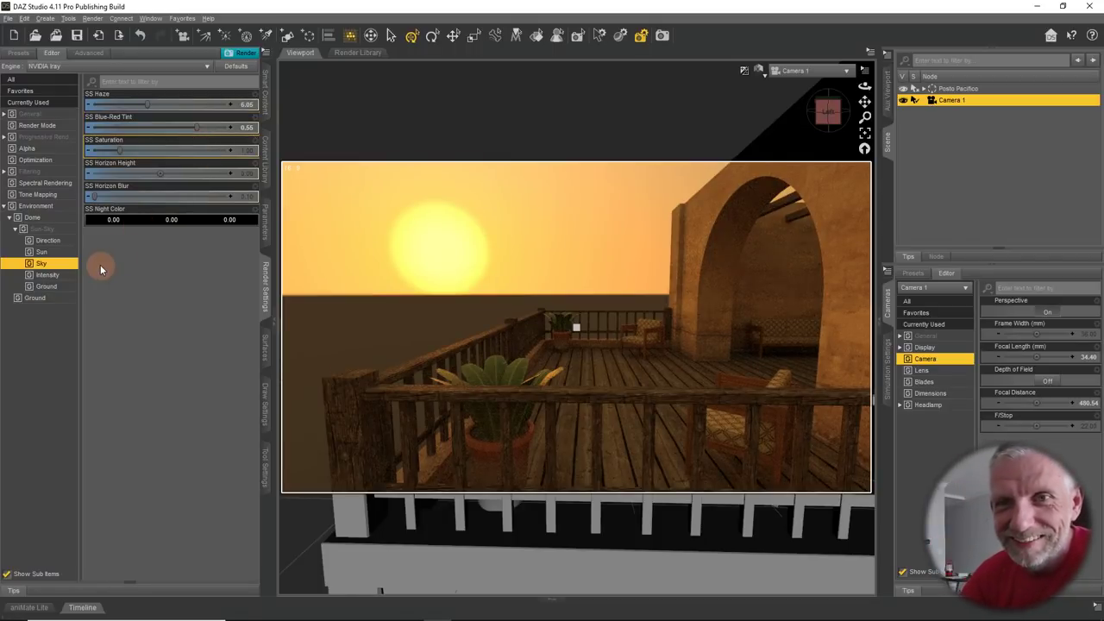
# Review the Sun disk, SS Ground Color (0.13, 0.13, 0.13) and Intensity settings
pyautogui.click(60, 254)
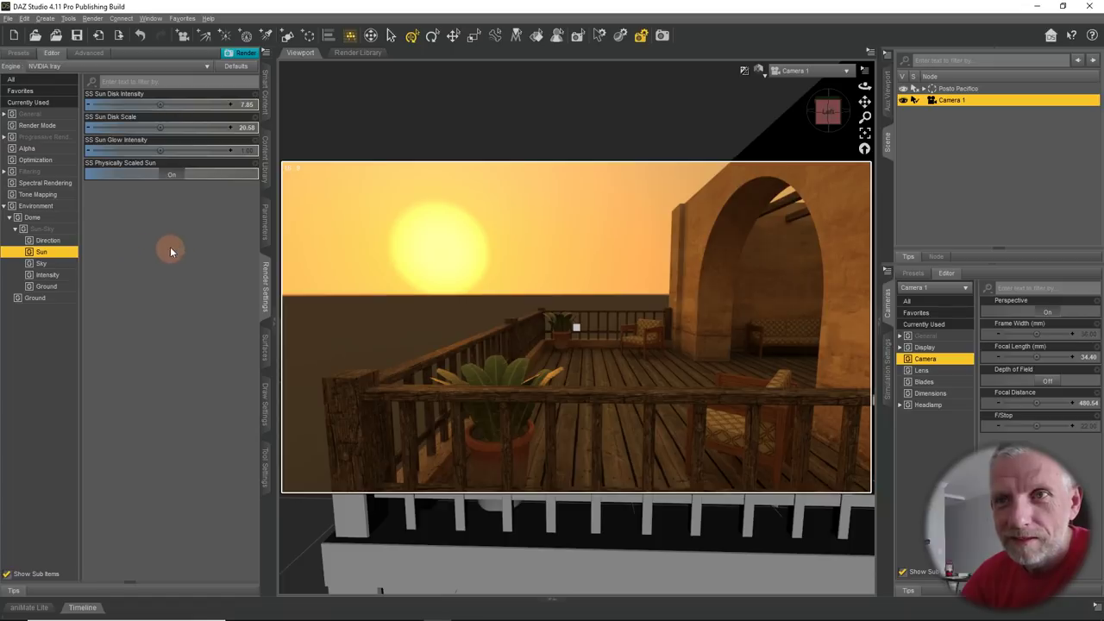
pyautogui.moveTo(191, 151); pyautogui.dragTo(191, 151)
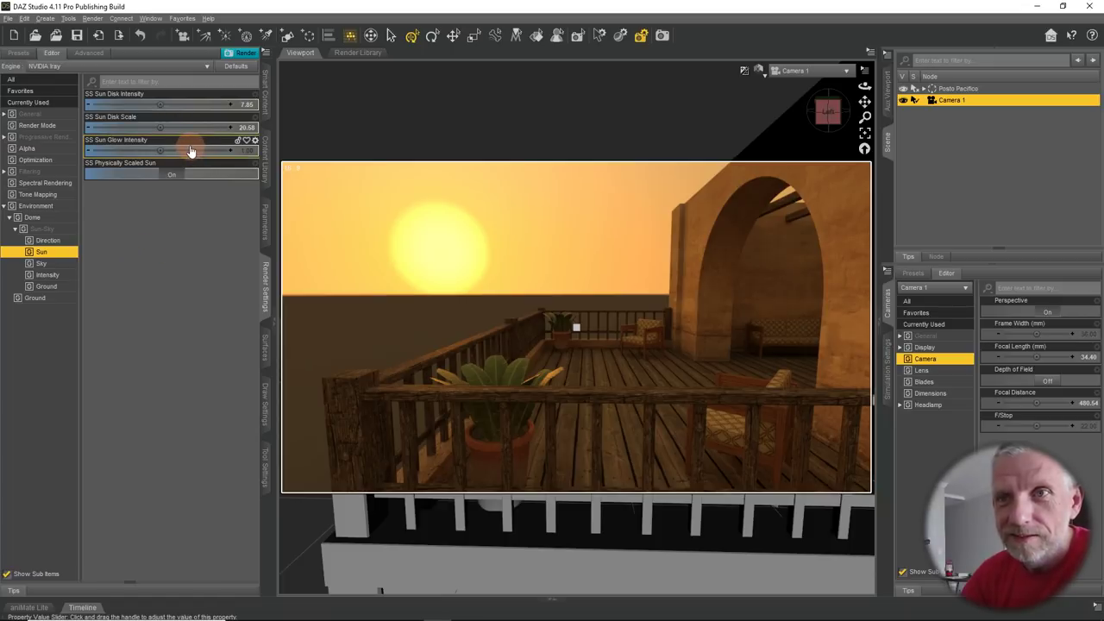
pyautogui.click(59, 290)
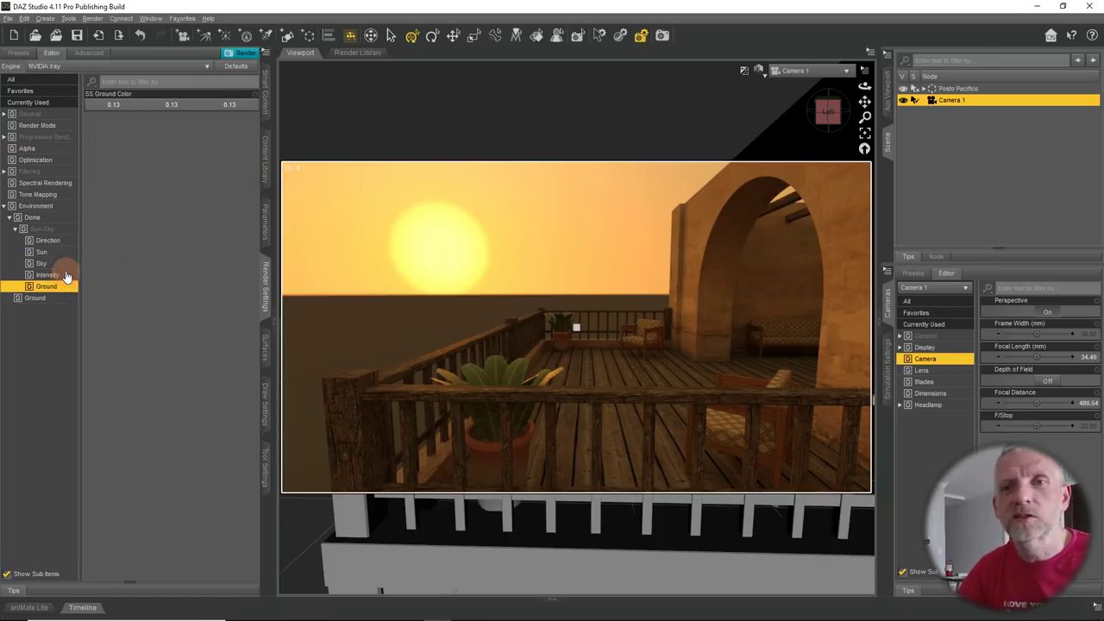
pyautogui.click(65, 275)
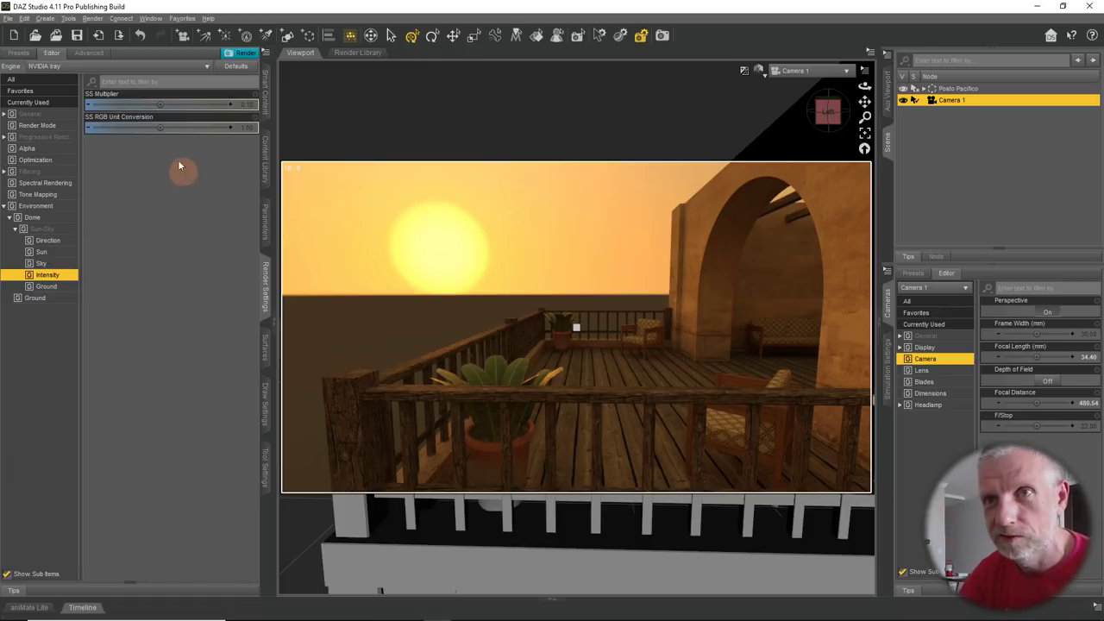
# Lower SS RGB Unit Conversion to 0.49 for a deeper amber sunset
pyautogui.moveTo(160, 127); pyautogui.dragTo(135, 127)
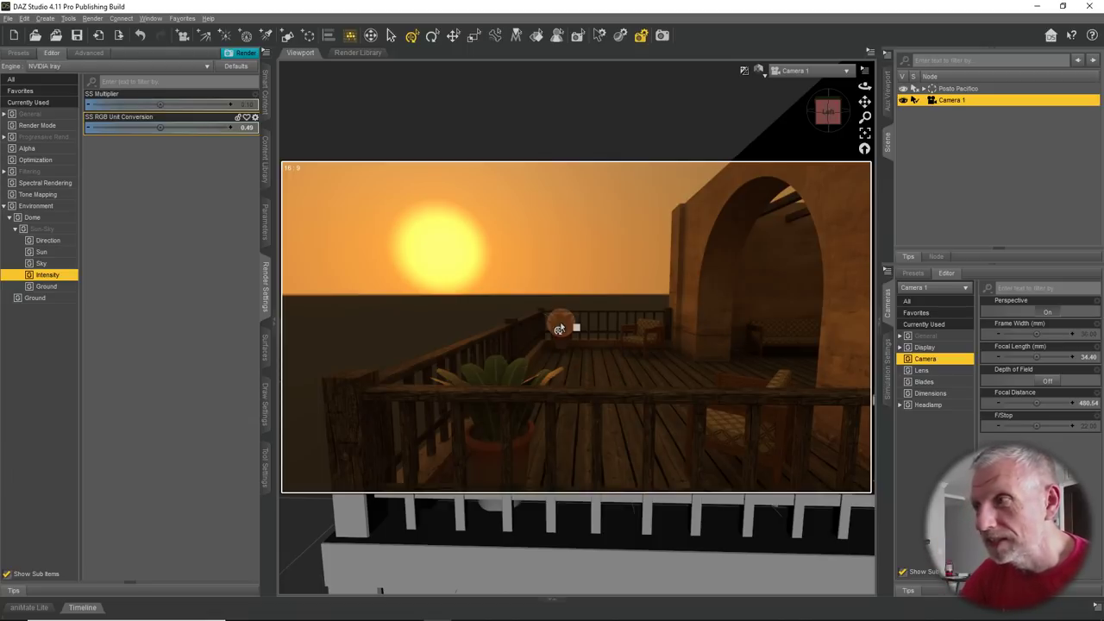
# Switch the viewport to plain shading and list installed Figures products such as Olympia 8 and Victoria 8
pyautogui.click(760, 74)
pyautogui.click(781, 153)
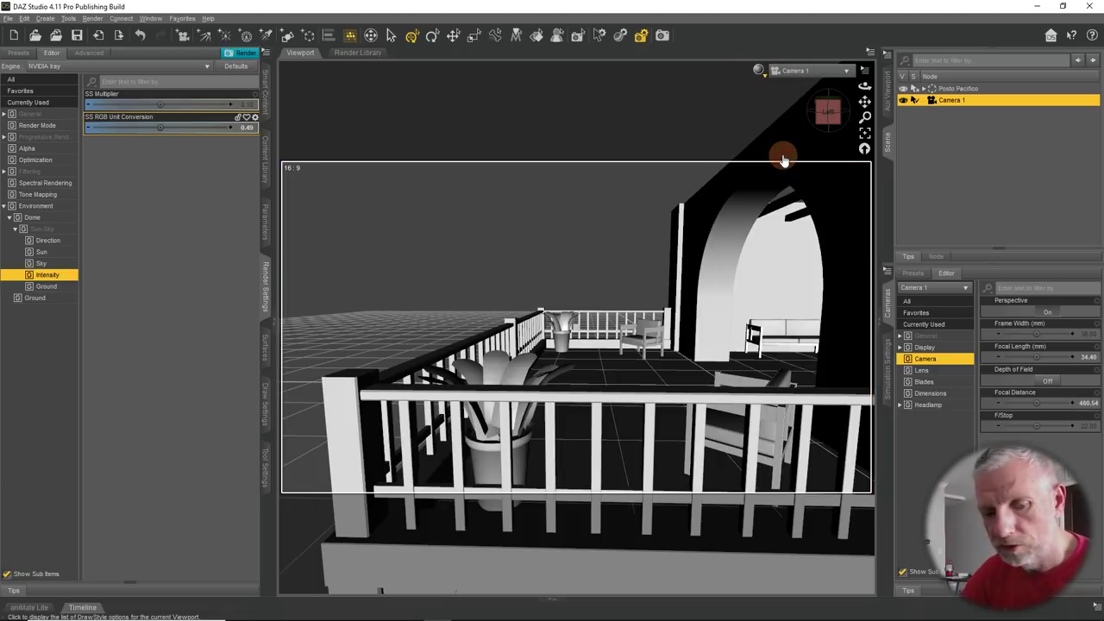
pyautogui.click(266, 91)
pyautogui.click(14, 77)
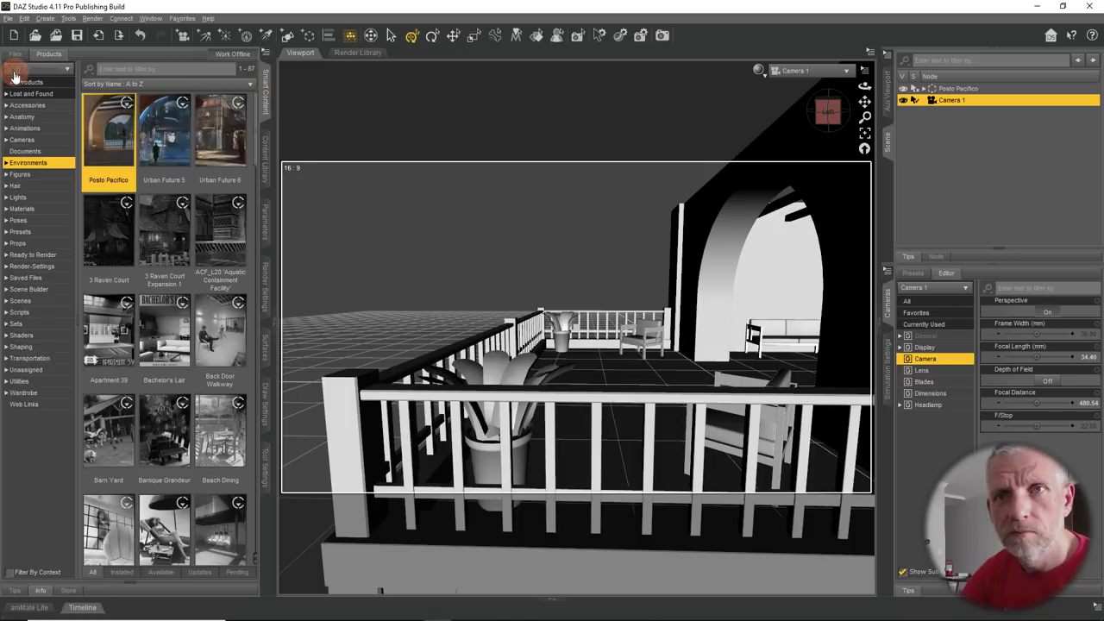
pyautogui.click(57, 176)
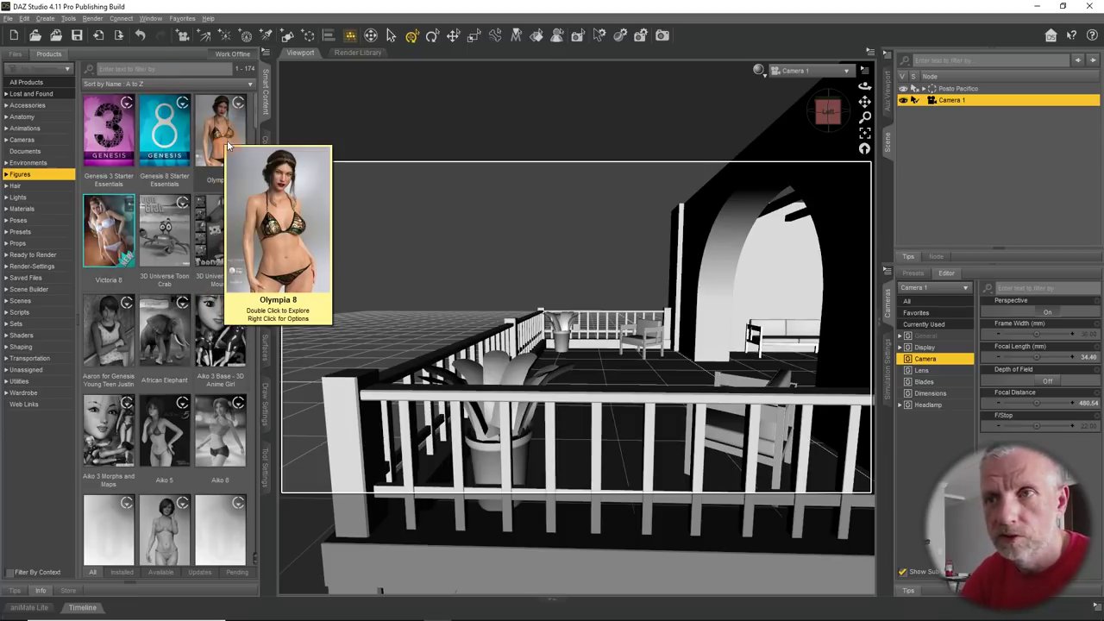
pyautogui.moveTo(122, 249)
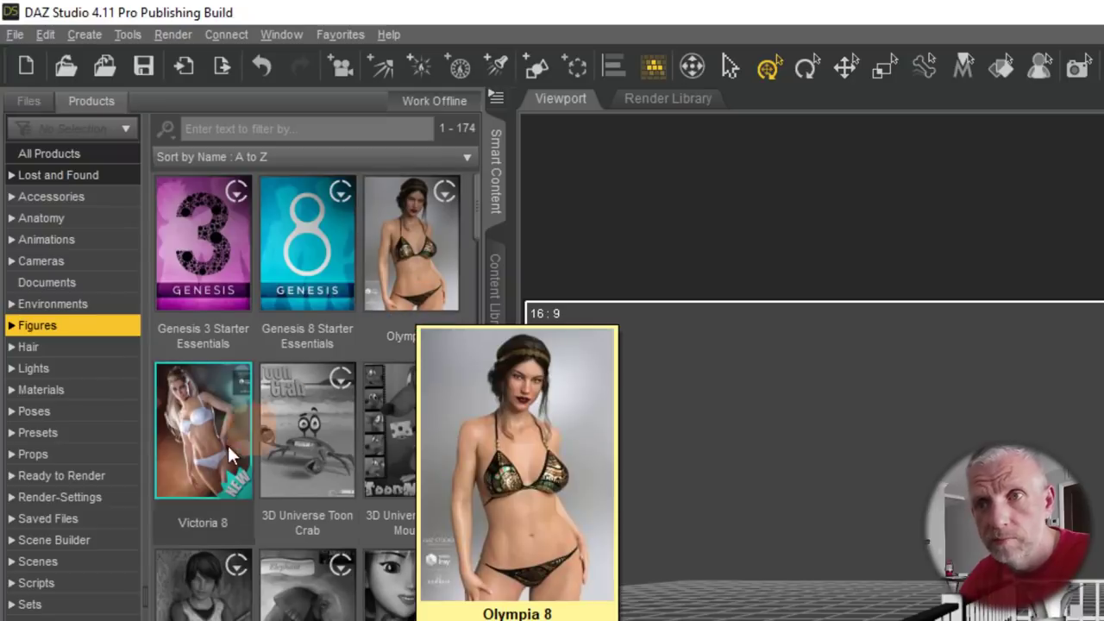
pyautogui.moveTo(415, 269)
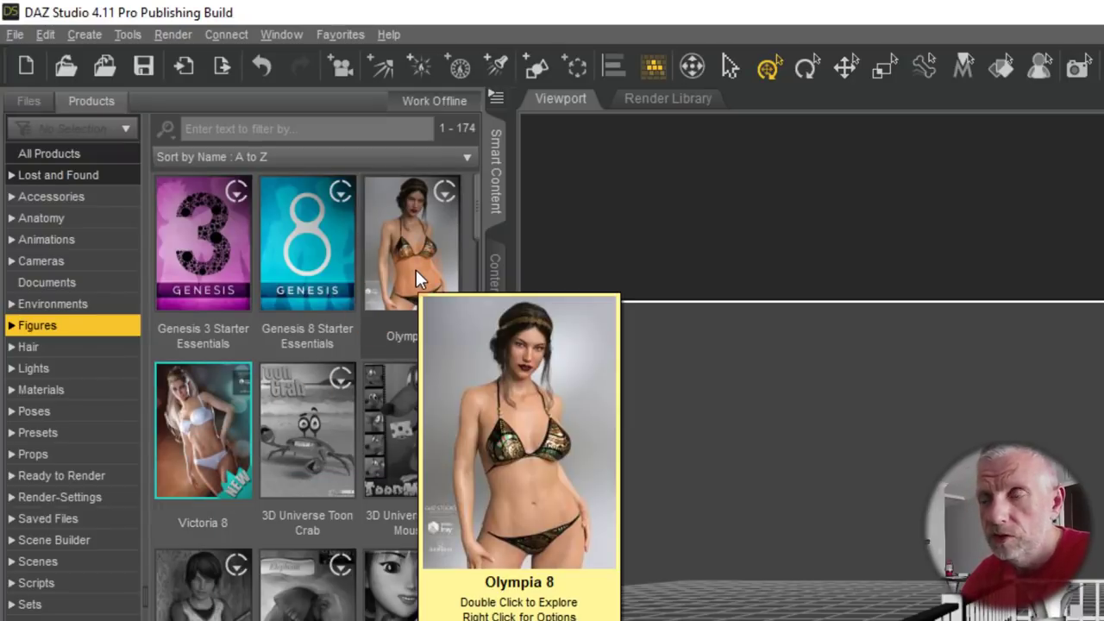
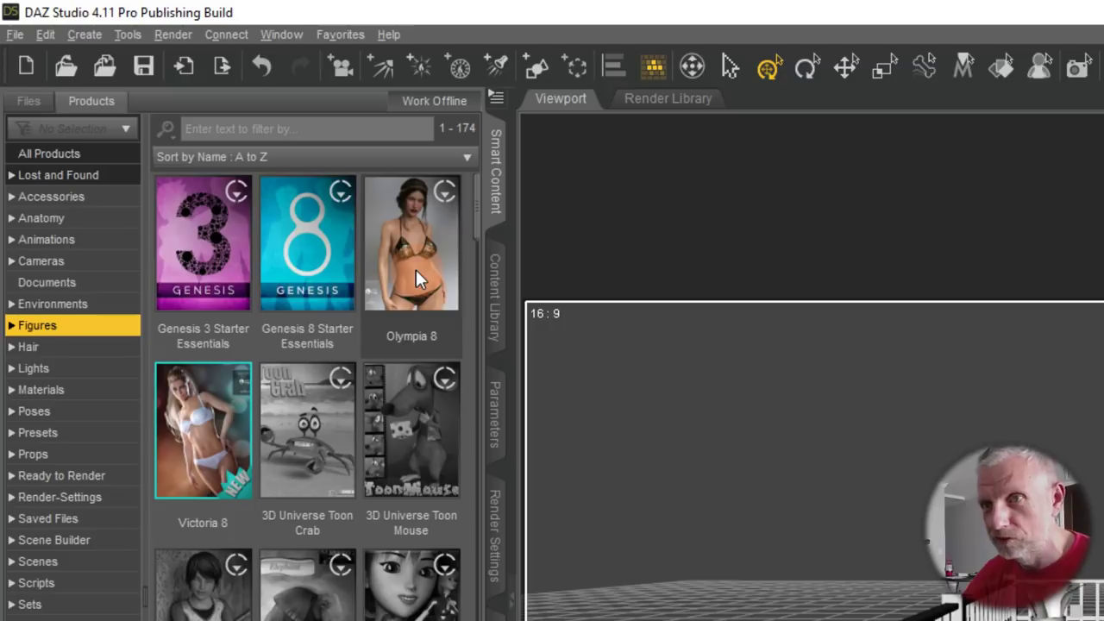
# Load the Olympia 8 actor from Smart Content and drag her toward the railing near the potted plant
pyautogui.doubleClick(416, 269)
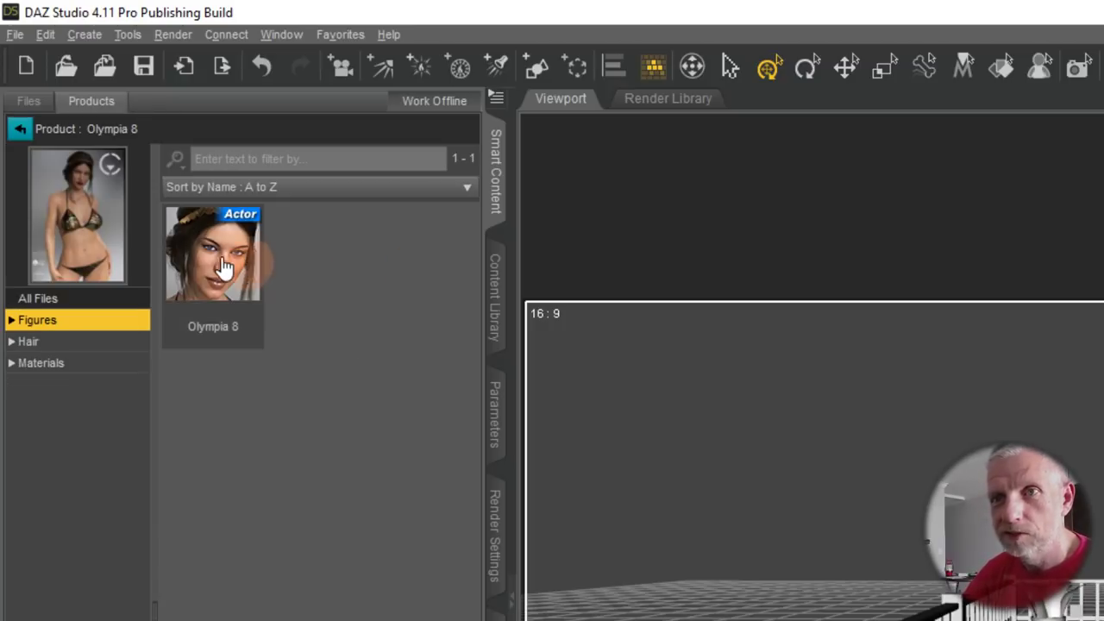
pyautogui.click(215, 267)
pyautogui.doubleClick(215, 265)
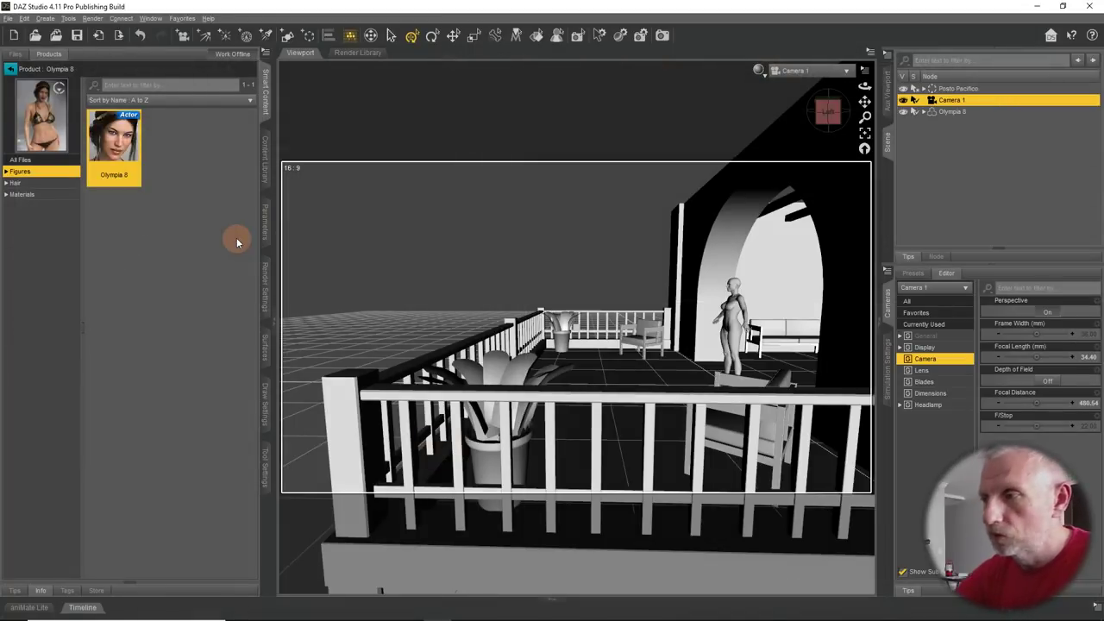
pyautogui.click(957, 112)
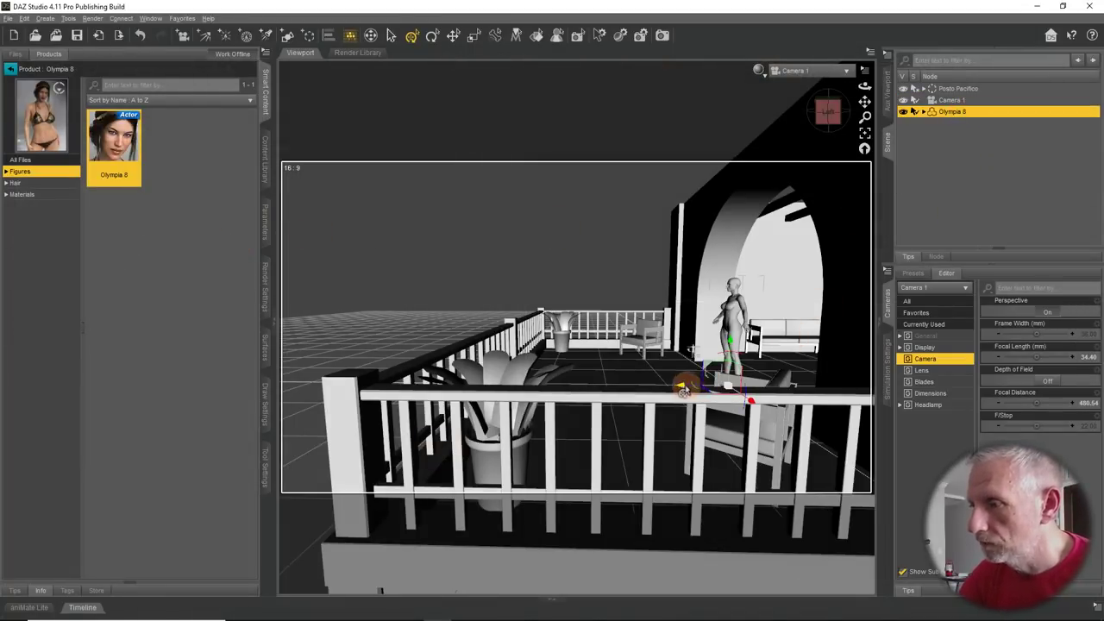
pyautogui.moveTo(681, 383); pyautogui.dragTo(598, 388)
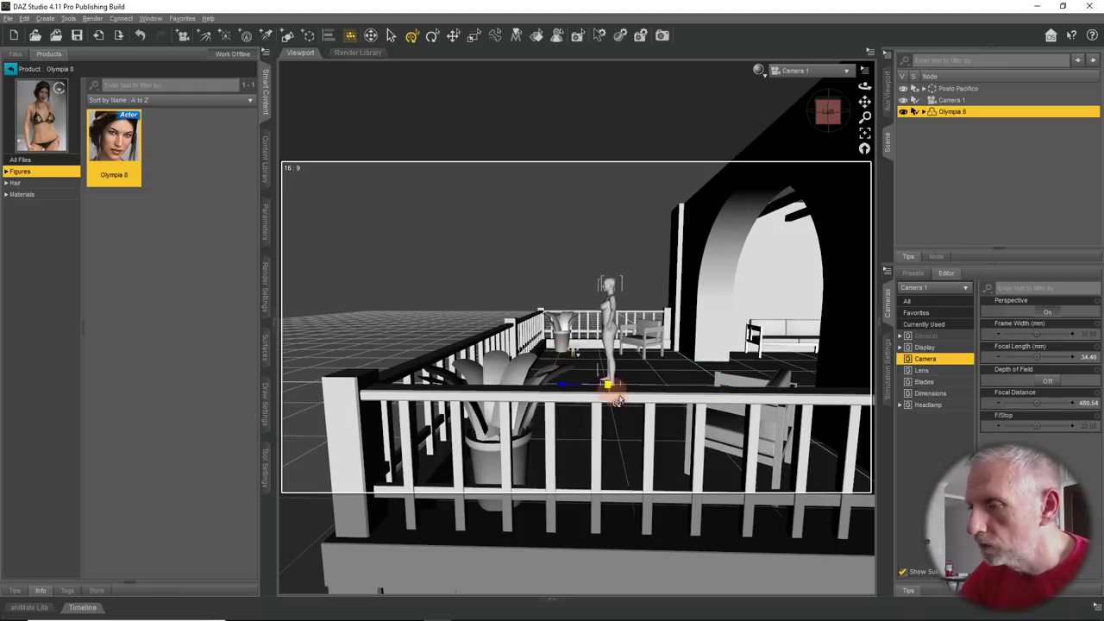
# Switch the main view to Perspective and show Camera 1 in an auxiliary viewport
pyautogui.click(840, 71)
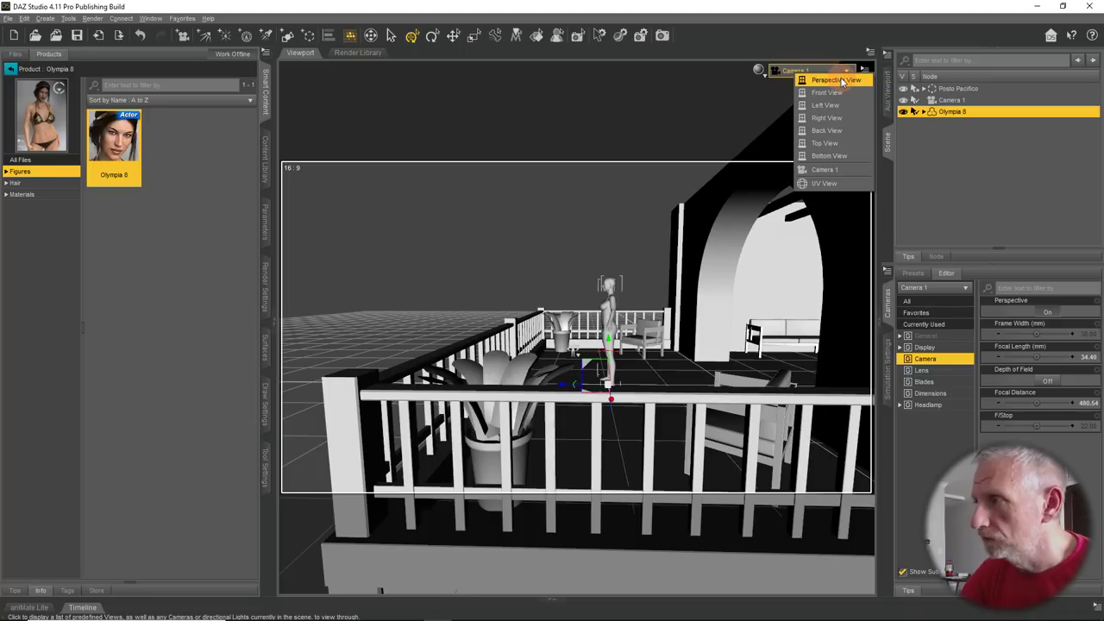
pyautogui.click(836, 80)
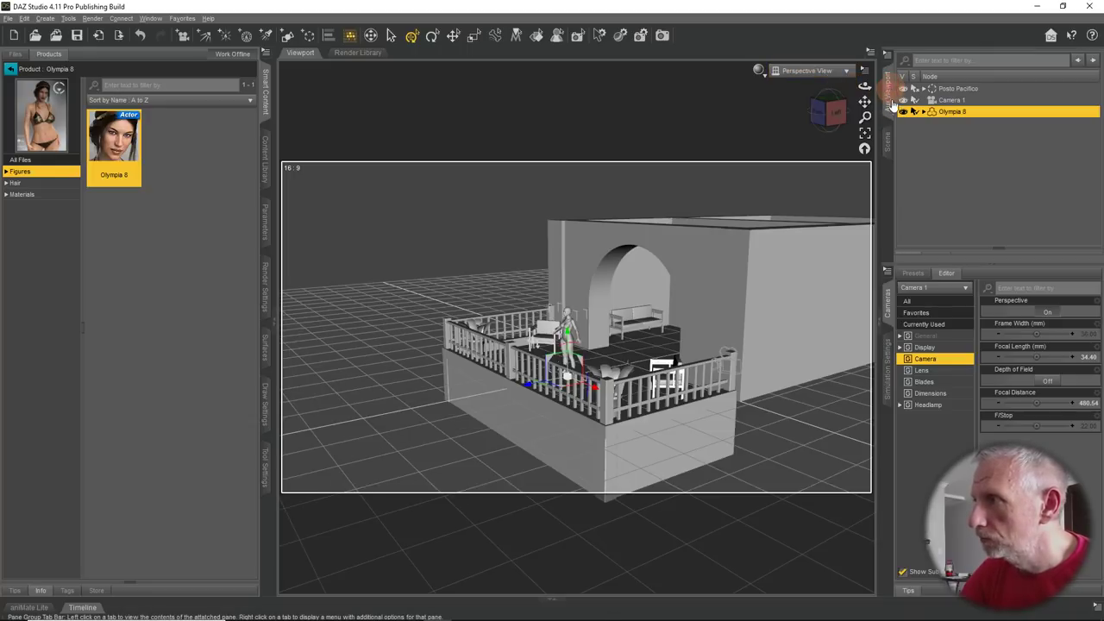
pyautogui.click(886, 142)
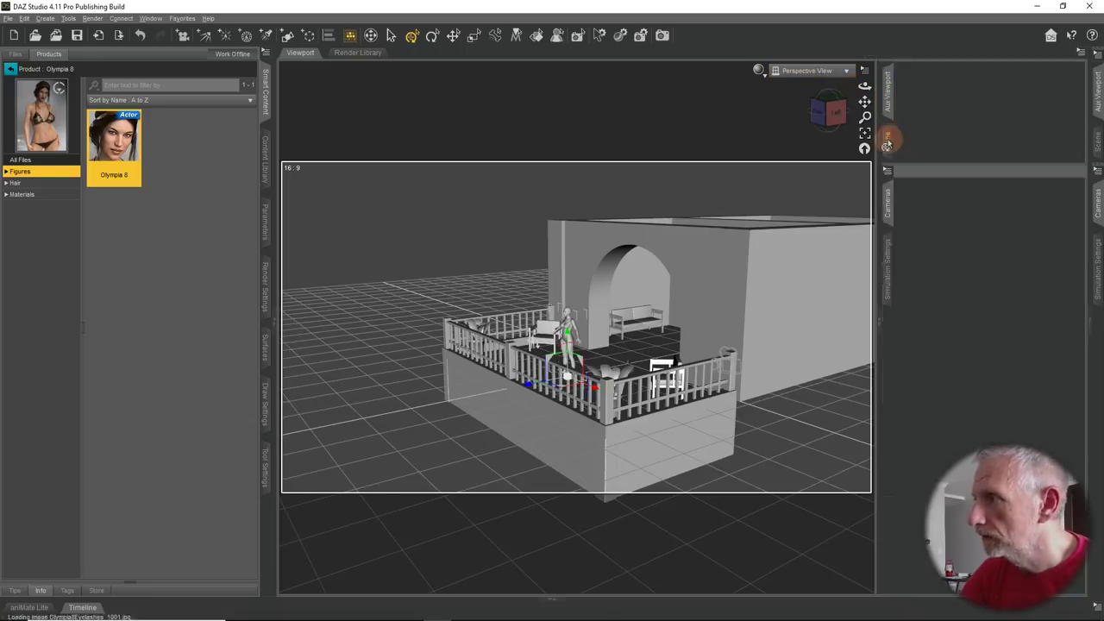
pyautogui.click(1094, 94)
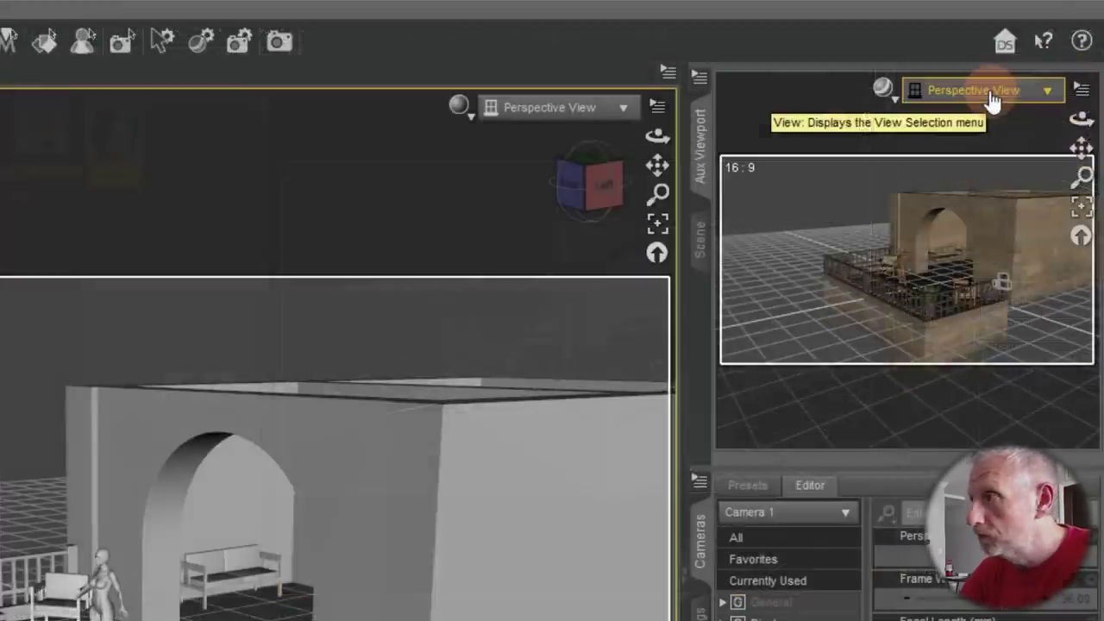
pyautogui.click(1044, 63)
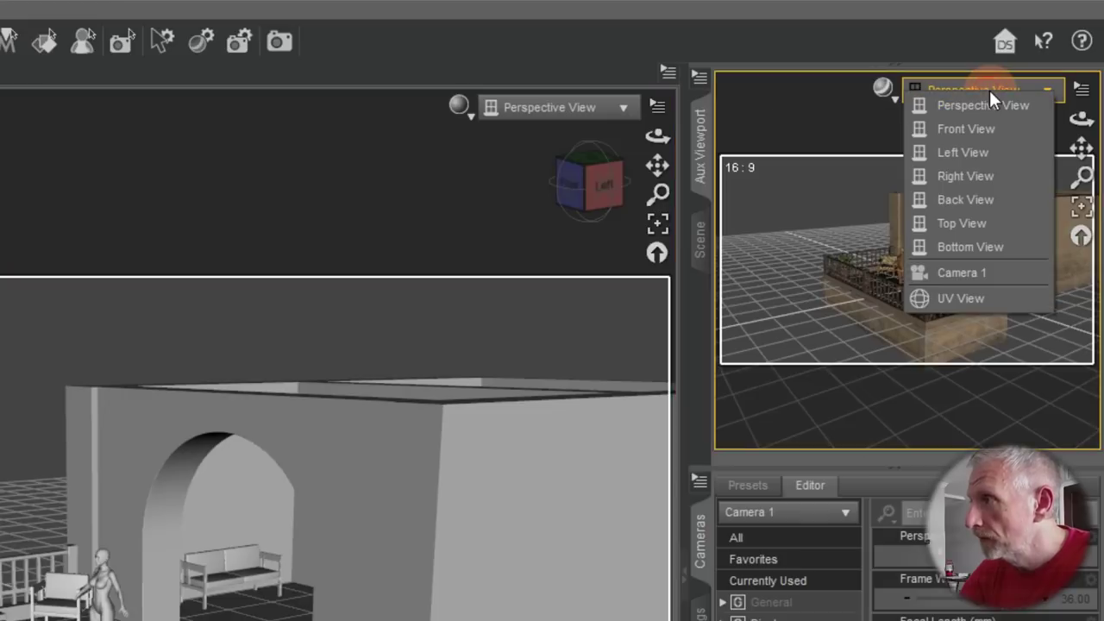
pyautogui.click(989, 275)
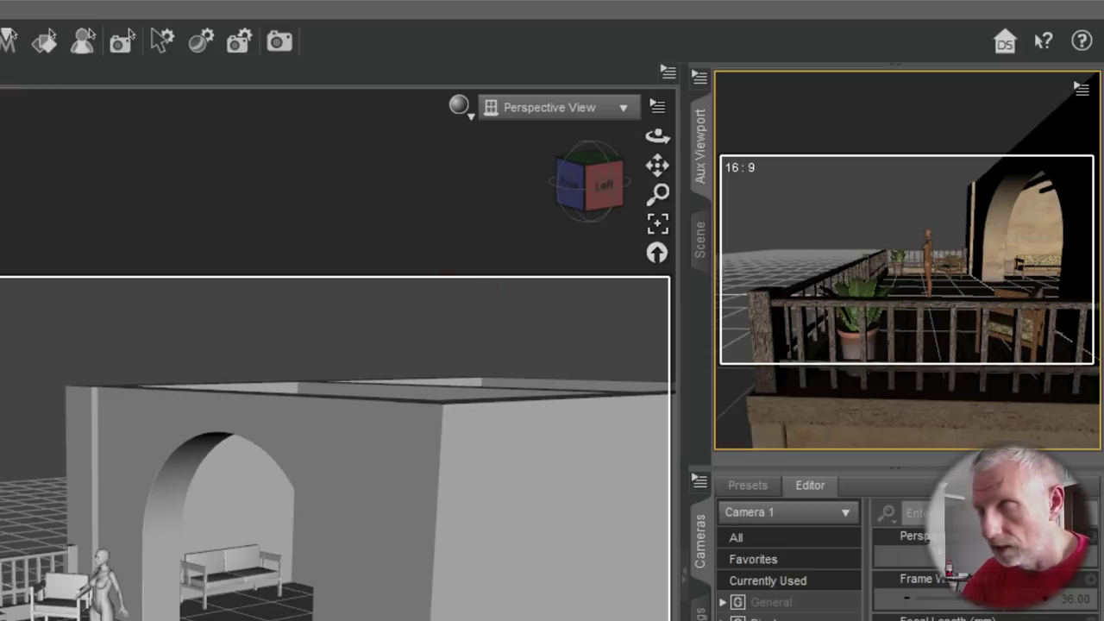
pyautogui.keyDown('alt'); pyautogui.moveTo(316, 615); pyautogui.dragTo(220, 616); pyautogui.keyUp('alt')
pyautogui.scroll(6, 337, 362)
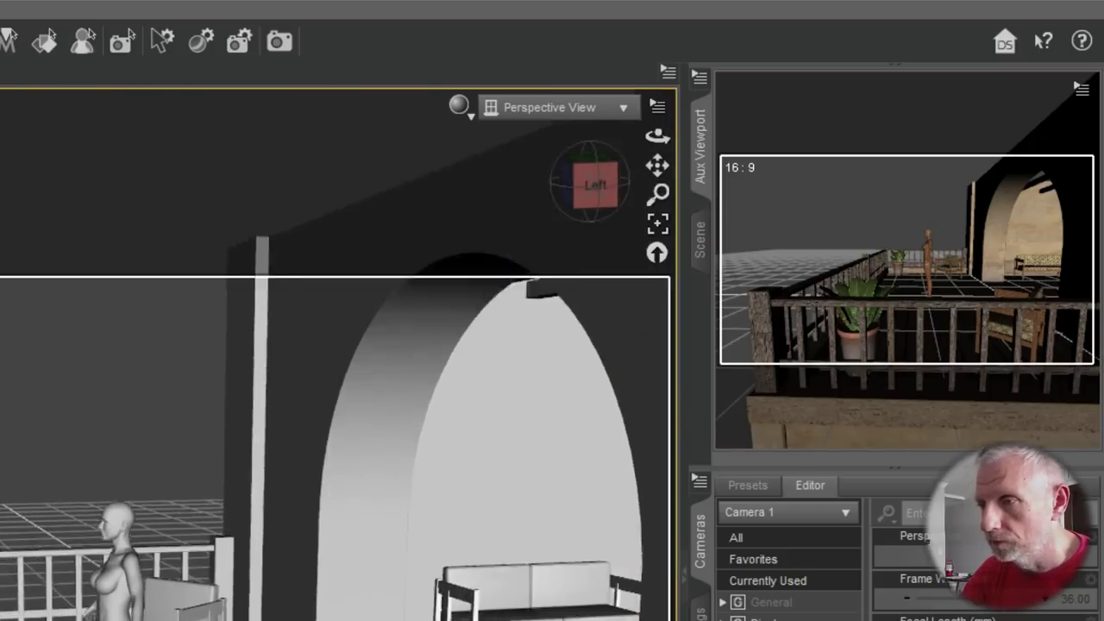
# Rotate Olympia 8 to face out and move her to the railing between plant and chair
pyautogui.click(699, 239)
pyautogui.click(813, 184)
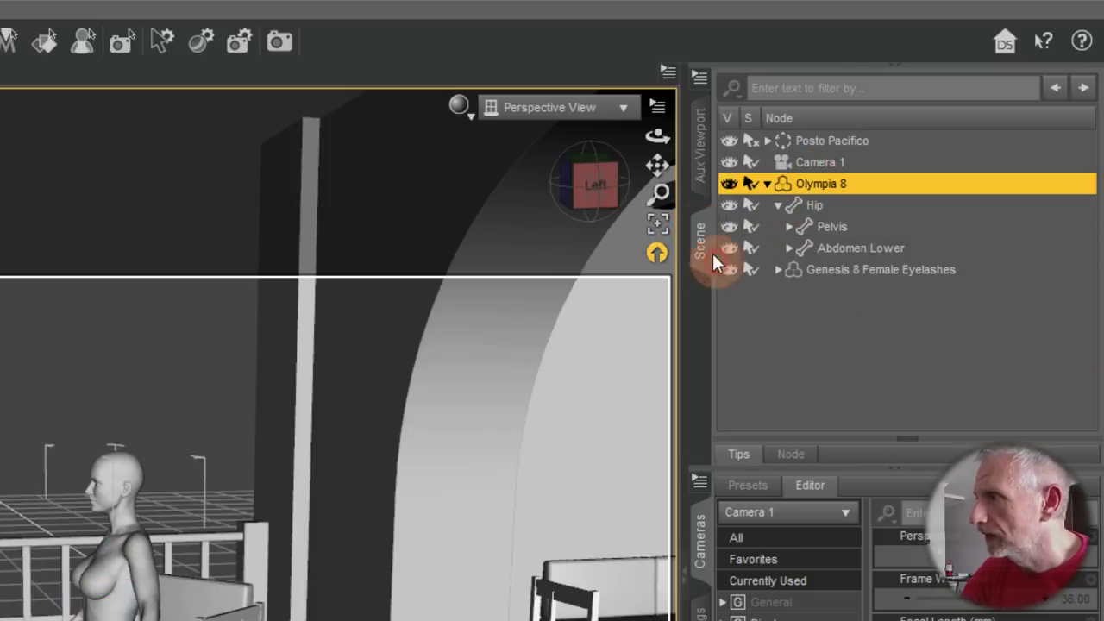
pyautogui.click(702, 151)
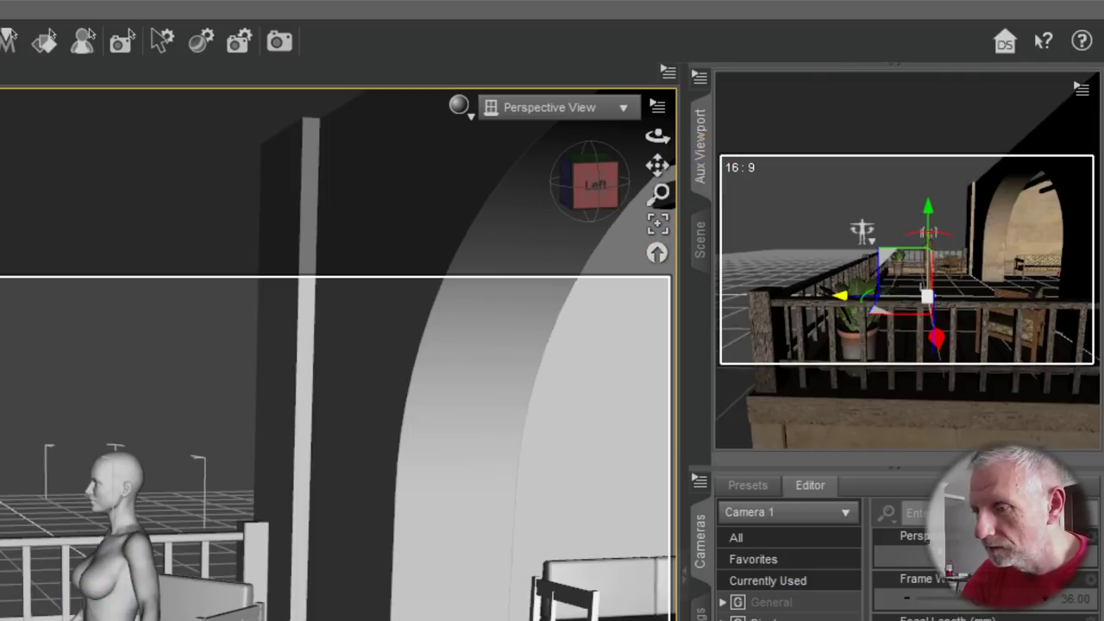
pyautogui.moveTo(966, 319); pyautogui.dragTo(871, 321)
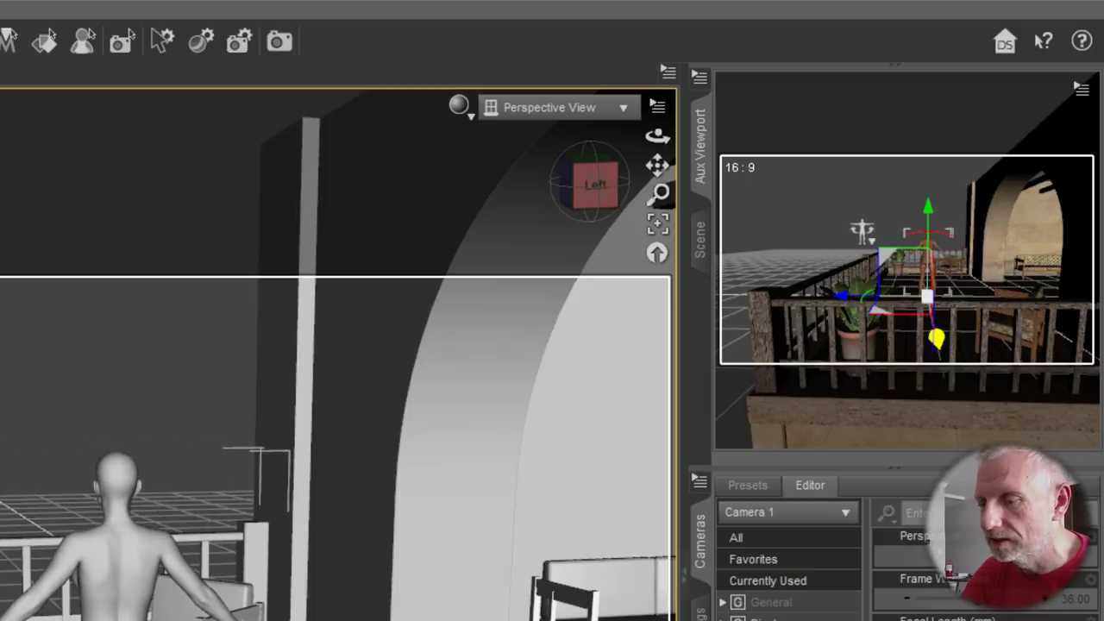
pyautogui.moveTo(862, 231); pyautogui.dragTo(858, 213)
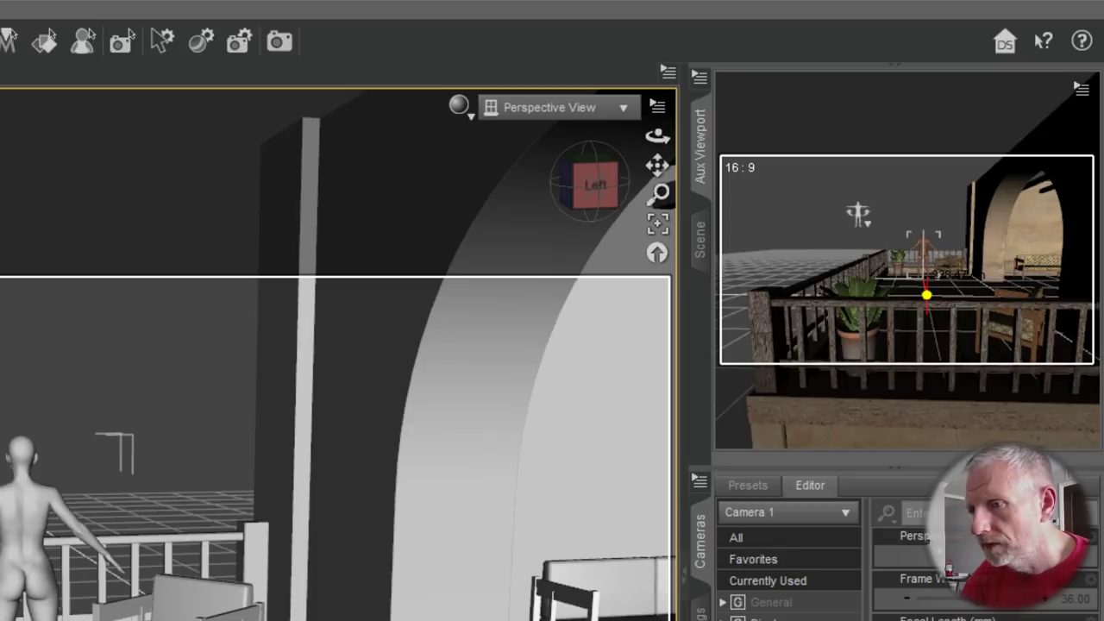
pyautogui.moveTo(858, 214); pyautogui.dragTo(856, 214)
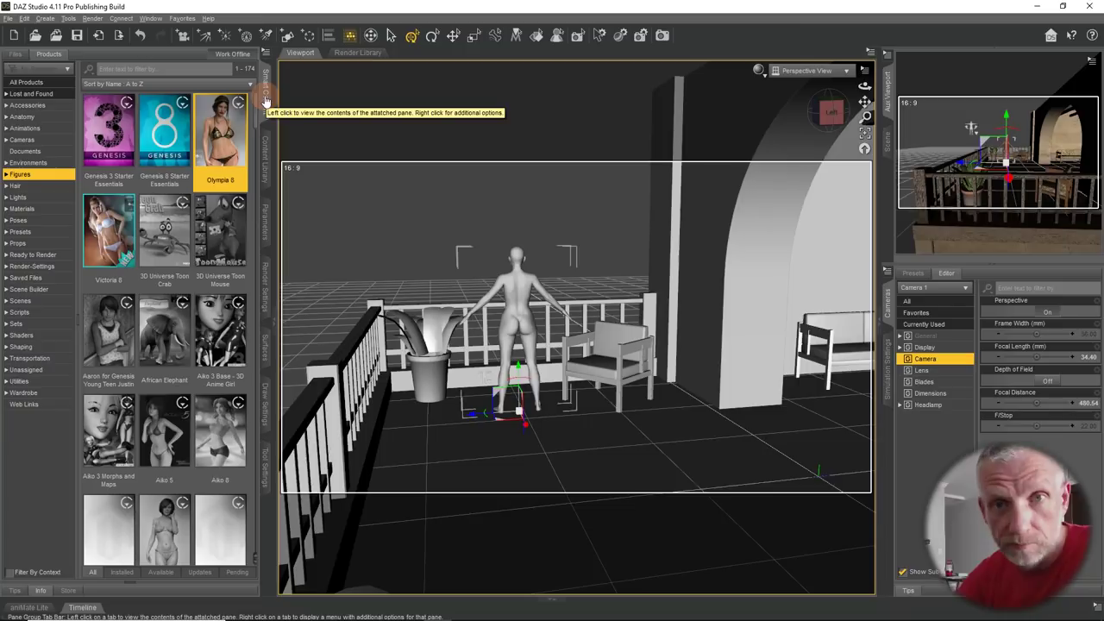
# Filter Smart Content to items fitting Olympia 8, then show the Content Library's Bo Hair folder
pyautogui.click(265, 160)
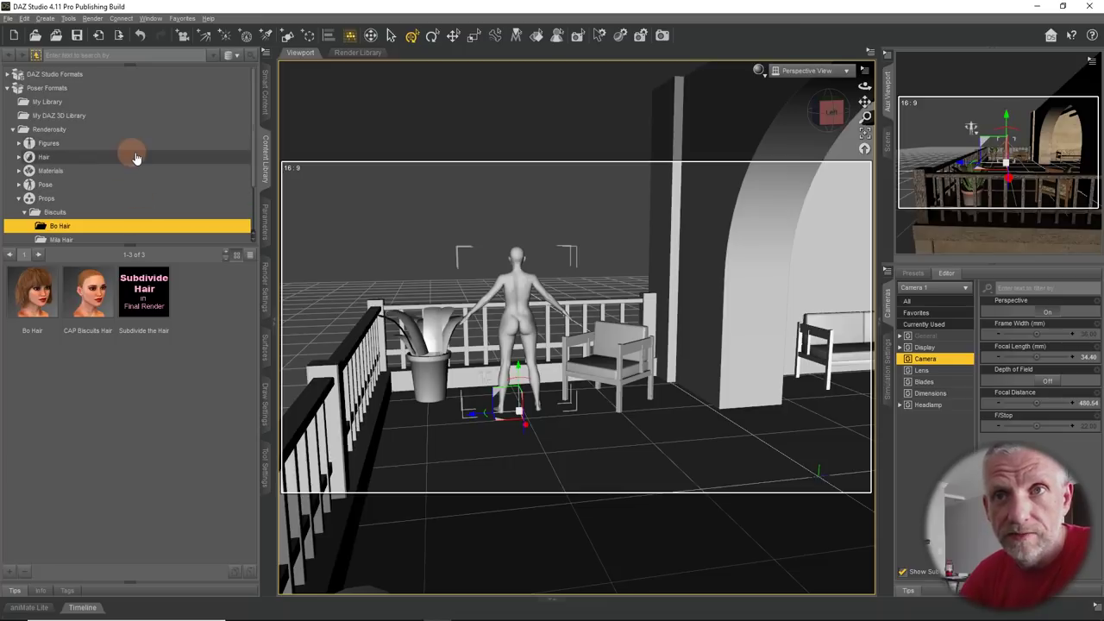
pyautogui.click(18, 90)
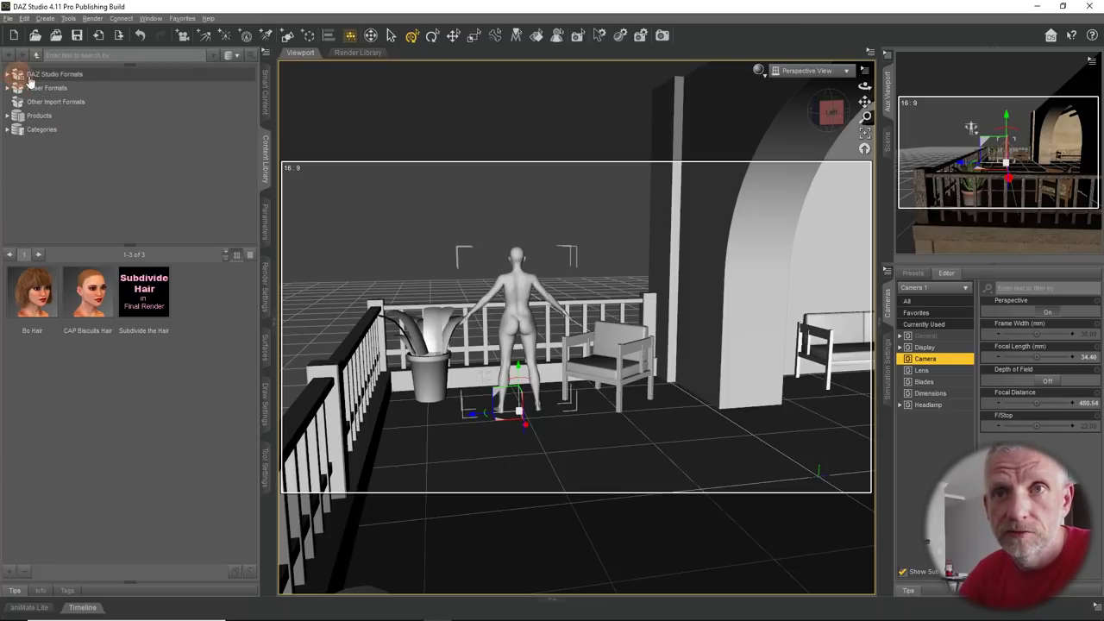
pyautogui.click(265, 94)
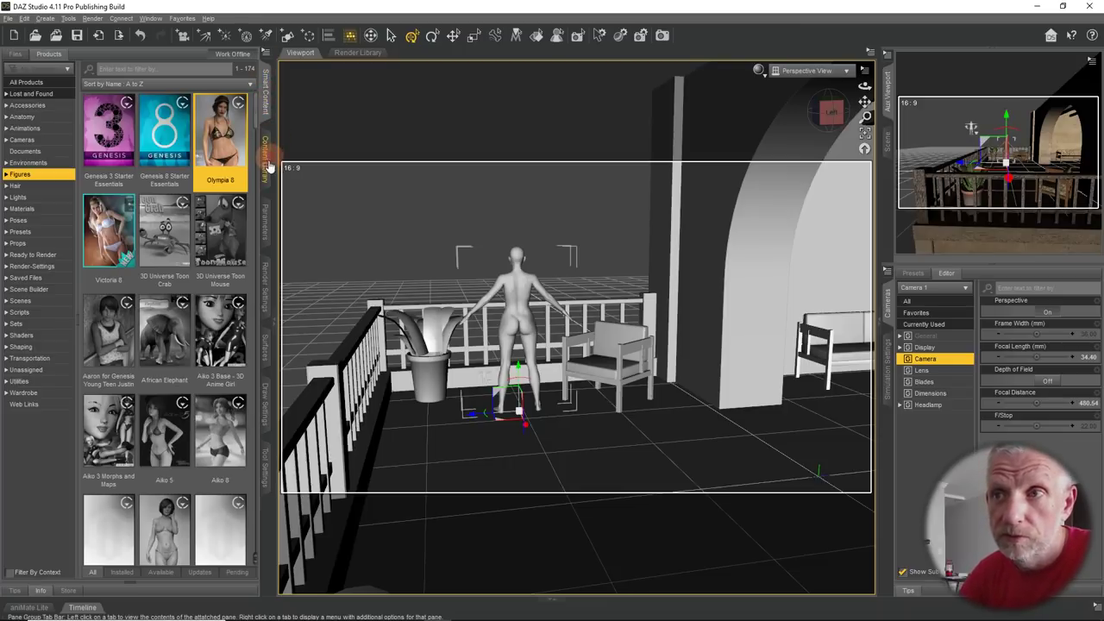
pyautogui.click(265, 162)
pyautogui.click(263, 99)
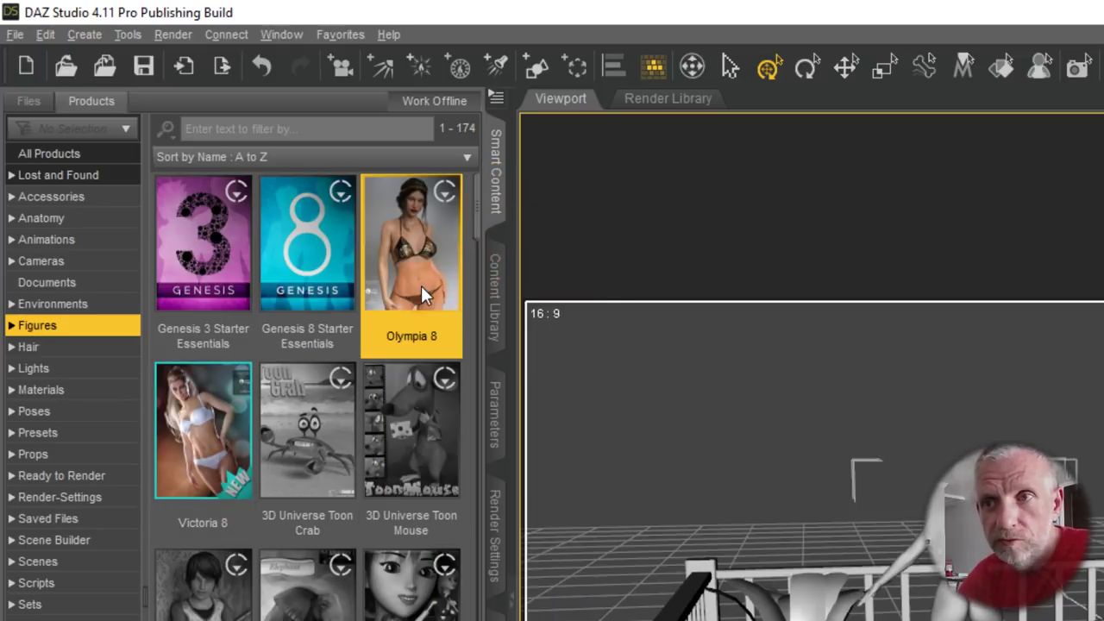
pyautogui.moveTo(418, 255)
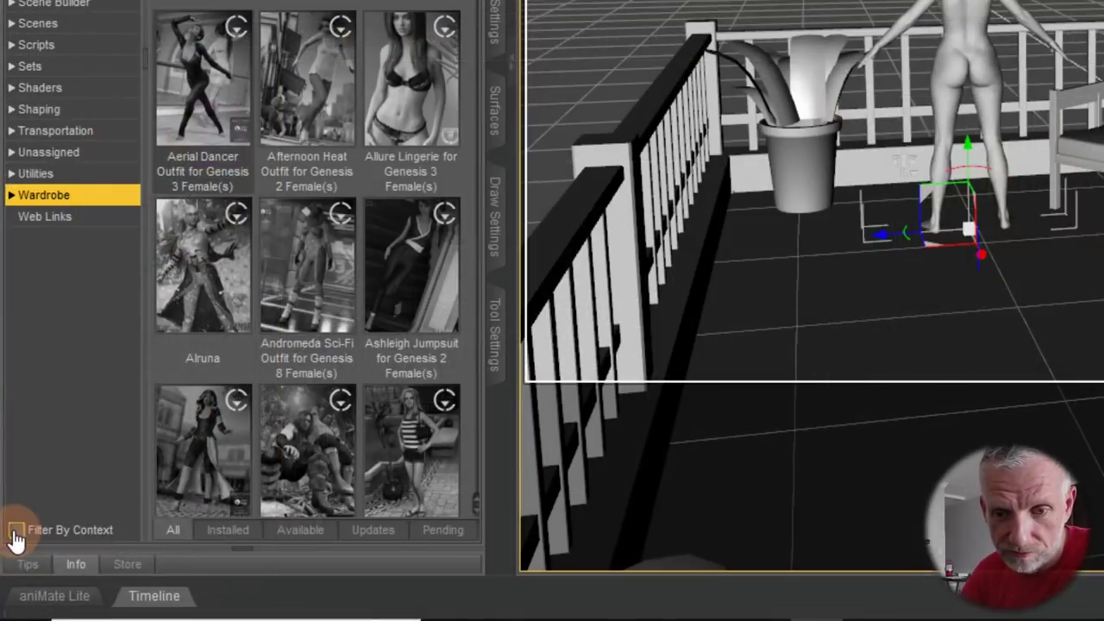
pyautogui.click(16, 530)
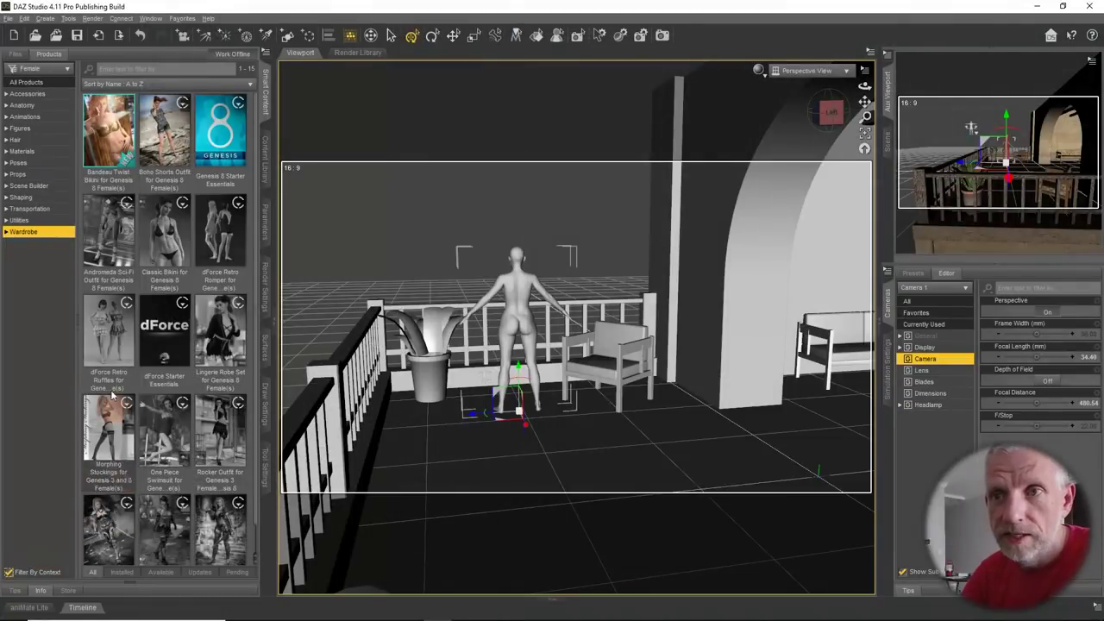
pyautogui.moveTo(125, 280)
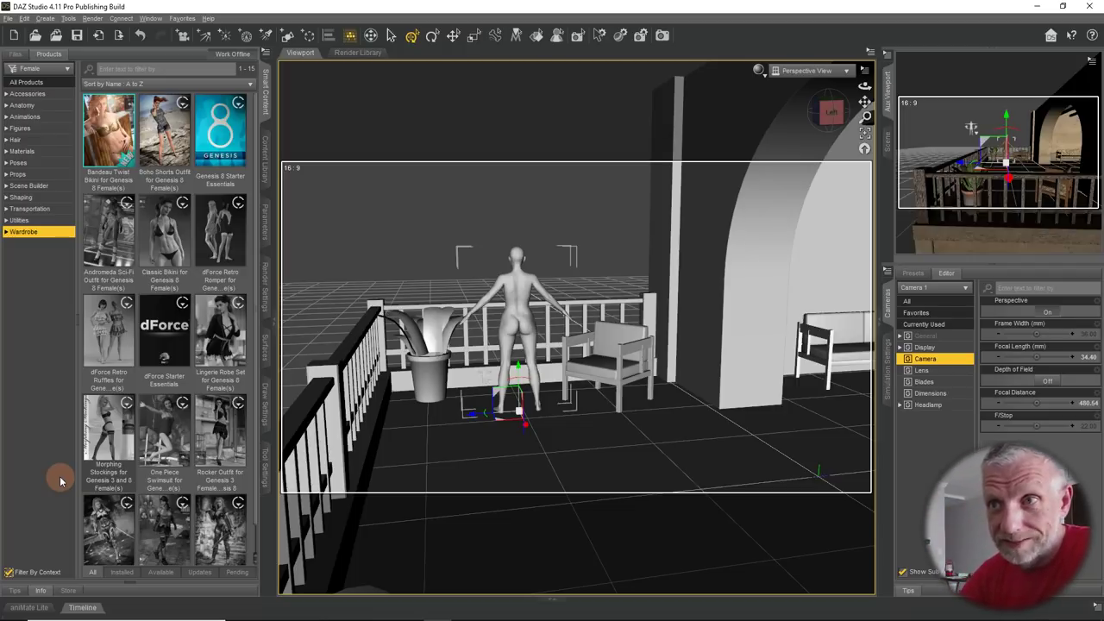
pyautogui.click(266, 156)
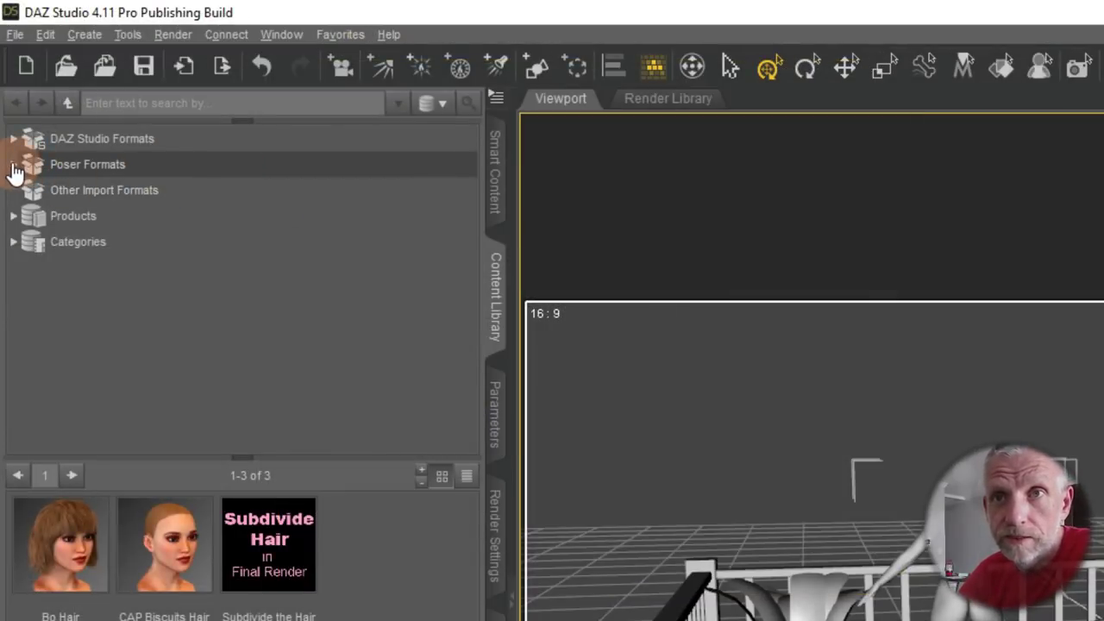
# Expand DAZ Studio Formats > Renderosity > People > Genesis 8 Female > Poses > DM in the Content Library
pyautogui.click(13, 165)
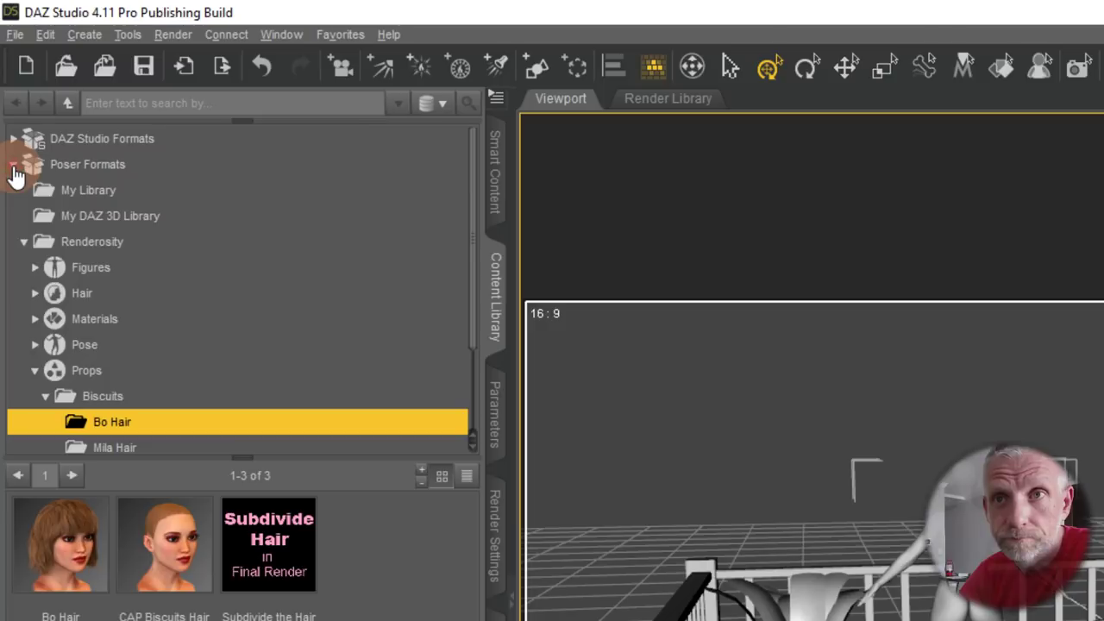
pyautogui.scroll(-2, 123, 353)
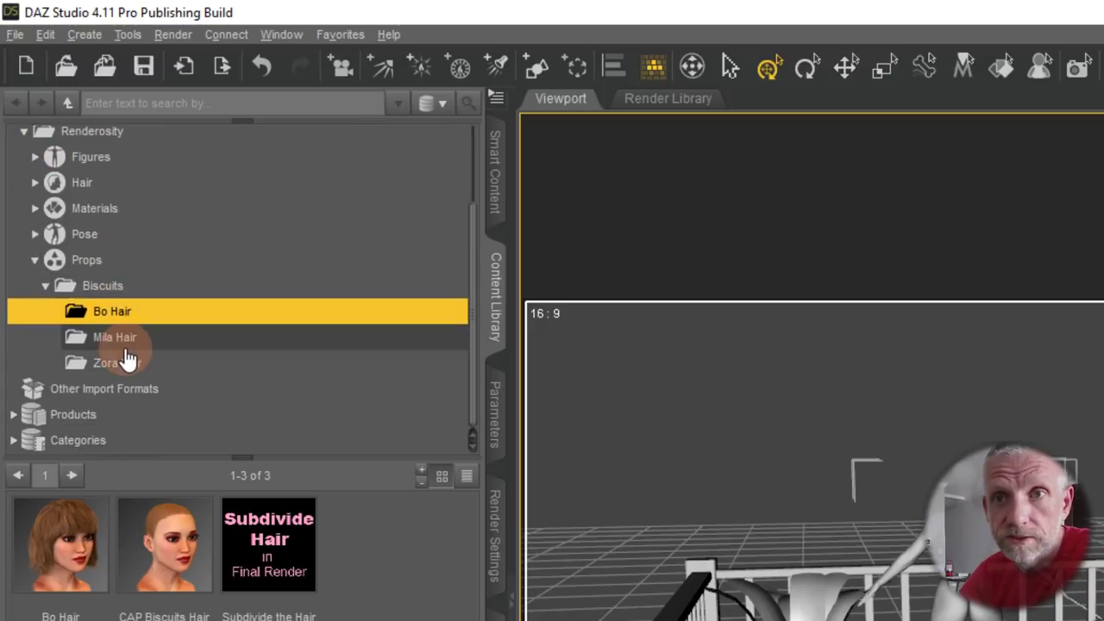
pyautogui.click(36, 260)
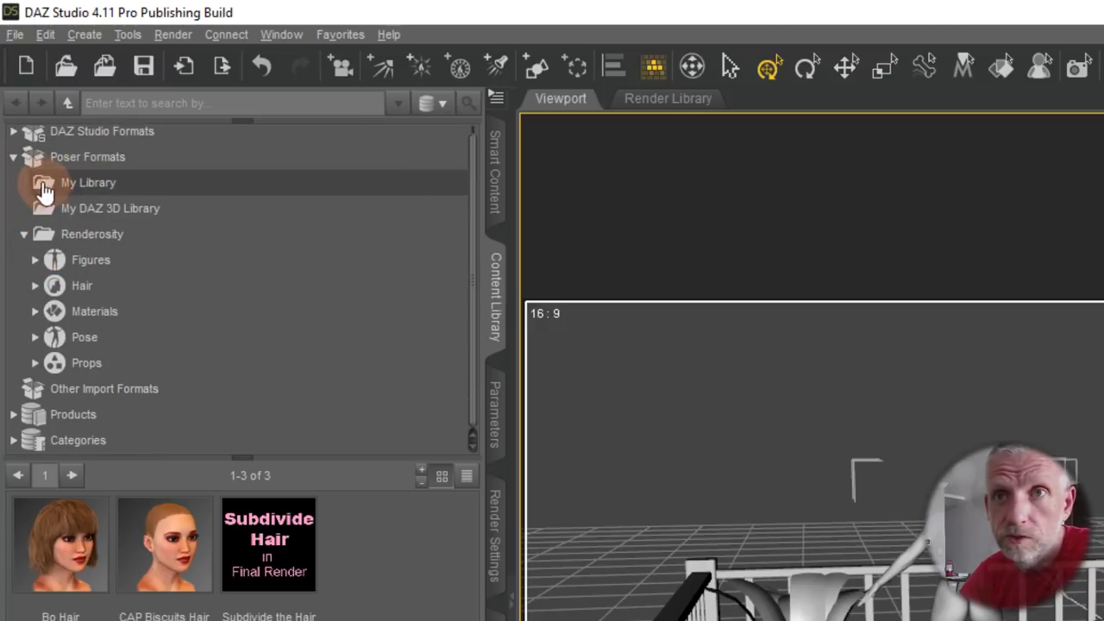
pyautogui.click(12, 159)
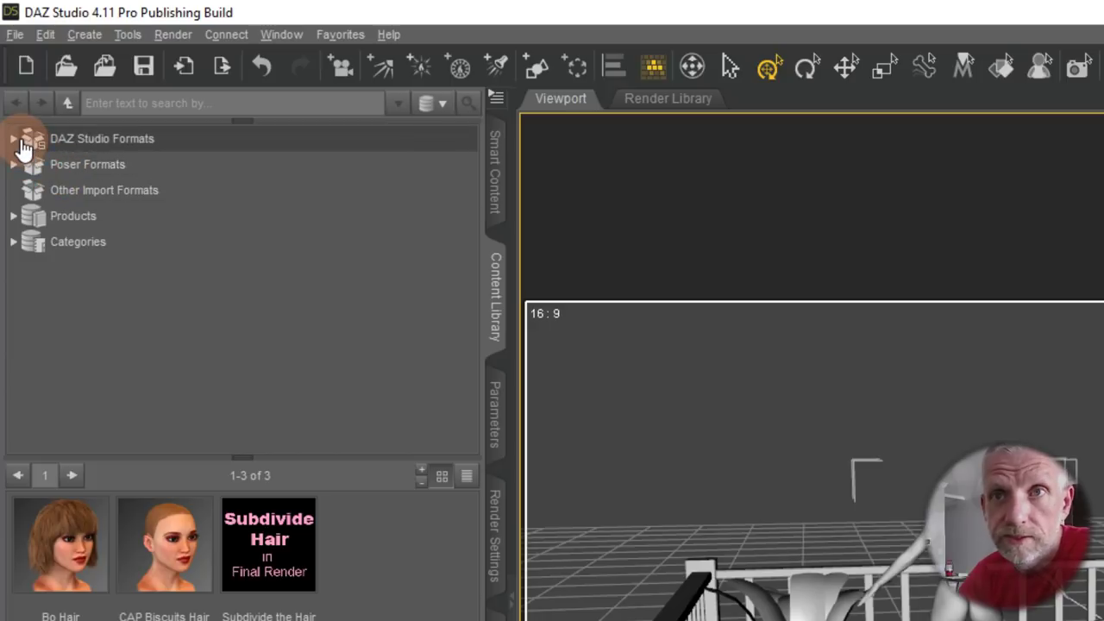
pyautogui.click(12, 140)
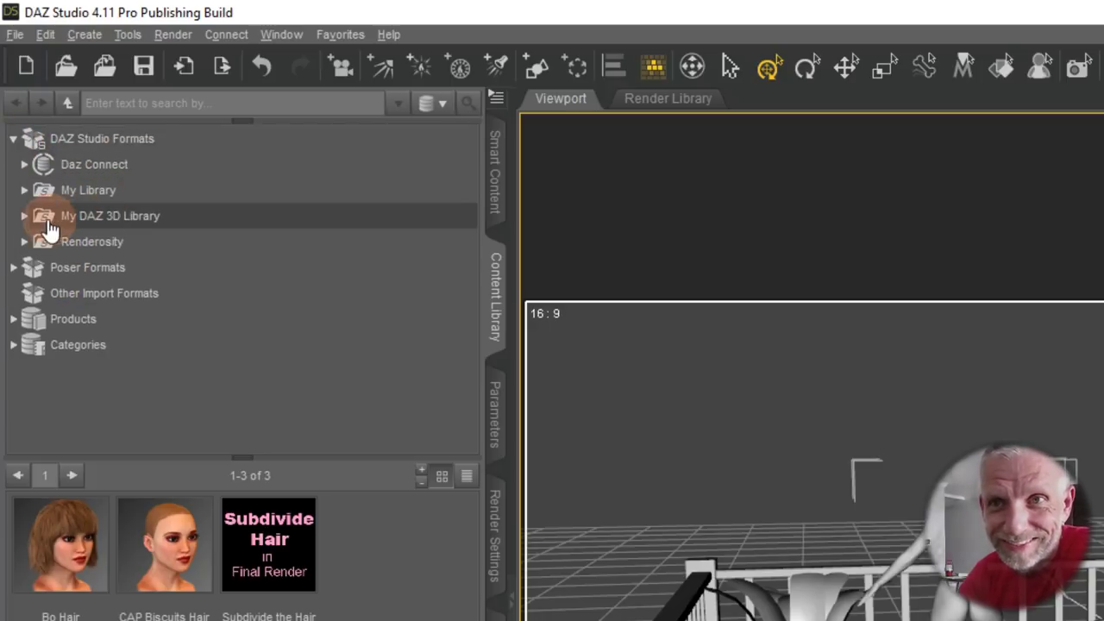
pyautogui.click(24, 242)
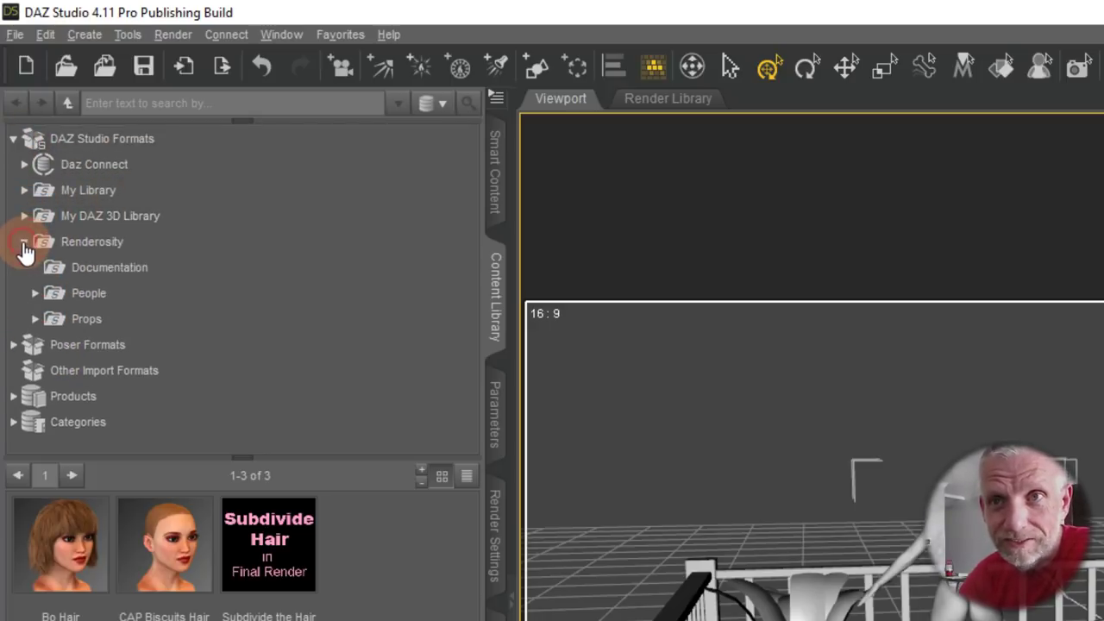
pyautogui.click(35, 293)
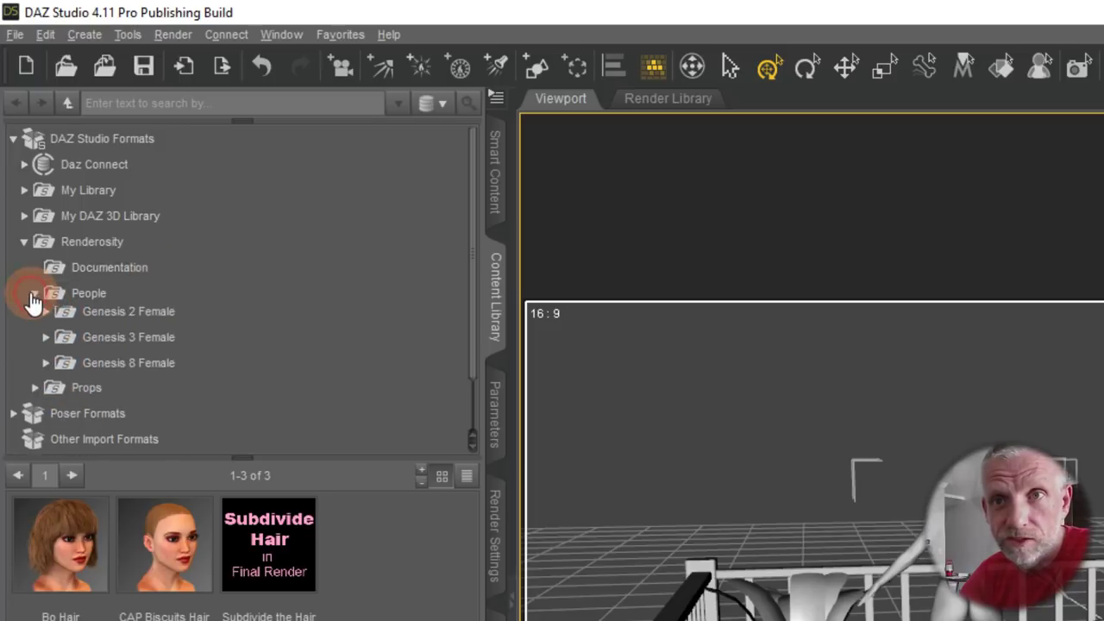
pyautogui.click(47, 370)
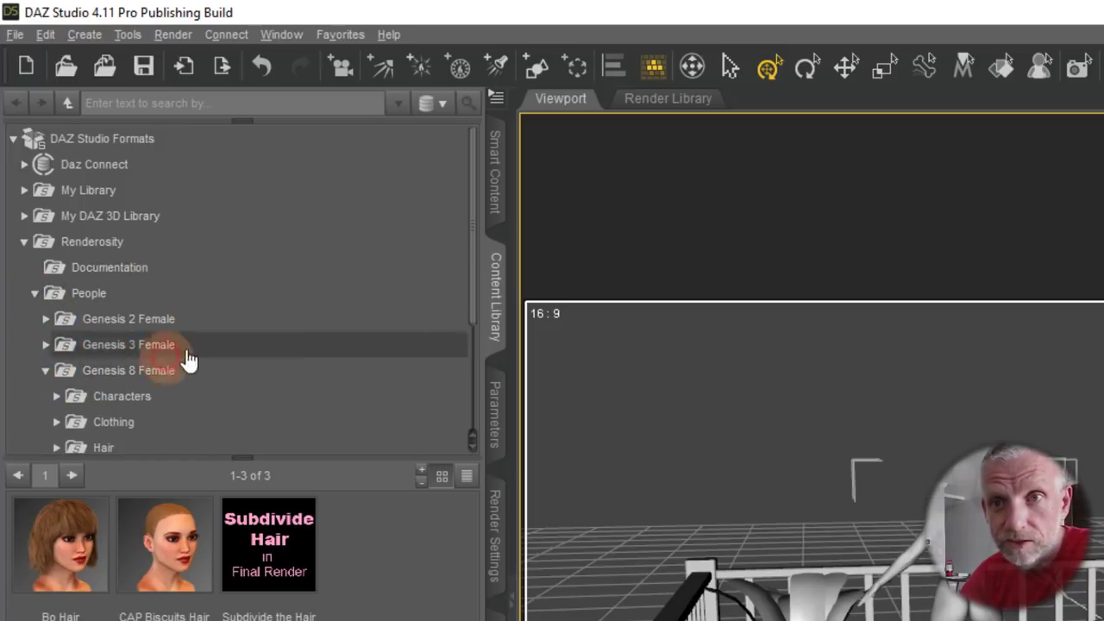
pyautogui.scroll(-1, 352, 317)
pyautogui.scroll(-1, 351, 317)
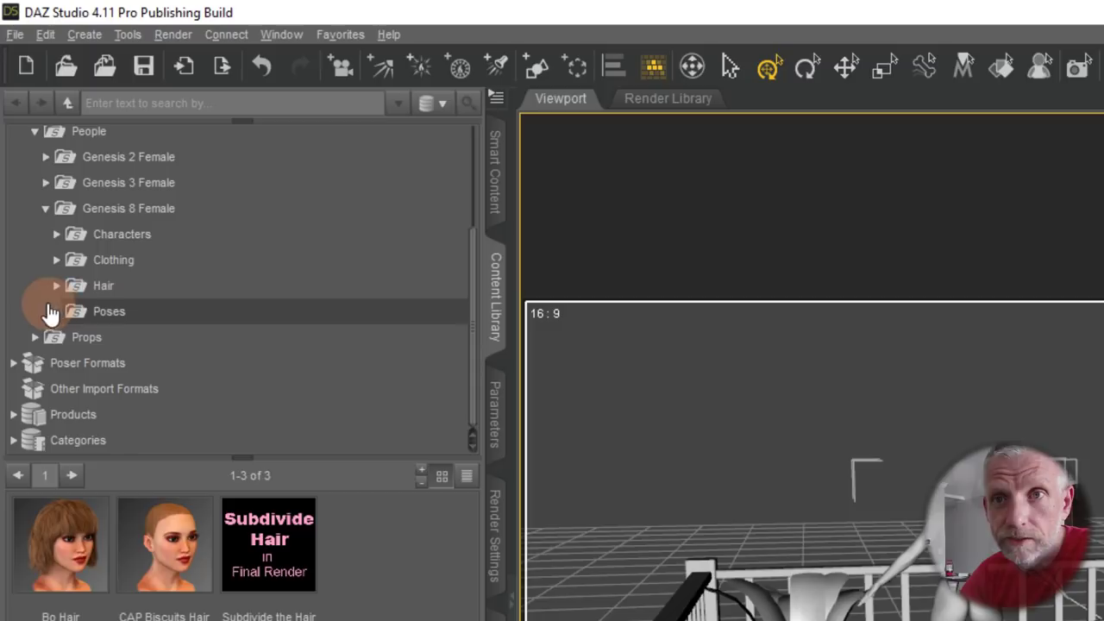
pyautogui.click(57, 311)
pyautogui.scroll(-1, 225, 309)
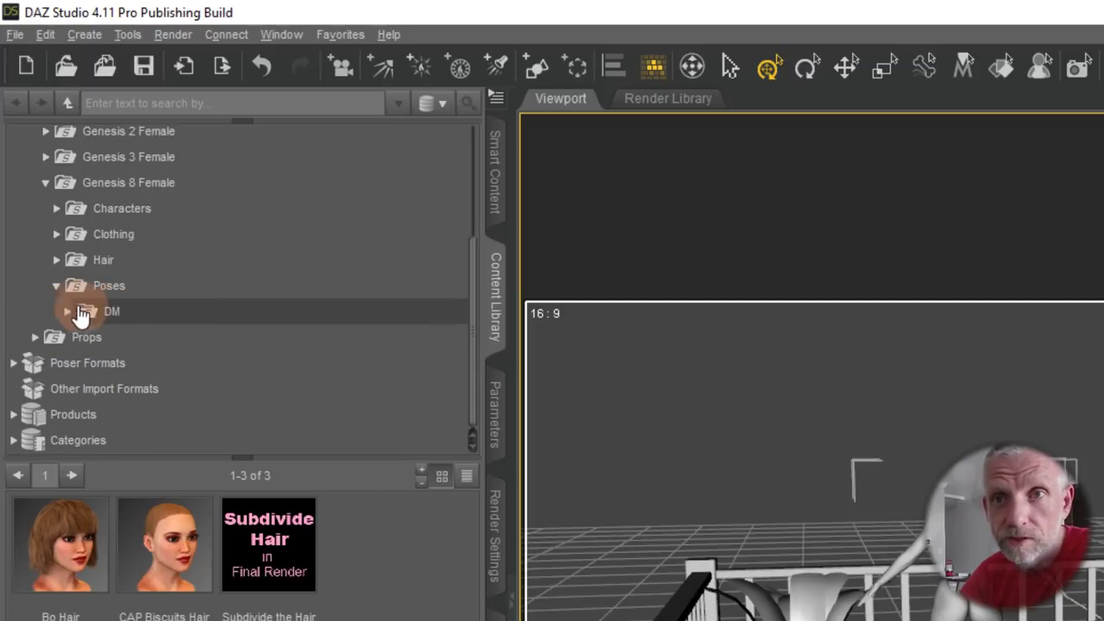
pyautogui.click(67, 312)
pyautogui.scroll(-2, 268, 291)
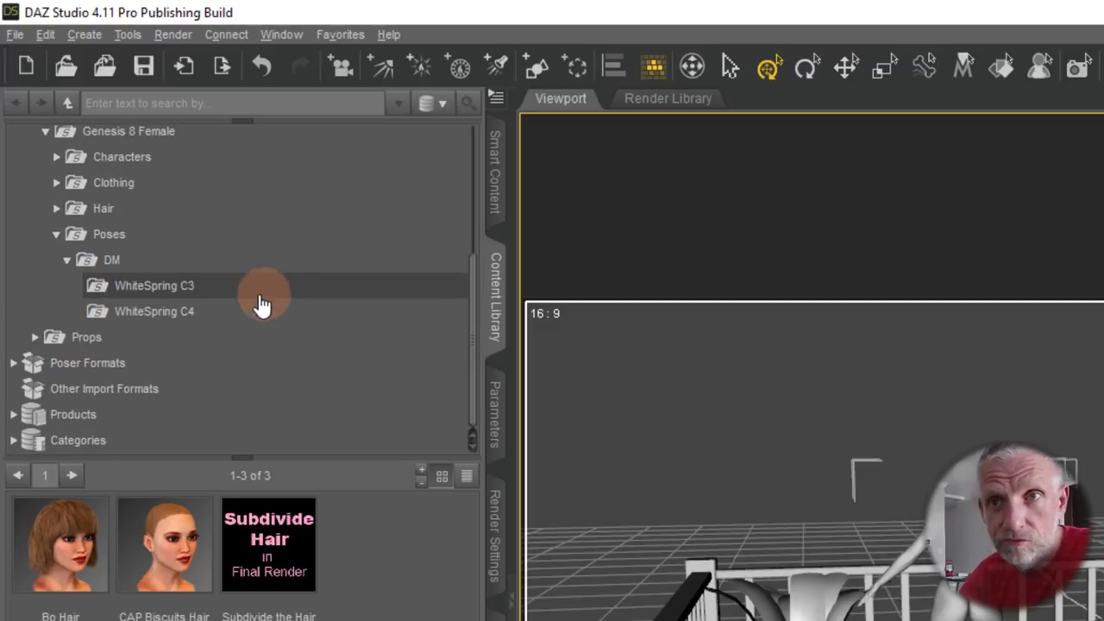
# Pick the WhiteSpring C4 pose collection and apply its Stand 04 pose to the figure
pyautogui.click(169, 287)
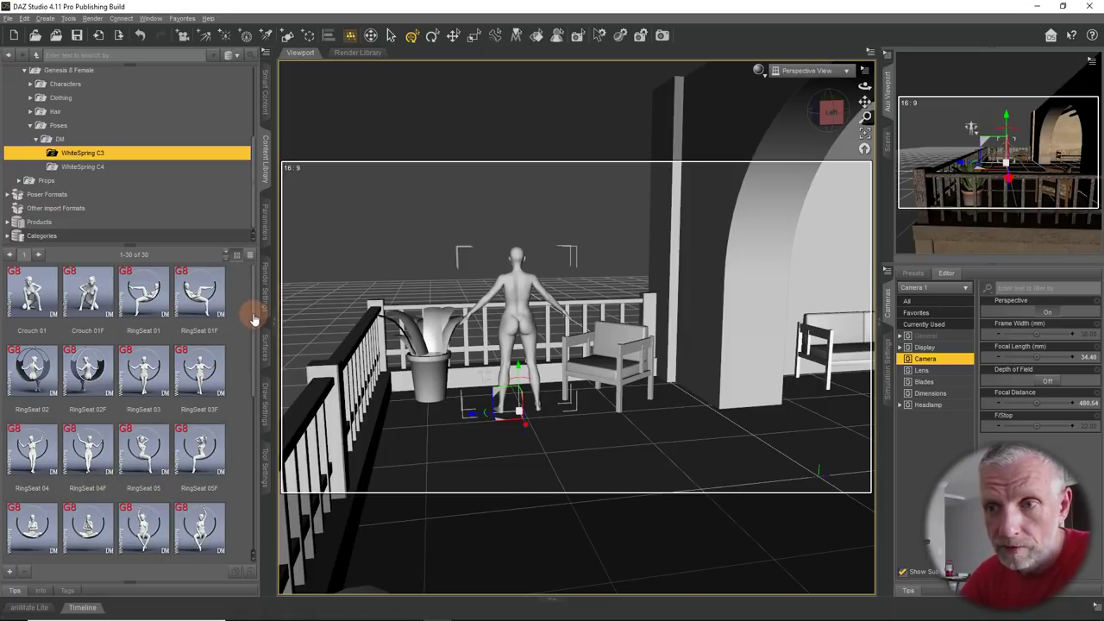
pyautogui.moveTo(254, 319); pyautogui.dragTo(253, 481)
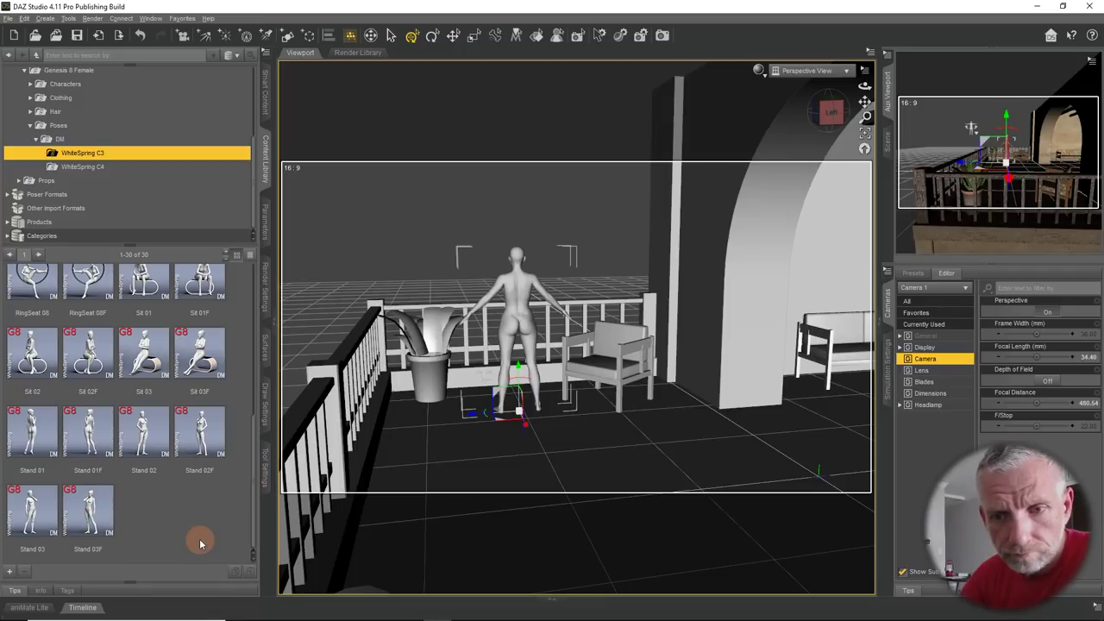
pyautogui.click(92, 169)
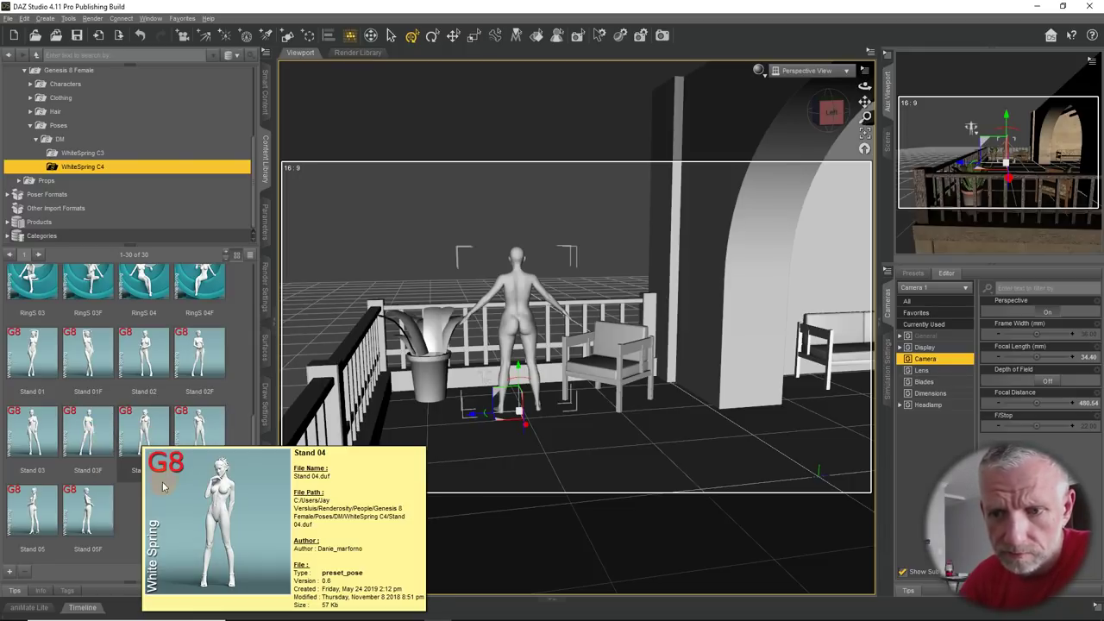
pyautogui.moveTo(144, 448)
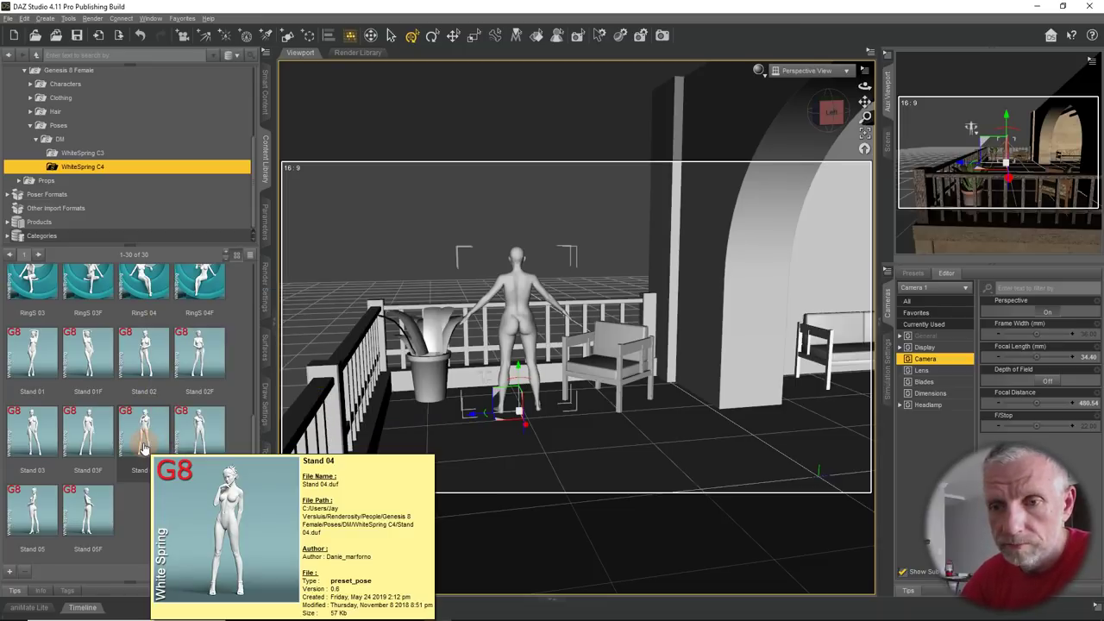
pyautogui.doubleClick(144, 447)
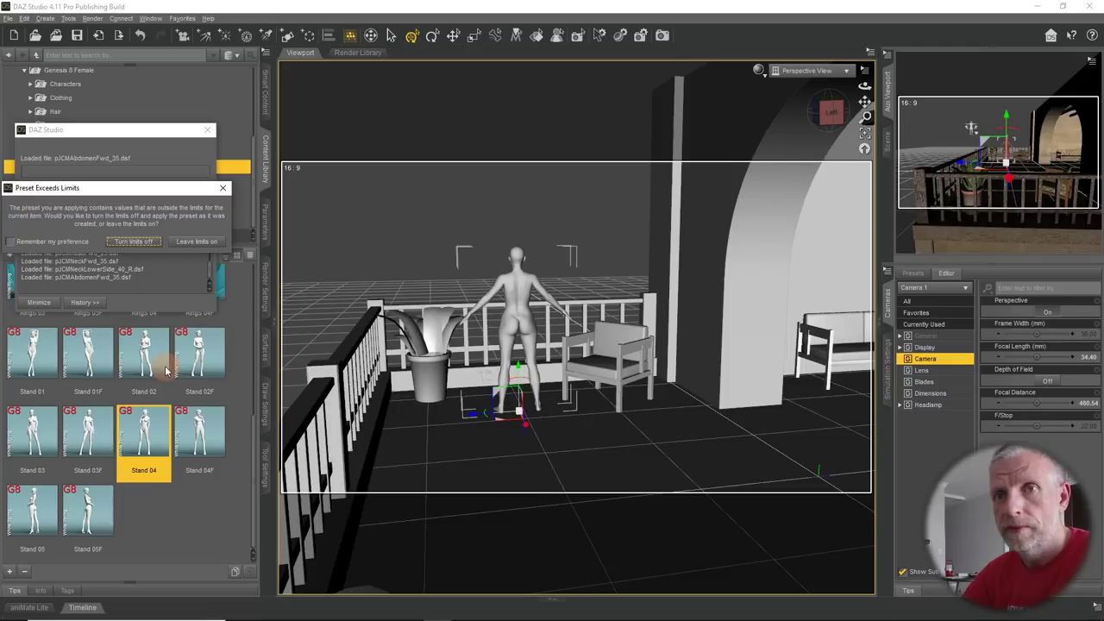
# Answer the Preset Exceeds Limits warning with Turn limits off so Stand 04 is applied
pyautogui.moveTo(96, 197); pyautogui.dragTo(159, 152)
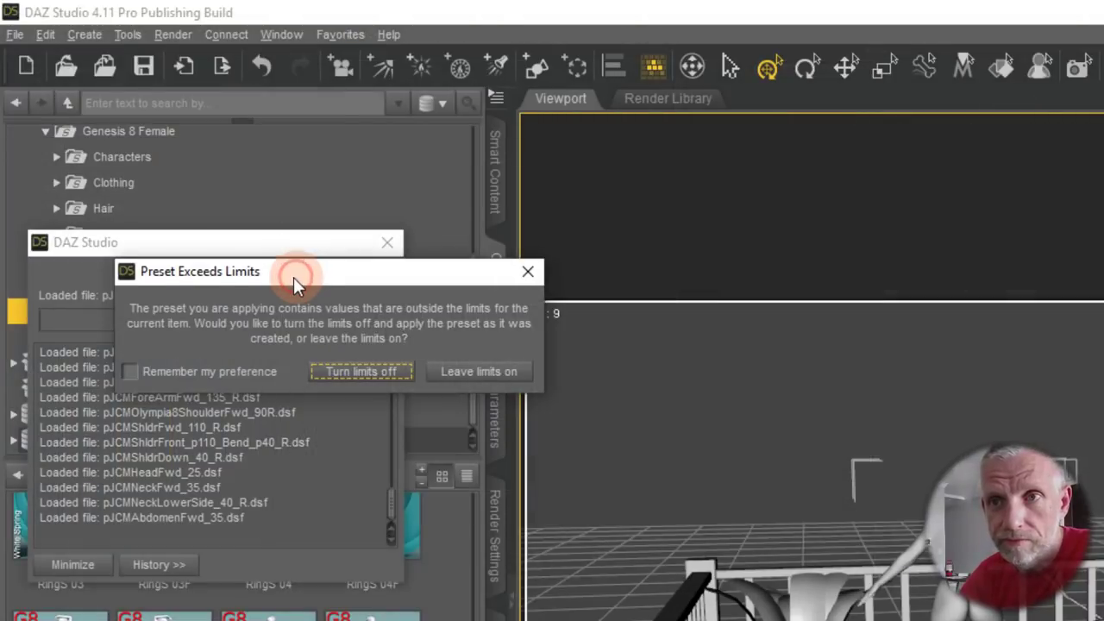
pyautogui.moveTo(157, 148); pyautogui.dragTo(155, 150)
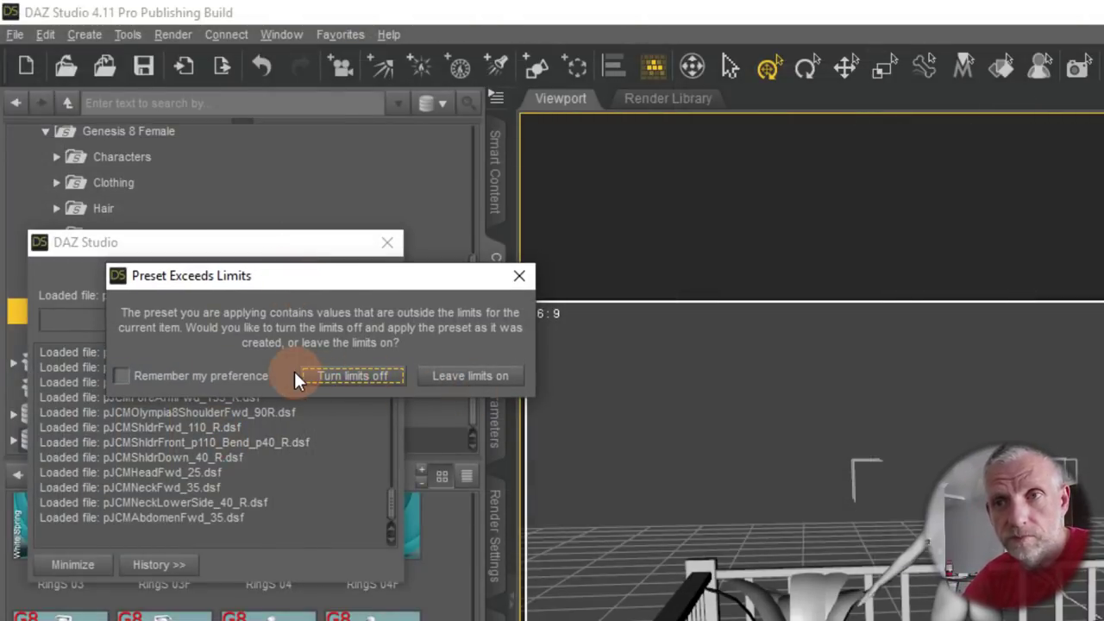
pyautogui.click(371, 378)
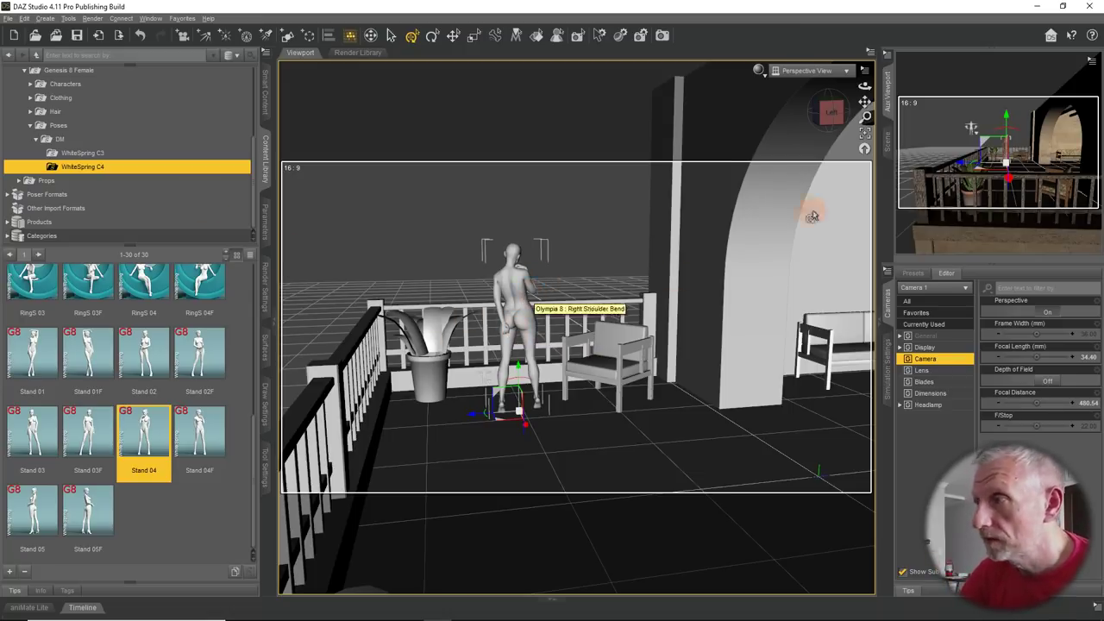
# Show the Scene node list and open Genesis 8 Female > Clothing > Godin Biscuits > GB Summer Spirit Outfit
pyautogui.click(888, 157)
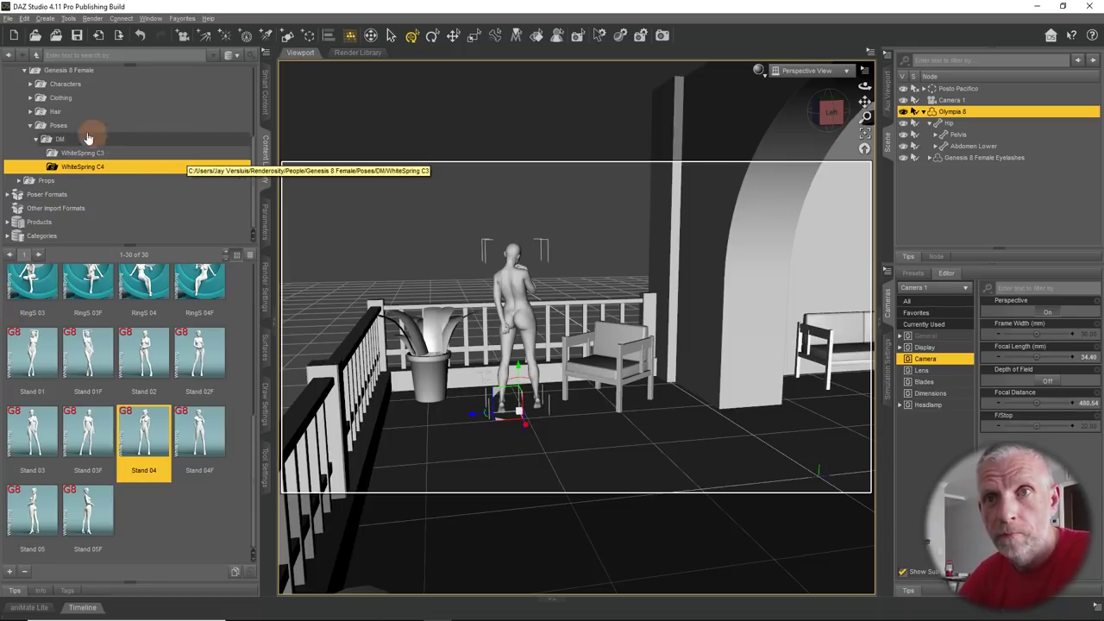
pyautogui.click(31, 127)
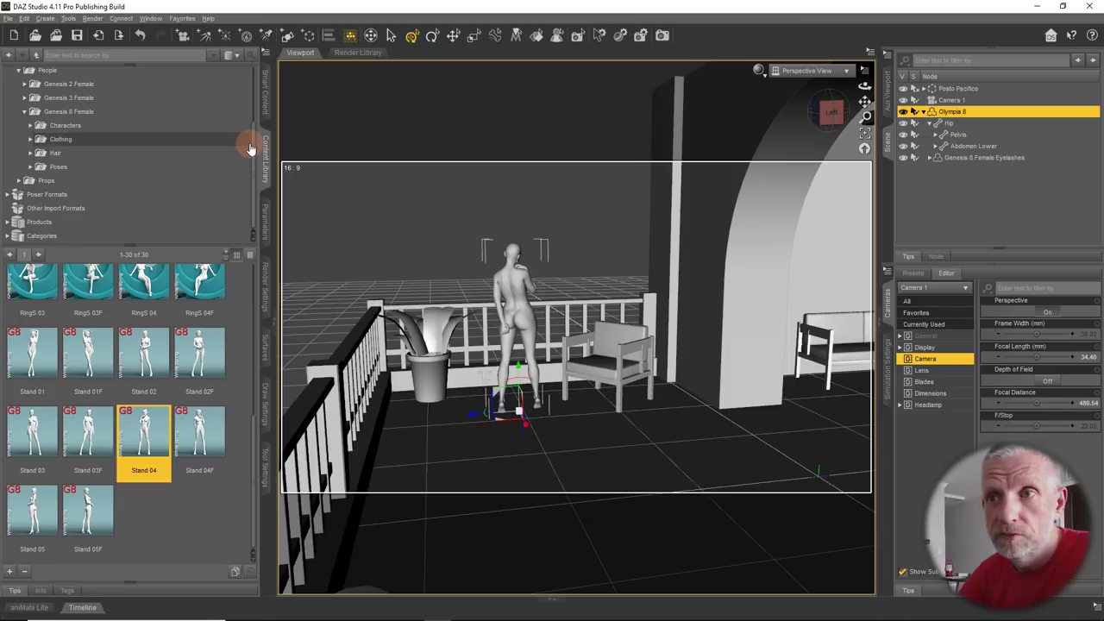
pyautogui.scroll(2, 246, 138)
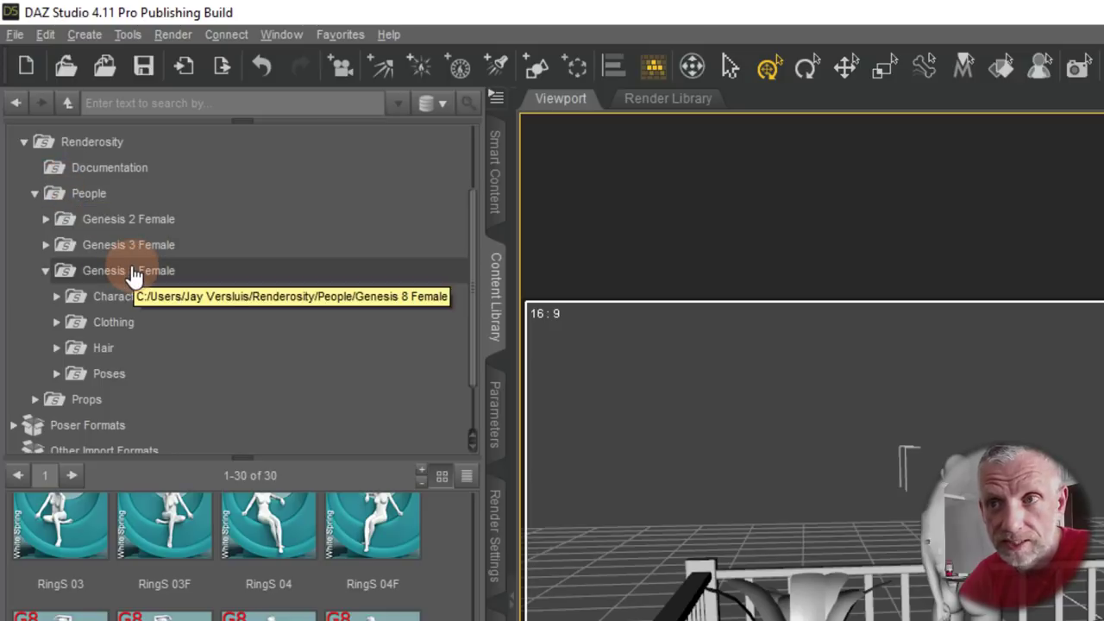
pyautogui.moveTo(470, 291); pyautogui.dragTo(483, 335)
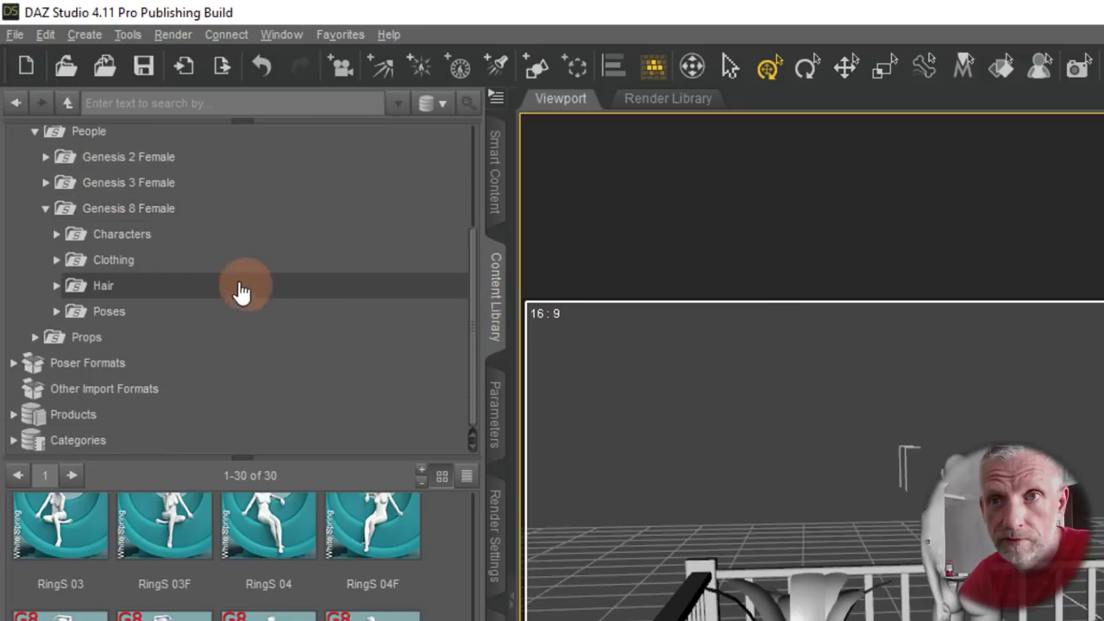
pyautogui.click(58, 261)
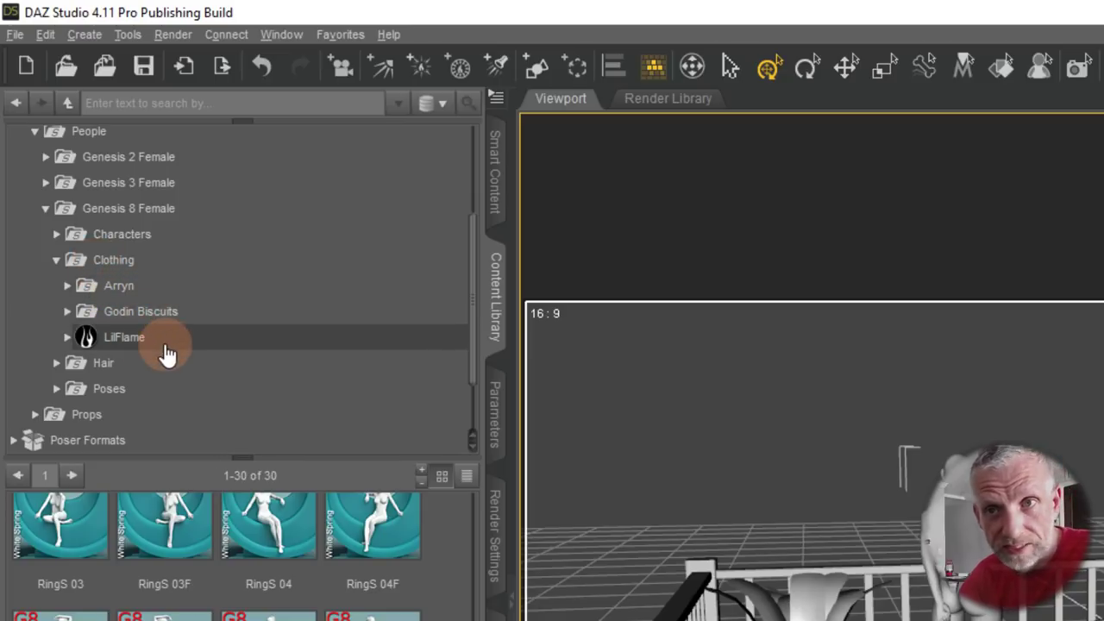
pyautogui.click(68, 312)
pyautogui.scroll(-2, 475, 290)
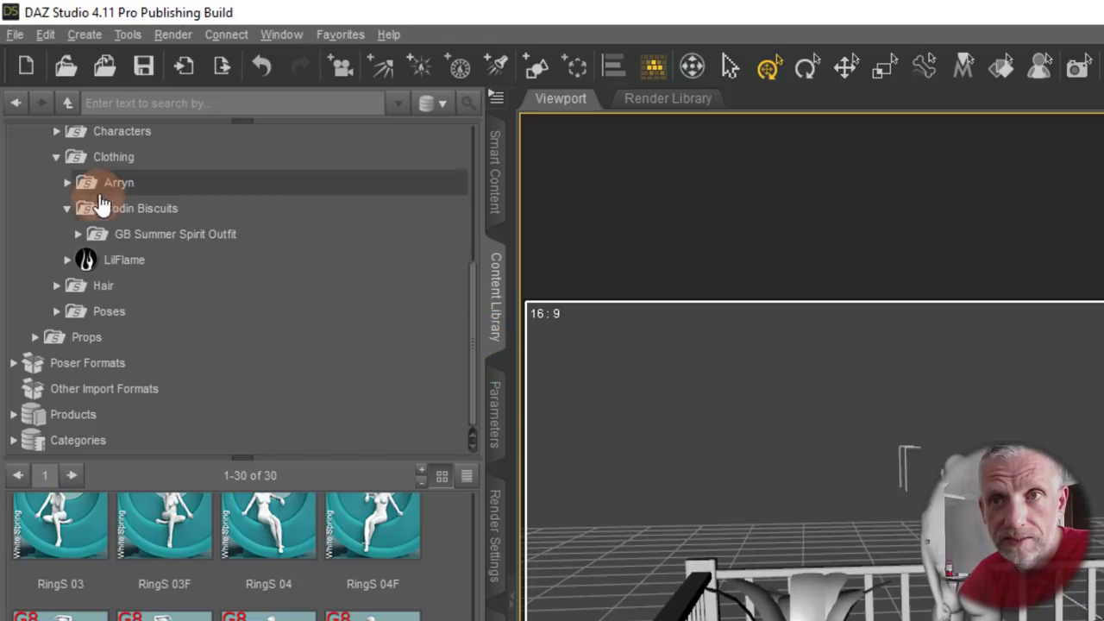
pyautogui.click(78, 241)
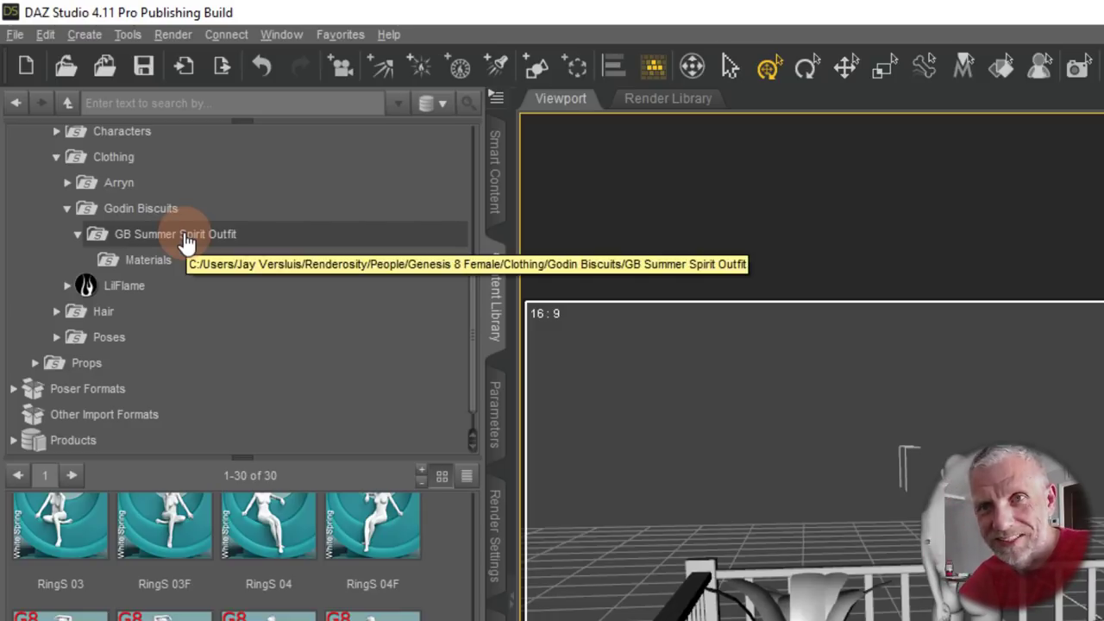
pyautogui.click(215, 265)
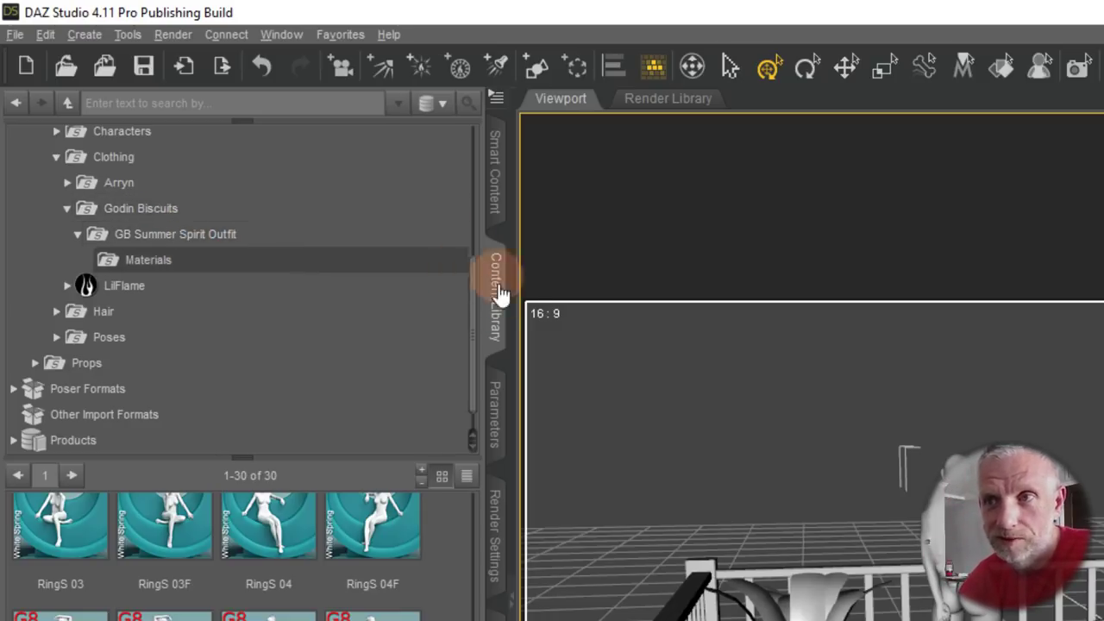
pyautogui.click(151, 241)
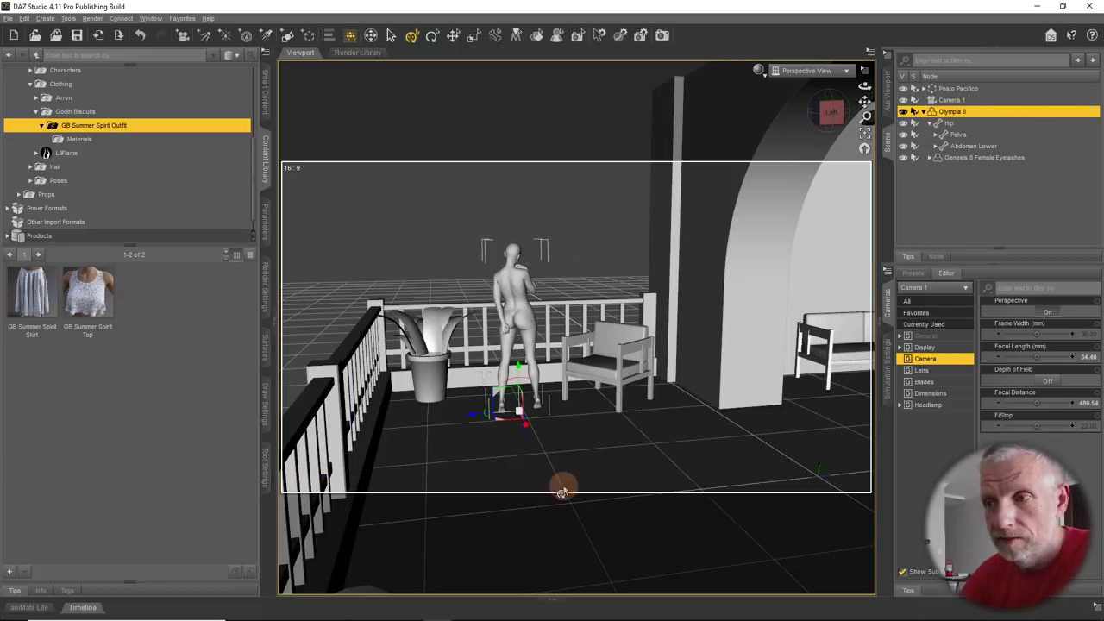
# Add the GB Summer Spirit Top, then the GB Summer Spirit Skirt, to Olympia 8
pyautogui.click(82, 288)
pyautogui.doubleClick(82, 287)
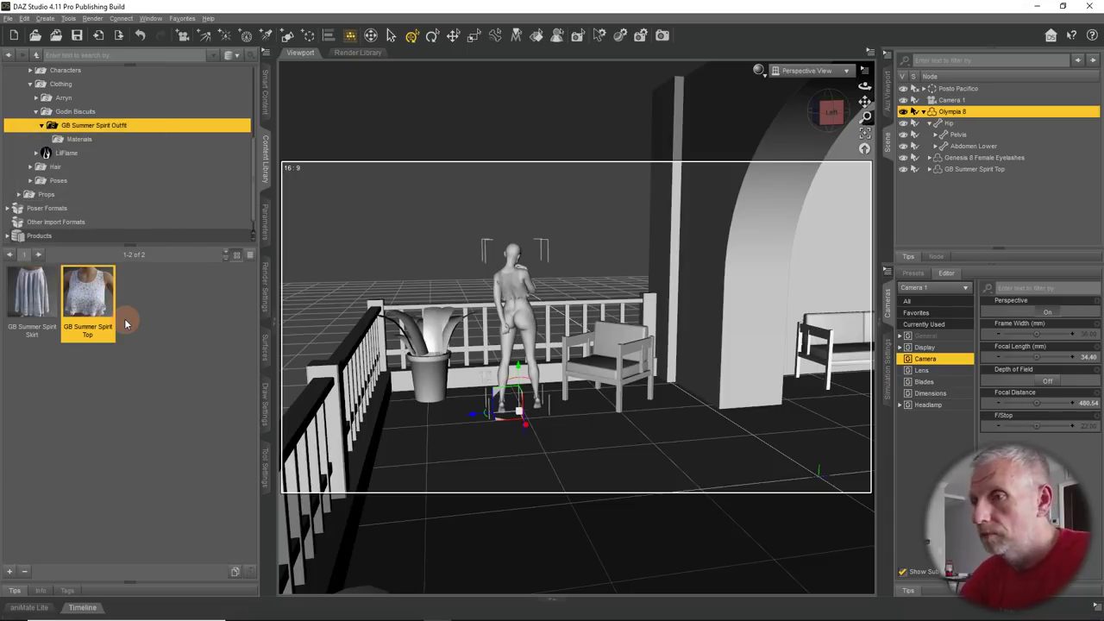
pyautogui.doubleClick(34, 302)
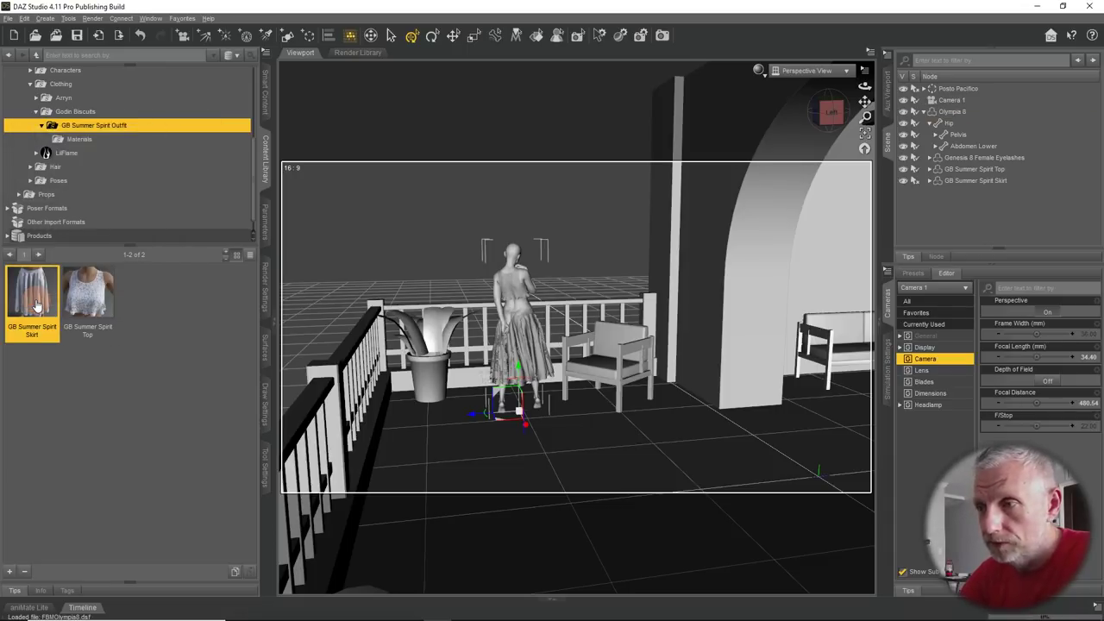
# Frame the view on Olympia 8 and orbit and zoom to inspect the outfit's fit
pyautogui.scroll(3, 544, 313)
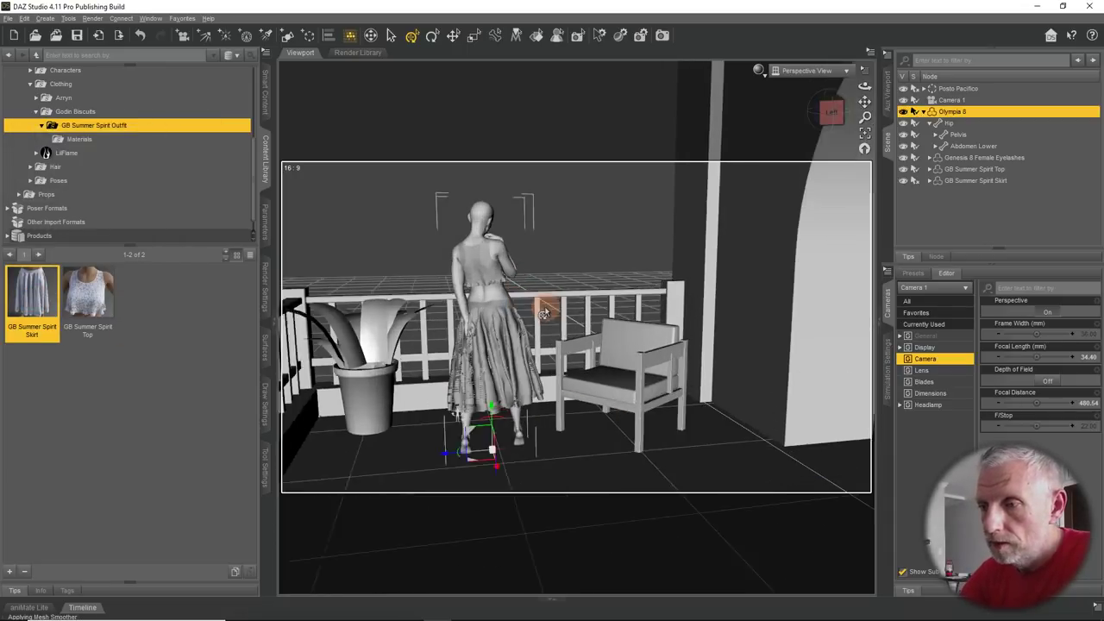
pyautogui.scroll(5, 545, 313)
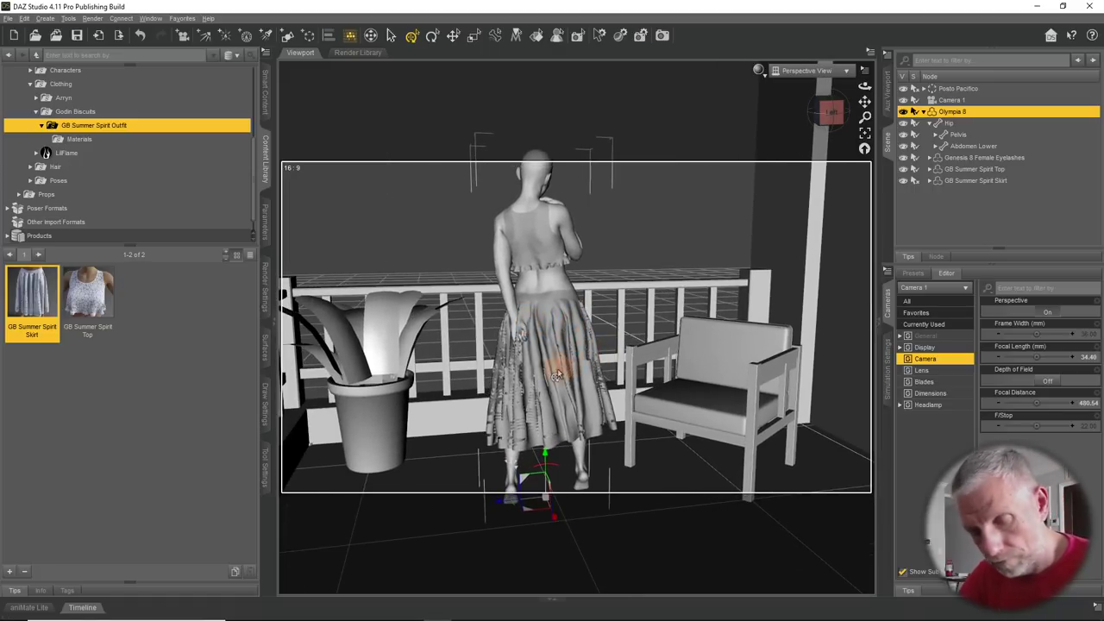
pyautogui.keyDown('alt'); pyautogui.moveTo(556, 375); pyautogui.dragTo(556, 369); pyautogui.keyUp('alt')
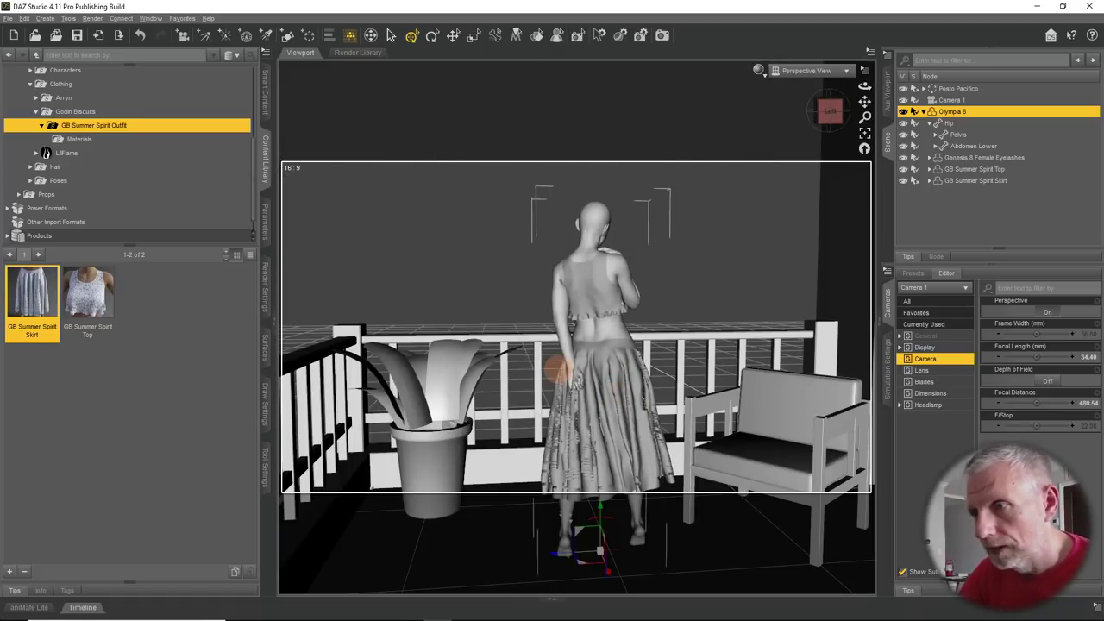
pyautogui.click(596, 334)
pyautogui.scroll(3, 621, 345)
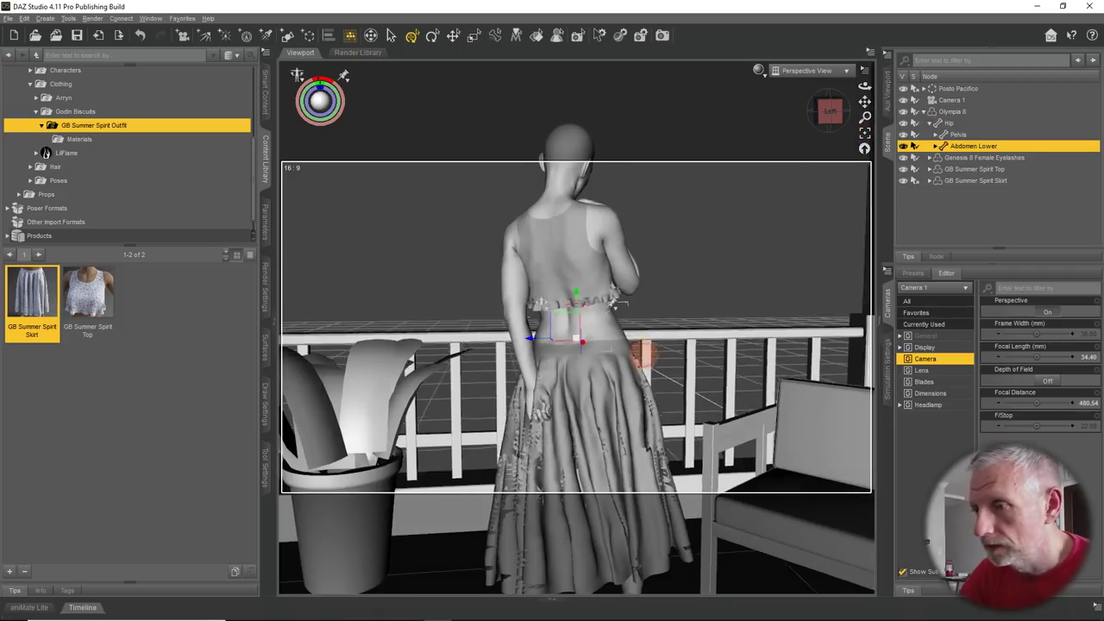
pyautogui.keyDown('alt'); pyautogui.moveTo(643, 354); pyautogui.dragTo(646, 358); pyautogui.keyUp('alt')
pyautogui.click(952, 113)
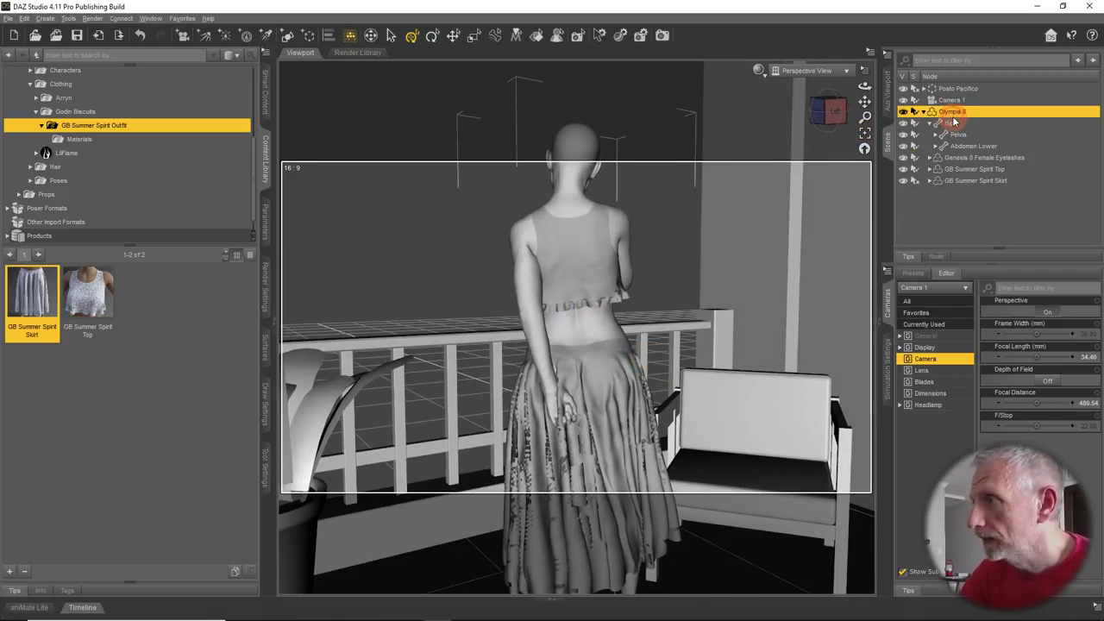
pyautogui.click(865, 132)
pyautogui.keyDown('alt'); pyautogui.moveTo(596, 337); pyautogui.dragTo(577, 287); pyautogui.keyUp('alt')
pyautogui.scroll(3, 601, 345)
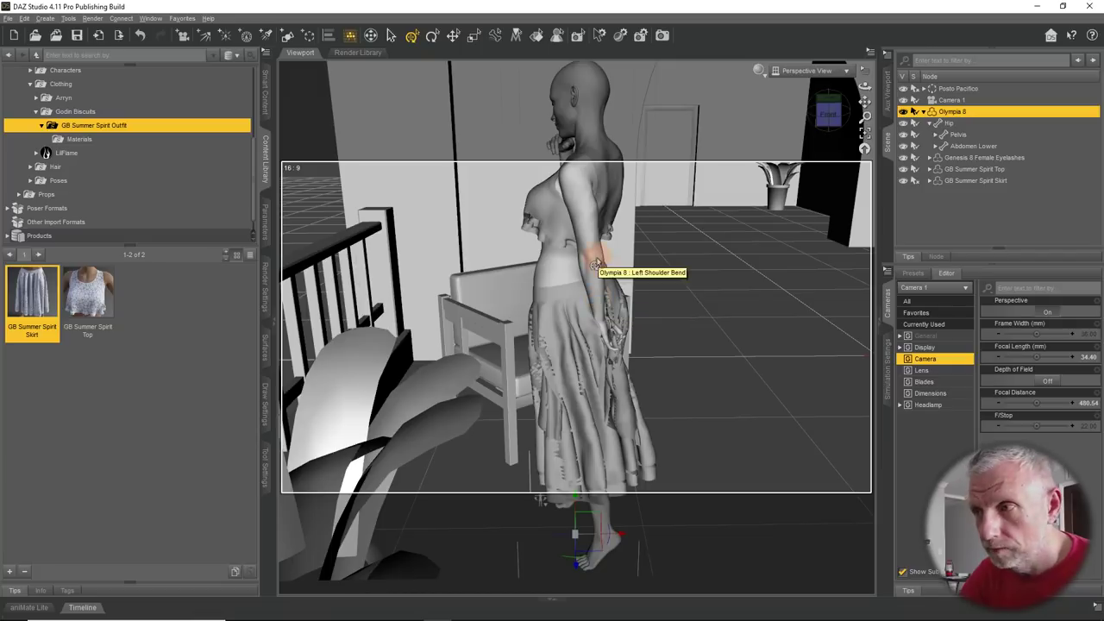
pyautogui.keyDown('alt'); pyautogui.moveTo(584, 381); pyautogui.dragTo(583, 372); pyautogui.keyUp('alt')
pyautogui.keyDown('alt'); pyautogui.moveTo(632, 405); pyautogui.dragTo(672, 395); pyautogui.keyUp('alt')
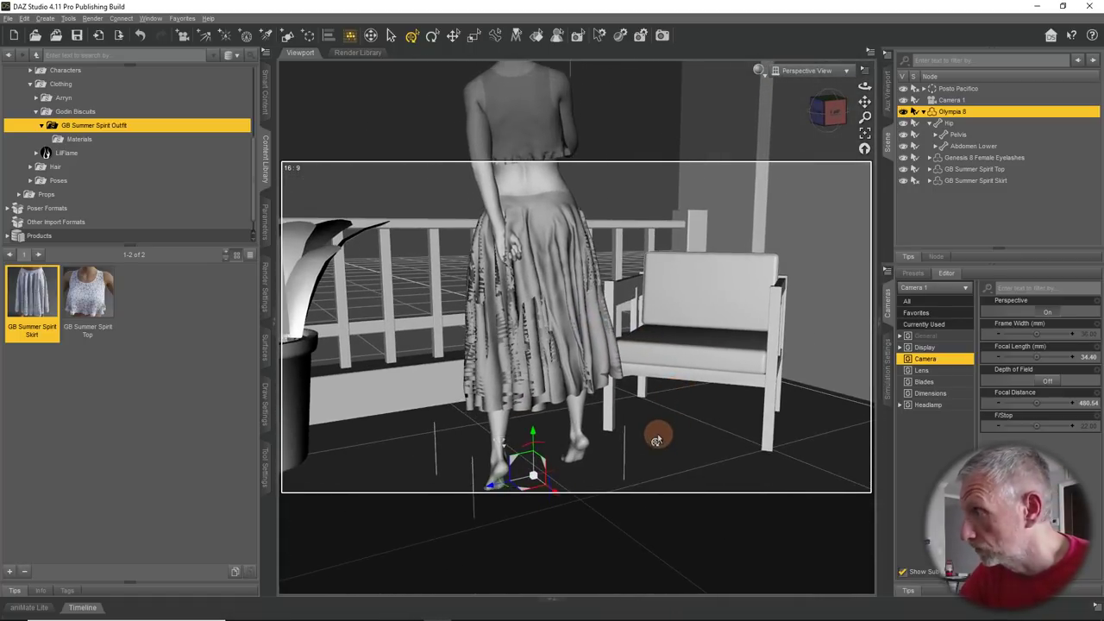
pyautogui.keyDown('alt'); pyautogui.moveTo(658, 436); pyautogui.dragTo(658, 434); pyautogui.keyUp('alt')
pyautogui.keyDown('alt'); pyautogui.moveTo(610, 396); pyautogui.dragTo(538, 339); pyautogui.keyUp('alt')
pyautogui.keyDown('alt'); pyautogui.moveTo(528, 464); pyautogui.dragTo(524, 457); pyautogui.keyUp('alt')
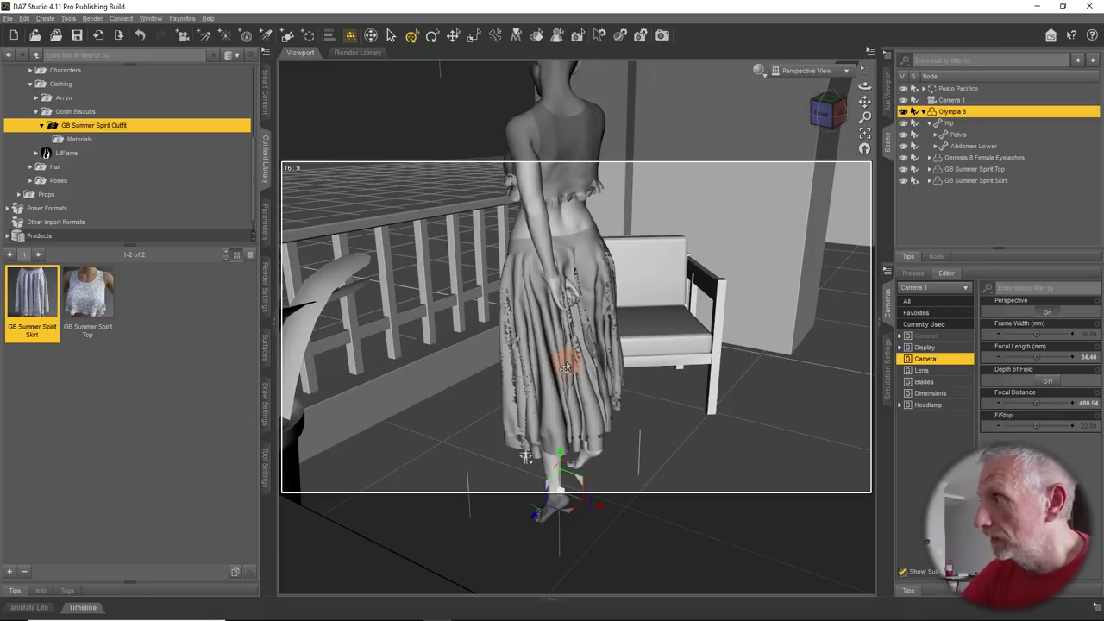
pyautogui.keyDown('alt'); pyautogui.moveTo(533, 392); pyautogui.dragTo(534, 369); pyautogui.keyUp('alt')
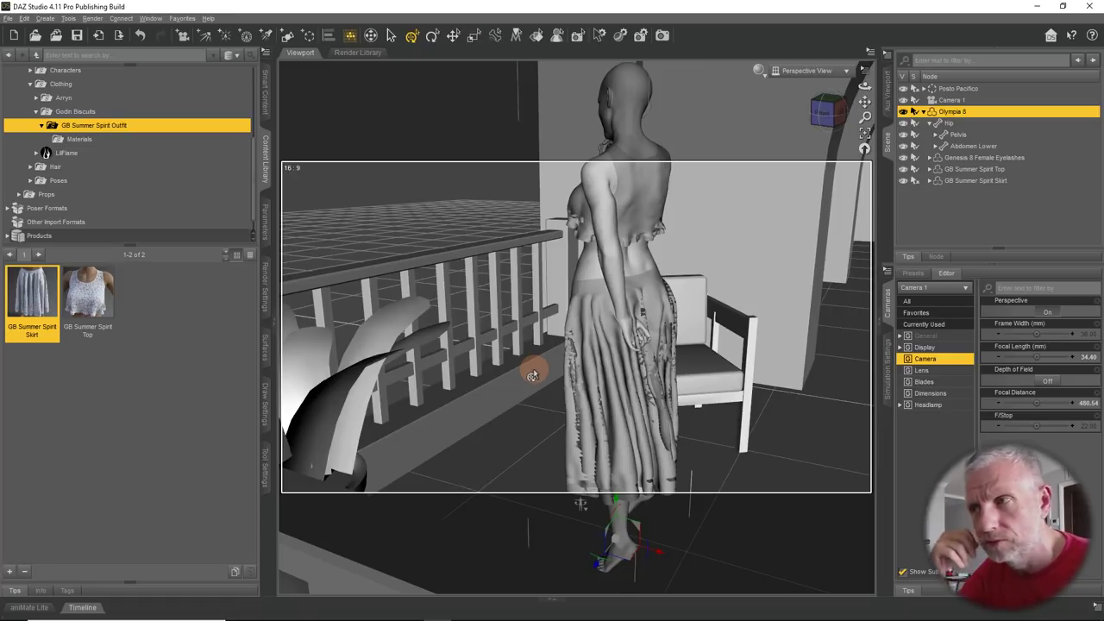
pyautogui.scroll(-6, 532, 373)
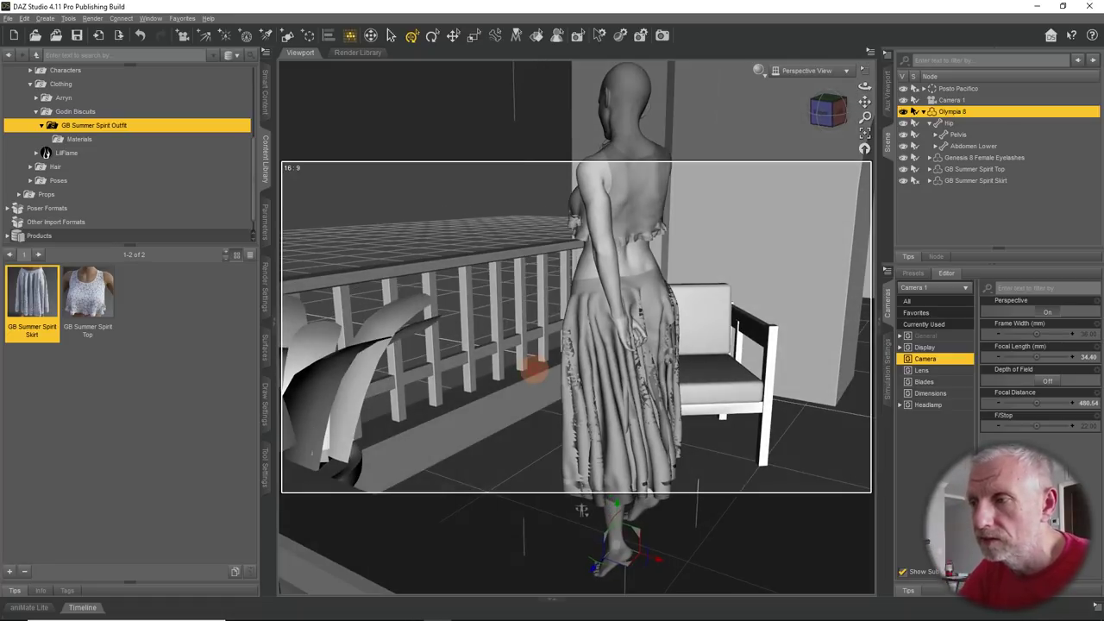
pyautogui.keyDown('alt'); pyautogui.moveTo(533, 373); pyautogui.dragTo(532, 352); pyautogui.keyUp('alt')
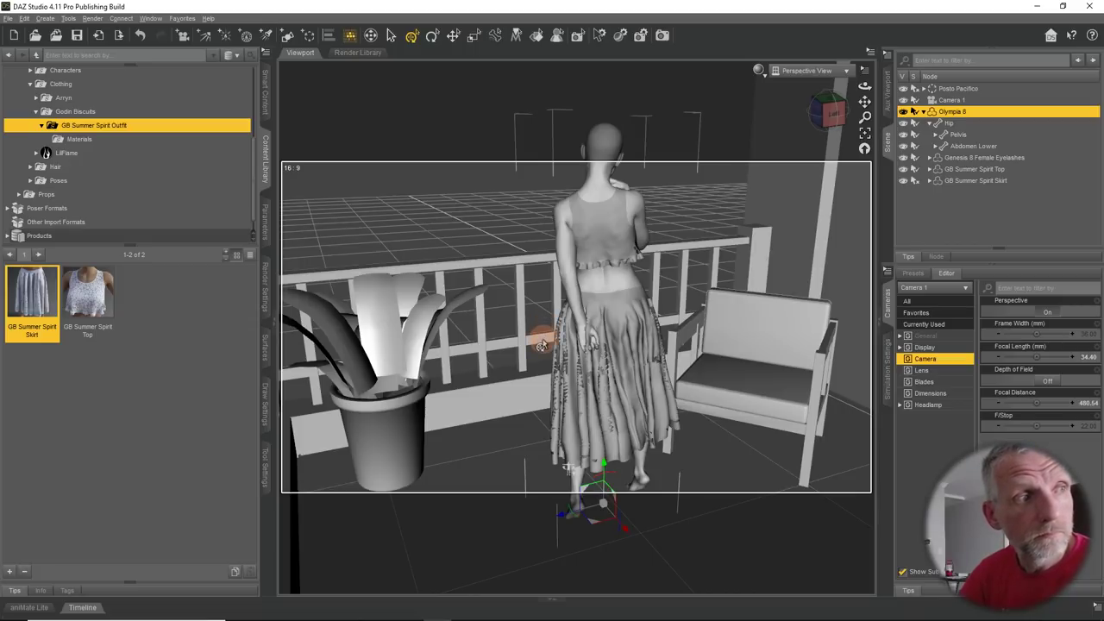
pyautogui.moveTo(542, 339); pyautogui.dragTo(622, 270)
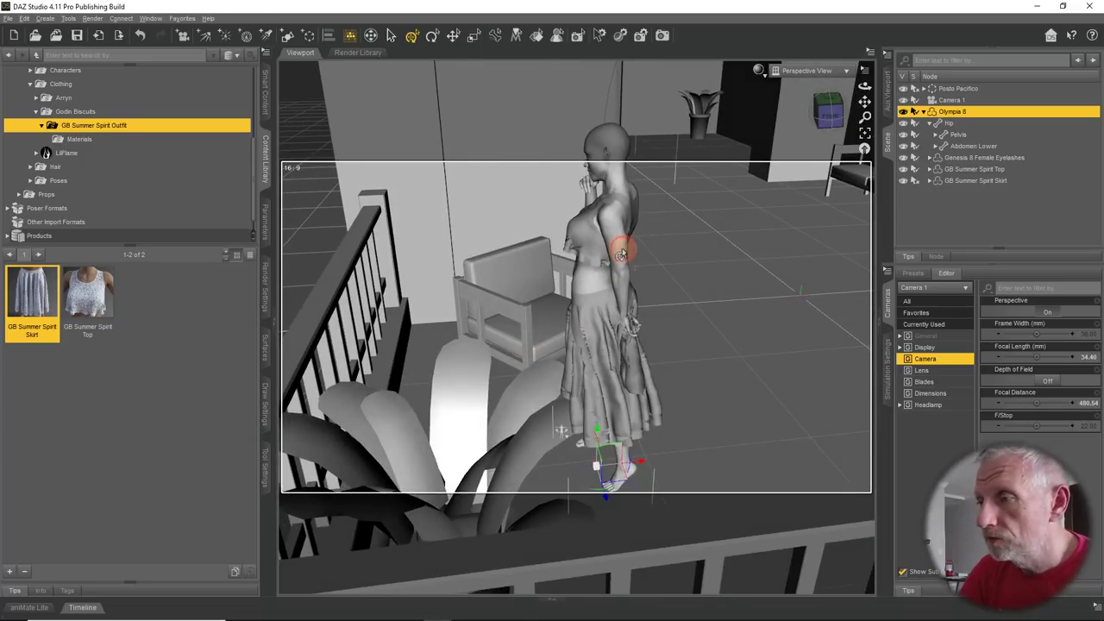
# Rotate the Left Shoulder Bend until Olympia 8's left arm hangs at her side
pyautogui.click(622, 270)
pyautogui.moveTo(705, 311); pyautogui.dragTo(703, 309)
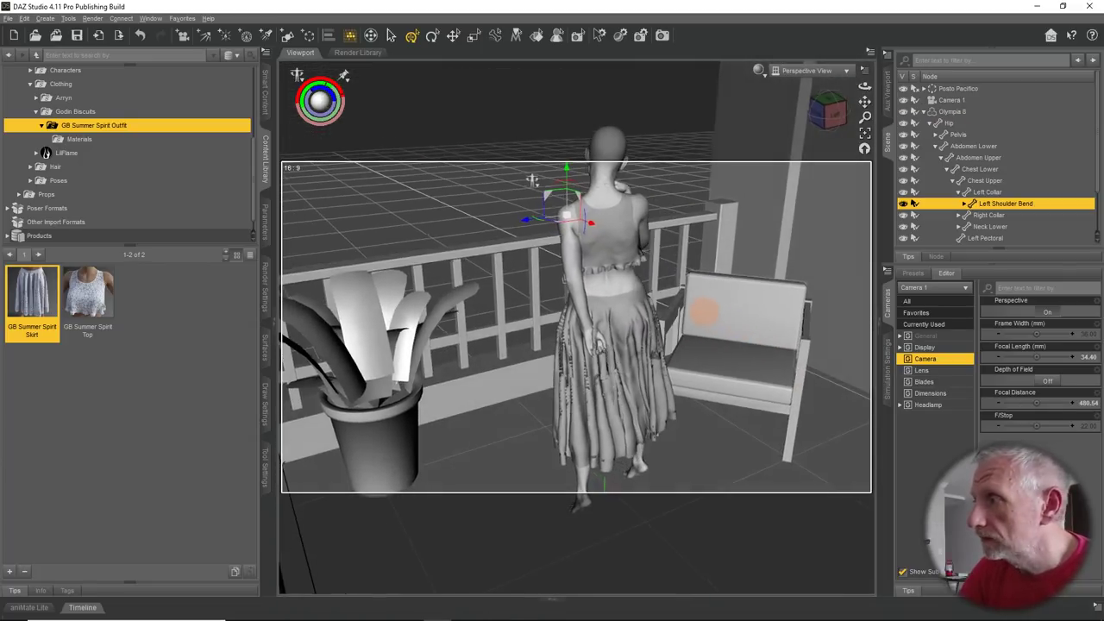
pyautogui.click(1006, 204)
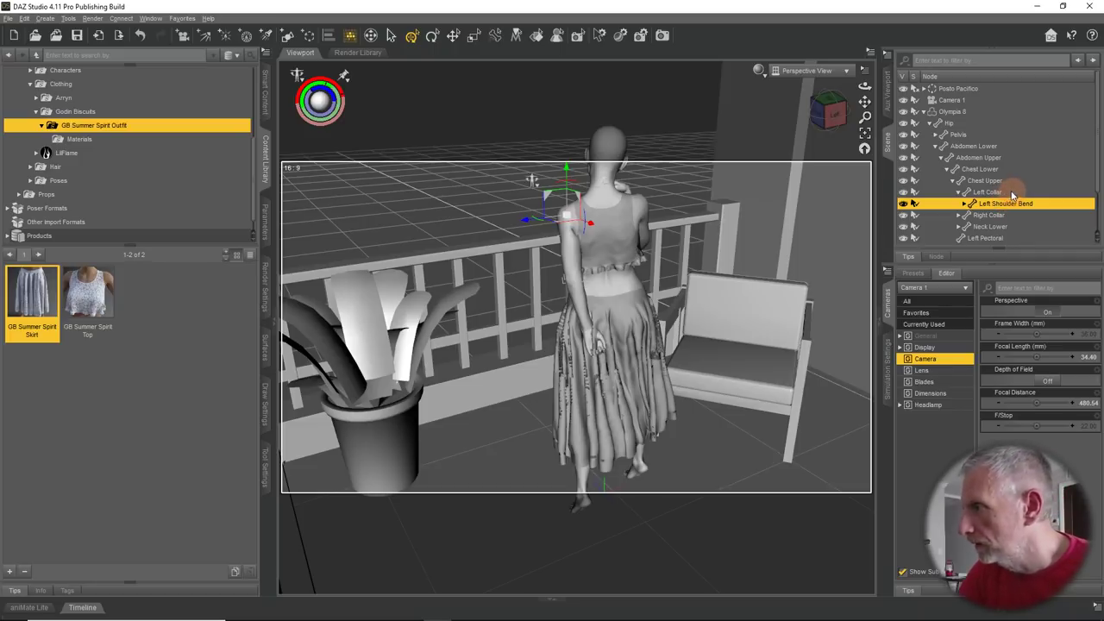
pyautogui.click(963, 203)
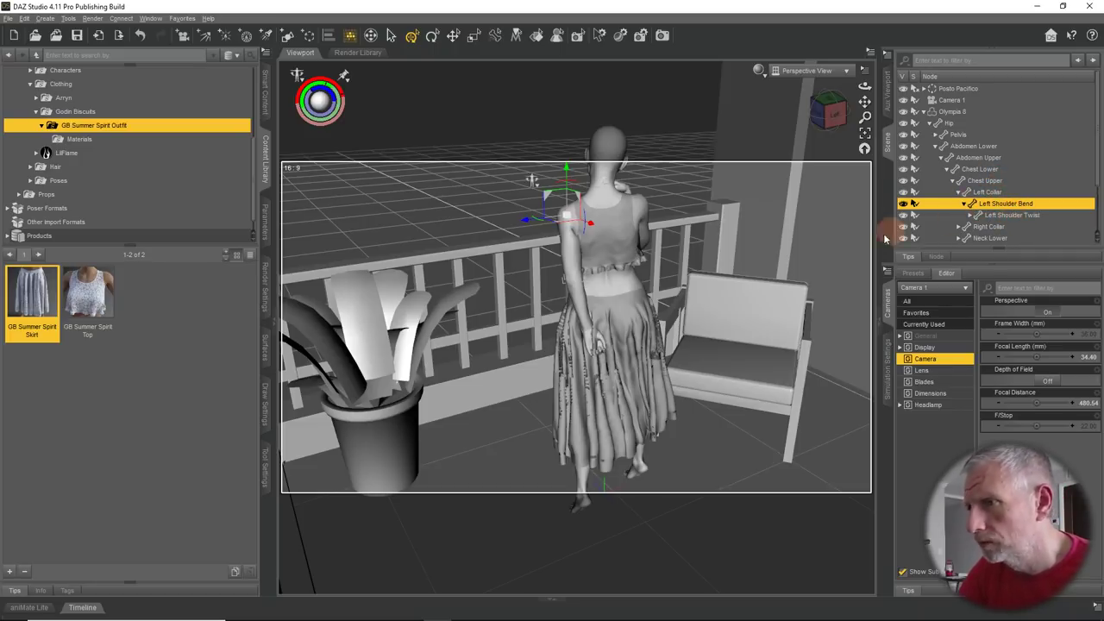
pyautogui.scroll(3, 634, 250)
pyautogui.scroll(1, 634, 250)
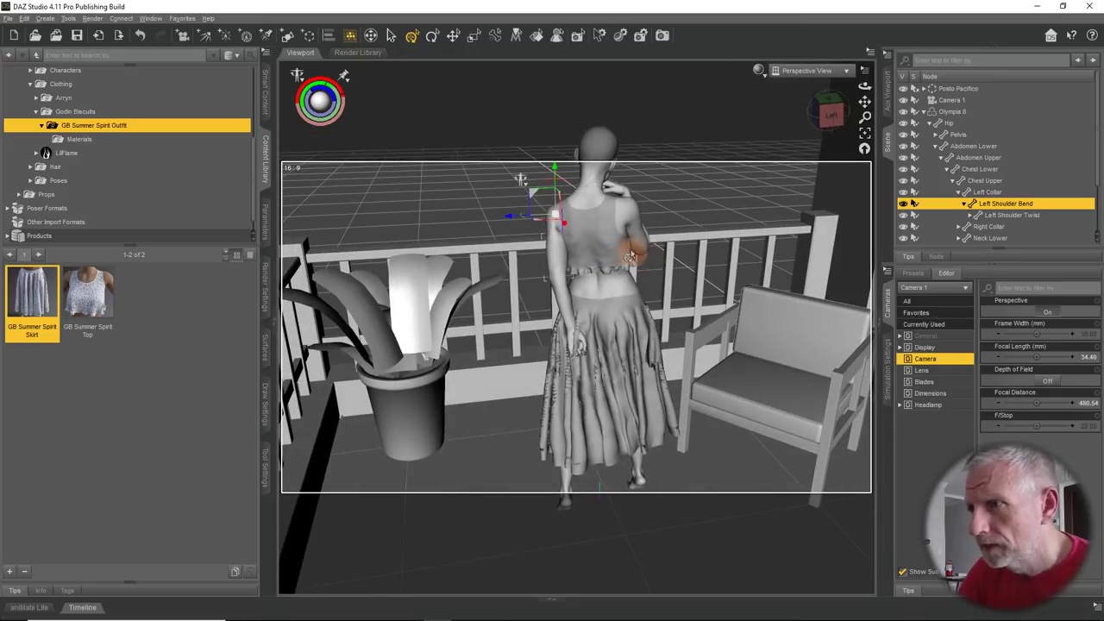
pyautogui.moveTo(563, 188); pyautogui.dragTo(572, 186)
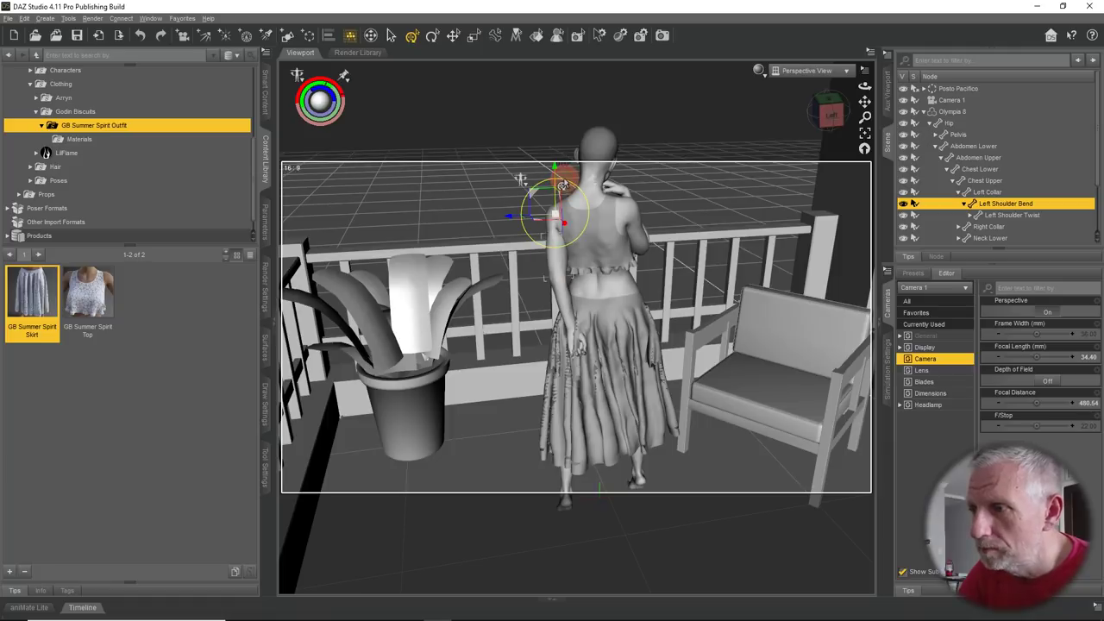
pyautogui.moveTo(562, 185); pyautogui.dragTo(686, 180)
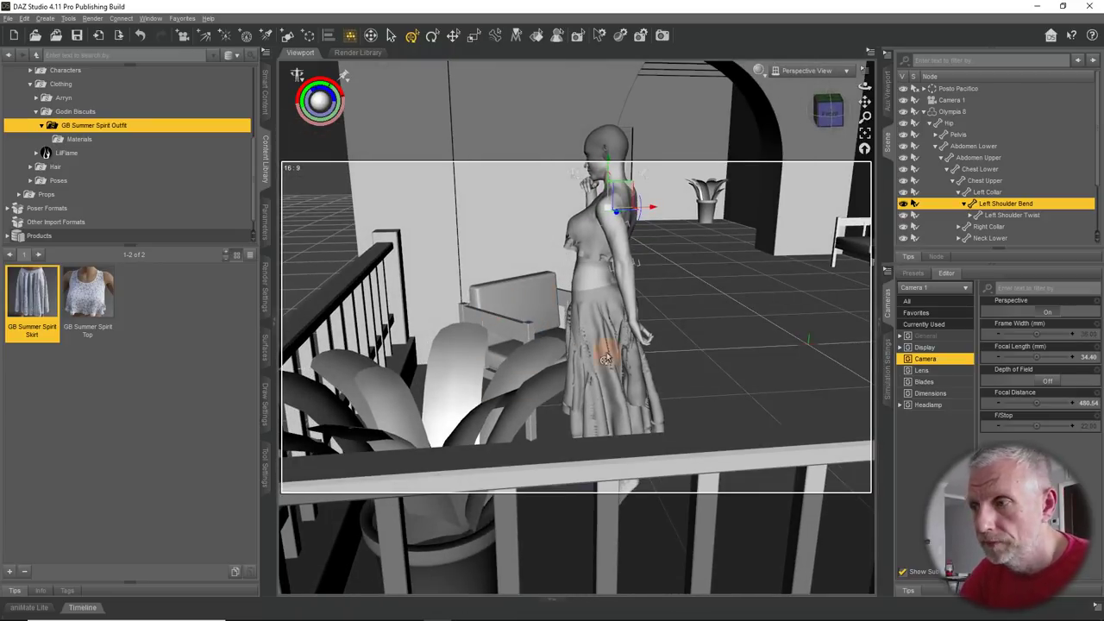
# Reselect the whole Olympia 8 figure, collapse her bone hierarchy, and view her from behind
pyautogui.keyDown('alt'); pyautogui.moveTo(609, 353); pyautogui.dragTo(631, 313); pyautogui.keyUp('alt')
pyautogui.click(948, 112)
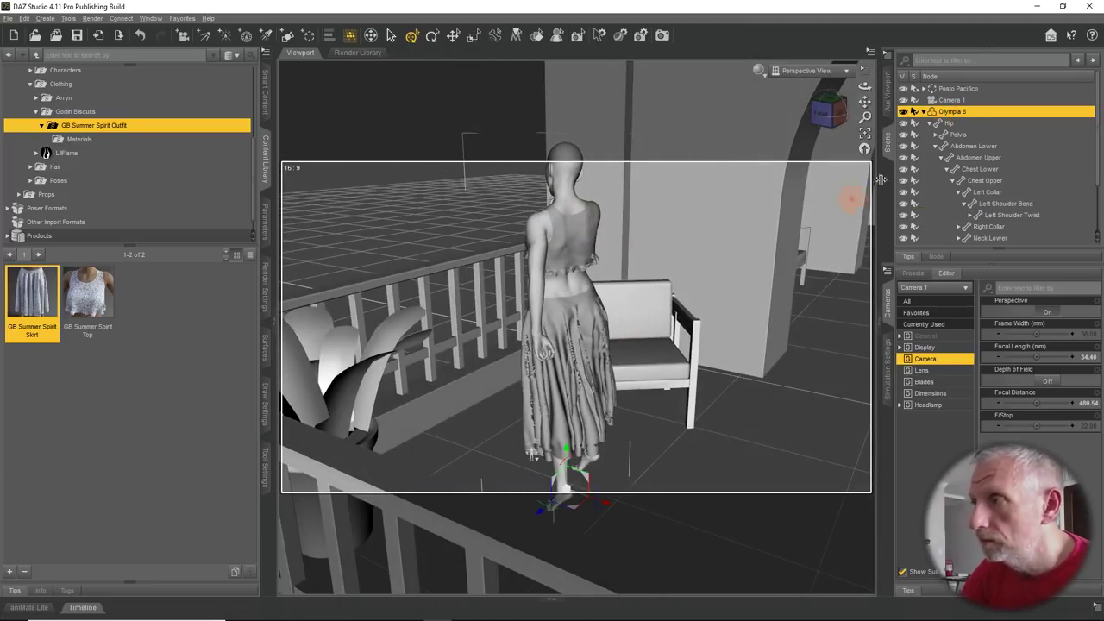
pyautogui.click(924, 112)
pyautogui.keyDown('alt'); pyautogui.moveTo(707, 333); pyautogui.dragTo(707, 337); pyautogui.keyUp('alt')
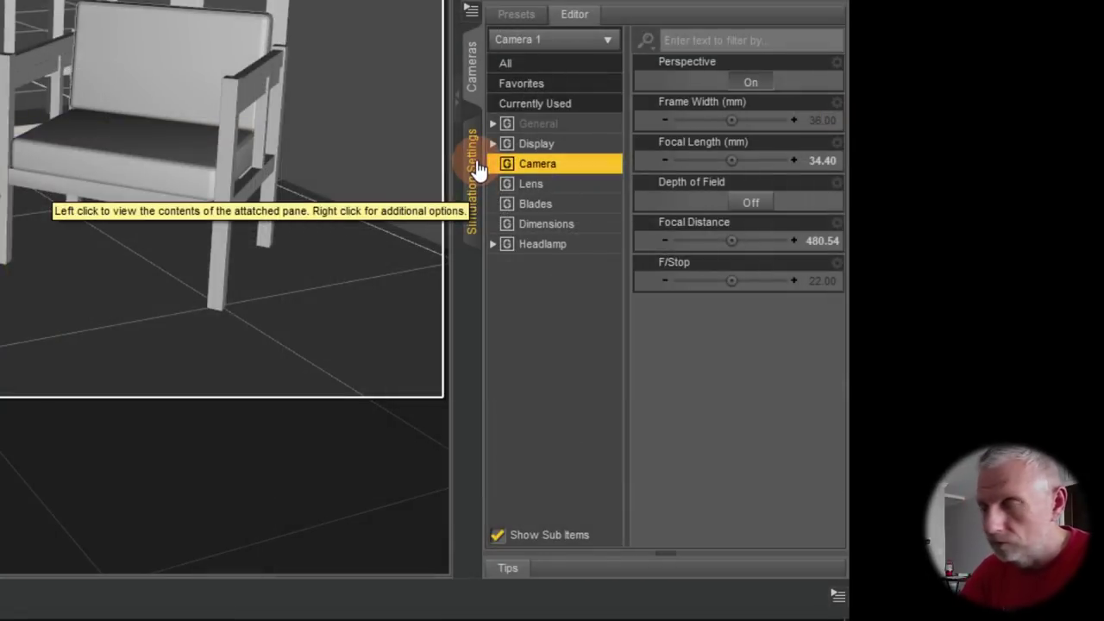
# Open the dForce Simulation Settings pane and select the GB Summer Spirit Skirt
pyautogui.click(473, 180)
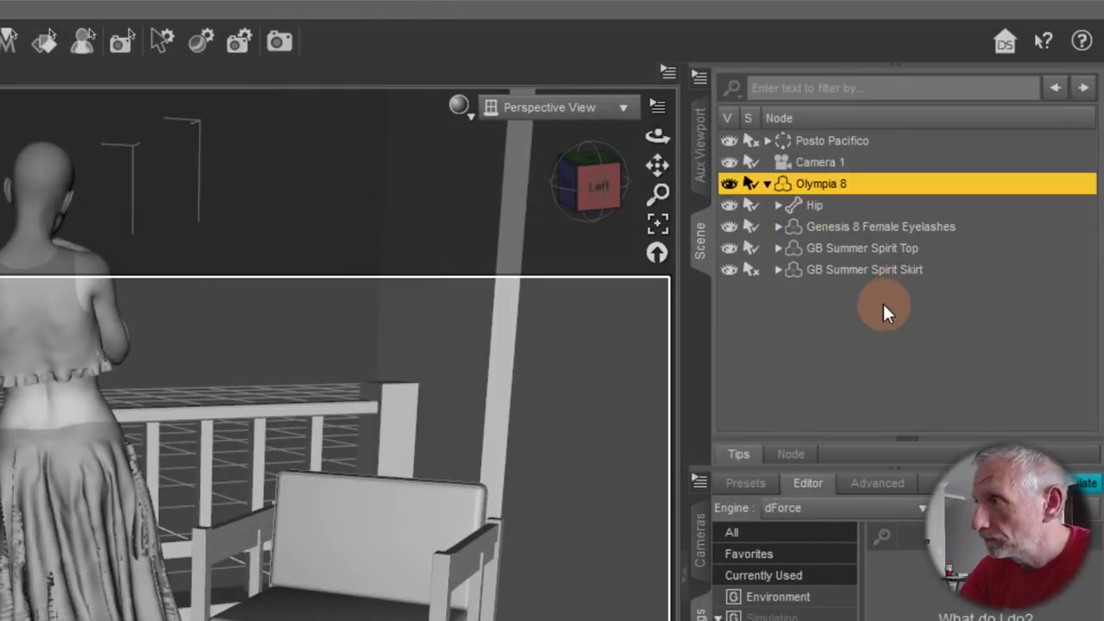
pyautogui.click(840, 268)
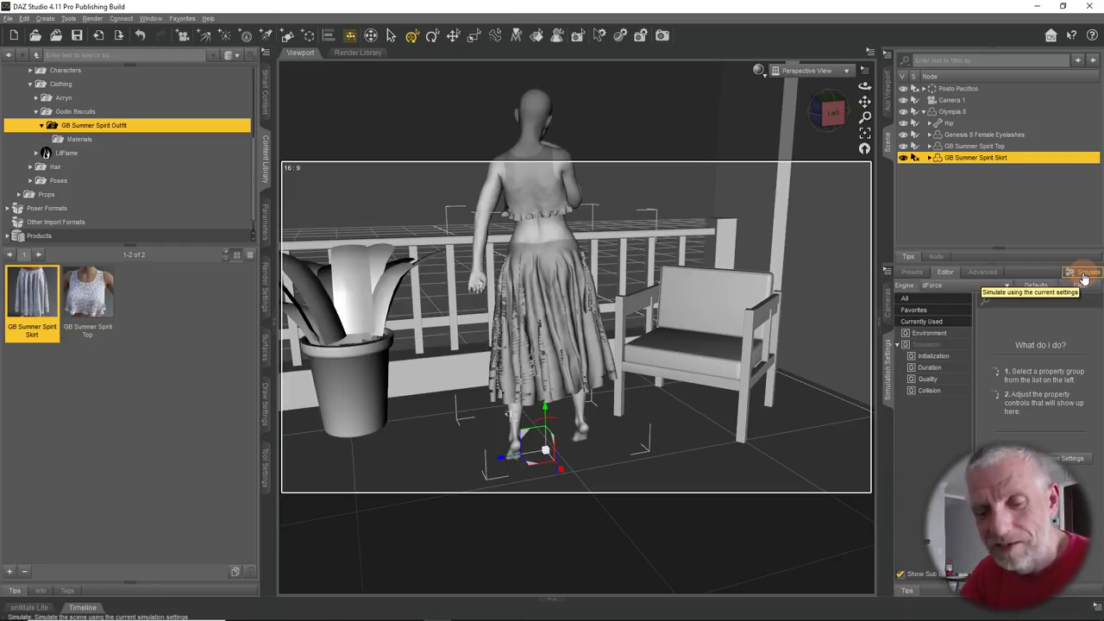
# Save the scene with Save As Scene under the name 'Posto Pacifico Cast'
pyautogui.click(8, 18)
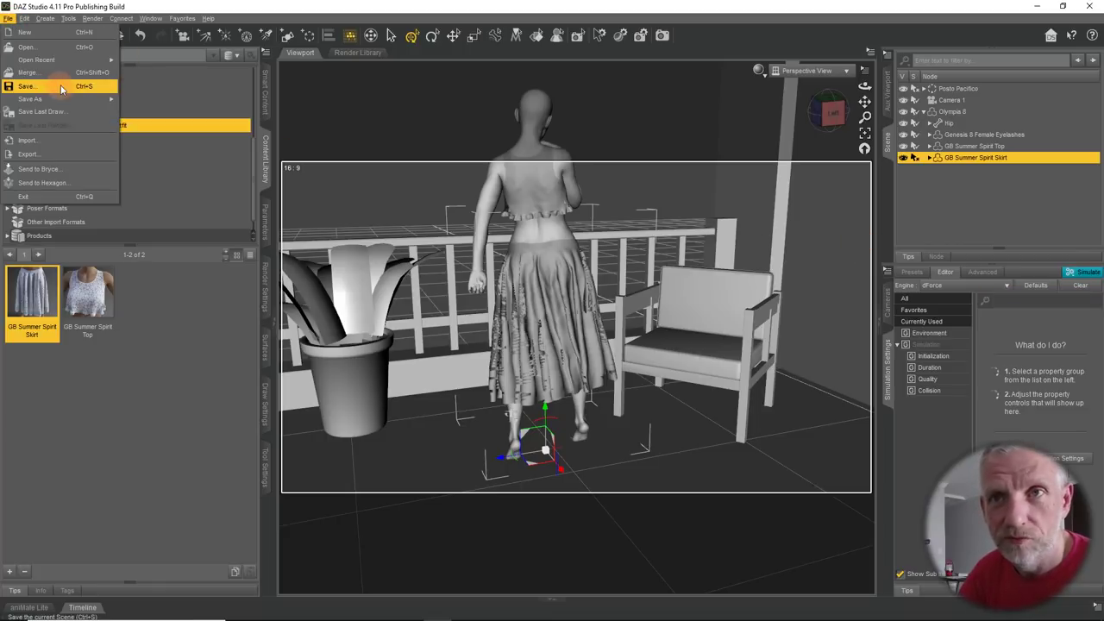
pyautogui.moveTo(94, 99)
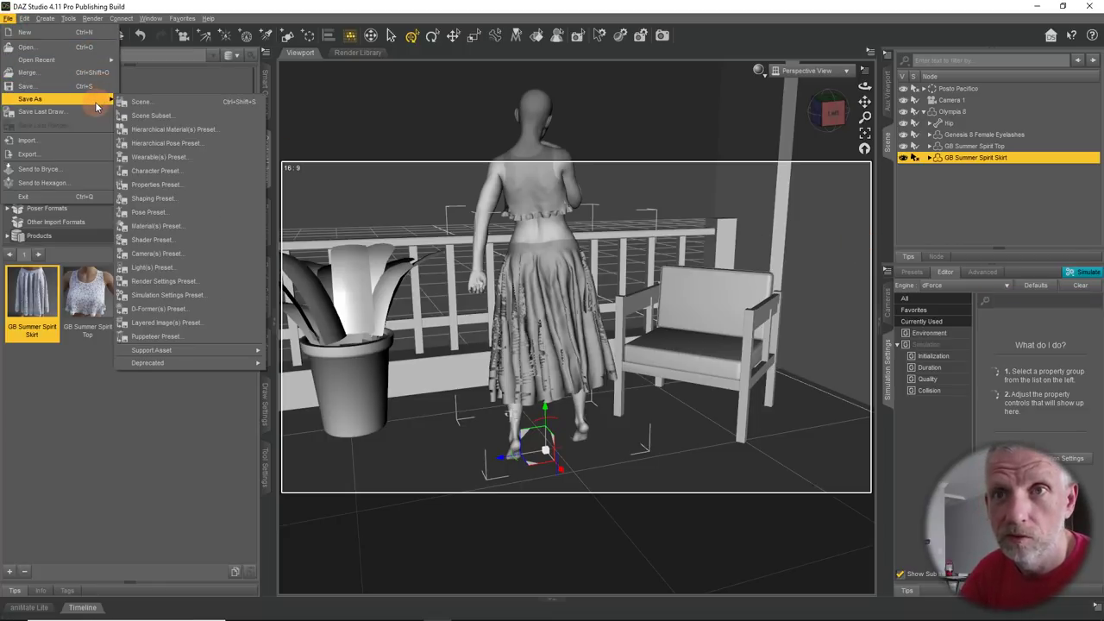
pyautogui.click(130, 104)
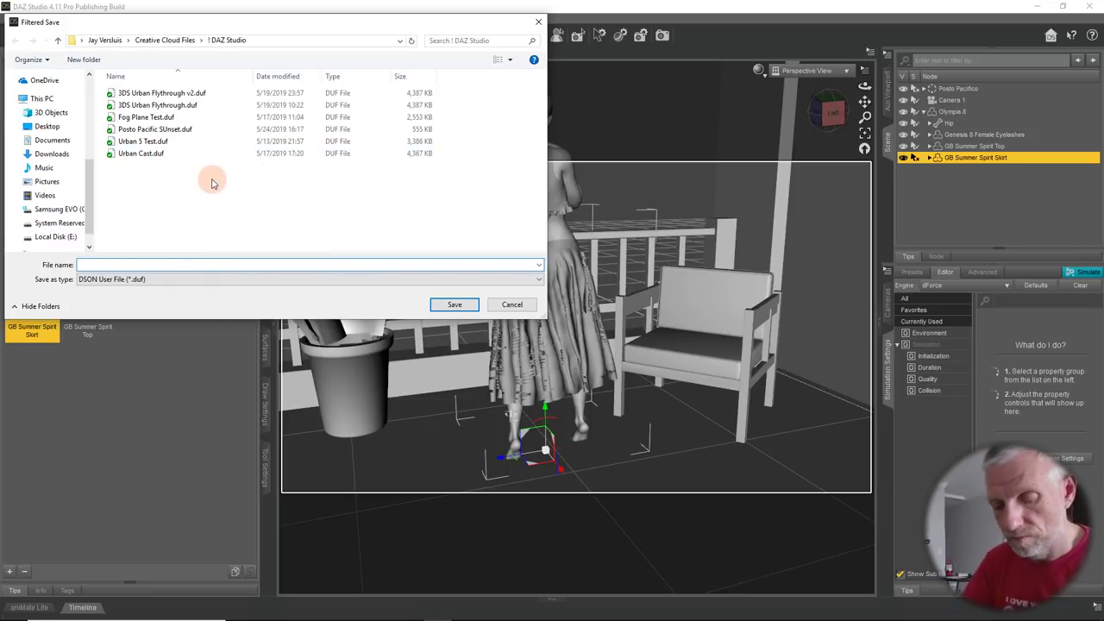
pyautogui.write('Posto Paci')
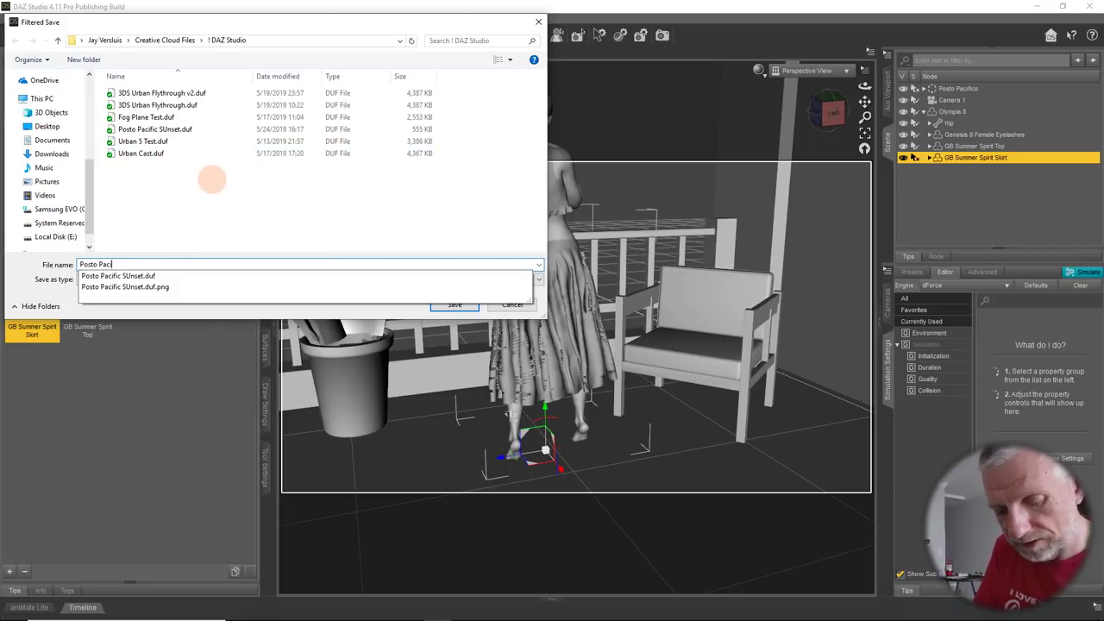
pyautogui.write('fico Cast')
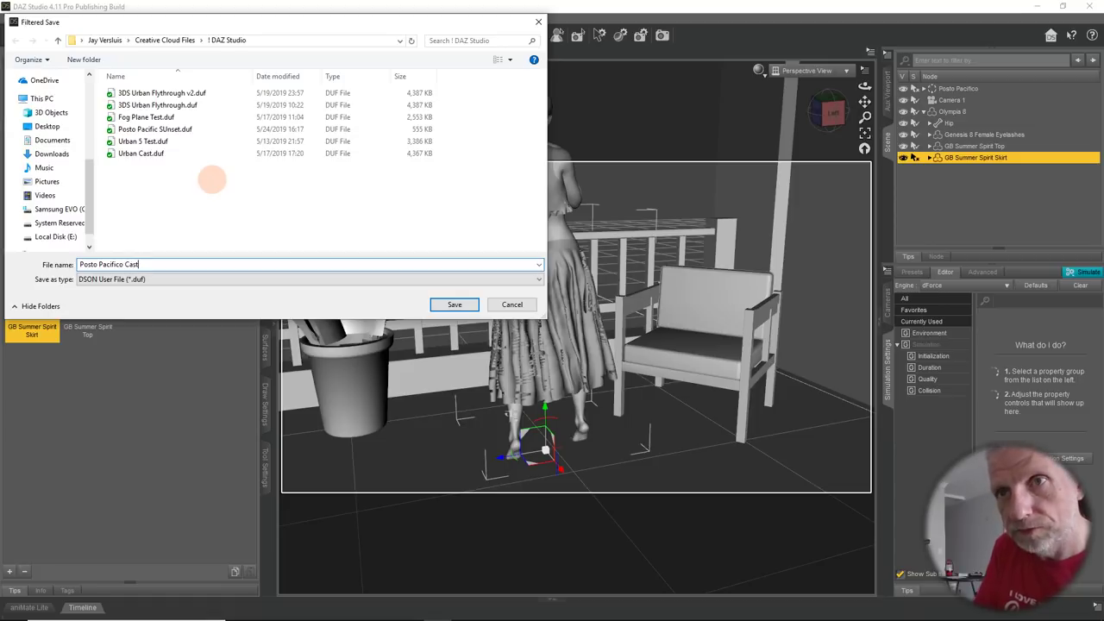
pyautogui.press('Return')
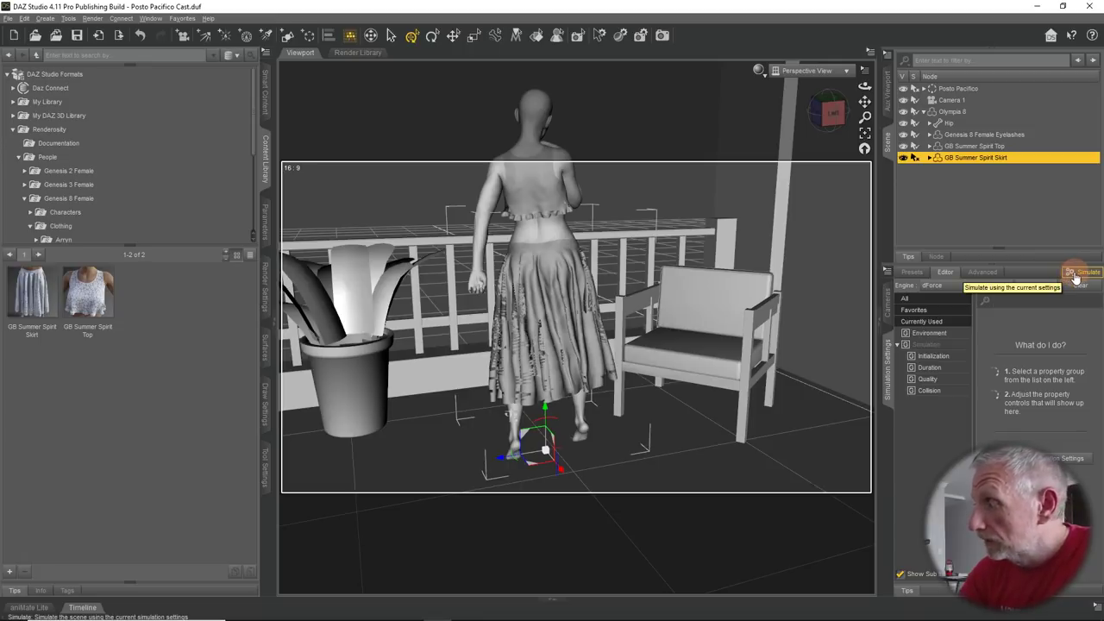
# Run the dForce simulation so the skirt drapes over Olympia 8's new pose
pyautogui.click(1069, 274)
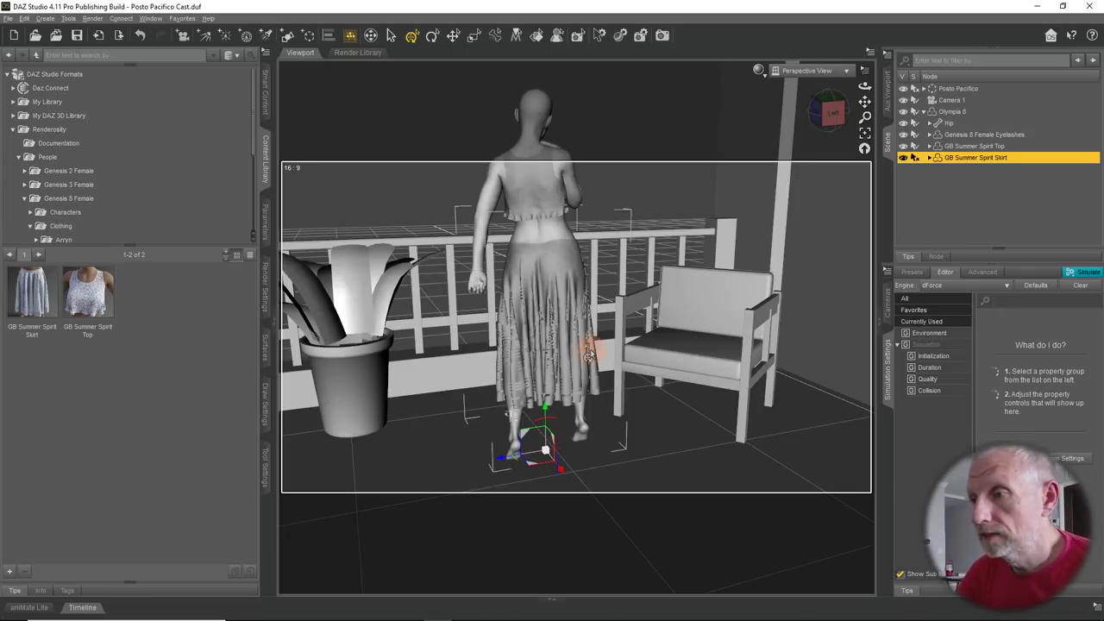
# Orbit and zoom around the skirt to inspect its drape from front and back
pyautogui.keyDown('alt'); pyautogui.moveTo(560, 332); pyautogui.dragTo(503, 353); pyautogui.keyUp('alt')
pyautogui.scroll(6, 556, 335)
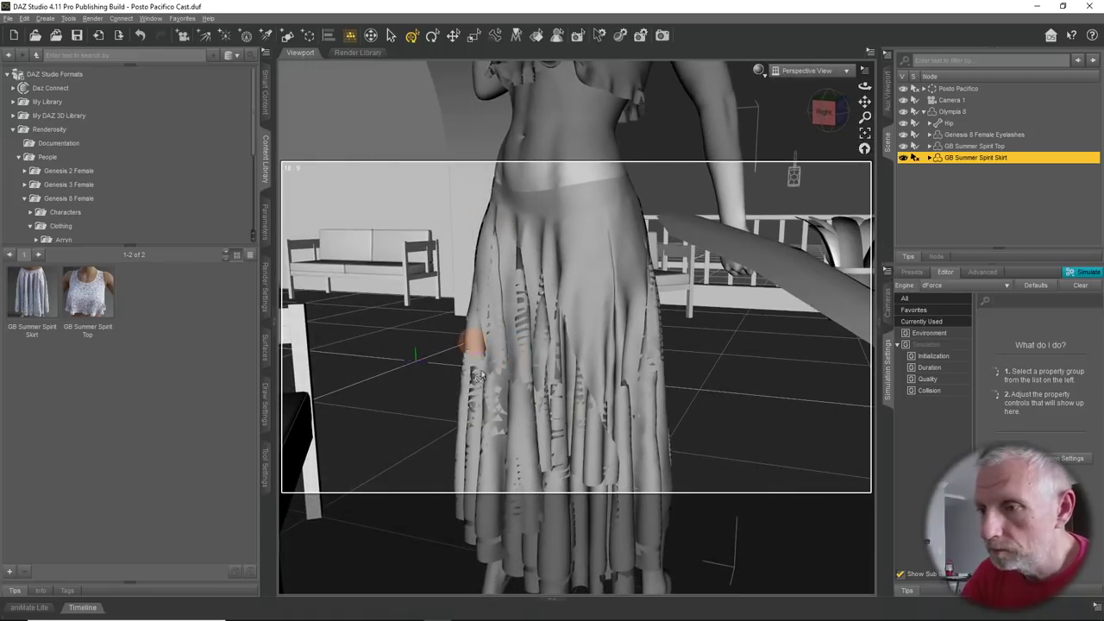
pyautogui.keyDown('alt'); pyautogui.moveTo(606, 356); pyautogui.dragTo(514, 484); pyautogui.keyUp('alt')
pyautogui.scroll(-6, 514, 484)
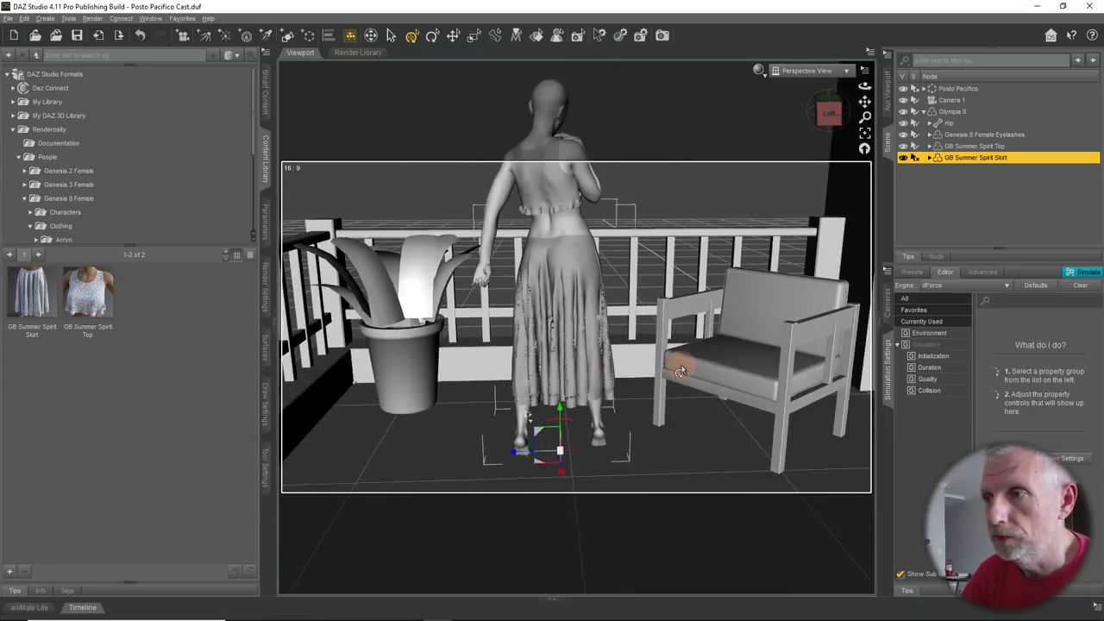
pyautogui.keyDown('alt'); pyautogui.moveTo(663, 378); pyautogui.dragTo(690, 371); pyautogui.keyUp('alt')
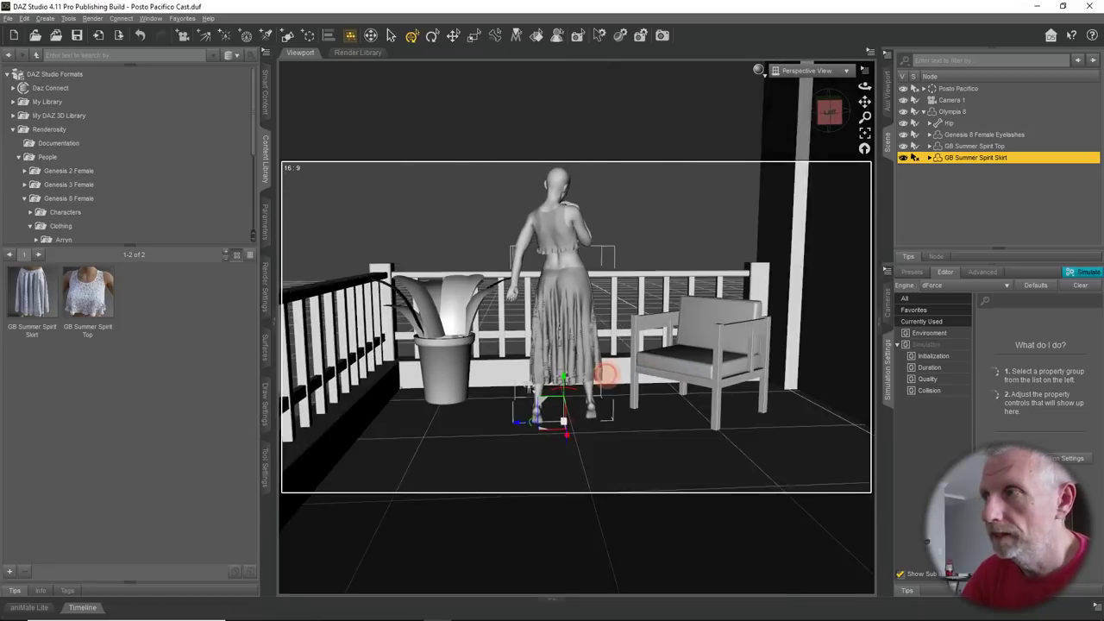
# Look through Camera 1 and frame Olympia 8 at the balcony railing, with the skirt deselected
pyautogui.click(807, 70)
pyautogui.click(838, 168)
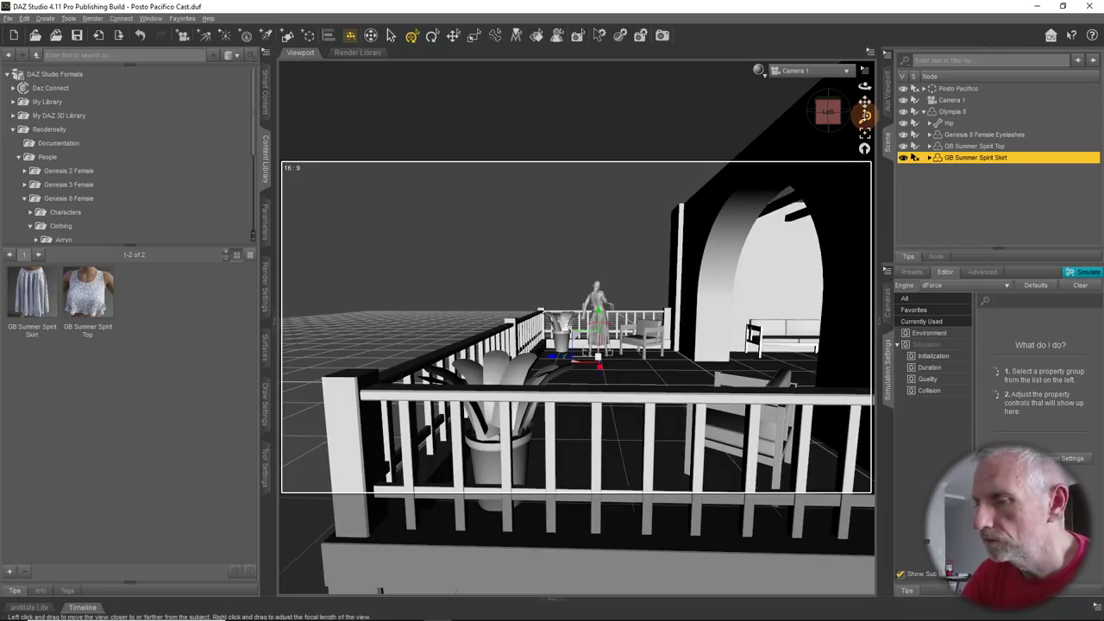
pyautogui.moveTo(865, 115); pyautogui.dragTo(864, 112)
pyautogui.moveTo(610, 160); pyautogui.dragTo(604, 249)
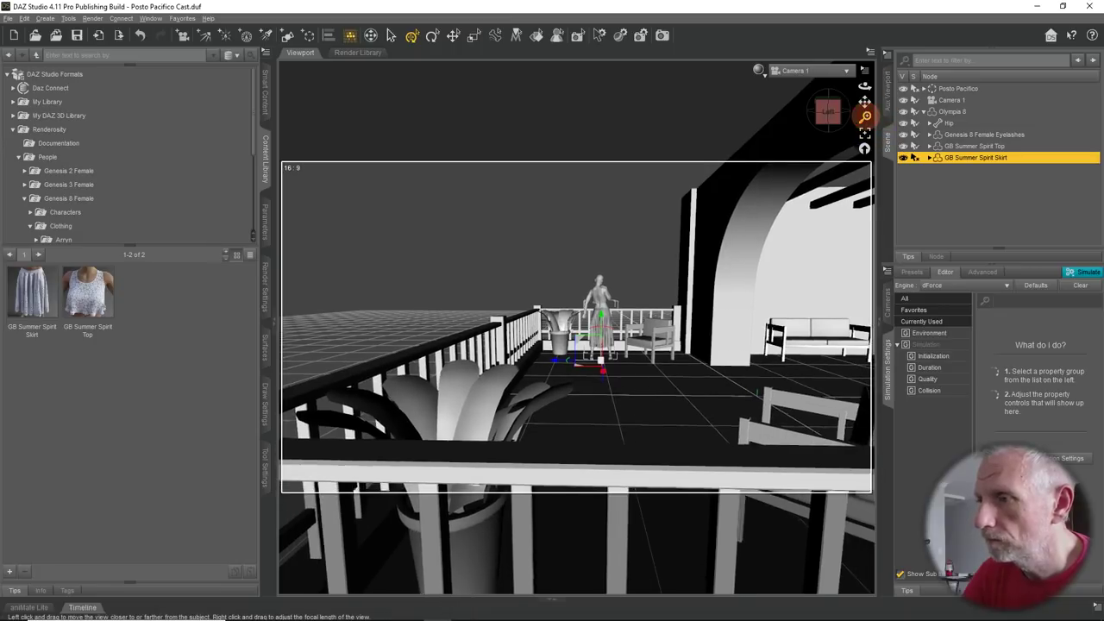
pyautogui.moveTo(864, 116); pyautogui.dragTo(865, 115)
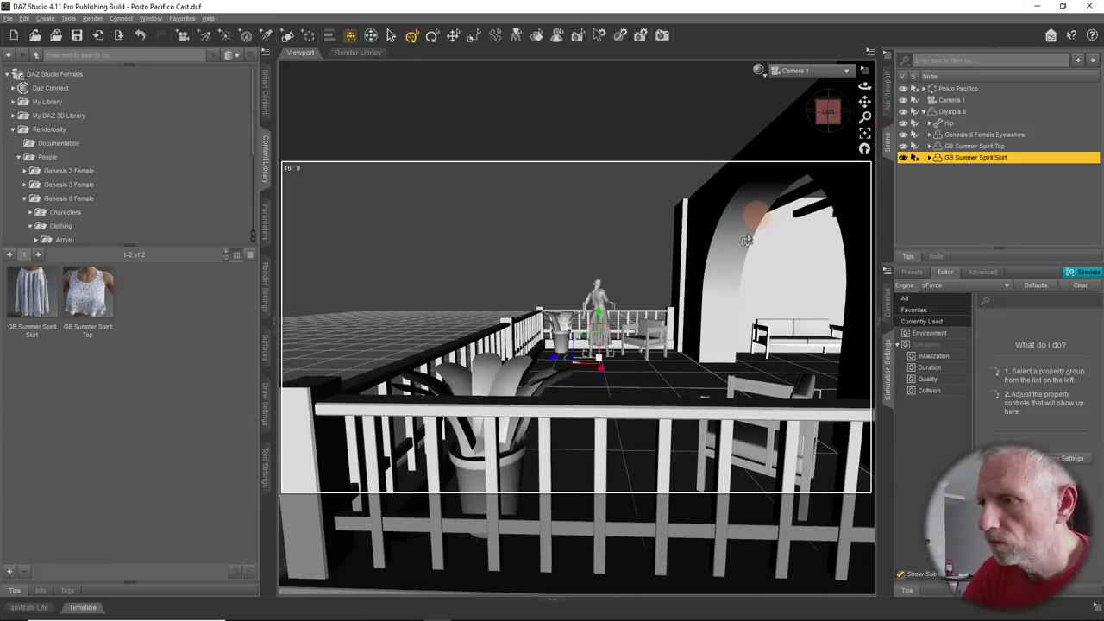
pyautogui.moveTo(747, 241); pyautogui.dragTo(684, 239)
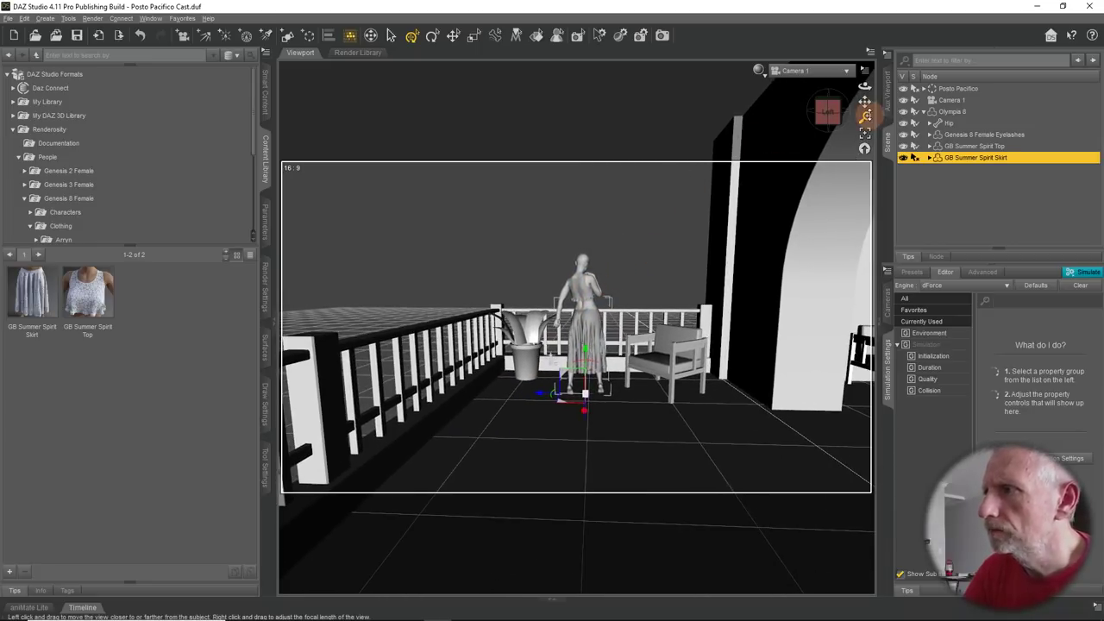
pyautogui.moveTo(865, 115); pyautogui.dragTo(865, 121)
pyautogui.hotkey('ctrl', 'shift', 'a')
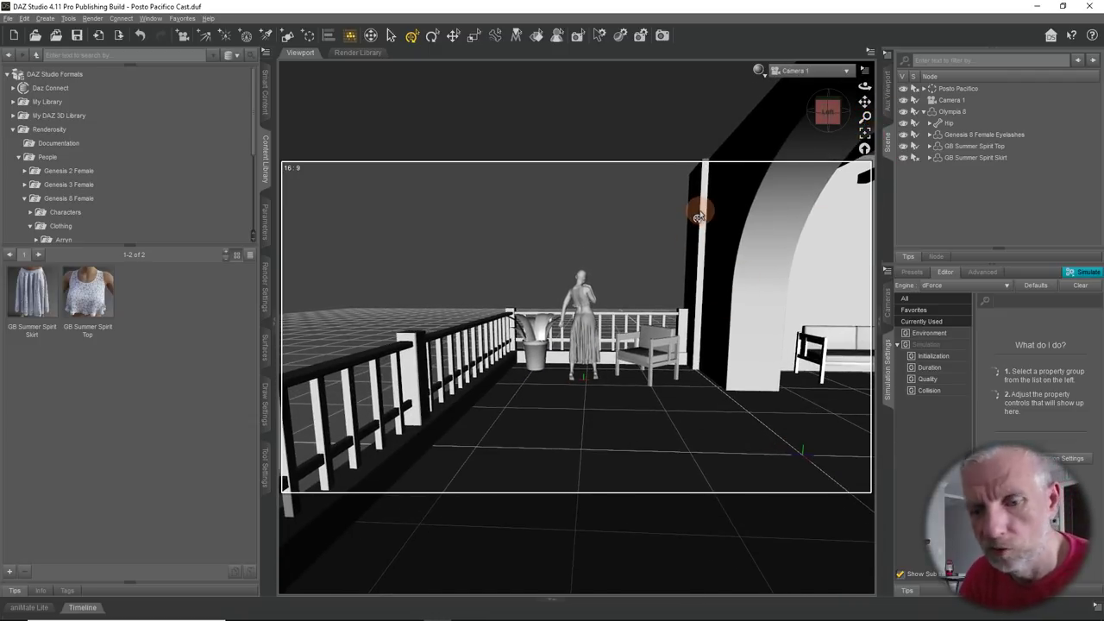
pyautogui.moveTo(610, 236); pyautogui.dragTo(776, 95)
# Switch the viewport to the Iray preview and set Camera 1's Headlamp Mode to Off
pyautogui.click(759, 70)
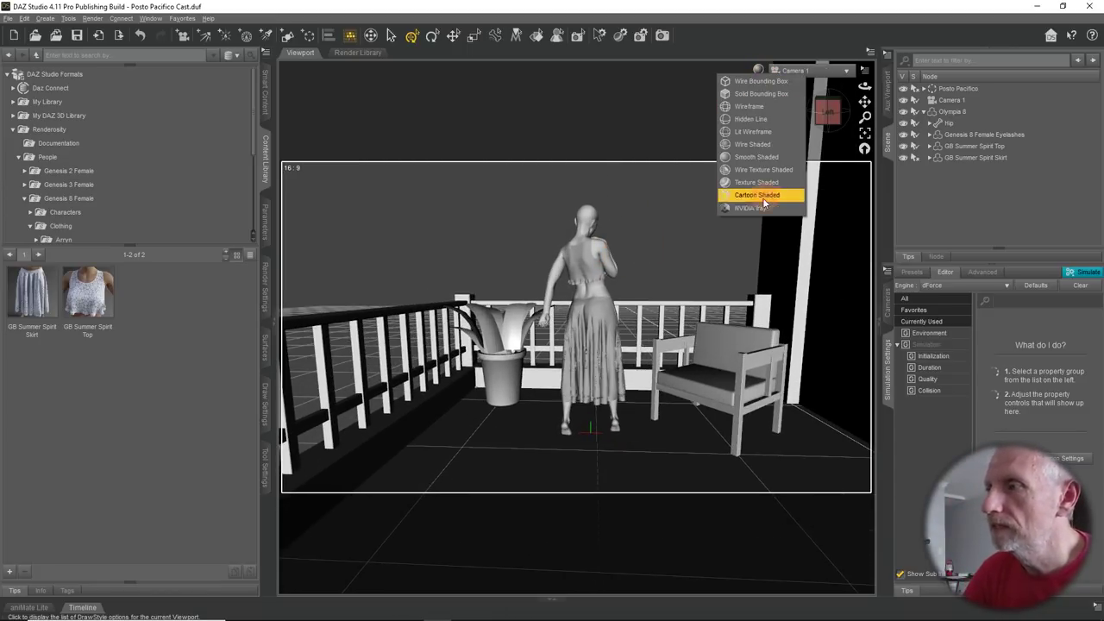
pyautogui.click(763, 205)
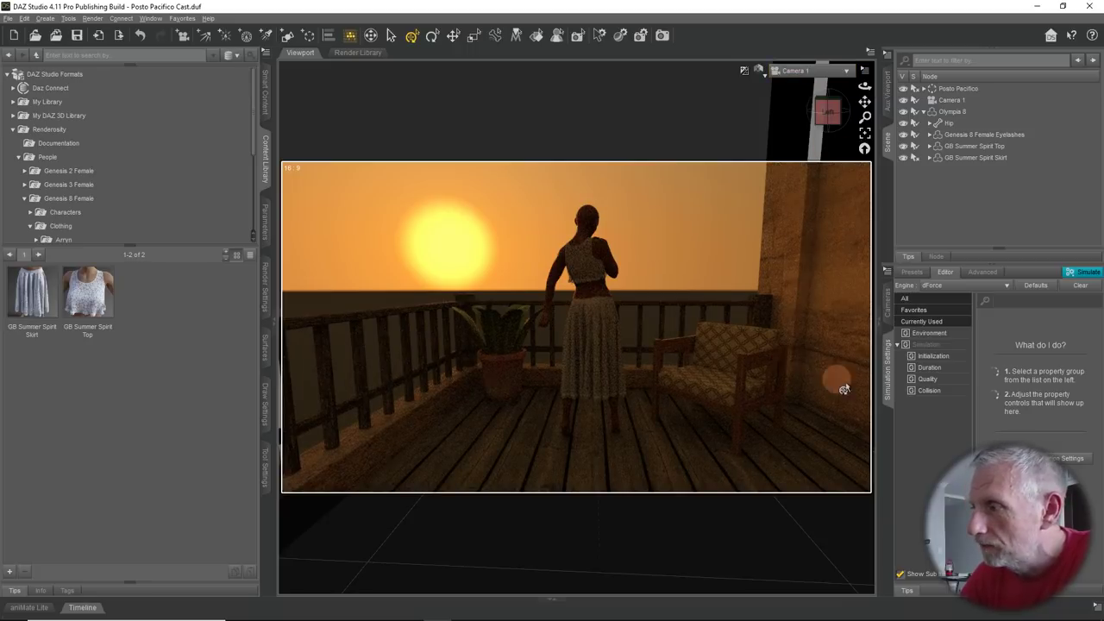
pyautogui.click(888, 316)
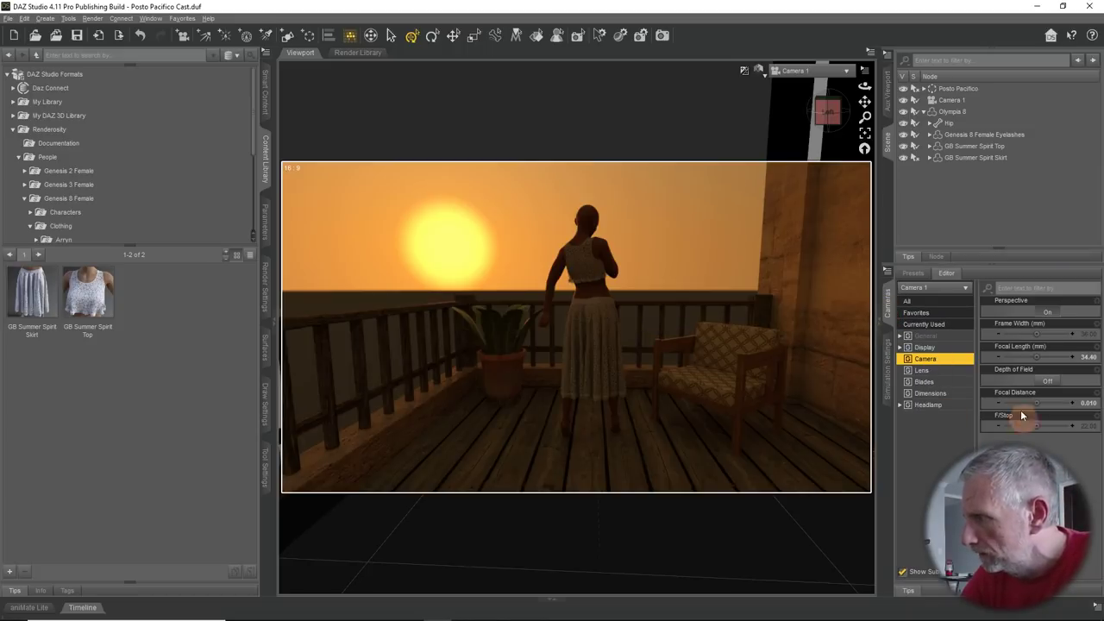
pyautogui.click(942, 409)
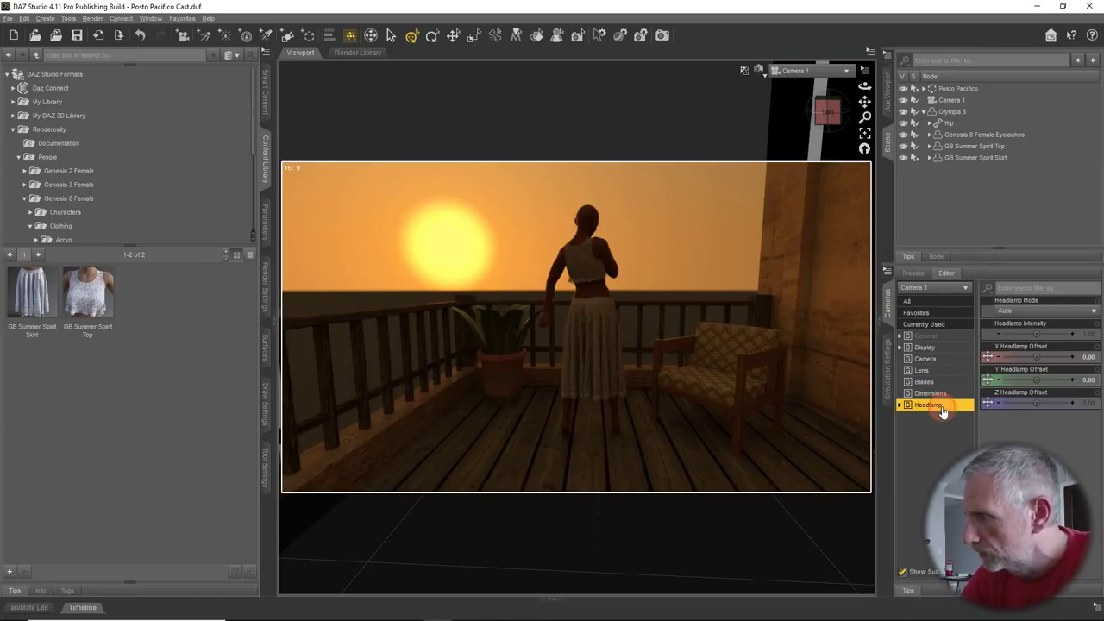
pyautogui.click(1020, 311)
pyautogui.click(1015, 346)
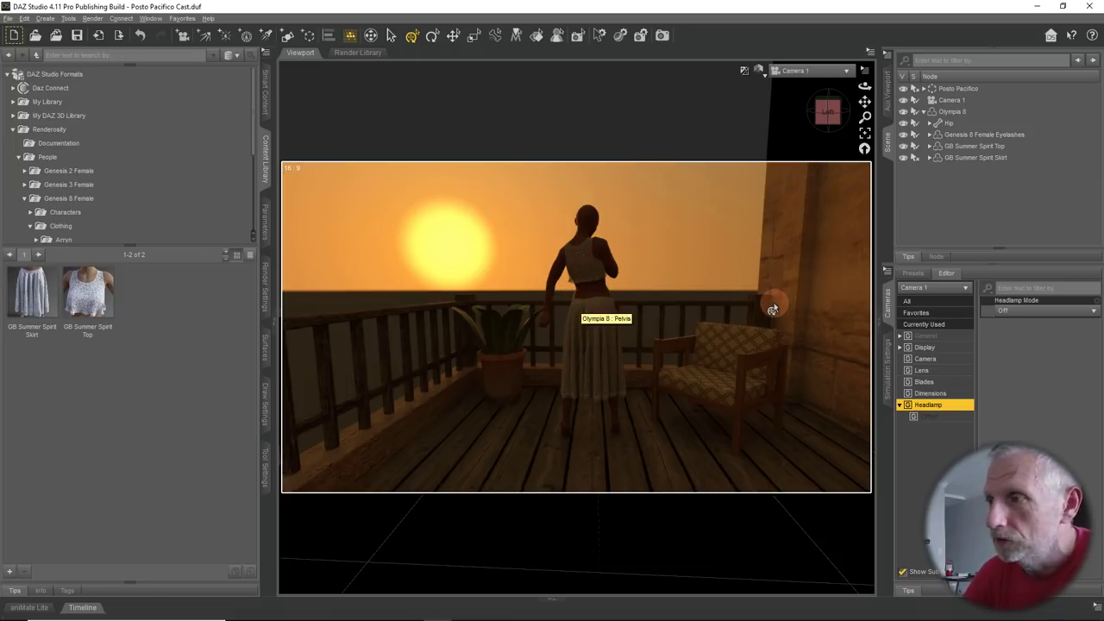
# Zoom the Iray preview in and out to check the sunset-only lighting
pyautogui.scroll(2, 772, 310)
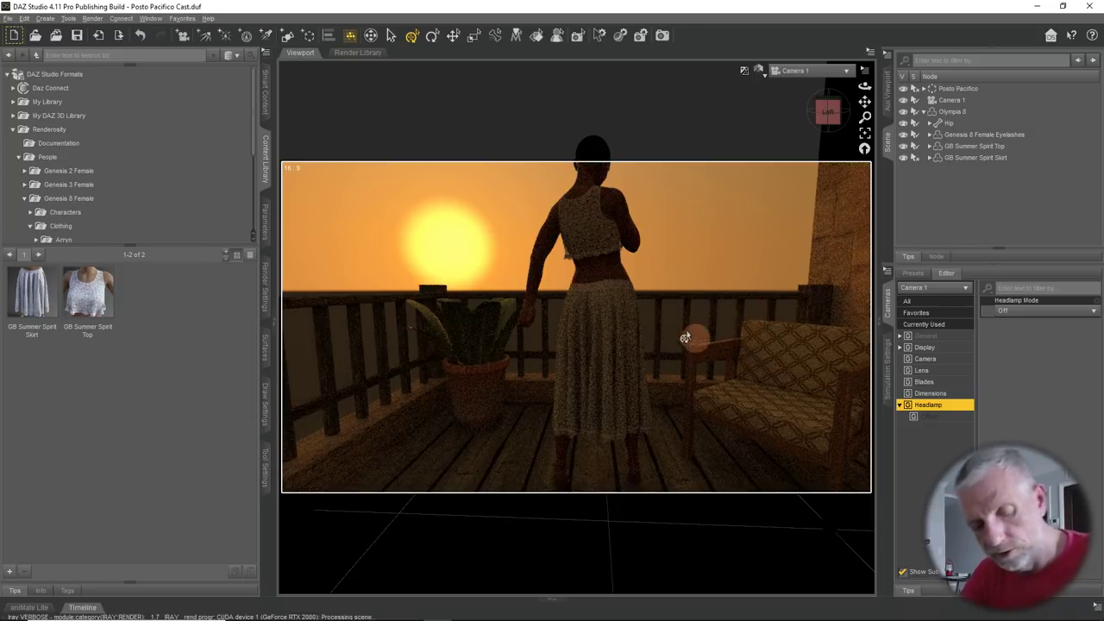
pyautogui.scroll(2, 682, 332)
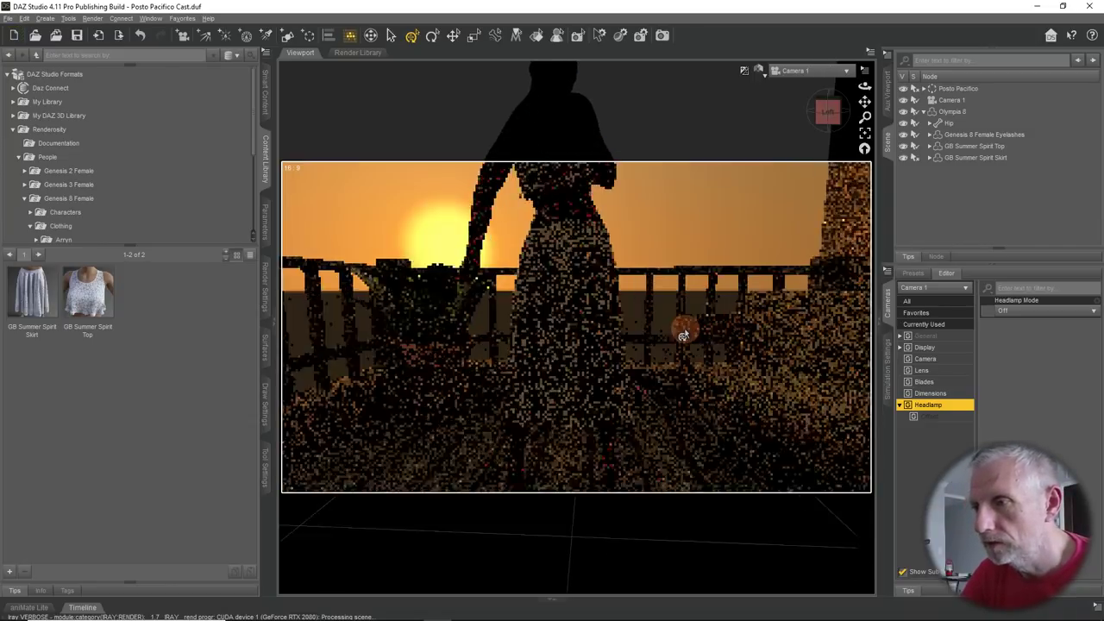
pyautogui.scroll(1, 683, 345)
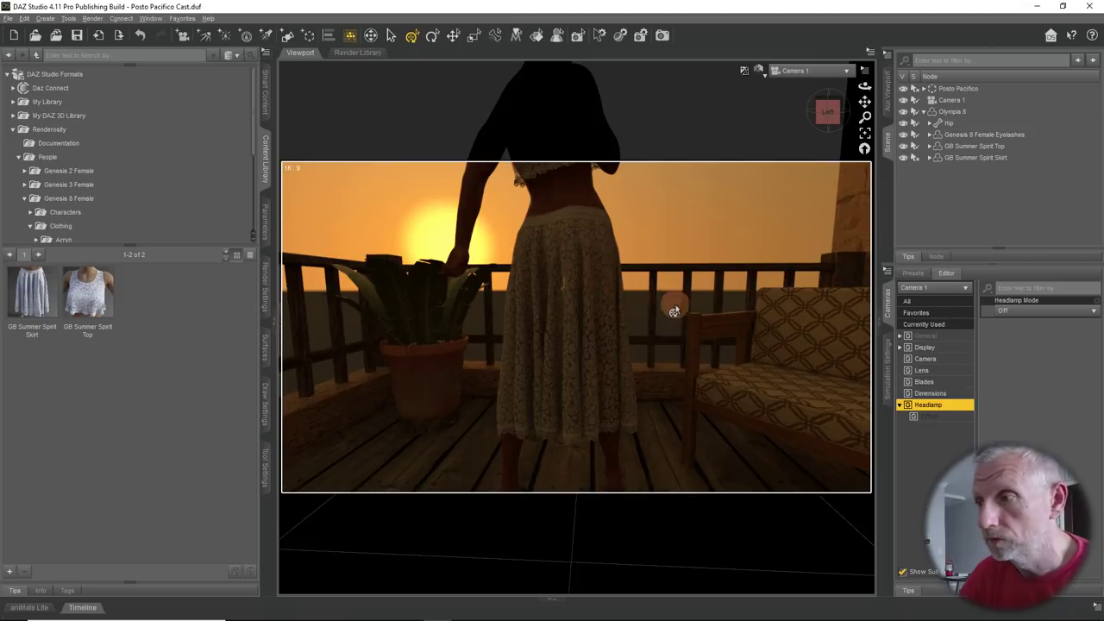
pyautogui.scroll(-5, 676, 312)
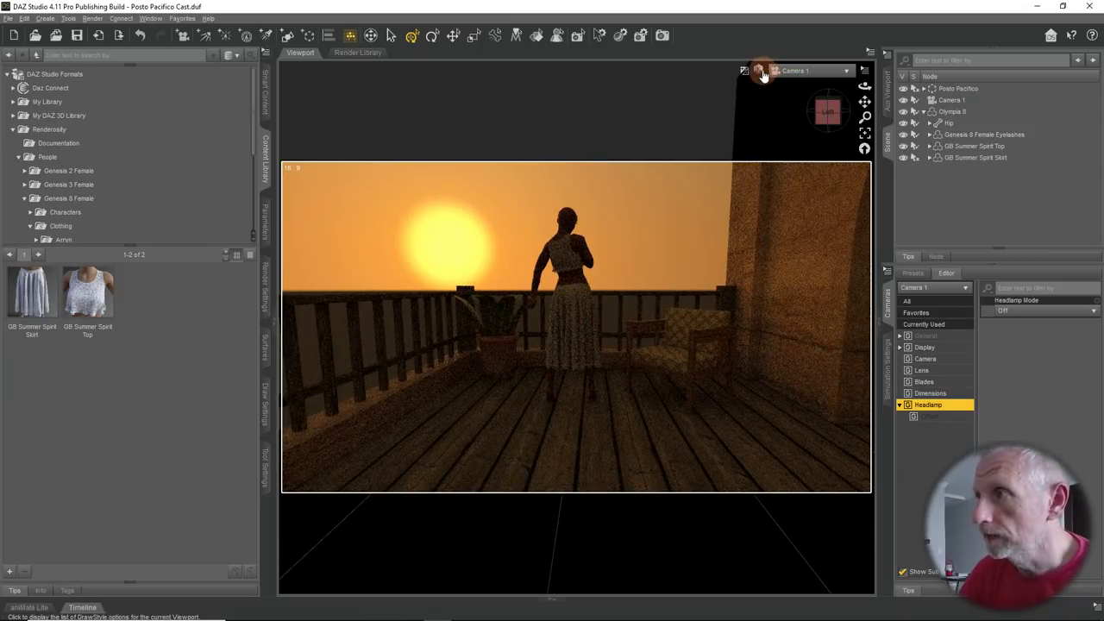
pyautogui.click(758, 70)
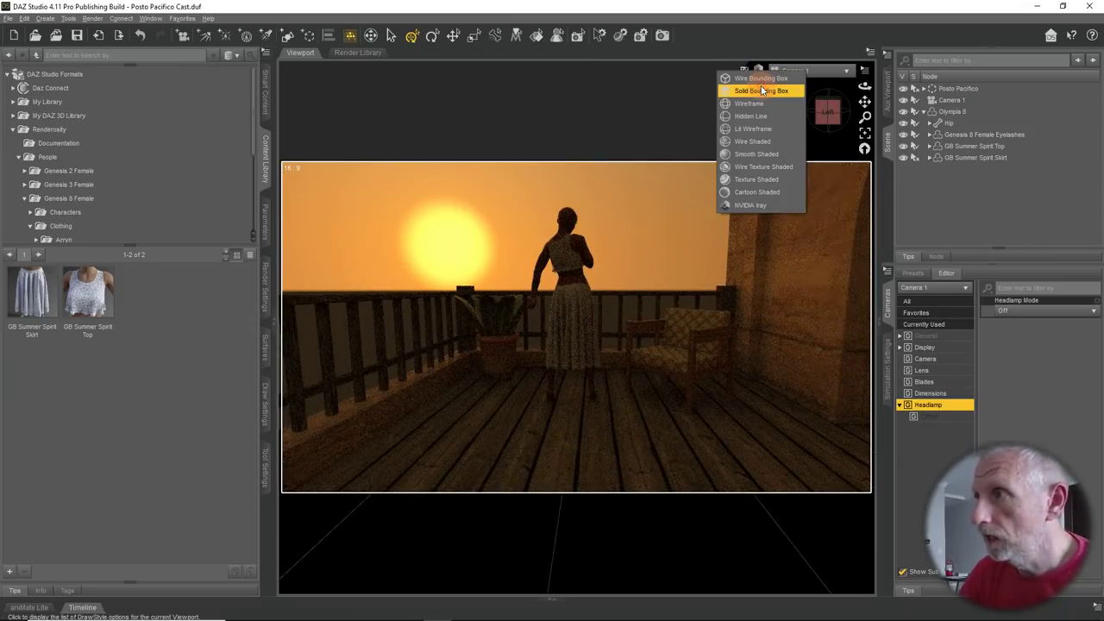
# Set the DrawStyle to Texture Shaded and orbit the figure in Perspective View
pyautogui.click(757, 178)
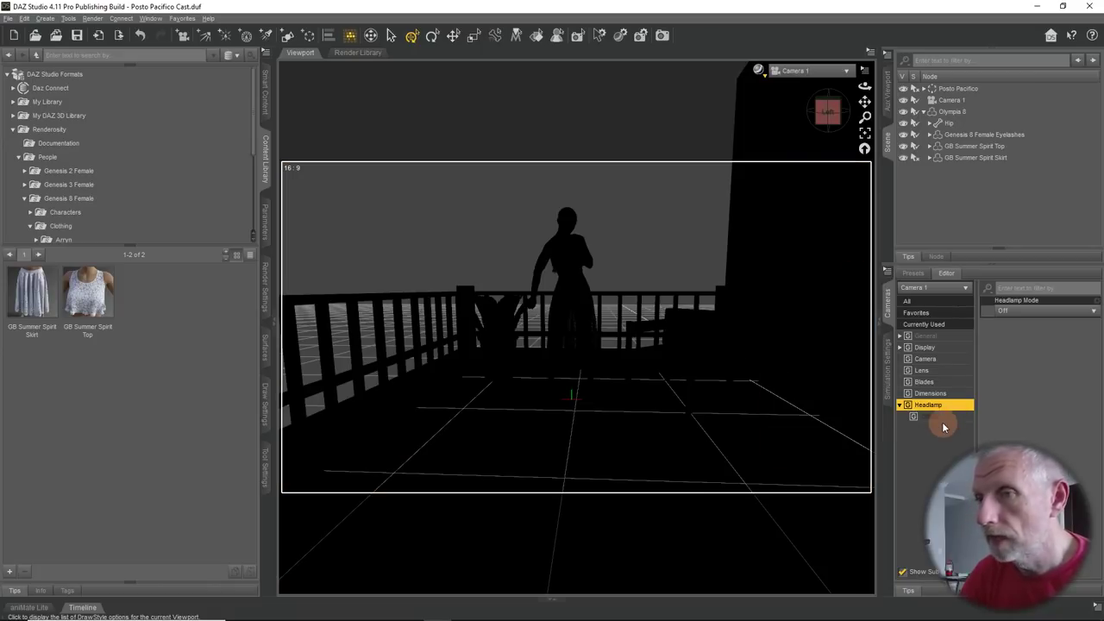
pyautogui.click(810, 71)
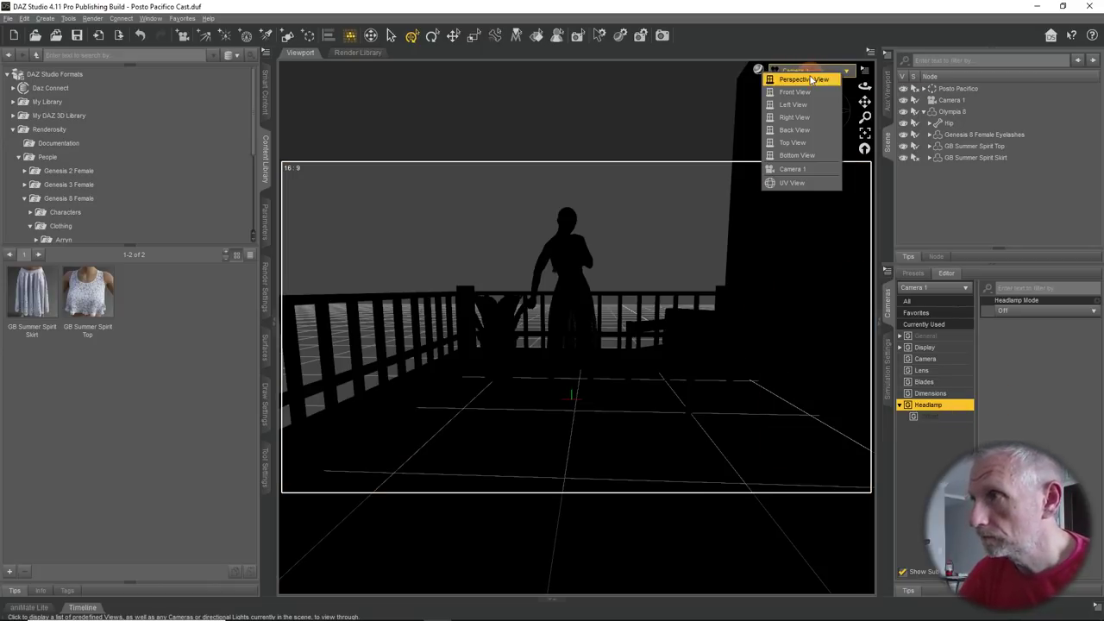
pyautogui.click(807, 79)
pyautogui.moveTo(554, 301)
pyautogui.mouseDown()
pyautogui.moveTo(517, 310)
pyautogui.moveTo(569, 302)
pyautogui.moveTo(552, 301)
pyautogui.mouseUp()
pyautogui.moveTo(552, 412); pyautogui.dragTo(542, 309)
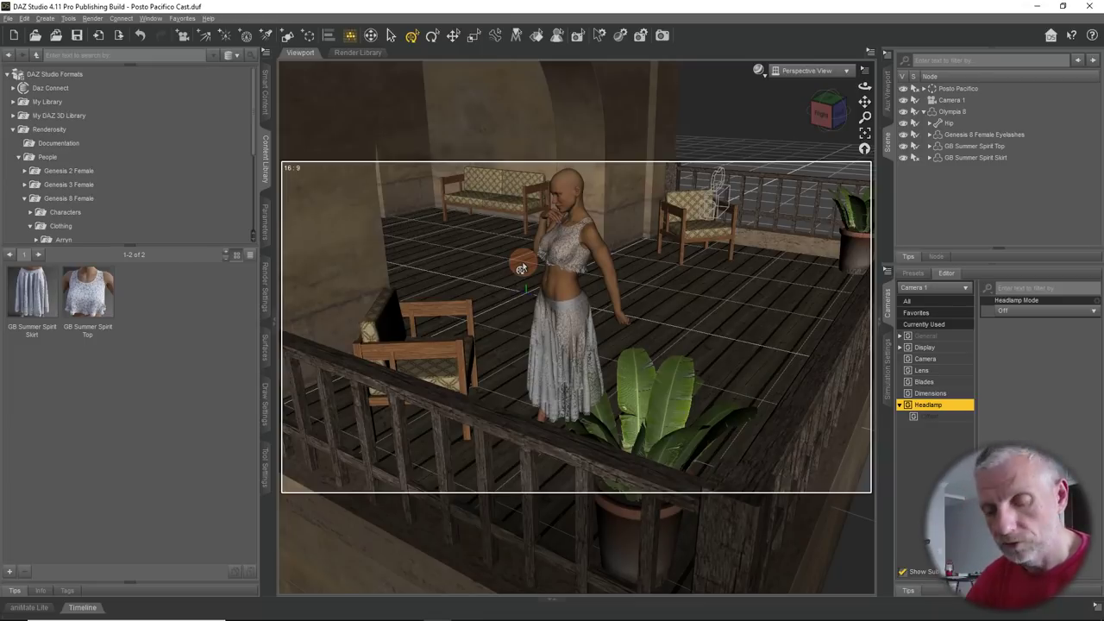
pyautogui.moveTo(690, 291); pyautogui.dragTo(799, 160)
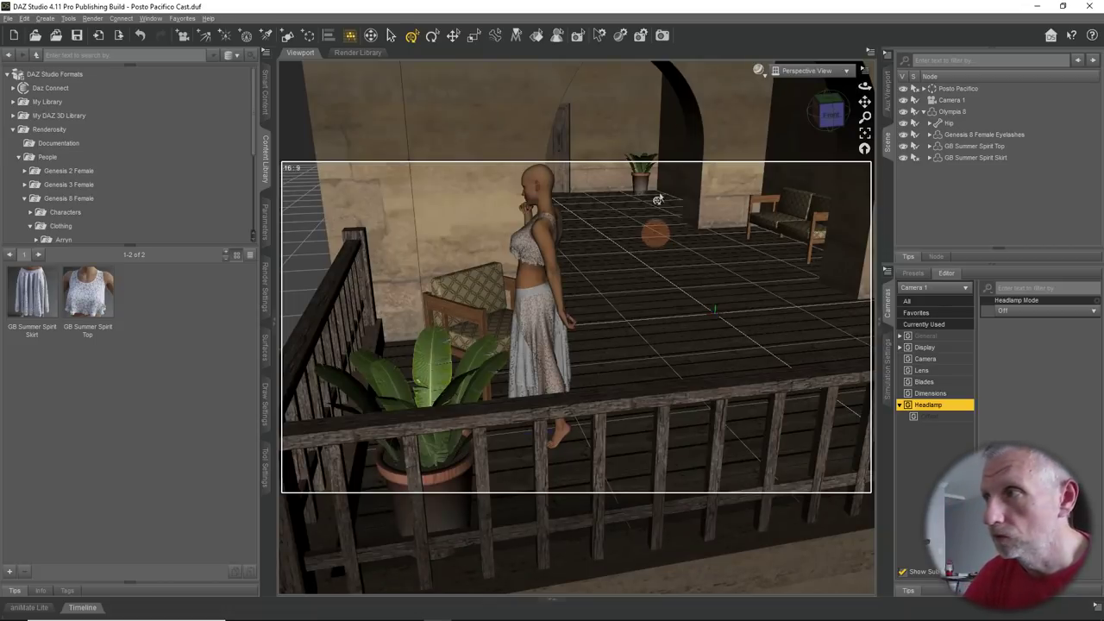
# Briefly look through Camera 1 again, then return to Perspective View and orbit the balcony
pyautogui.click(810, 70)
pyautogui.click(815, 171)
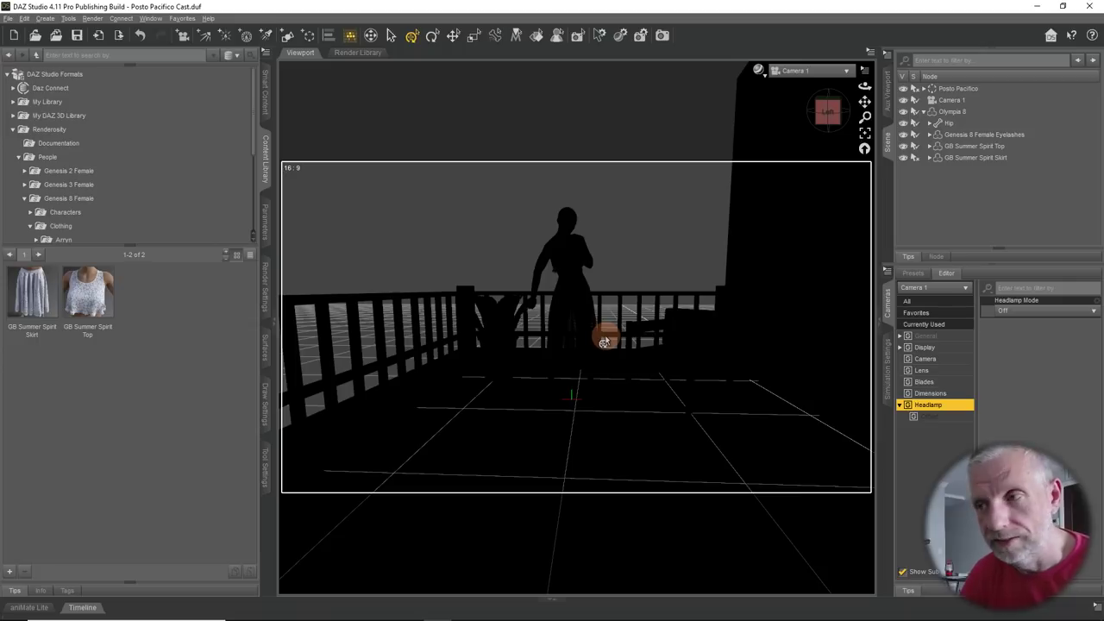
pyautogui.moveTo(604, 342); pyautogui.dragTo(604, 341)
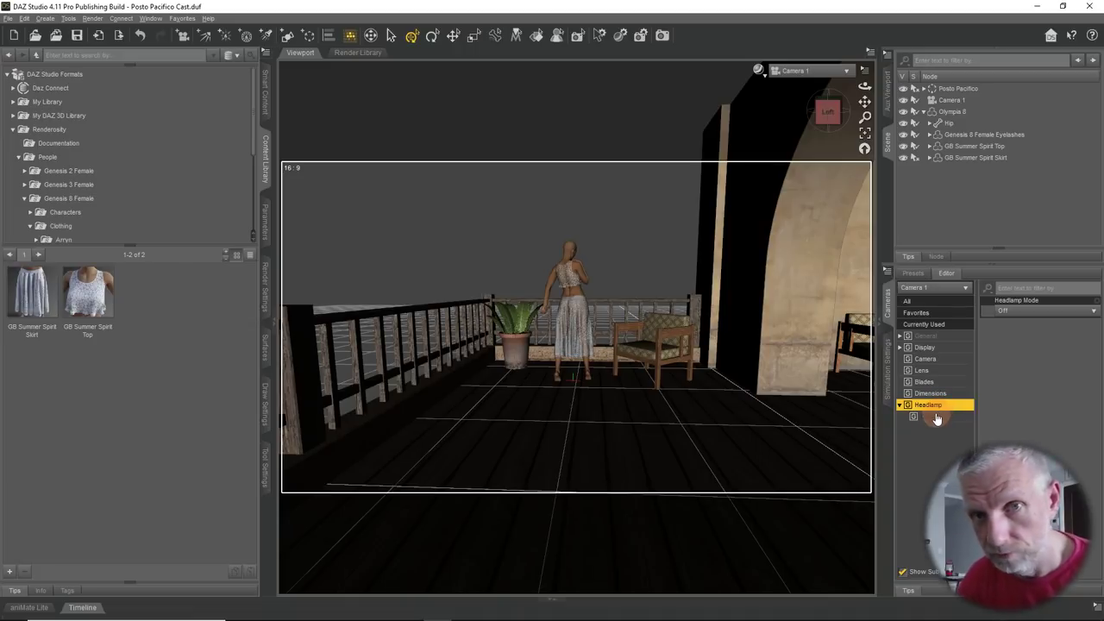
pyautogui.click(814, 73)
pyautogui.click(816, 85)
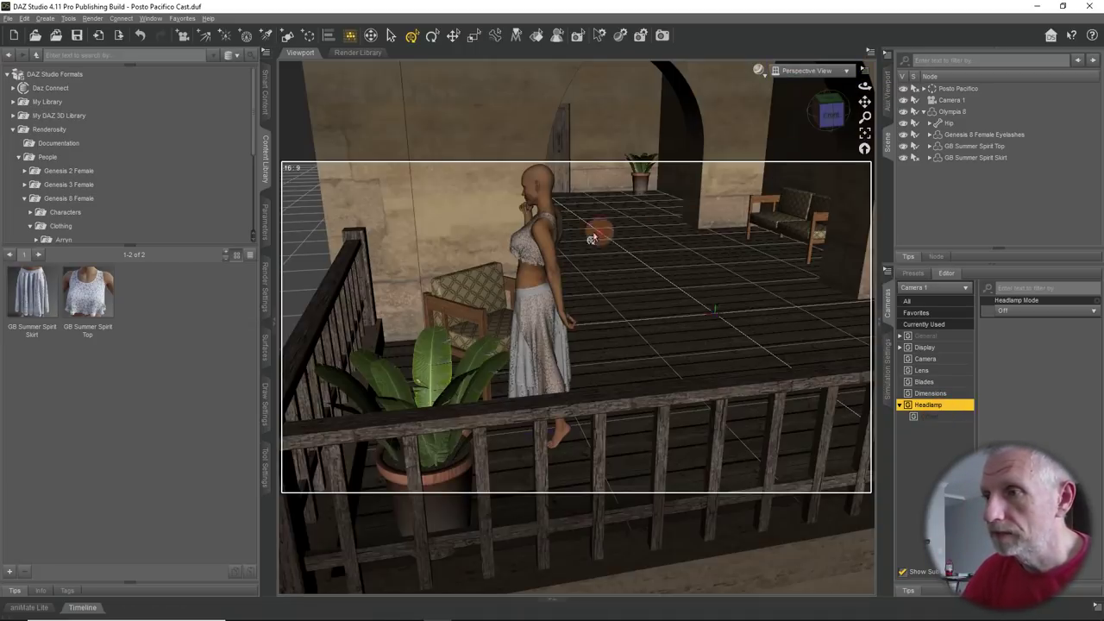
pyautogui.moveTo(599, 232)
pyautogui.mouseDown()
pyautogui.moveTo(538, 247)
pyautogui.moveTo(558, 276)
pyautogui.moveTo(559, 244)
pyautogui.moveTo(616, 331)
pyautogui.mouseUp()
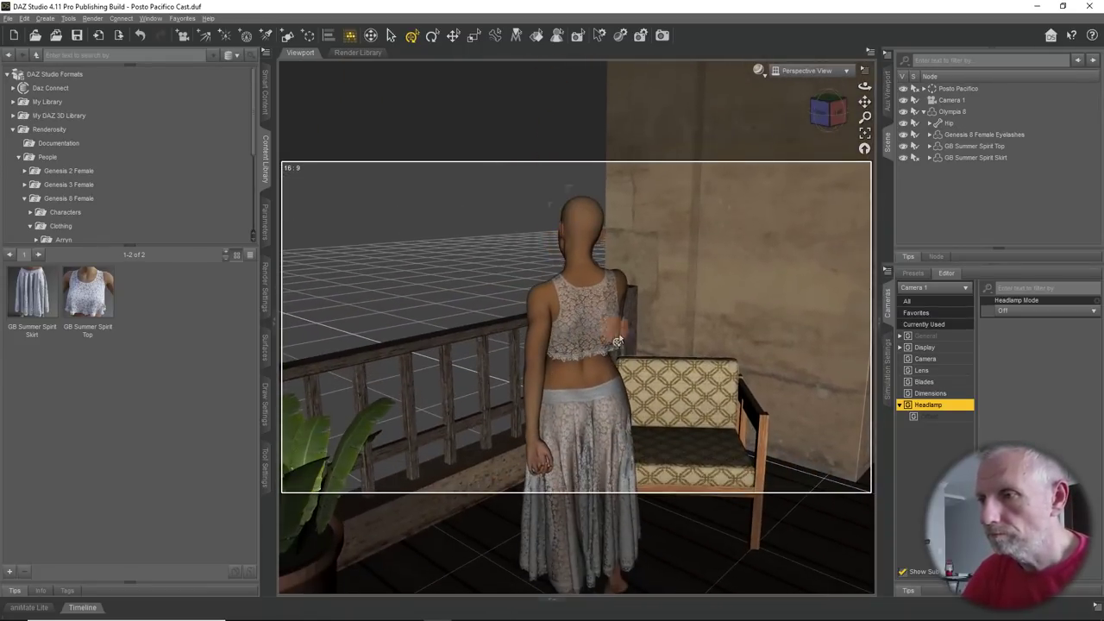
# Select Left Shoulder Bend and rotate Olympia 8's left arm inward toward her body
pyautogui.click(539, 317)
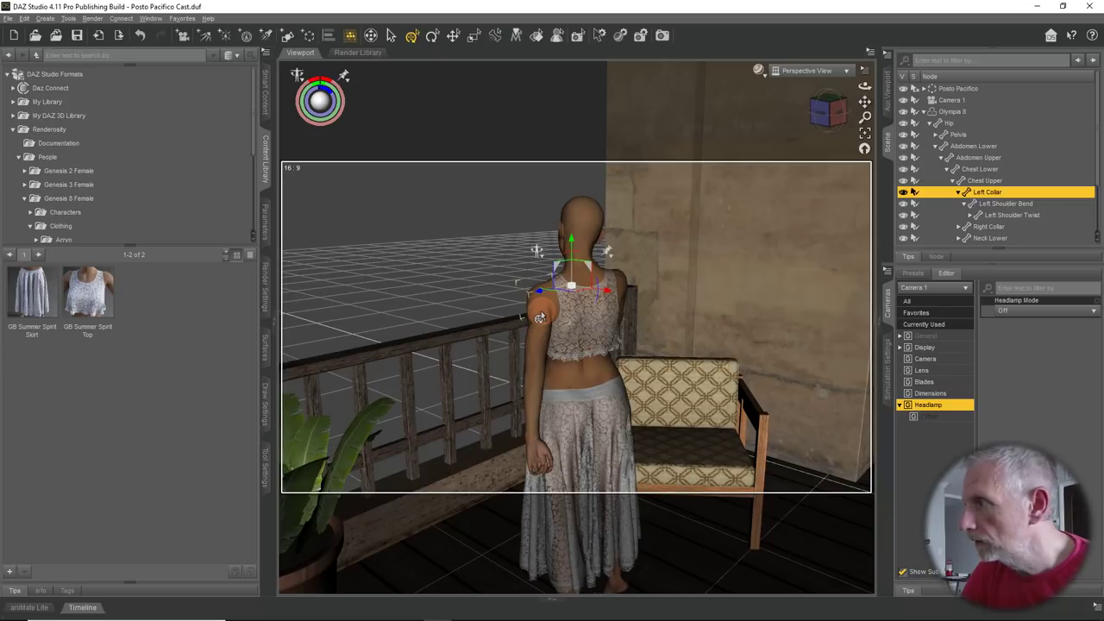
pyautogui.click(1013, 205)
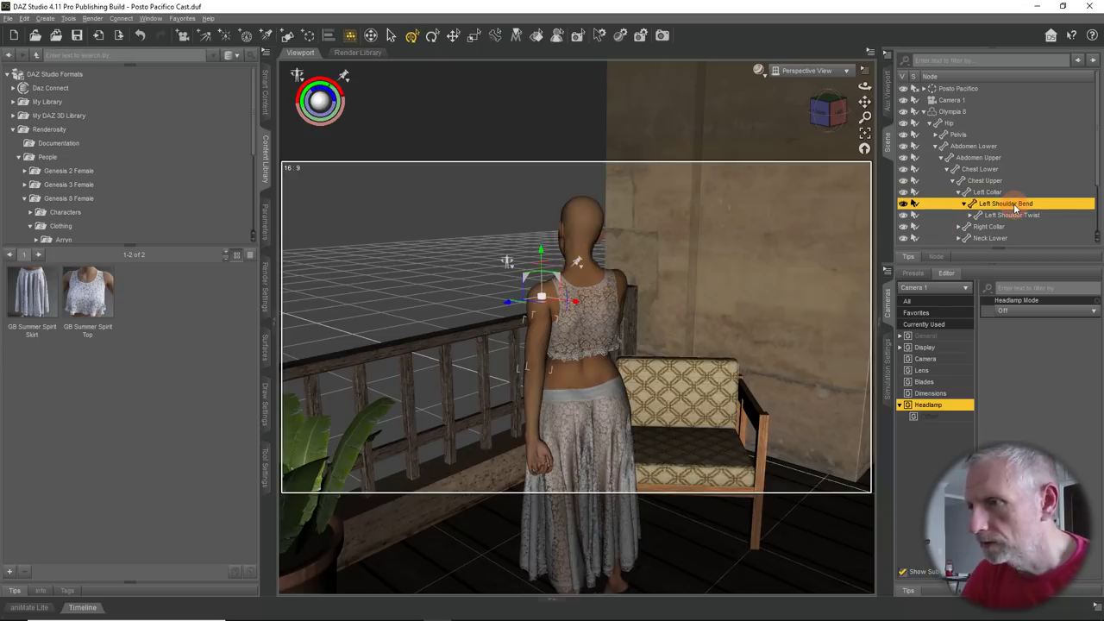
pyautogui.moveTo(715, 308); pyautogui.dragTo(720, 306)
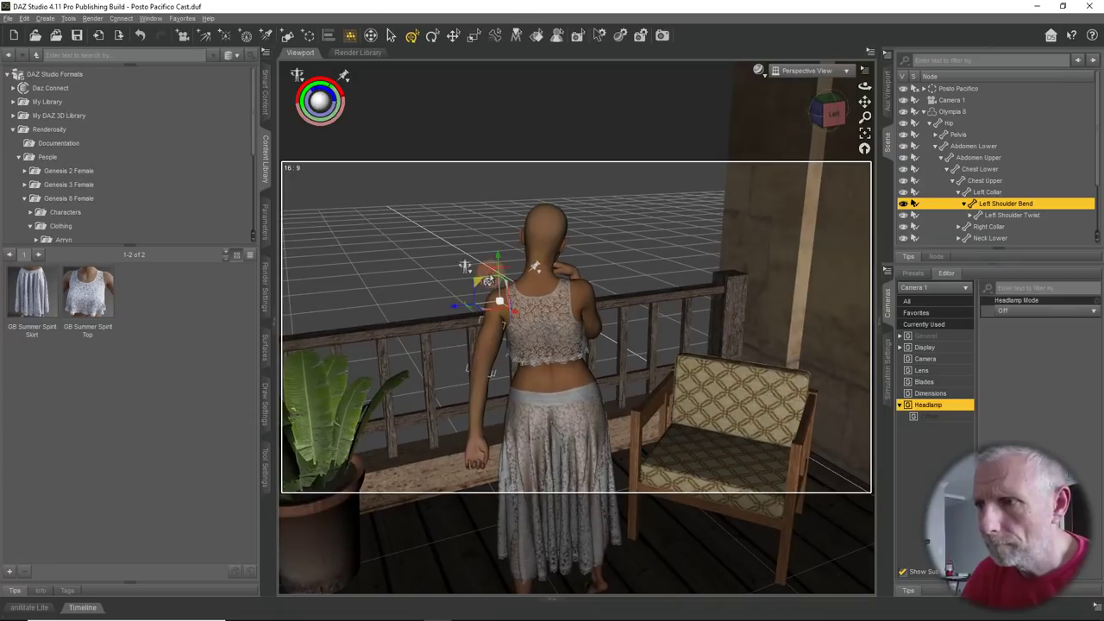
pyautogui.moveTo(488, 274); pyautogui.dragTo(619, 316)
pyautogui.scroll(-12, 583, 357)
pyautogui.scroll(8, 619, 316)
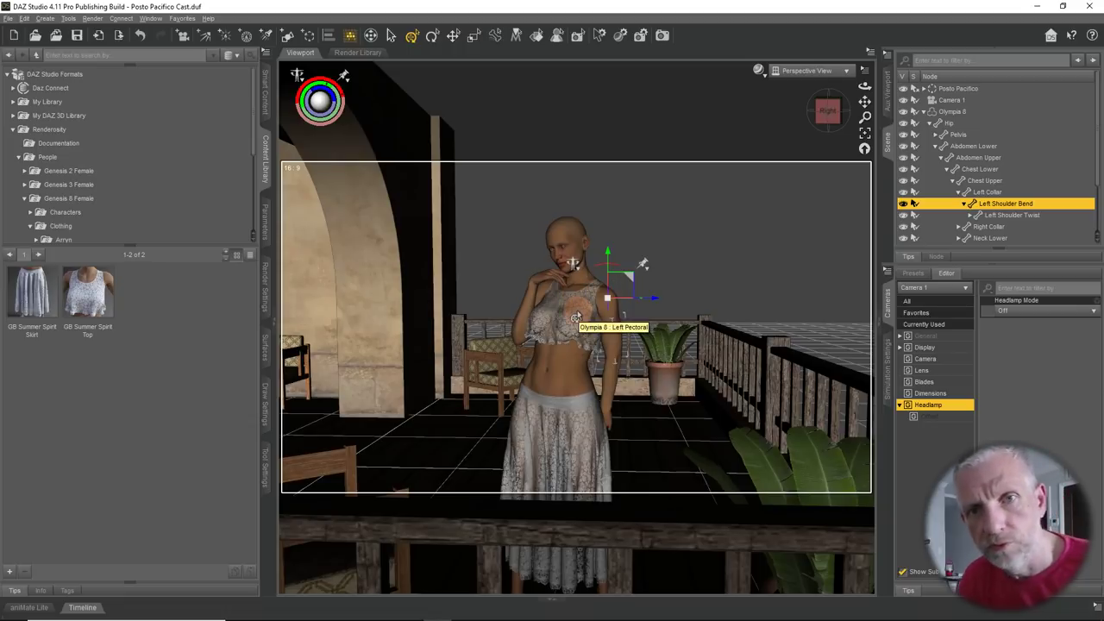
# Orbit around the figure to check the new arm pose from behind and above, then deselect the bone
pyautogui.moveTo(577, 338); pyautogui.dragTo(526, 315)
pyautogui.scroll(-4, 526, 316)
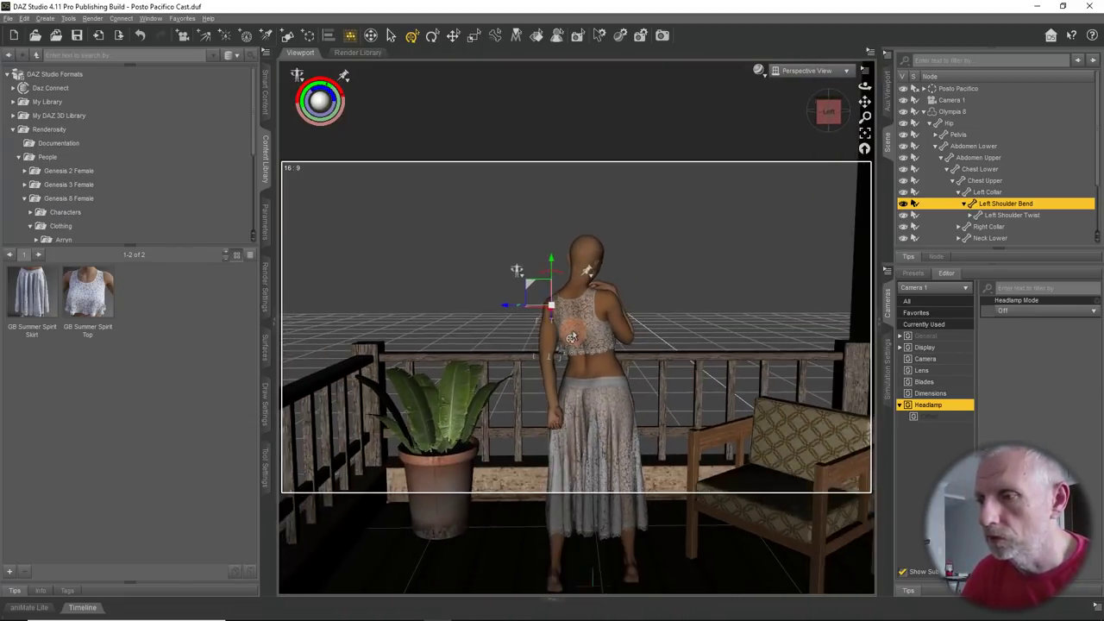
pyautogui.scroll(4, 571, 336)
pyautogui.scroll(-4, 571, 336)
pyautogui.moveTo(571, 336); pyautogui.dragTo(586, 375)
pyautogui.scroll(4, 585, 378)
pyautogui.click(571, 402)
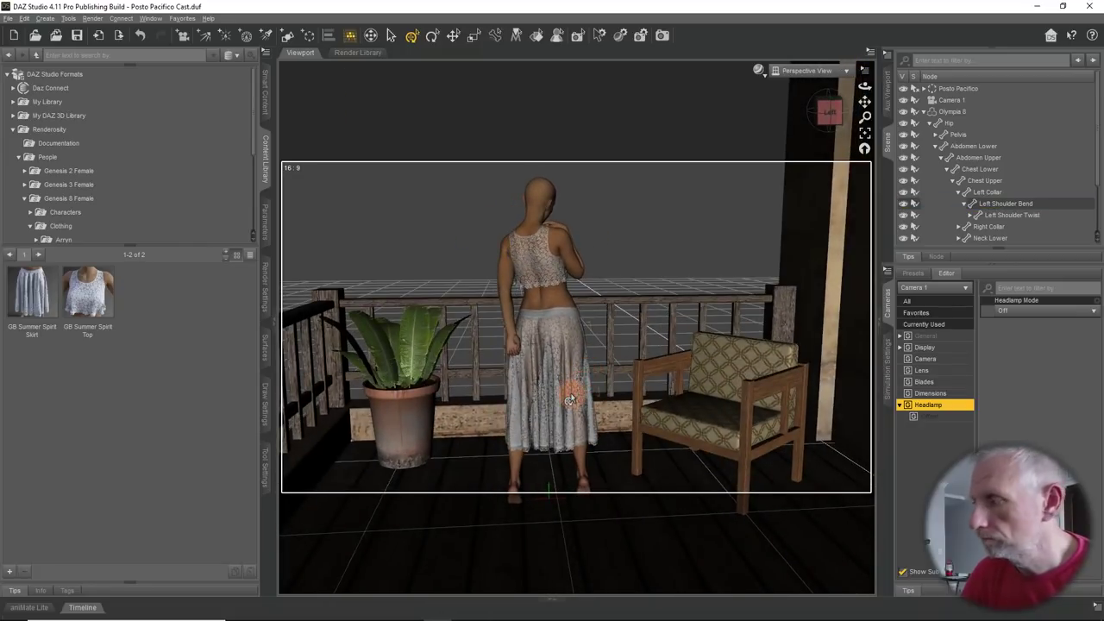
pyautogui.scroll(-4, 576, 388)
pyautogui.scroll(3, 576, 388)
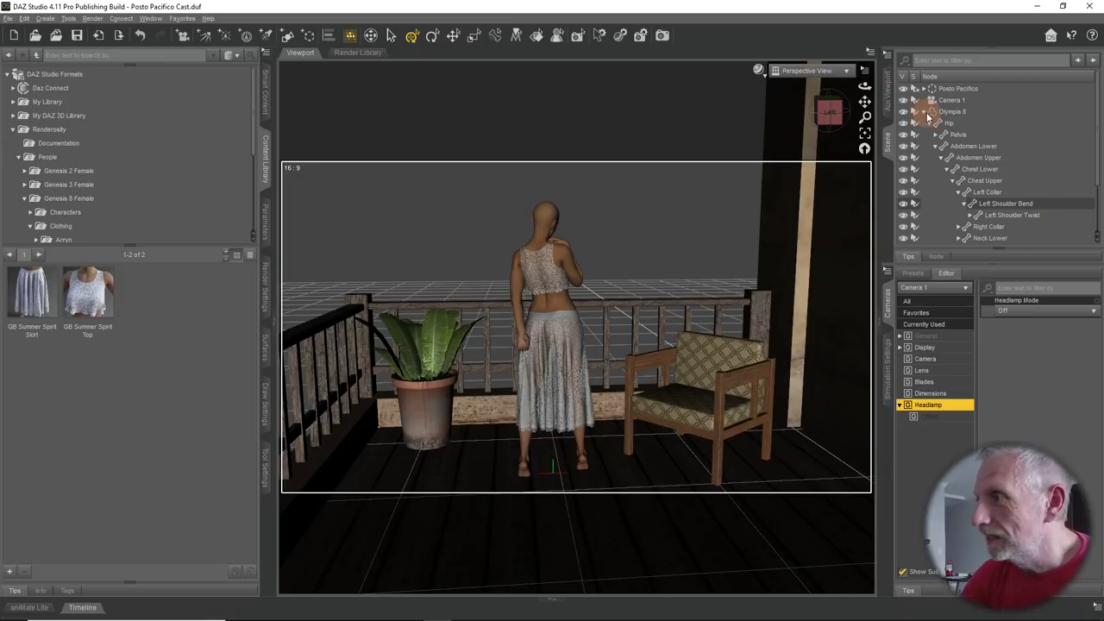
# Frame Olympia 8's Head in a close-up from behind and collapse the Content Library People folder
pyautogui.click(952, 113)
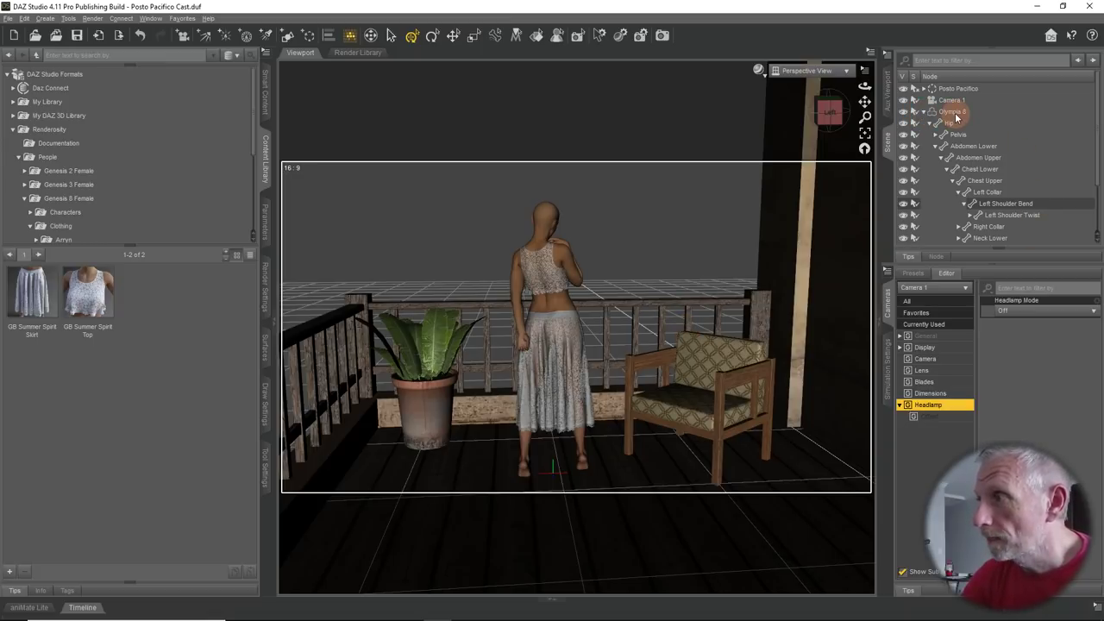
pyautogui.click(541, 221)
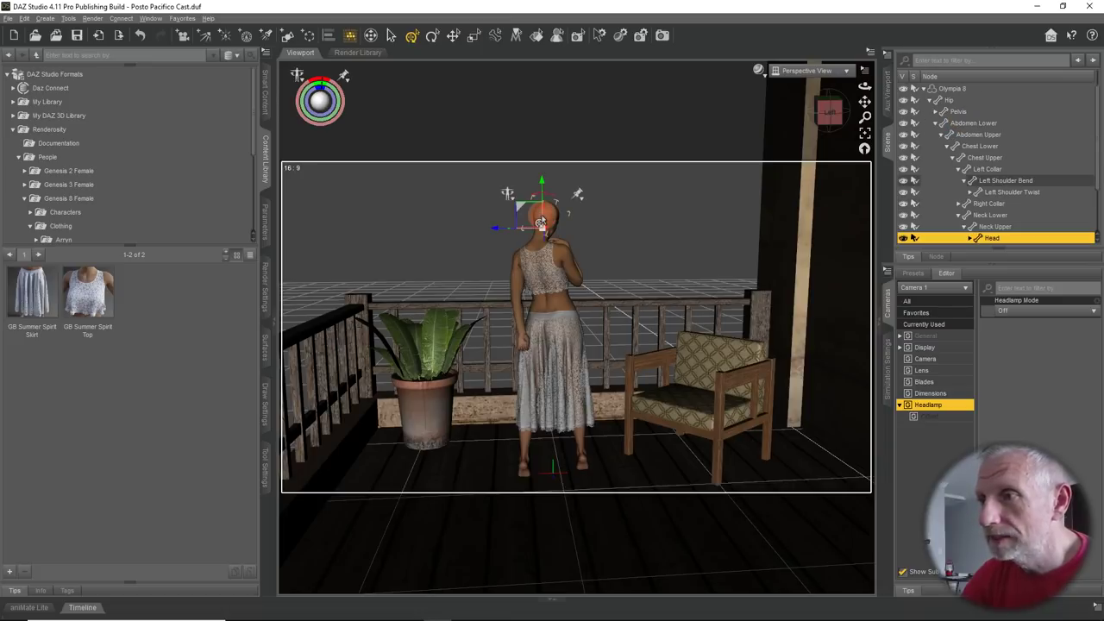
pyautogui.click(864, 133)
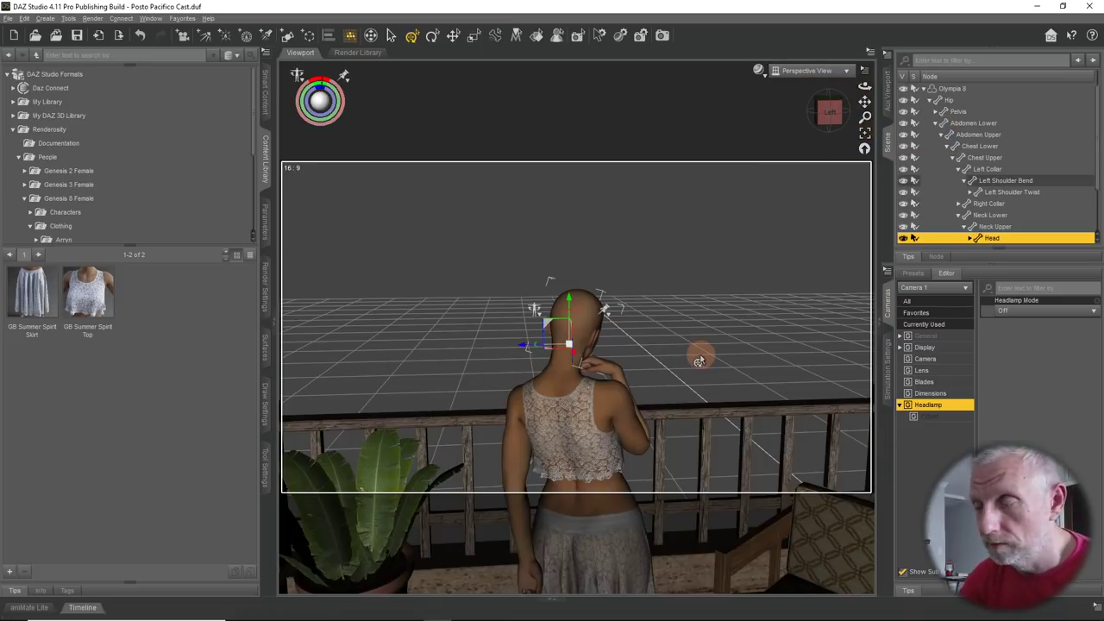
pyautogui.keyDown('alt'); pyautogui.moveTo(700, 354); pyautogui.dragTo(688, 317); pyautogui.keyUp('alt')
pyautogui.scroll(2, 688, 318)
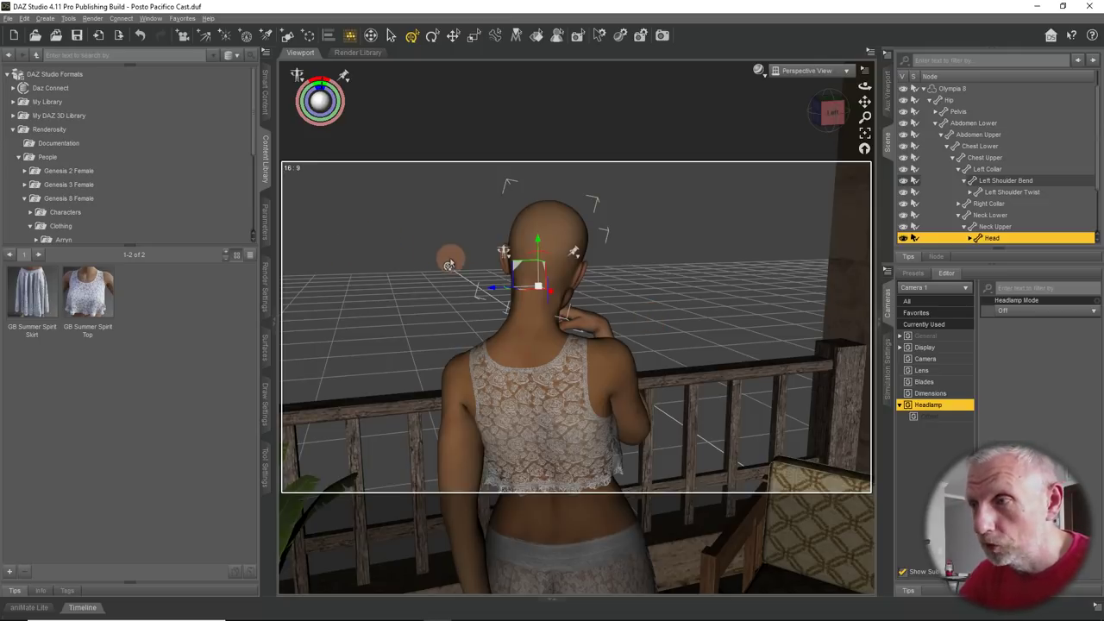
pyautogui.keyDown('alt'); pyautogui.moveTo(623, 298); pyautogui.dragTo(632, 297); pyautogui.keyUp('alt')
pyautogui.scroll(2, 633, 296)
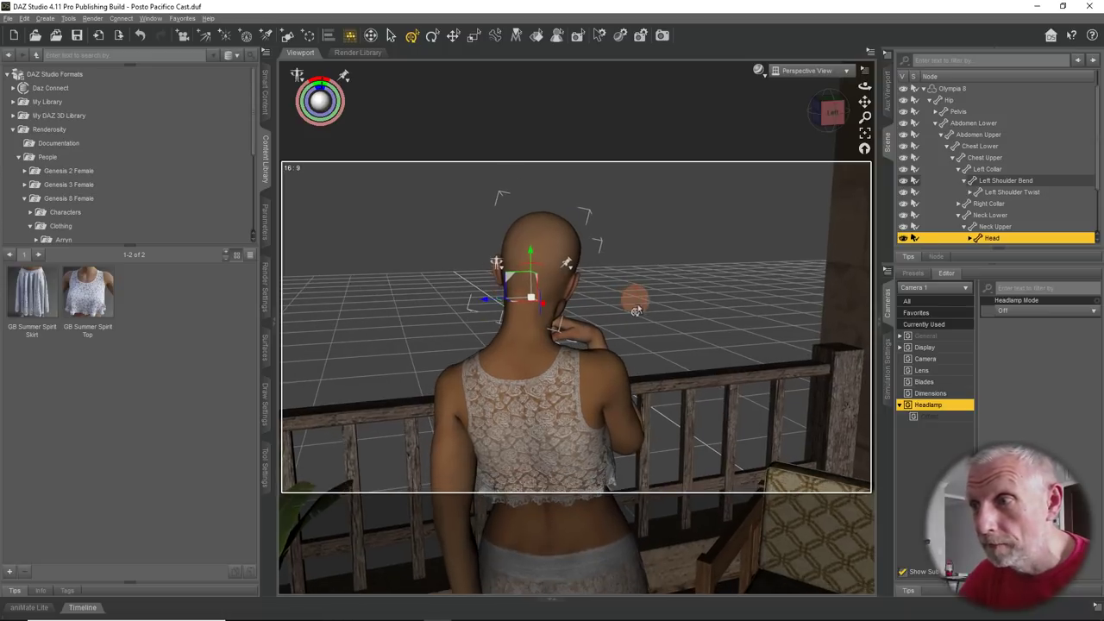
pyautogui.scroll(2, 648, 321)
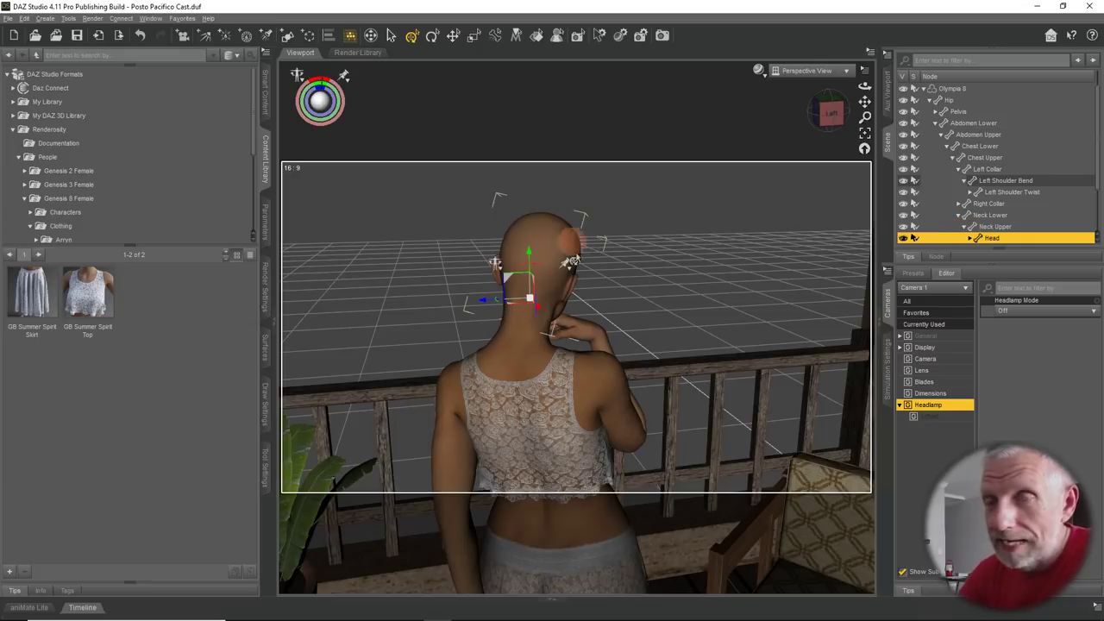
pyautogui.click(19, 158)
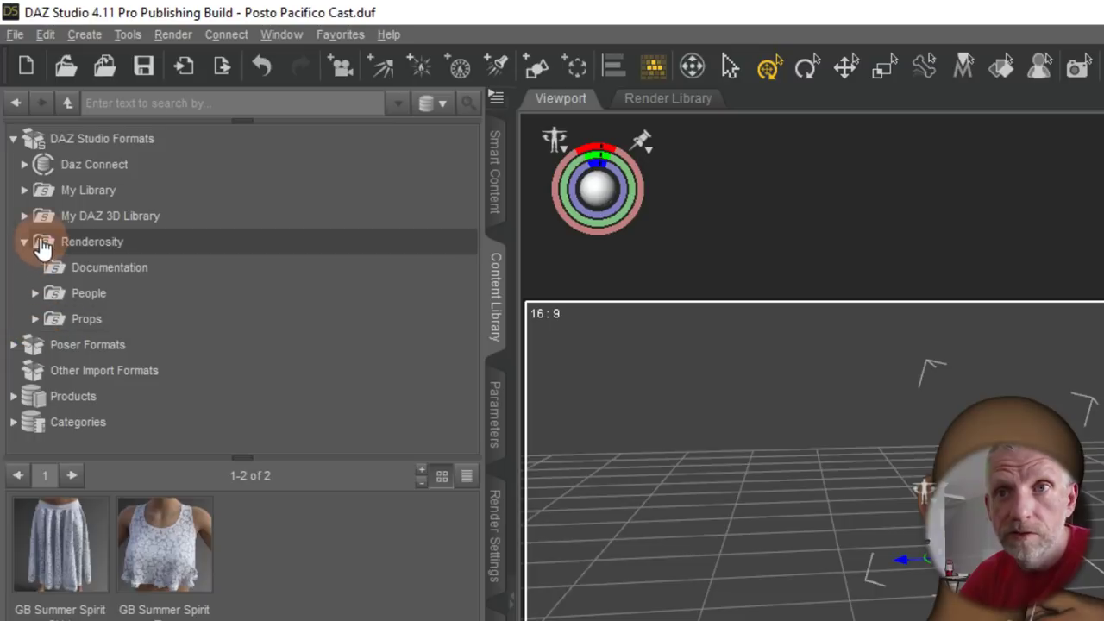
# Browse Poser Formats > Renderosity > Hair > Biscuits > Bo Hair, showing its 'Hair in Prop Folder' note
pyautogui.click(17, 143)
pyautogui.click(16, 169)
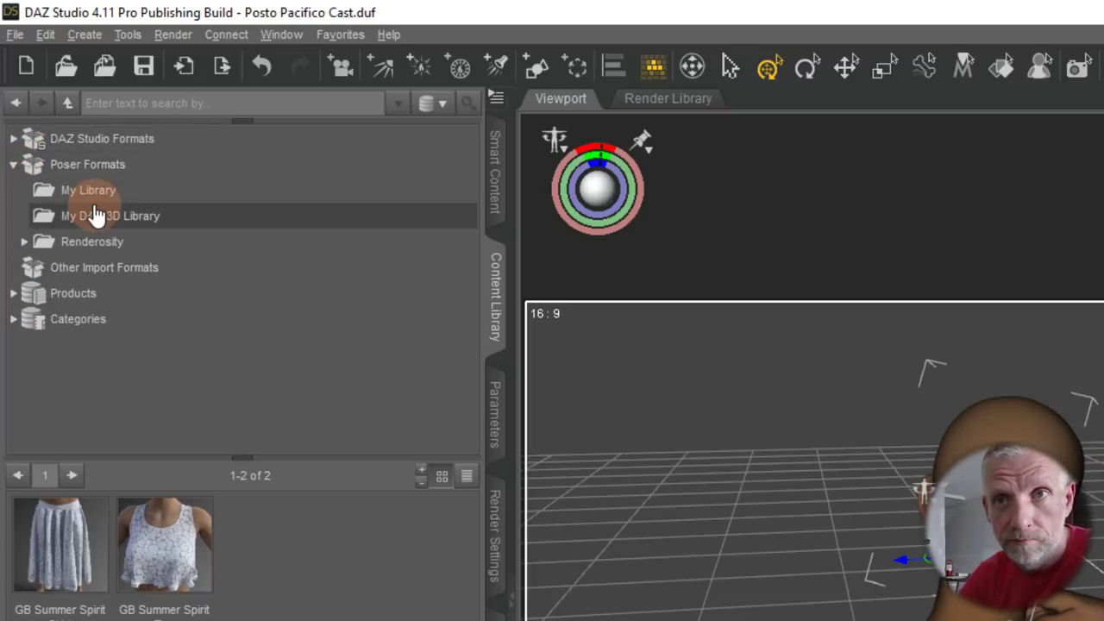
pyautogui.click(25, 241)
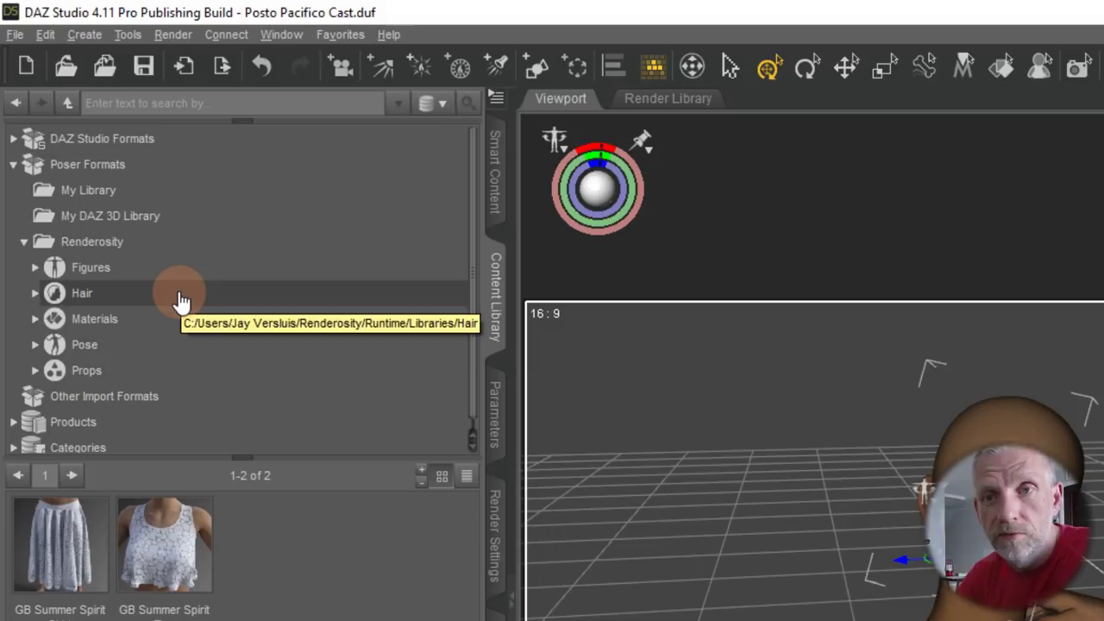
pyautogui.click(40, 292)
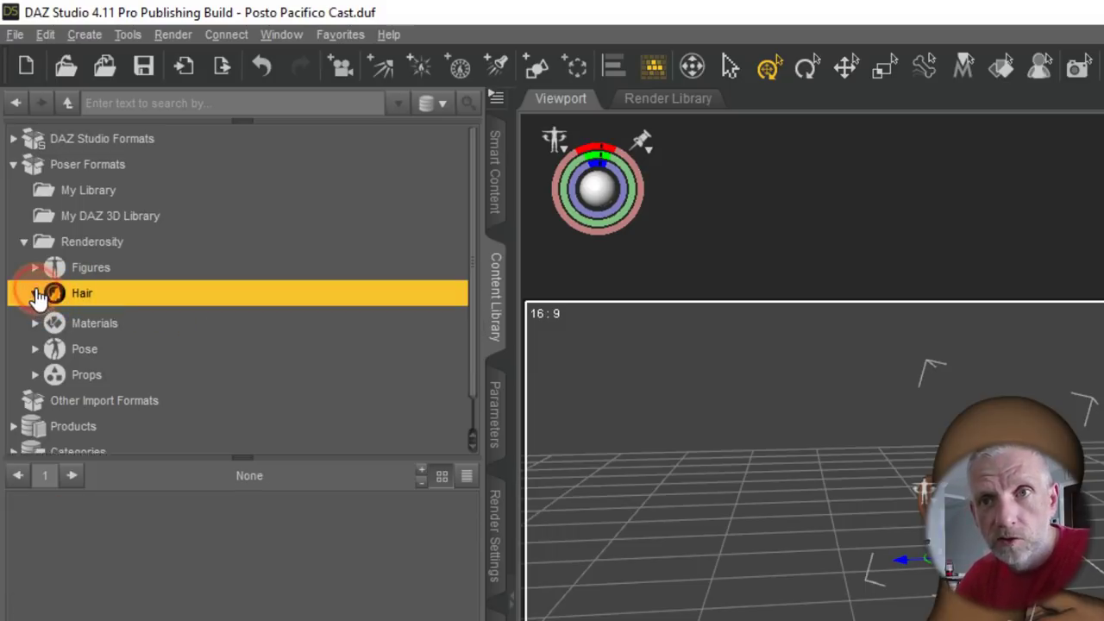
pyautogui.click(34, 293)
pyautogui.click(45, 318)
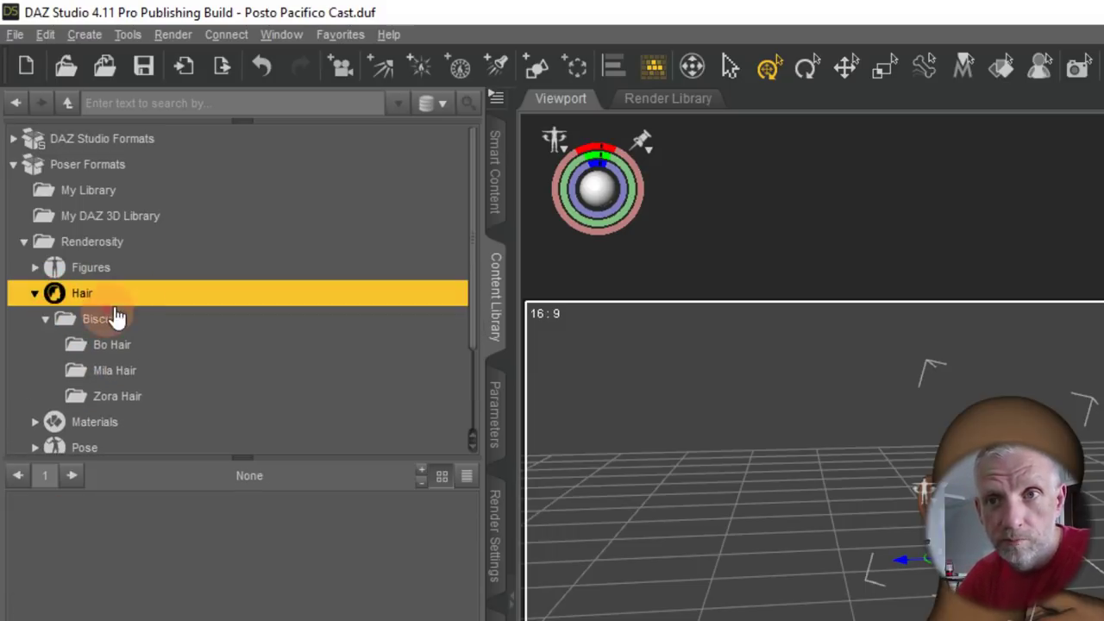
pyautogui.click(141, 354)
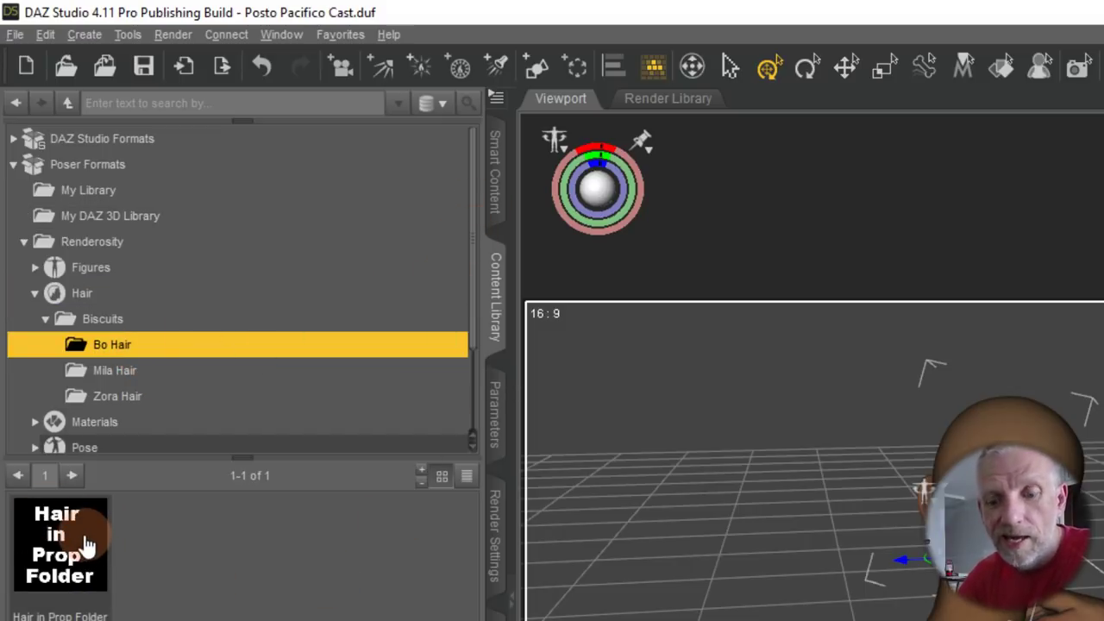
pyautogui.moveTo(86, 544)
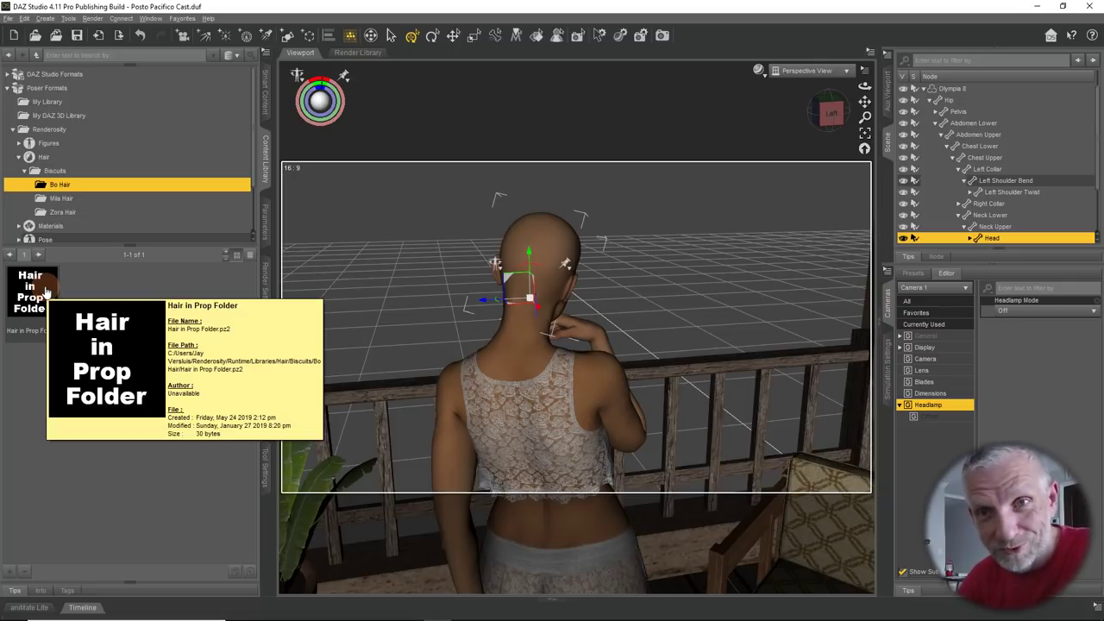
# Open Props > Biscuits > Bo Hair and read the Bo Hair and CAP Biscuits Hair info cards
pyautogui.click(20, 158)
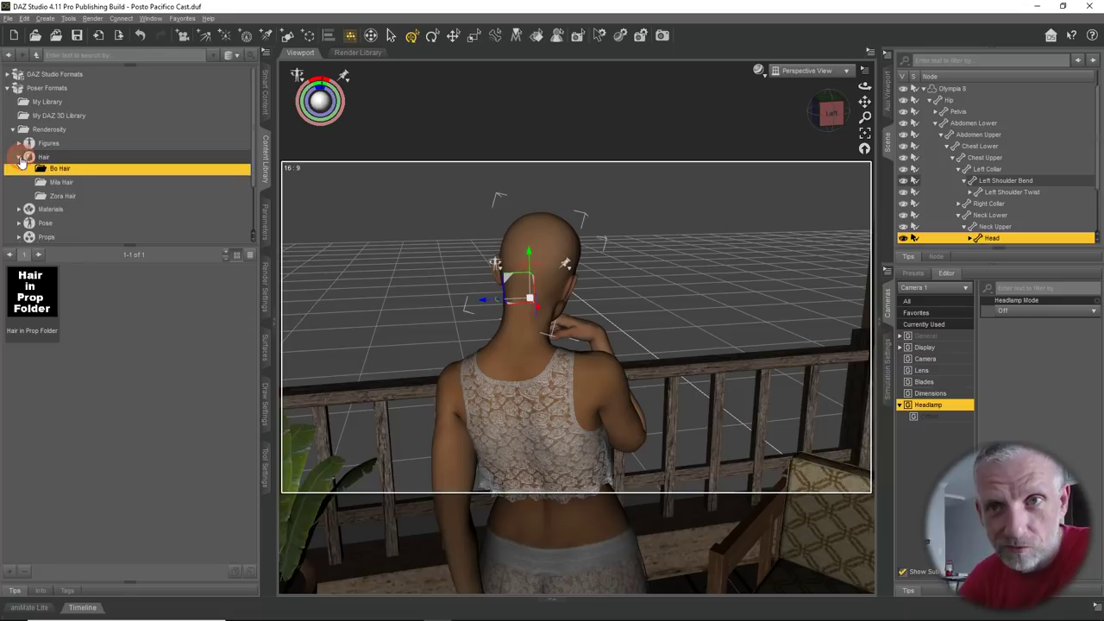
pyautogui.click(20, 198)
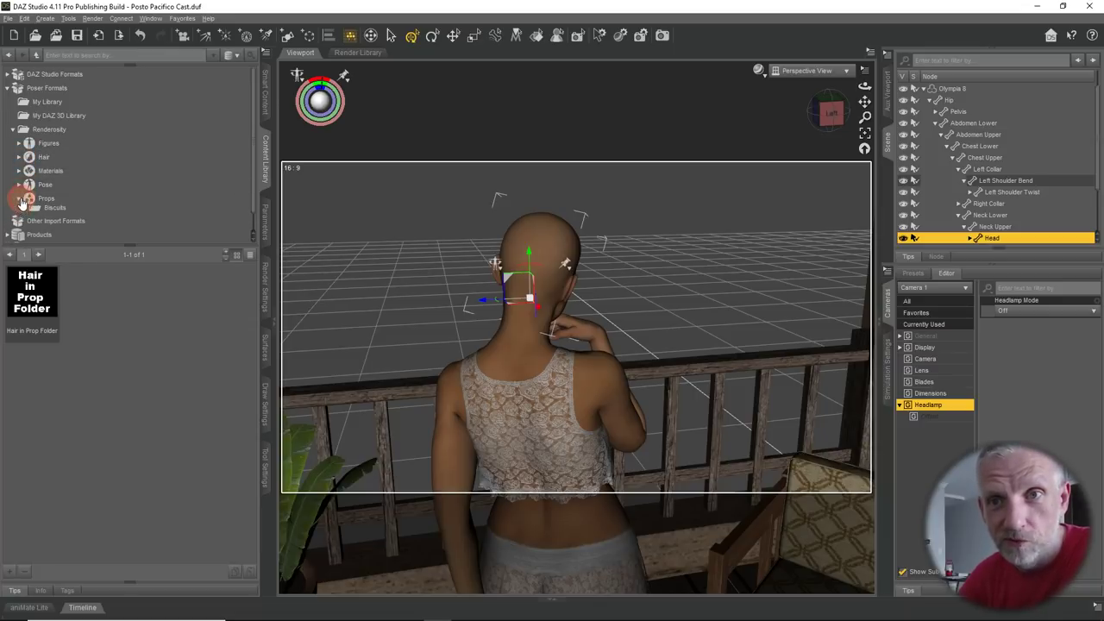
pyautogui.click(81, 207)
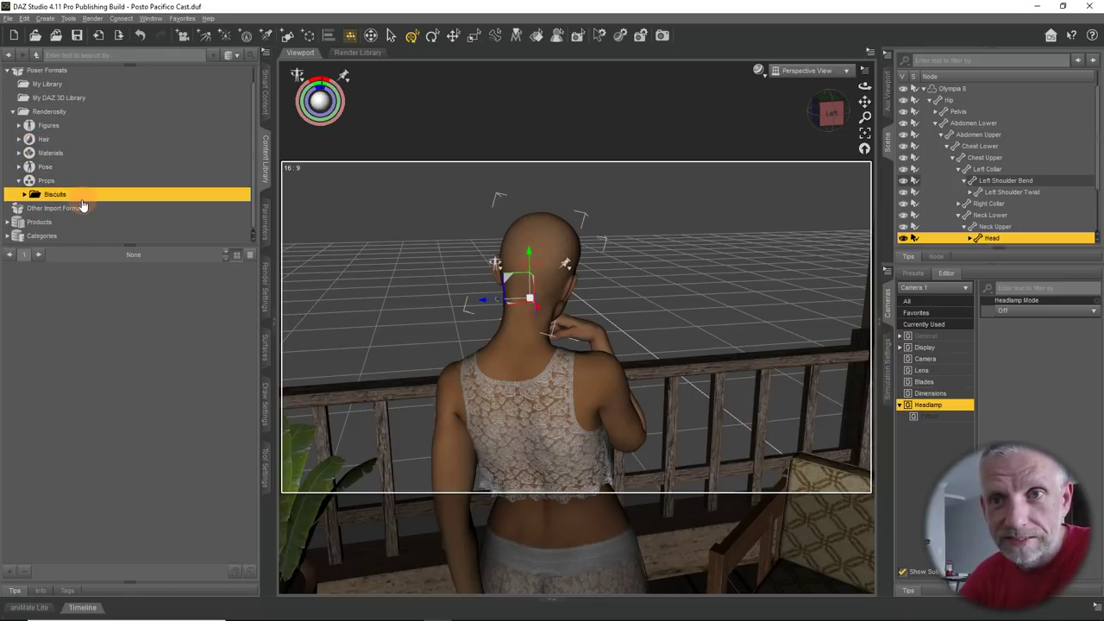
pyautogui.click(24, 194)
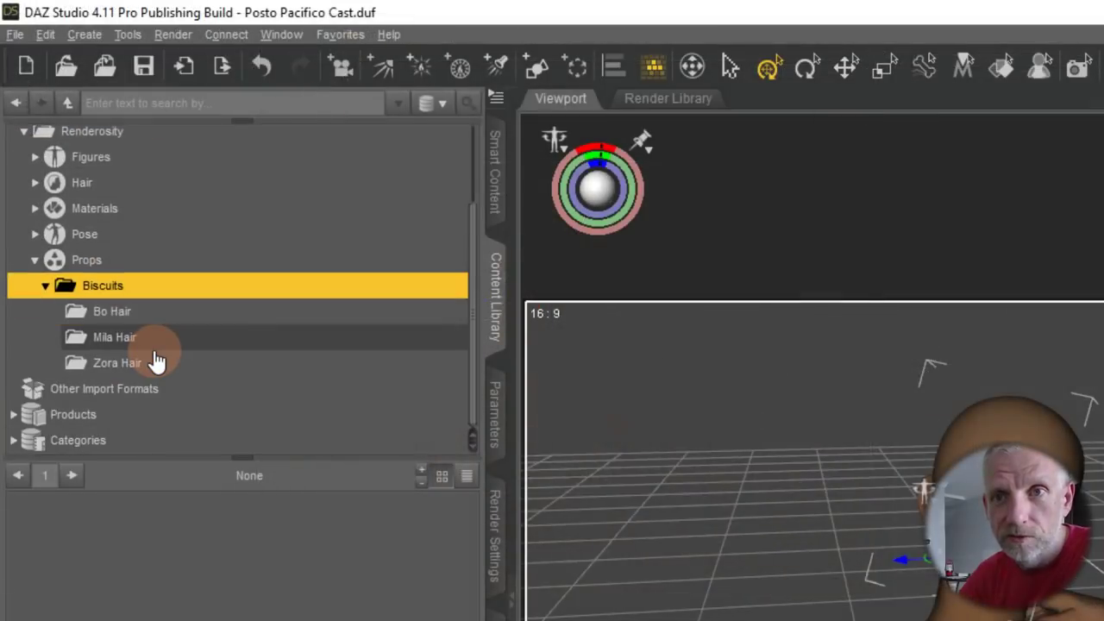
pyautogui.click(111, 313)
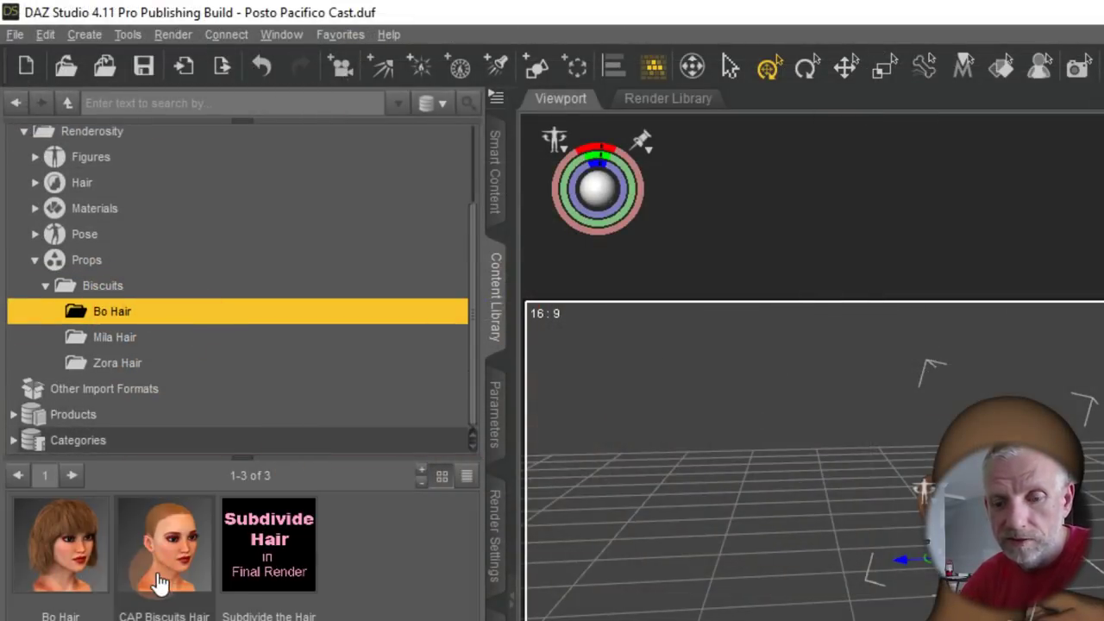
pyautogui.moveTo(98, 588)
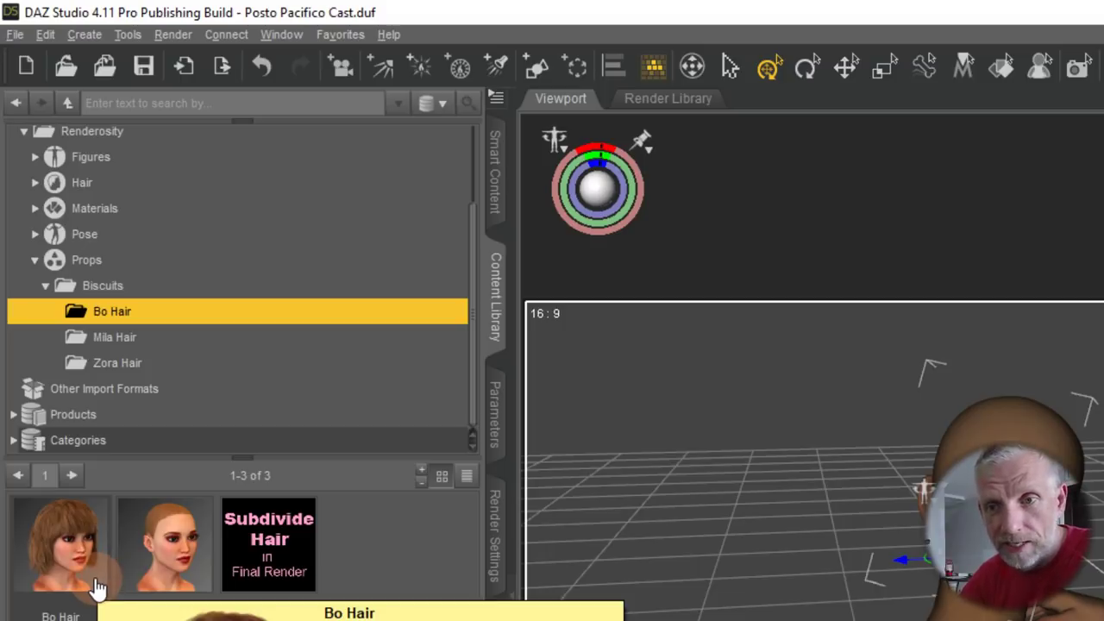
pyautogui.moveTo(157, 582)
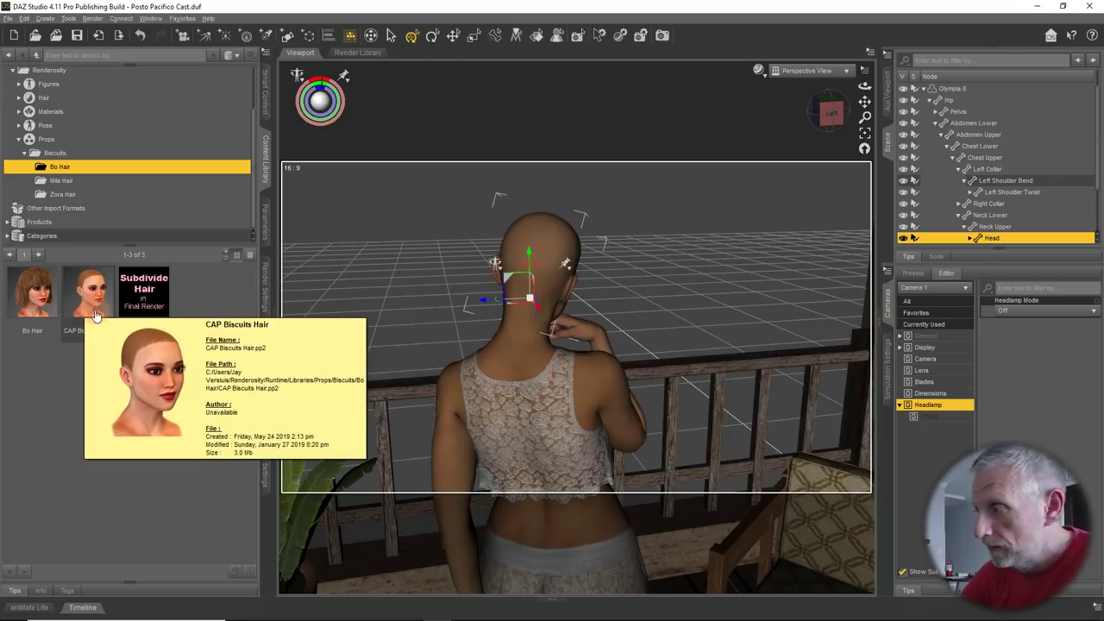
pyautogui.moveTo(42, 299)
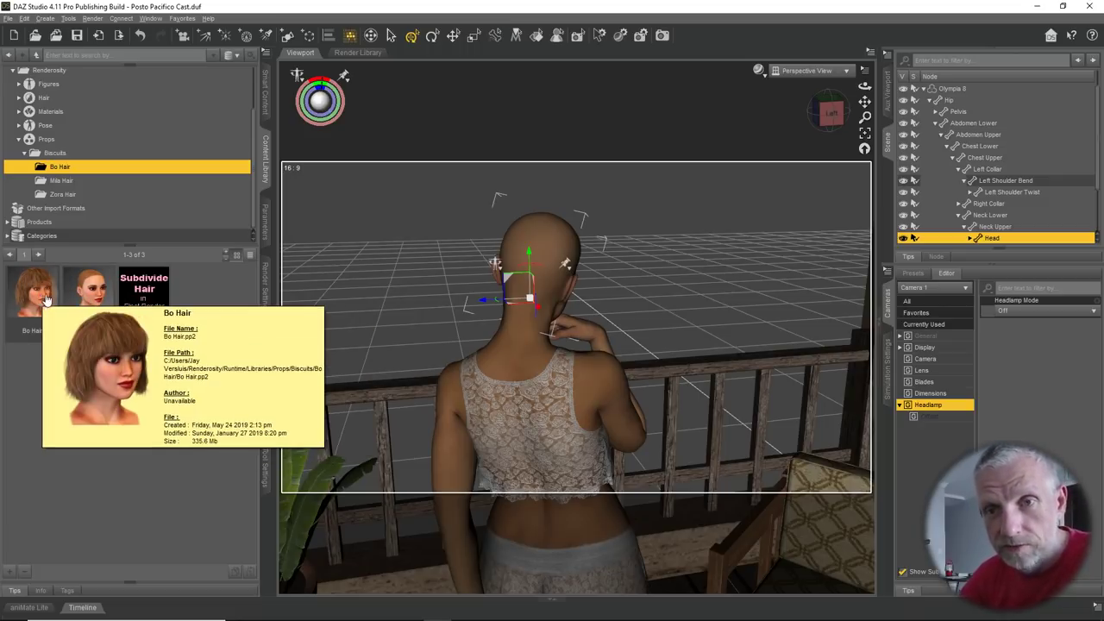
pyautogui.moveTo(95, 297)
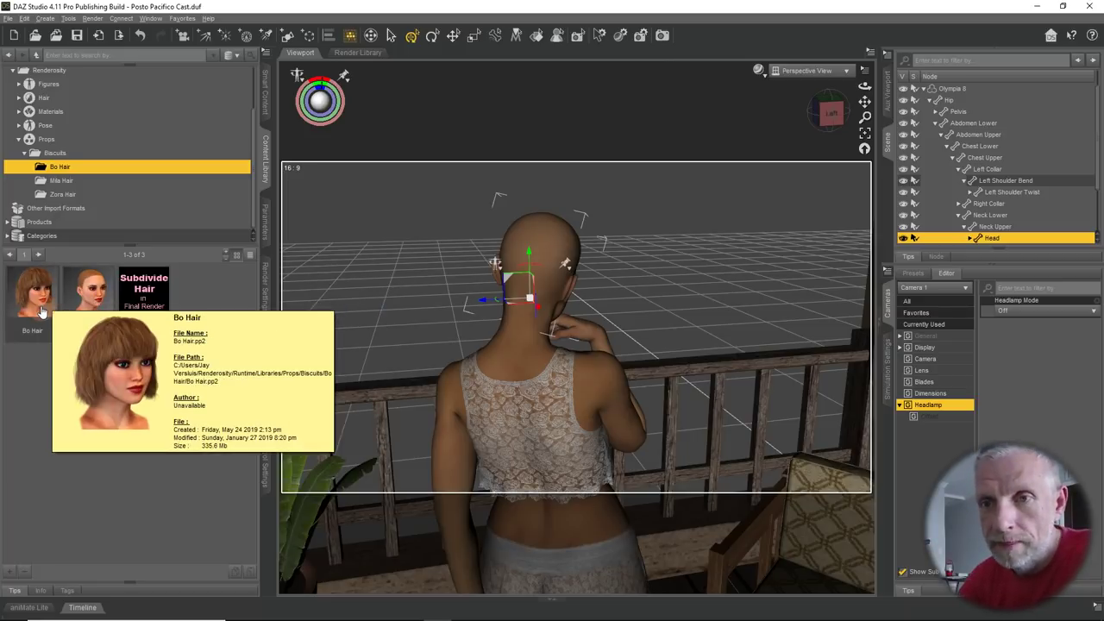
# Load CAP Biscuits Hair onto Olympia 8 and zoom in on her head to check the cap
pyautogui.doubleClick(95, 298)
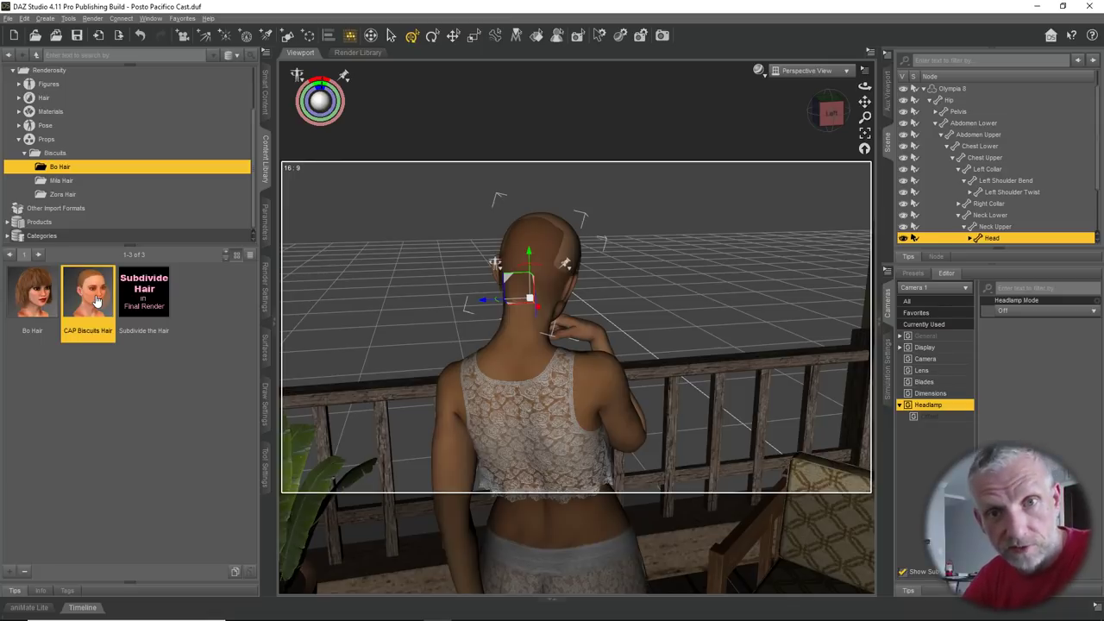
pyautogui.moveTo(97, 299); pyautogui.dragTo(479, 270)
pyautogui.scroll(5, 568, 263)
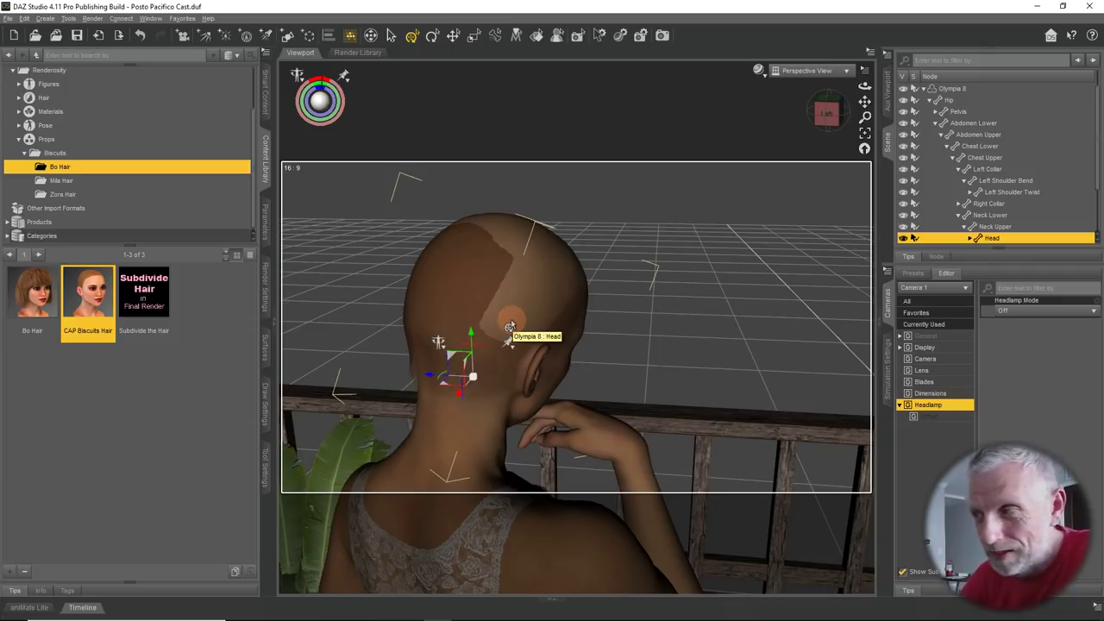
pyautogui.scroll(-2, 1035, 168)
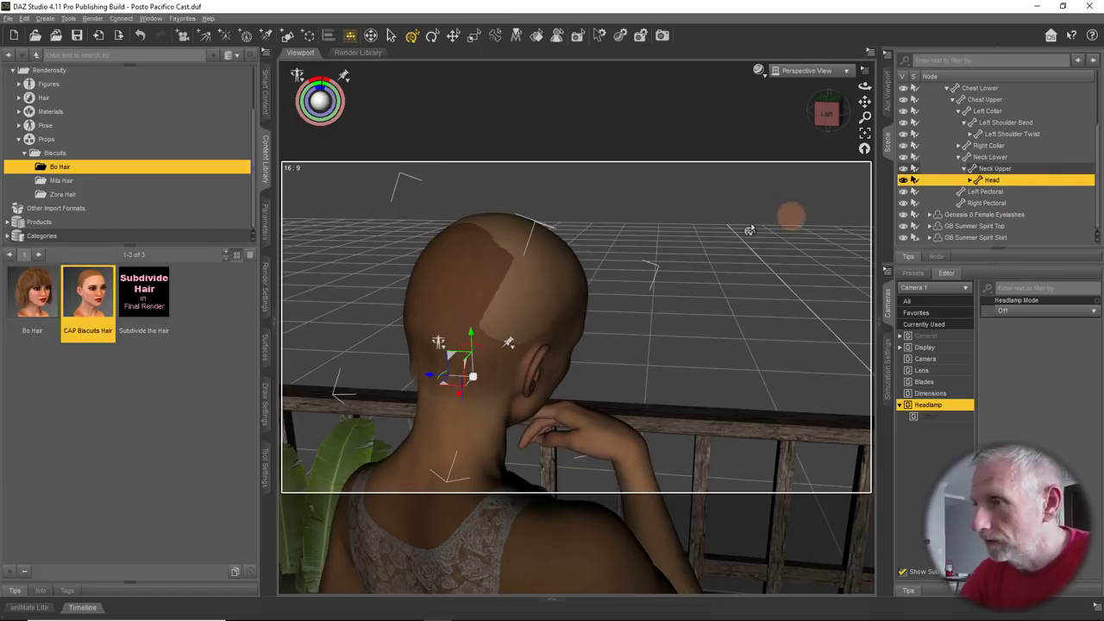
# Select the CAPV4Default cap from the head's right-click menu and show its Parameters
pyautogui.rightClick(463, 271)
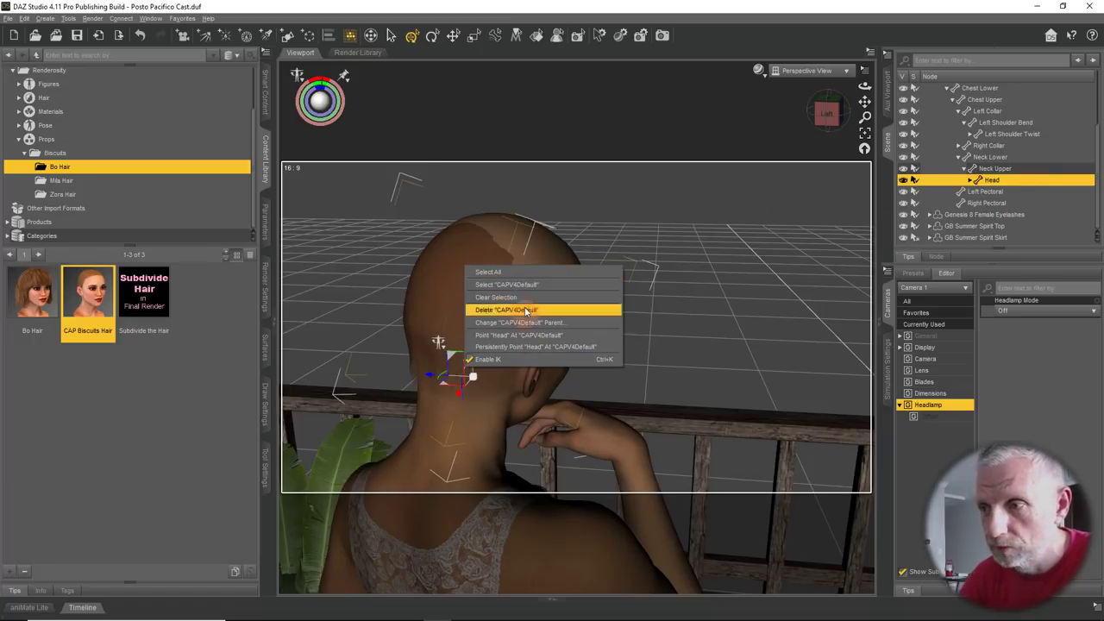
pyautogui.rightClick(449, 264)
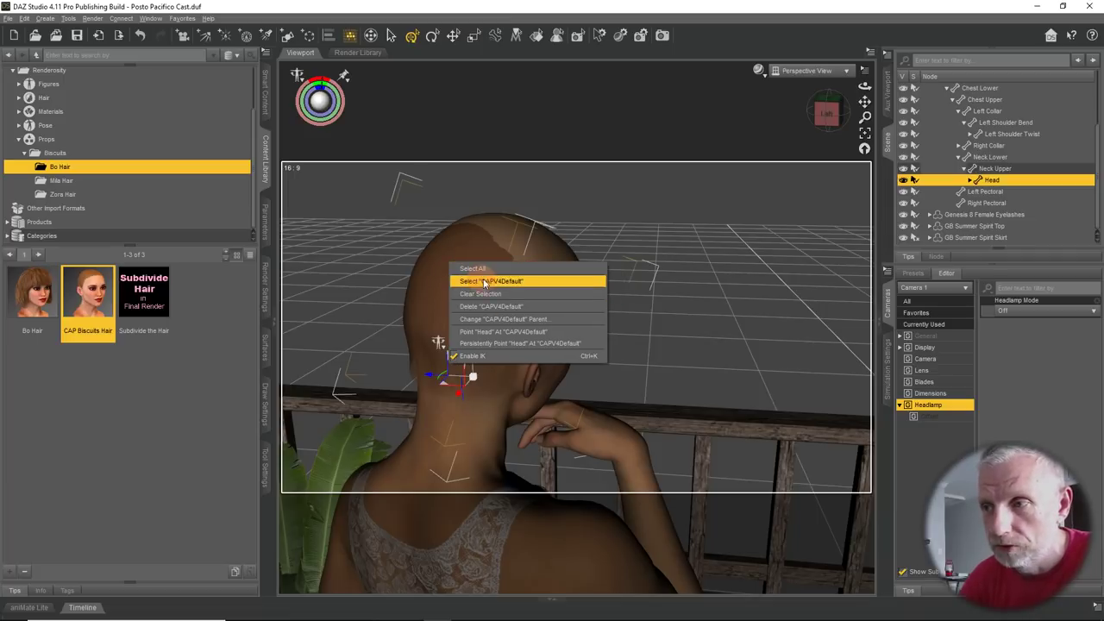
pyautogui.click(535, 282)
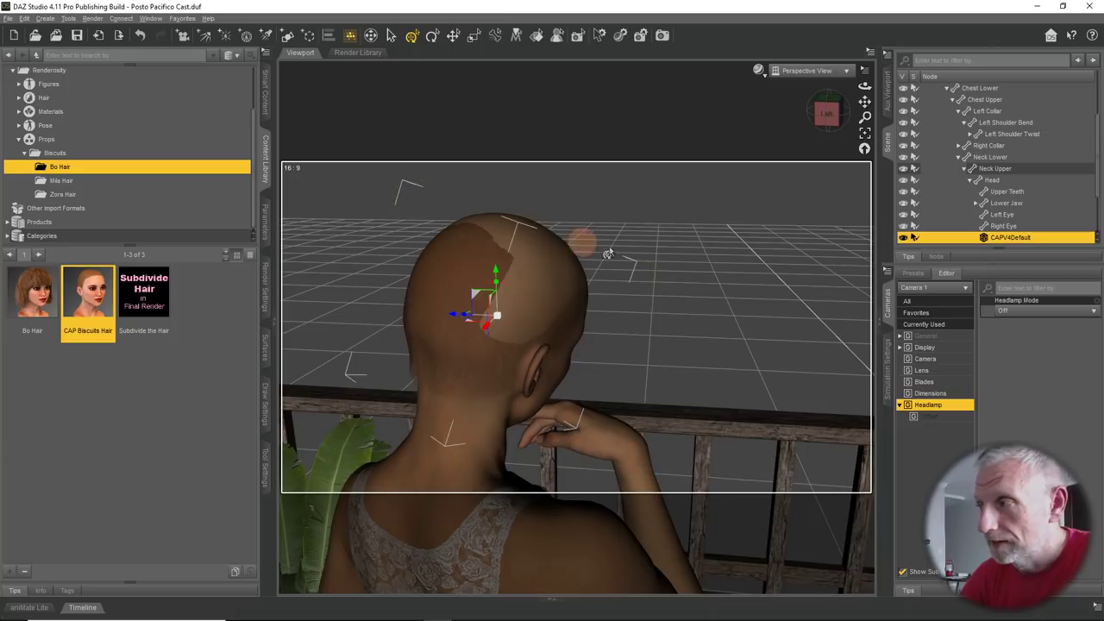
pyautogui.scroll(-2, 1042, 226)
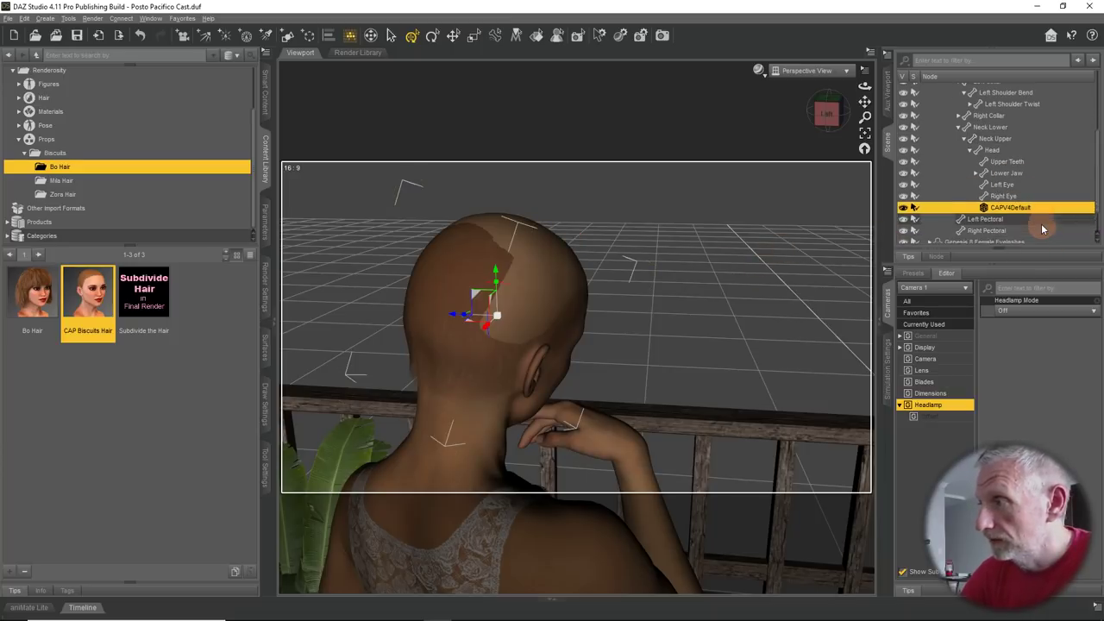
pyautogui.scroll(-1, 1042, 229)
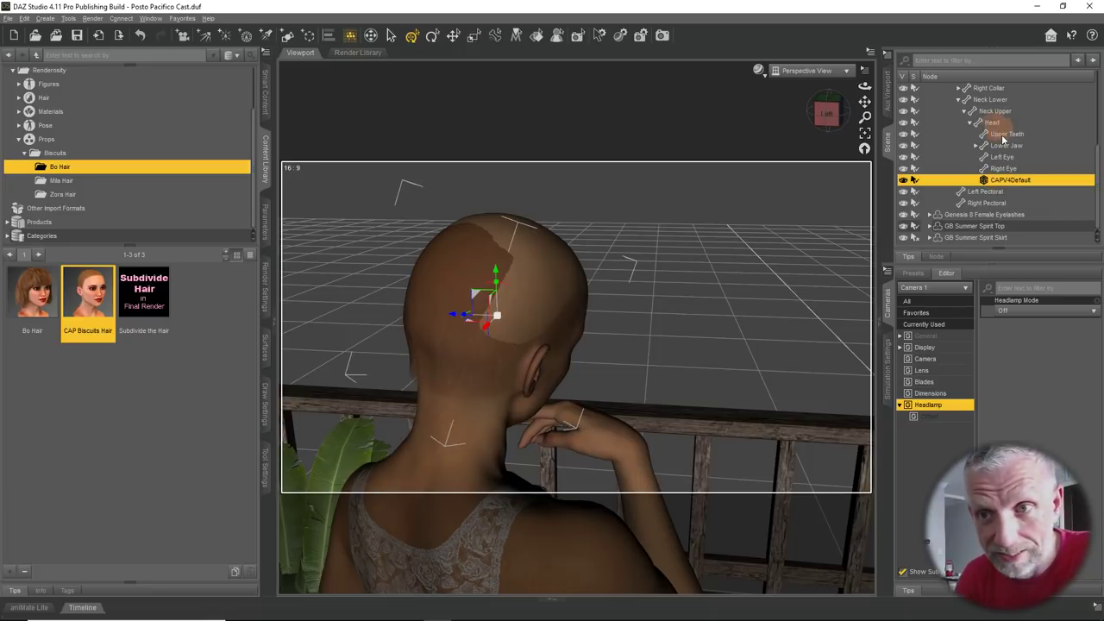
pyautogui.click(267, 226)
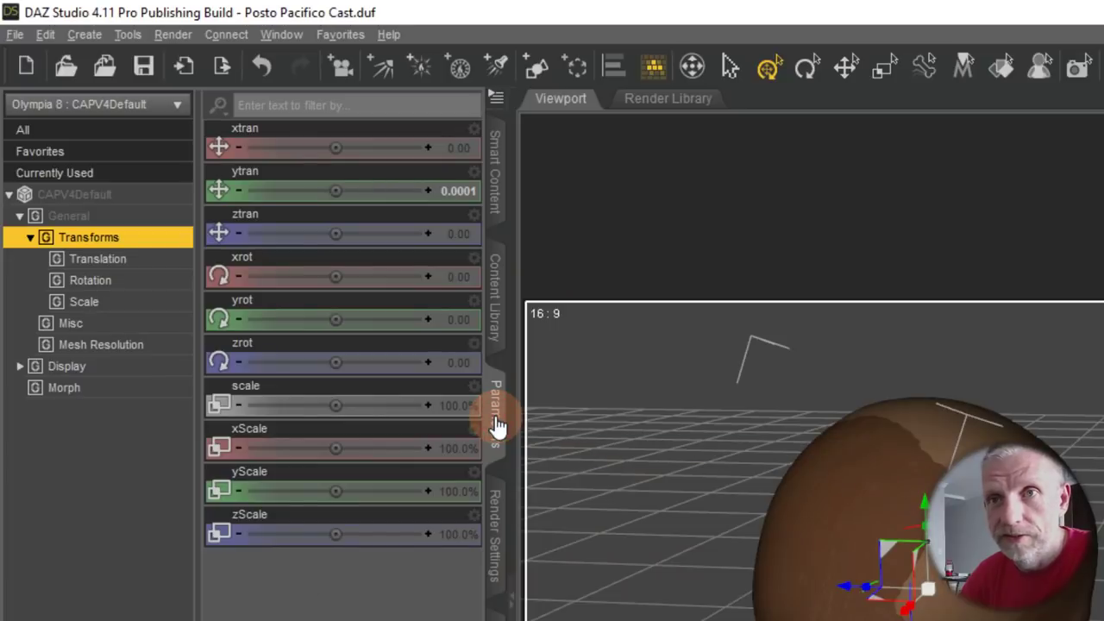
# Open the cap's Morph group and set its G3F G8F Fit morph to 64.2%
pyautogui.click(69, 388)
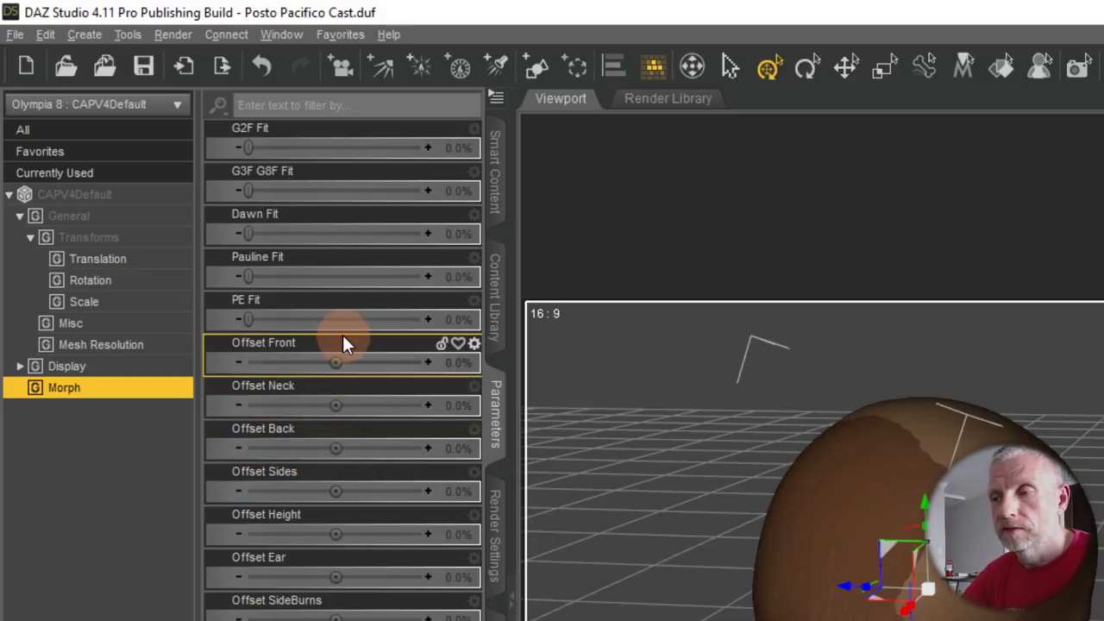
pyautogui.moveTo(344, 343)
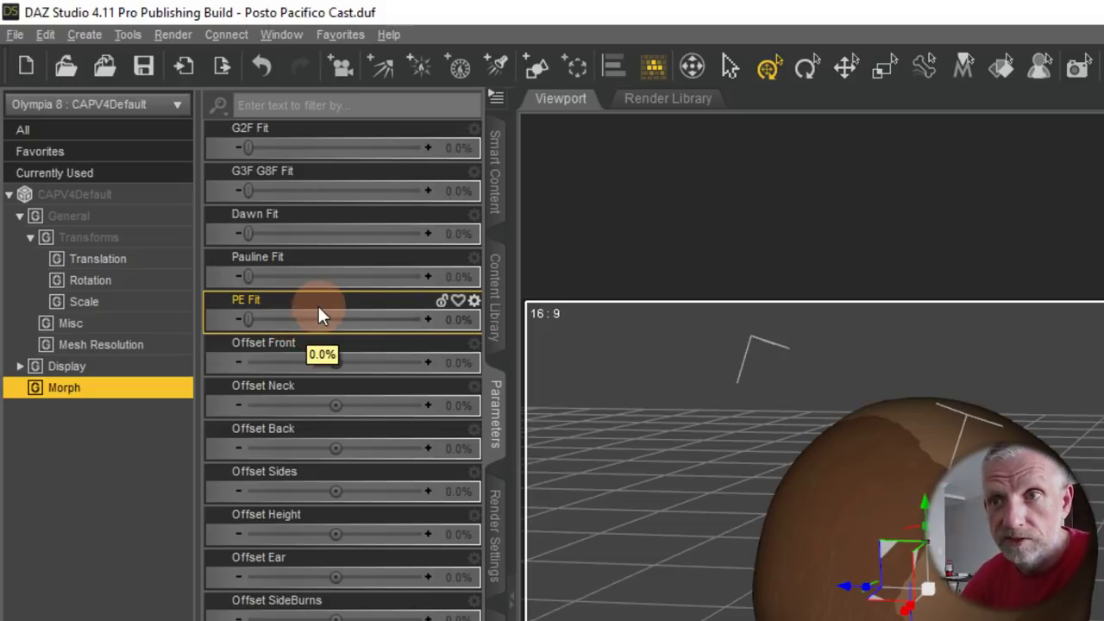
pyautogui.moveTo(364, 191)
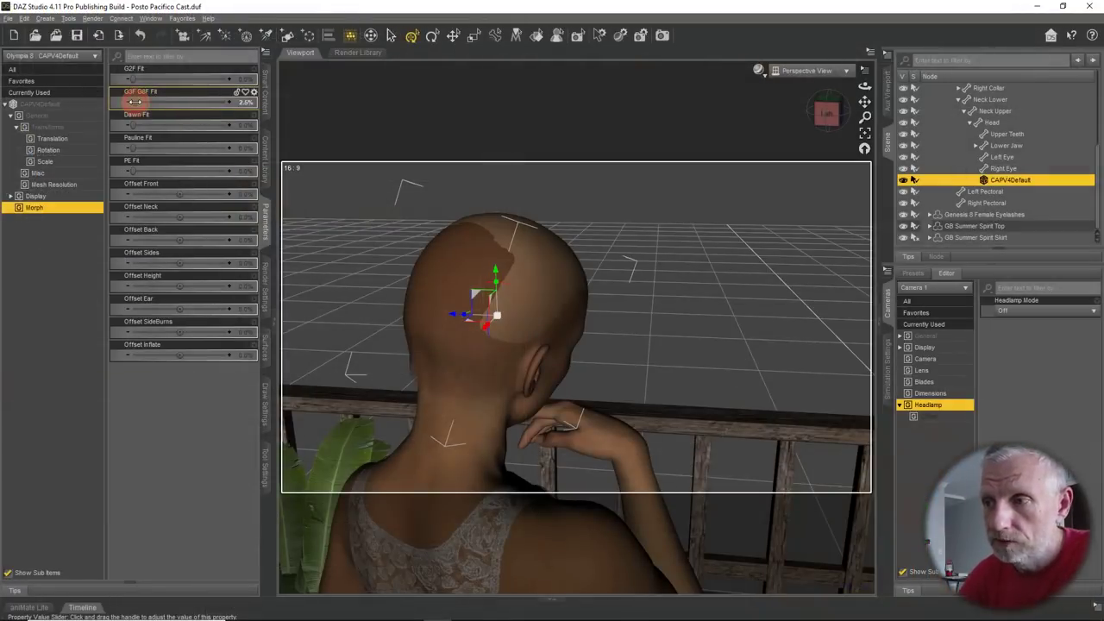
pyautogui.moveTo(250, 190); pyautogui.dragTo(322, 196)
pyautogui.moveTo(172, 106)
pyautogui.mouseDown()
pyautogui.moveTo(209, 106)
pyautogui.moveTo(130, 108)
pyautogui.moveTo(353, 121)
pyautogui.moveTo(163, 91)
pyautogui.moveTo(189, 91)
pyautogui.mouseUp()
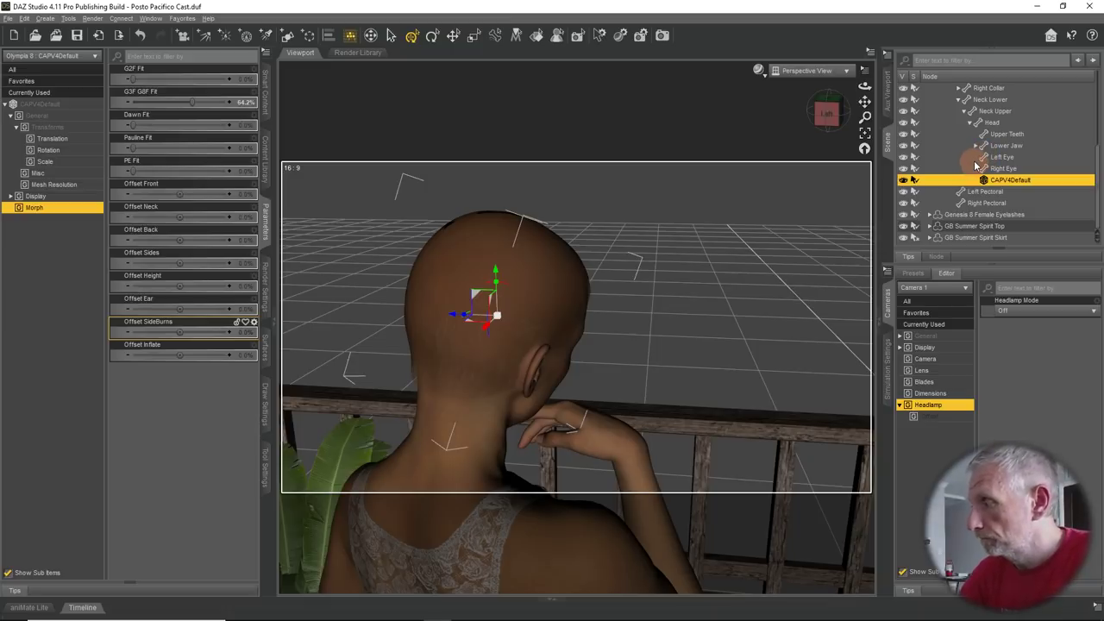
pyautogui.scroll(4, 976, 165)
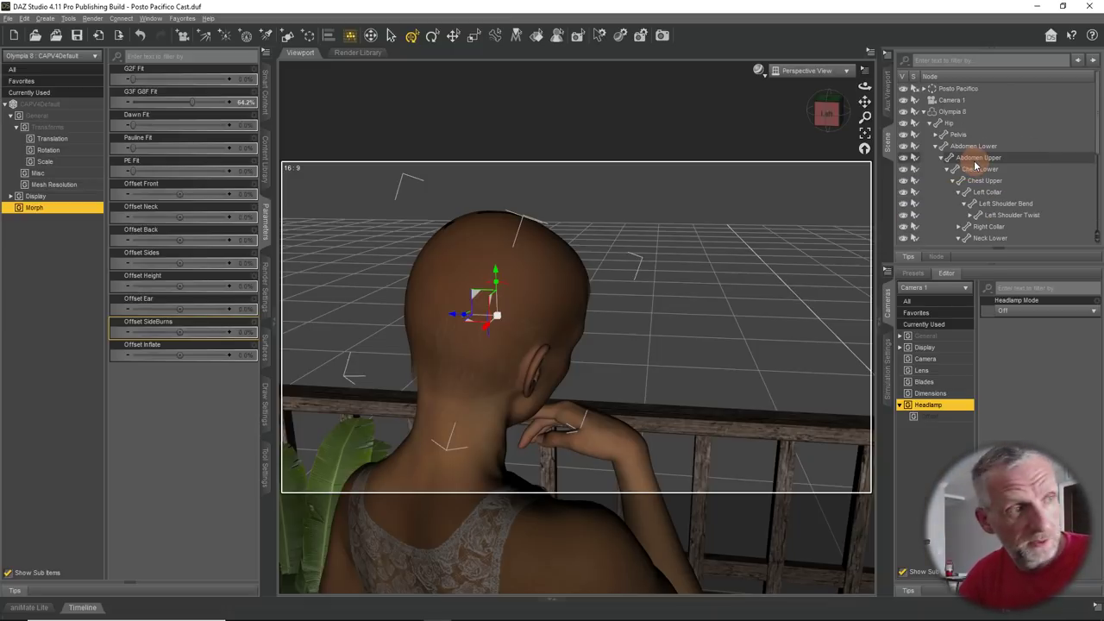
# Collapse Olympia 8's bone tree, select the figure, and return to the Bo Hair content folder
pyautogui.click(923, 113)
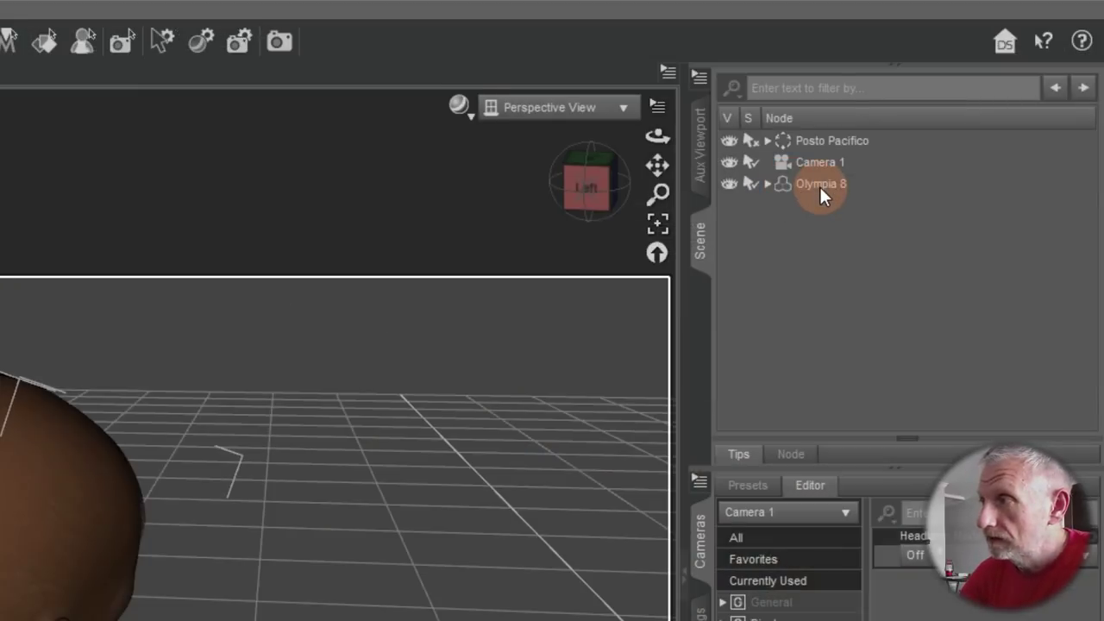
pyautogui.click(950, 112)
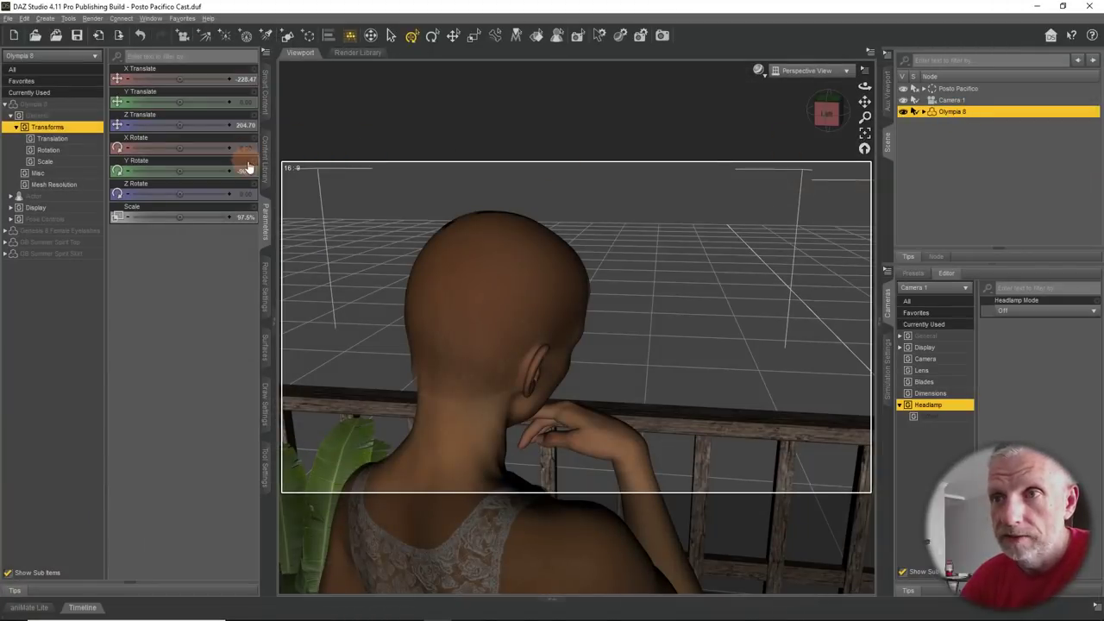
pyautogui.click(266, 164)
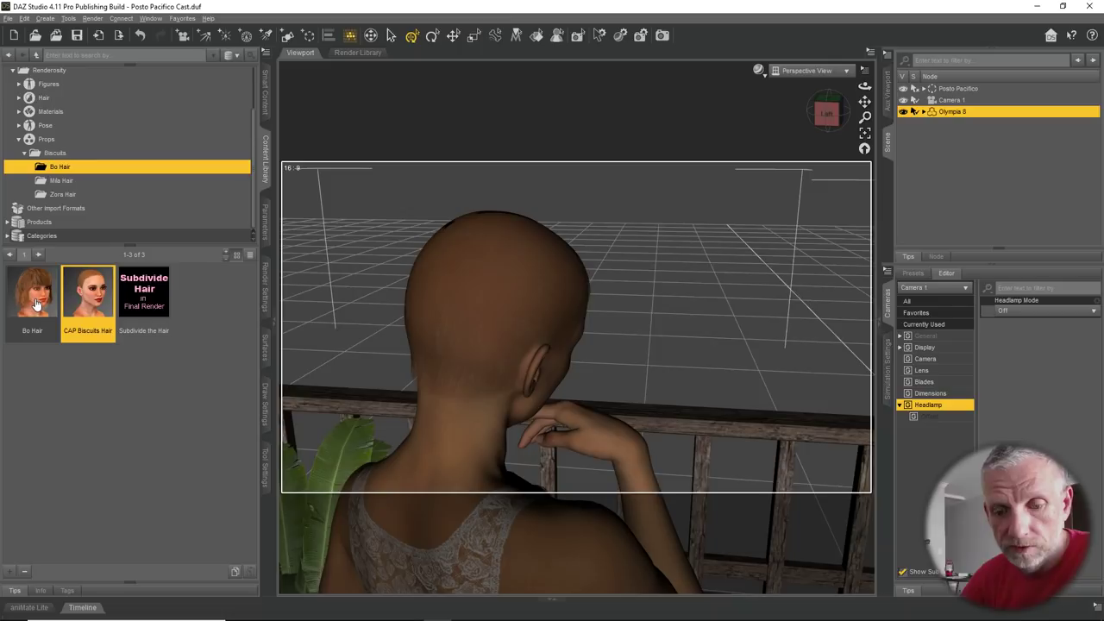
pyautogui.moveTo(36, 303)
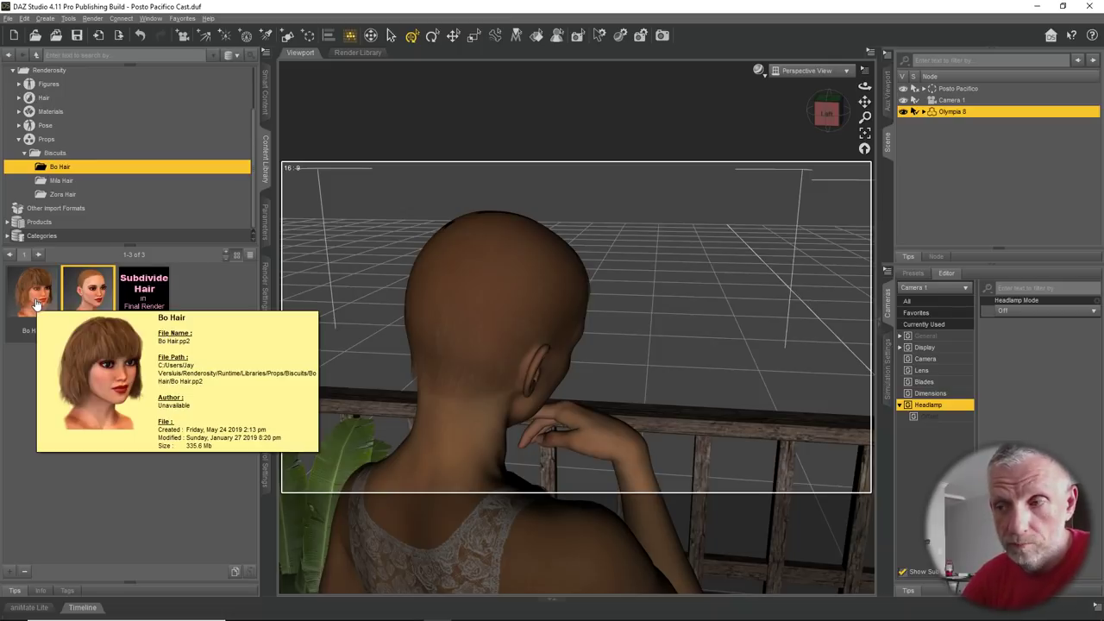
# Load Bo Hair onto Olympia 8 and expand her hierarchy in the Scene pane
pyautogui.doubleClick(36, 304)
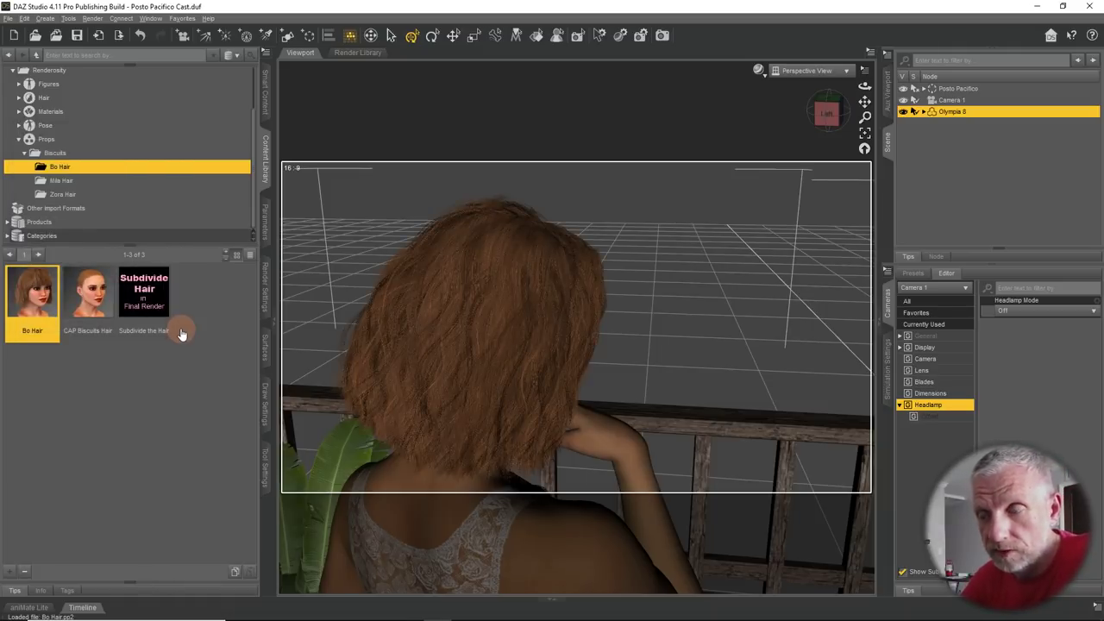
pyautogui.keyDown('alt'); pyautogui.moveTo(554, 372); pyautogui.dragTo(549, 374); pyautogui.keyUp('alt')
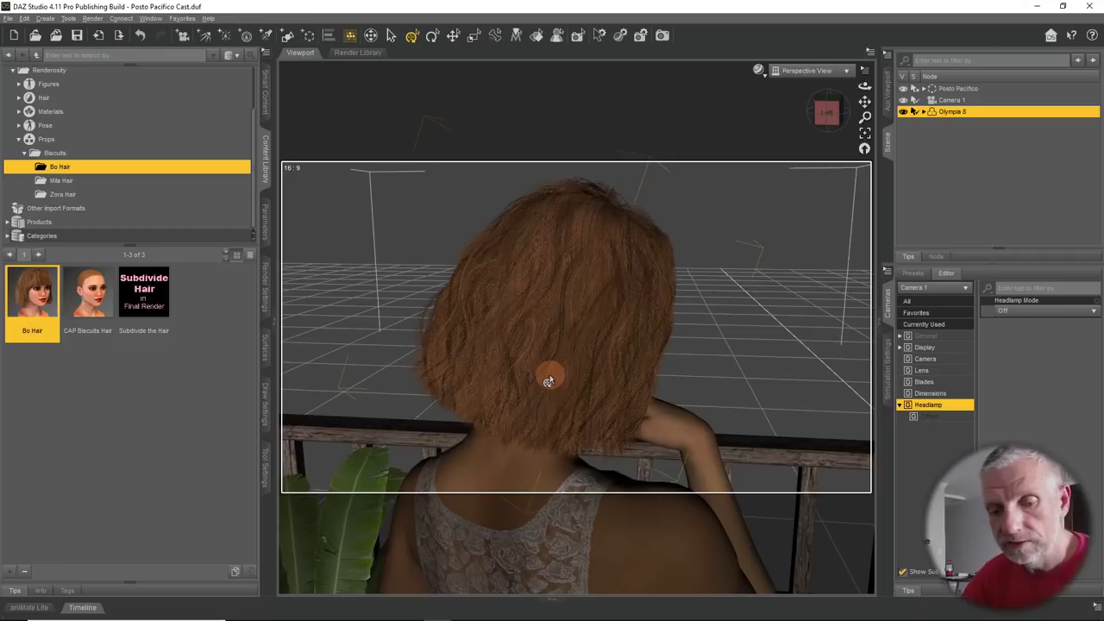
pyautogui.click(923, 112)
pyautogui.click(947, 124)
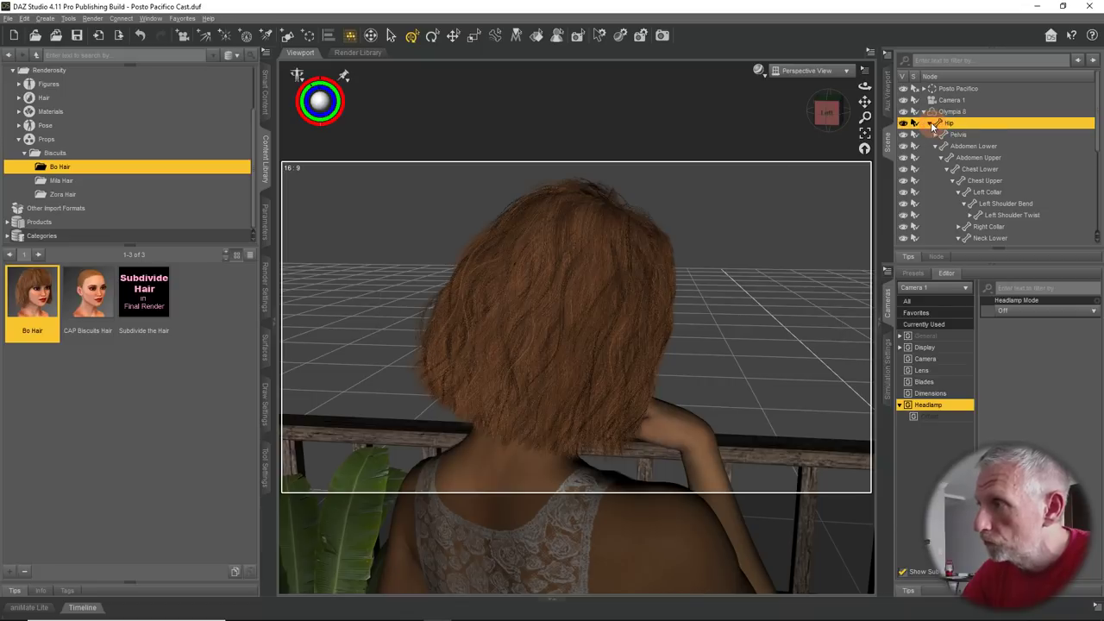
# Find the Head bone and select the BoHair item from the viewport's context menu
pyautogui.scroll(-5, 983, 151)
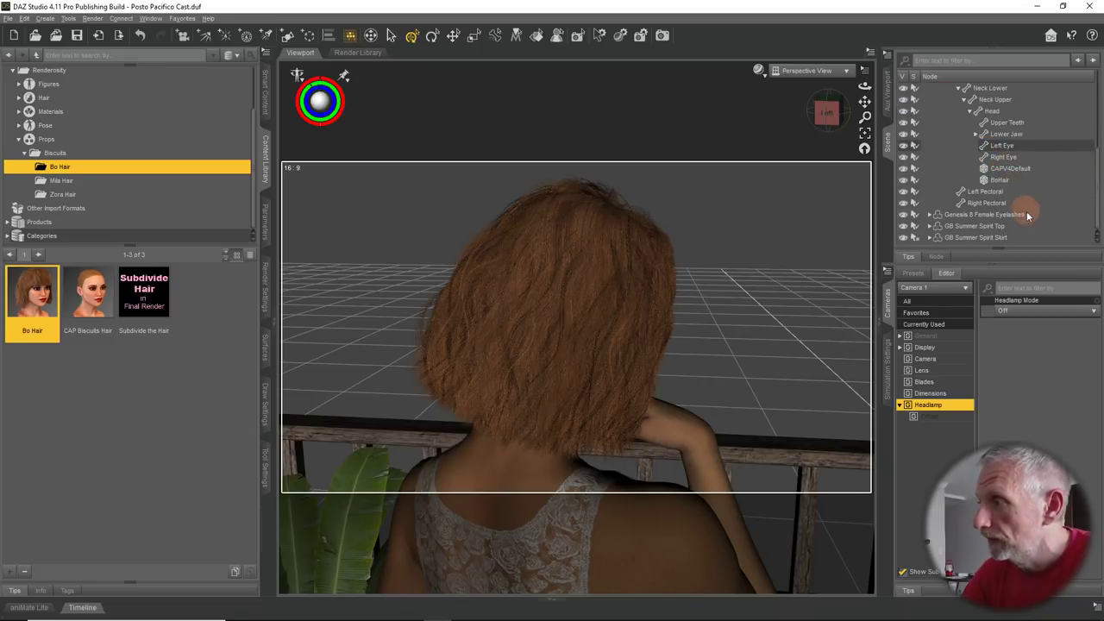
pyautogui.scroll(3, 1025, 215)
pyautogui.scroll(-2, 1026, 217)
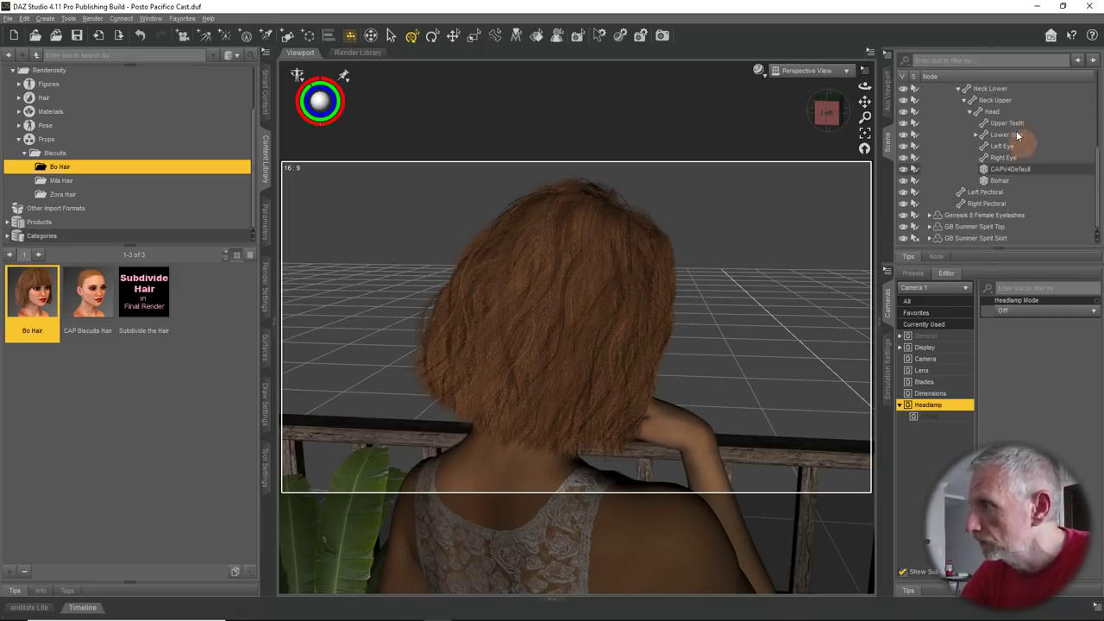
pyautogui.click(1014, 144)
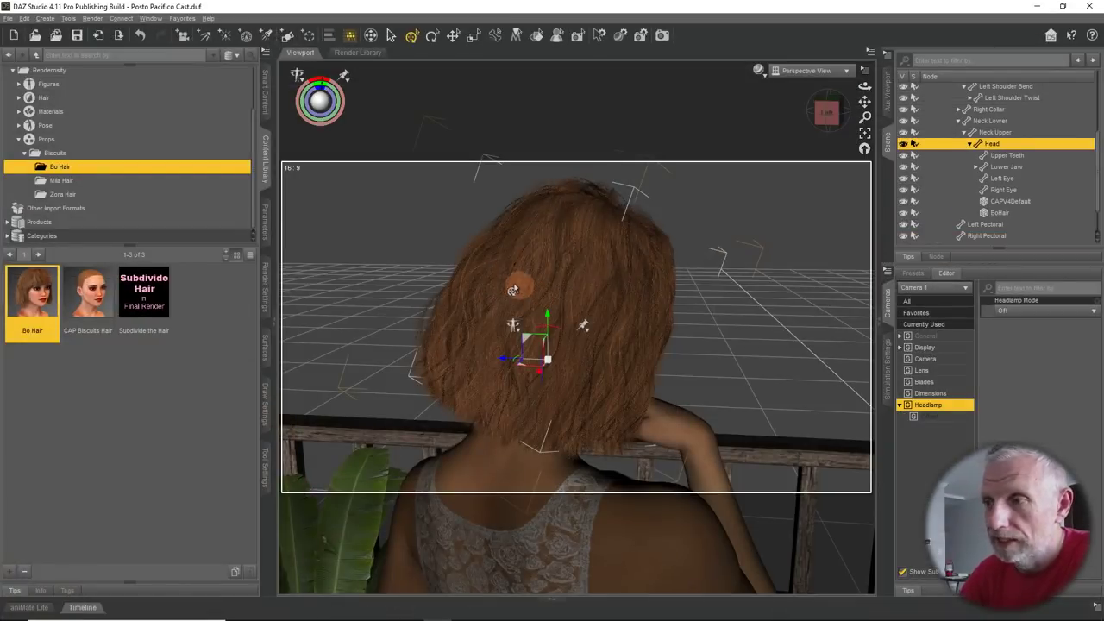
pyautogui.rightClick(469, 293)
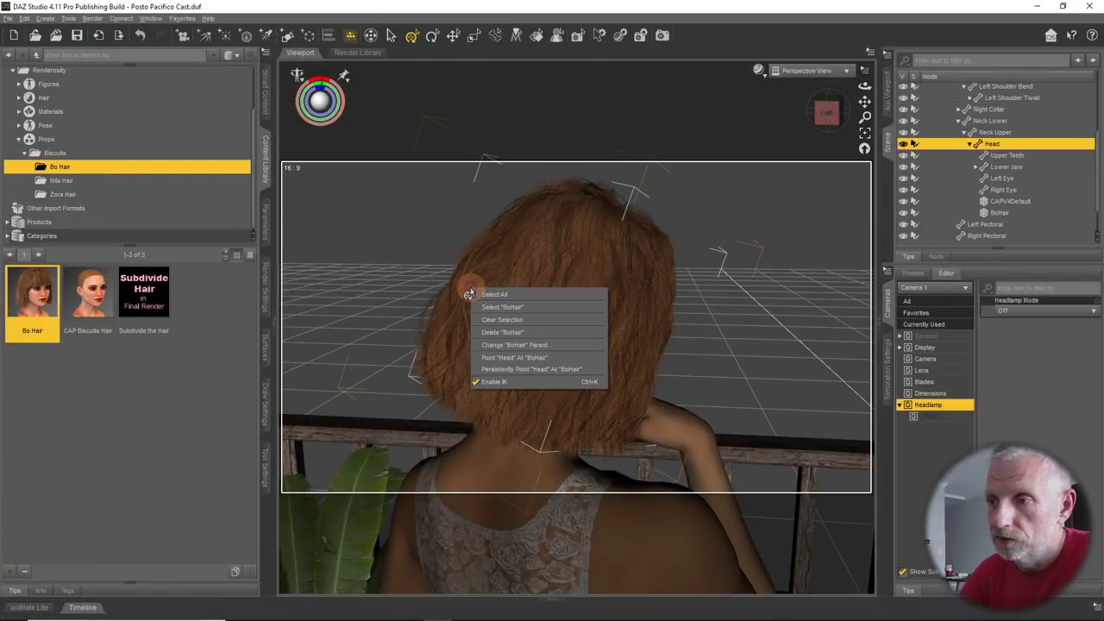
pyautogui.click(518, 308)
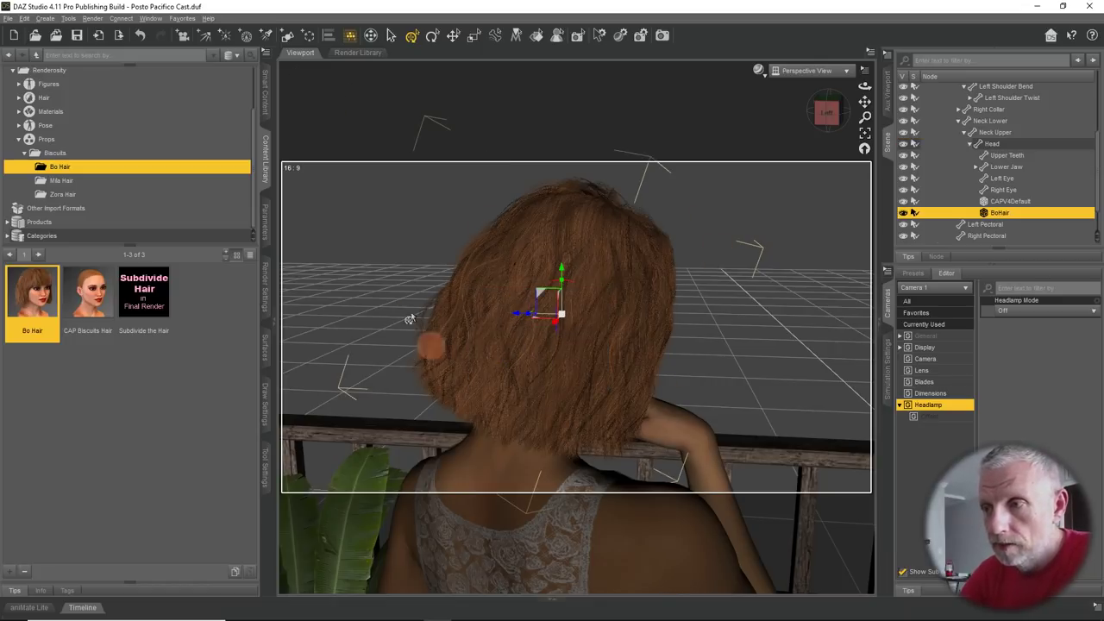
# Show BoHair's parameters, browsing General, Display, Morph, FITS, OFFSETS, MOVES, STYLES, STYLES BANGS and STYLES MAIN
pyautogui.click(265, 226)
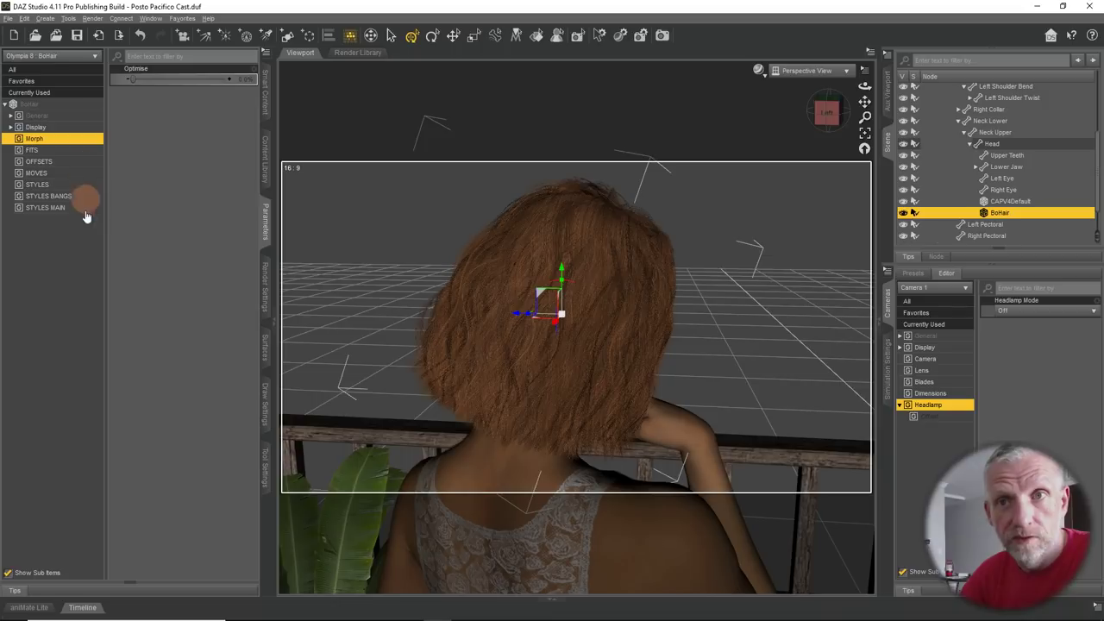
pyautogui.click(53, 115)
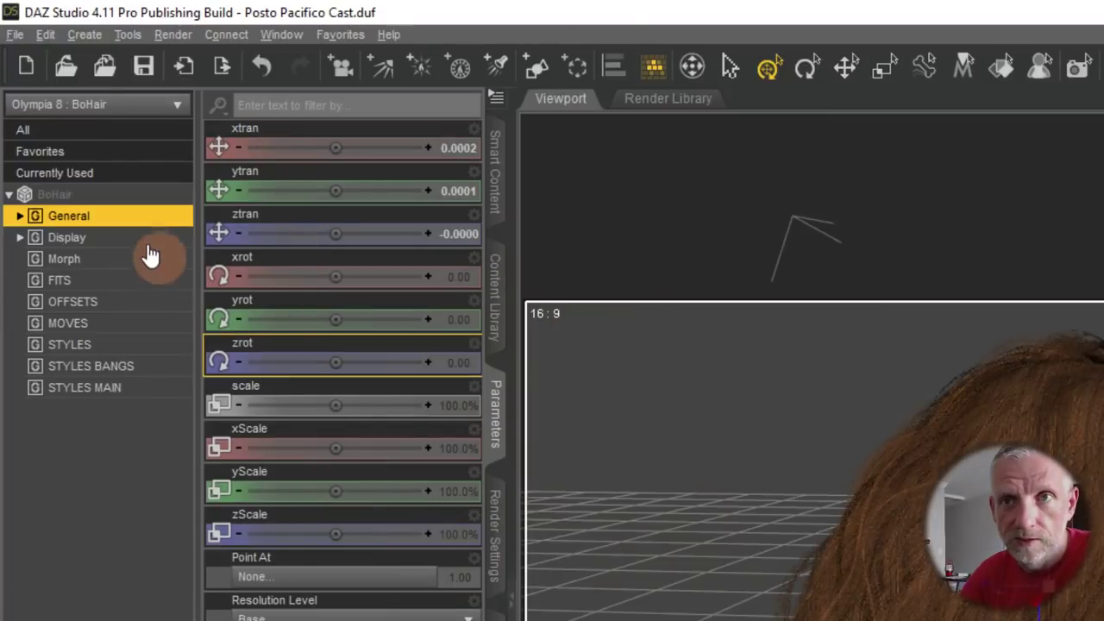
pyautogui.click(144, 238)
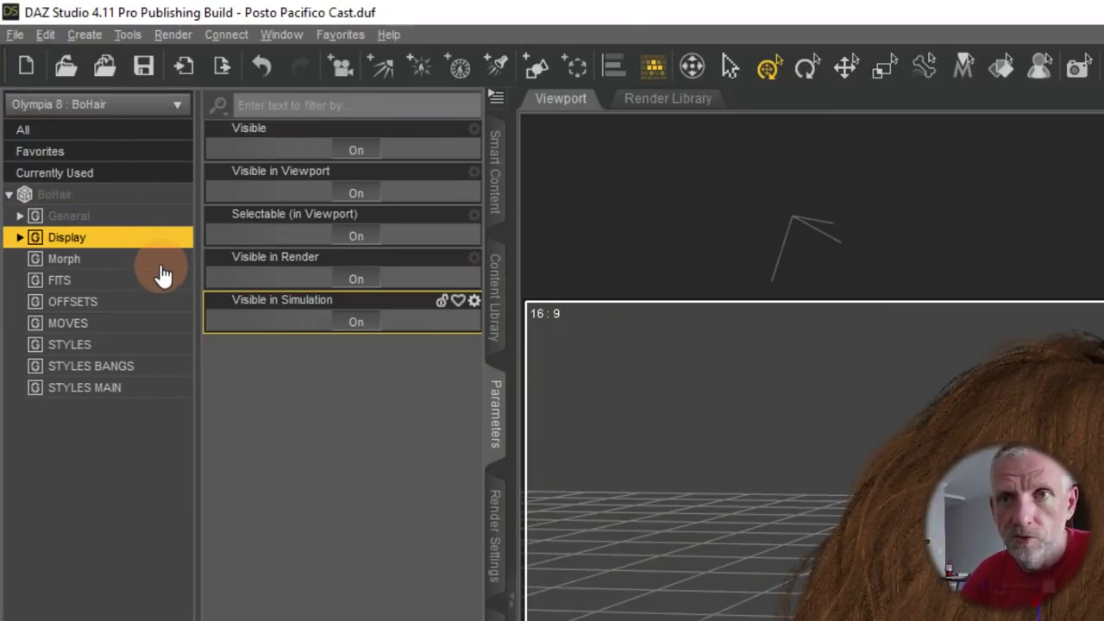
pyautogui.click(163, 258)
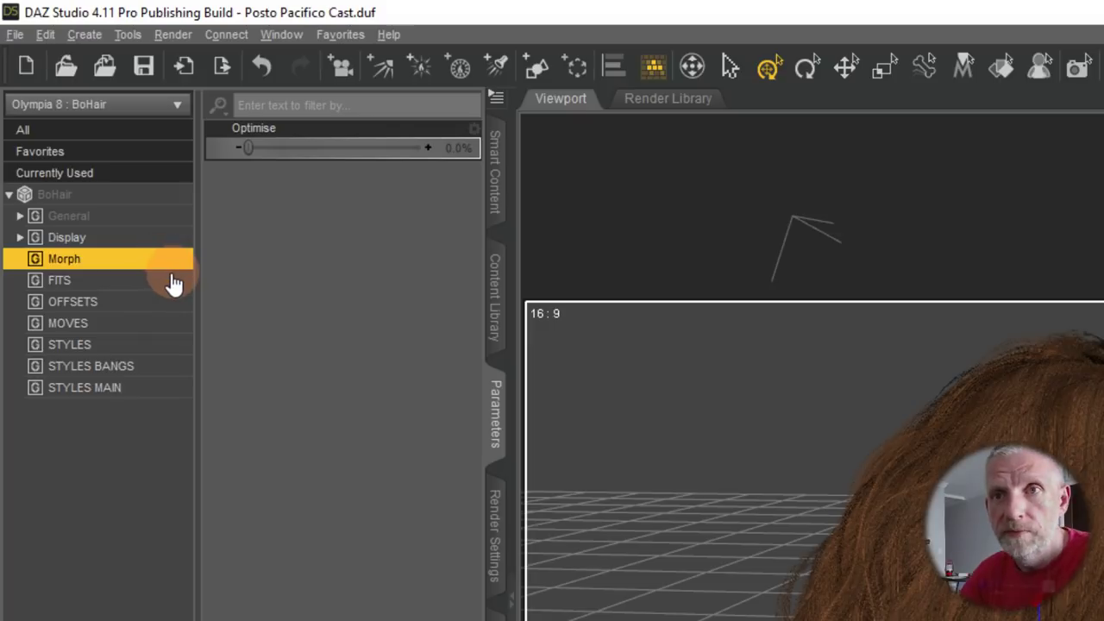
pyautogui.click(160, 284)
pyautogui.click(173, 303)
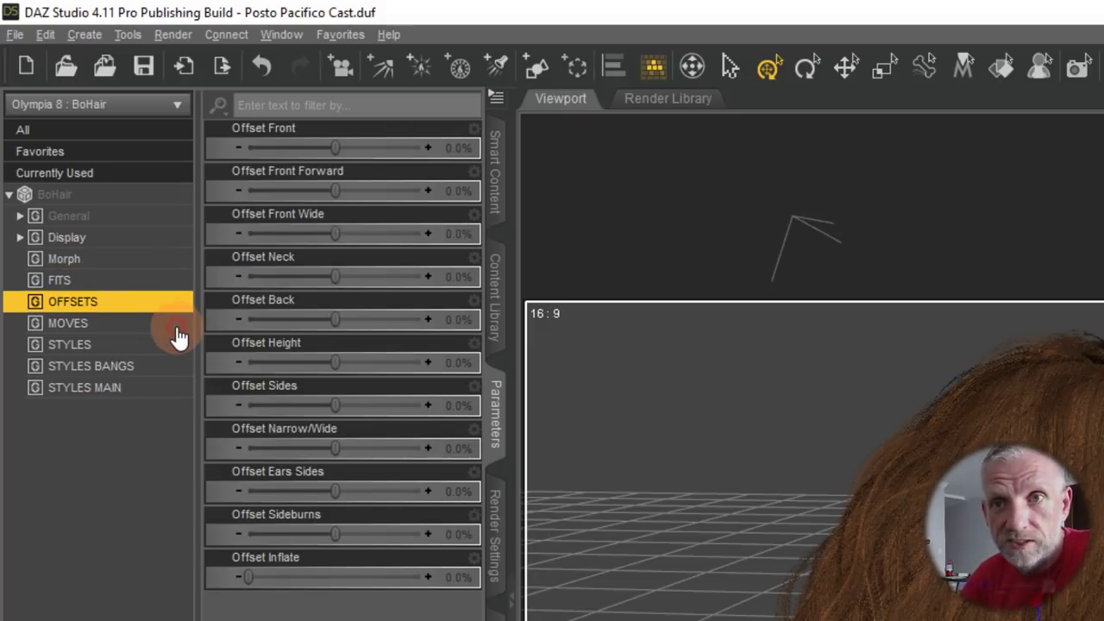
pyautogui.click(173, 325)
pyautogui.click(173, 345)
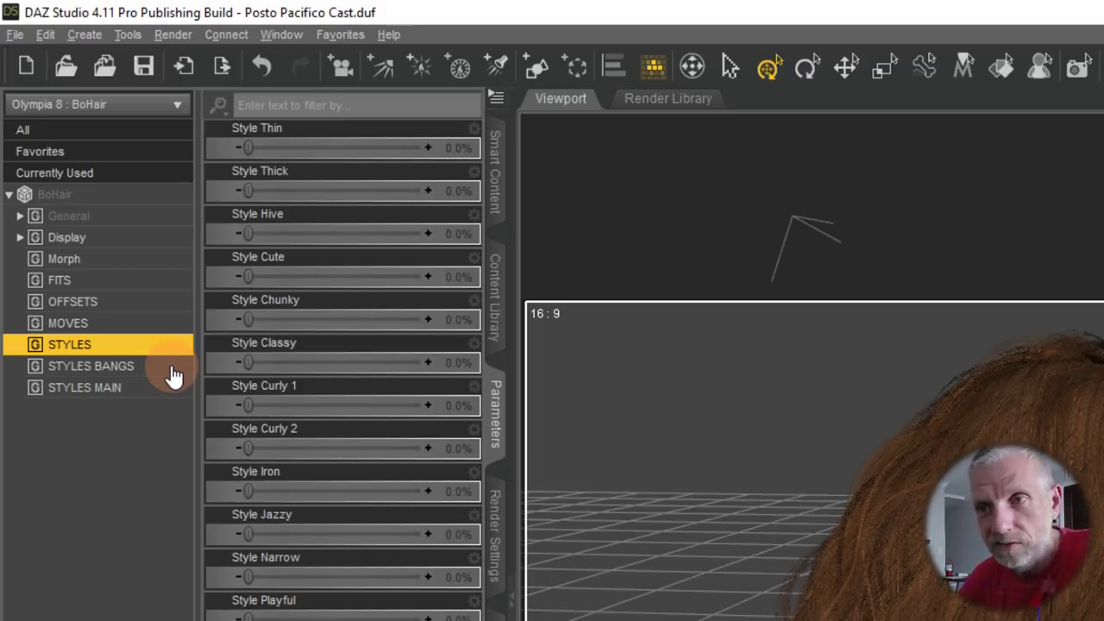
pyautogui.click(172, 371)
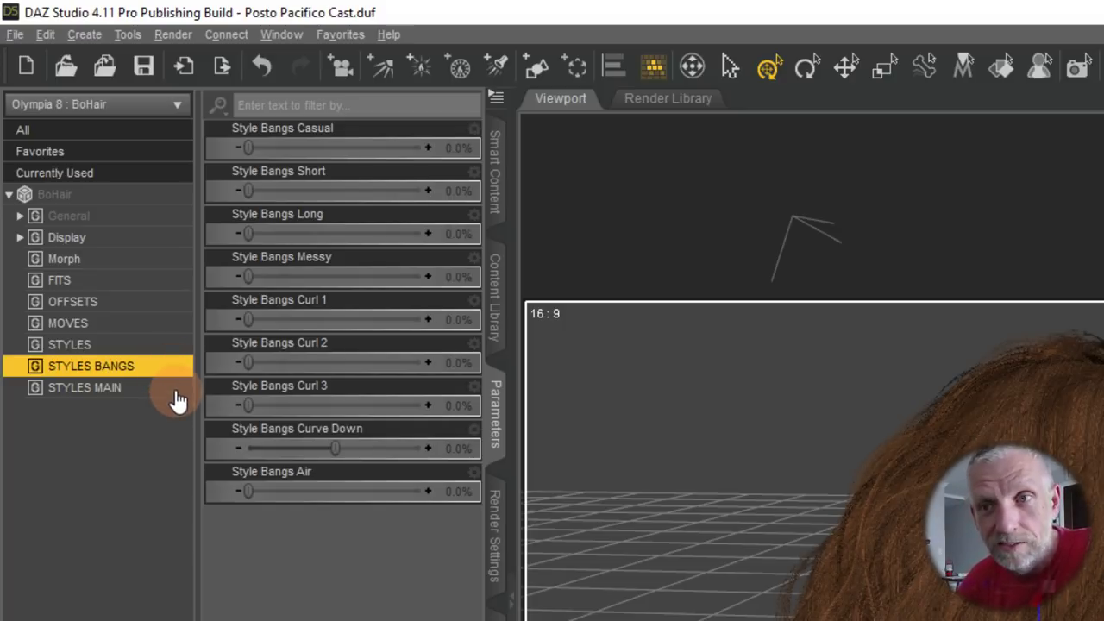
pyautogui.click(175, 389)
# In STYLES, try Style Thin up to 200% and Style Cute at 75.3%
pyautogui.click(174, 367)
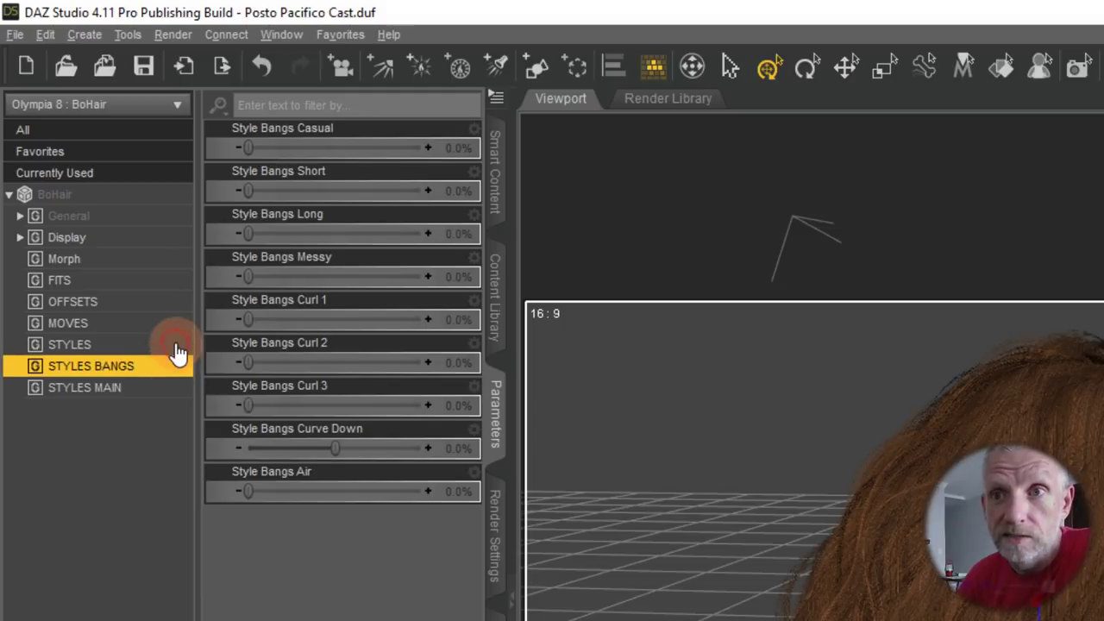
pyautogui.click(176, 347)
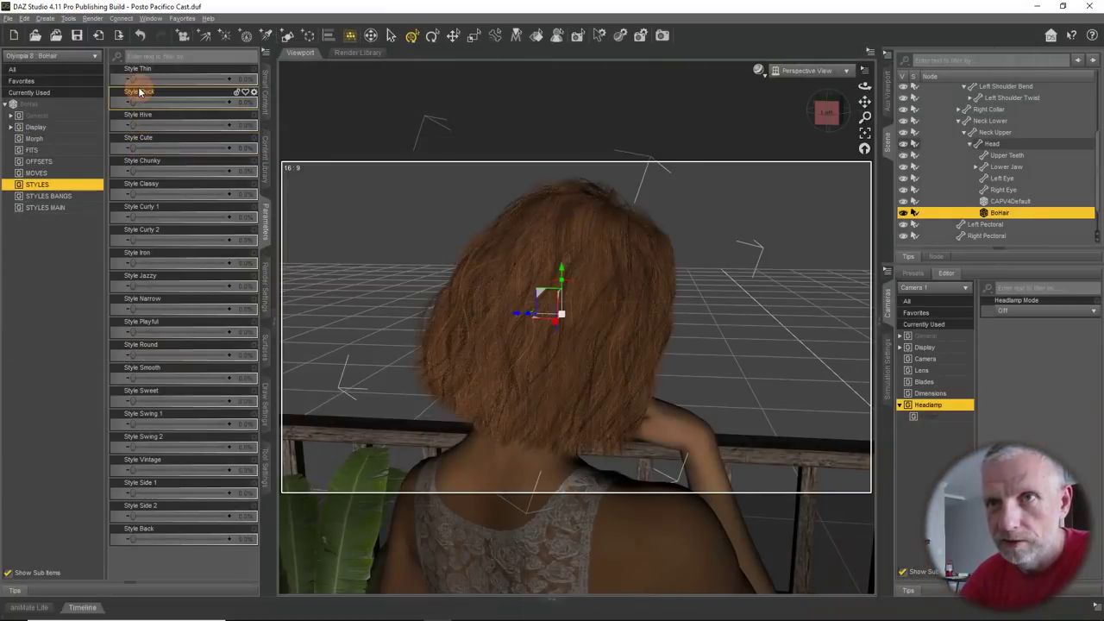
pyautogui.moveTo(262, 151); pyautogui.dragTo(340, 166)
pyautogui.moveTo(183, 87); pyautogui.dragTo(111, 76)
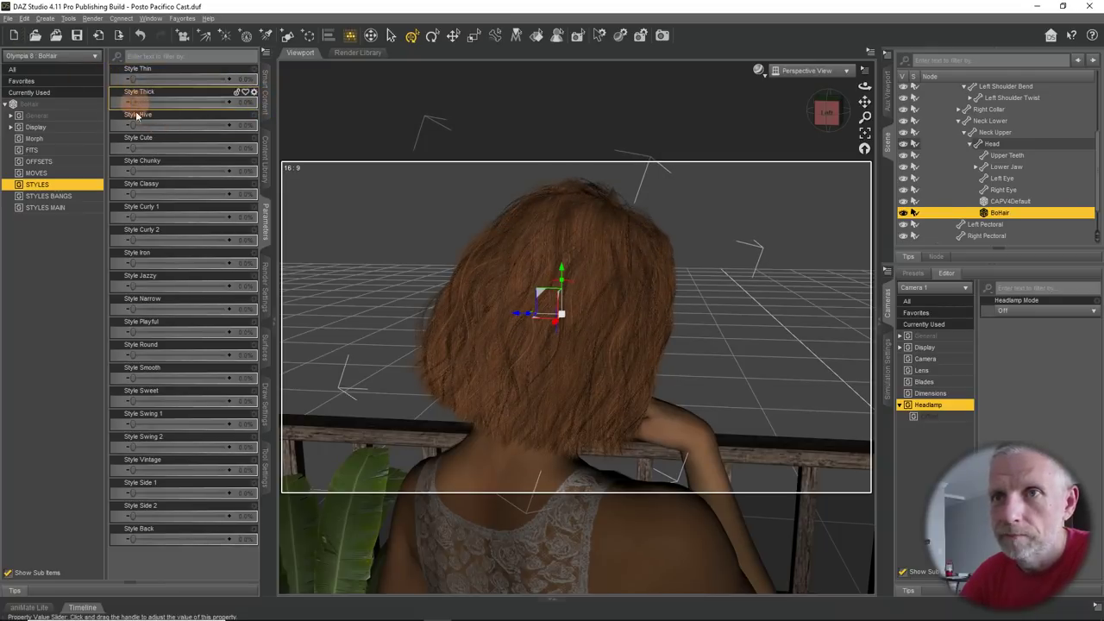
pyautogui.moveTo(134, 148)
pyautogui.mouseDown()
pyautogui.moveTo(210, 153)
pyautogui.moveTo(177, 152)
pyautogui.moveTo(178, 175)
pyautogui.moveTo(227, 167)
pyautogui.moveTo(286, 180)
pyautogui.moveTo(129, 148)
pyautogui.mouseUp()
# Try Style Classy, Iron 100%, Narrow, Sweet 3.9%, Swing 2 54.3% and Side 1 on the hair
pyautogui.moveTo(131, 193); pyautogui.dragTo(75, 230)
pyautogui.moveTo(135, 256); pyautogui.dragTo(66, 269)
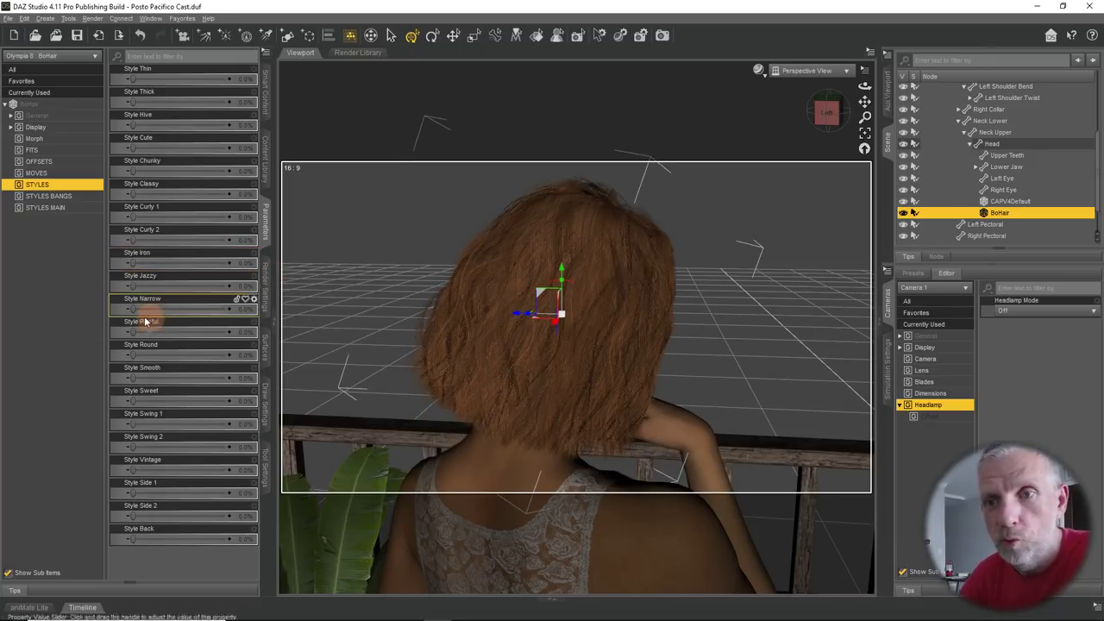
pyautogui.moveTo(132, 309); pyautogui.dragTo(87, 364)
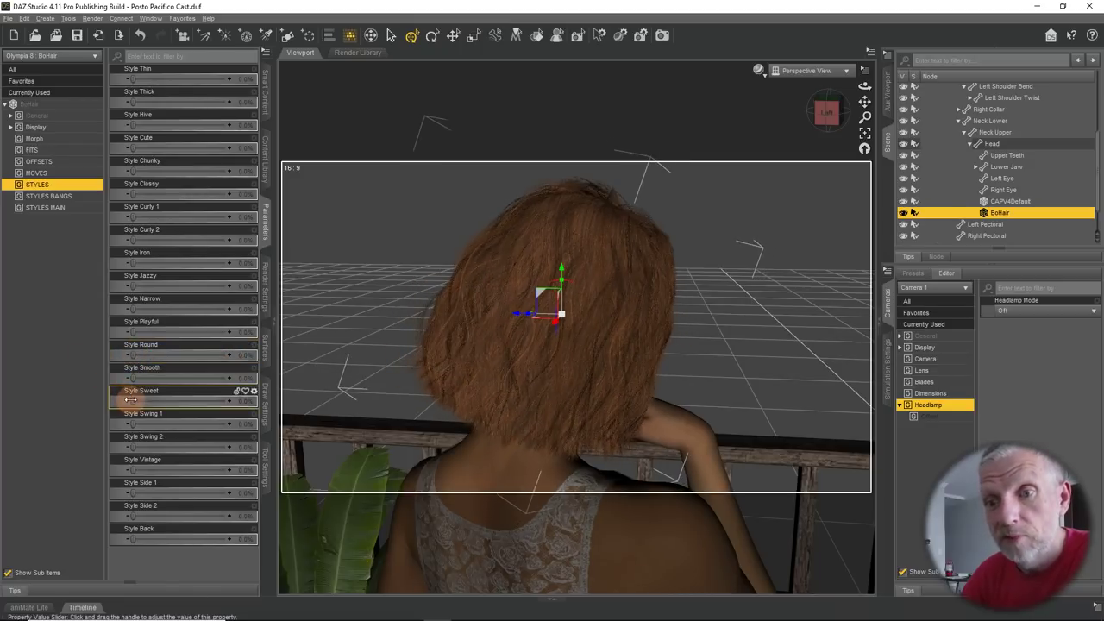
pyautogui.moveTo(132, 401)
pyautogui.mouseDown()
pyautogui.moveTo(198, 401)
pyautogui.moveTo(114, 411)
pyautogui.mouseUp()
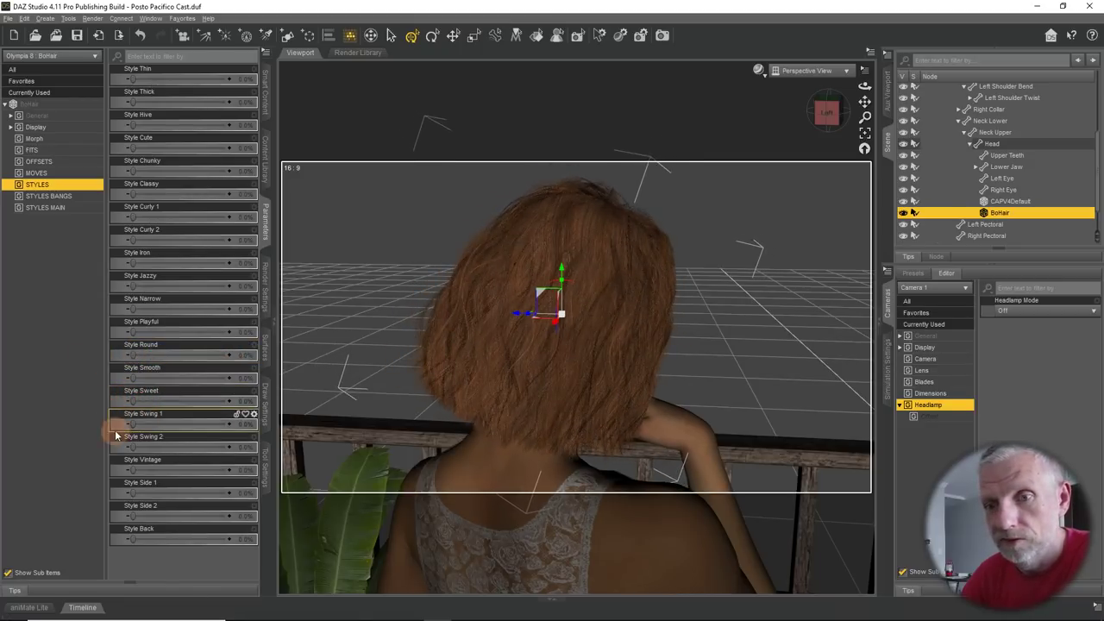
pyautogui.moveTo(133, 448); pyautogui.dragTo(98, 458)
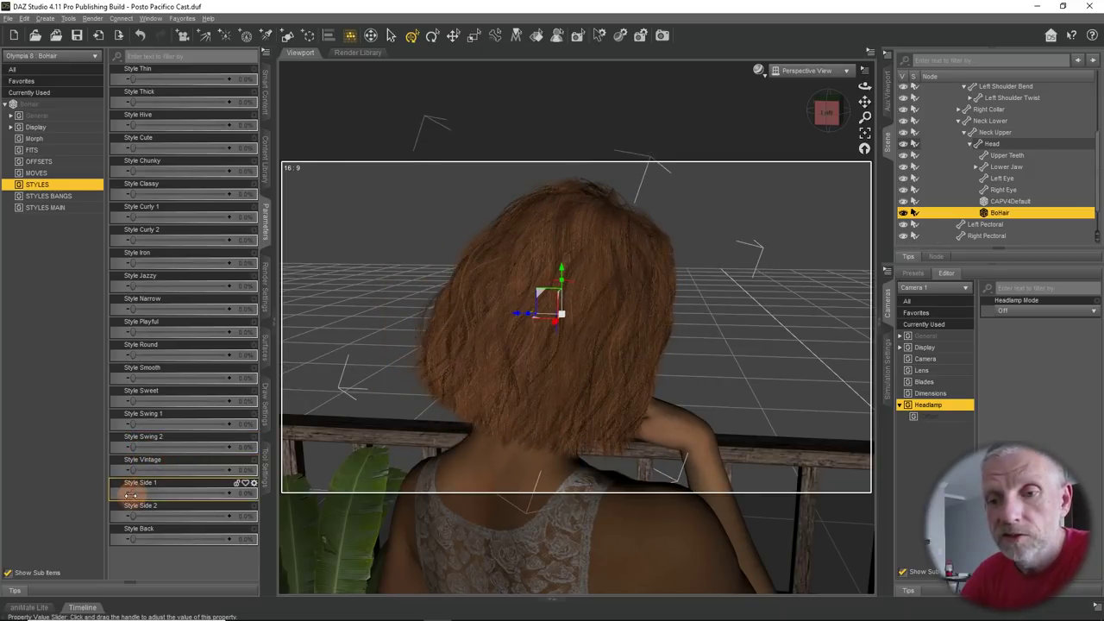
pyautogui.moveTo(146, 494); pyautogui.dragTo(77, 490)
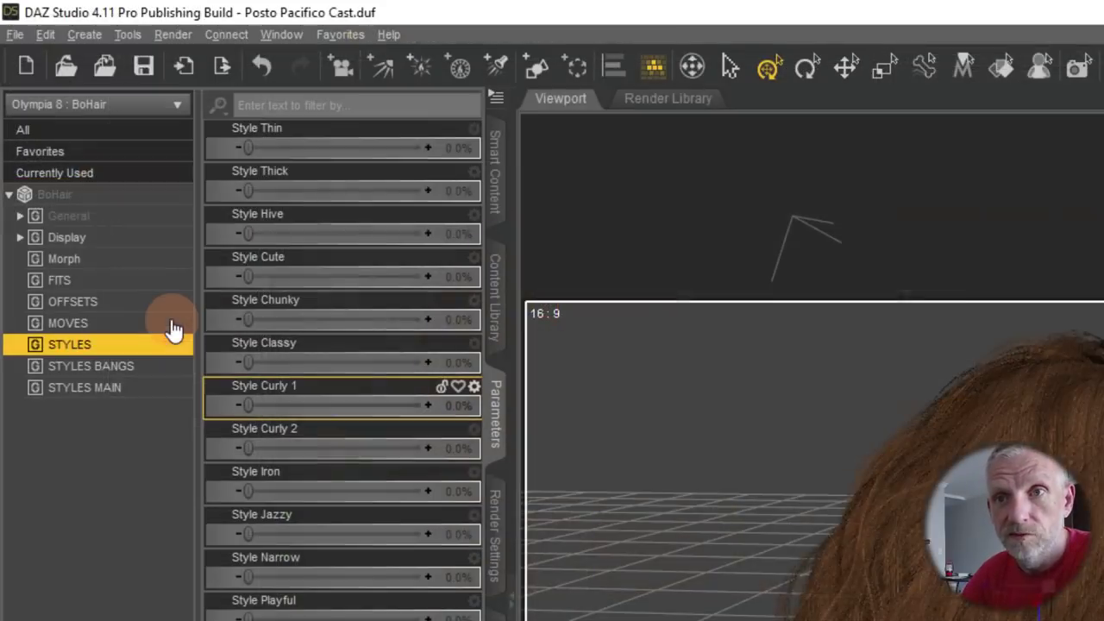
# Try Move Back 1 and Move Side 1, settle Move Back 2 at 9.3%, and add Style Jazzy 13.6%
pyautogui.click(92, 175)
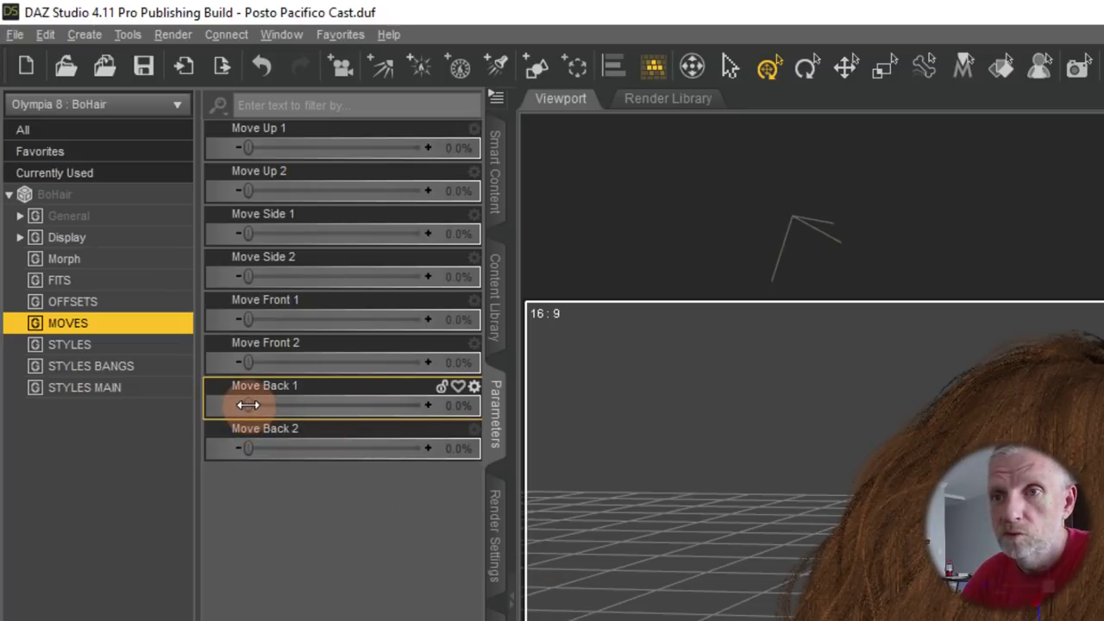
pyautogui.moveTo(249, 406); pyautogui.dragTo(181, 433)
pyautogui.moveTo(247, 448); pyautogui.dragTo(164, 434)
pyautogui.moveTo(249, 233); pyautogui.dragTo(192, 271)
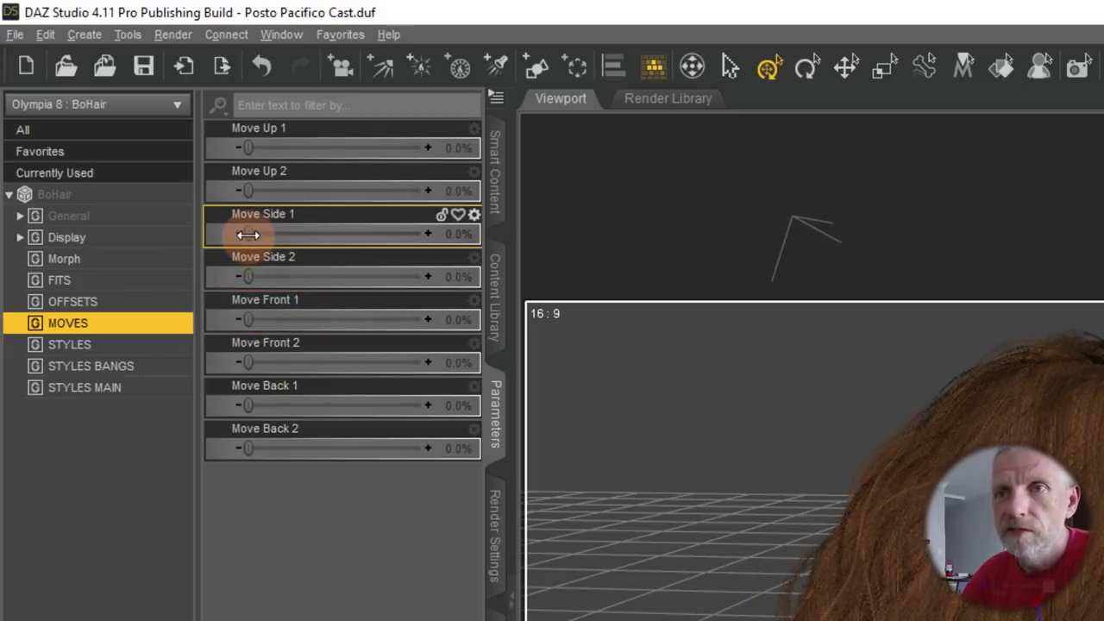
pyautogui.moveTo(239, 236); pyautogui.dragTo(269, 296)
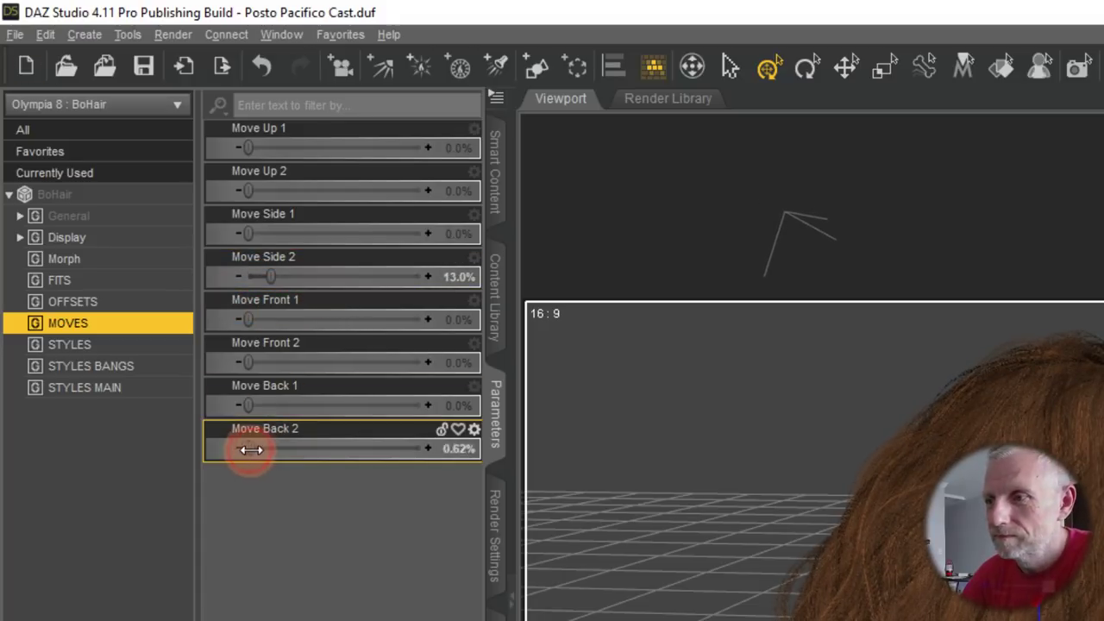
pyautogui.moveTo(250, 449); pyautogui.dragTo(259, 450)
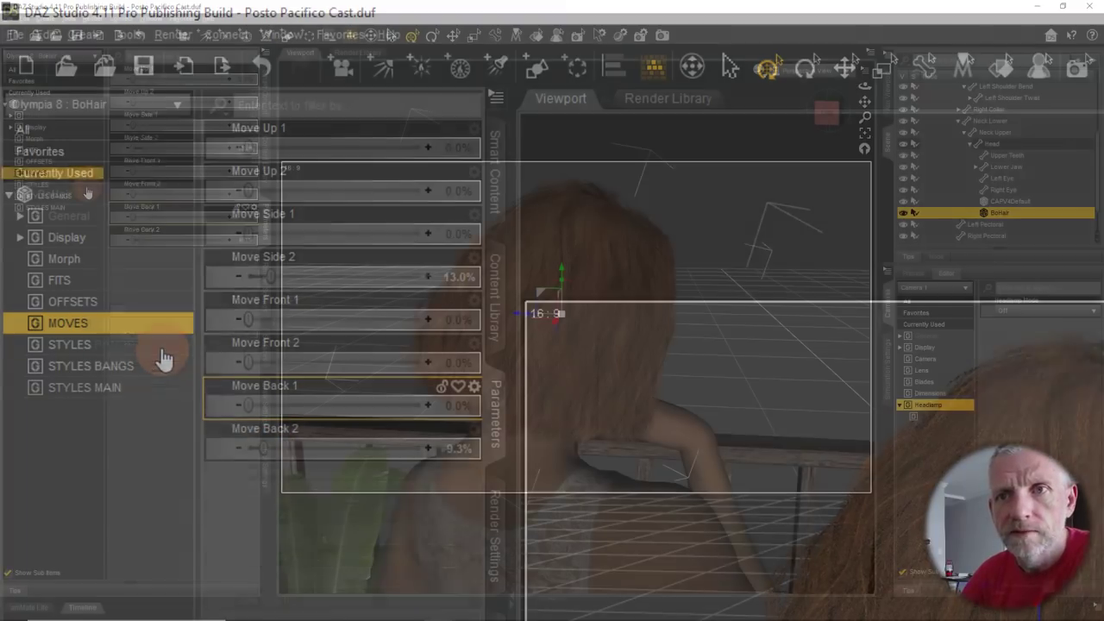
pyautogui.click(157, 345)
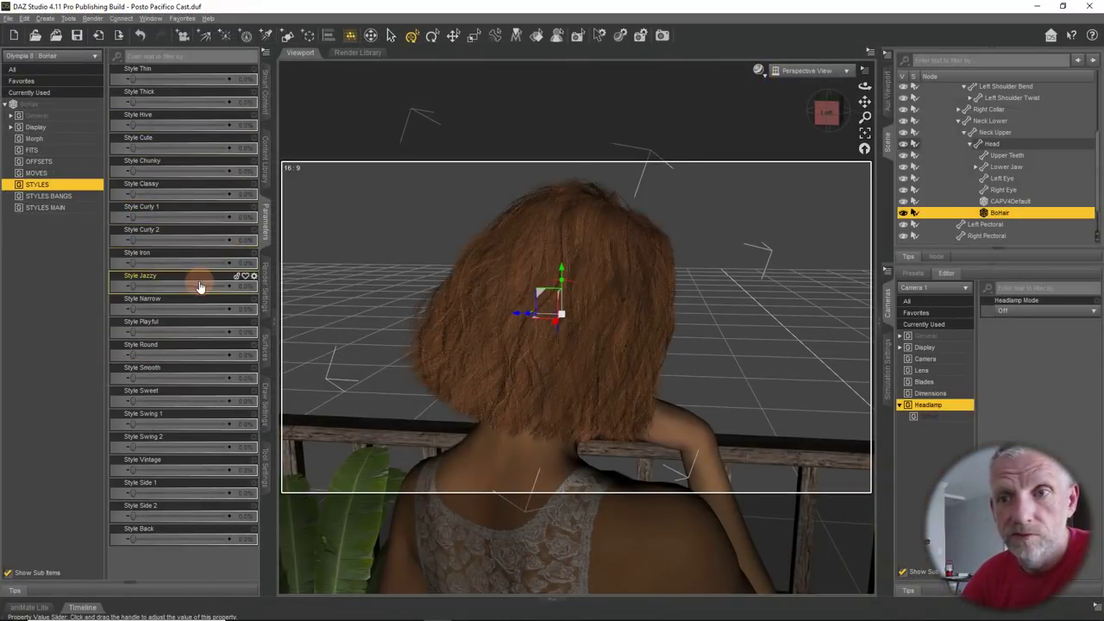
pyautogui.moveTo(138, 296)
pyautogui.mouseDown()
pyautogui.moveTo(181, 298)
pyautogui.moveTo(142, 298)
pyautogui.mouseUp()
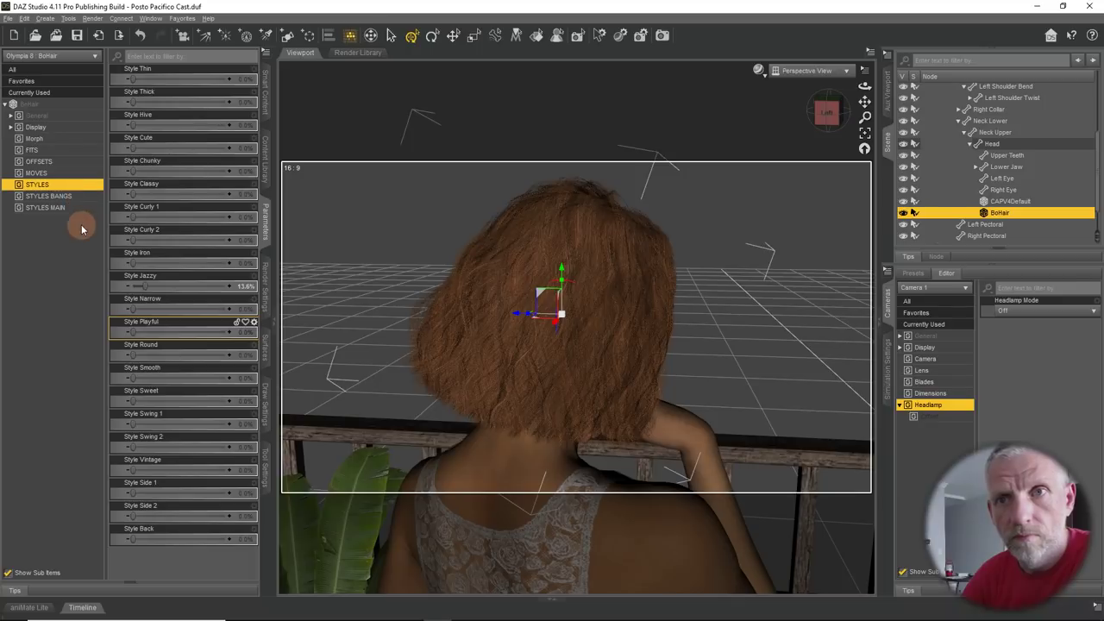
# Open BoHair's FITS group and drag G3F G8F Fit up to 100%
pyautogui.click(76, 173)
pyautogui.click(78, 163)
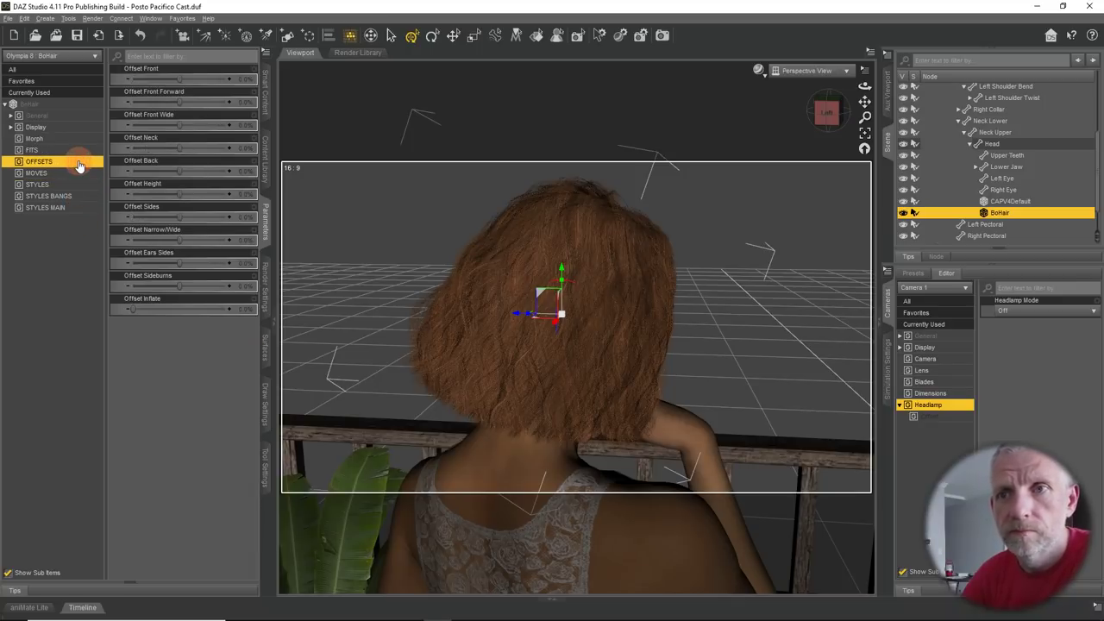
pyautogui.click(80, 151)
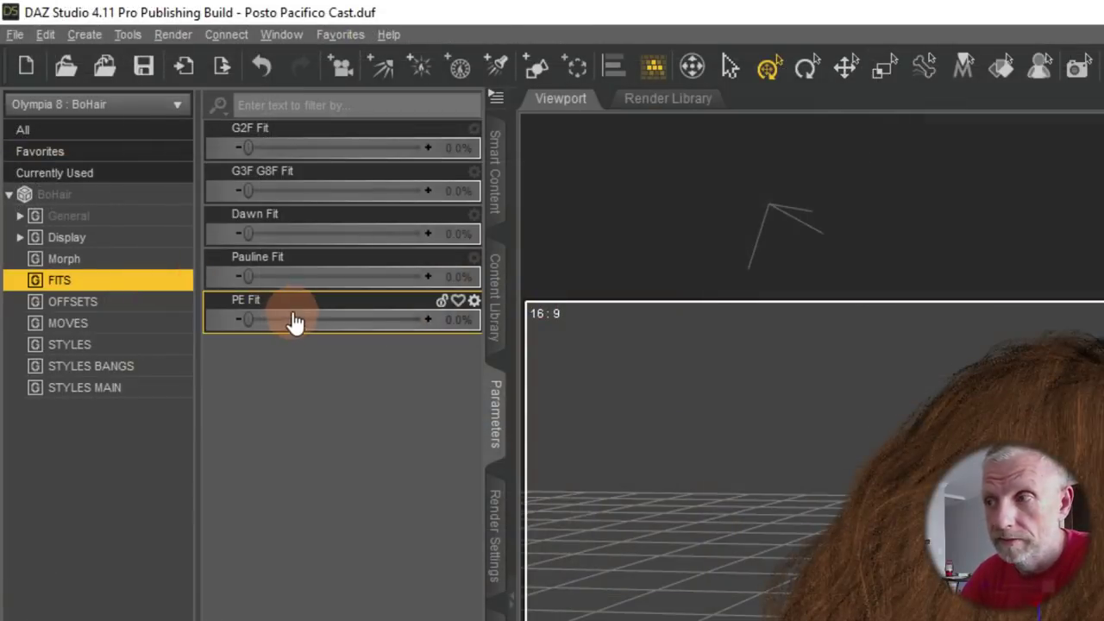
pyautogui.moveTo(248, 191); pyautogui.dragTo(94, 219)
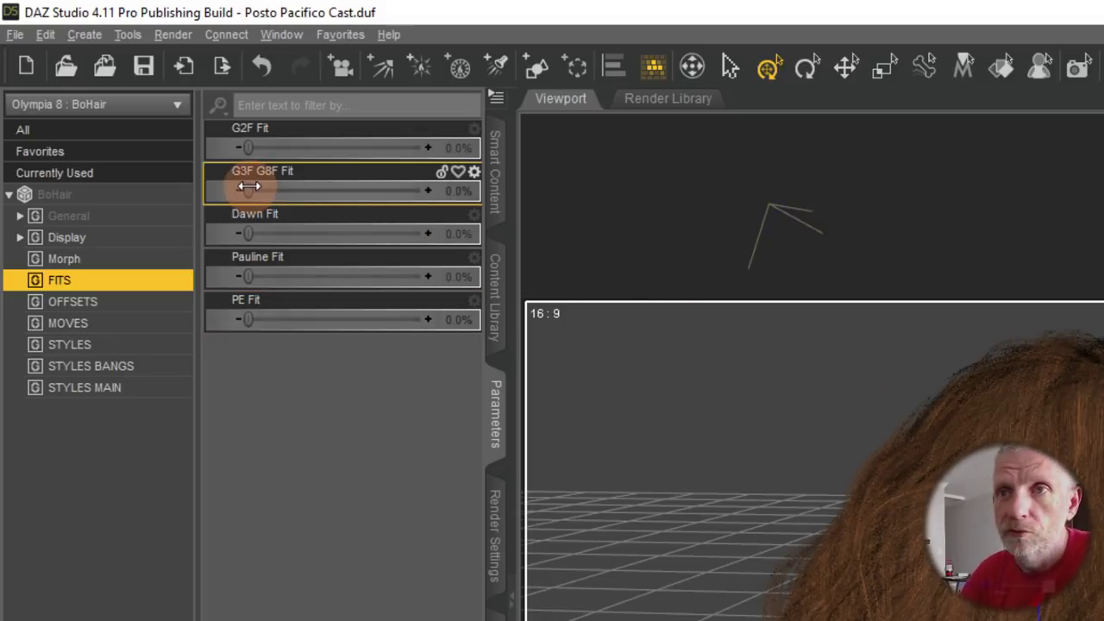
pyautogui.moveTo(248, 186); pyautogui.dragTo(464, 201)
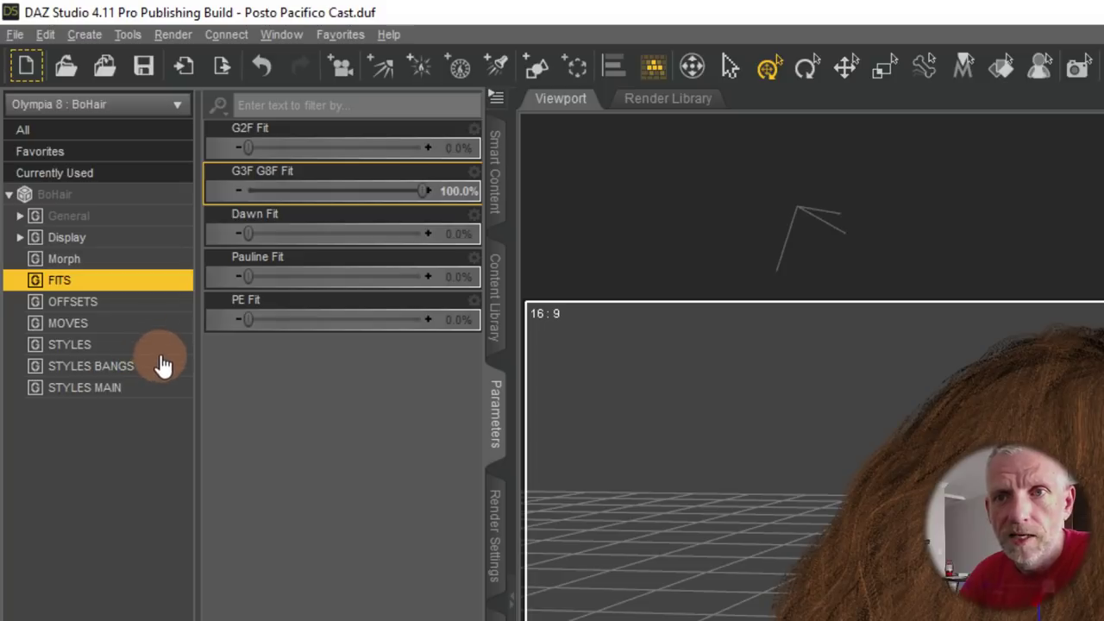
# In STYLES MAIN, raise Style Long to full, then reduce it to about 56.8%
pyautogui.click(181, 322)
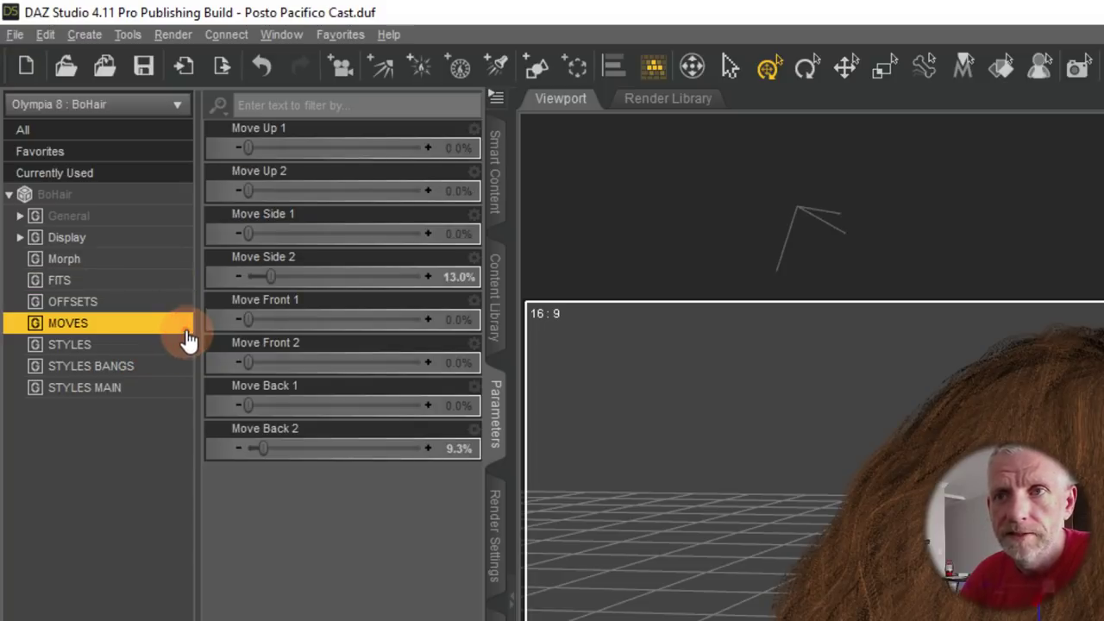
pyautogui.click(175, 365)
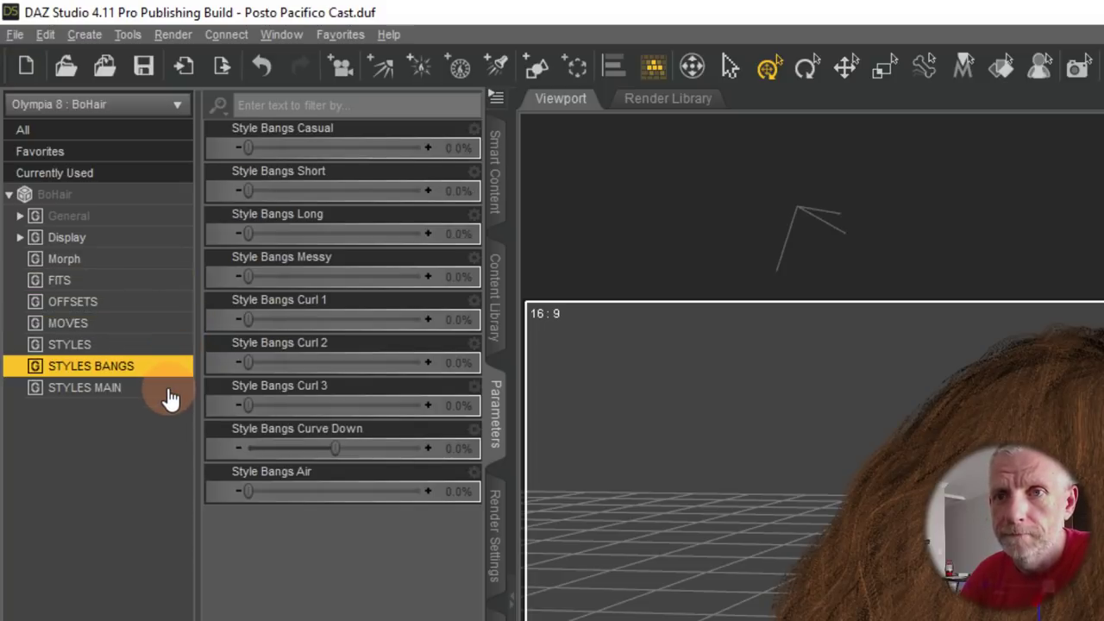
pyautogui.click(170, 390)
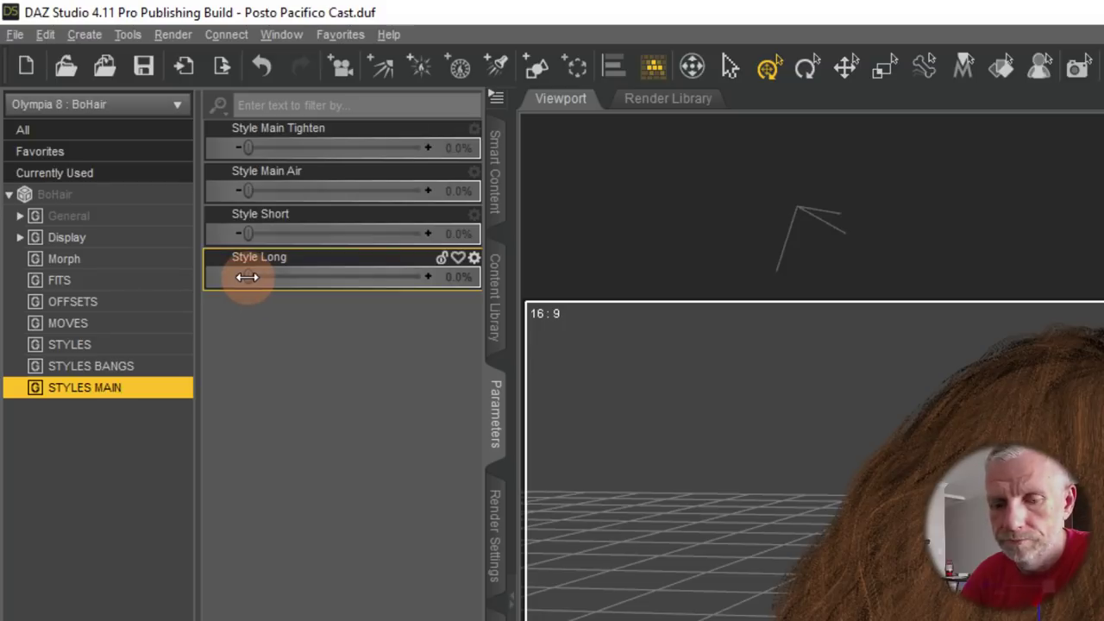
pyautogui.moveTo(247, 277); pyautogui.dragTo(343, 291)
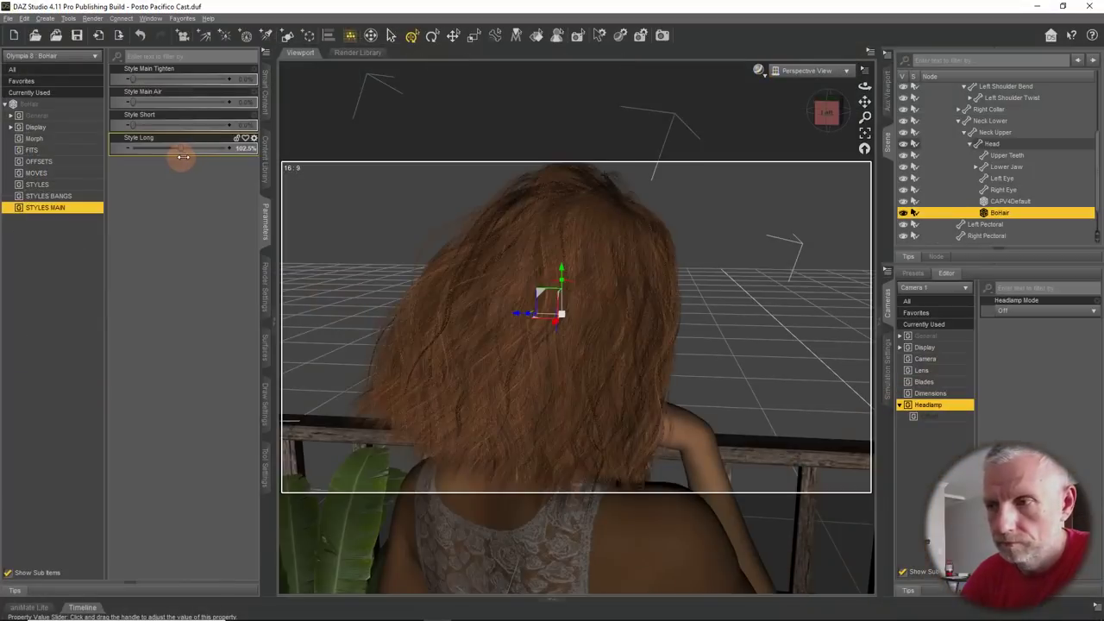
pyautogui.moveTo(182, 156); pyautogui.dragTo(158, 188)
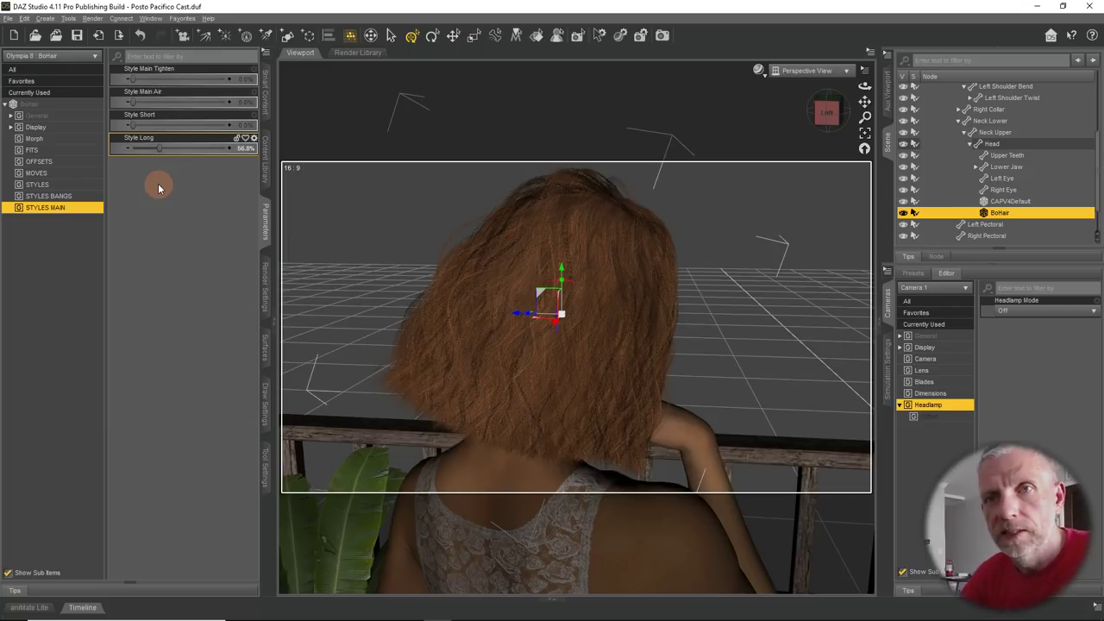
# In MOVES, set Move Side 1 near 48.8% and Move Back 2 near 19.8%
pyautogui.click(76, 172)
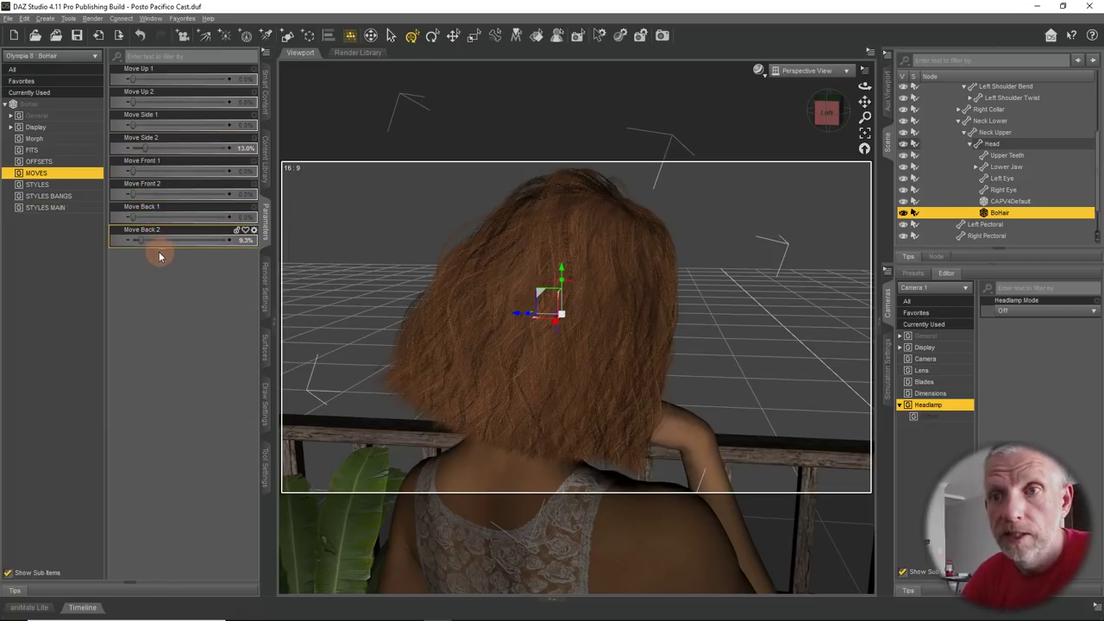
pyautogui.moveTo(142, 240)
pyautogui.mouseDown()
pyautogui.moveTo(171, 250)
pyautogui.moveTo(148, 245)
pyautogui.mouseUp()
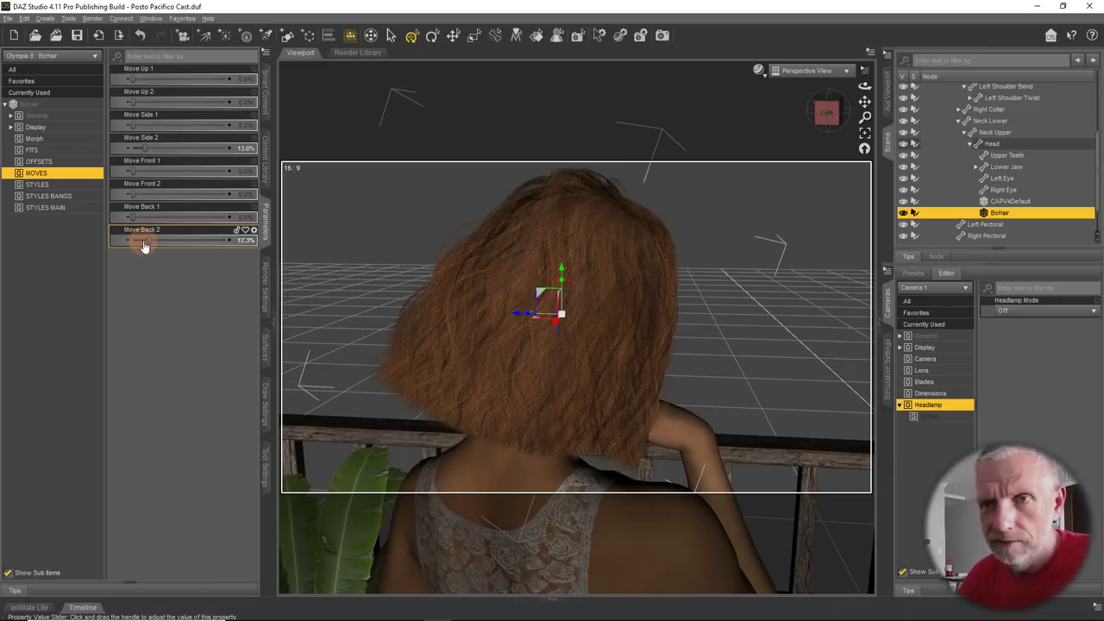
pyautogui.moveTo(149, 242); pyautogui.dragTo(93, 232)
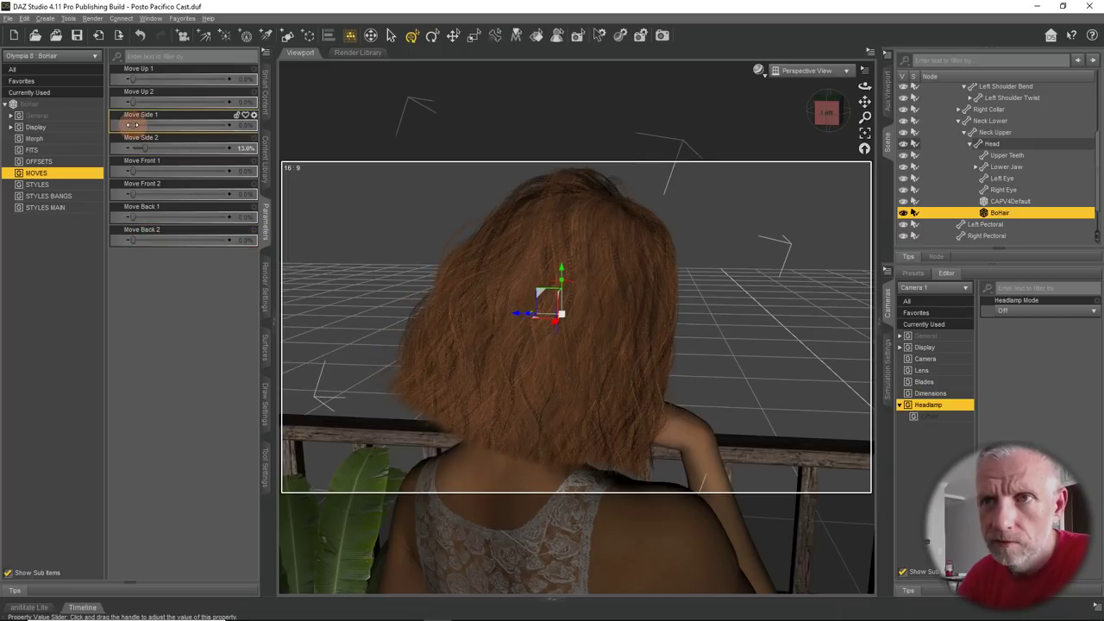
pyautogui.moveTo(131, 125); pyautogui.dragTo(177, 127)
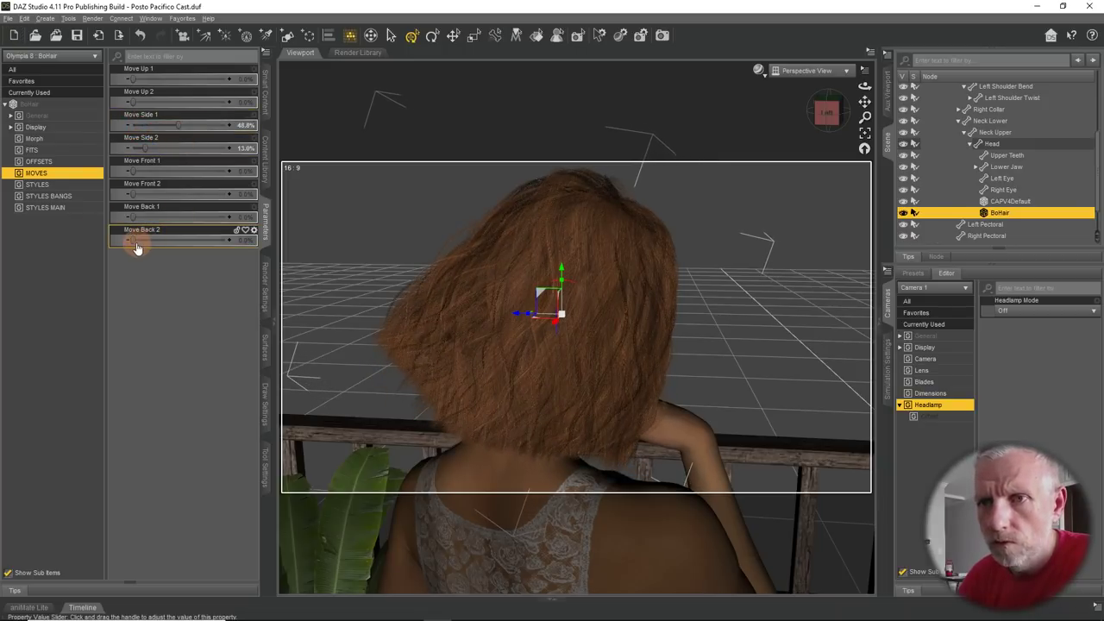
pyautogui.moveTo(135, 241); pyautogui.dragTo(153, 240)
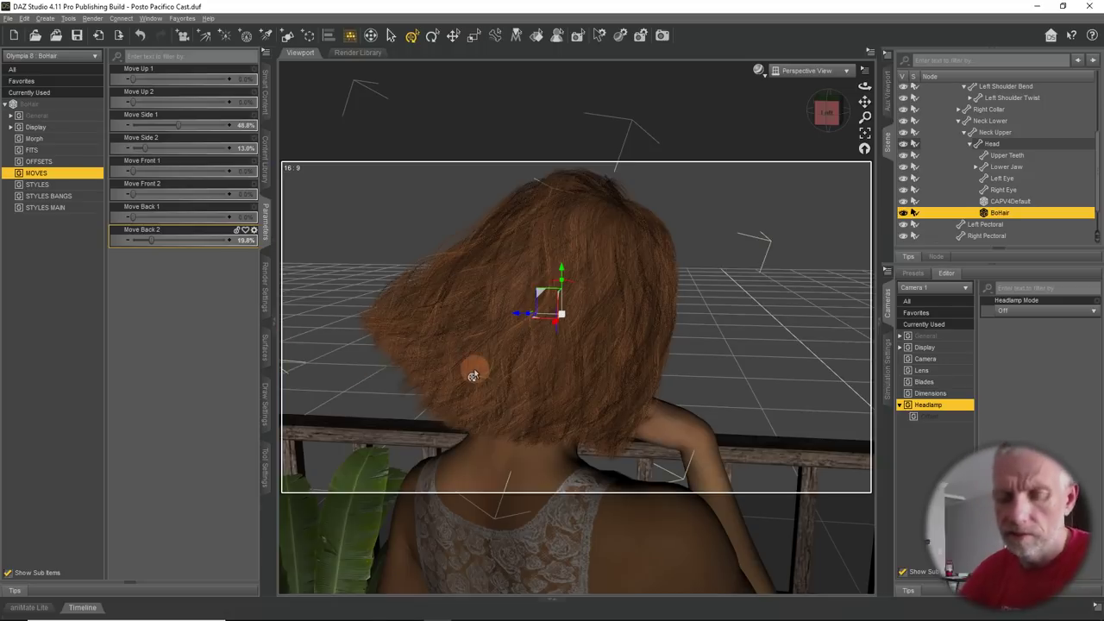
pyautogui.moveTo(453, 392); pyautogui.dragTo(451, 431)
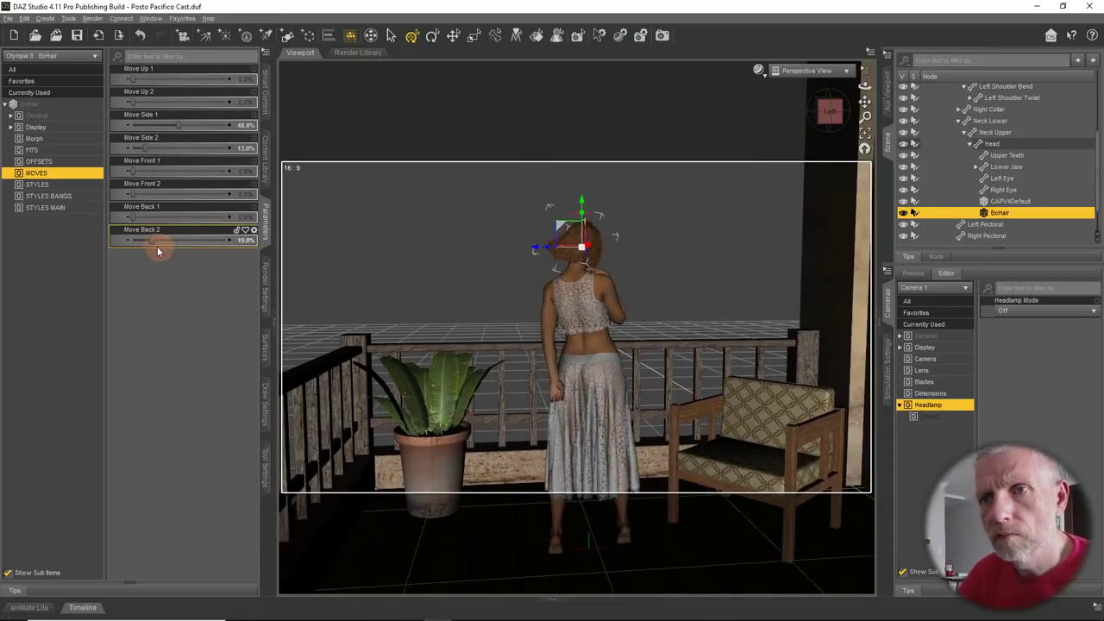
# Clear Move Back 2 to 0%, raise Move Side 2 to 51.2%, and orbit to check the hair
pyautogui.moveTo(158, 244); pyautogui.dragTo(95, 250)
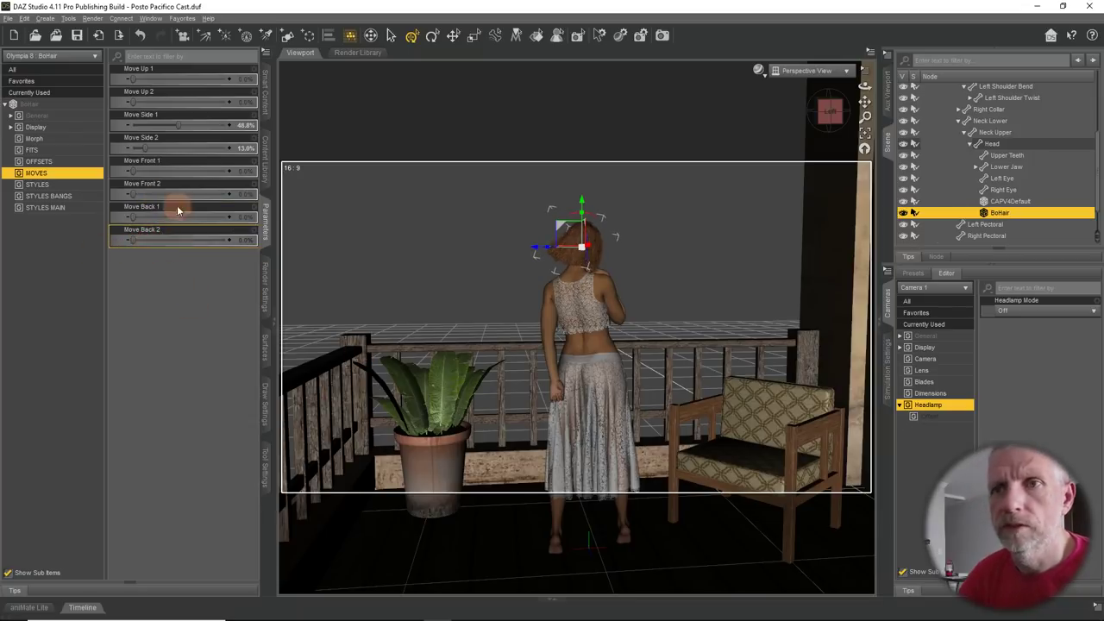
pyautogui.moveTo(145, 148); pyautogui.dragTo(190, 127)
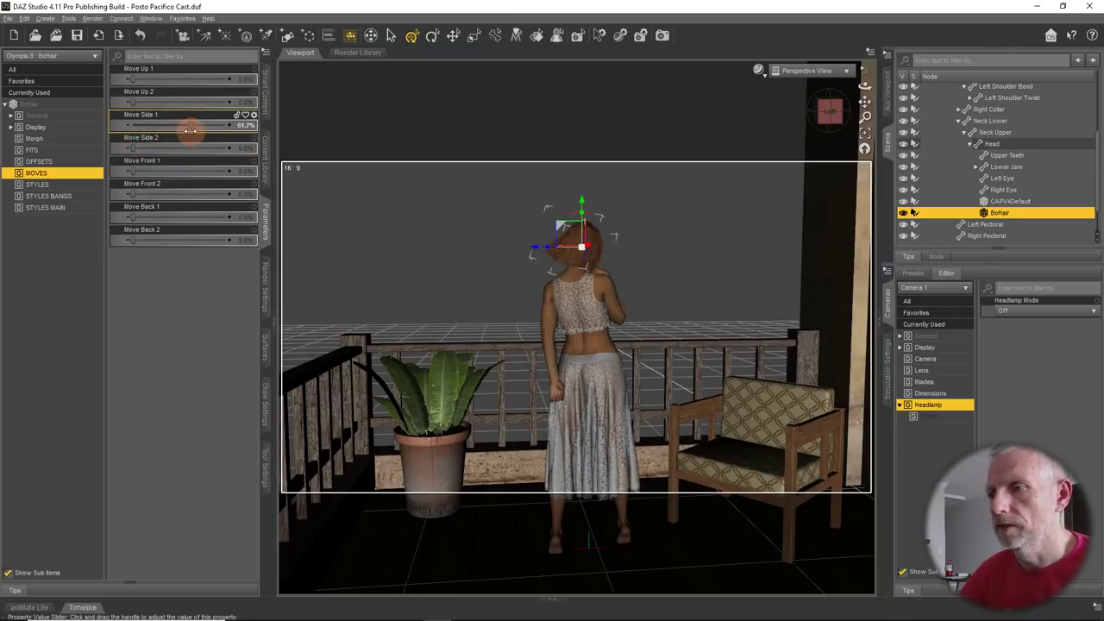
pyautogui.moveTo(132, 149); pyautogui.dragTo(180, 161)
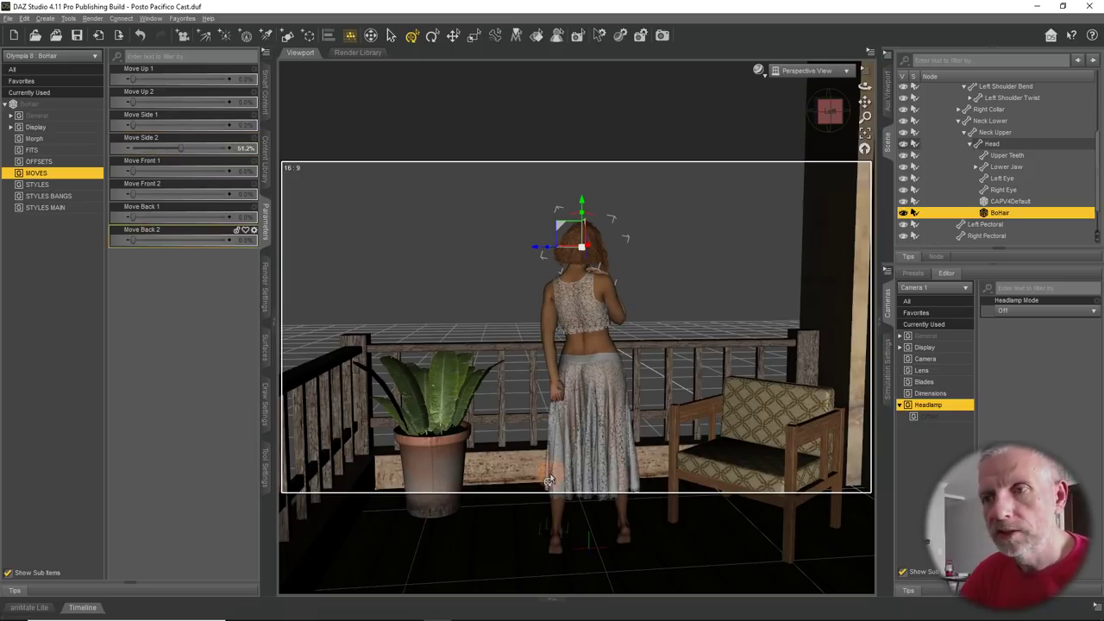
pyautogui.moveTo(508, 422)
pyautogui.keyDown('alt'); pyautogui.mouseDown()
pyautogui.moveTo(486, 412)
pyautogui.moveTo(491, 401)
pyautogui.moveTo(490, 419)
pyautogui.mouseUp(); pyautogui.keyUp('alt')
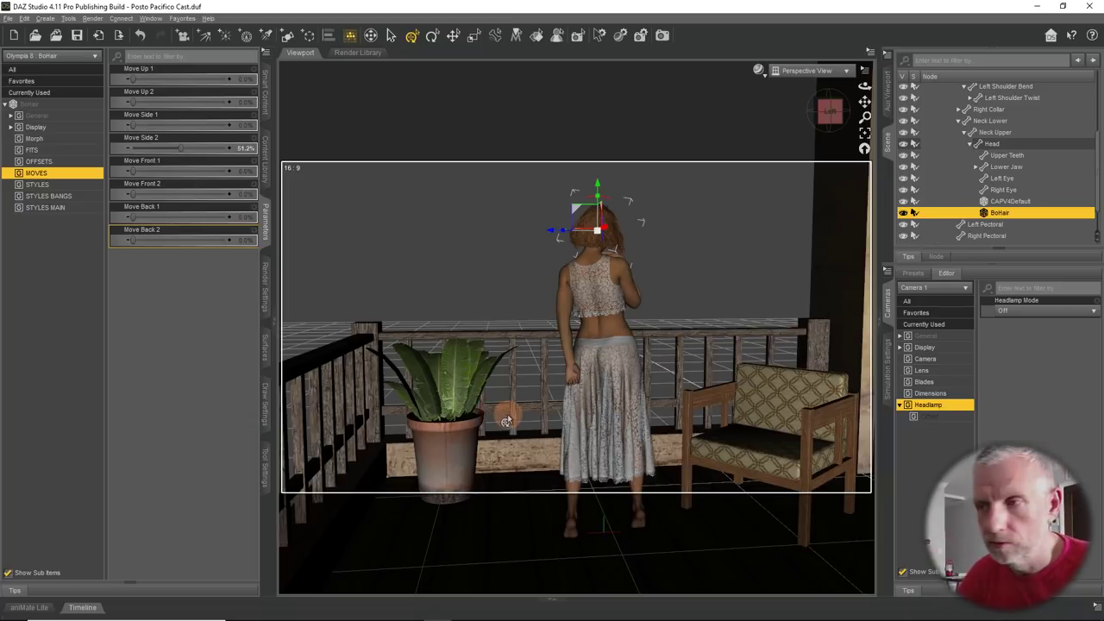
pyautogui.keyDown('alt'); pyautogui.moveTo(492, 409); pyautogui.dragTo(491, 413); pyautogui.keyUp('alt')
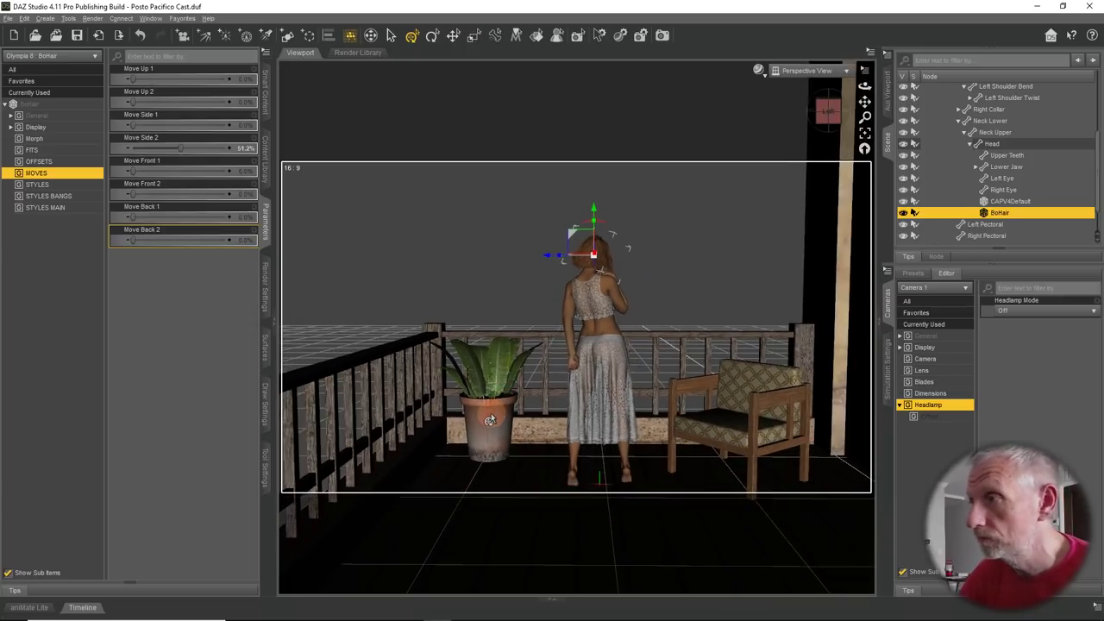
pyautogui.scroll(10, 1035, 167)
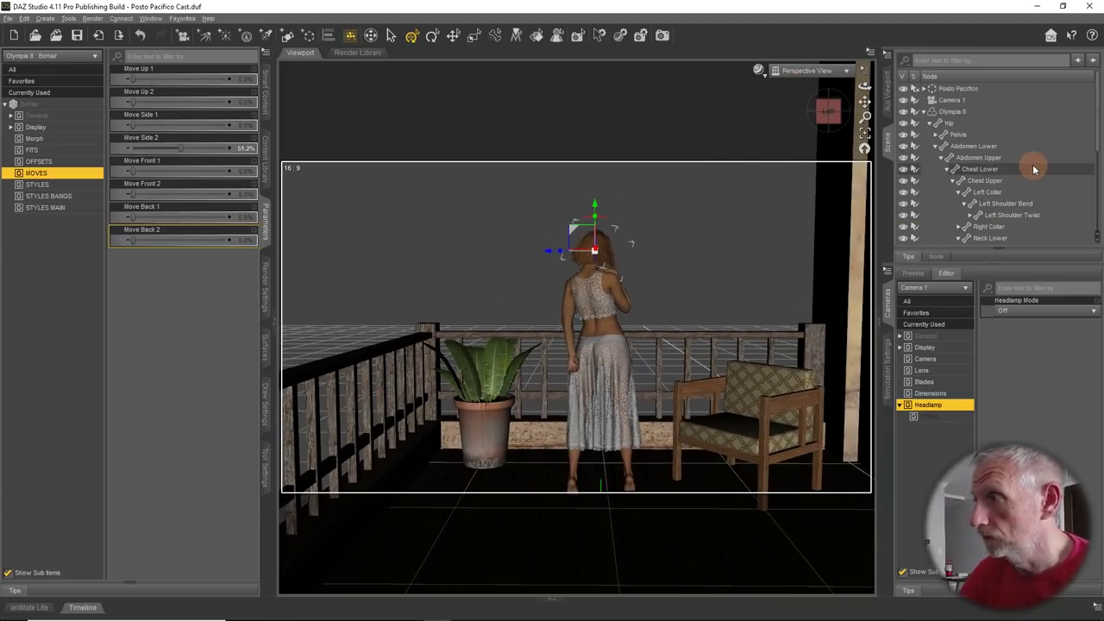
pyautogui.click(928, 121)
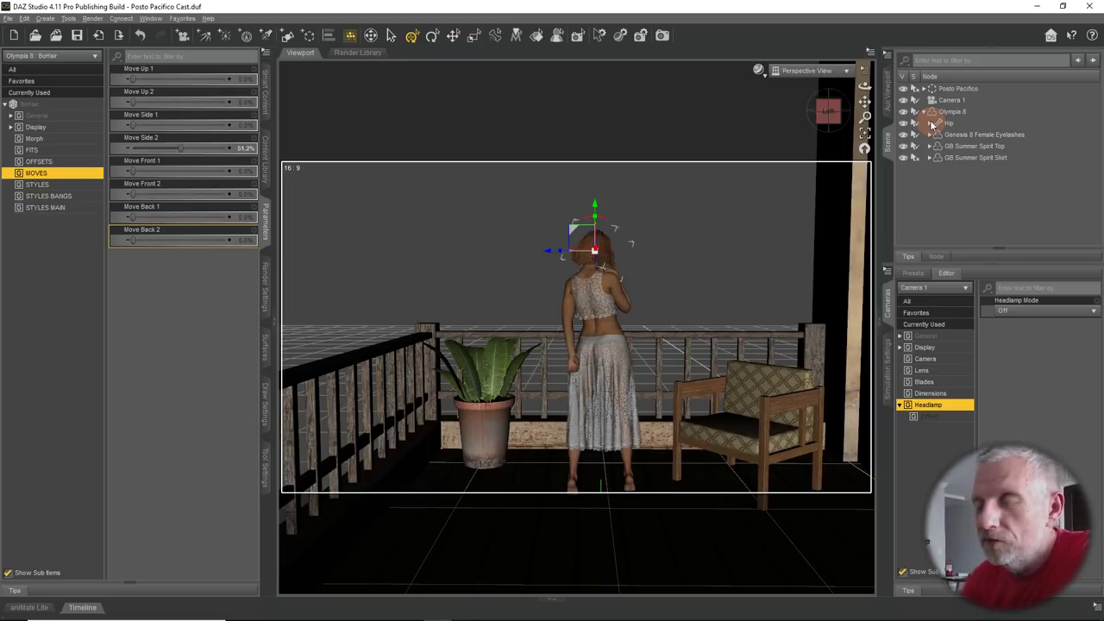
pyautogui.click(929, 123)
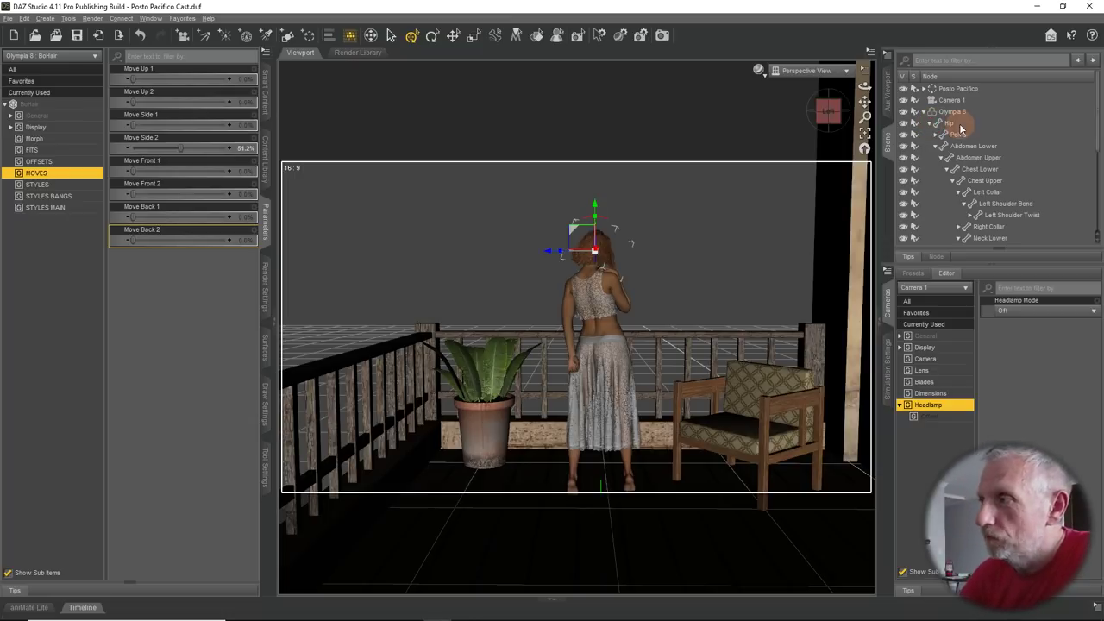
pyautogui.rightClick(594, 247)
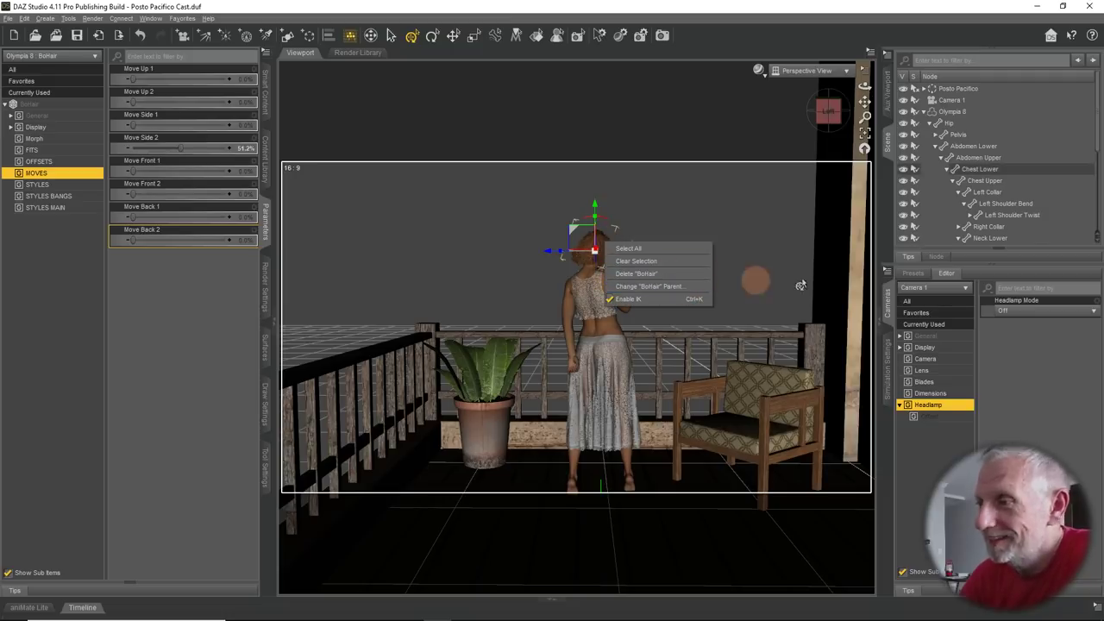
pyautogui.click(986, 181)
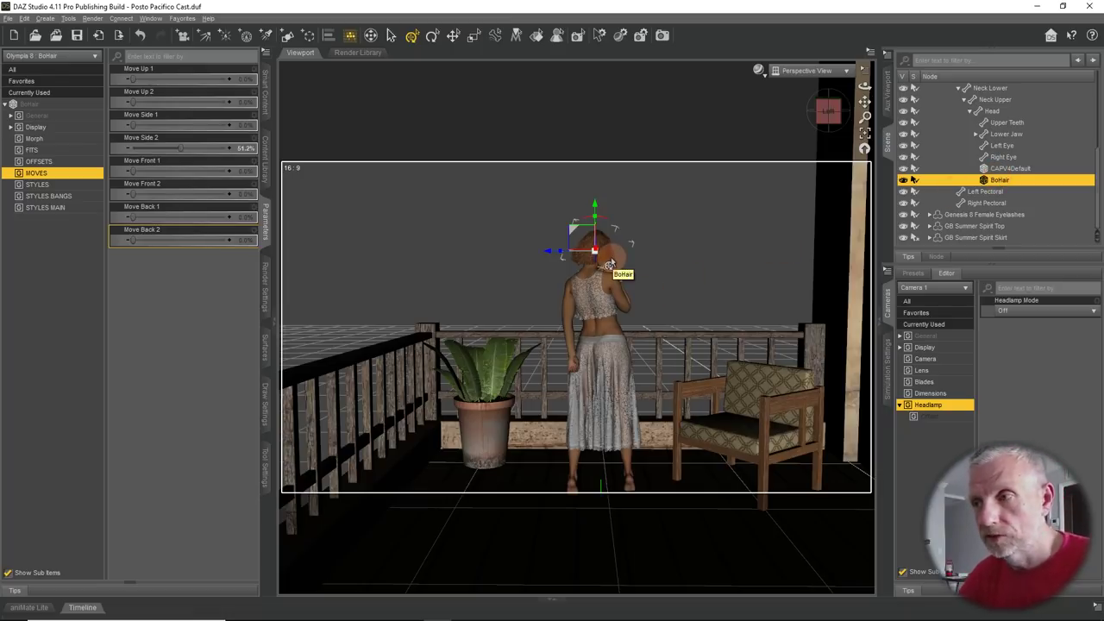
pyautogui.scroll(5, 610, 257)
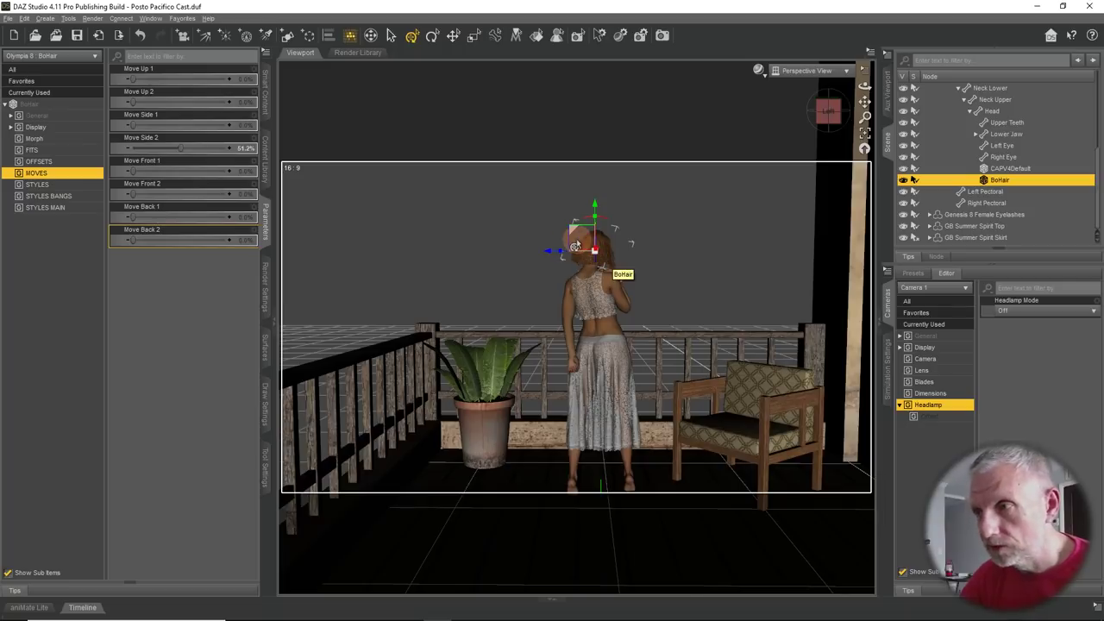
pyautogui.scroll(8, 610, 257)
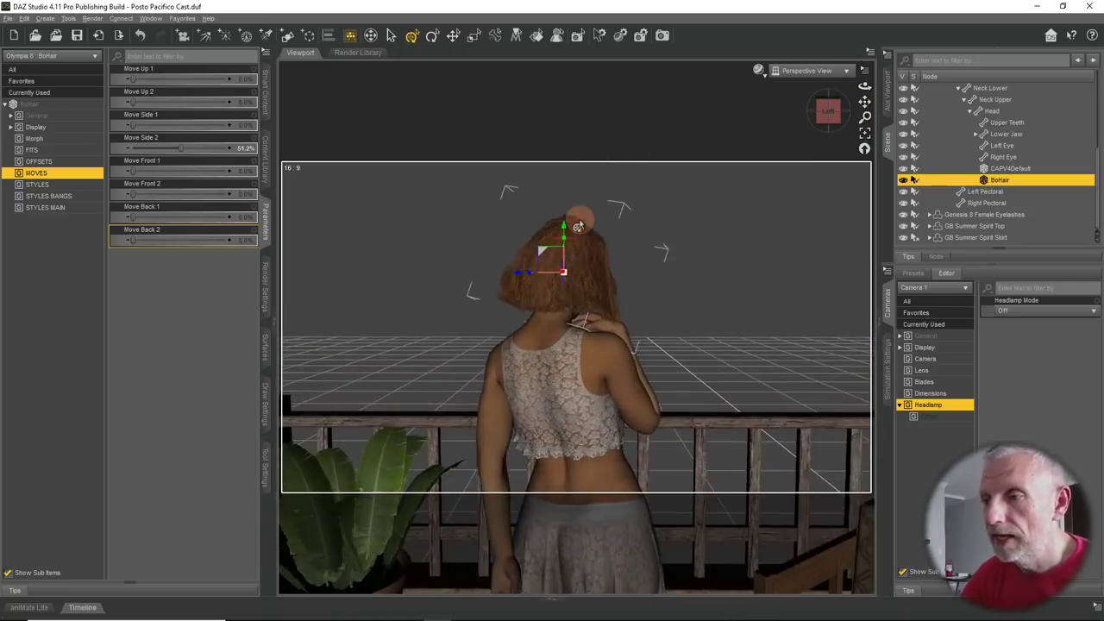
pyautogui.moveTo(573, 238); pyautogui.dragTo(624, 320, button='middle')
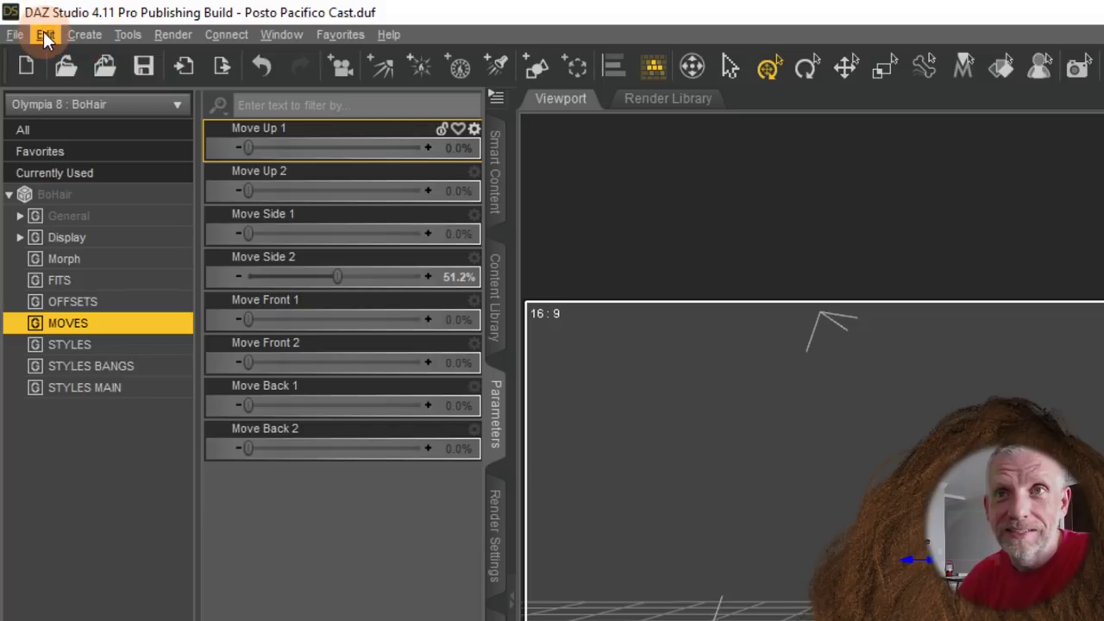
pyautogui.click(45, 35)
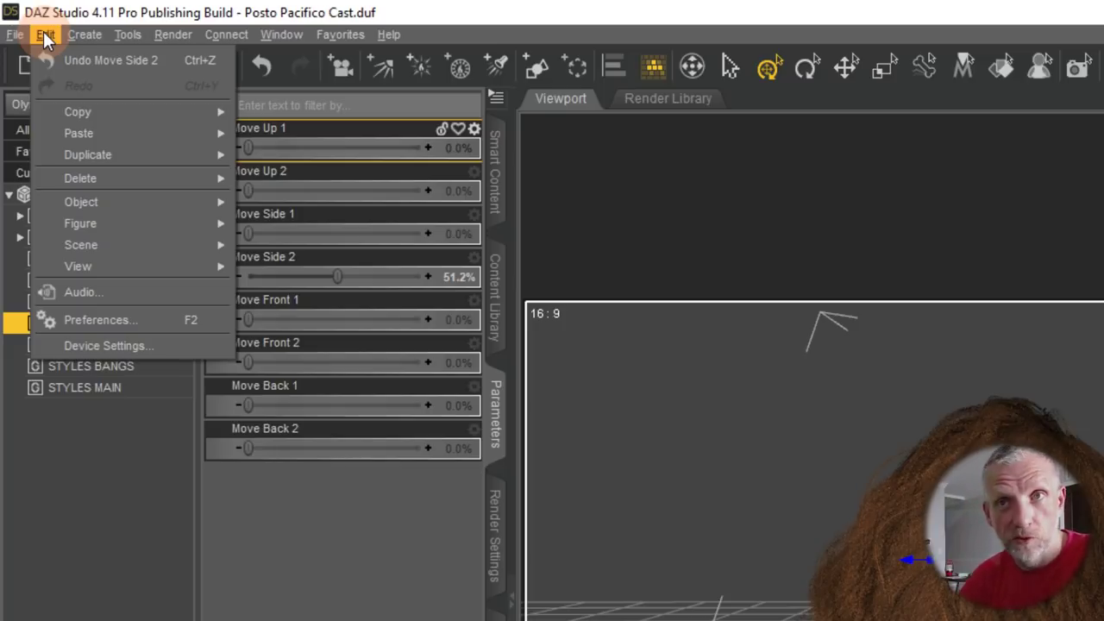
pyautogui.moveTo(109, 201)
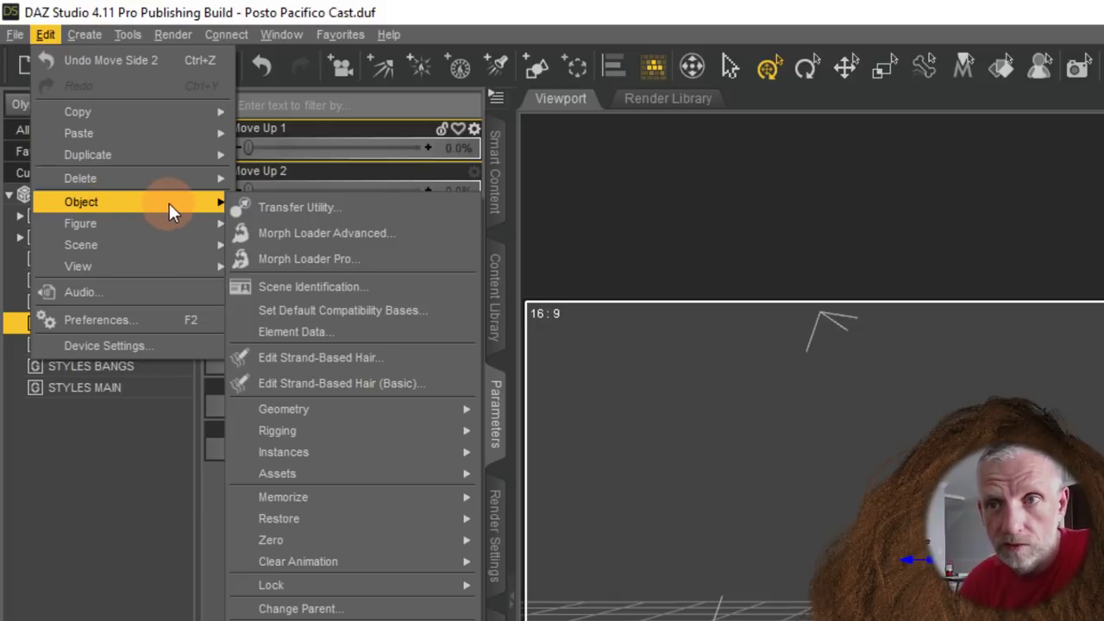
pyautogui.moveTo(394, 407)
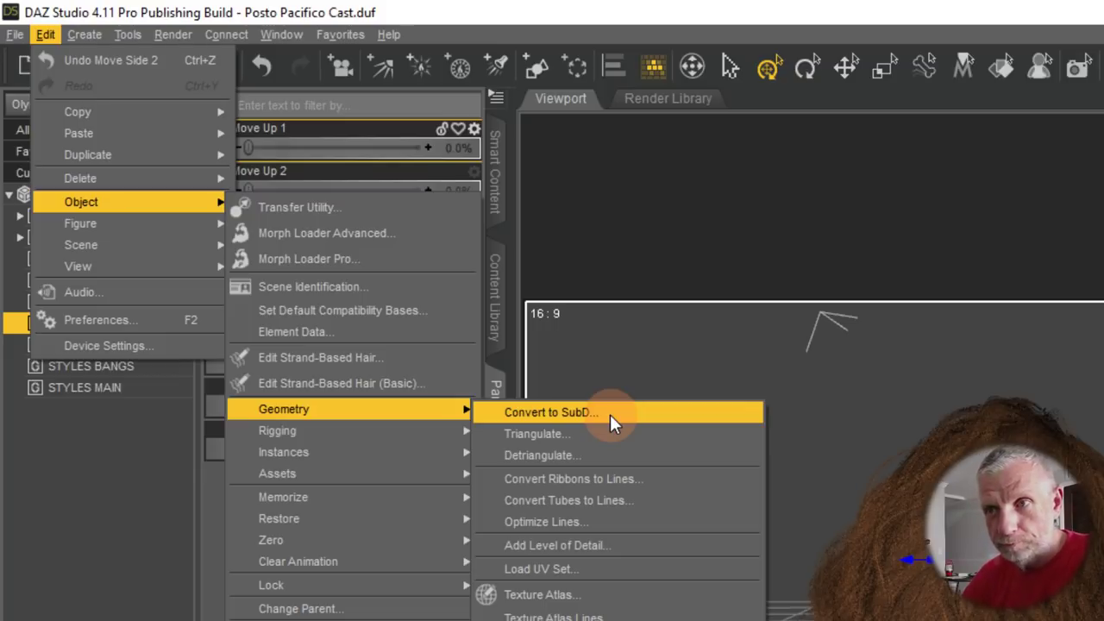
pyautogui.moveTo(146, 224)
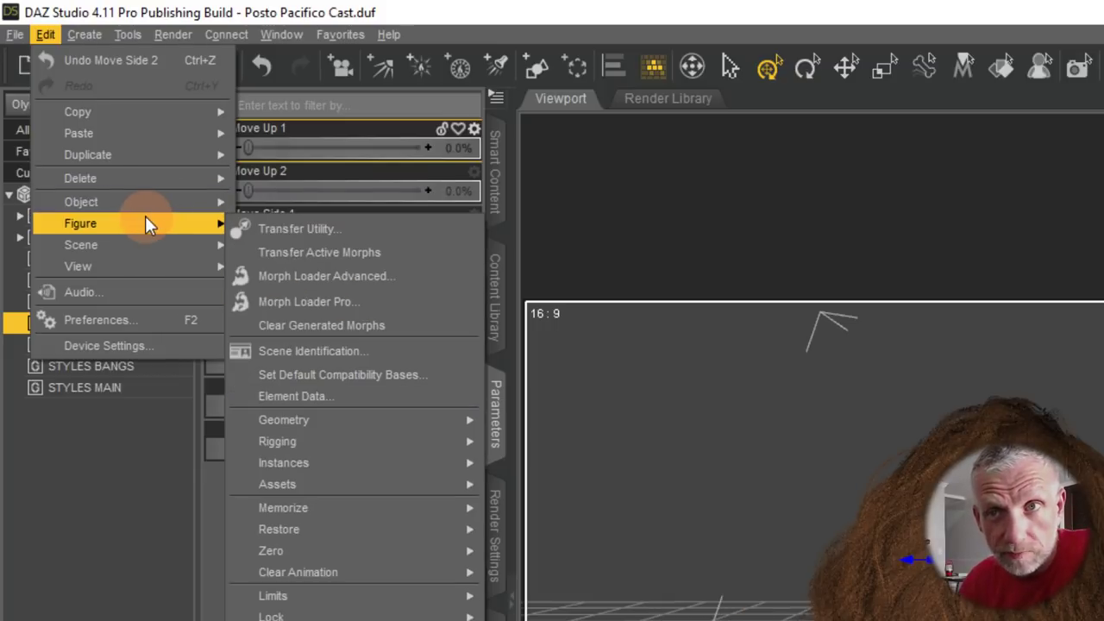
pyautogui.moveTo(424, 419)
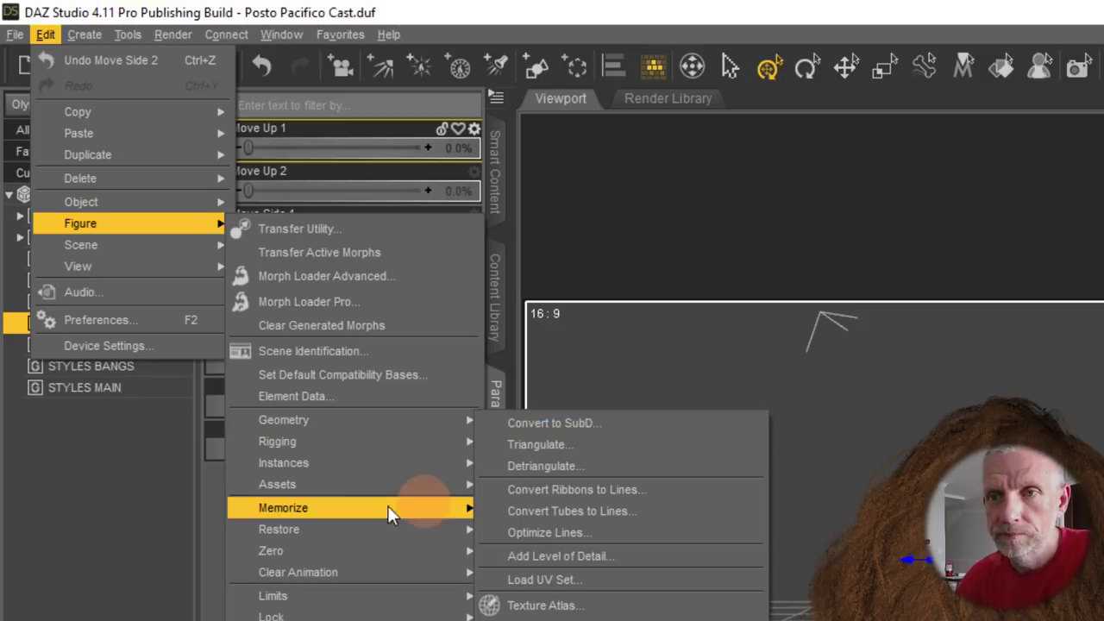
pyautogui.moveTo(388, 508)
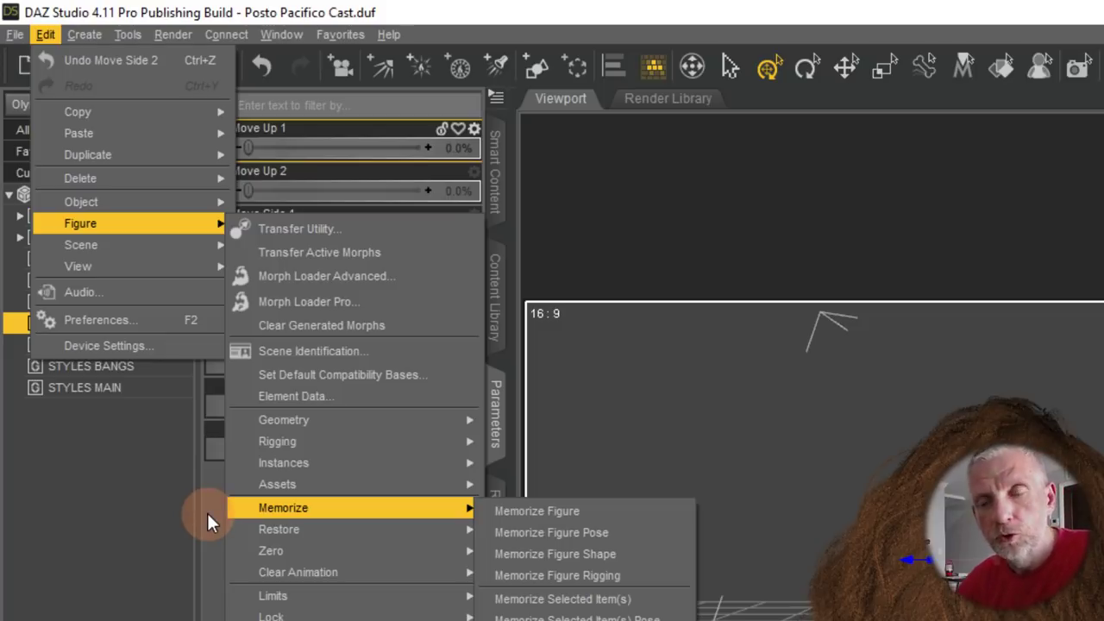
pyautogui.click(207, 510)
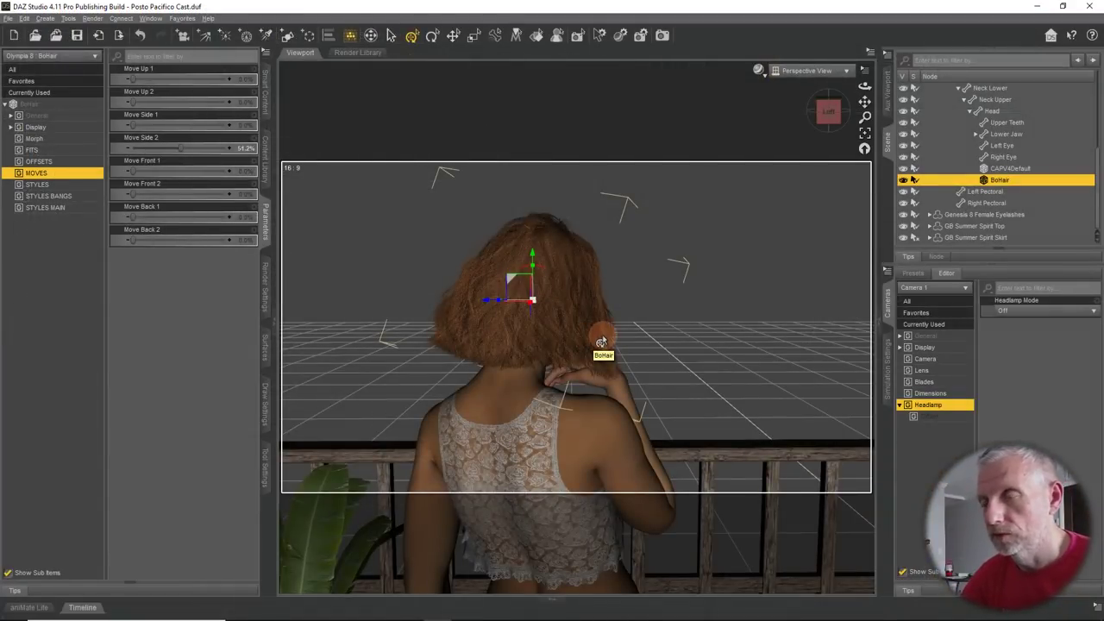
# Switch the viewport to Camera 1, collapse the Olympia 8 tree, and nudge the framing slightly
pyautogui.scroll(-10, 601, 343)
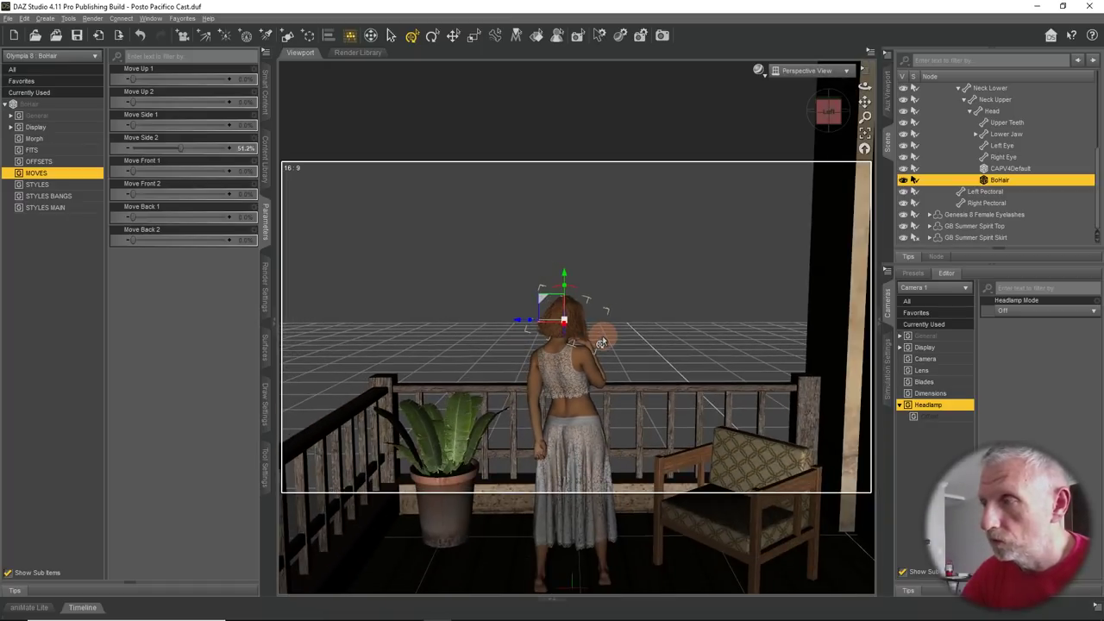
pyautogui.click(815, 71)
pyautogui.click(811, 169)
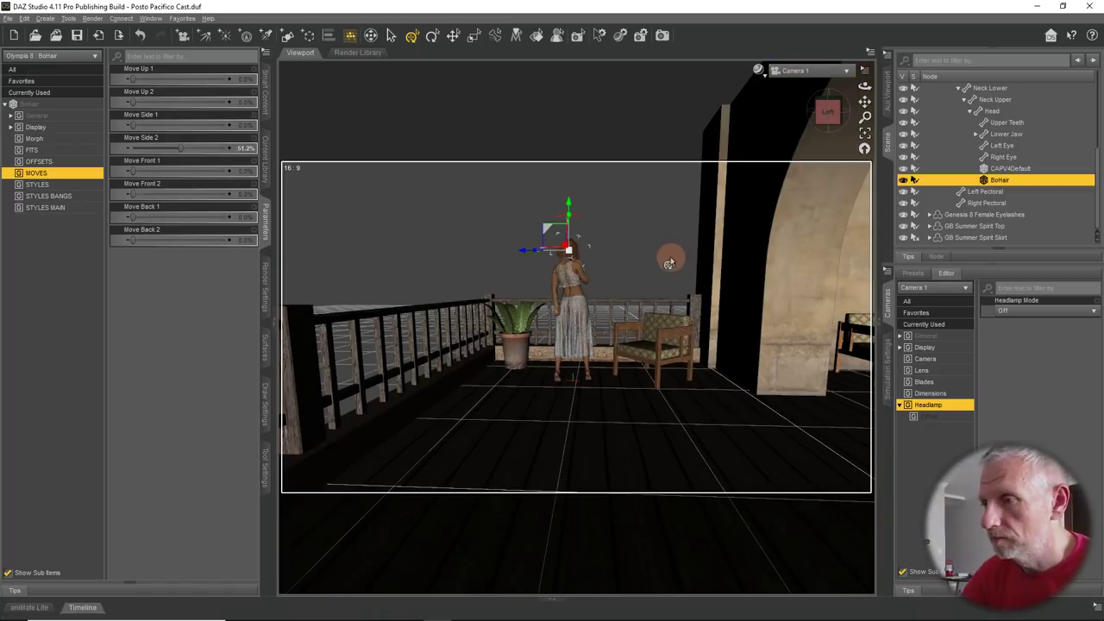
pyautogui.click(998, 147)
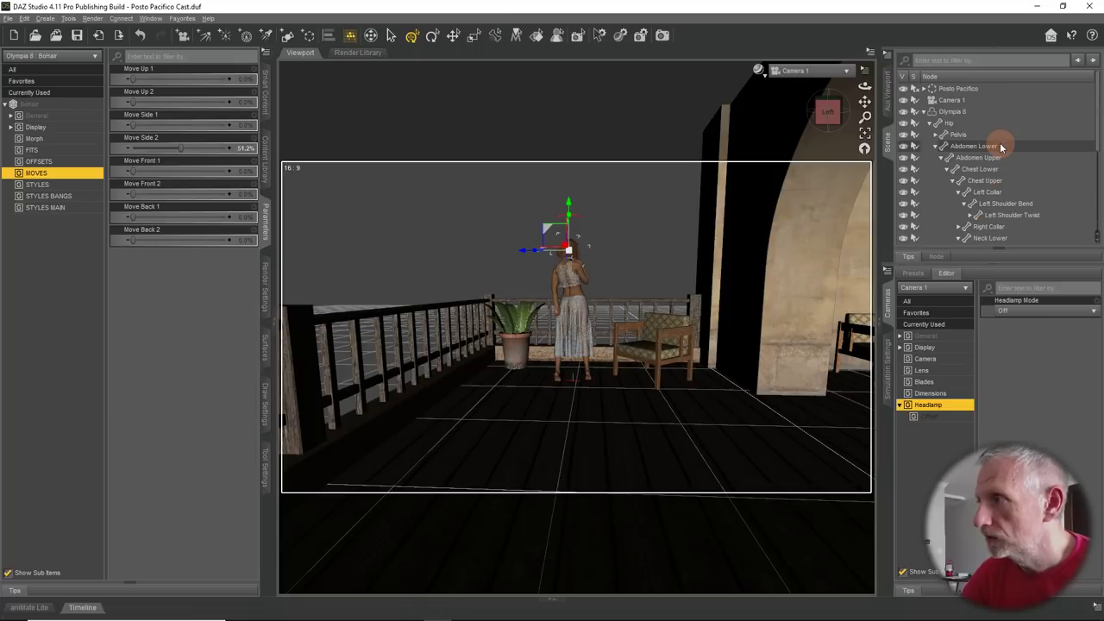
pyautogui.click(926, 115)
pyautogui.click(927, 113)
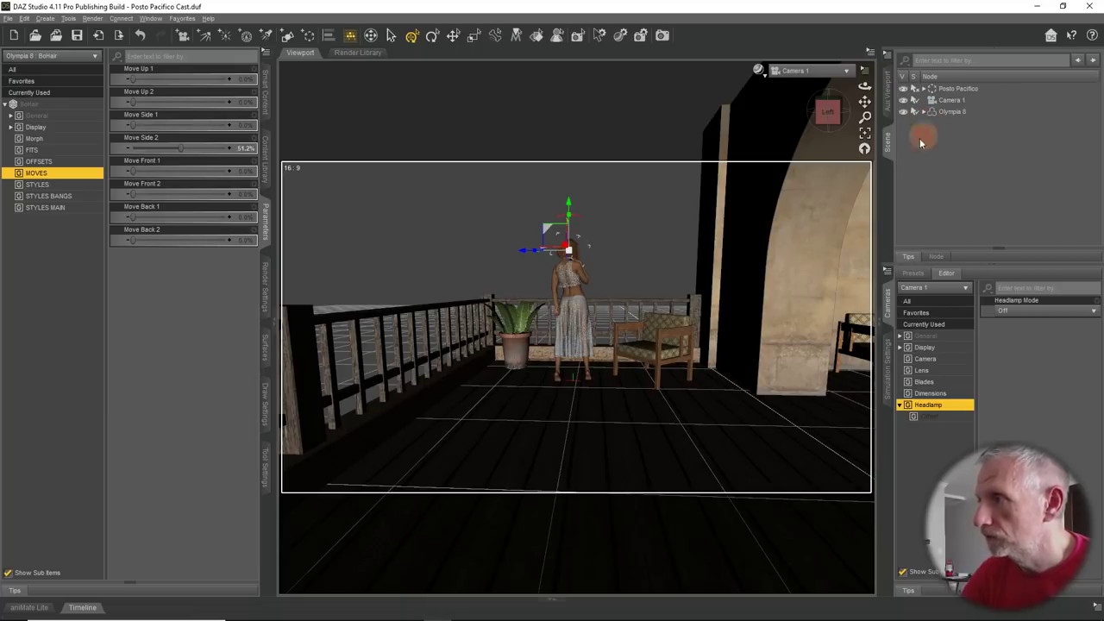
pyautogui.keyDown('alt'); pyautogui.moveTo(658, 295); pyautogui.dragTo(659, 302); pyautogui.keyUp('alt')
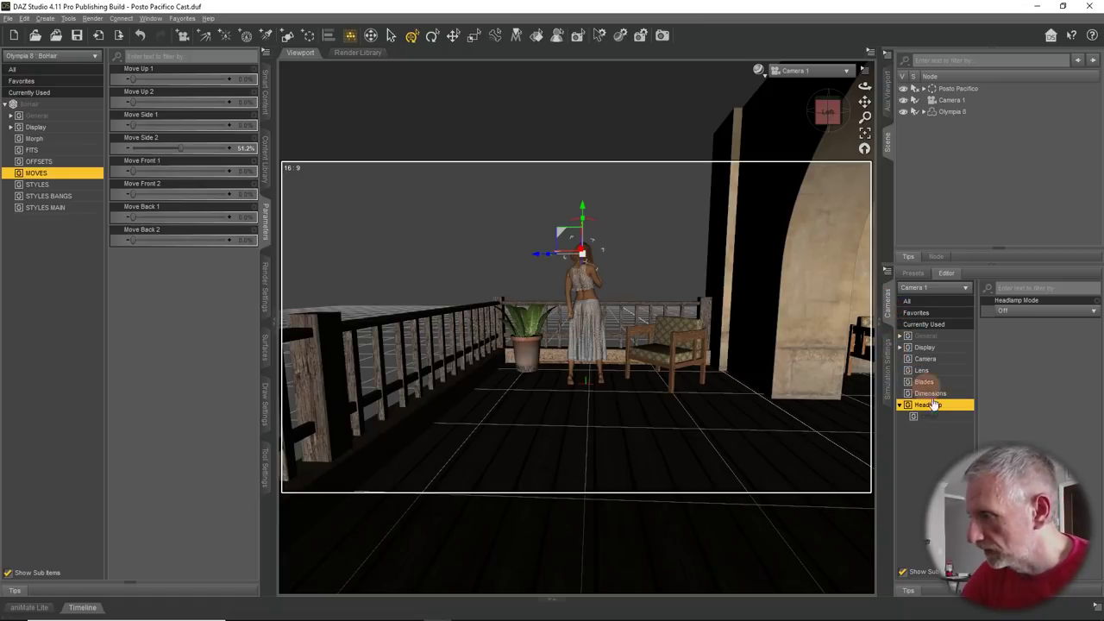
# Set Camera 1's focal length to 35 mm, then to 38 mm
pyautogui.click(949, 360)
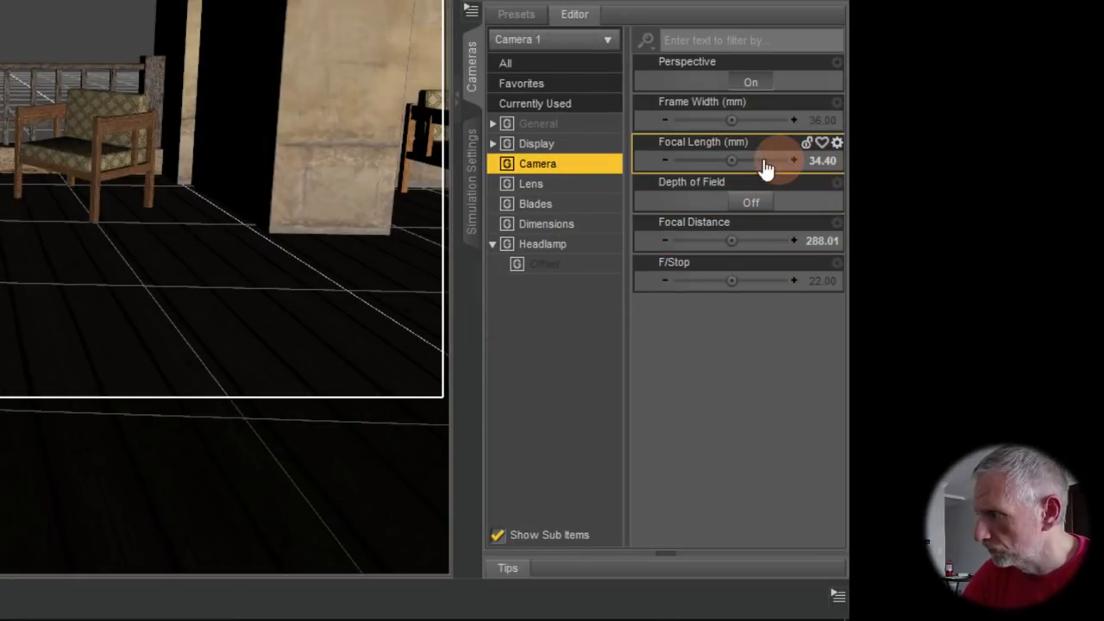
pyautogui.click(818, 159)
pyautogui.write('35')
pyautogui.press('Return')
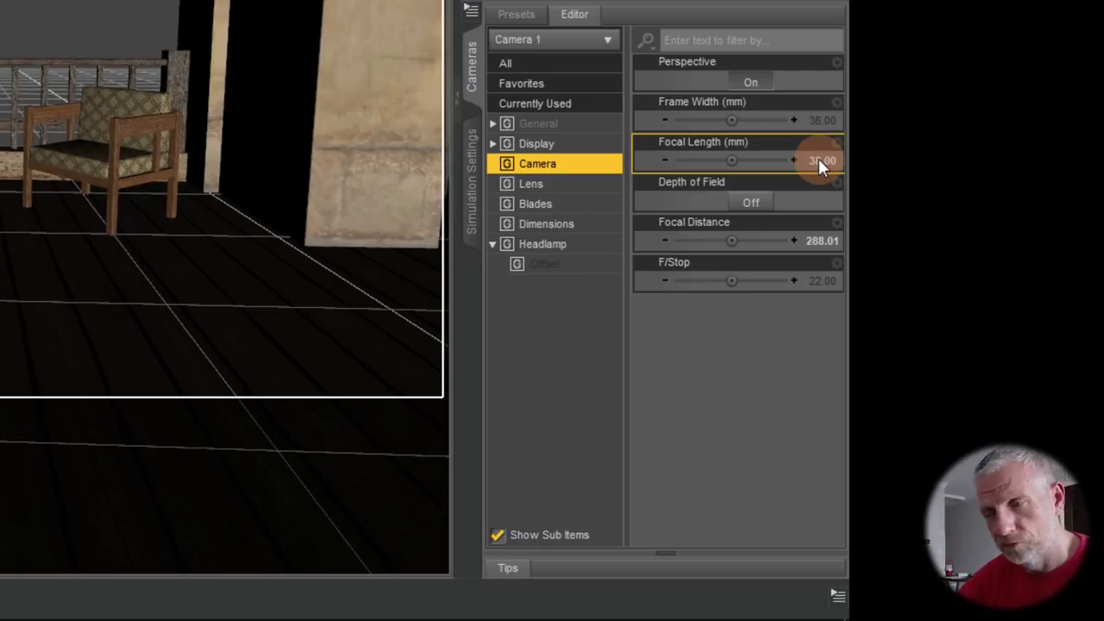
pyautogui.click(818, 160)
pyautogui.write('38')
pyautogui.press('Return')
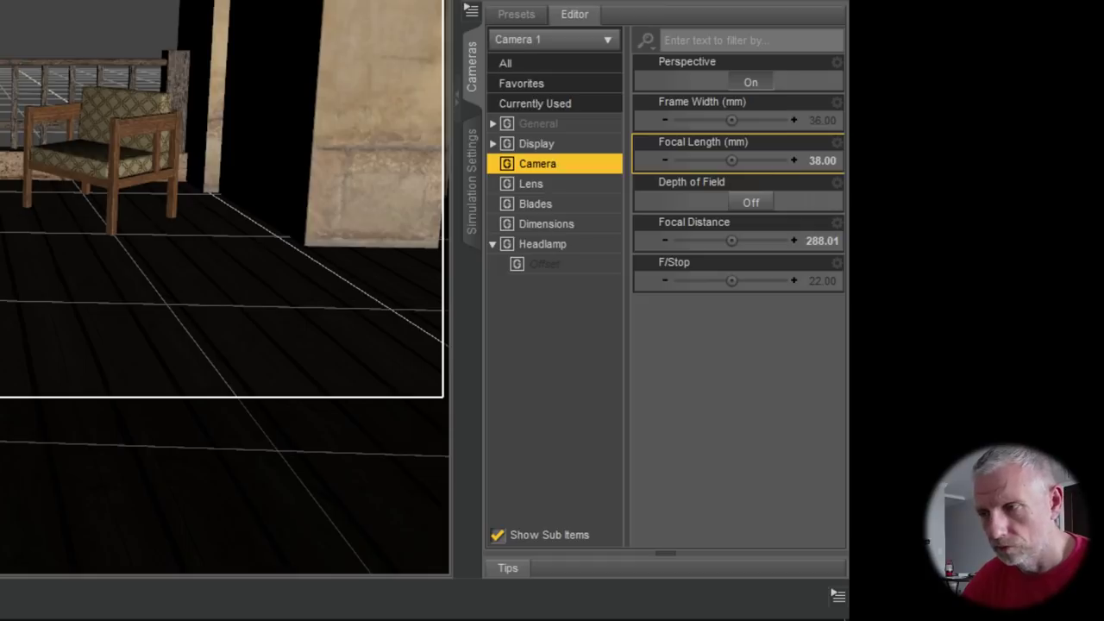
# Dolly and orbit Camera 1 to frame Olympia 8 full-length at the railing beside the archway
pyautogui.scroll(5, 224, 198)
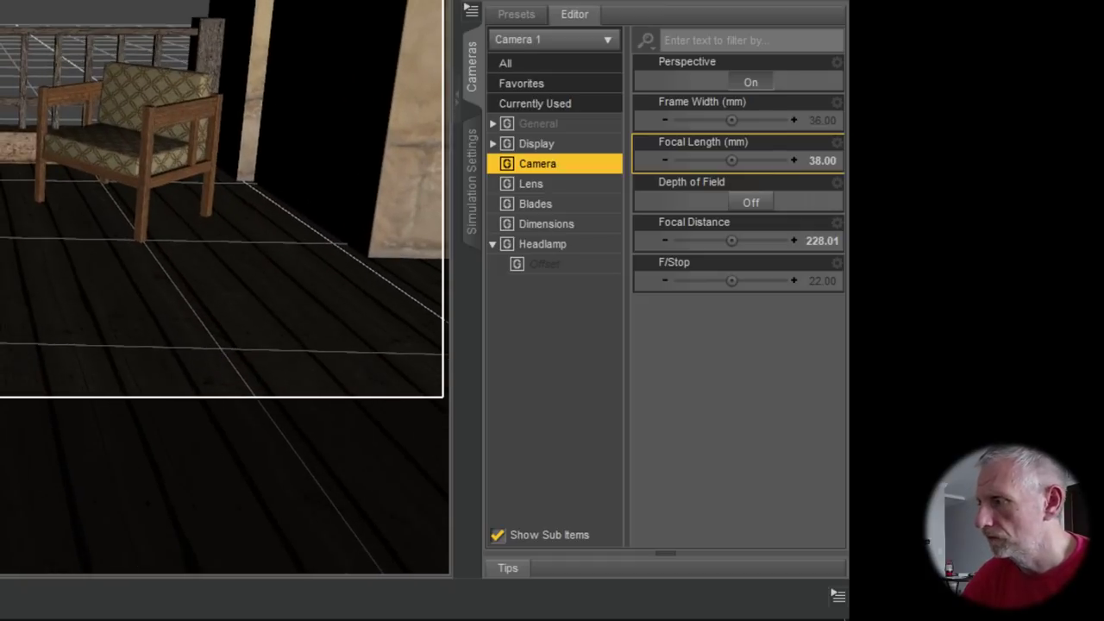
pyautogui.scroll(-10, 316, 308)
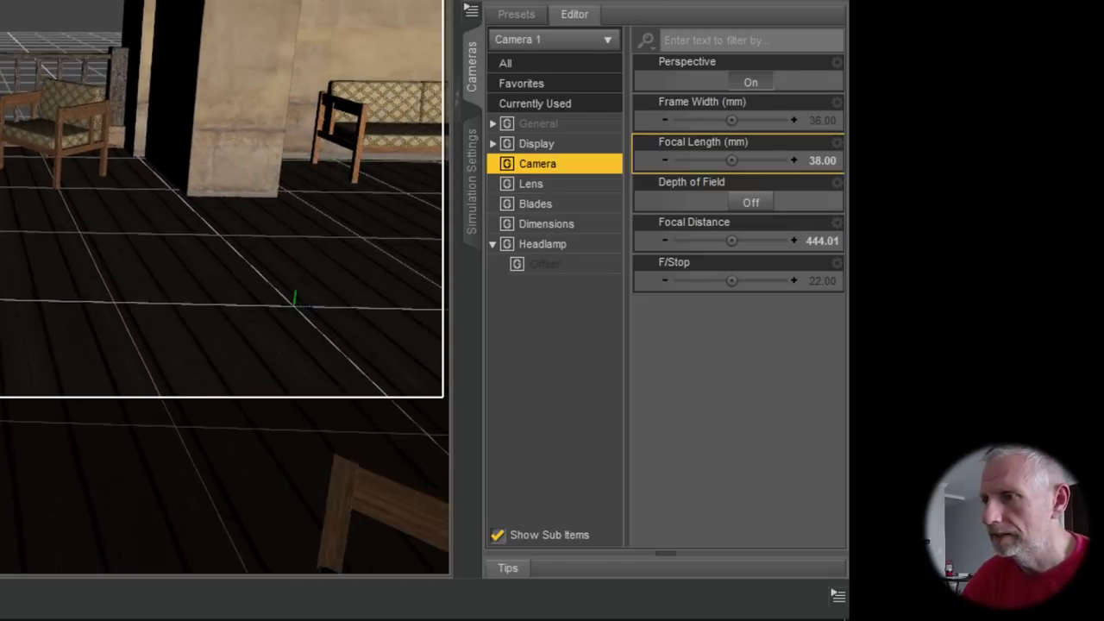
pyautogui.scroll(-10, 224, 198)
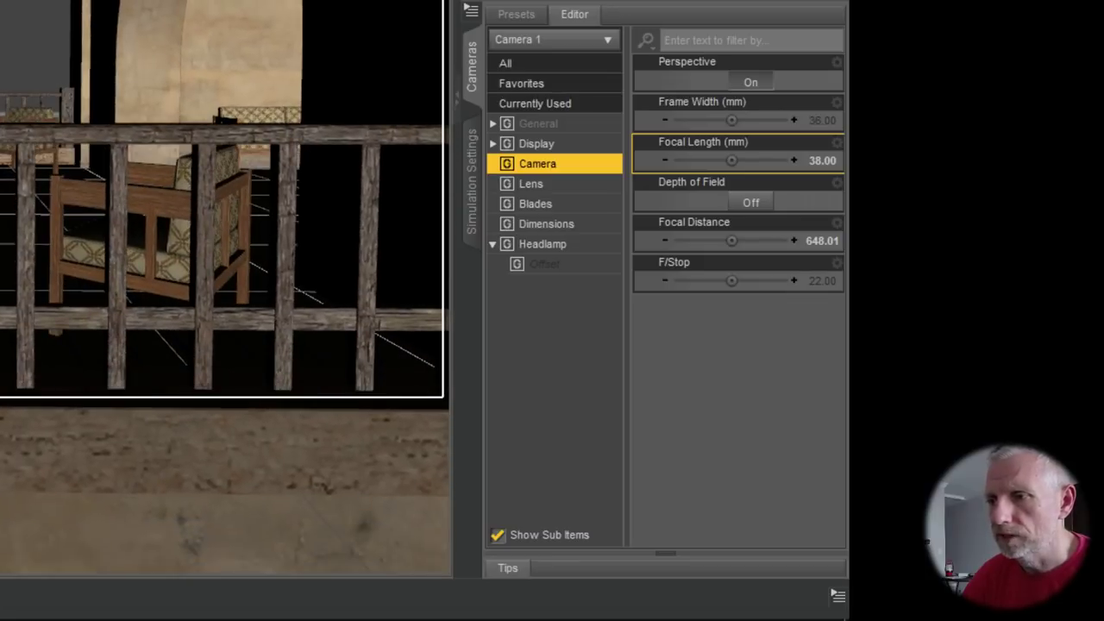
pyautogui.moveTo(224, 199); pyautogui.dragTo(224, 354)
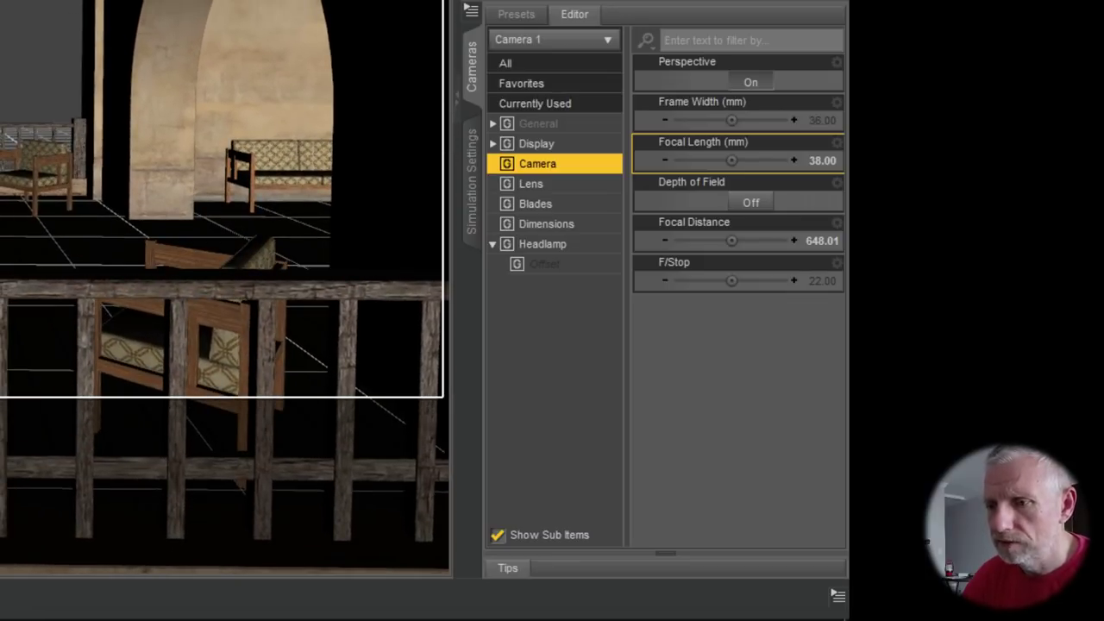
pyautogui.scroll(12, 224, 198)
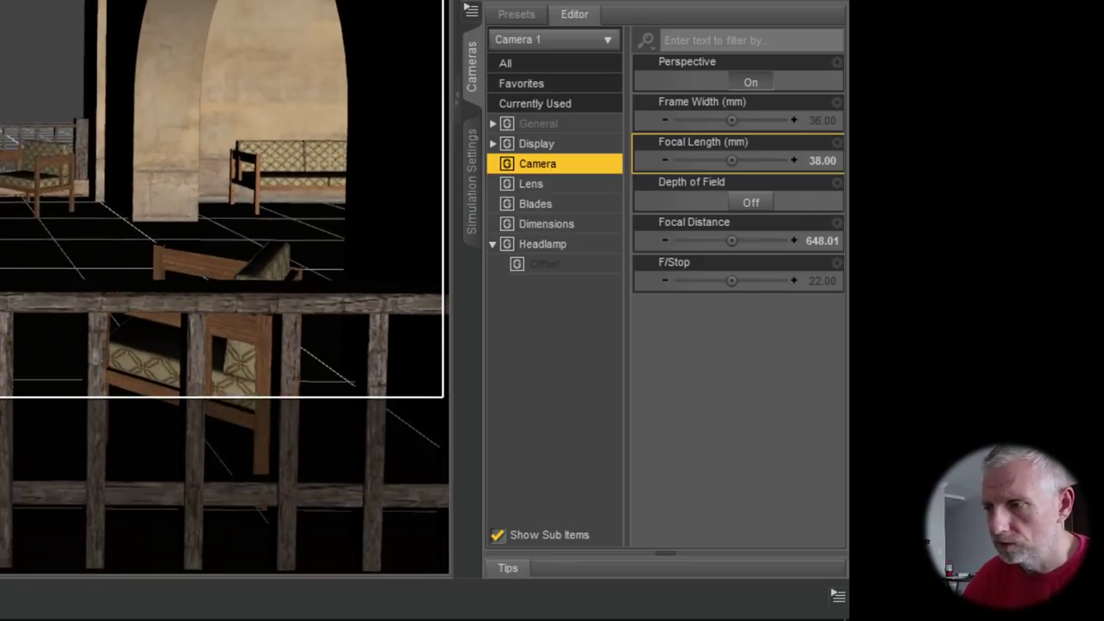
pyautogui.moveTo(224, 198); pyautogui.dragTo(245, 219)
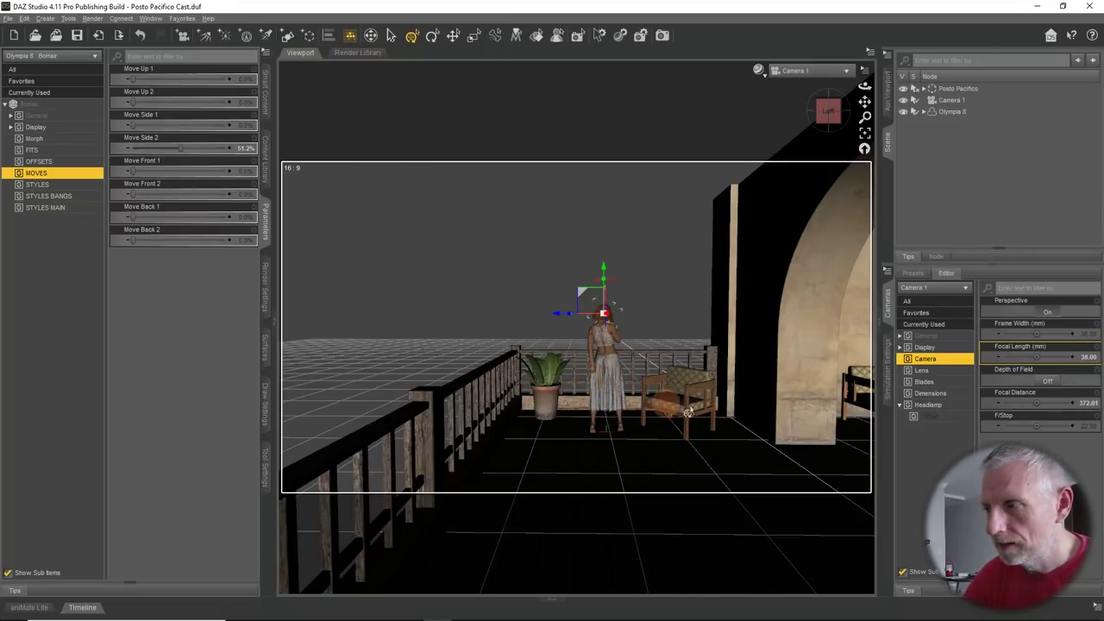
# Change Camera 1's focal length to 80 mm and pan so the foreground railing frames Olympia beside the arch
pyautogui.moveTo(829, 313); pyautogui.dragTo(822, 317)
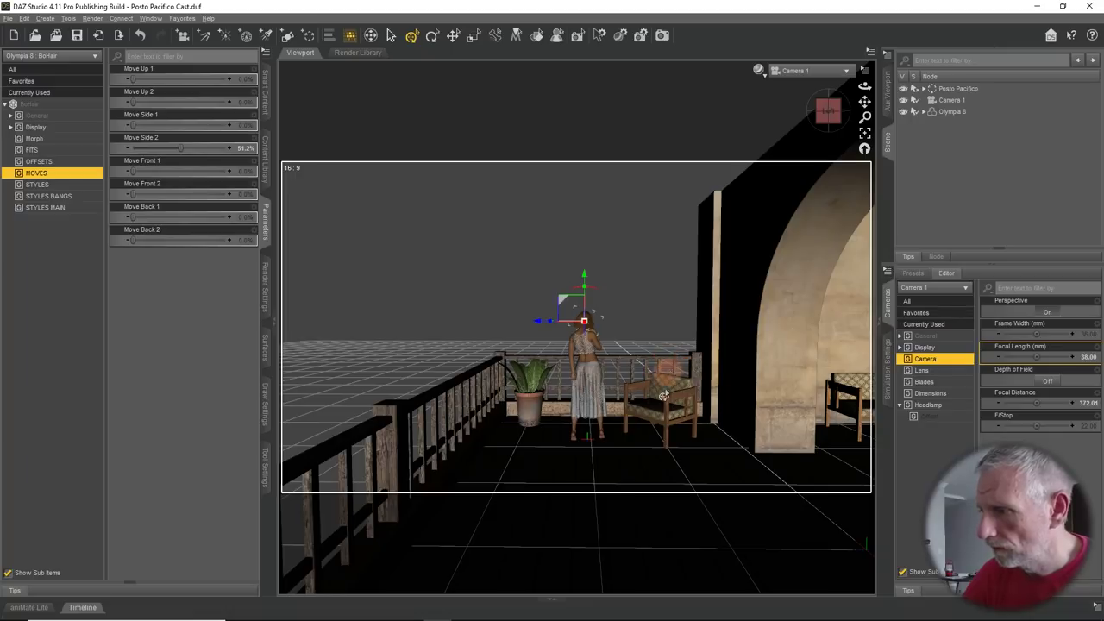
pyautogui.moveTo(658, 405); pyautogui.dragTo(727, 394)
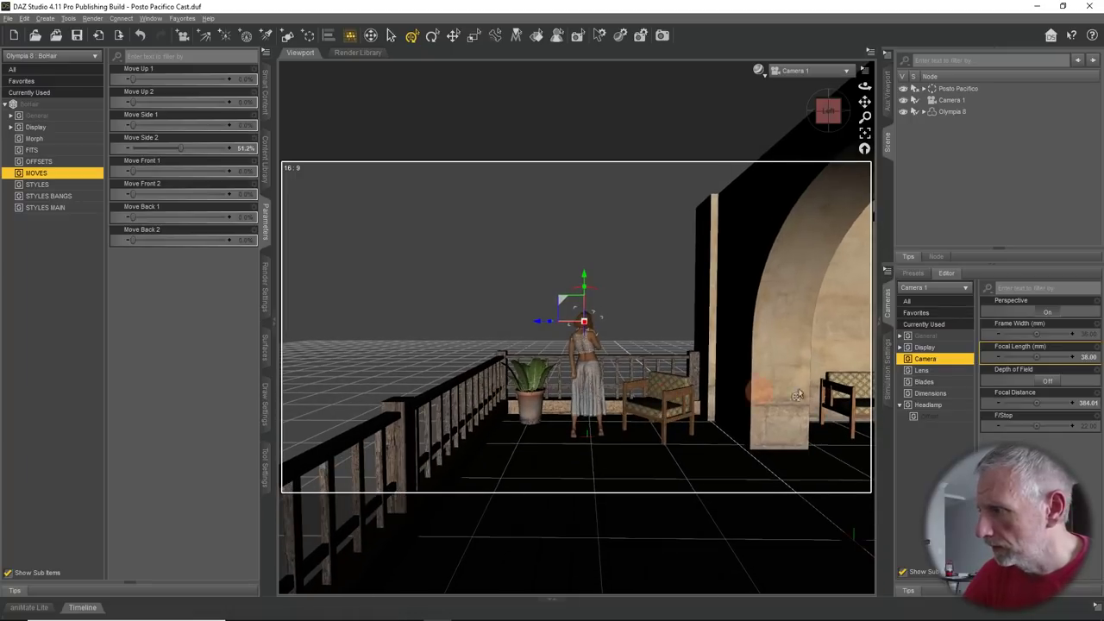
pyautogui.moveTo(1069, 357); pyautogui.dragTo(1027, 353)
pyautogui.moveTo(854, 369)
pyautogui.mouseDown()
pyautogui.moveTo(844, 379)
pyautogui.moveTo(846, 370)
pyautogui.mouseUp()
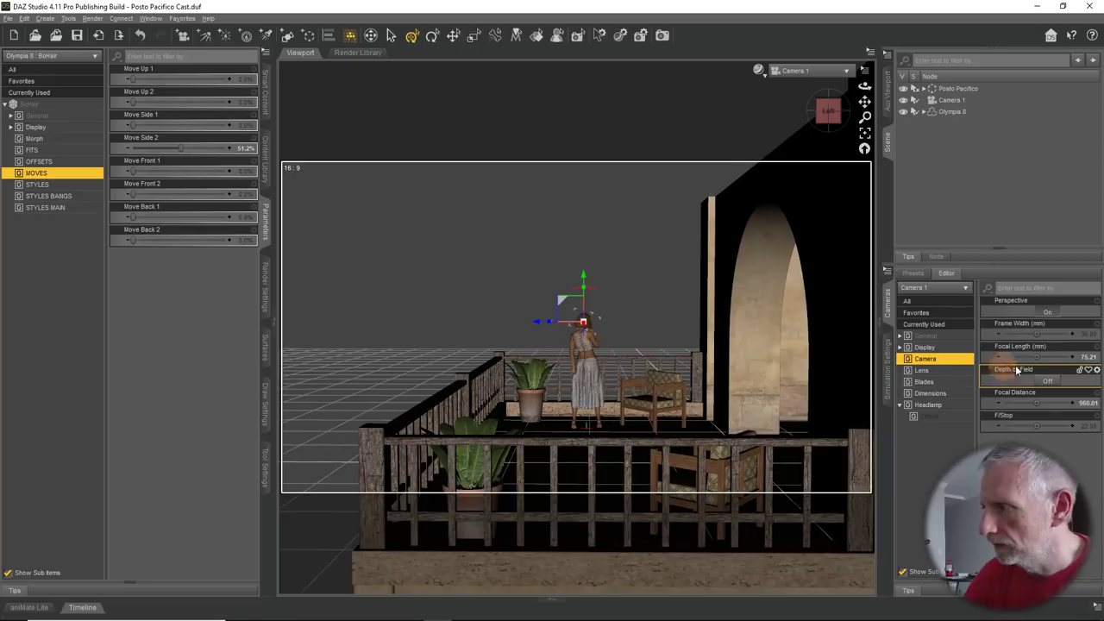
pyautogui.moveTo(1034, 356); pyautogui.dragTo(1084, 355)
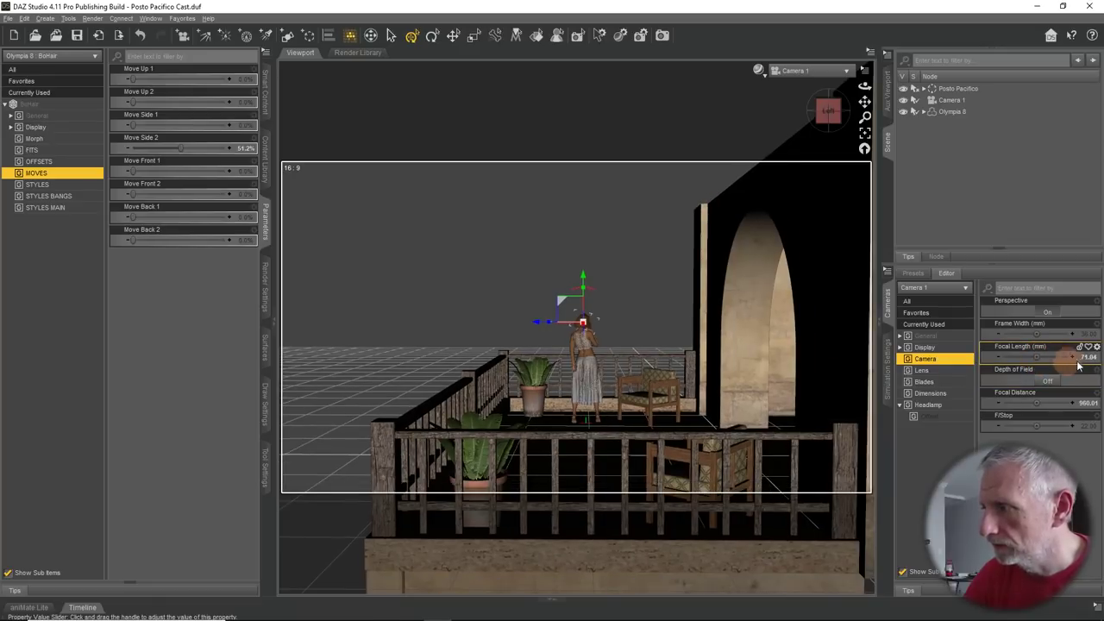
pyautogui.click(1090, 358)
pyautogui.write('80')
pyautogui.press('Return')
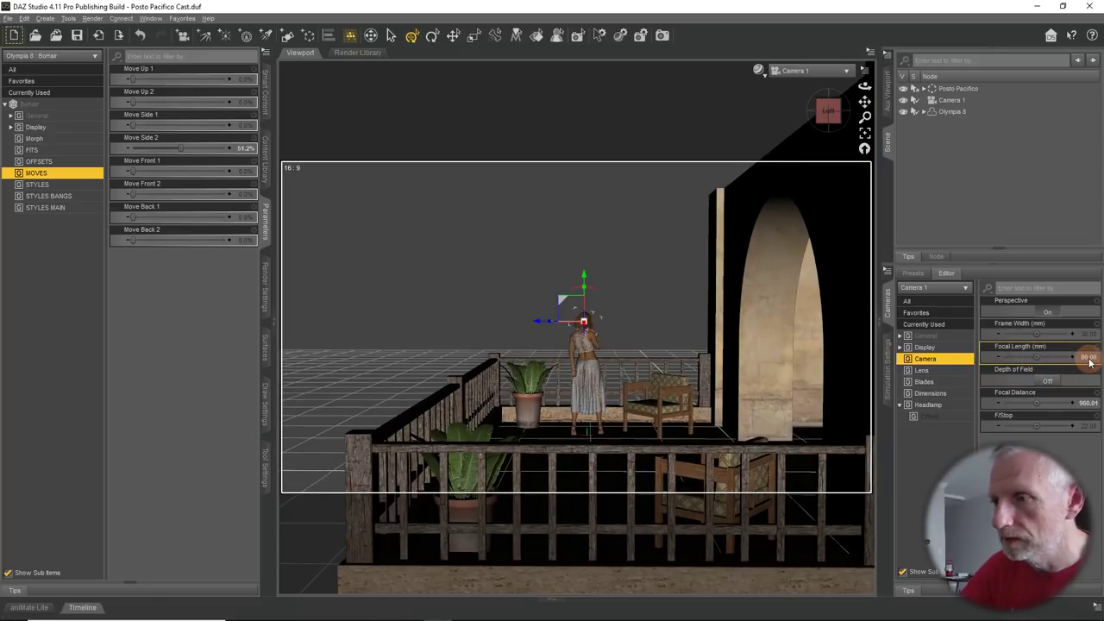
pyautogui.moveTo(604, 344); pyautogui.dragTo(701, 374)
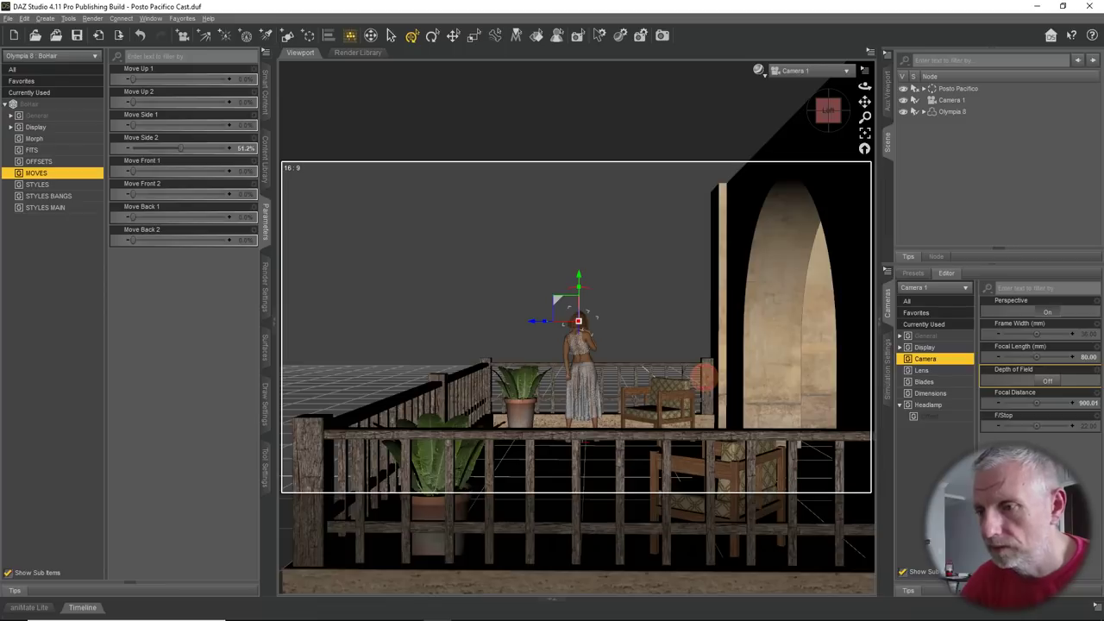
pyautogui.moveTo(703, 377); pyautogui.dragTo(717, 367)
# Deselect the figure, switch the viewport draw style to NVIDIA Iray, and save the Posto Pacifico Cast scene
pyautogui.click(703, 372)
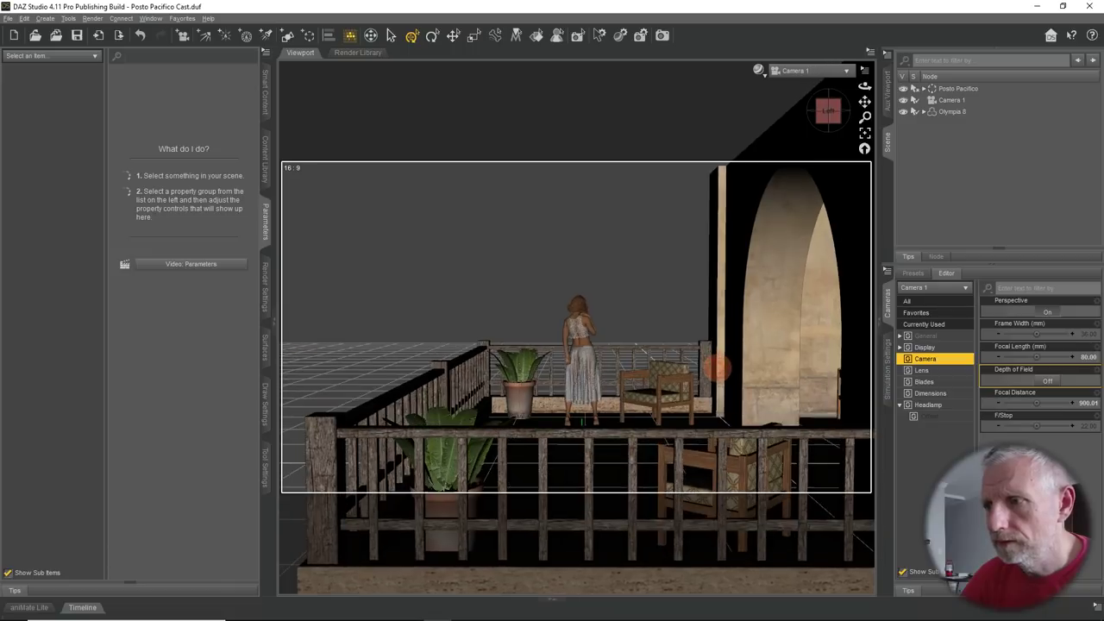
pyautogui.click(758, 70)
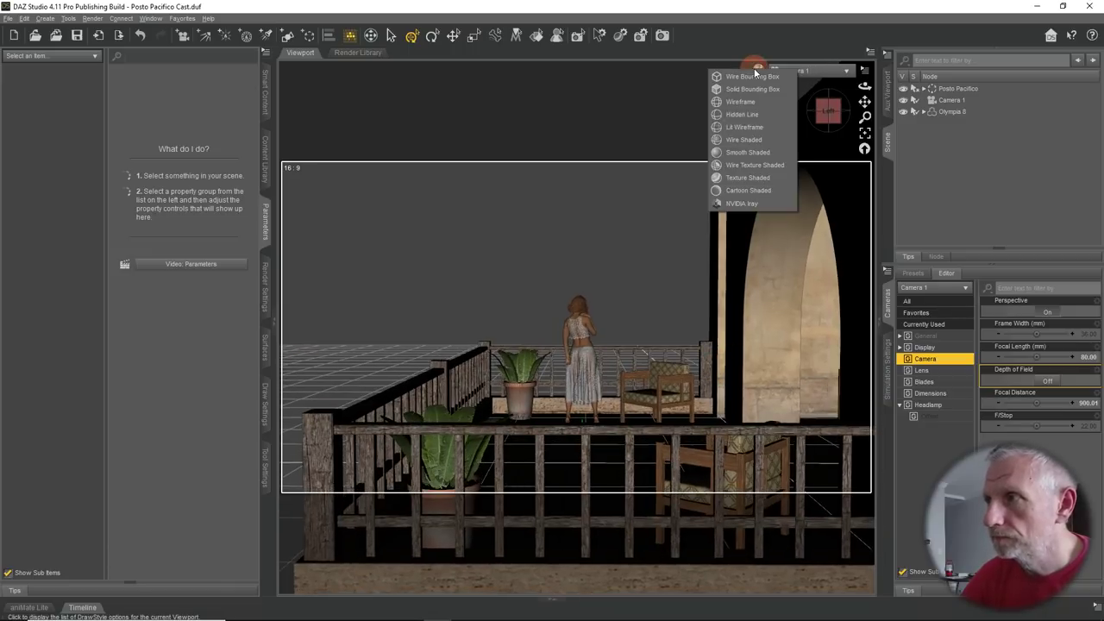
pyautogui.click(781, 205)
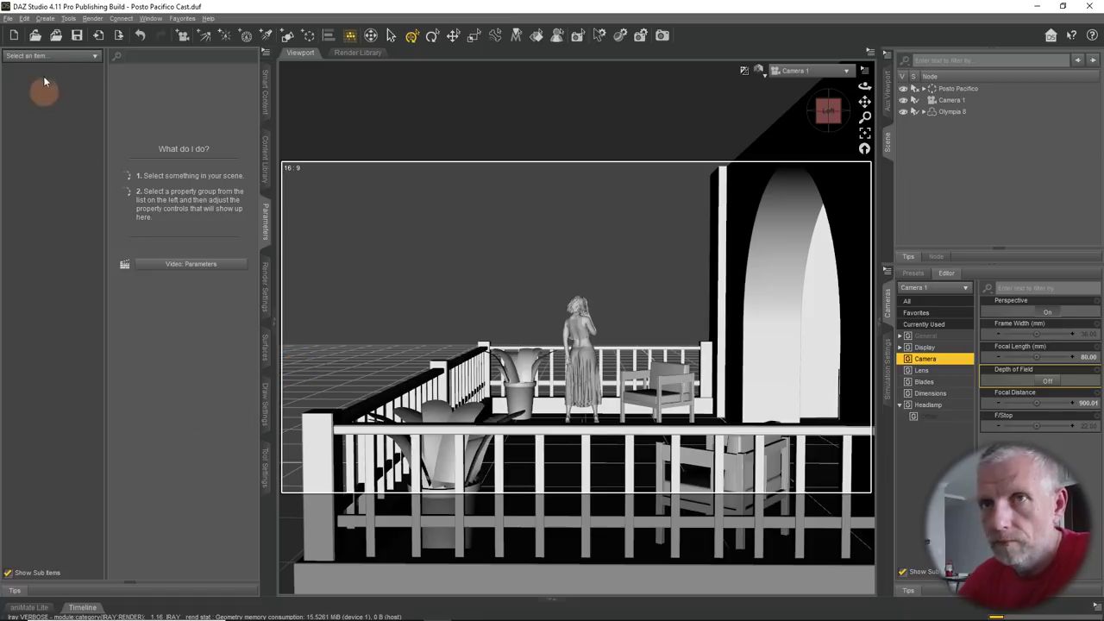
pyautogui.click(77, 35)
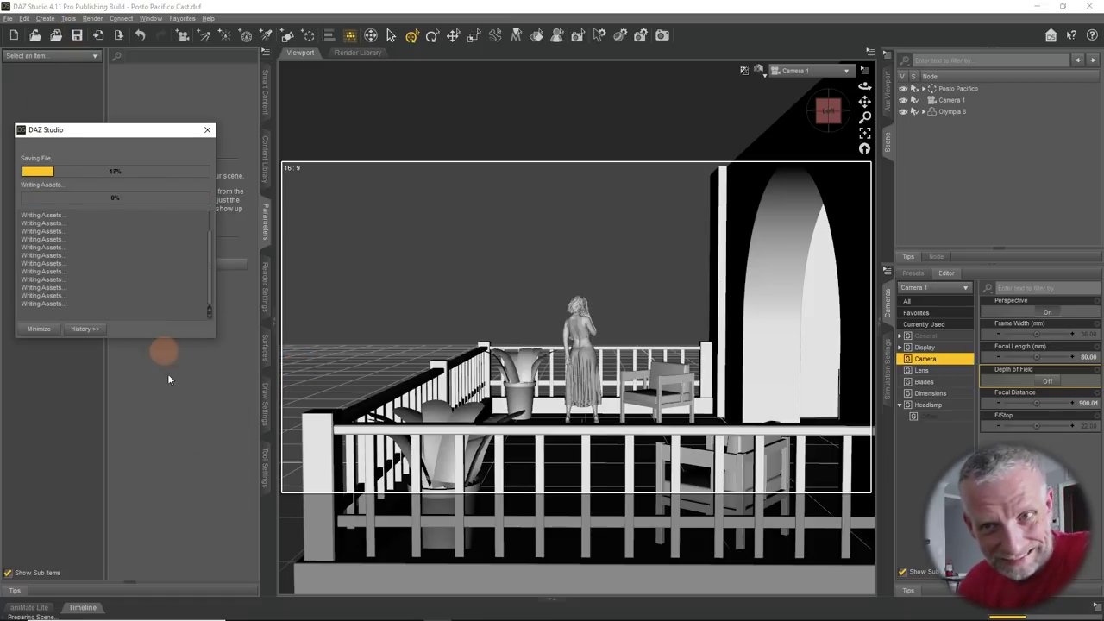
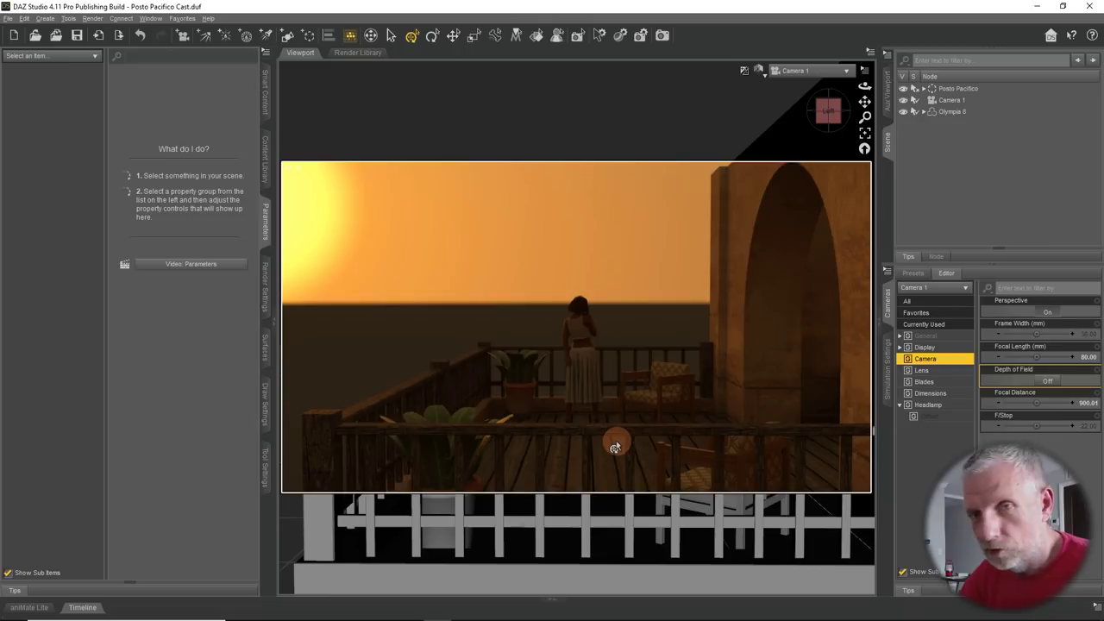
# Tilt and reframe Camera 1 to lower the horizon and centre the woman at the railing
pyautogui.moveTo(614, 446); pyautogui.dragTo(615, 423)
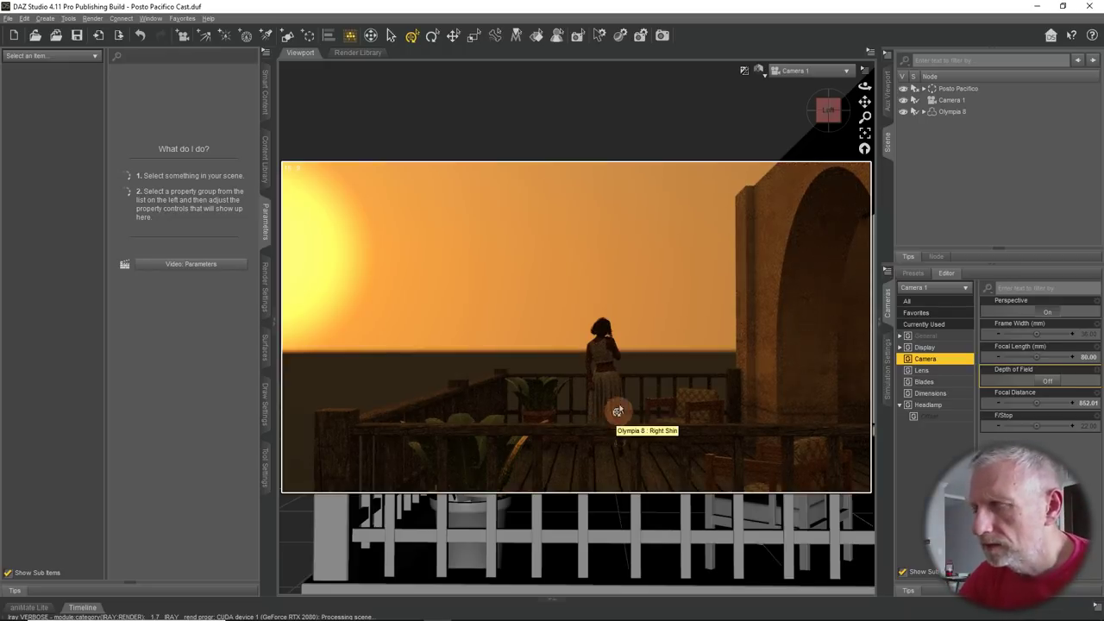
pyautogui.moveTo(613, 419)
pyautogui.mouseDown()
pyautogui.moveTo(625, 386)
pyautogui.moveTo(620, 417)
pyautogui.mouseUp()
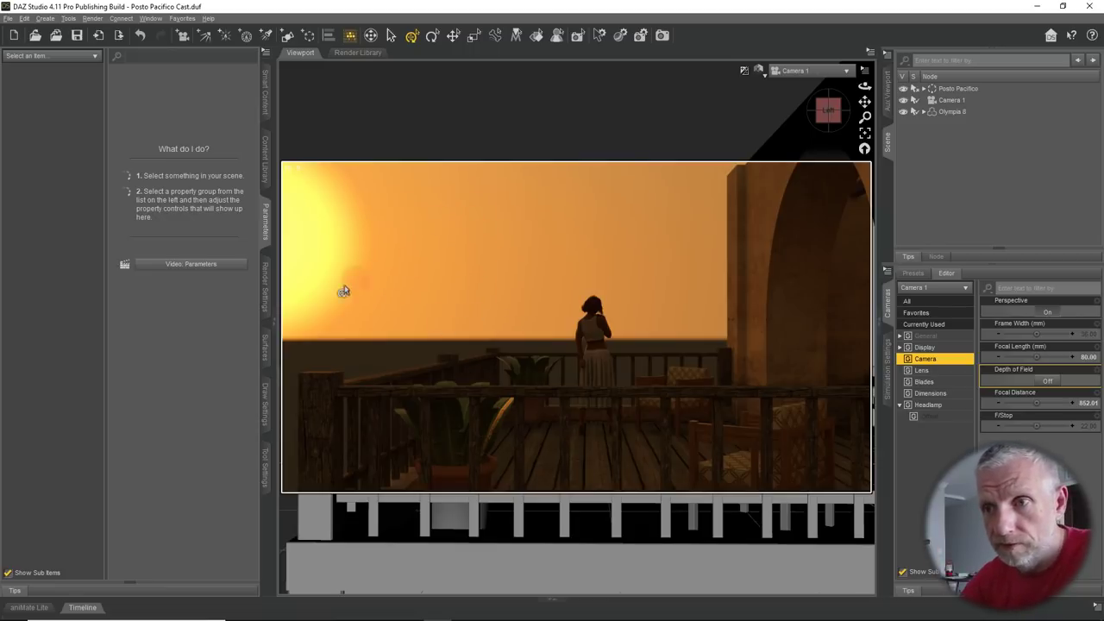
# Rotate the sun-sky Dome Orientation Y from 46.10 to about 31.93 so the sun enters view
pyautogui.click(265, 289)
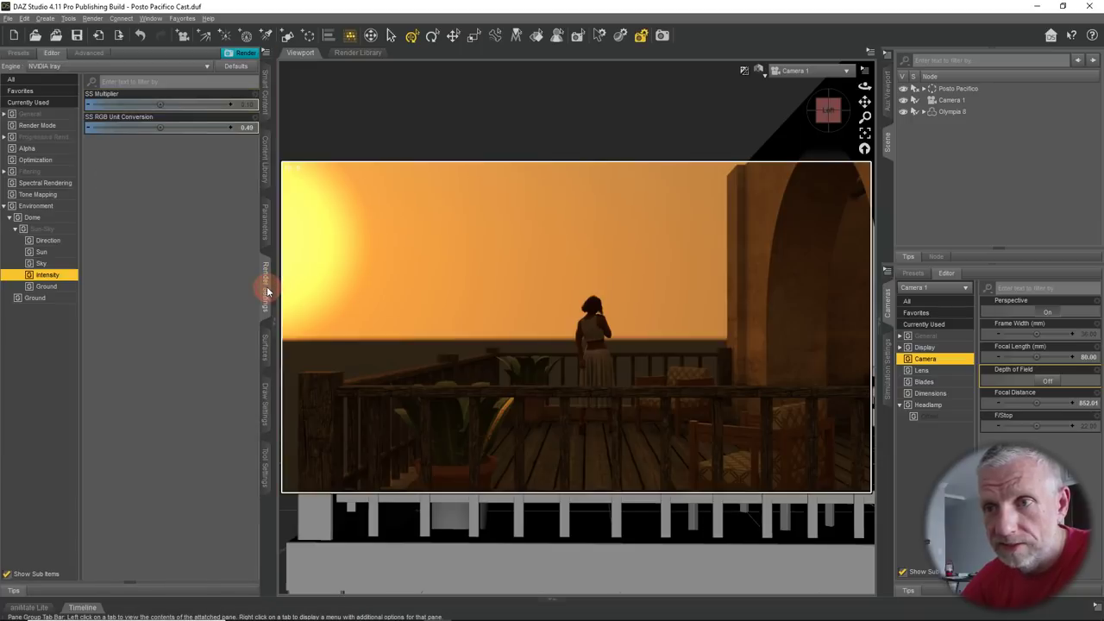
pyautogui.click(53, 216)
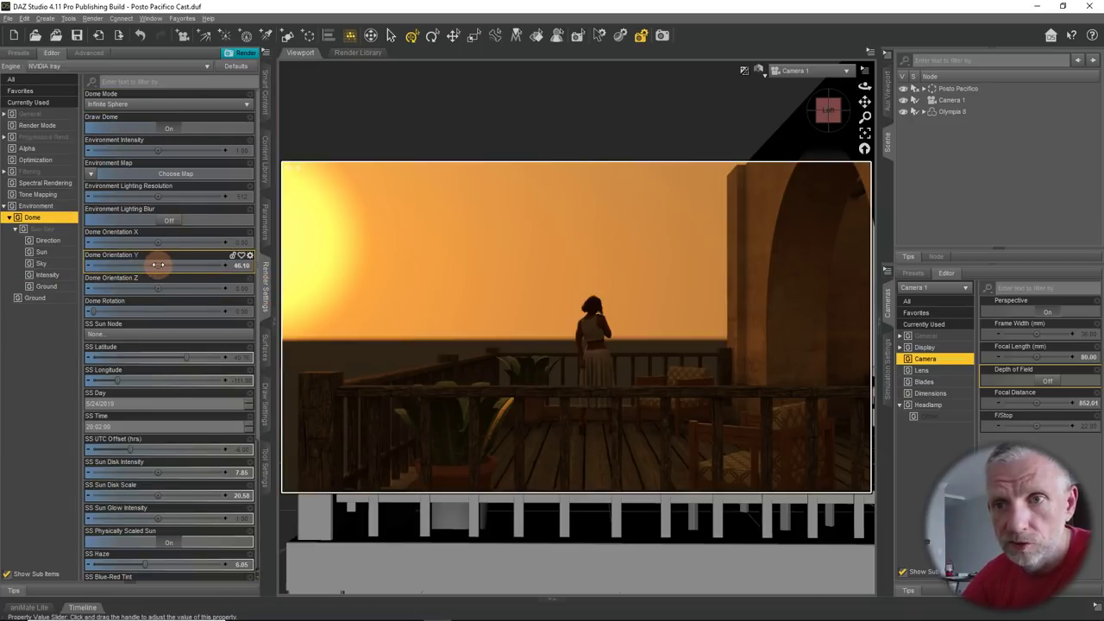
pyautogui.moveTo(160, 266); pyautogui.dragTo(158, 265)
pyautogui.moveTo(158, 265); pyautogui.dragTo(158, 262)
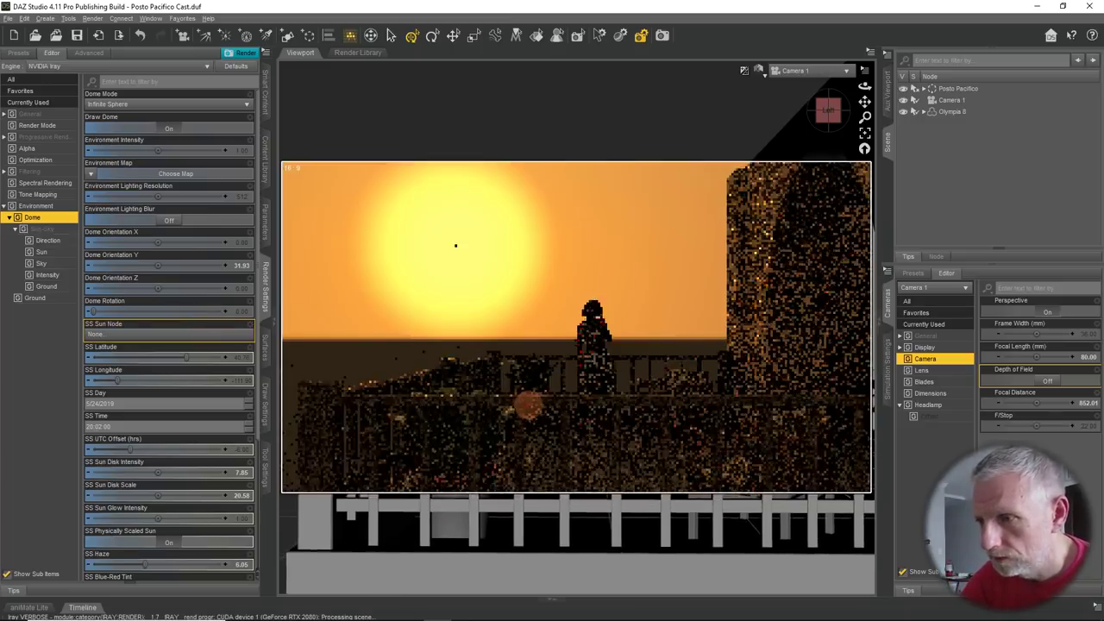
pyautogui.moveTo(528, 404)
pyautogui.mouseDown()
pyautogui.moveTo(524, 394)
pyautogui.moveTo(541, 405)
pyautogui.mouseUp()
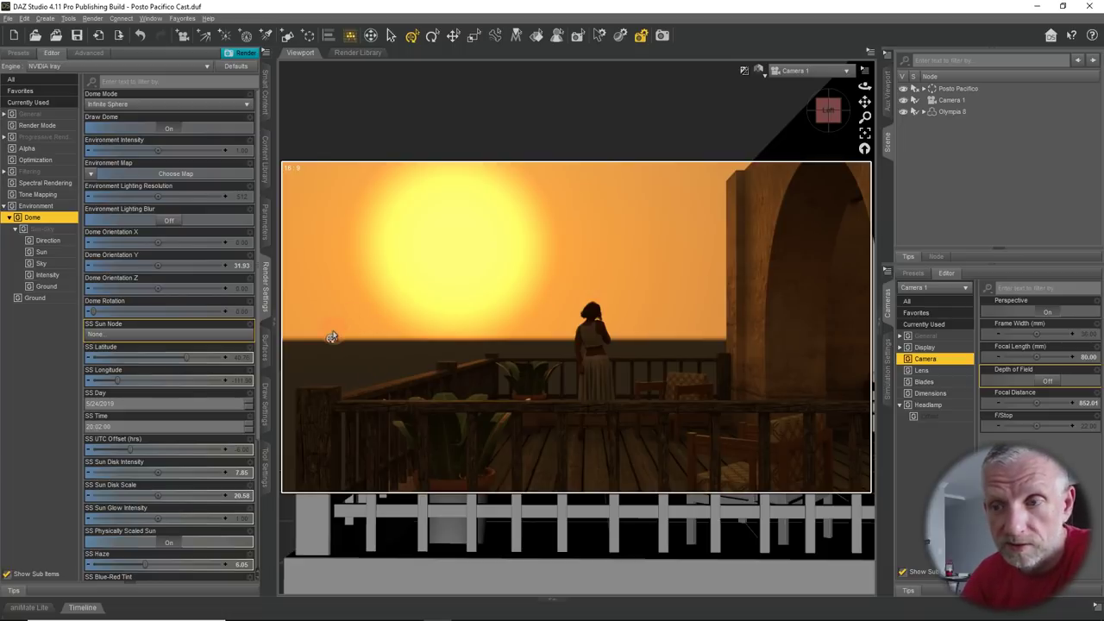
pyautogui.click(58, 208)
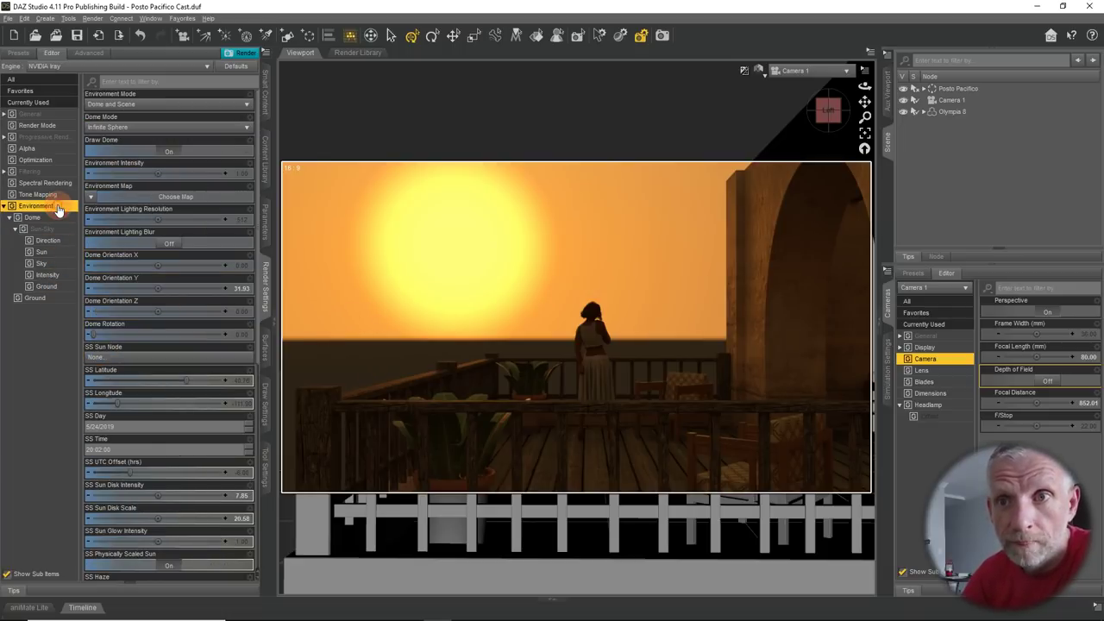
pyautogui.click(157, 80)
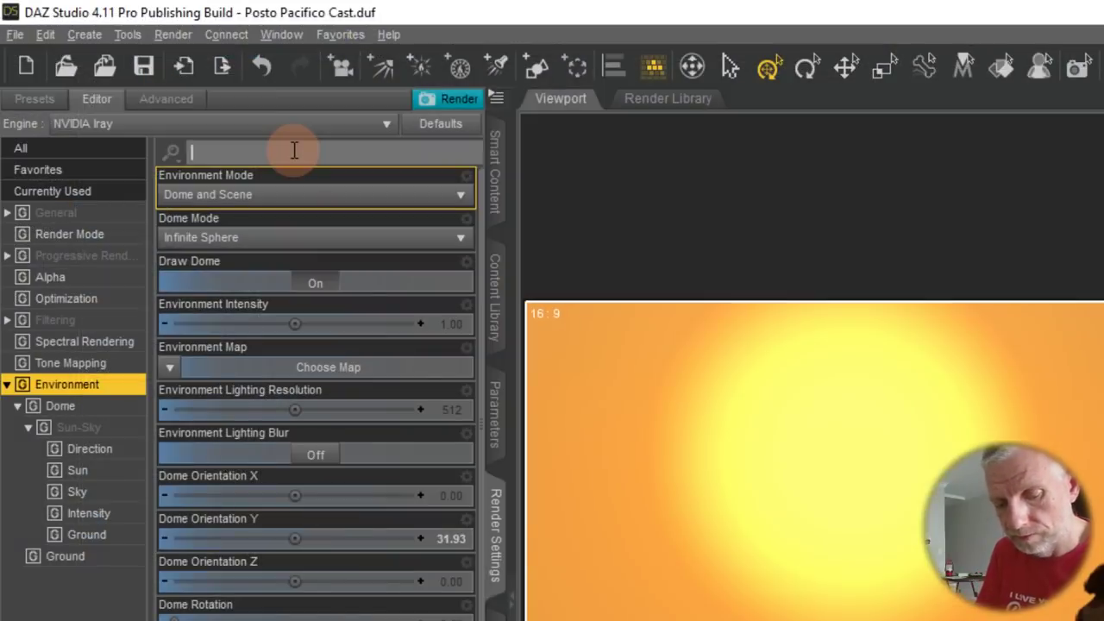
pyautogui.write('grou')
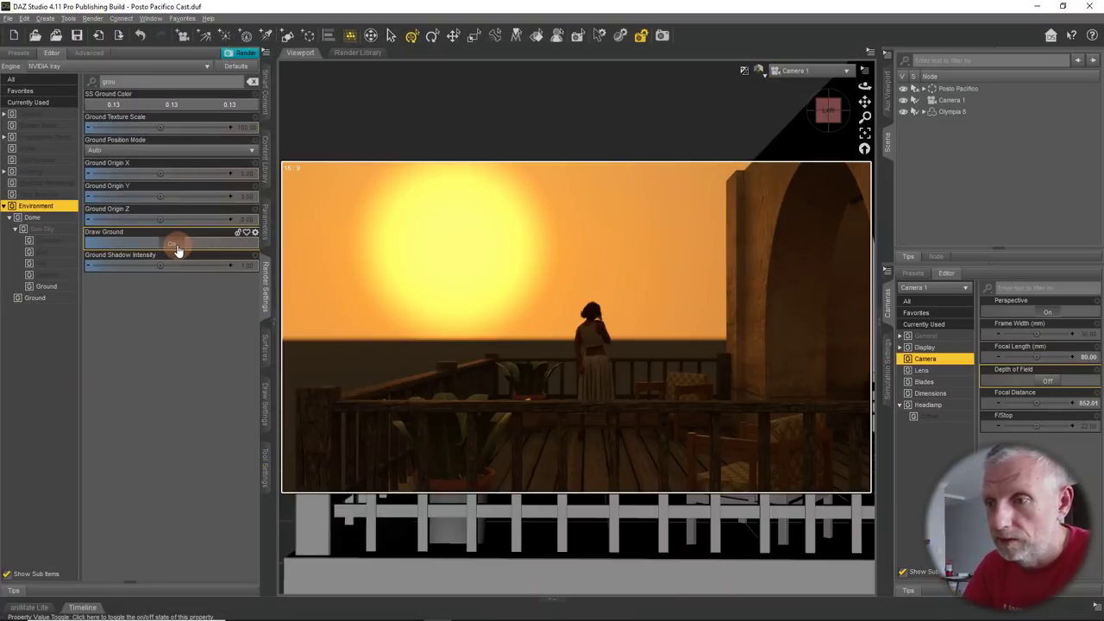
pyautogui.click(176, 246)
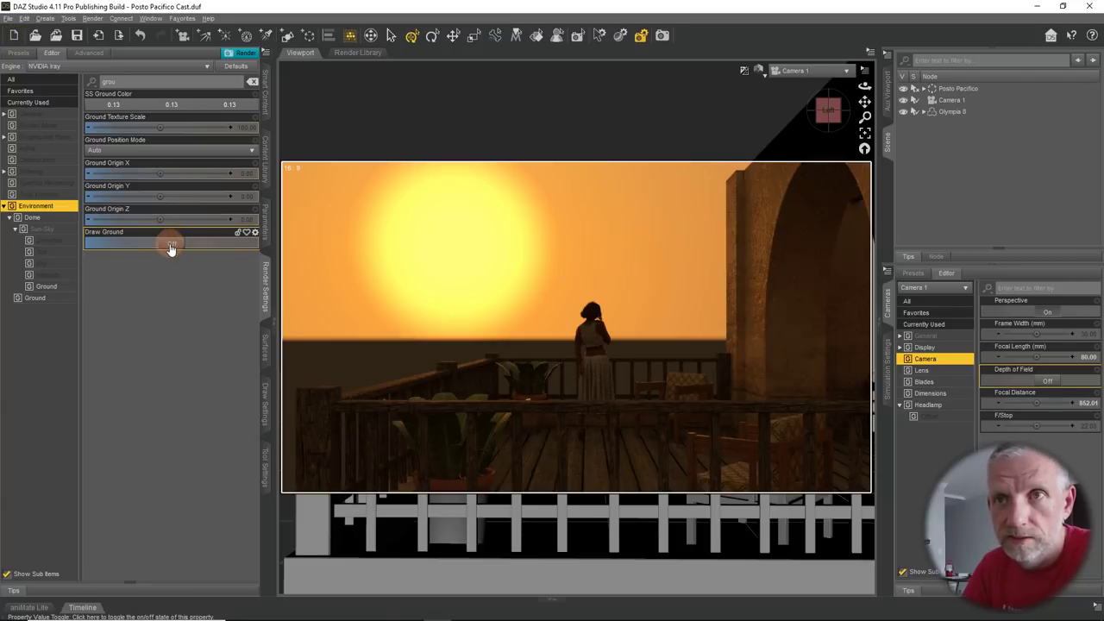
pyautogui.click(172, 247)
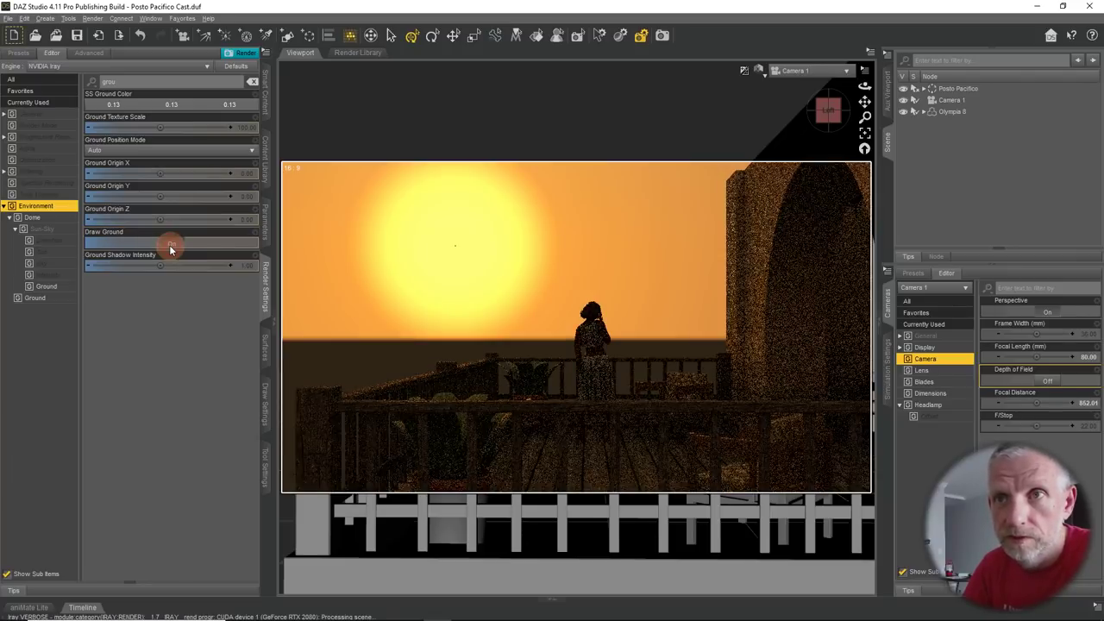
pyautogui.click(251, 83)
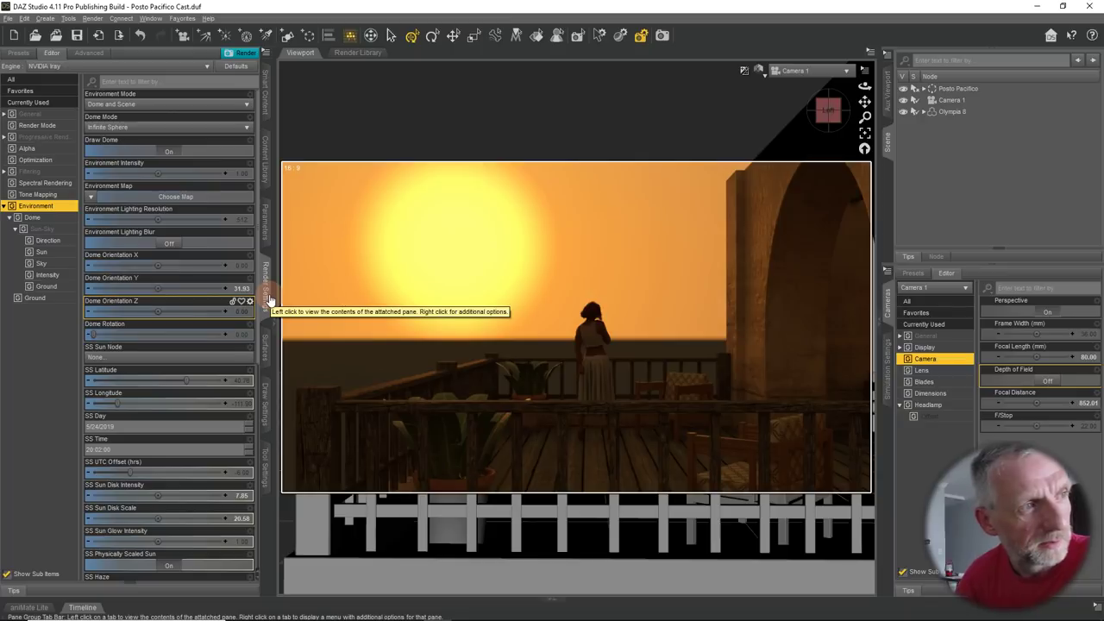
pyautogui.click(55, 289)
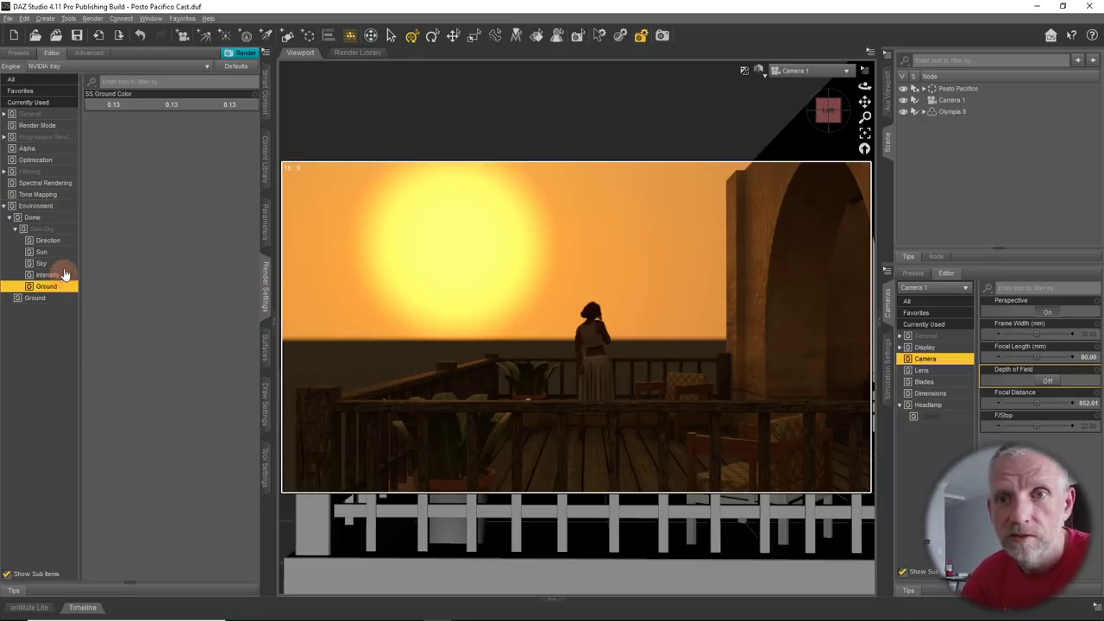
pyautogui.click(59, 218)
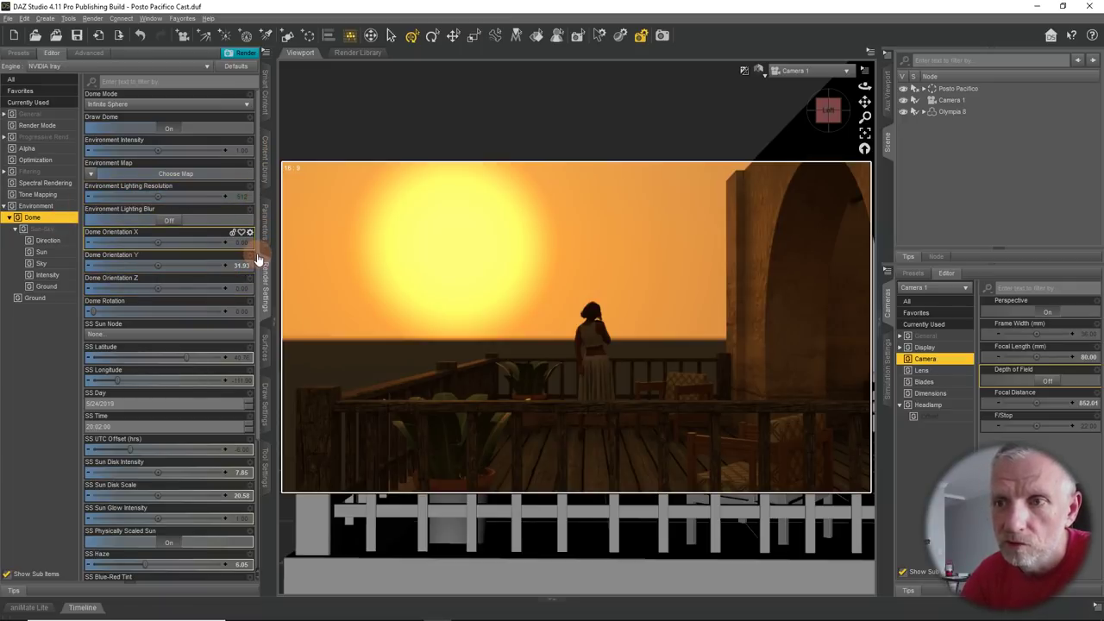
pyautogui.scroll(-4, 257, 259)
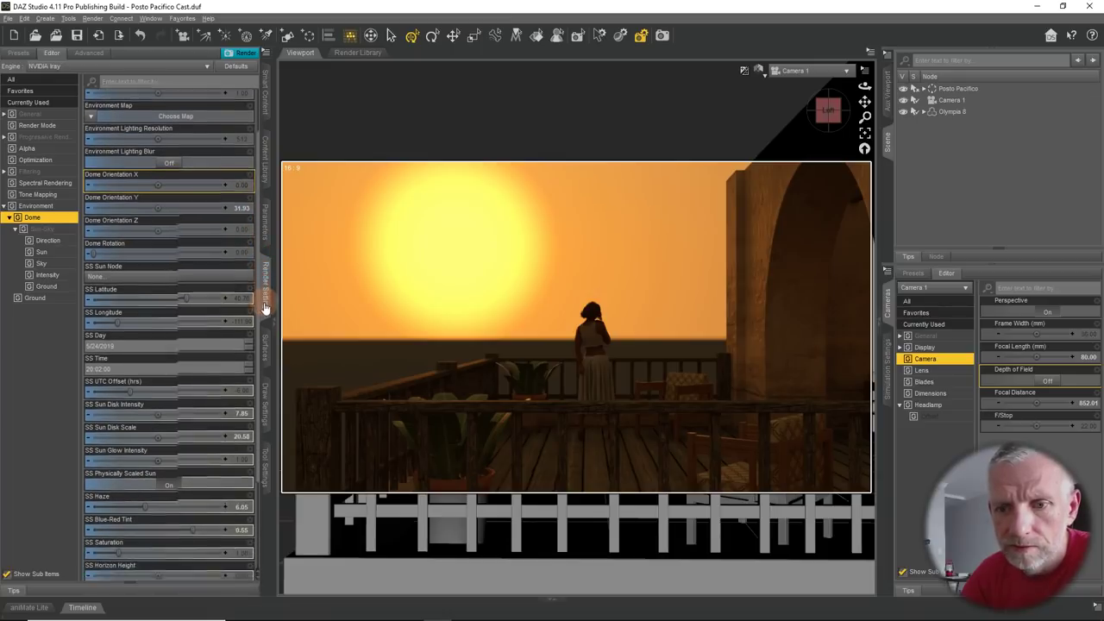
pyautogui.scroll(-4, 264, 345)
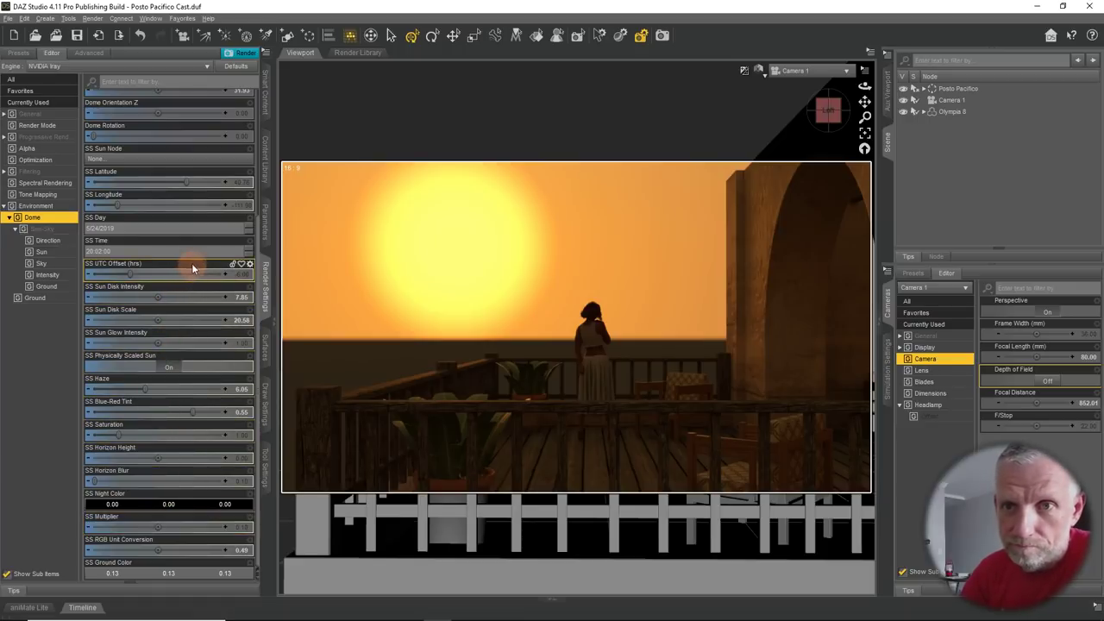
pyautogui.click(46, 299)
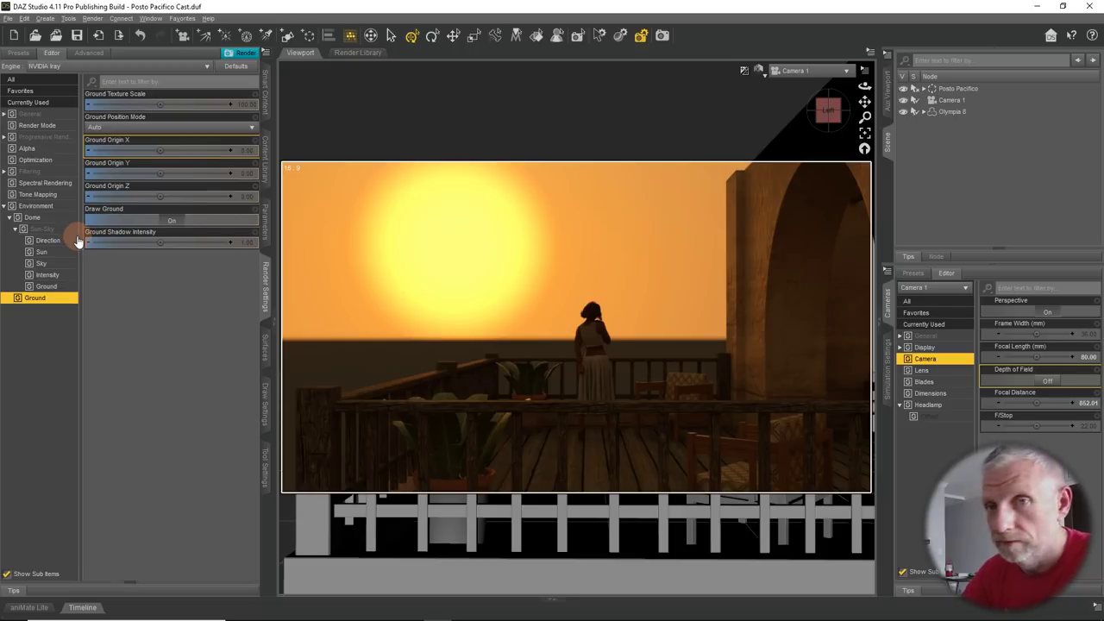
pyautogui.click(34, 218)
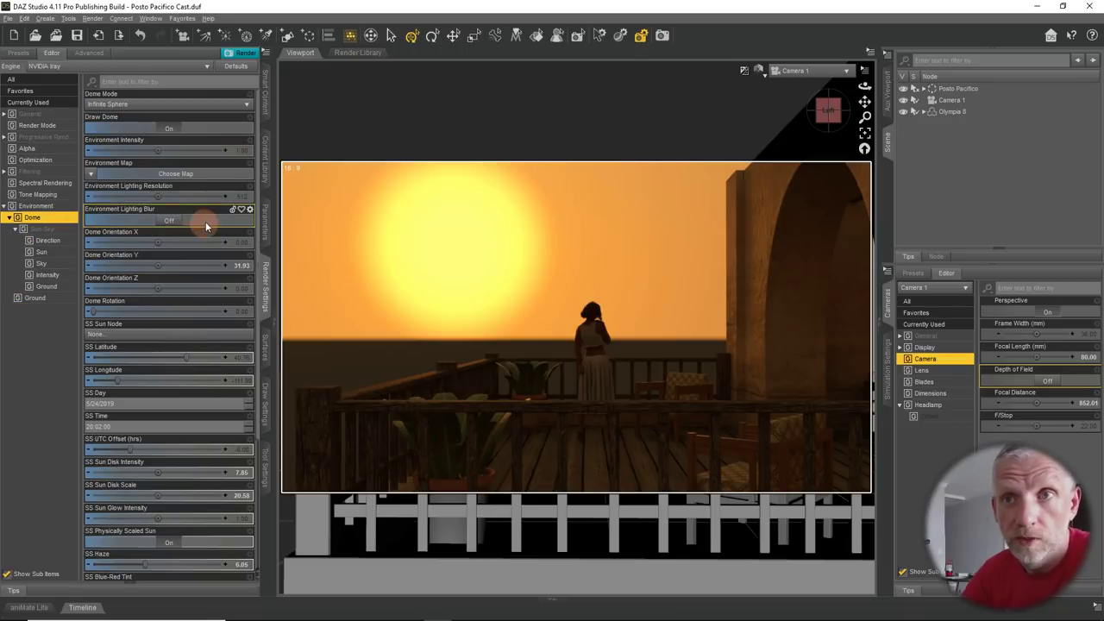
pyautogui.scroll(-1, 256, 182)
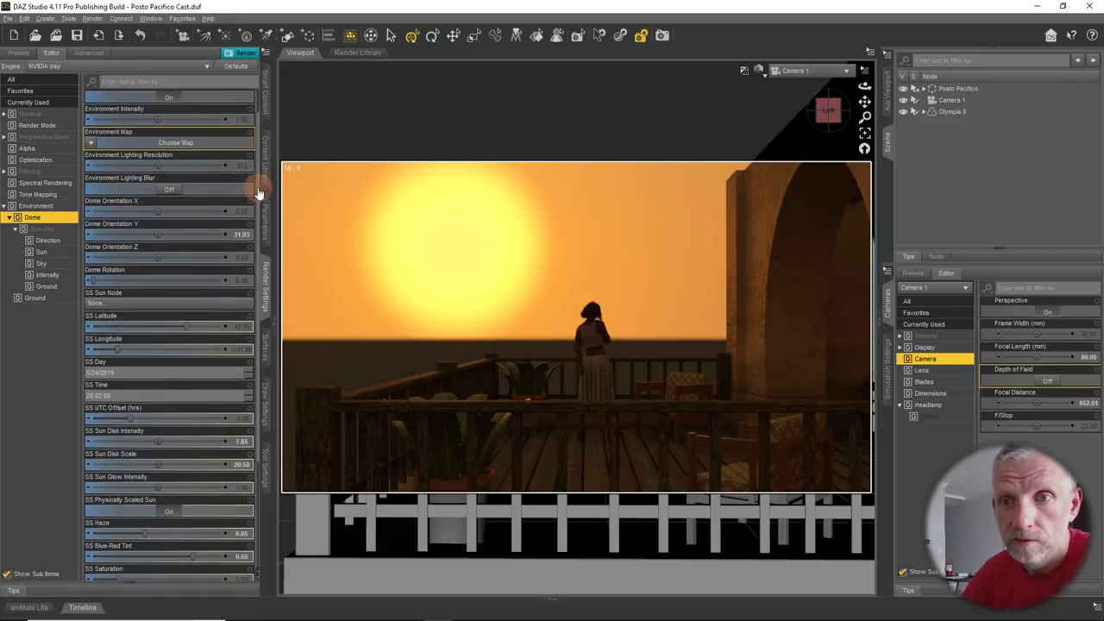
pyautogui.scroll(-4, 258, 192)
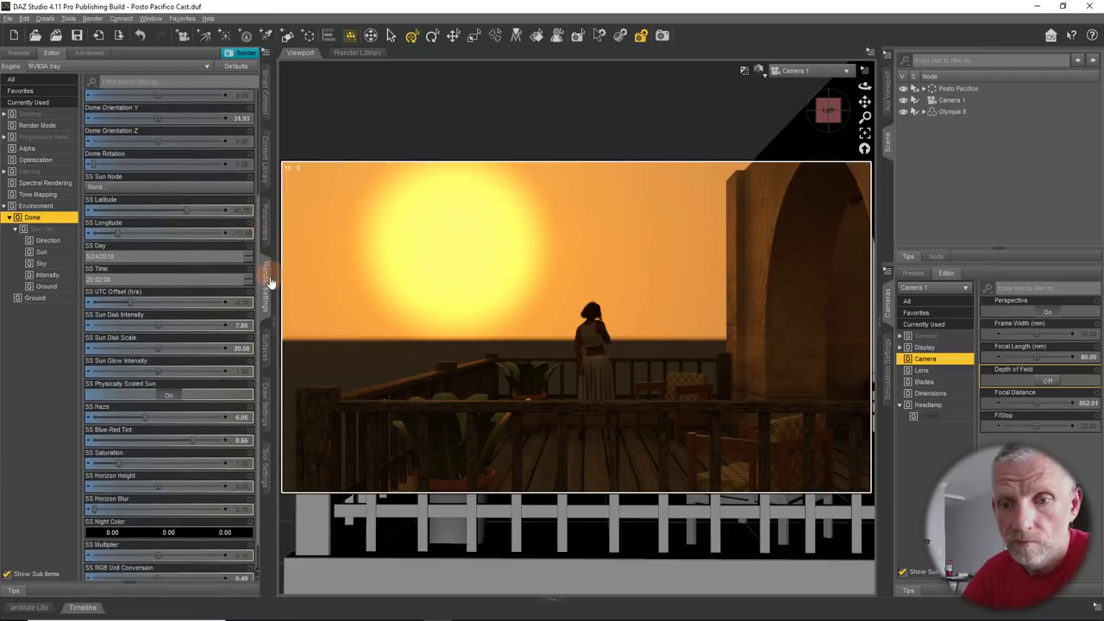
pyautogui.scroll(5, 257, 207)
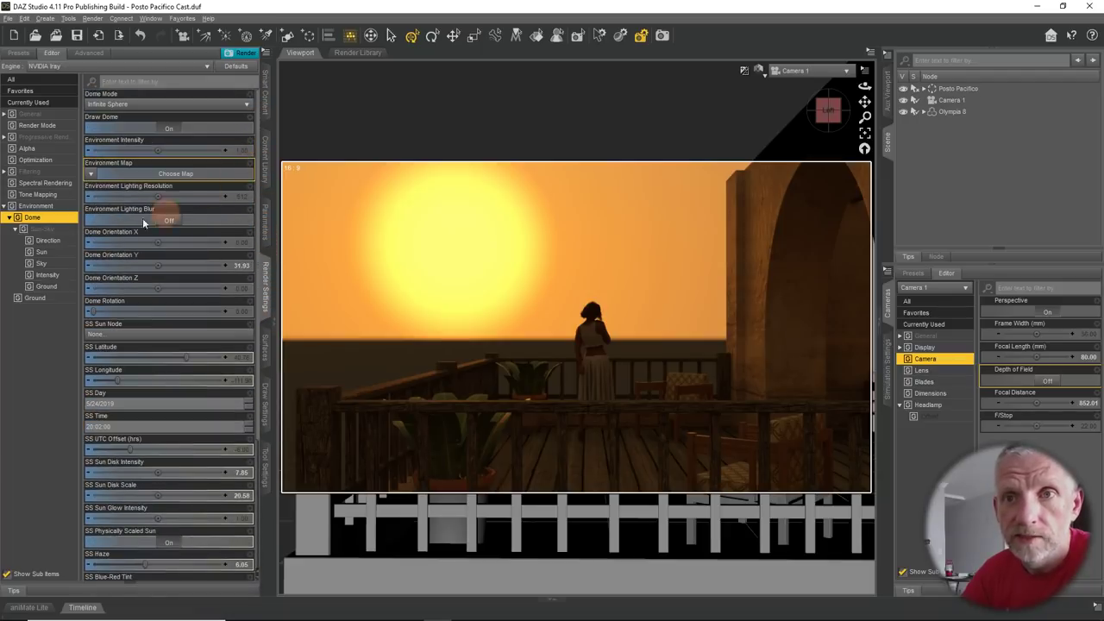
pyautogui.click(47, 208)
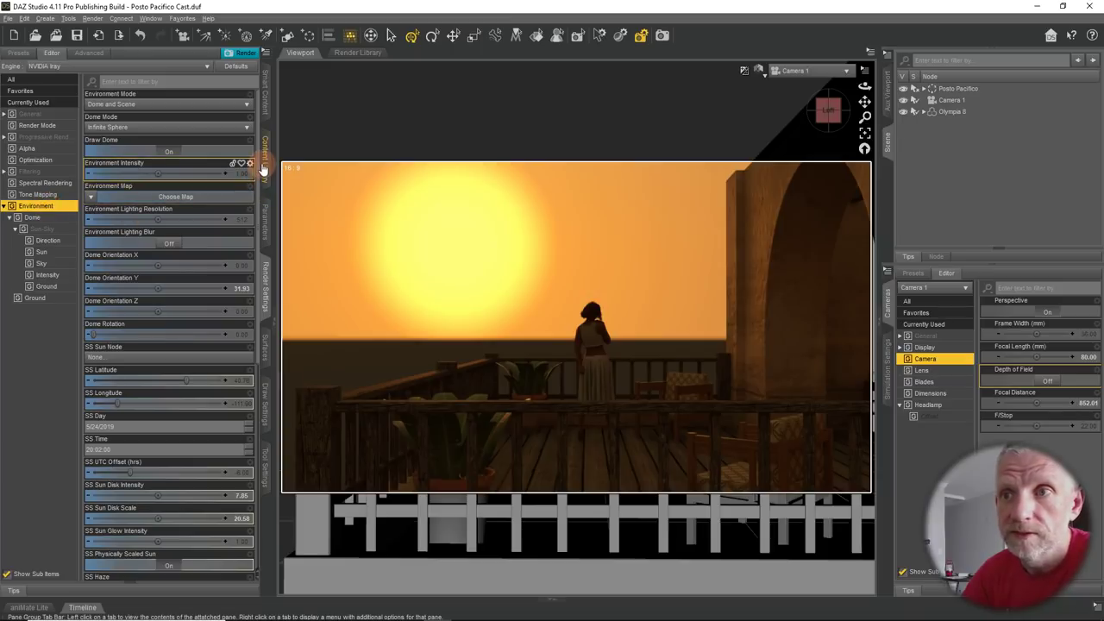
pyautogui.scroll(-2, 259, 185)
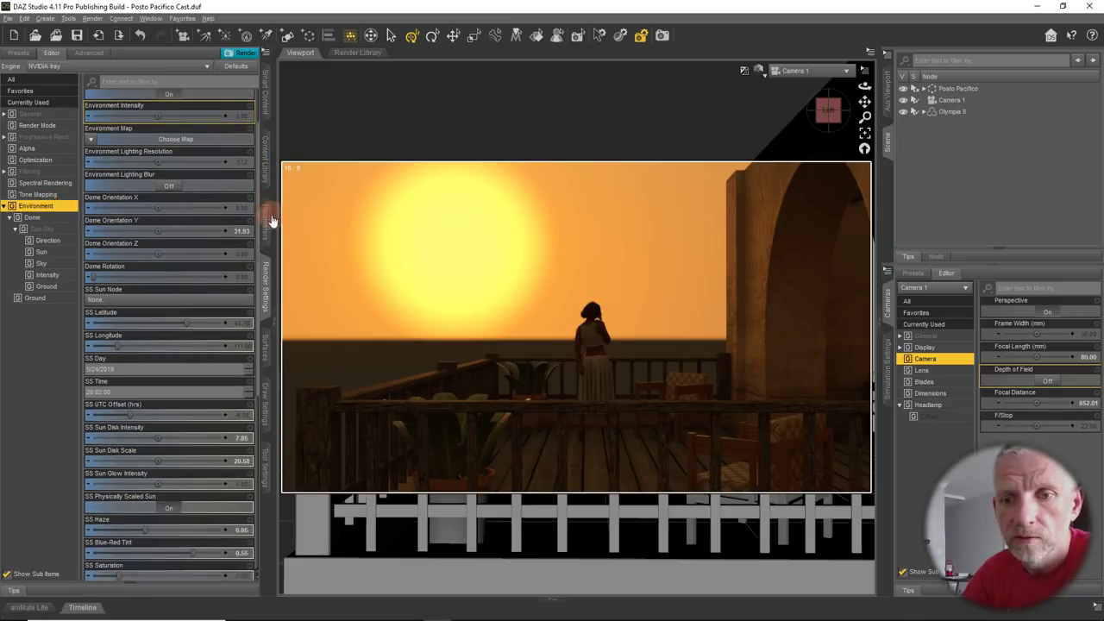
pyautogui.scroll(2, 269, 224)
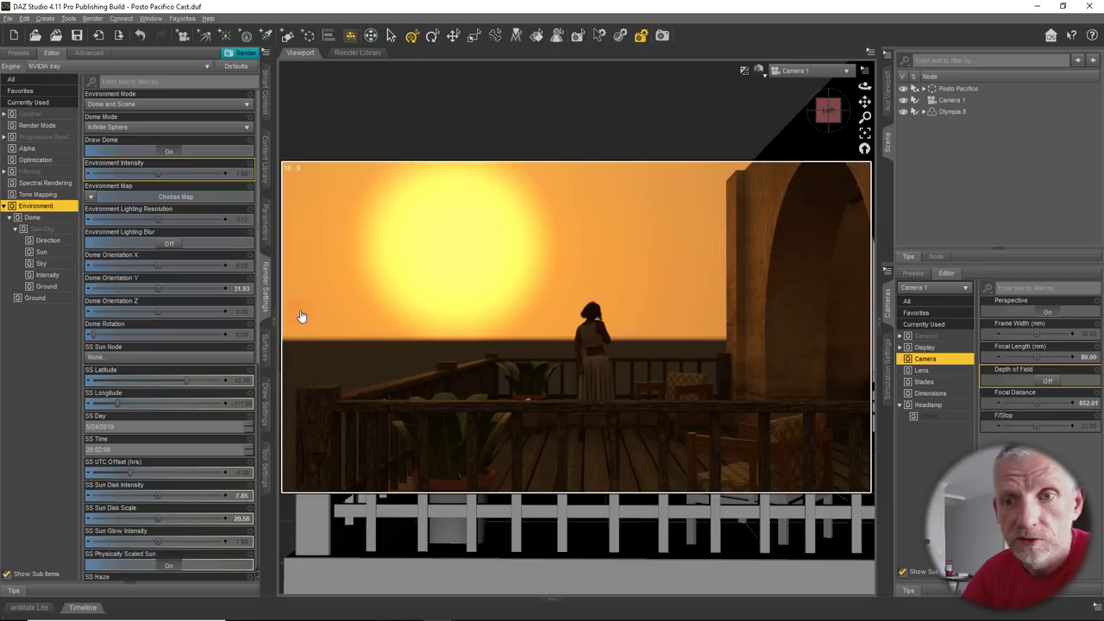
pyautogui.scroll(-12, 281, 353)
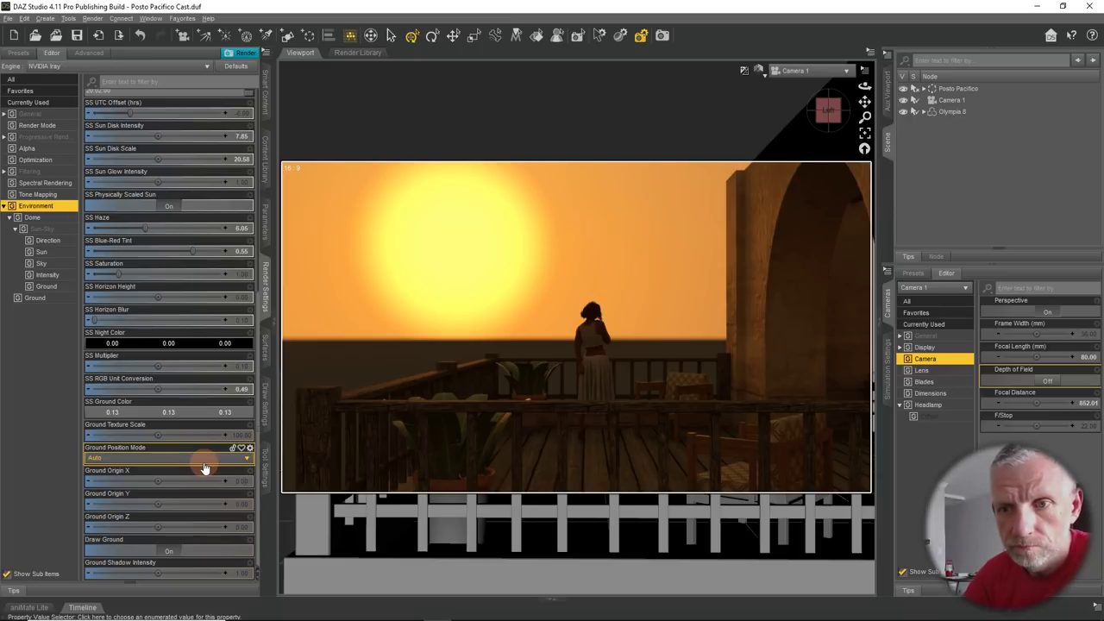
pyautogui.scroll(12, 261, 362)
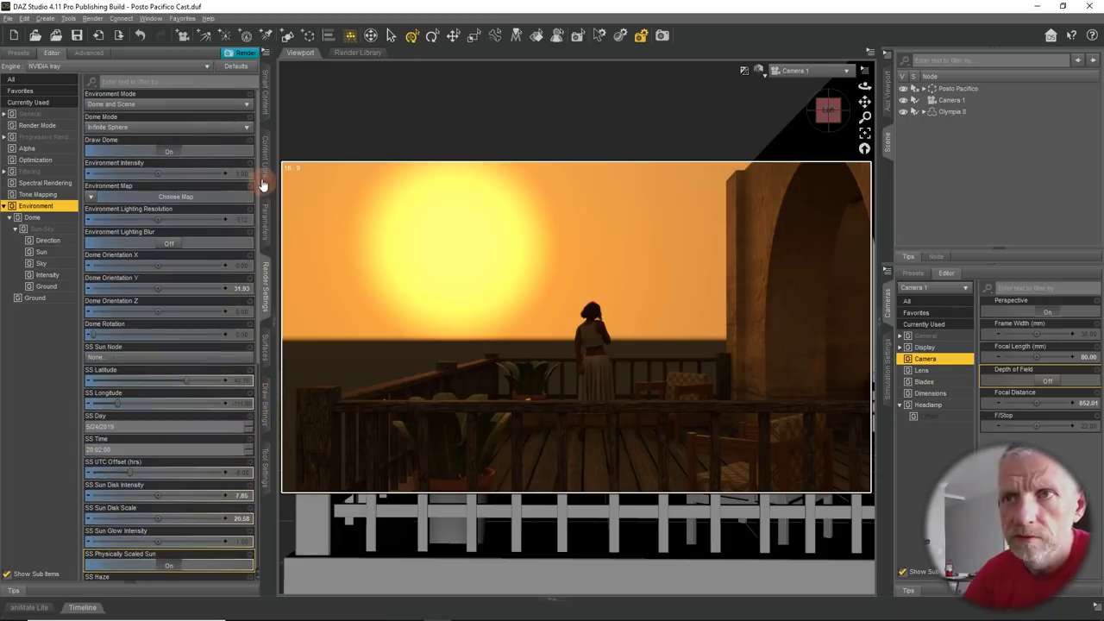
# Filter Render Settings for 'blur' and browse to the matching Environment settings
pyautogui.click(190, 82)
pyautogui.write('blur')
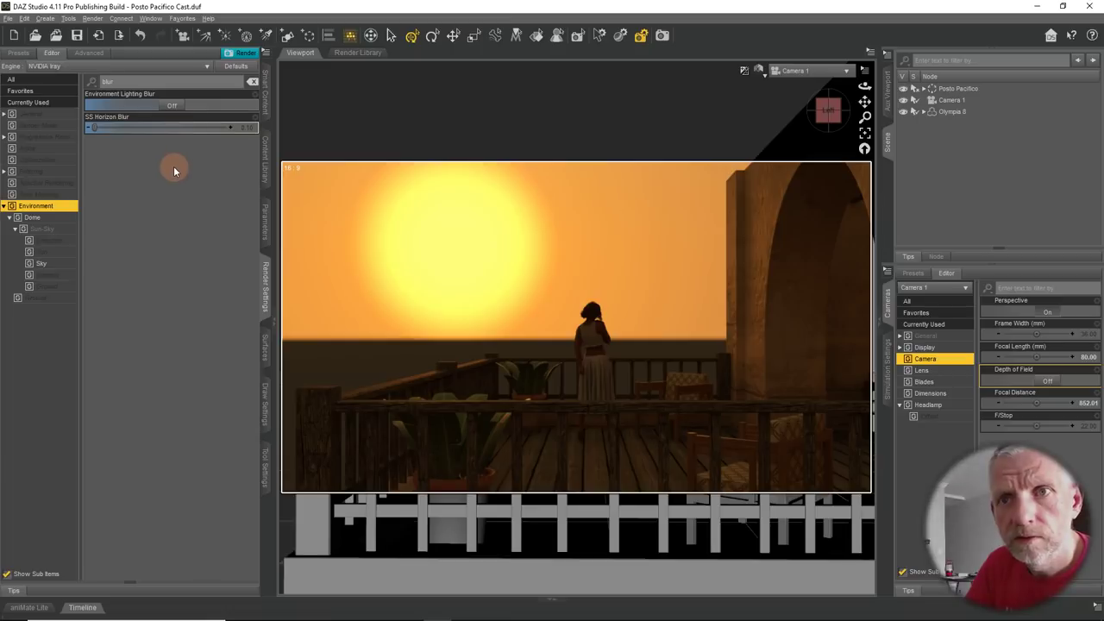
pyautogui.click(52, 104)
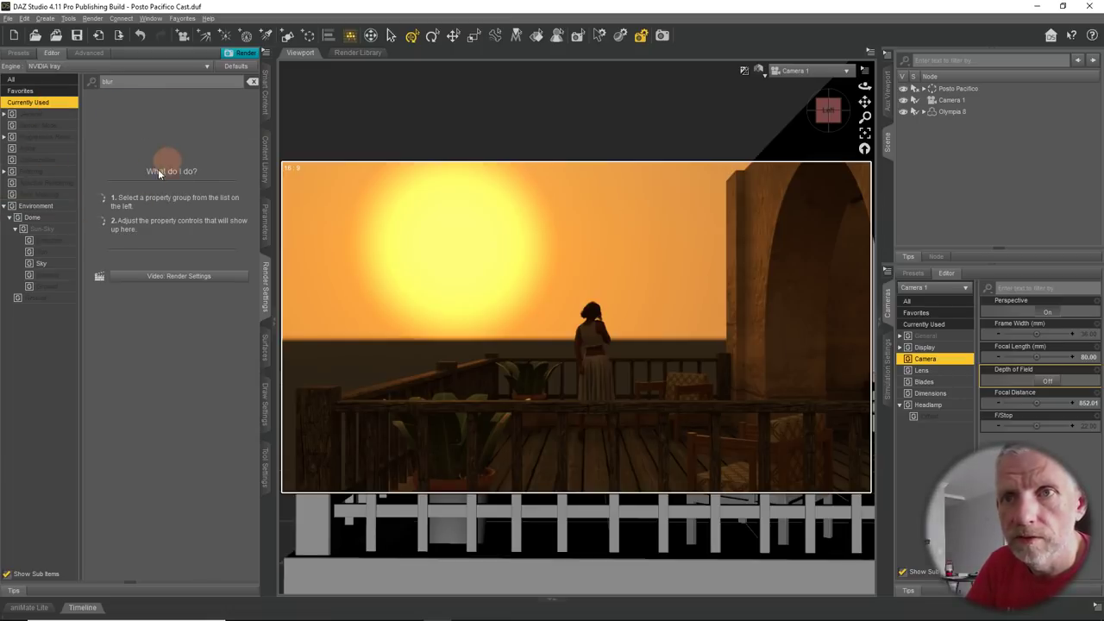
pyautogui.click(48, 113)
pyautogui.click(60, 127)
pyautogui.click(61, 137)
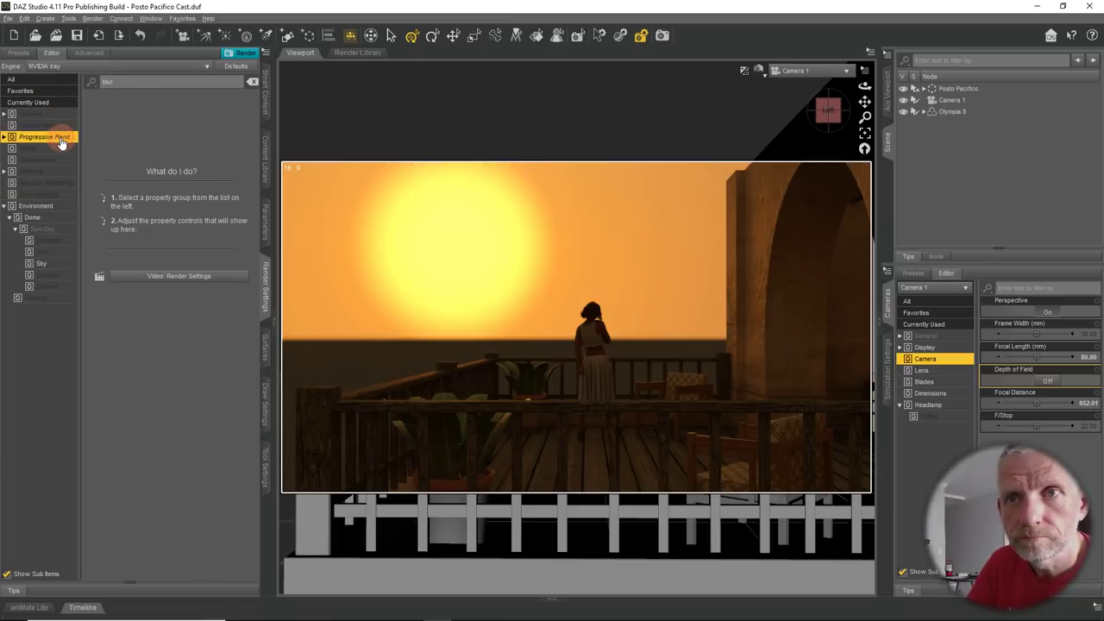
pyautogui.click(63, 149)
pyautogui.click(63, 160)
pyautogui.click(63, 172)
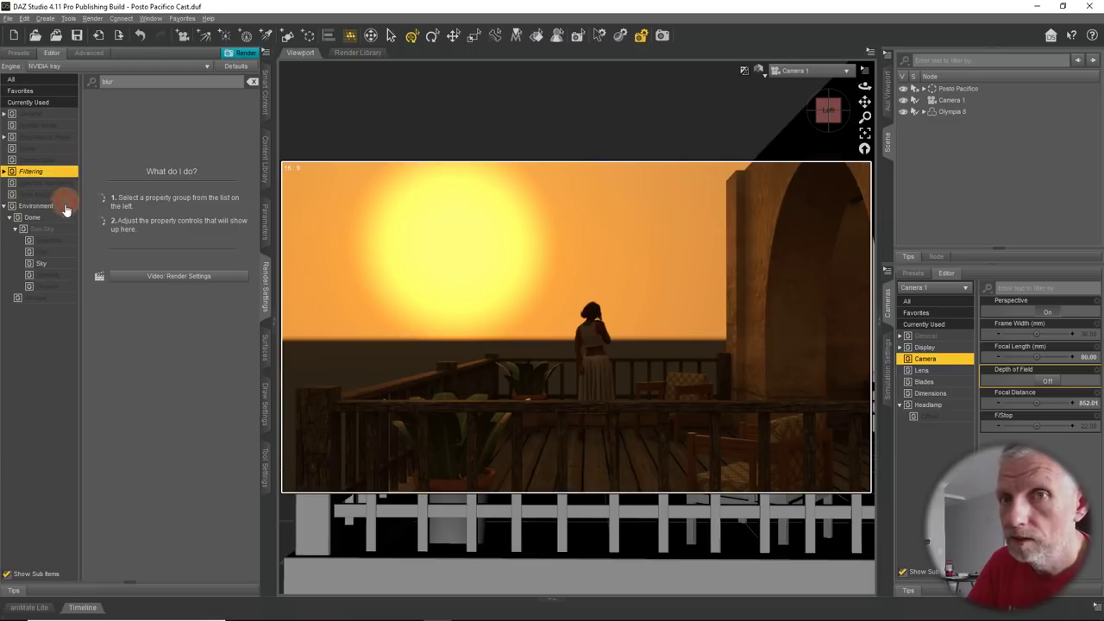
pyautogui.click(67, 205)
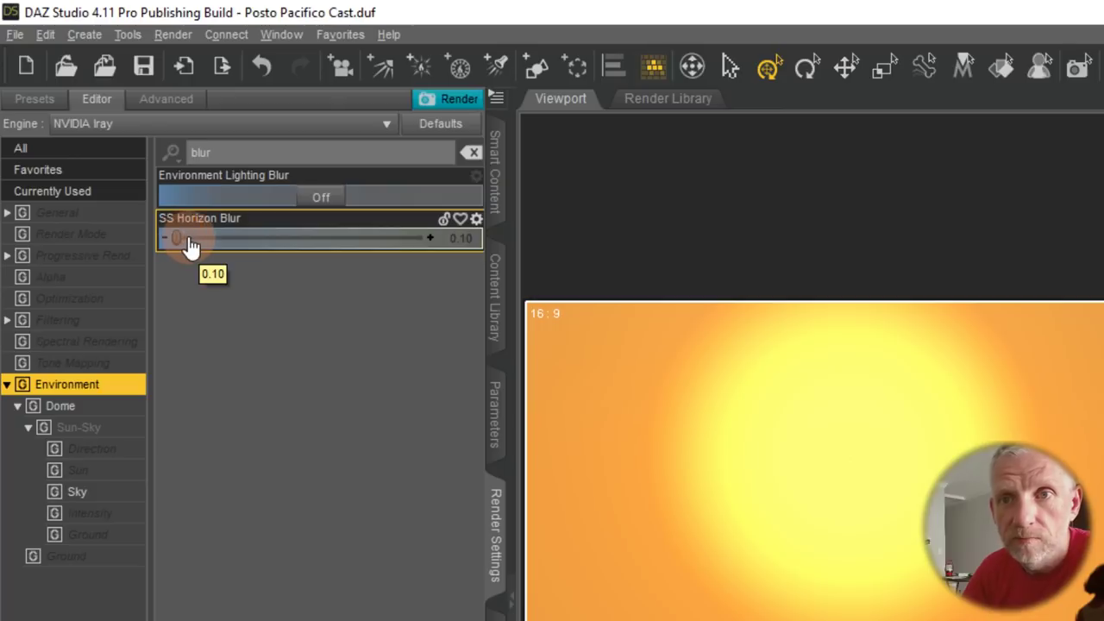
# Lower SS Horizon Height to about -0.44 and raise SS Horizon Blur to 0.99
pyautogui.click(103, 497)
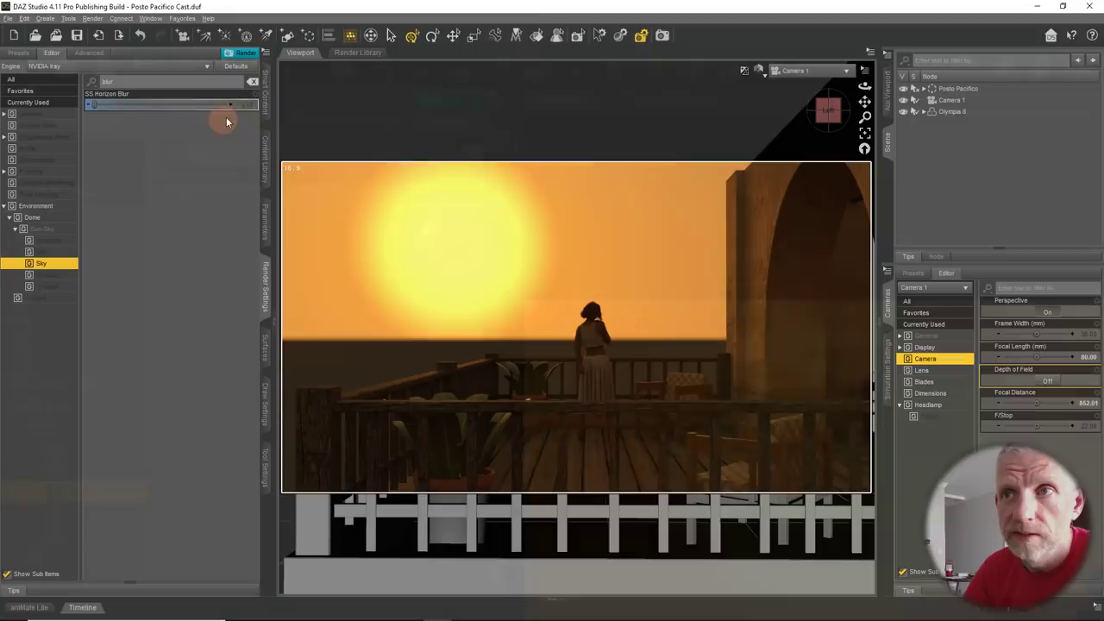
pyautogui.click(471, 152)
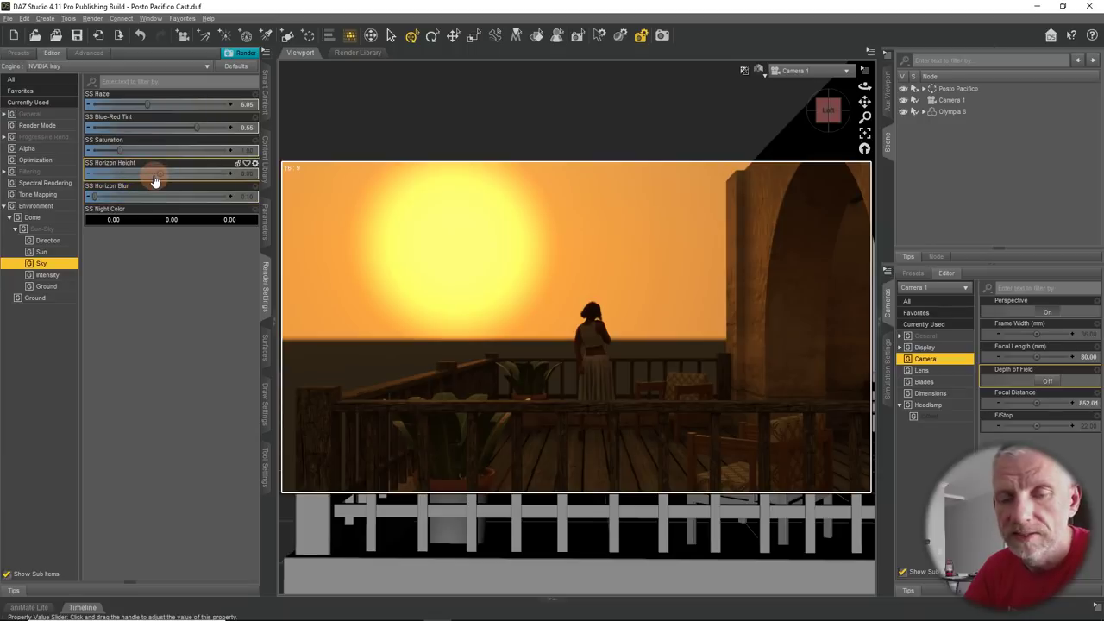
pyautogui.moveTo(160, 172)
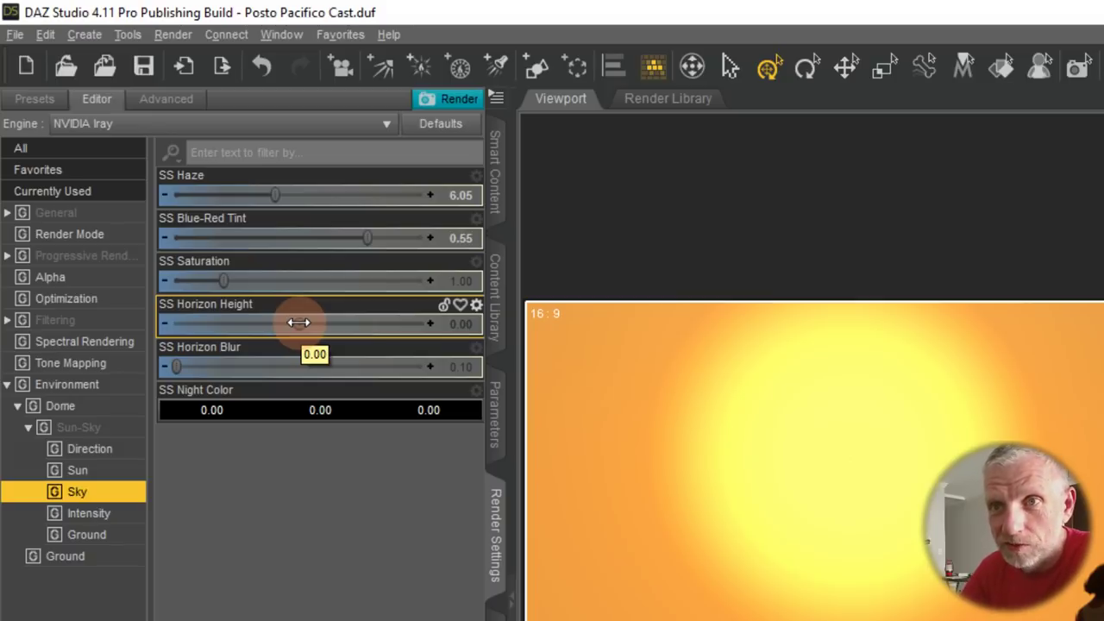
pyautogui.moveTo(299, 323); pyautogui.dragTo(296, 322)
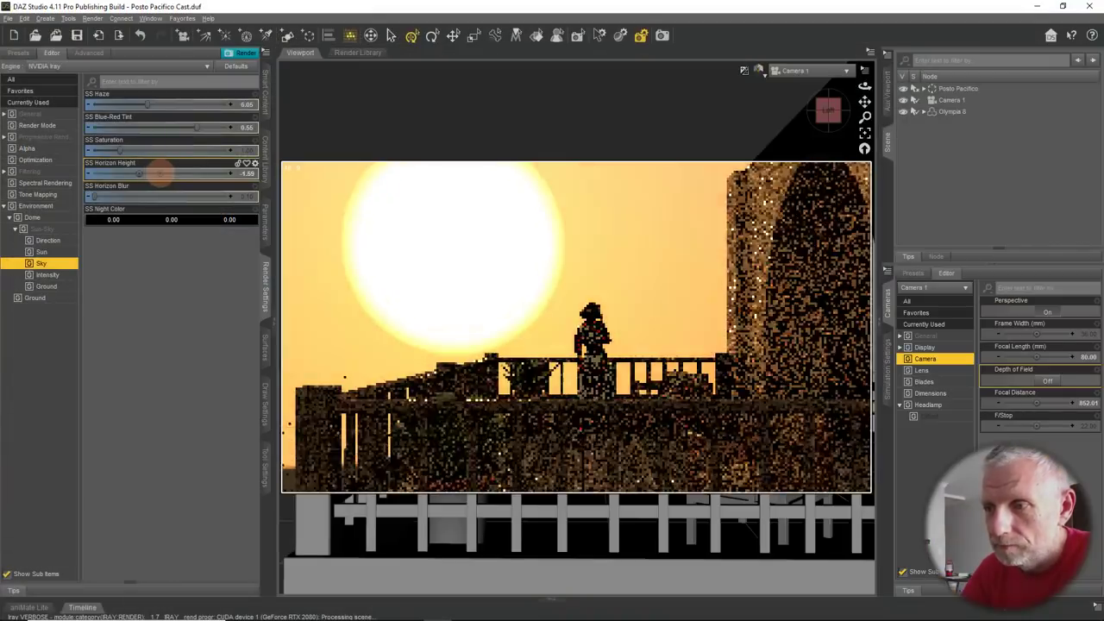
pyautogui.moveTo(160, 170)
pyautogui.mouseDown()
pyautogui.moveTo(178, 172)
pyautogui.moveTo(158, 173)
pyautogui.mouseUp()
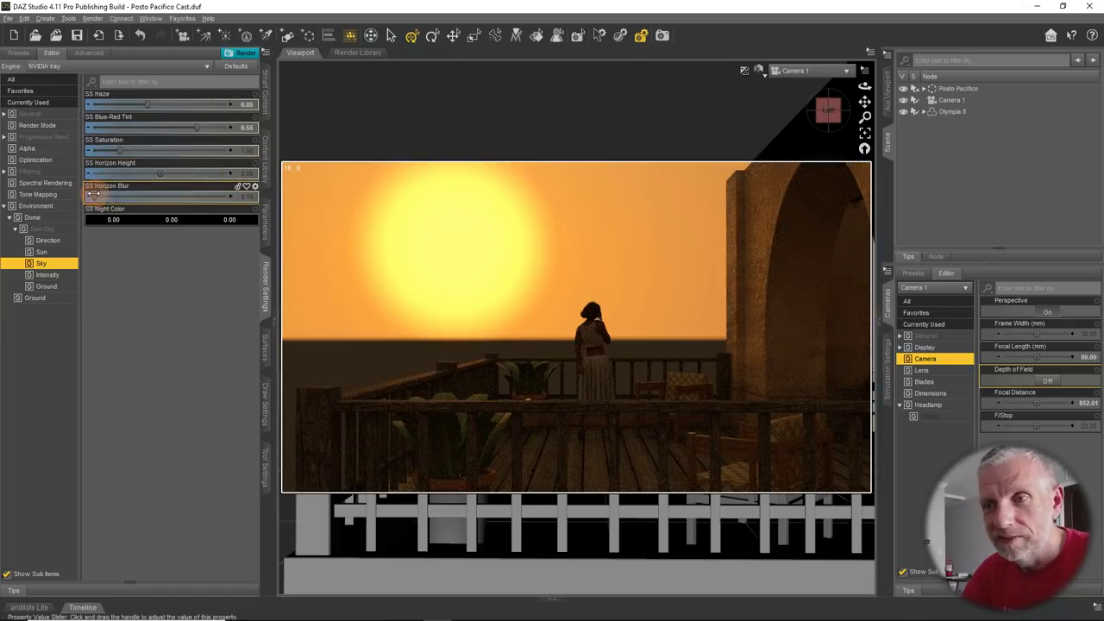
pyautogui.moveTo(93, 195); pyautogui.dragTo(105, 196)
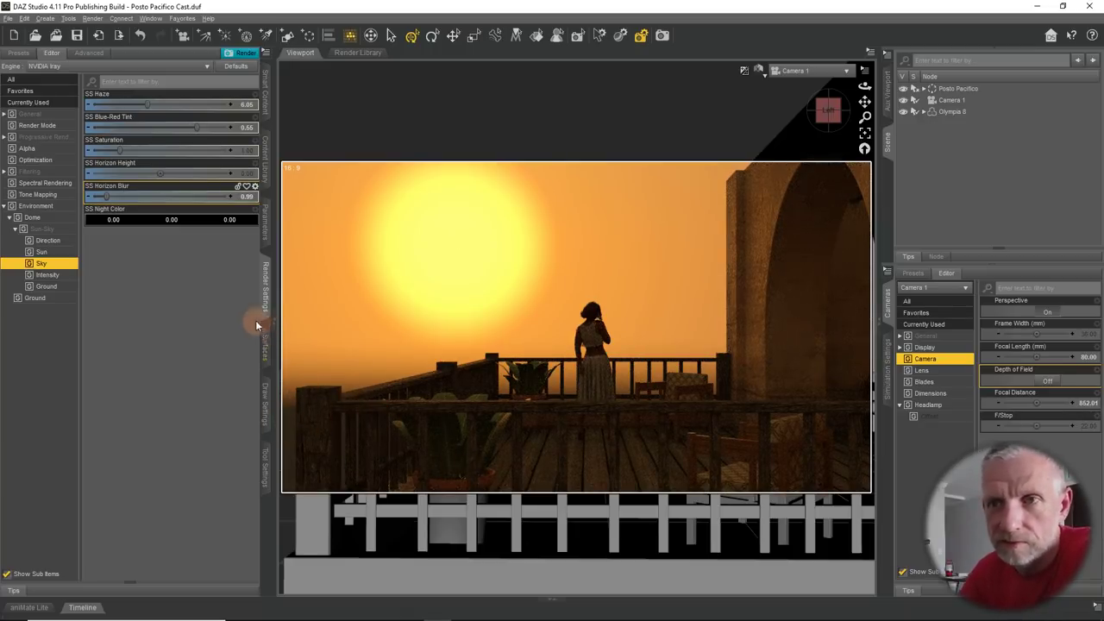
pyautogui.moveTo(159, 172); pyautogui.dragTo(159, 176)
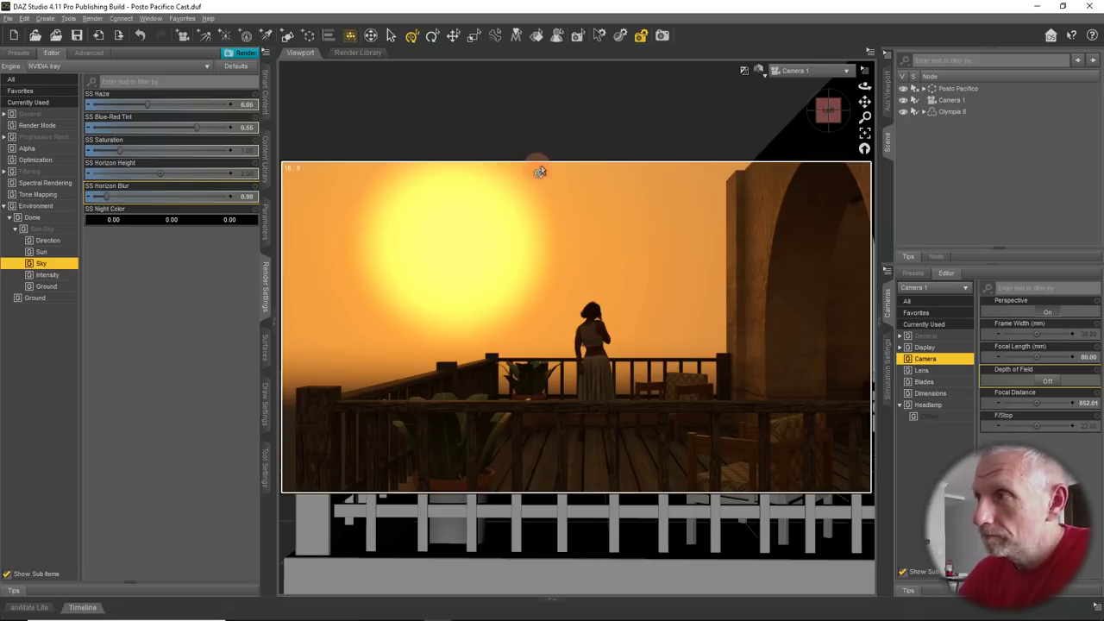
# Switch the viewport DrawStyle to Texture Shaded and head to Create for a new point light
pyautogui.click(758, 71)
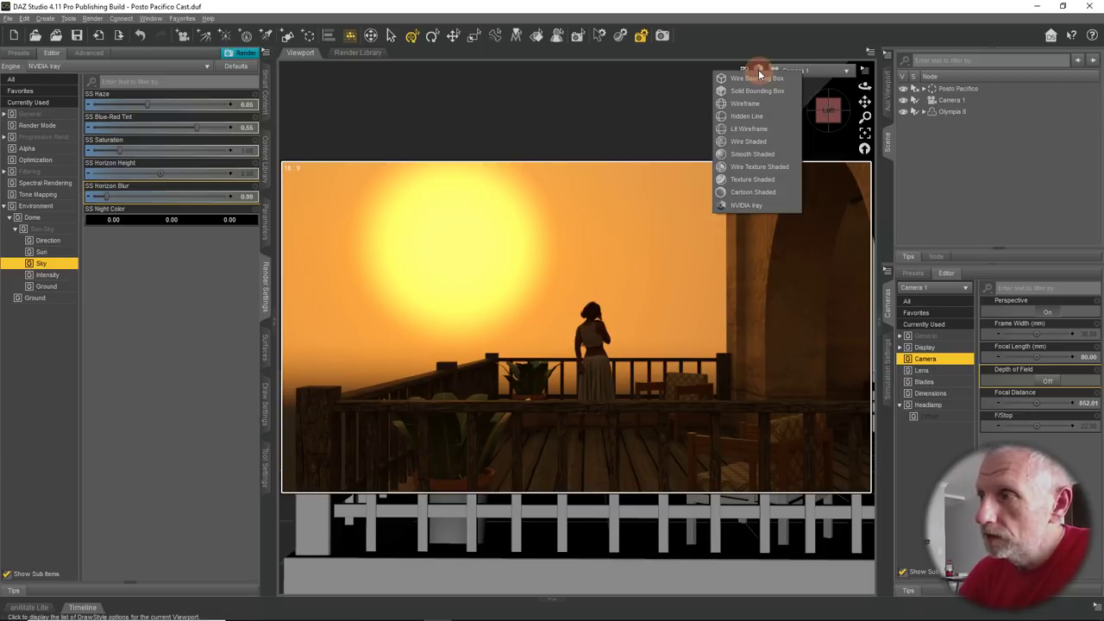
pyautogui.click(762, 180)
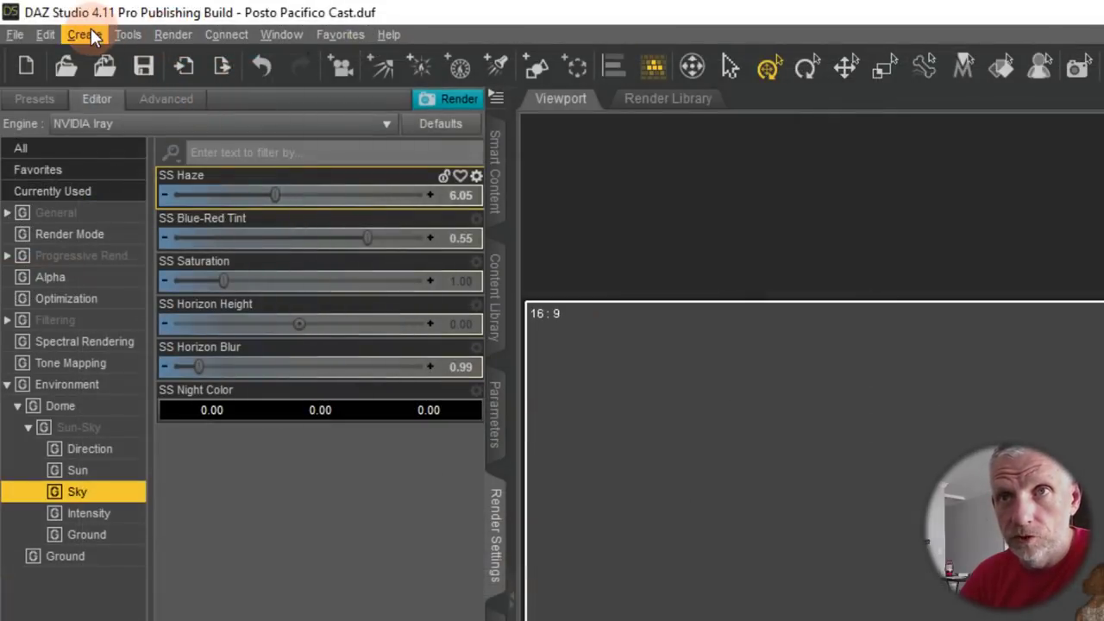
pyautogui.click(83, 35)
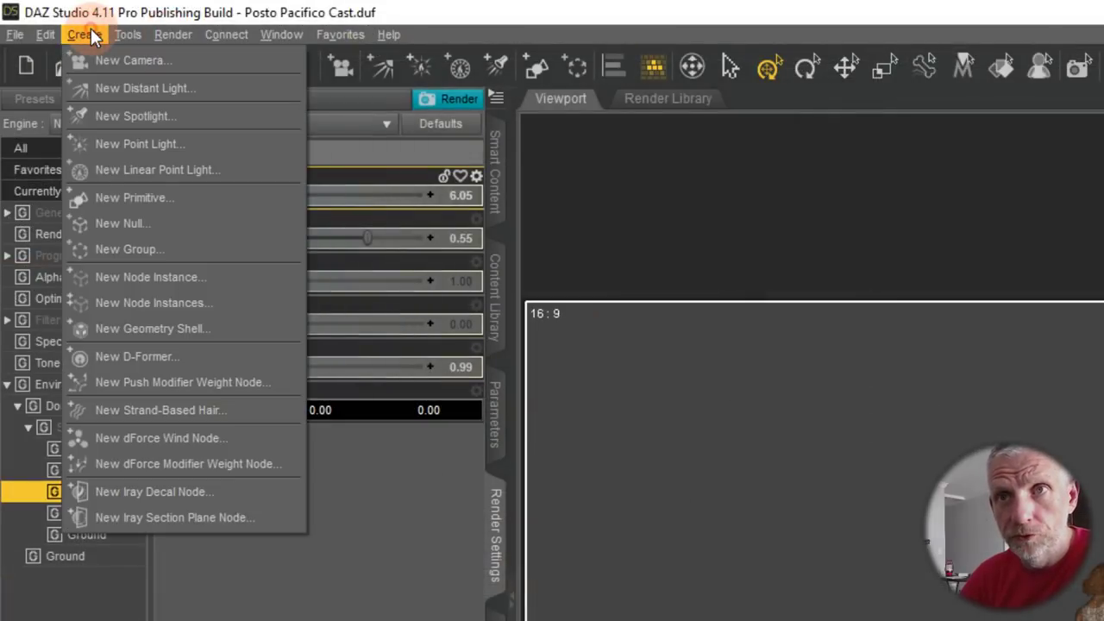
# Create PointLight 1 and raise it toward the arch
pyautogui.click(253, 147)
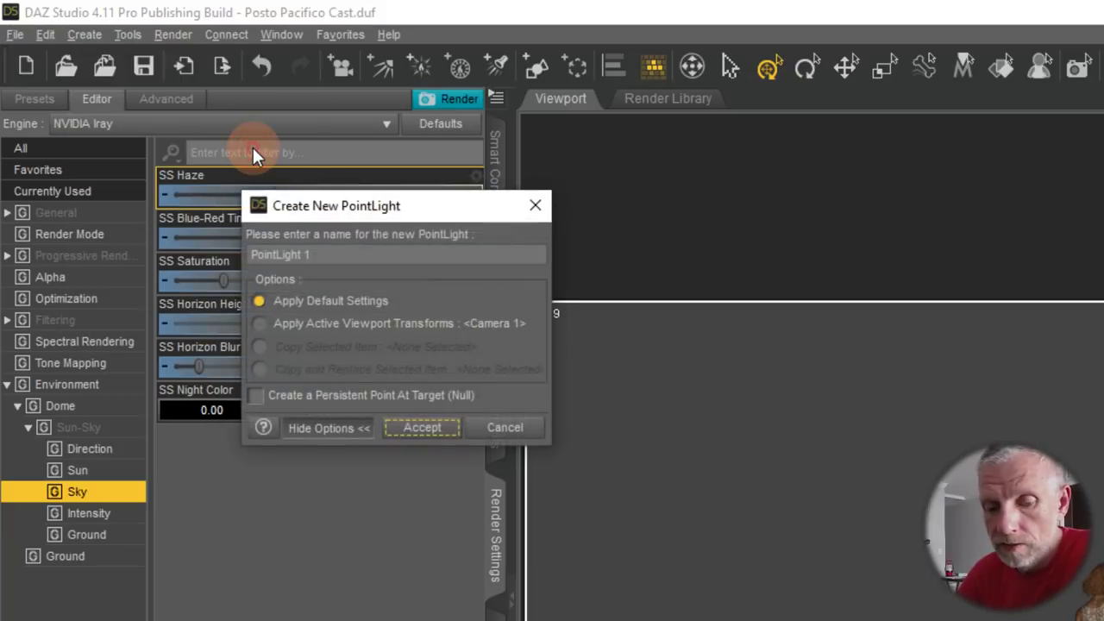
pyautogui.click(141, 173)
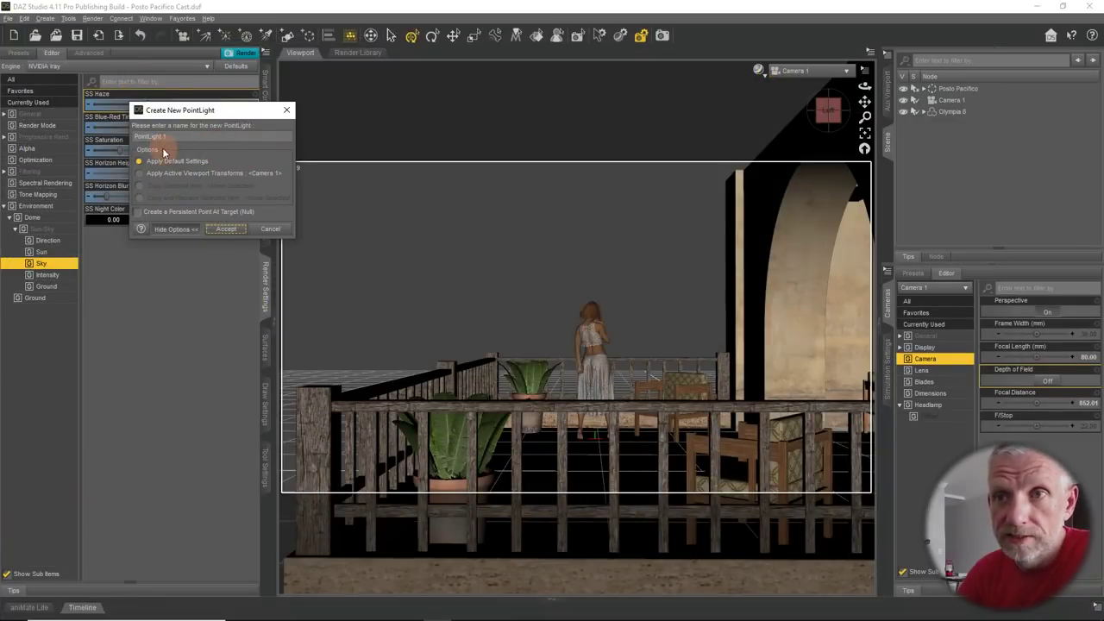
pyautogui.click(140, 173)
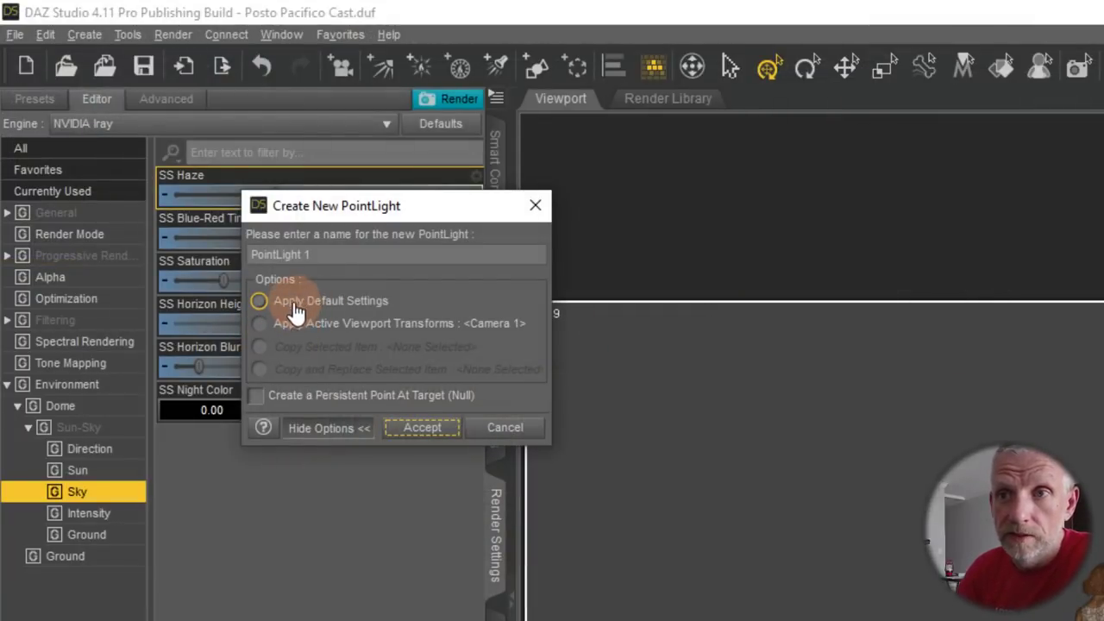
pyautogui.click(437, 439)
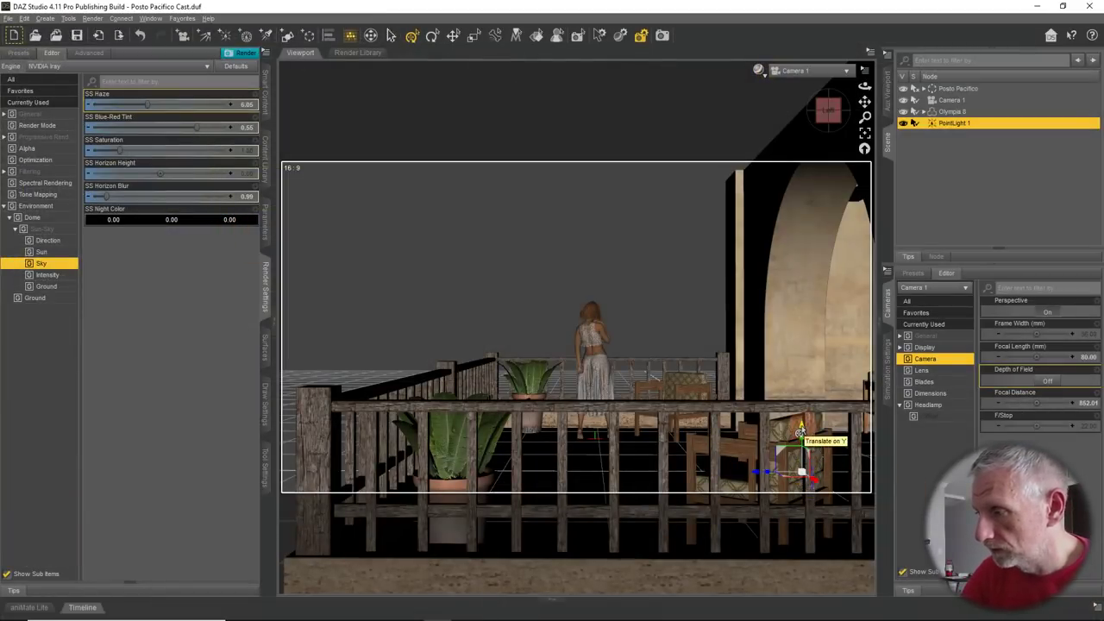
pyautogui.moveTo(801, 429); pyautogui.dragTo(801, 297)
# Switch to Perspective View and frame the point light against the archway
pyautogui.click(826, 71)
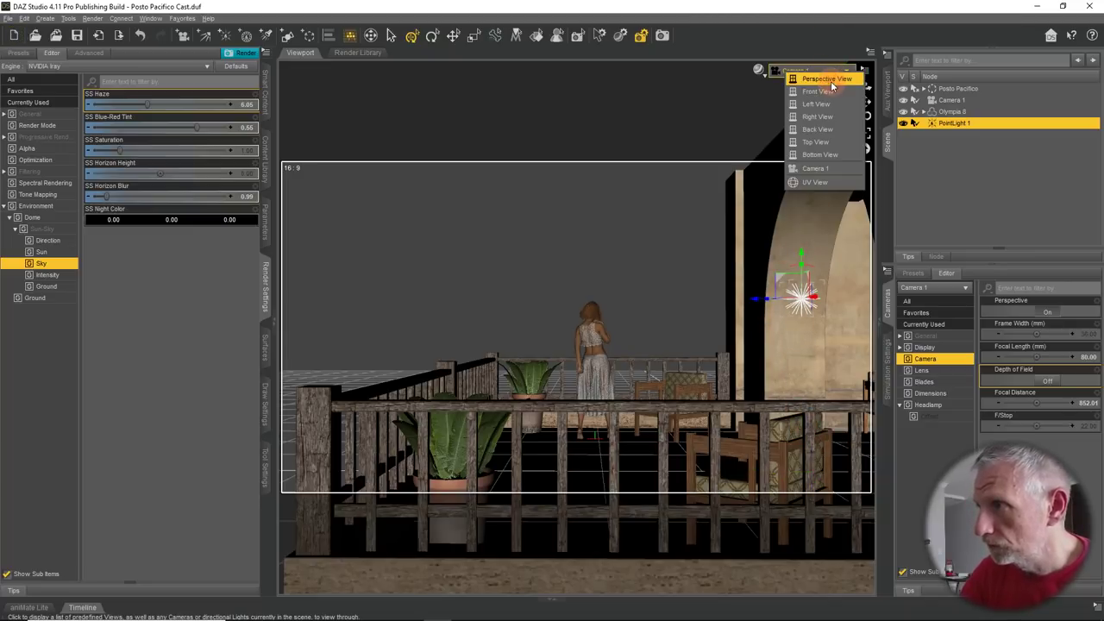
pyautogui.click(806, 86)
pyautogui.moveTo(627, 370); pyautogui.dragTo(483, 371)
pyautogui.click(864, 134)
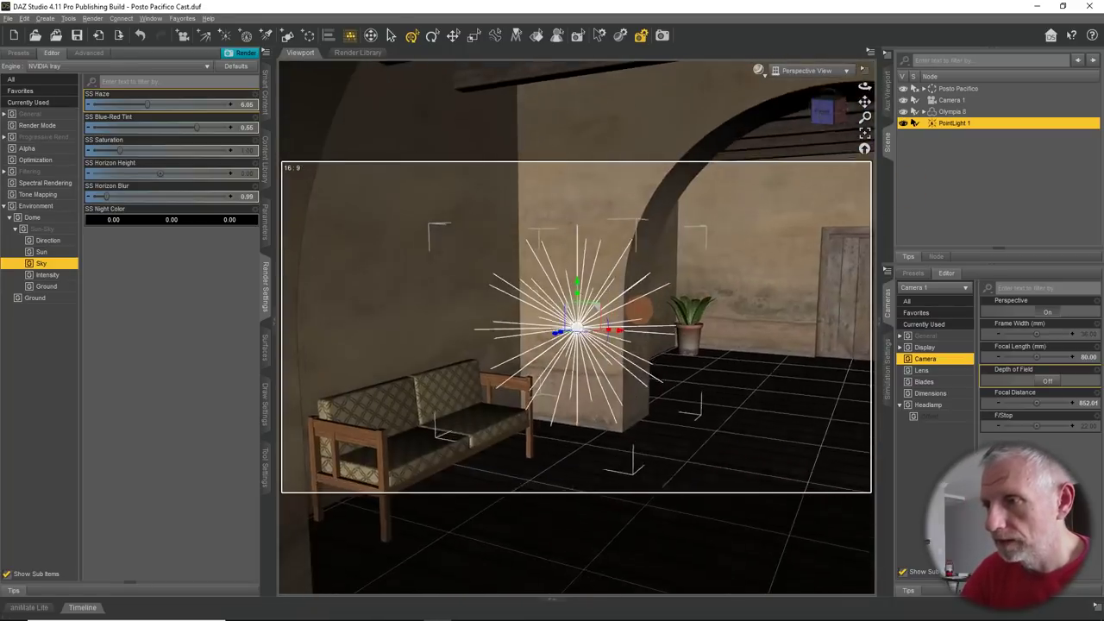
pyautogui.moveTo(864, 86); pyautogui.dragTo(961, 88)
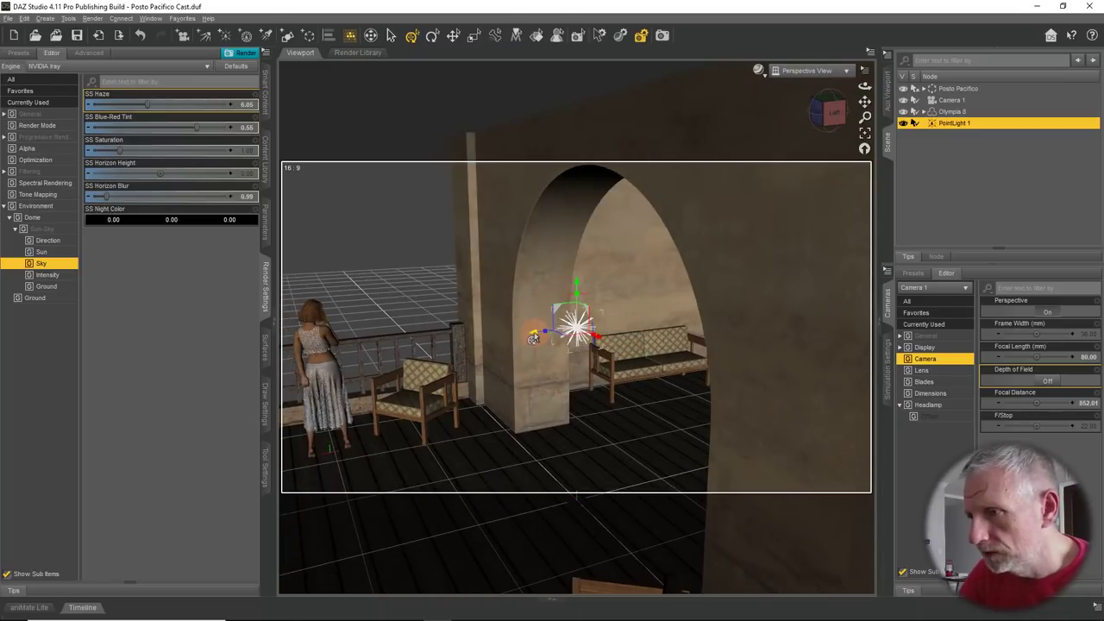
# Move PointLight 1 in front of the archway and high up under the arch
pyautogui.moveTo(533, 338); pyautogui.dragTo(639, 323)
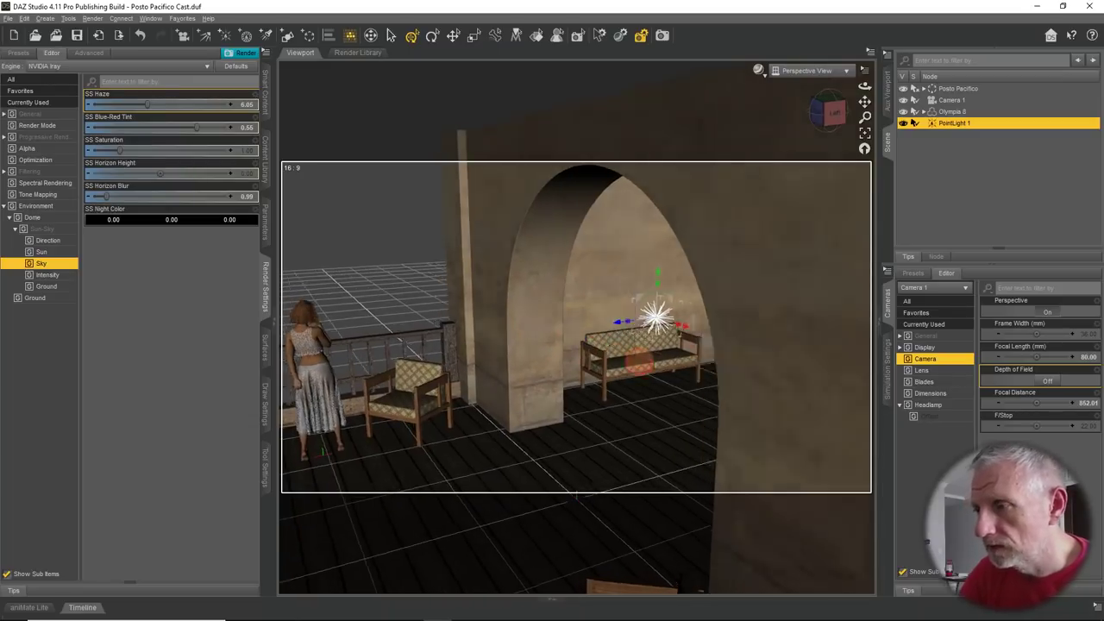
pyautogui.scroll(3, 643, 323)
pyautogui.moveTo(614, 242); pyautogui.dragTo(614, 199)
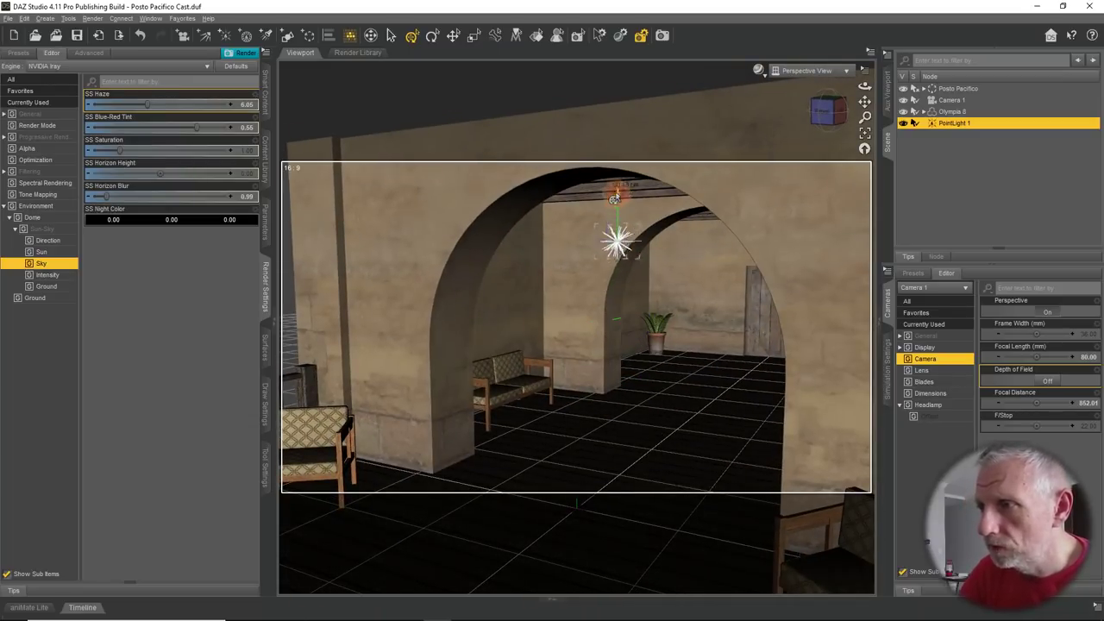
pyautogui.scroll(5, 630, 314)
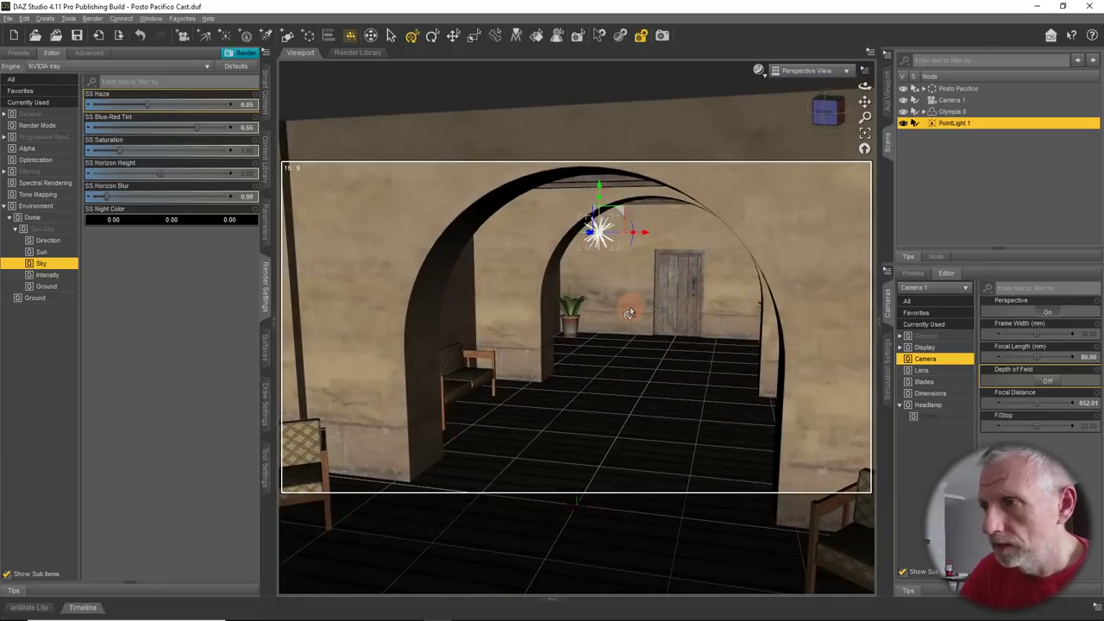
pyautogui.scroll(3, 608, 285)
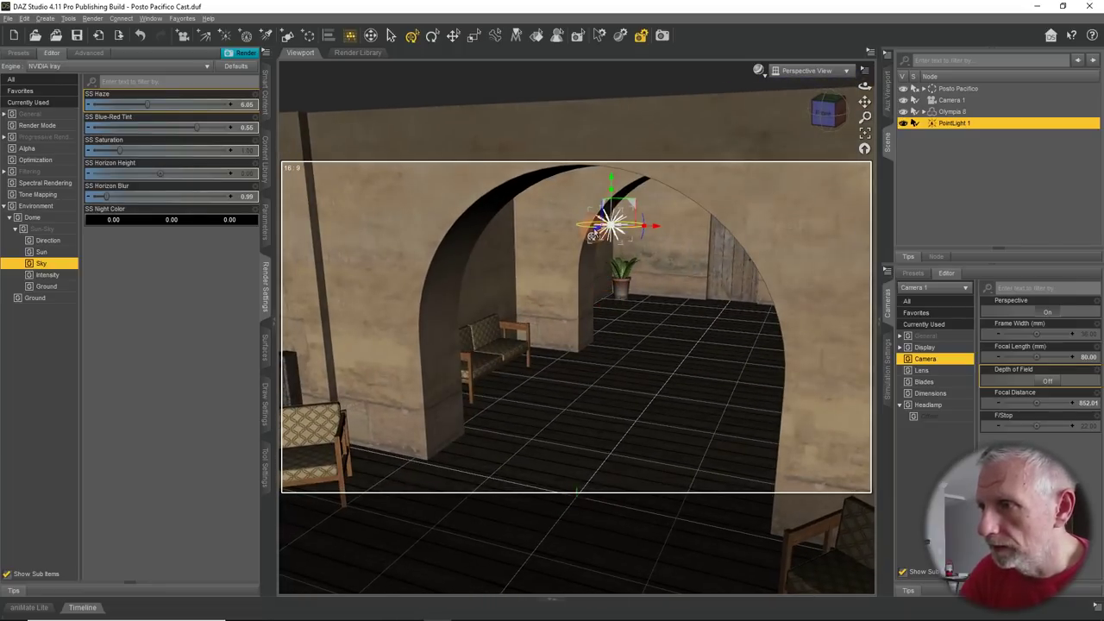
pyautogui.scroll(3, 595, 235)
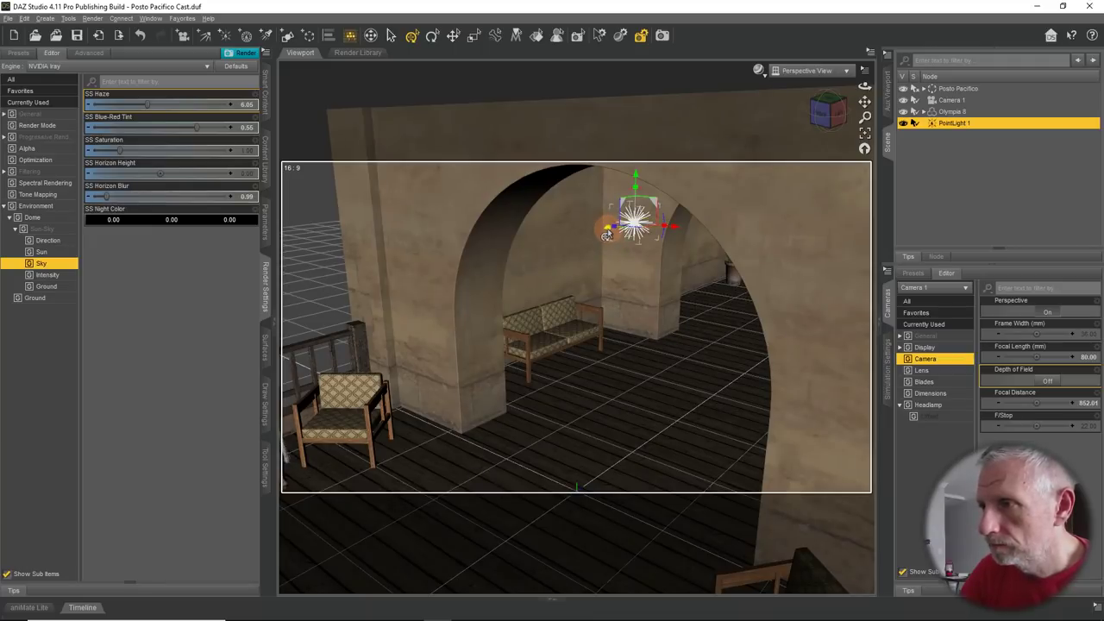
pyautogui.moveTo(607, 230); pyautogui.dragTo(631, 233)
pyautogui.scroll(-5, 676, 393)
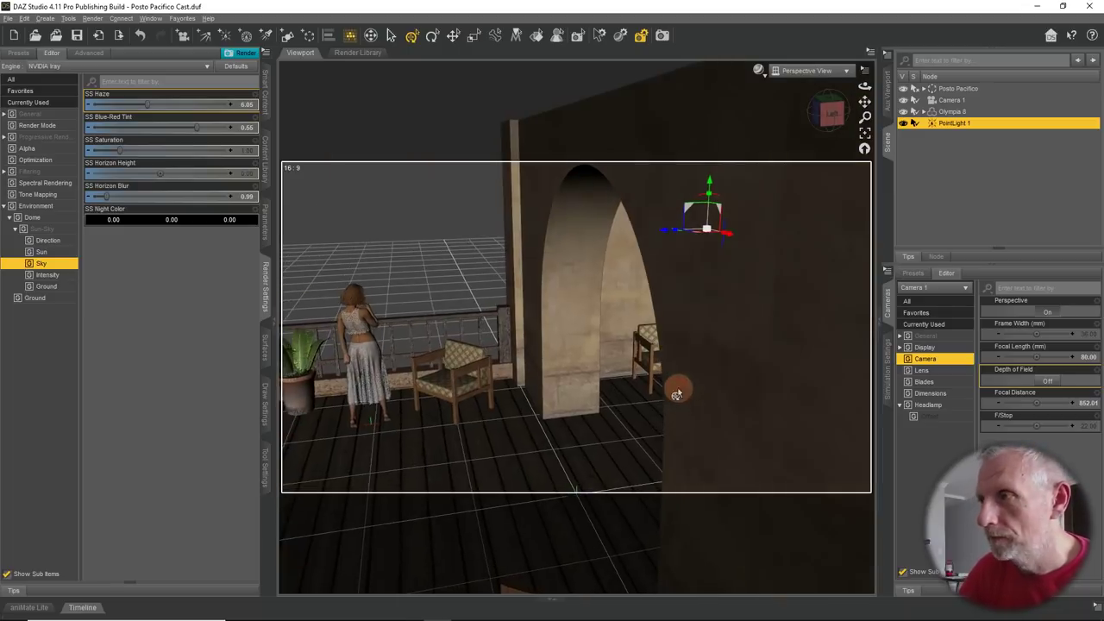
pyautogui.click(810, 71)
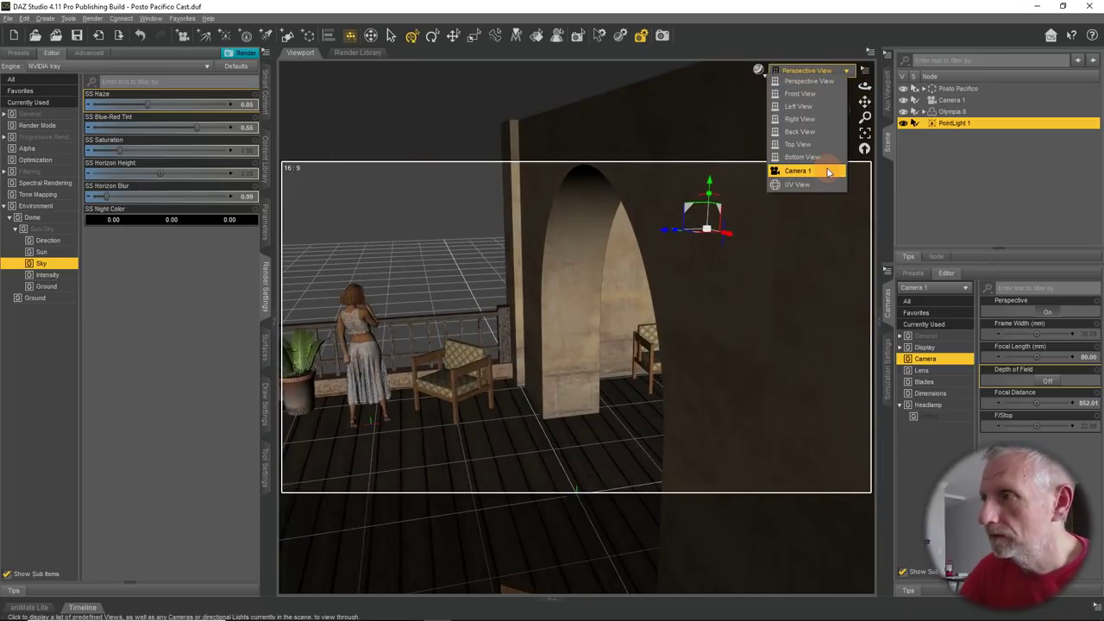
# Return to Camera 1 and drag the point light's glow up onto the archway wall
pyautogui.click(798, 170)
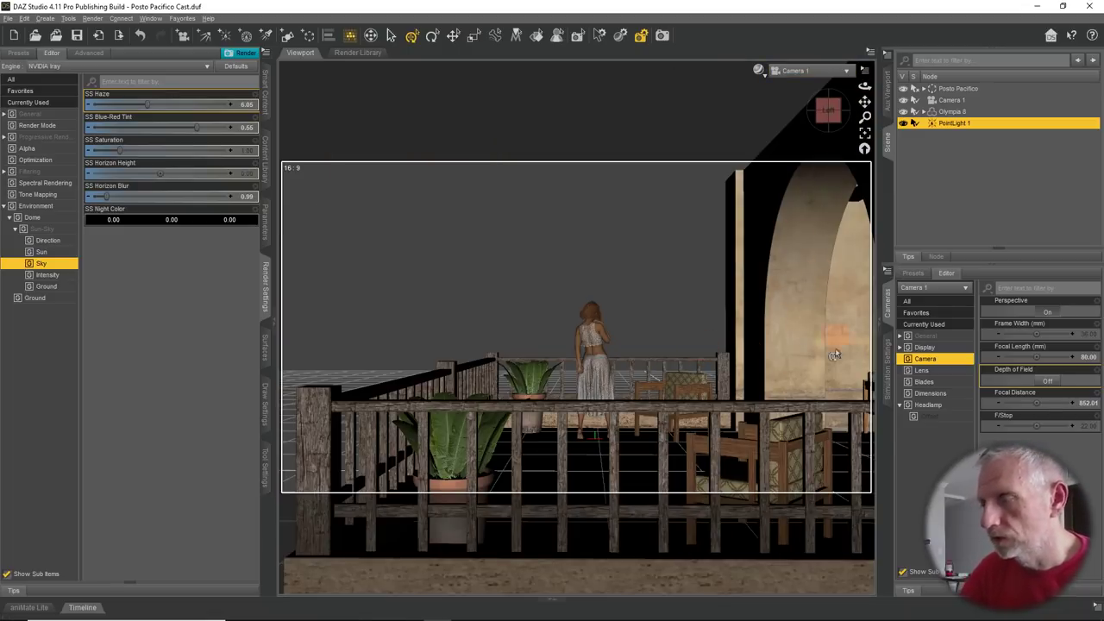
pyautogui.moveTo(795, 354); pyautogui.dragTo(838, 273)
pyautogui.moveTo(834, 322); pyautogui.dragTo(845, 249)
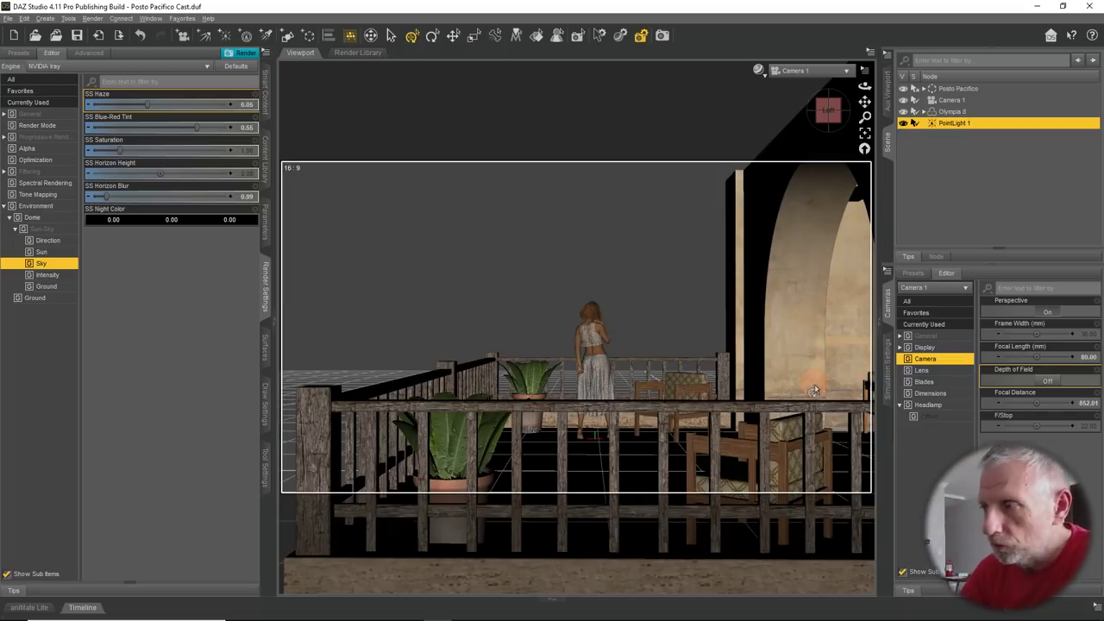
pyautogui.moveTo(813, 391); pyautogui.dragTo(853, 321)
# Toggle PointLight 1's visibility off and on, then set the DrawStyle to Iray
pyautogui.click(903, 124)
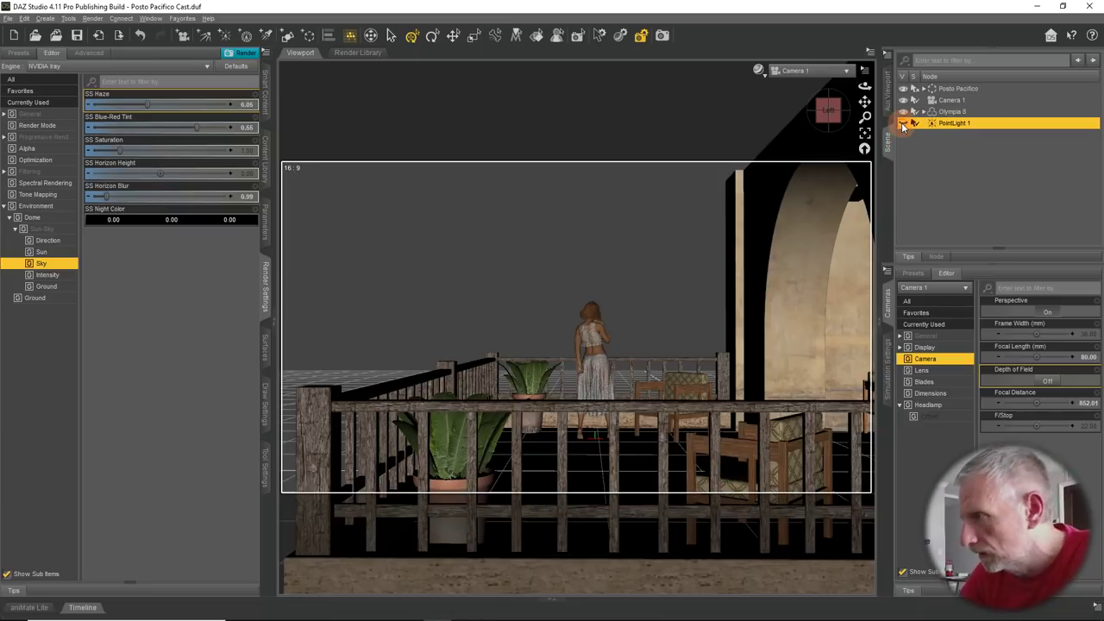
pyautogui.click(903, 124)
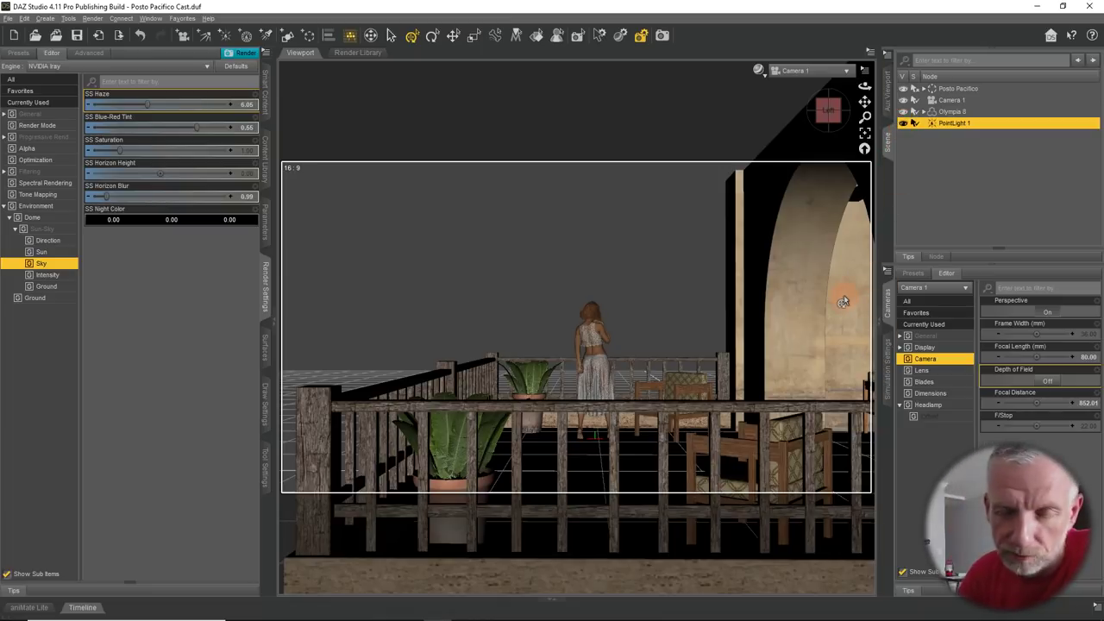
pyautogui.click(759, 69)
pyautogui.click(746, 201)
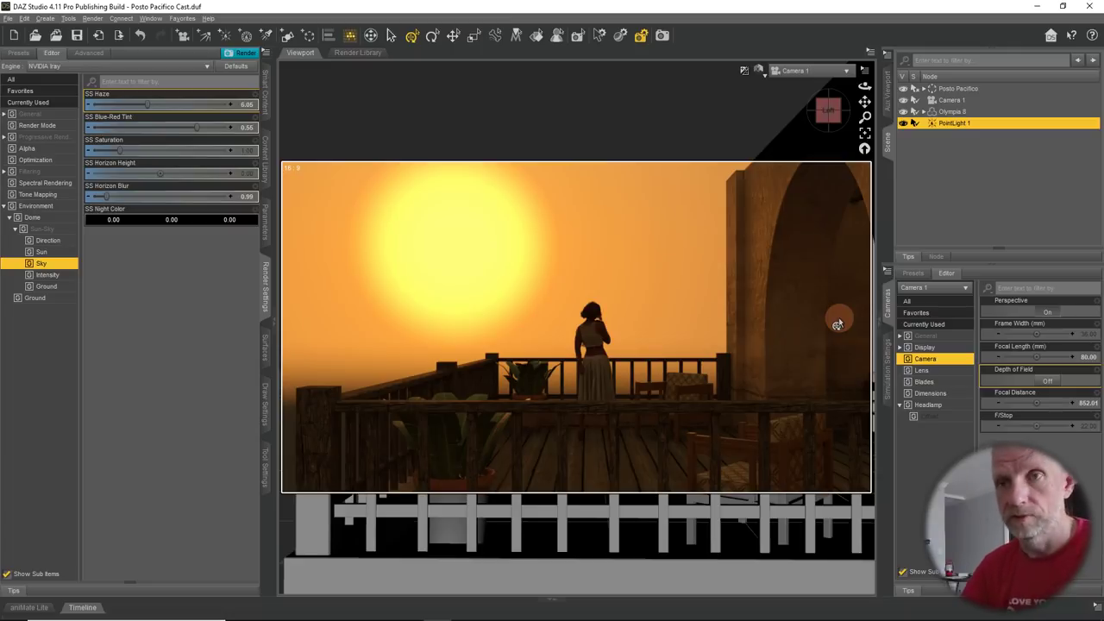
# Open PointLight 1's Light parameters and toggle Photometric Mode off and back on
pyautogui.click(266, 223)
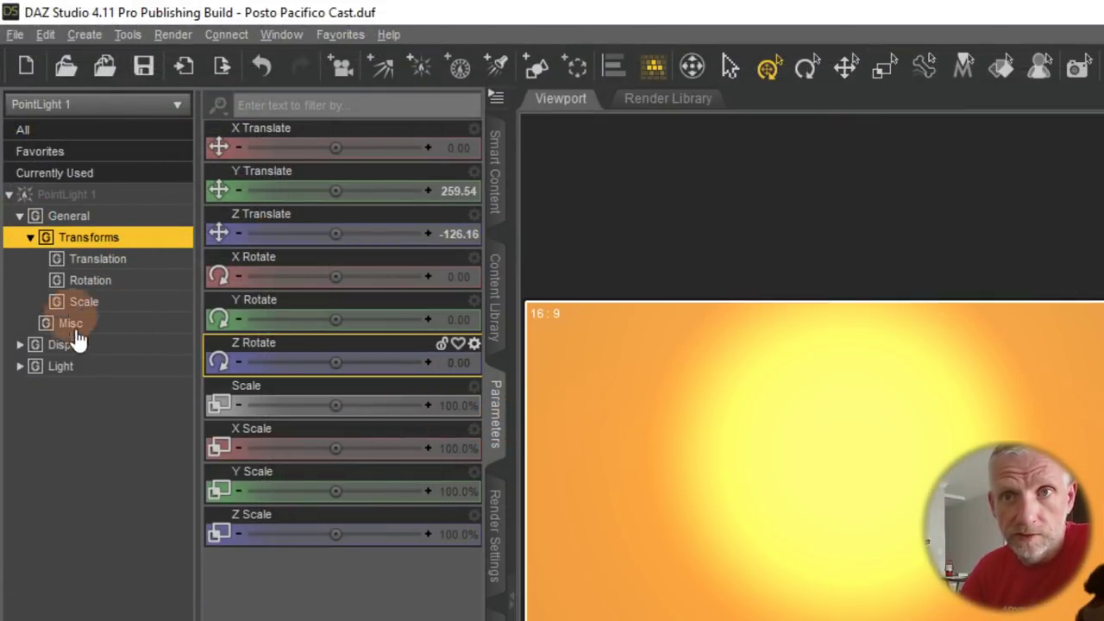
pyautogui.click(20, 216)
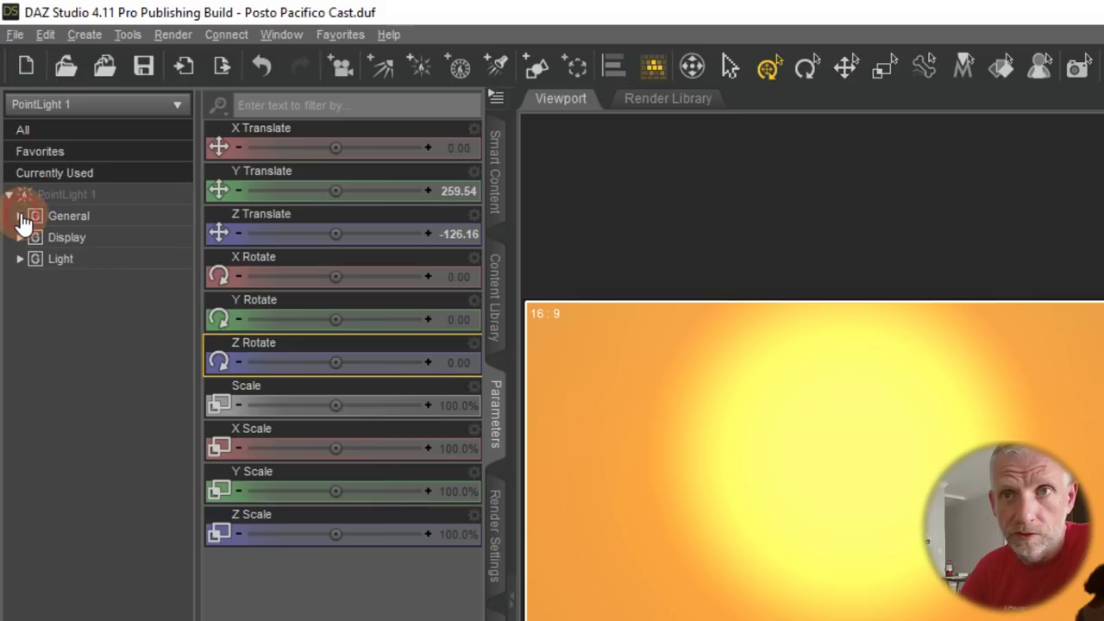
pyautogui.click(71, 239)
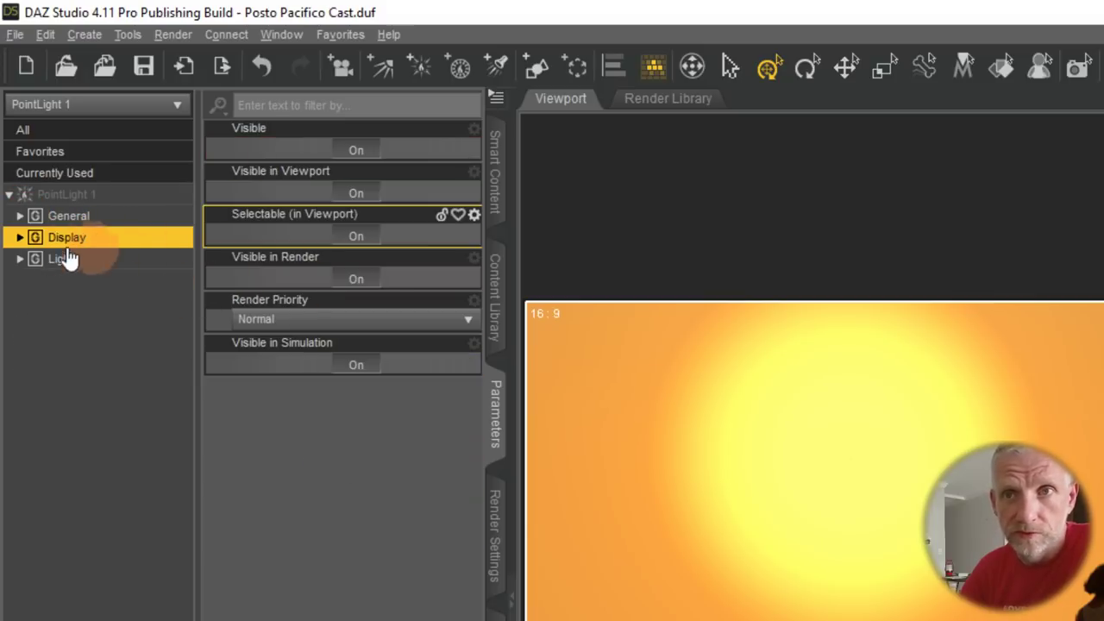
pyautogui.click(86, 262)
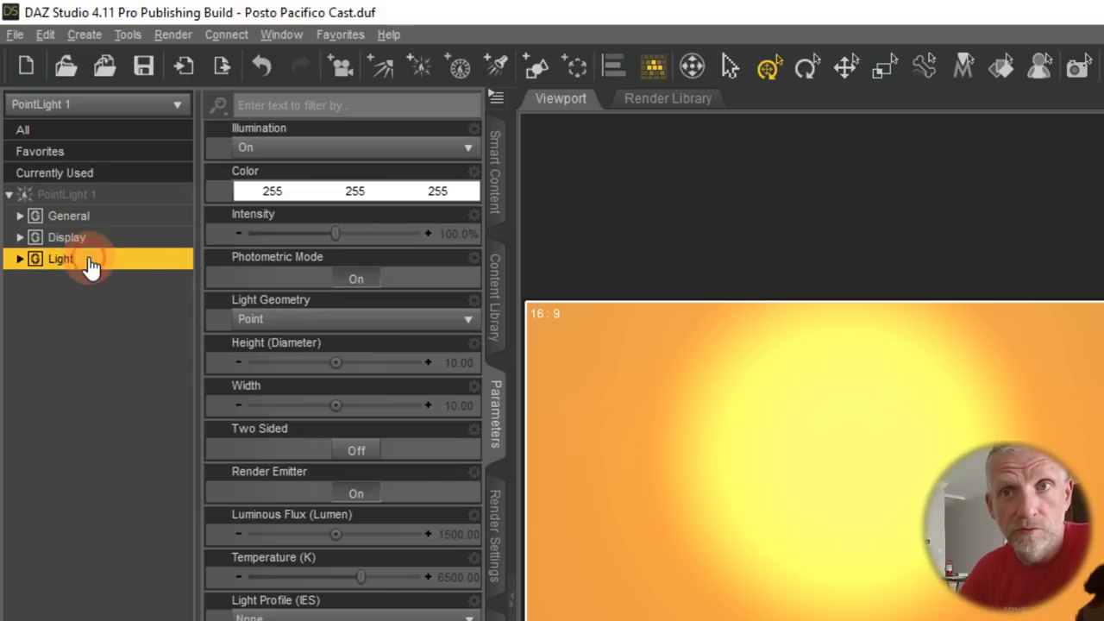
pyautogui.click(20, 260)
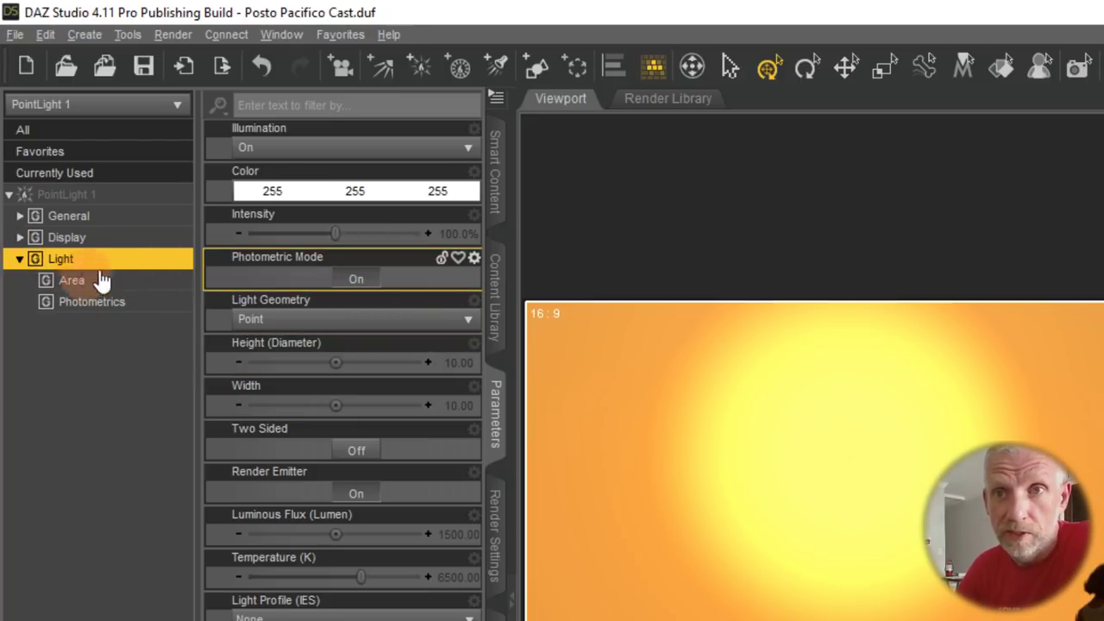
pyautogui.click(354, 281)
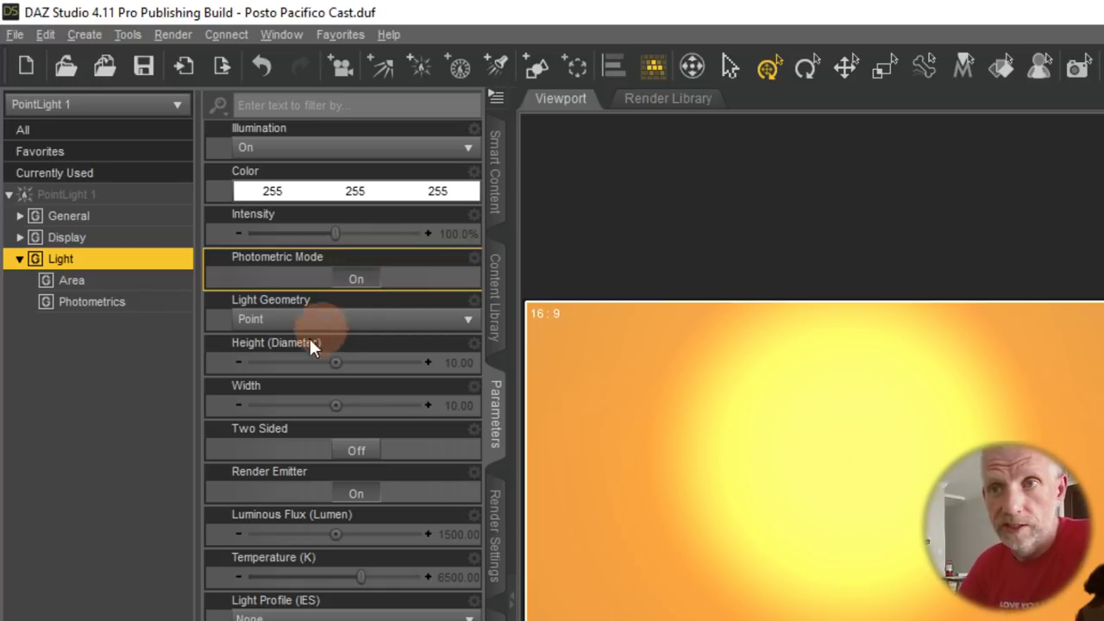
pyautogui.click(353, 280)
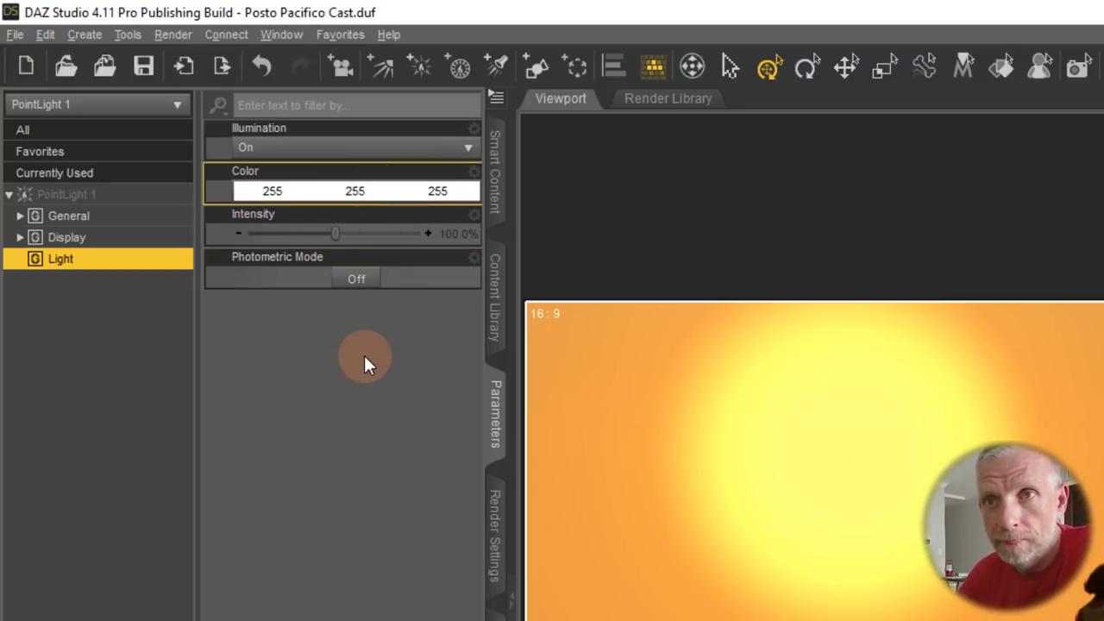
pyautogui.click(355, 278)
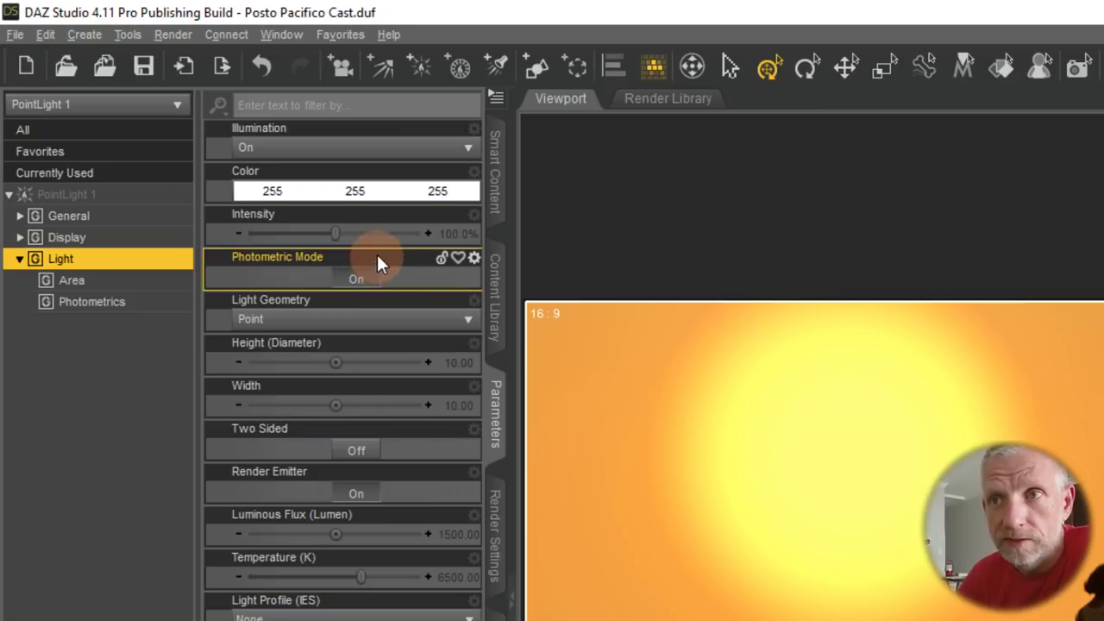
pyautogui.moveTo(336, 231)
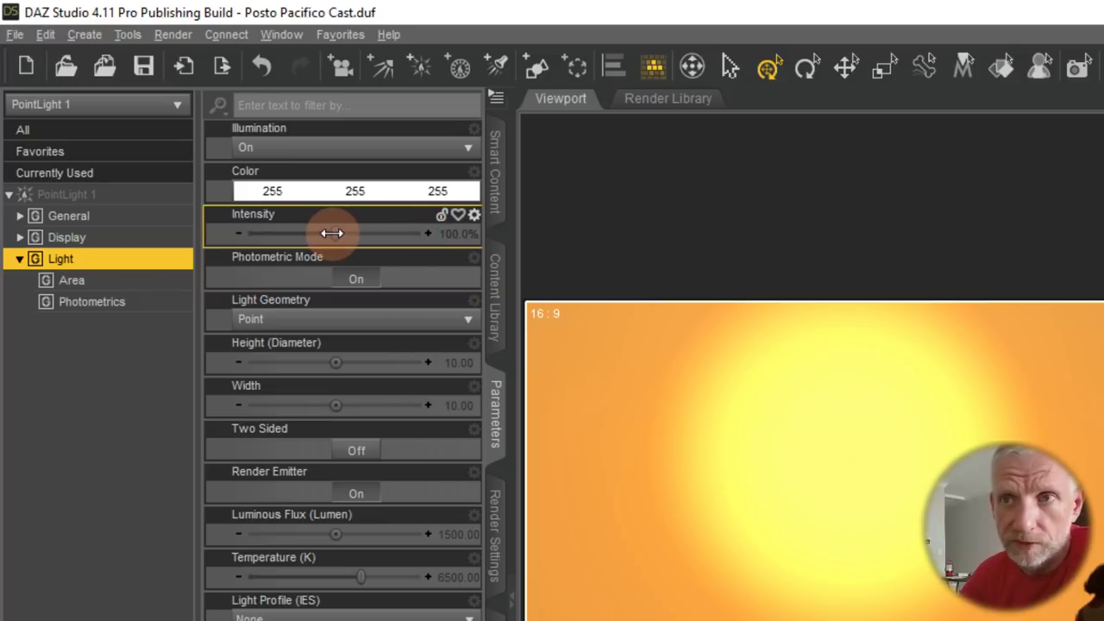
# Set PointLight 1's Luminous Flux to 2000 lumen, then enter 200000
pyautogui.click(128, 302)
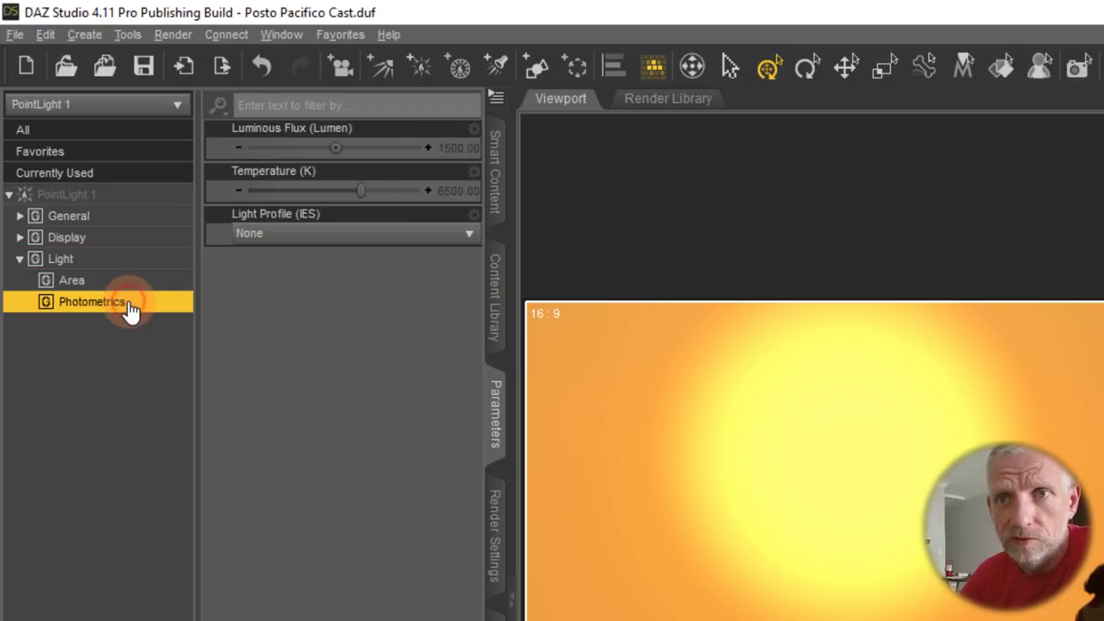
pyautogui.click(349, 138)
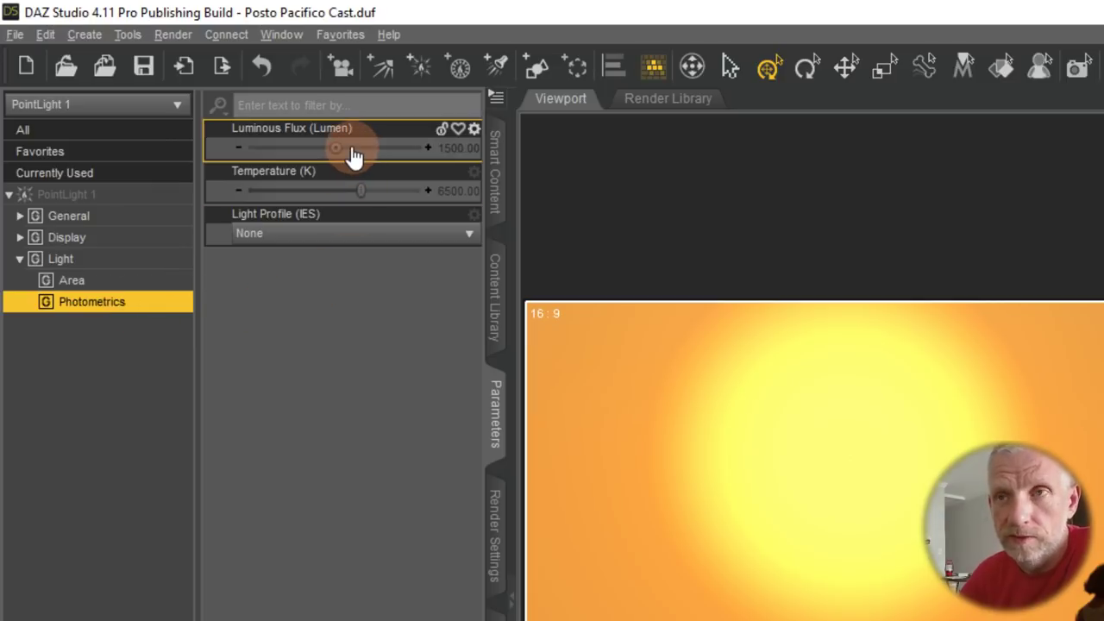
pyautogui.click(451, 146)
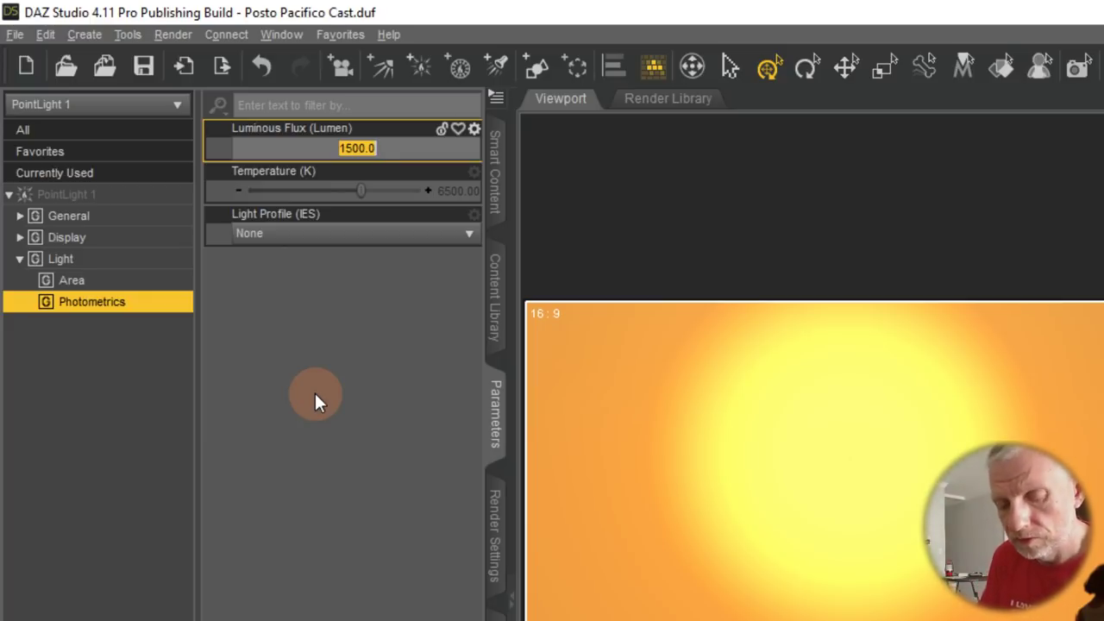
pyautogui.write('2000')
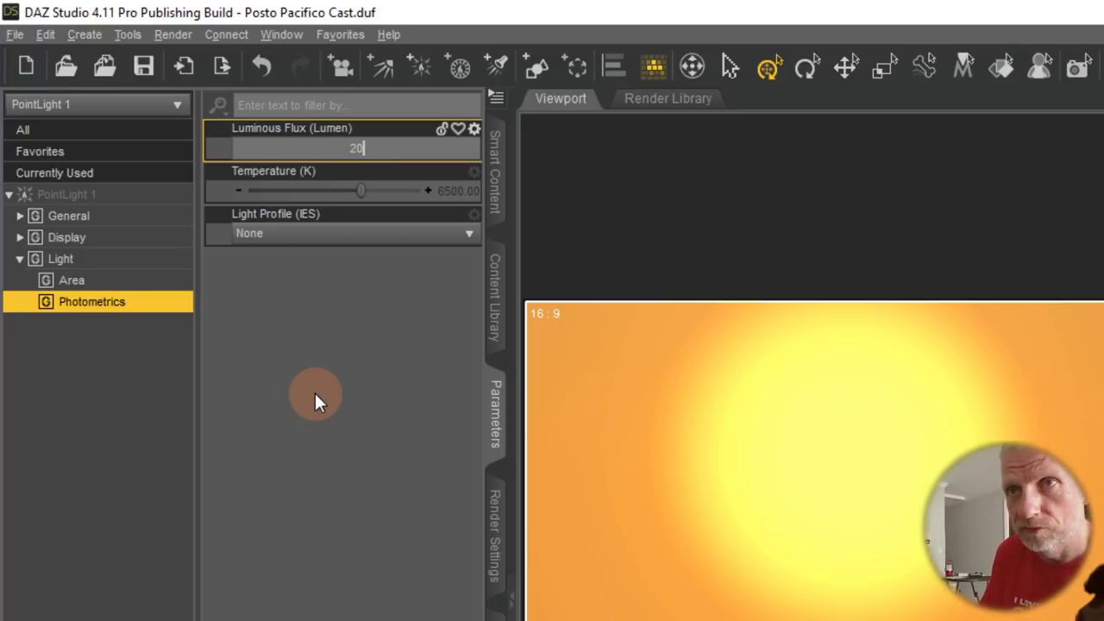
pyautogui.press('Return')
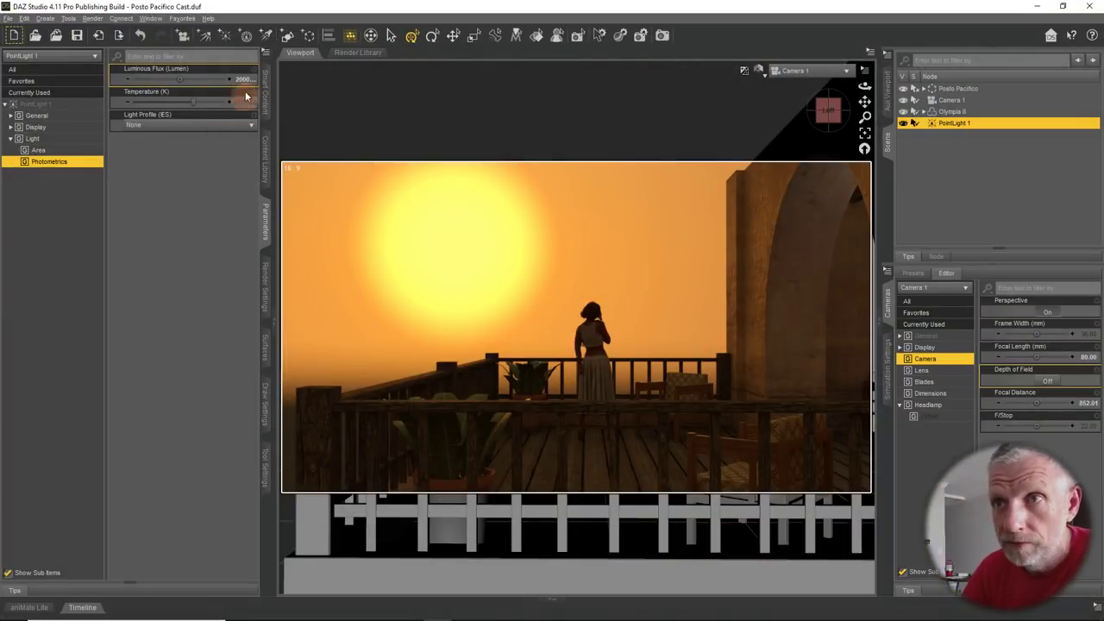
pyautogui.click(189, 79)
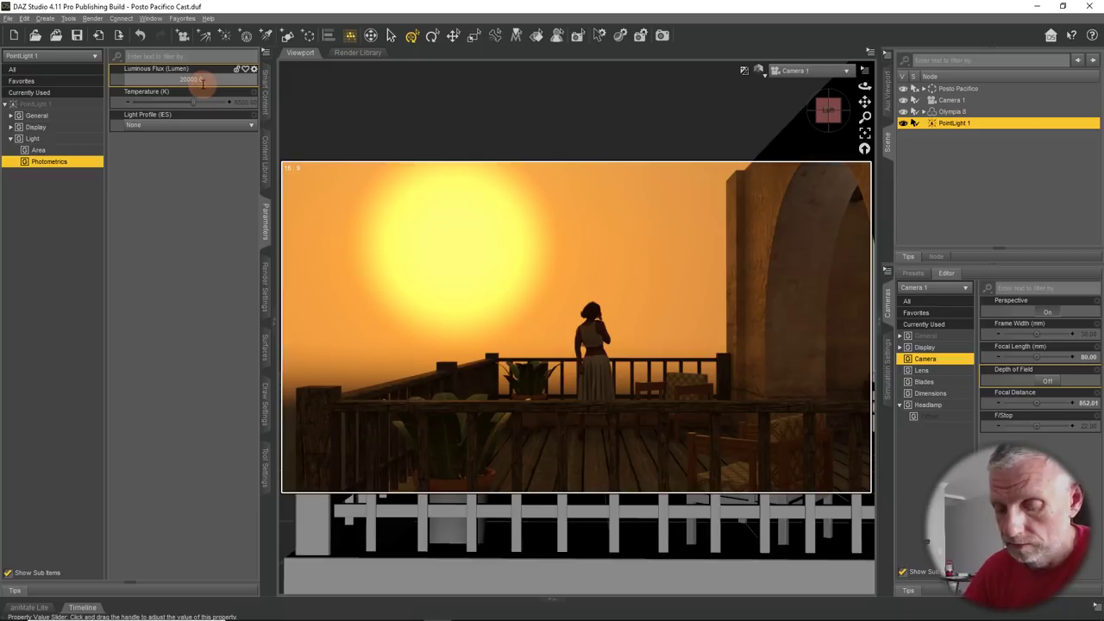
pyautogui.write('200000')
pyautogui.press('Return')
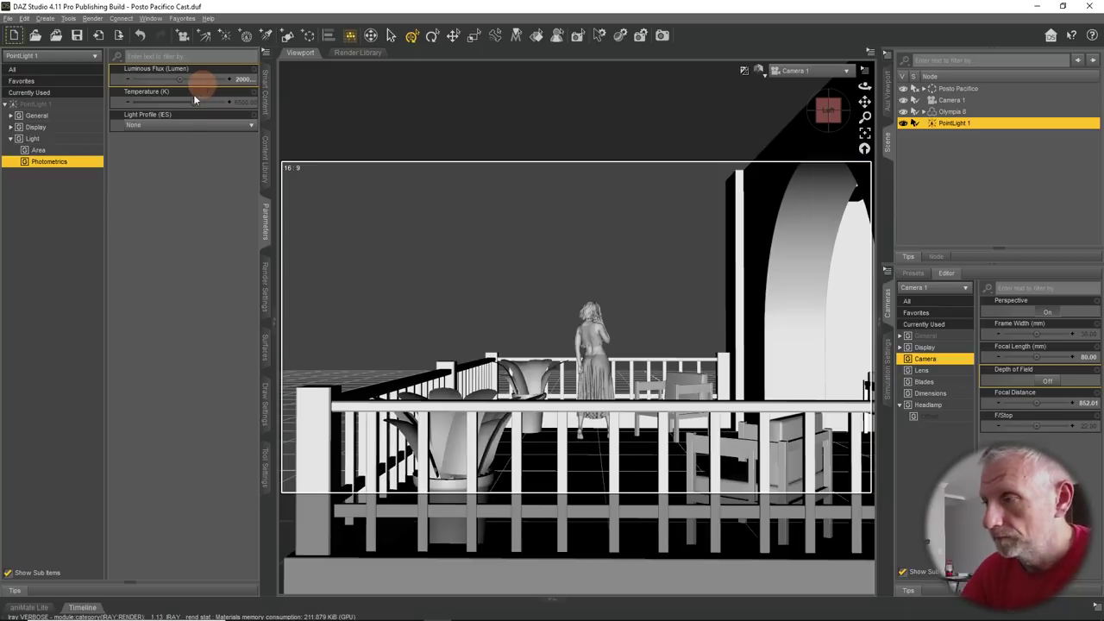
pyautogui.click(819, 310)
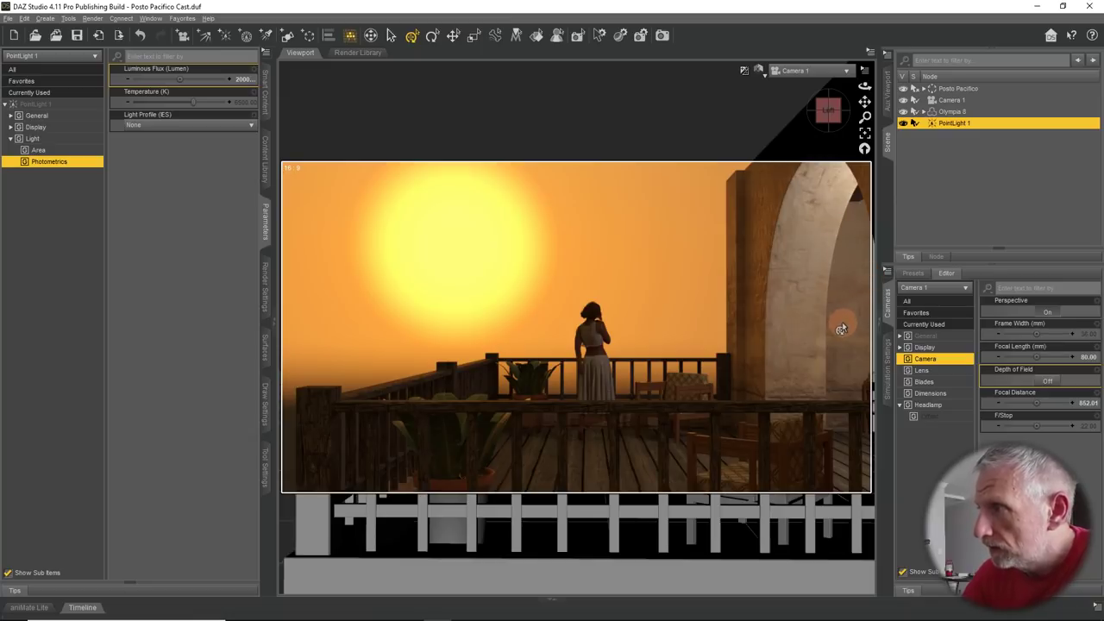
# Lower PointLight 1's Y Translate from 259.54 to 81.57
pyautogui.click(80, 120)
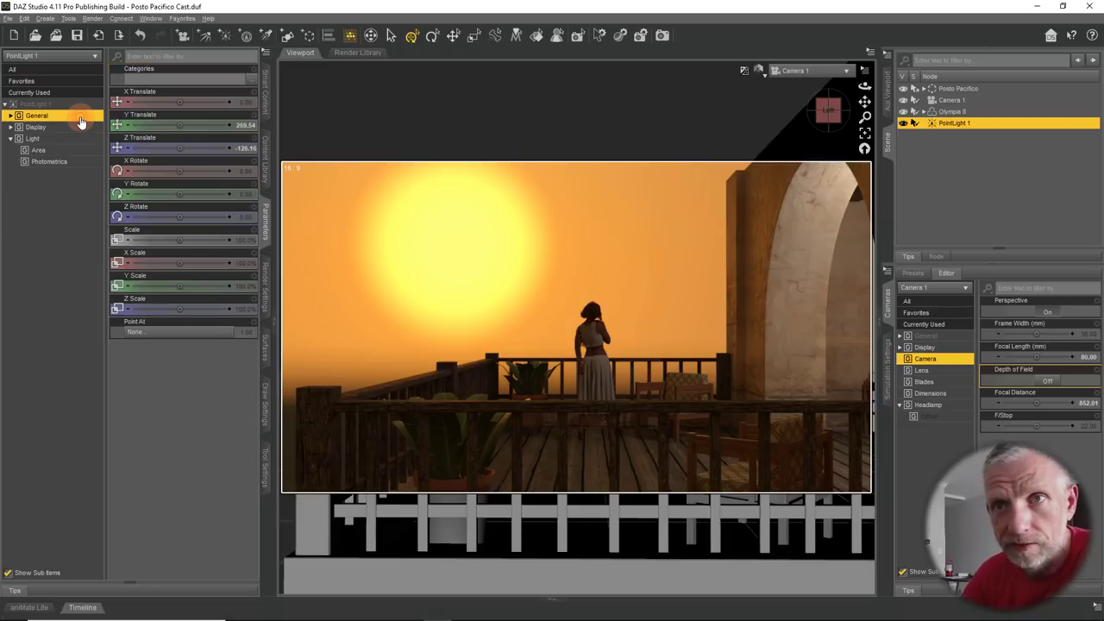
pyautogui.click(11, 115)
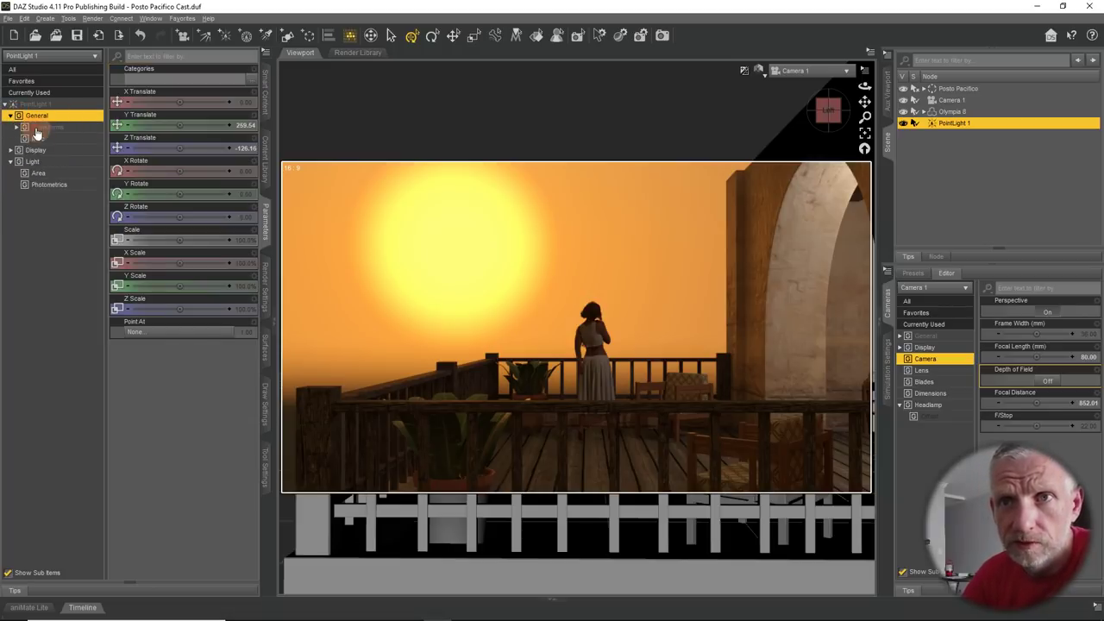
pyautogui.click(16, 127)
pyautogui.click(57, 142)
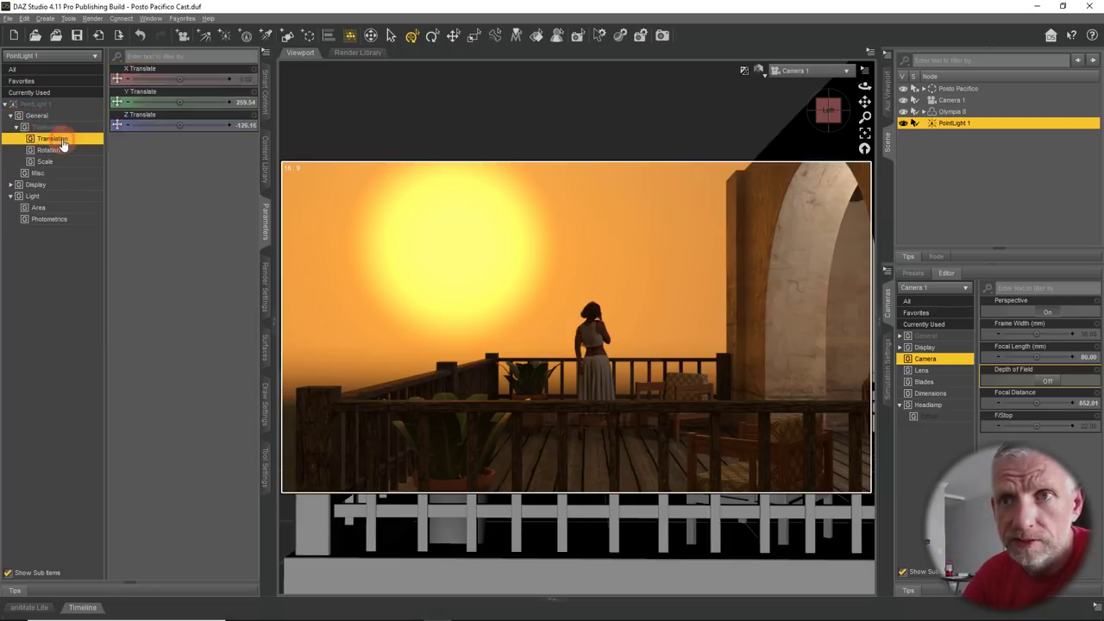
pyautogui.moveTo(177, 100)
pyautogui.mouseDown()
pyautogui.moveTo(146, 101)
pyautogui.moveTo(181, 102)
pyautogui.mouseUp()
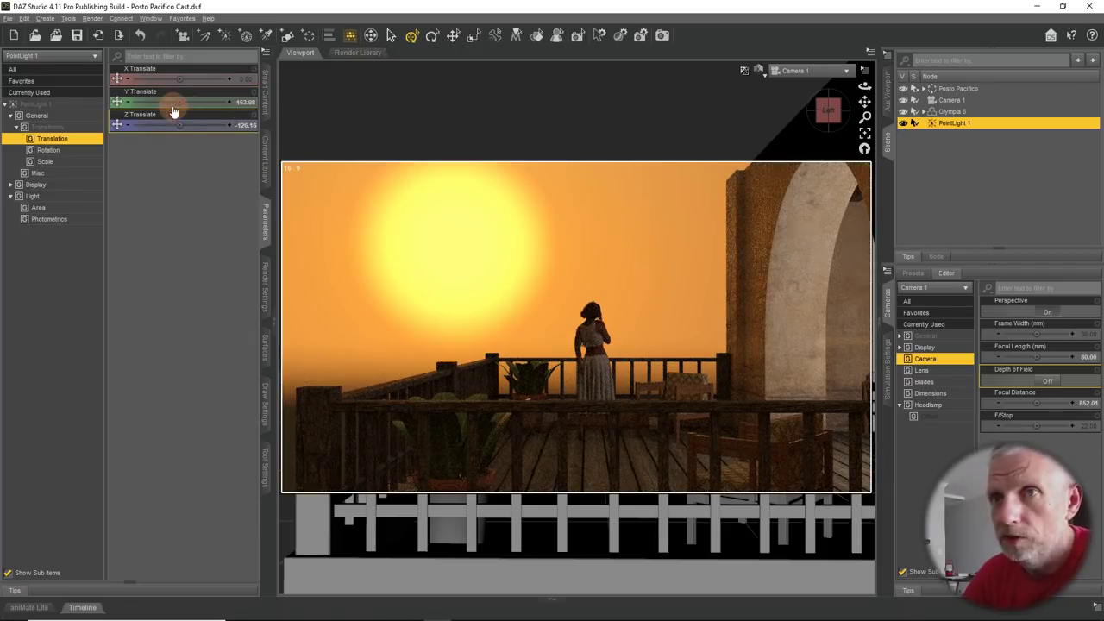
pyautogui.moveTo(172, 102)
pyautogui.mouseDown()
pyautogui.moveTo(77, 86)
pyautogui.moveTo(138, 138)
pyautogui.moveTo(169, 114)
pyautogui.mouseUp()
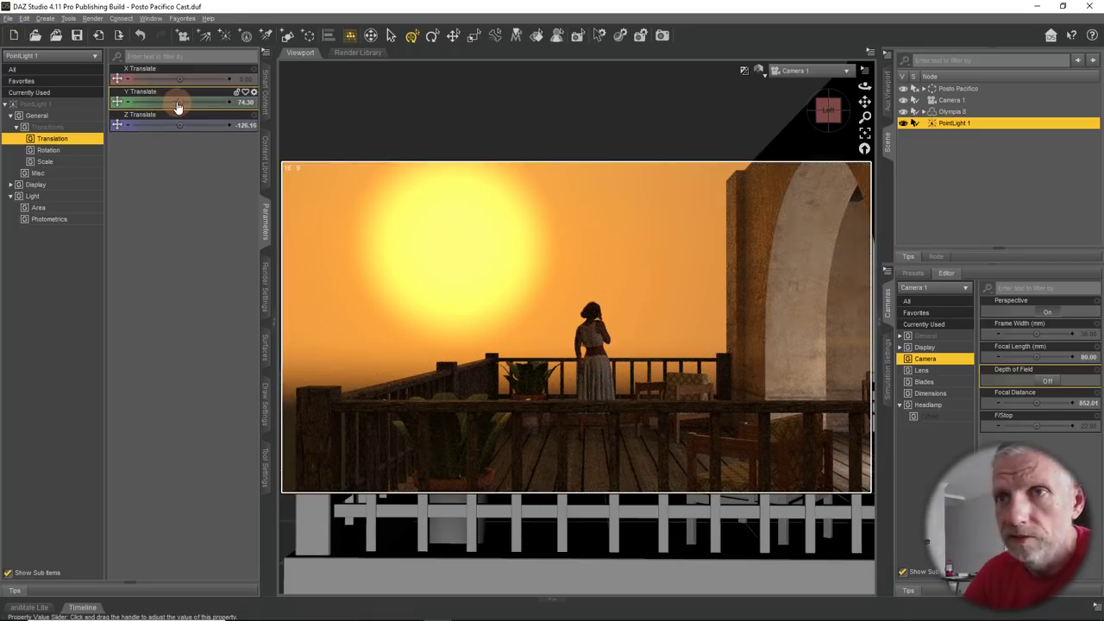
pyautogui.moveTo(177, 107); pyautogui.dragTo(178, 98)
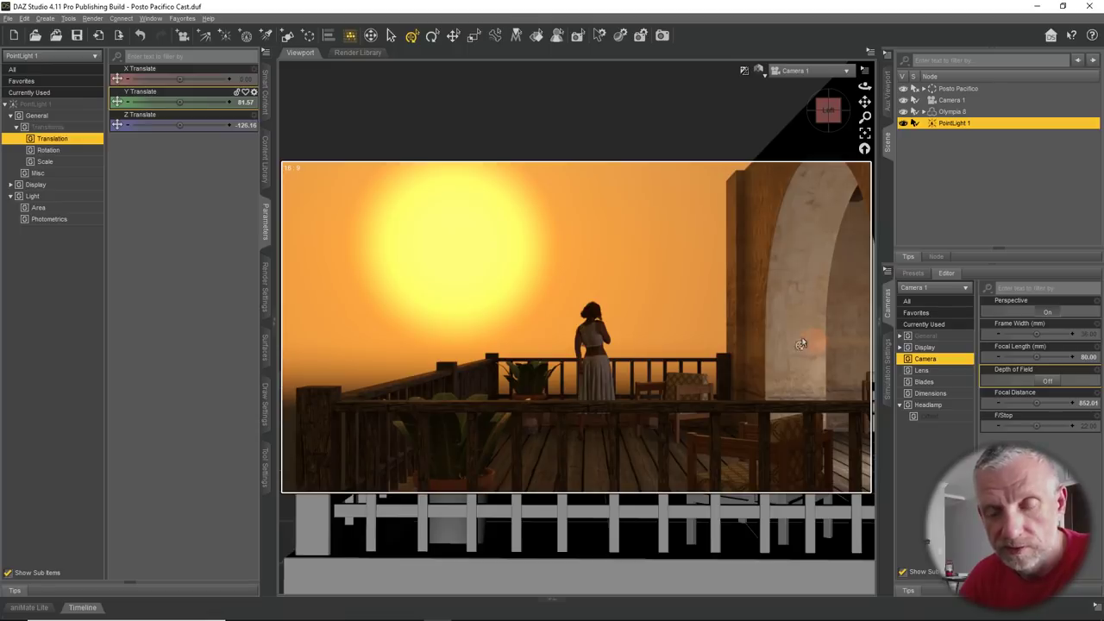
# Set PointLight 1's Temperature to 4000 K, then reset it to the default 6500 K
pyautogui.click(79, 196)
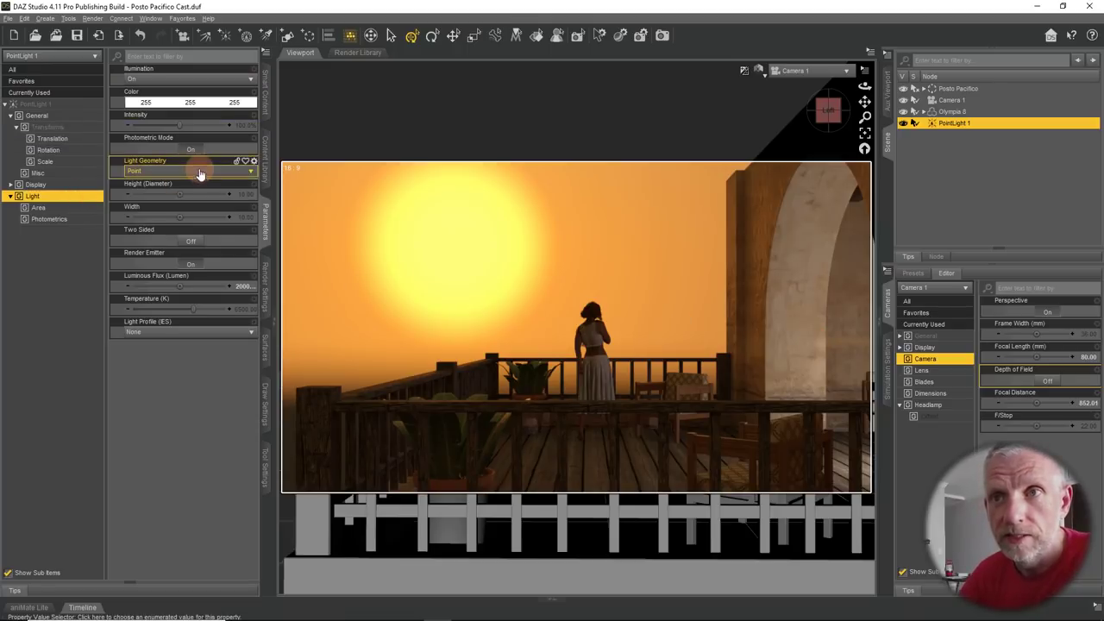
pyautogui.click(79, 220)
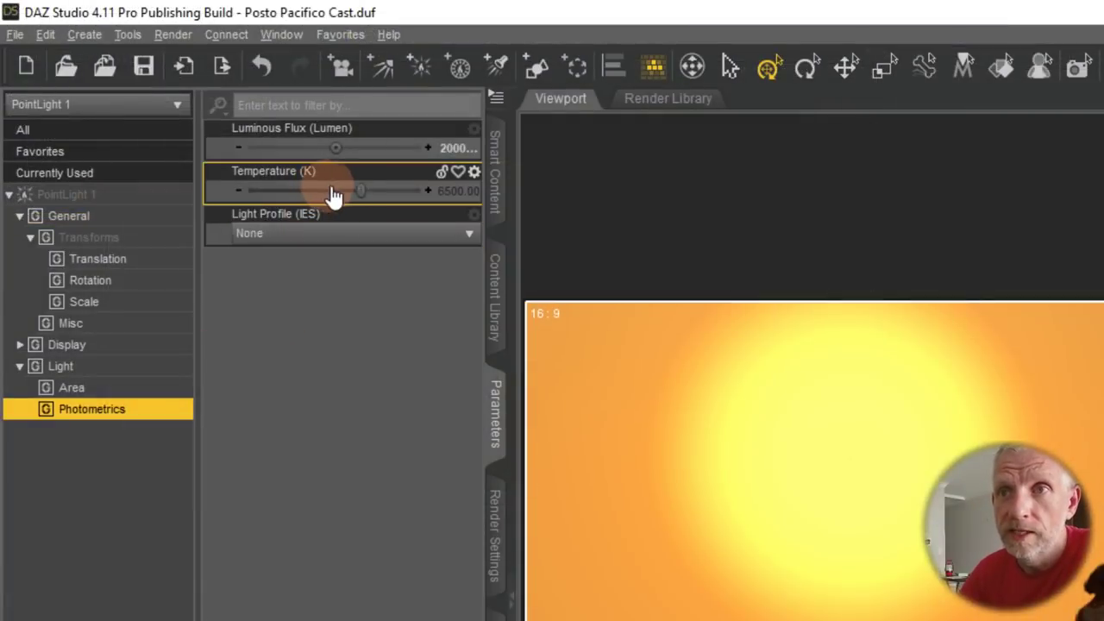
pyautogui.click(443, 190)
pyautogui.write('4000')
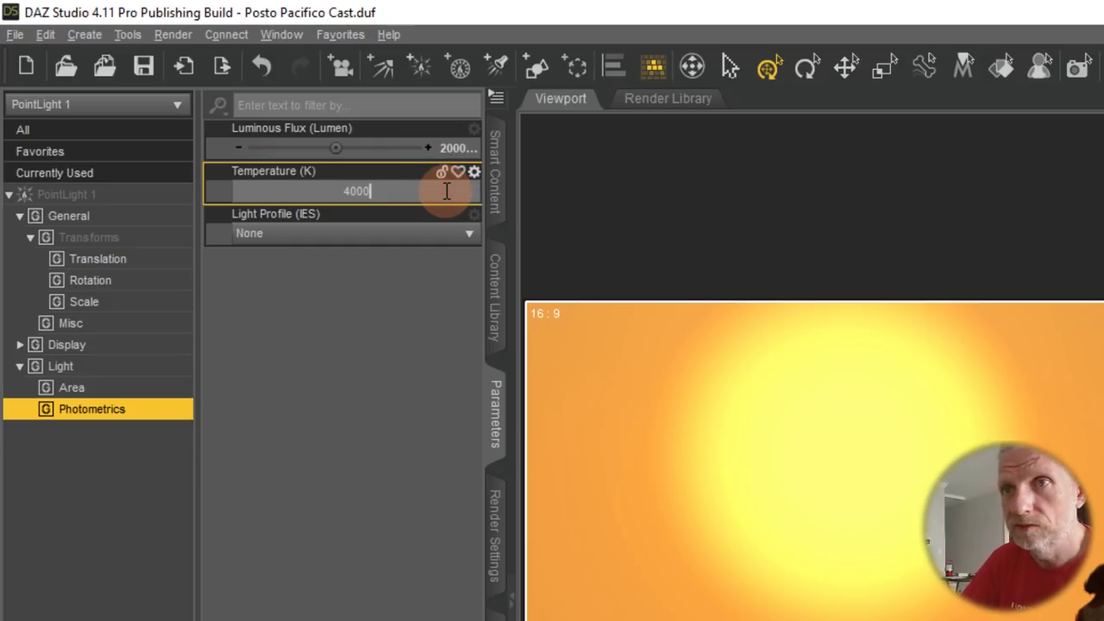
pyautogui.press('Return')
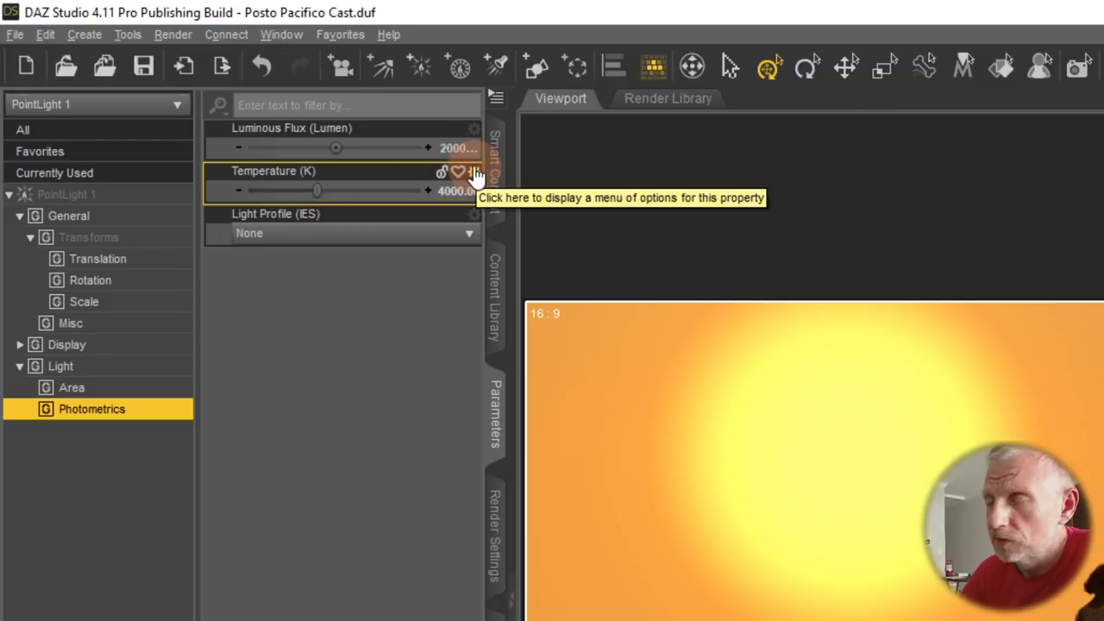
pyautogui.click(474, 172)
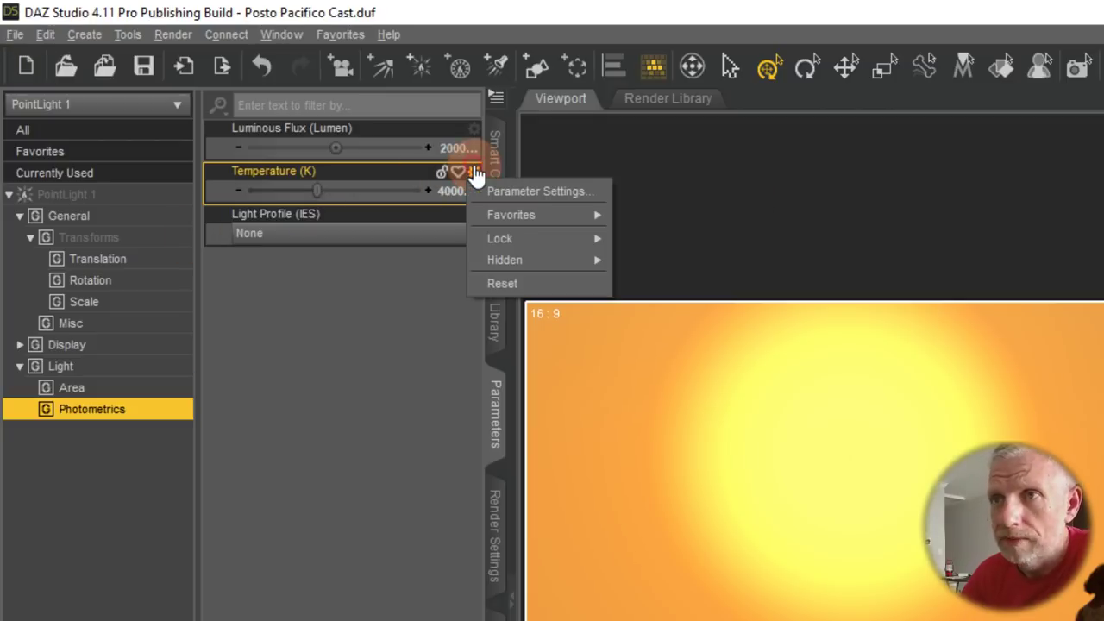
pyautogui.click(503, 284)
pyautogui.click(136, 369)
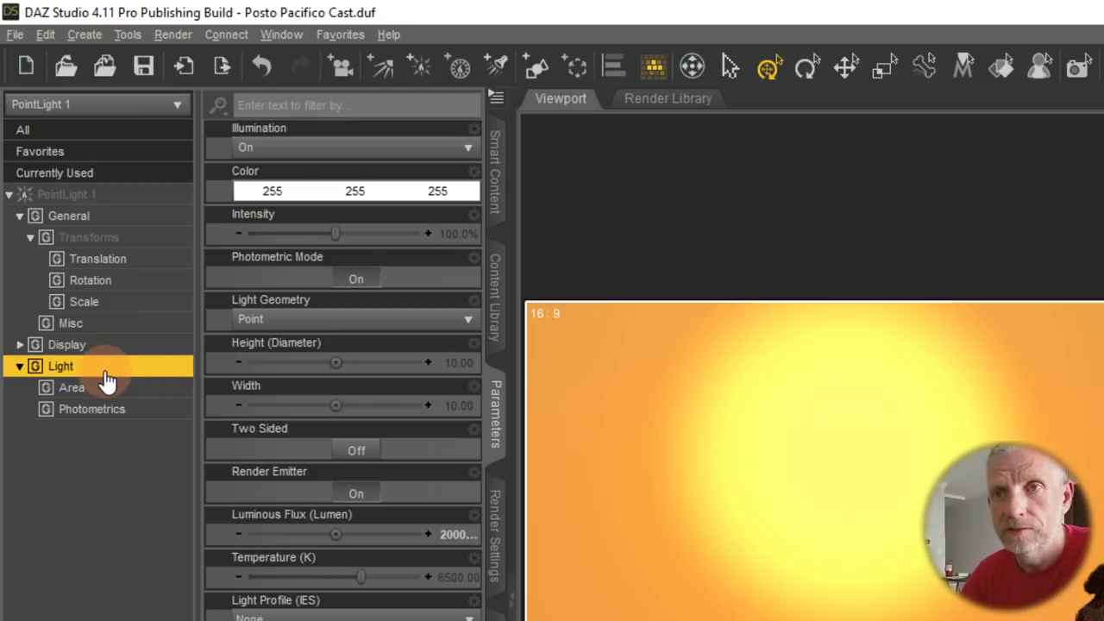
# Try blue, orange and then maroon as the point light's colour
pyautogui.click(327, 199)
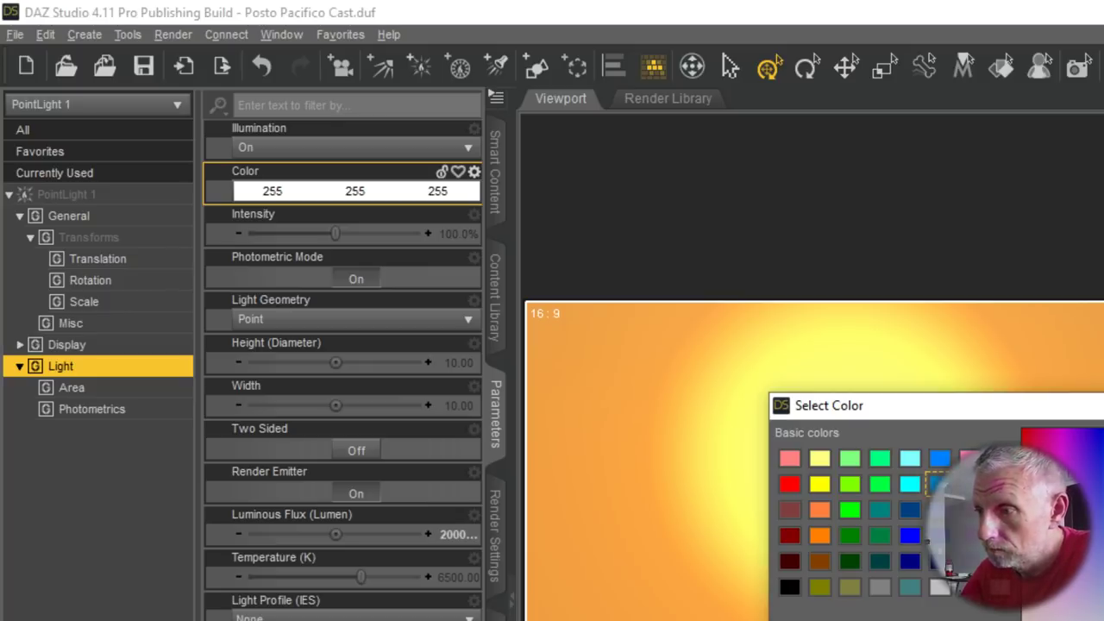
pyautogui.press('Return')
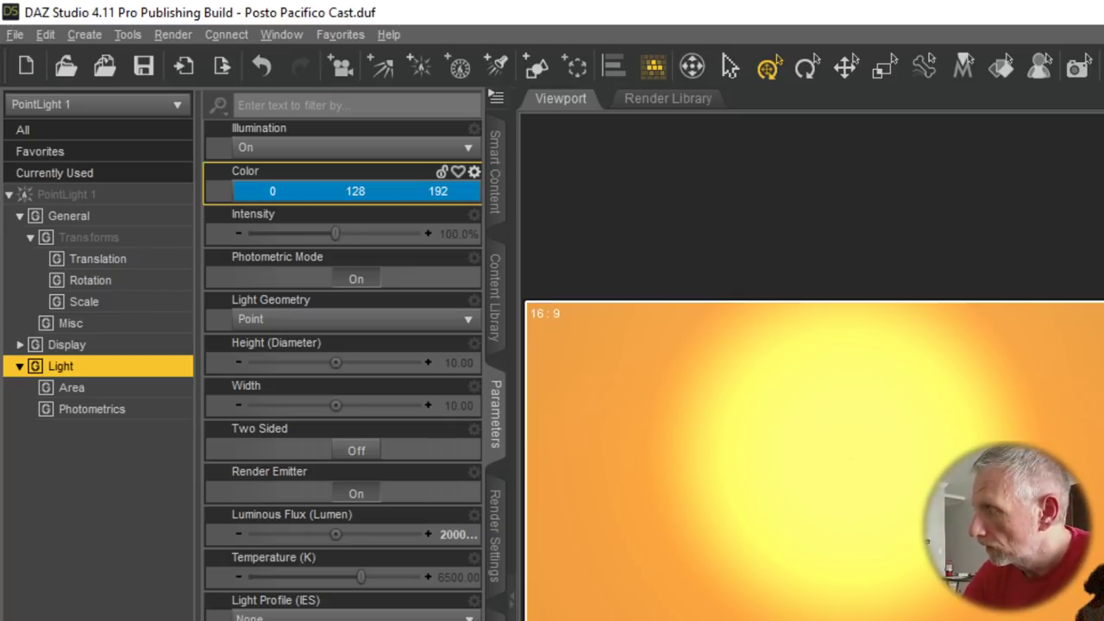
pyautogui.click(389, 191)
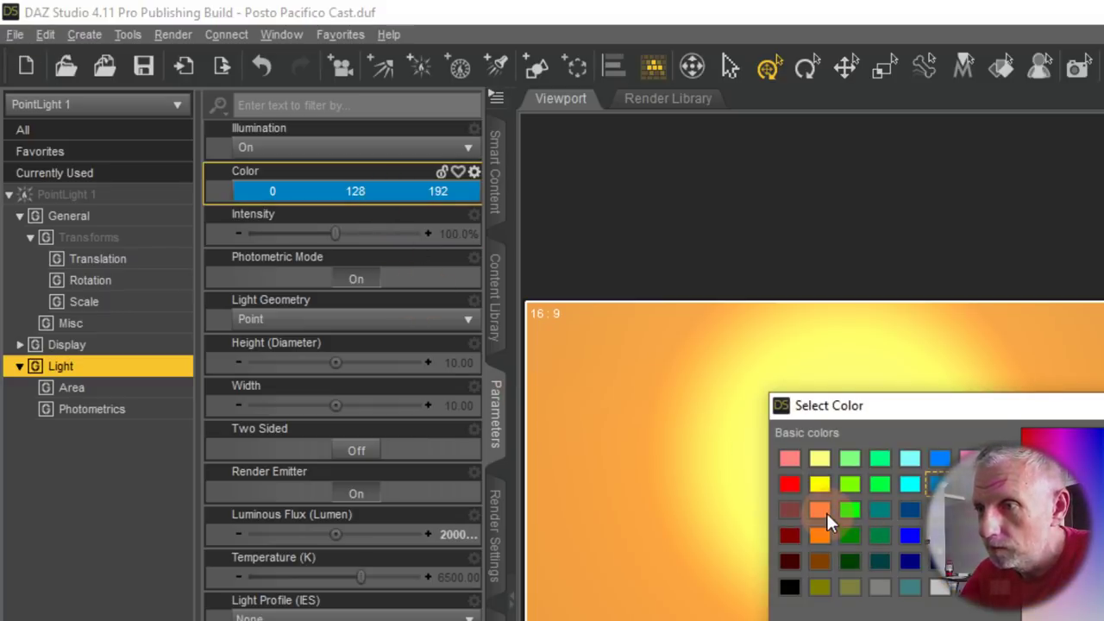
pyautogui.click(816, 510)
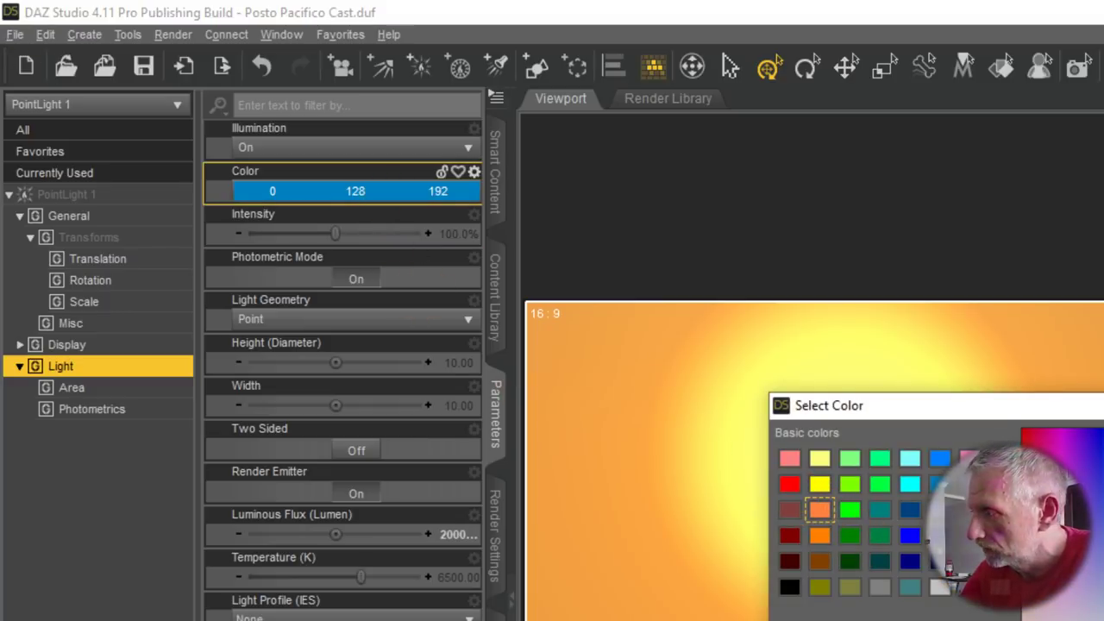
pyautogui.press('Return')
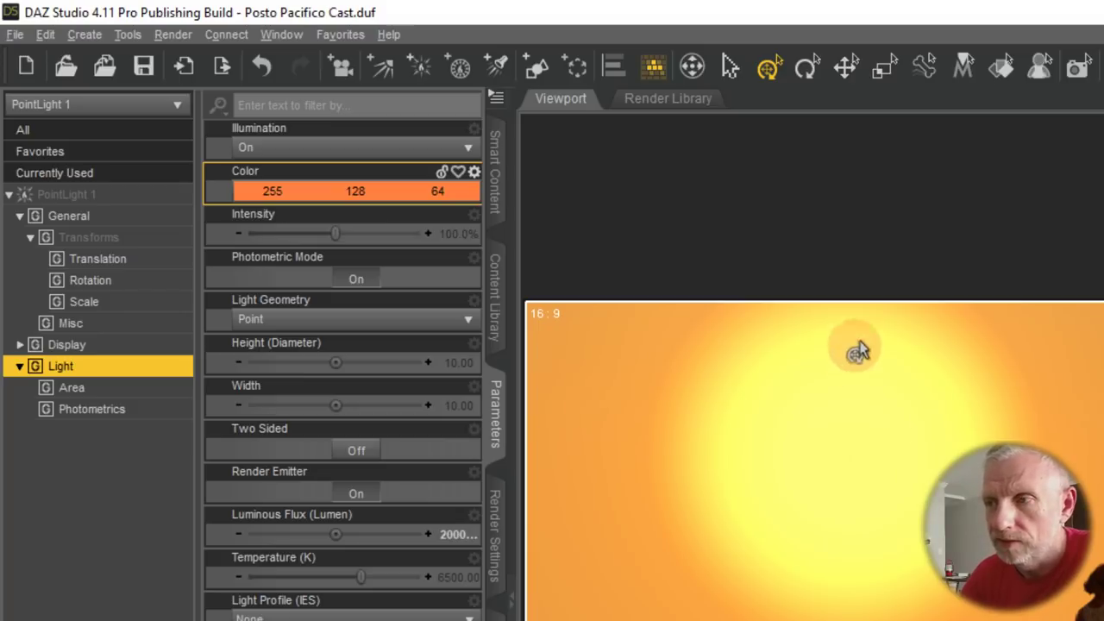
pyautogui.click(405, 202)
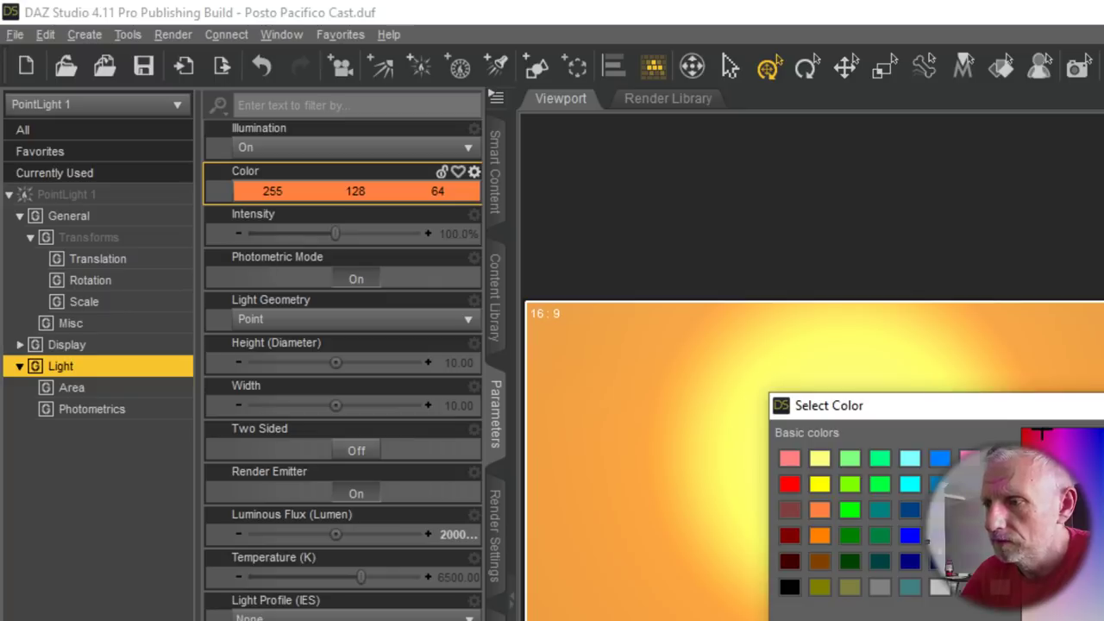
pyautogui.click(970, 510)
pyautogui.press('Return')
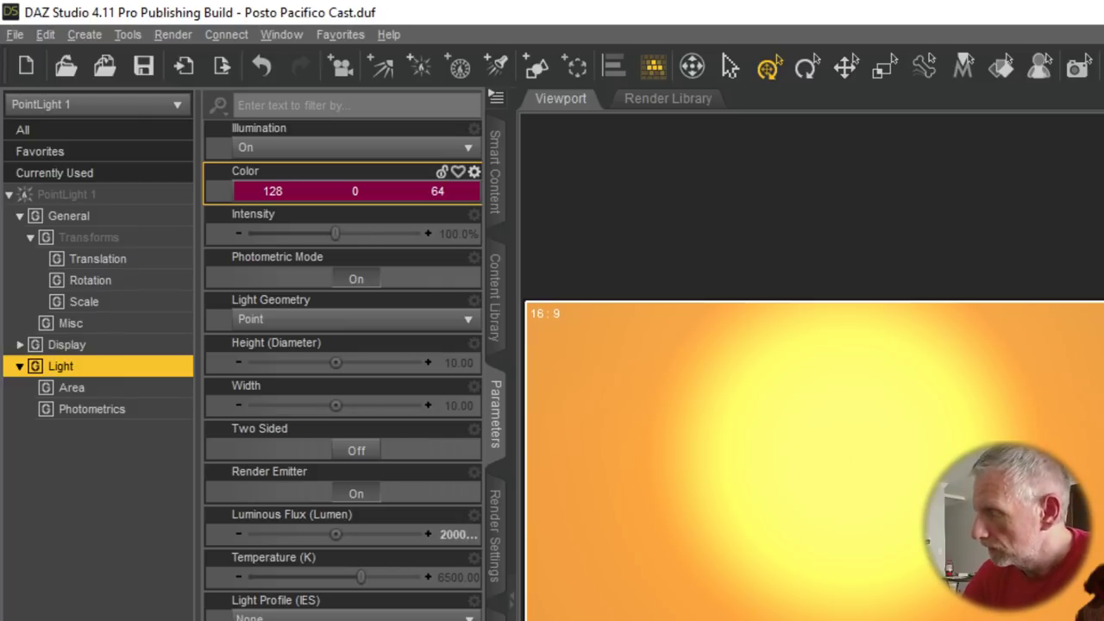
# Pick a purple (105, 34, 166) for the light, then darken it to violet 70, 22, 112
pyautogui.click(389, 195)
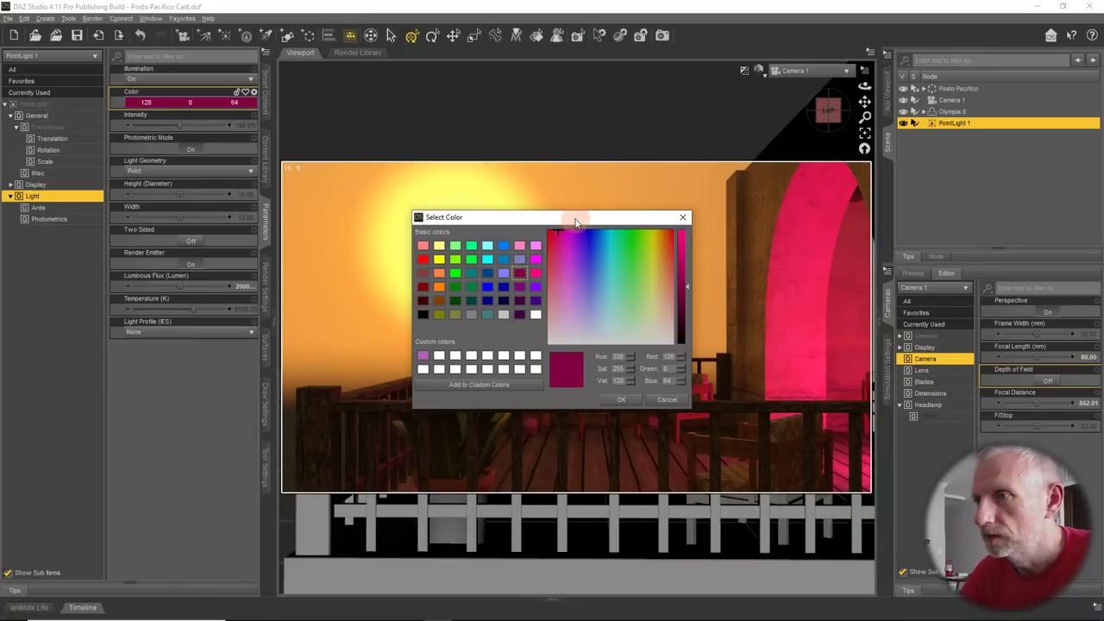
pyautogui.moveTo(1064, 414); pyautogui.dragTo(905, 406)
pyautogui.moveTo(484, 217); pyautogui.dragTo(449, 176)
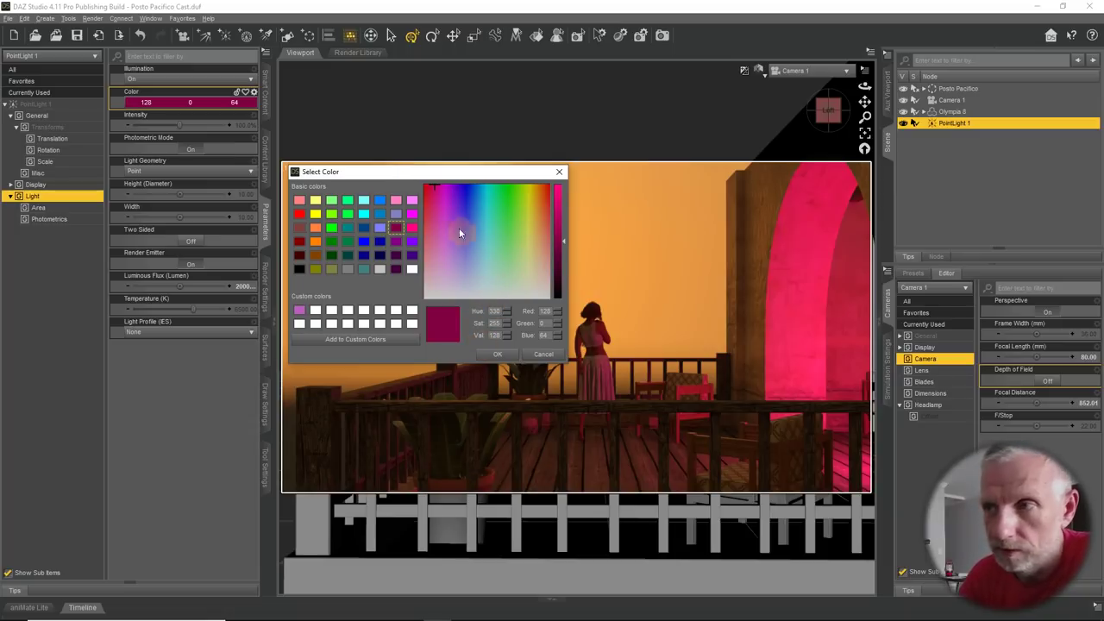
pyautogui.click(434, 217)
pyautogui.moveTo(438, 215); pyautogui.dragTo(453, 205)
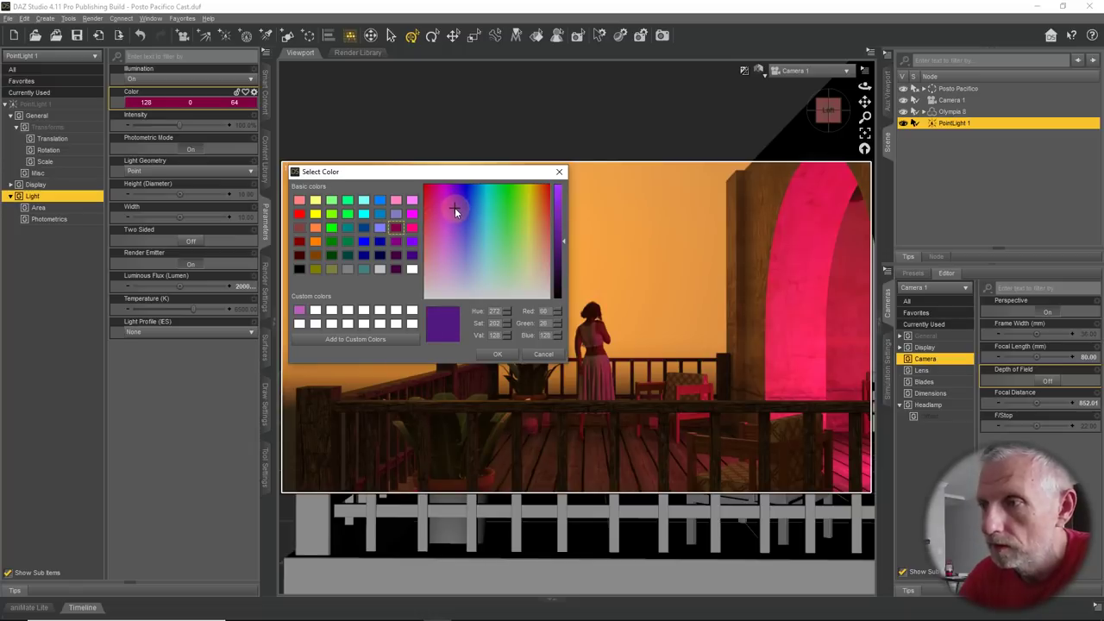
pyautogui.moveTo(563, 237); pyautogui.dragTo(564, 226)
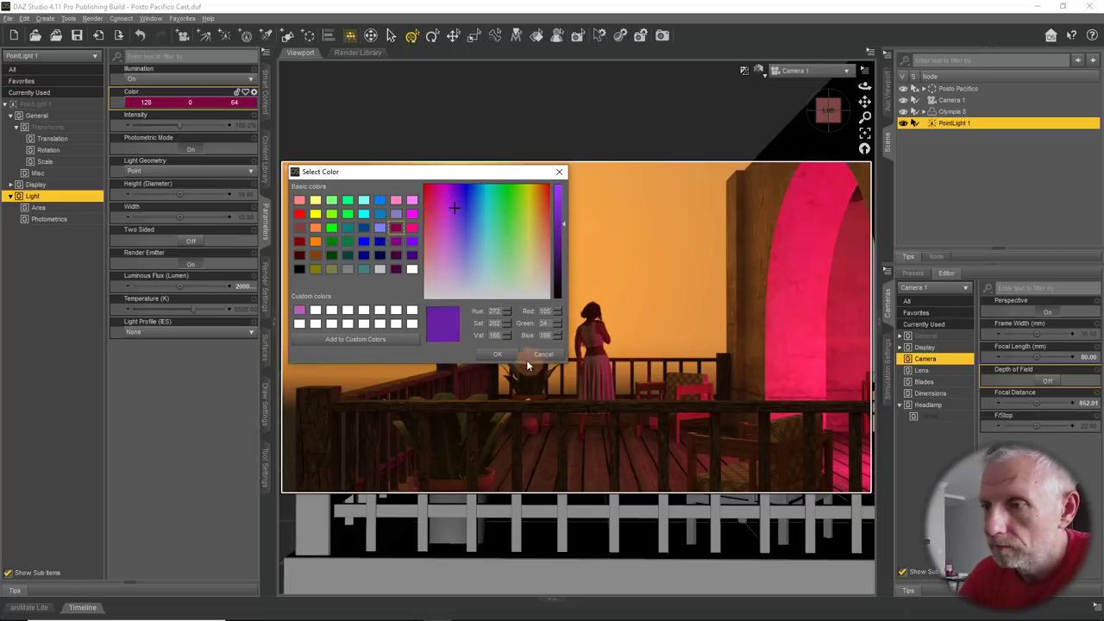
pyautogui.click(496, 354)
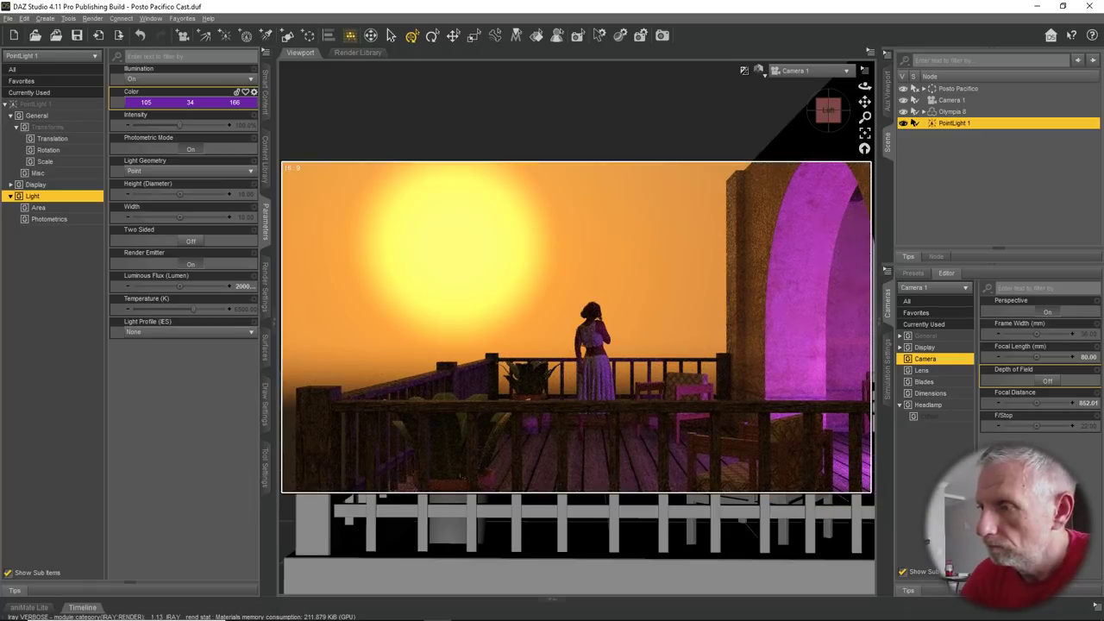
pyautogui.click(205, 105)
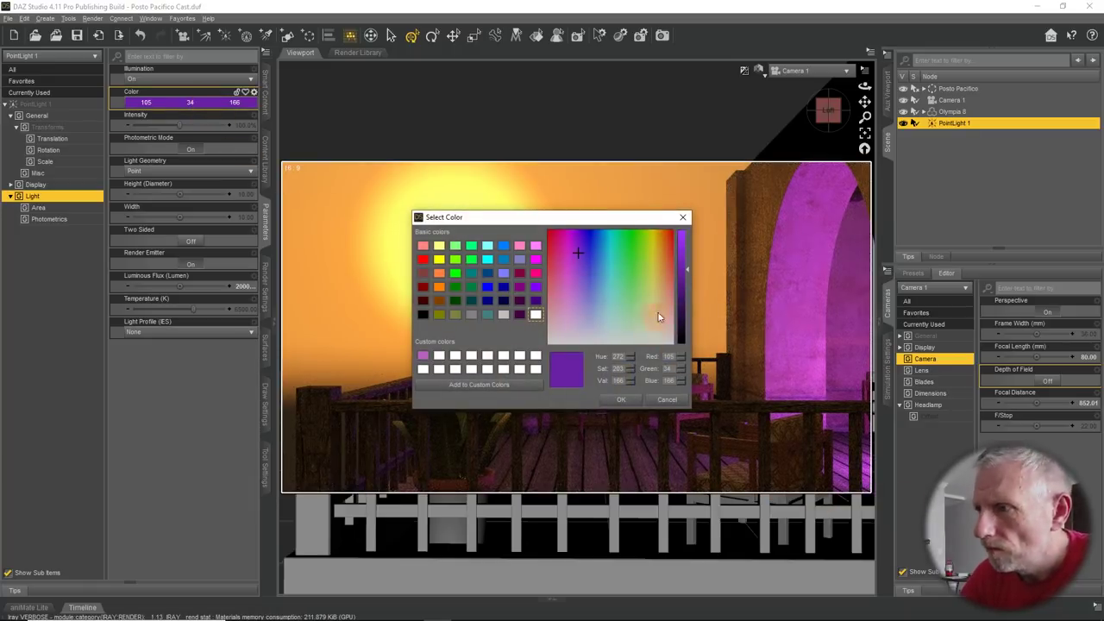
pyautogui.moveTo(682, 271); pyautogui.dragTo(684, 294)
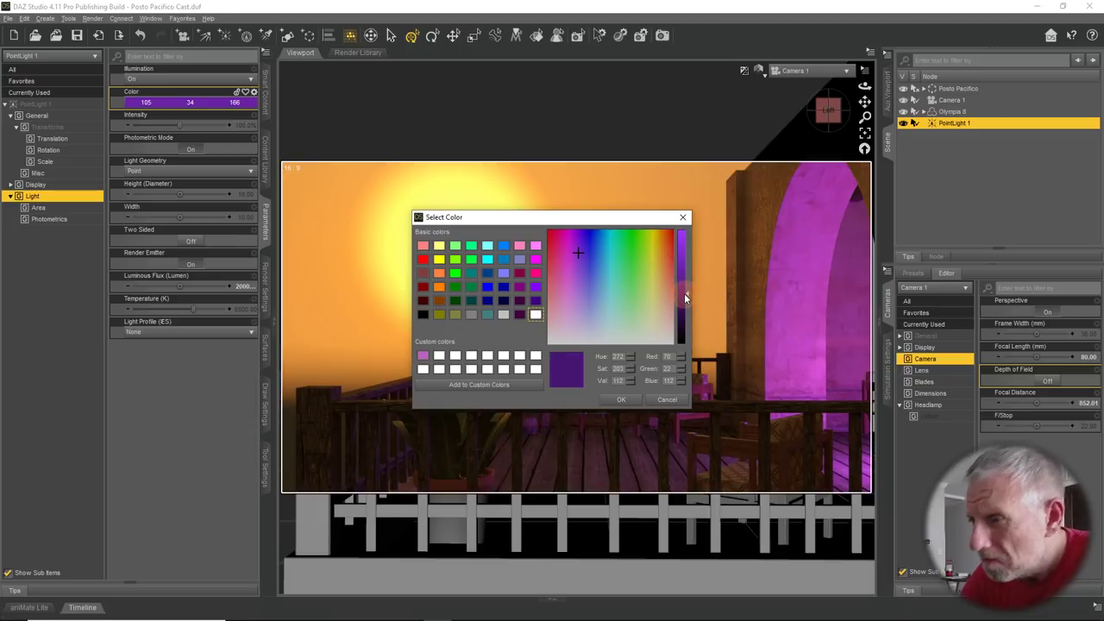
pyautogui.click(629, 402)
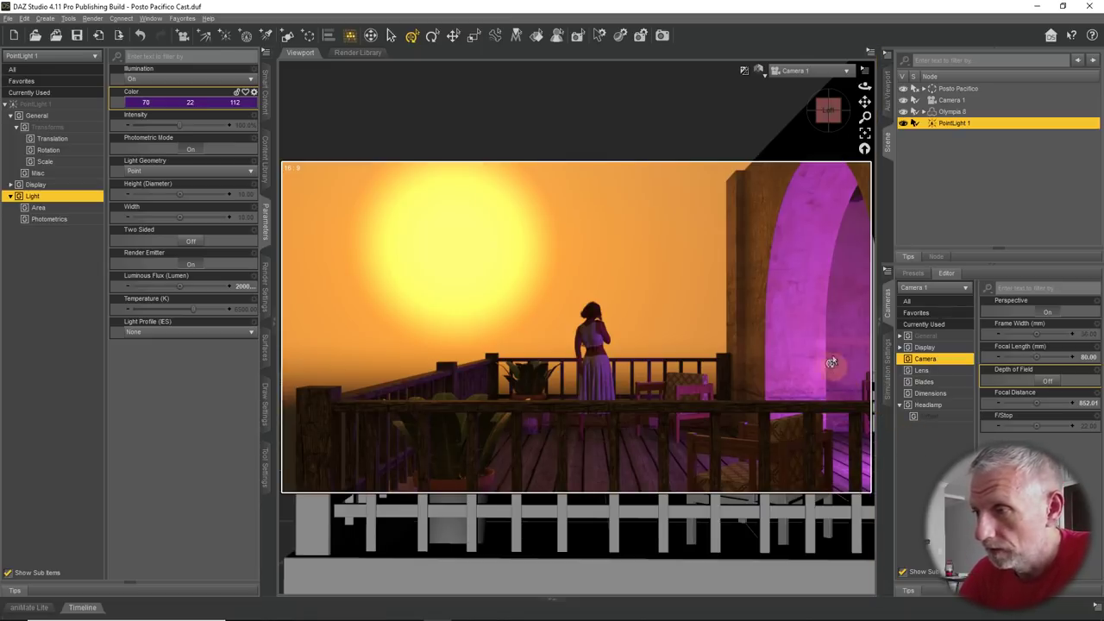
# Try a darkened, slightly desaturated yellow-green as the light colour
pyautogui.click(216, 104)
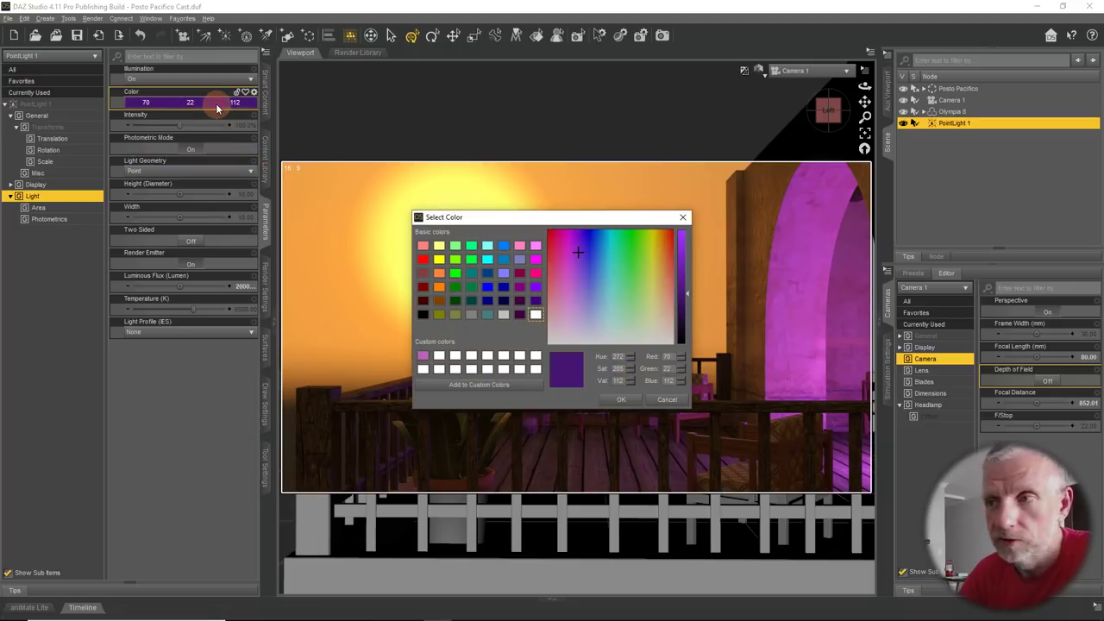
pyautogui.click(457, 260)
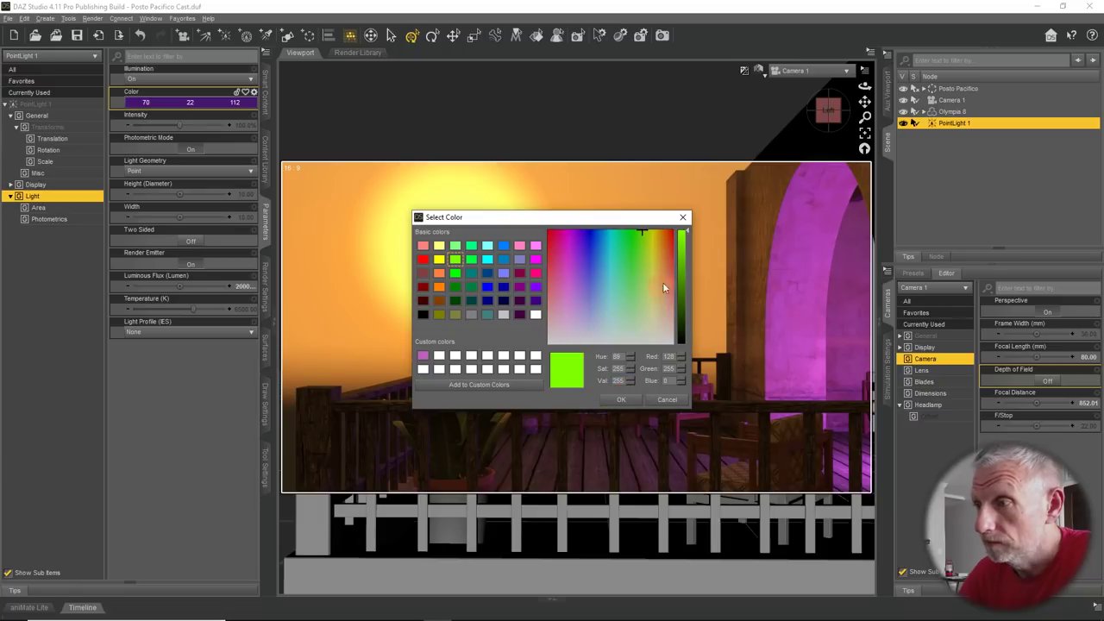
pyautogui.moveTo(685, 247); pyautogui.dragTo(686, 267)
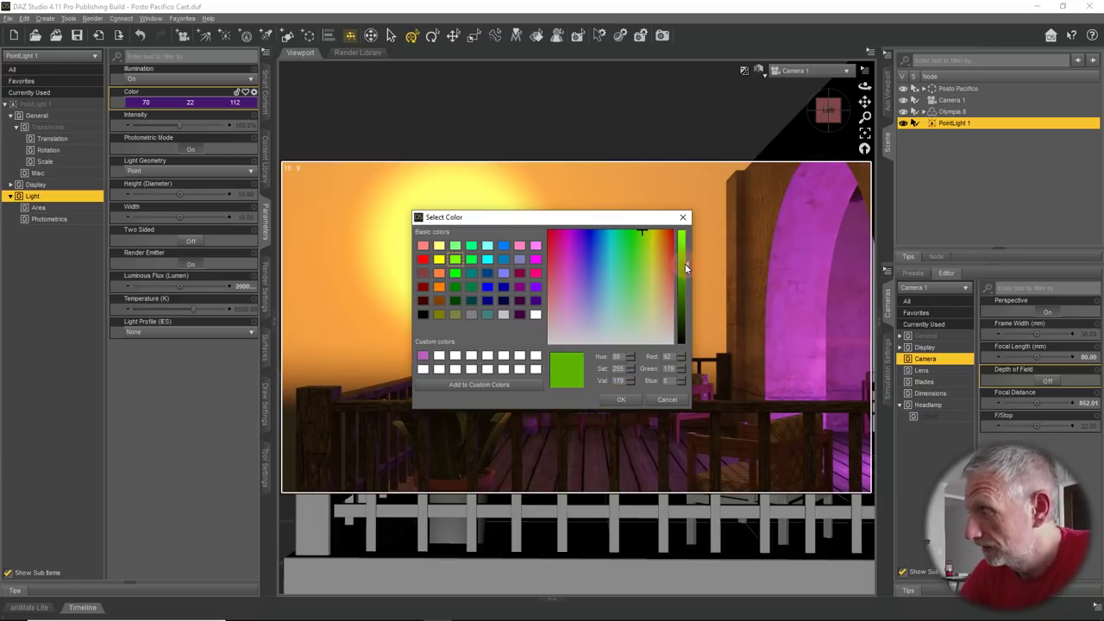
pyautogui.moveTo(644, 236); pyautogui.dragTo(639, 252)
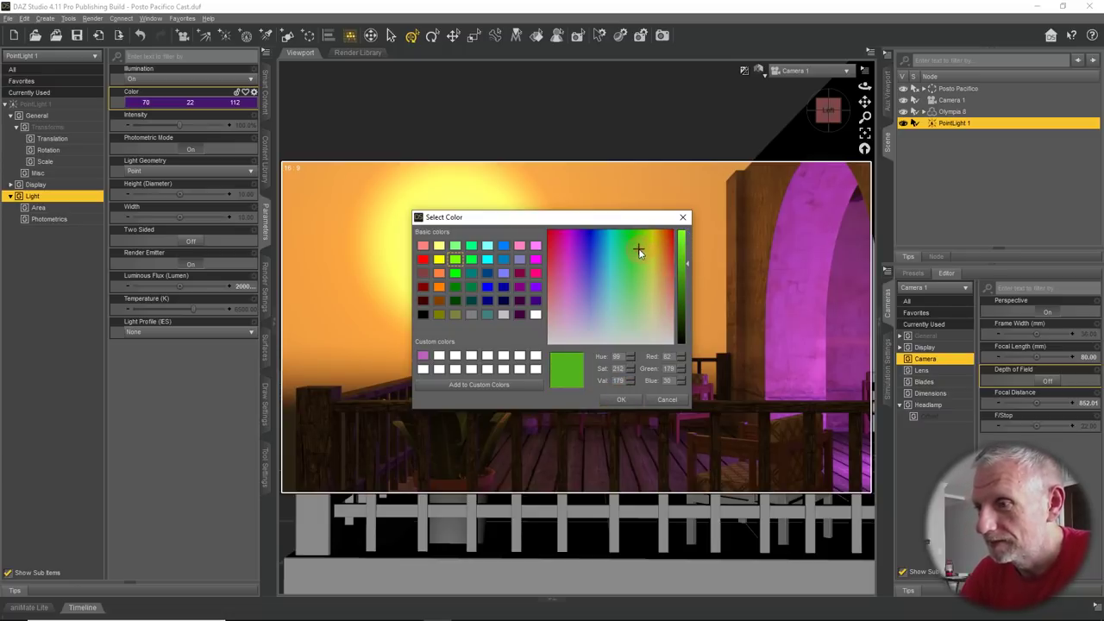
pyautogui.click(623, 400)
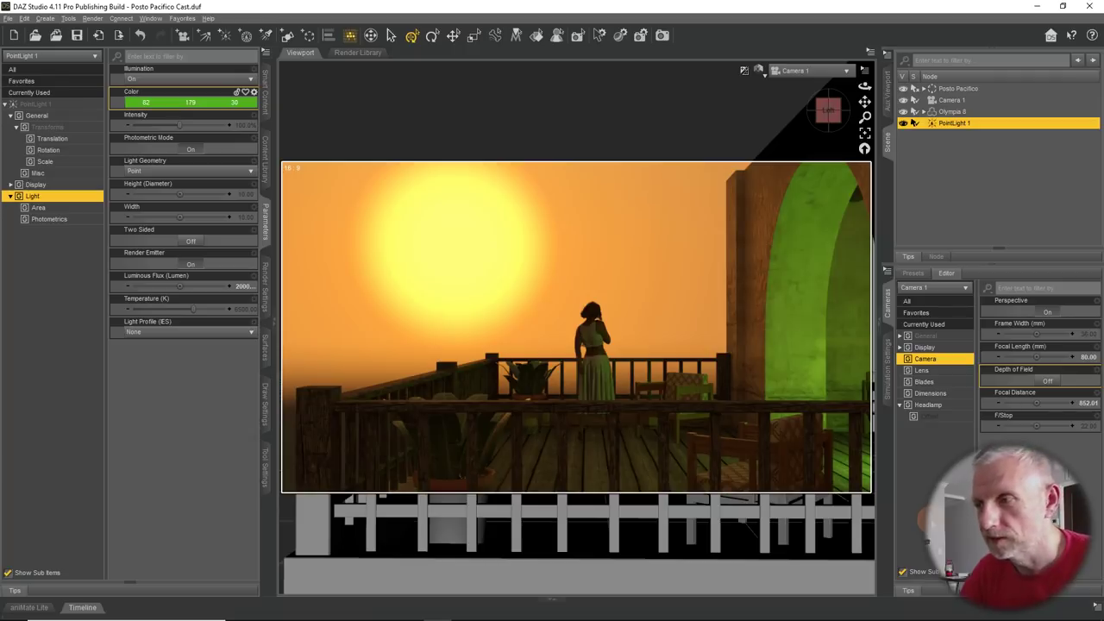
# Set the point light colour to deep blue-violet 40, 23, 174
pyautogui.click(185, 102)
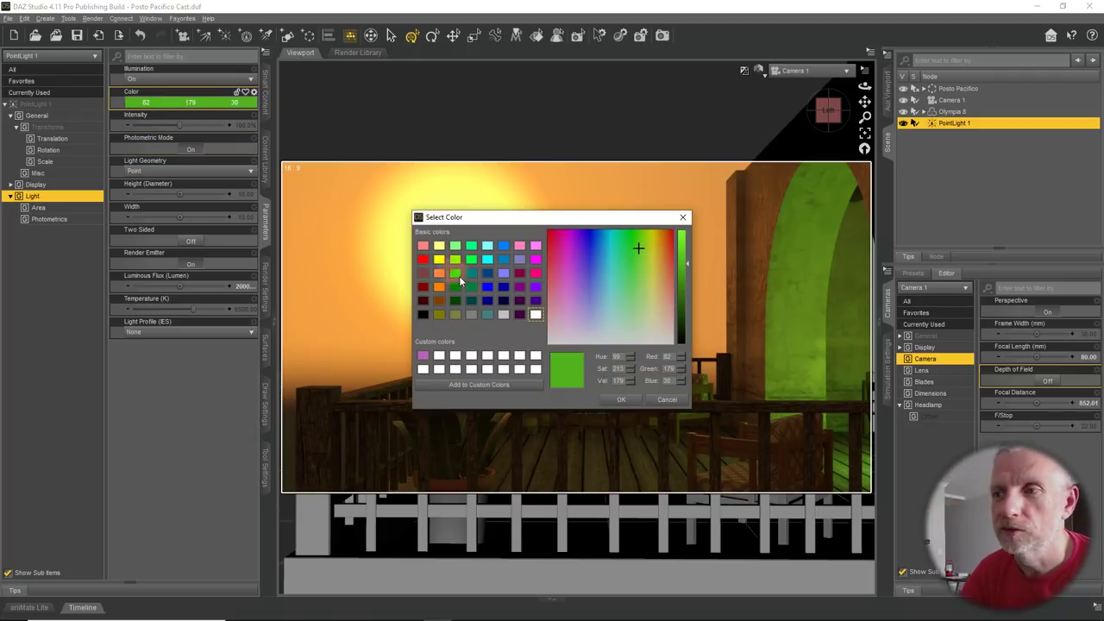
pyautogui.click(503, 286)
pyautogui.moveTo(595, 235); pyautogui.dragTo(591, 245)
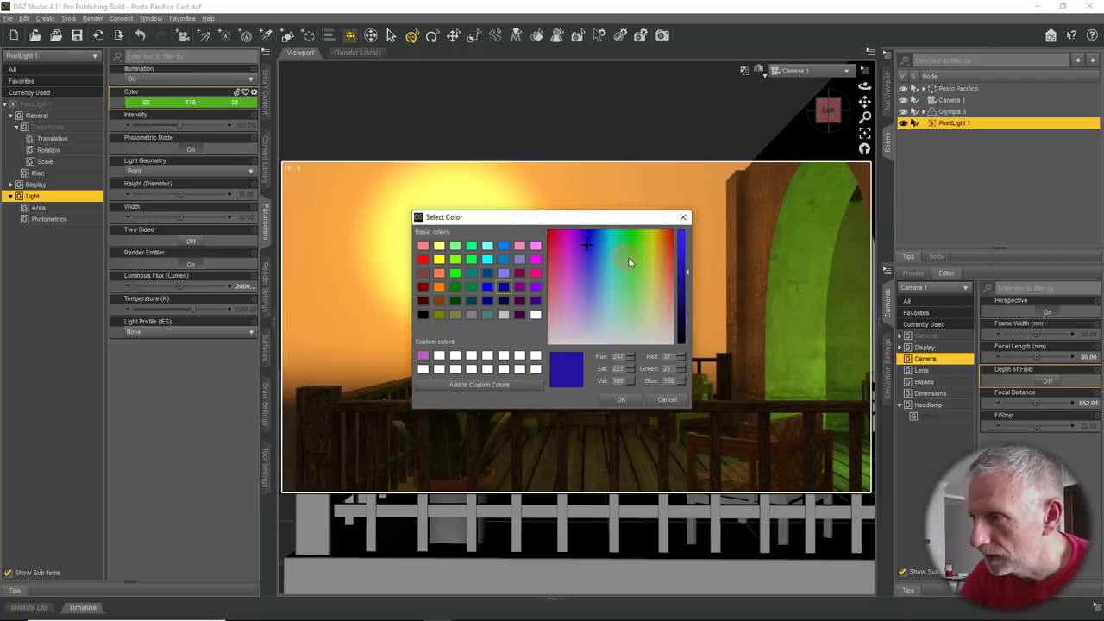
pyautogui.click(684, 272)
pyautogui.moveTo(684, 271); pyautogui.dragTo(685, 266)
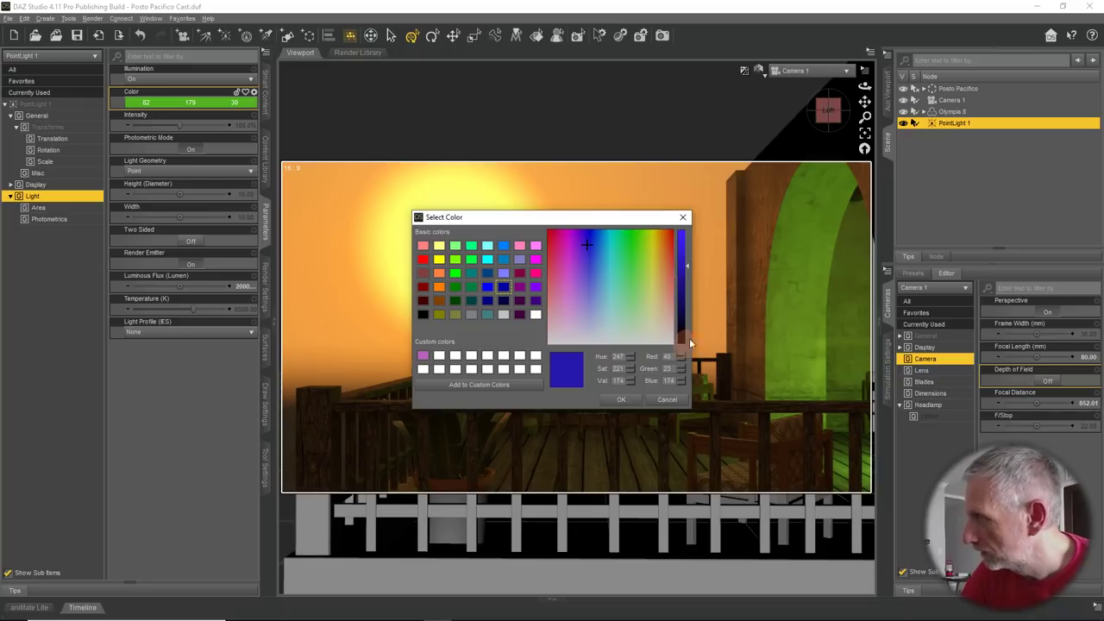
pyautogui.click(621, 400)
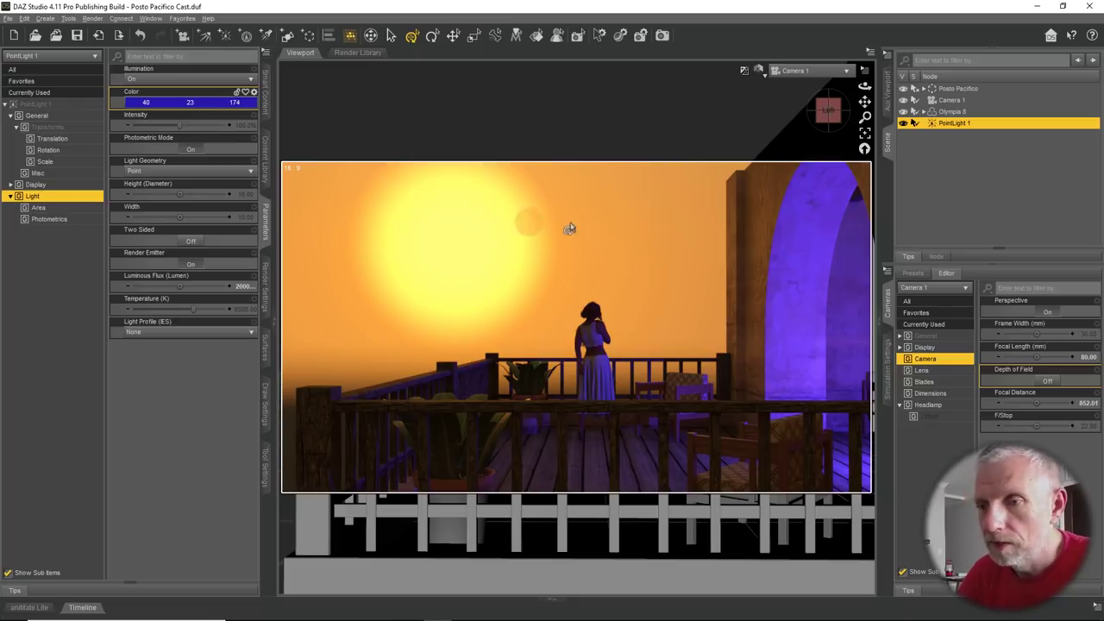
# Collapse the right-hand panel group and the left light Parameters pane to widen the viewport
pyautogui.click(891, 141)
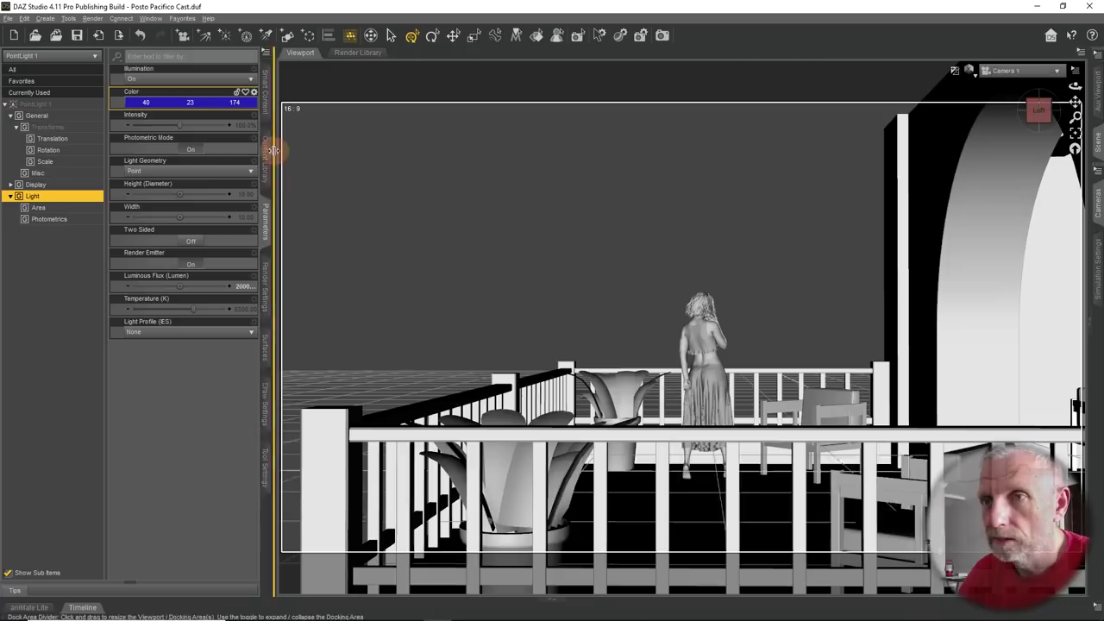
pyautogui.click(1097, 143)
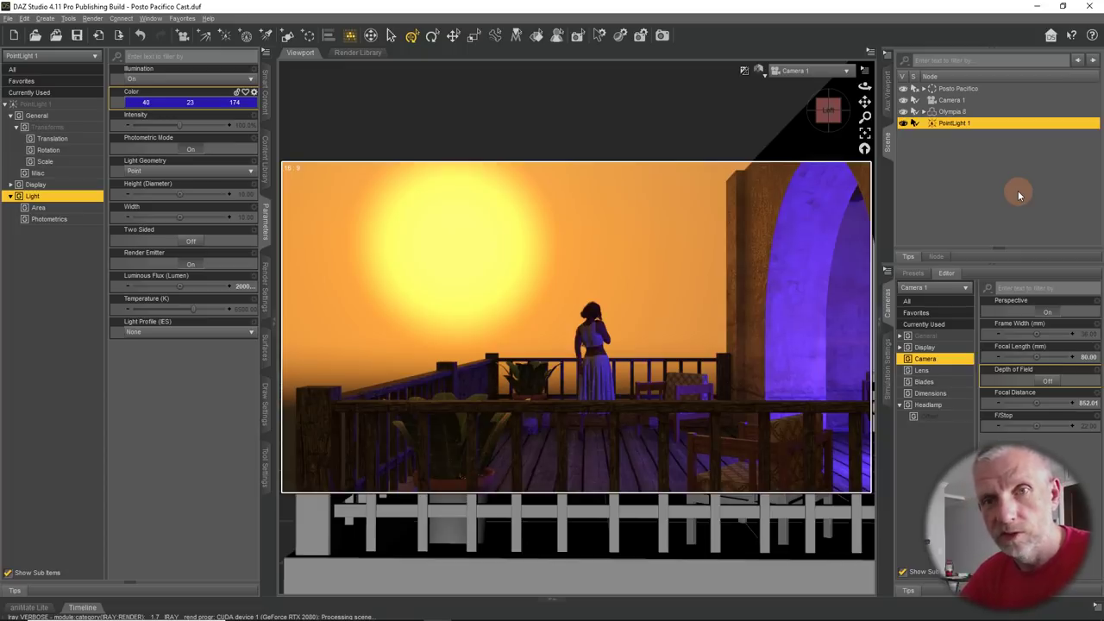
pyautogui.click(889, 146)
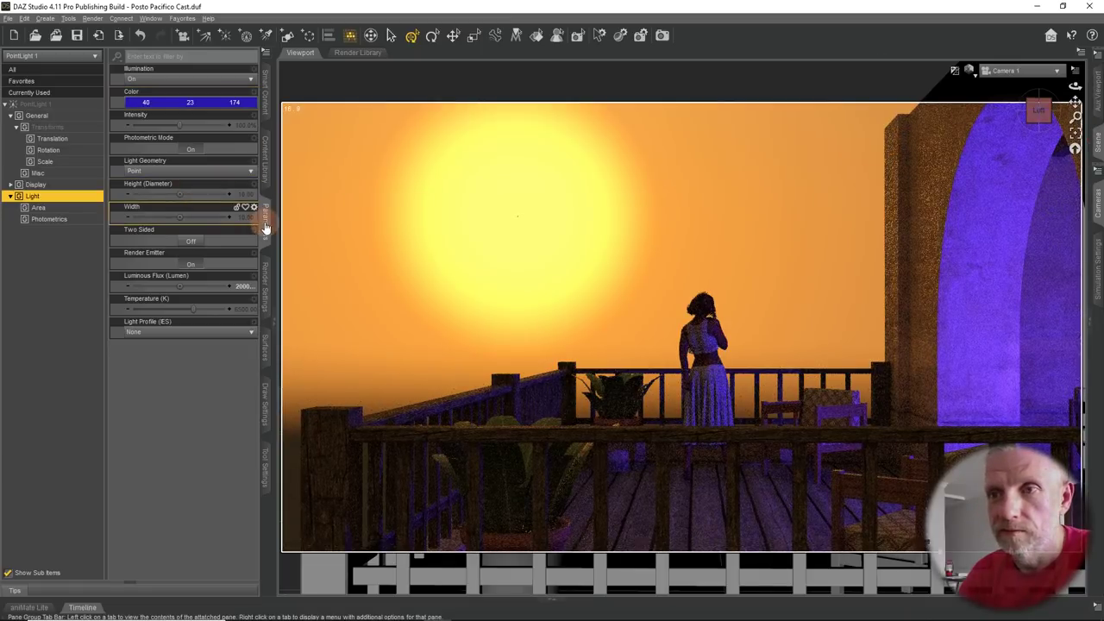
pyautogui.click(269, 226)
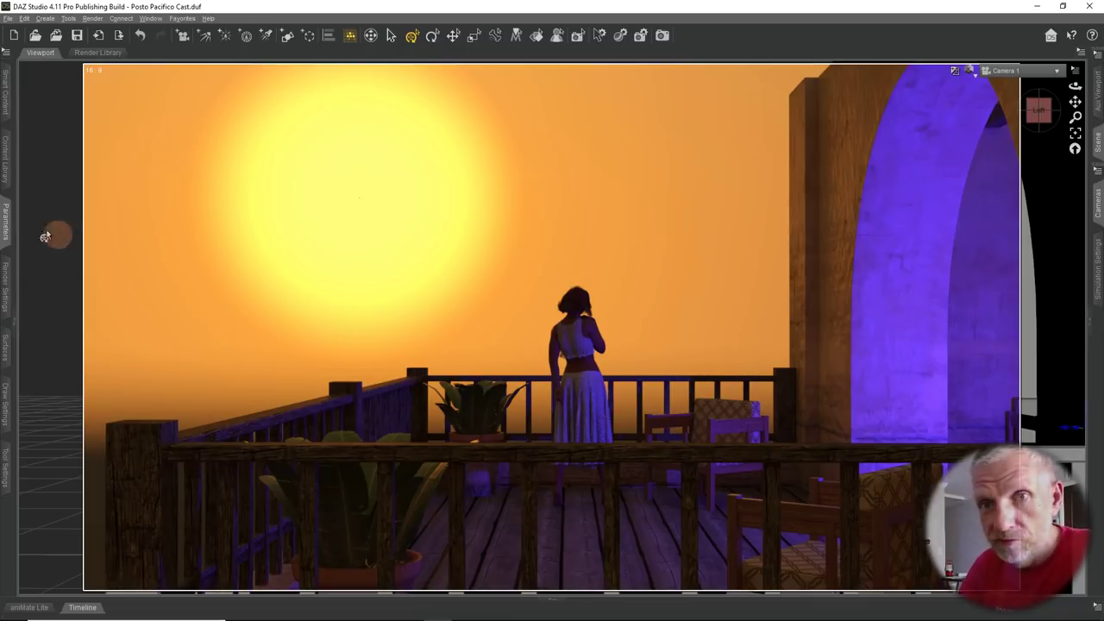
# Switch the left pane to Render Settings, collapse Environment and select the Tone Mapping group
pyautogui.click(4, 231)
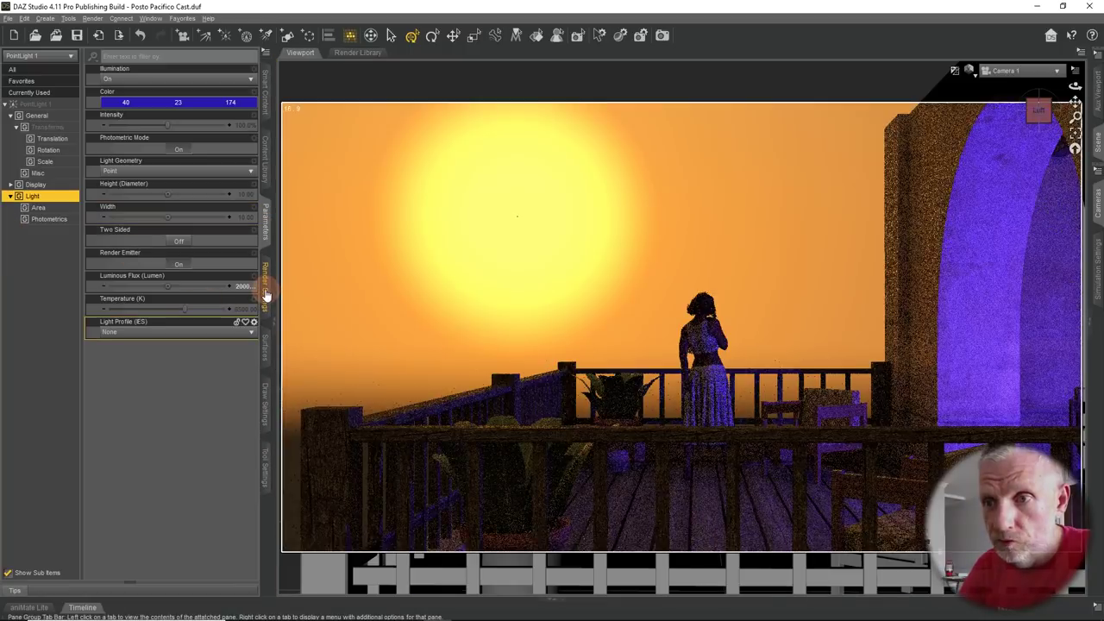
pyautogui.click(266, 294)
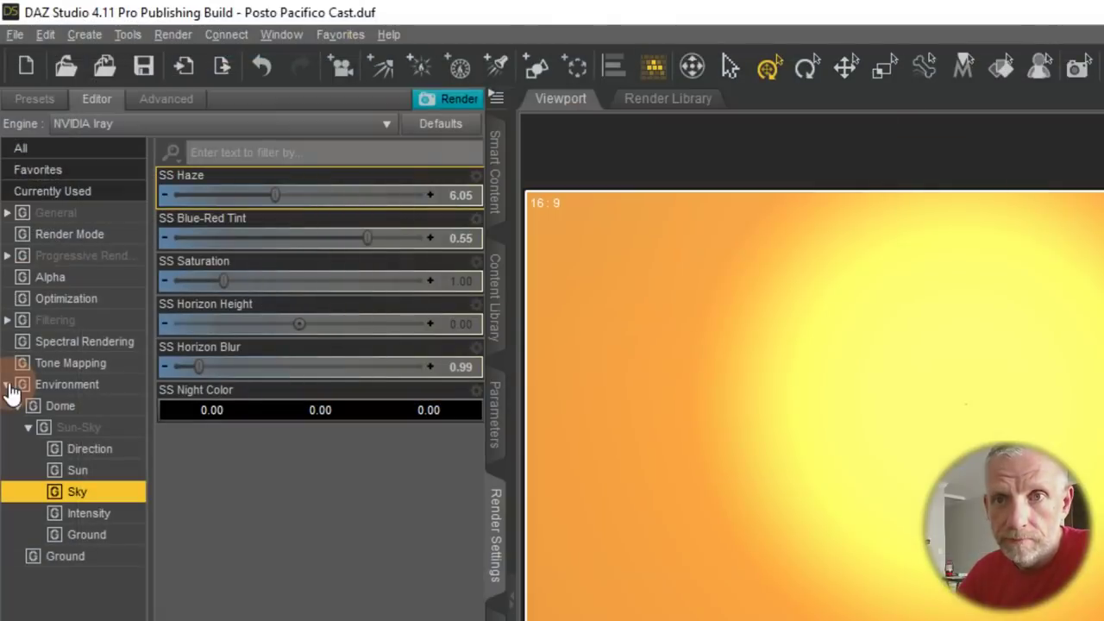
pyautogui.click(11, 388)
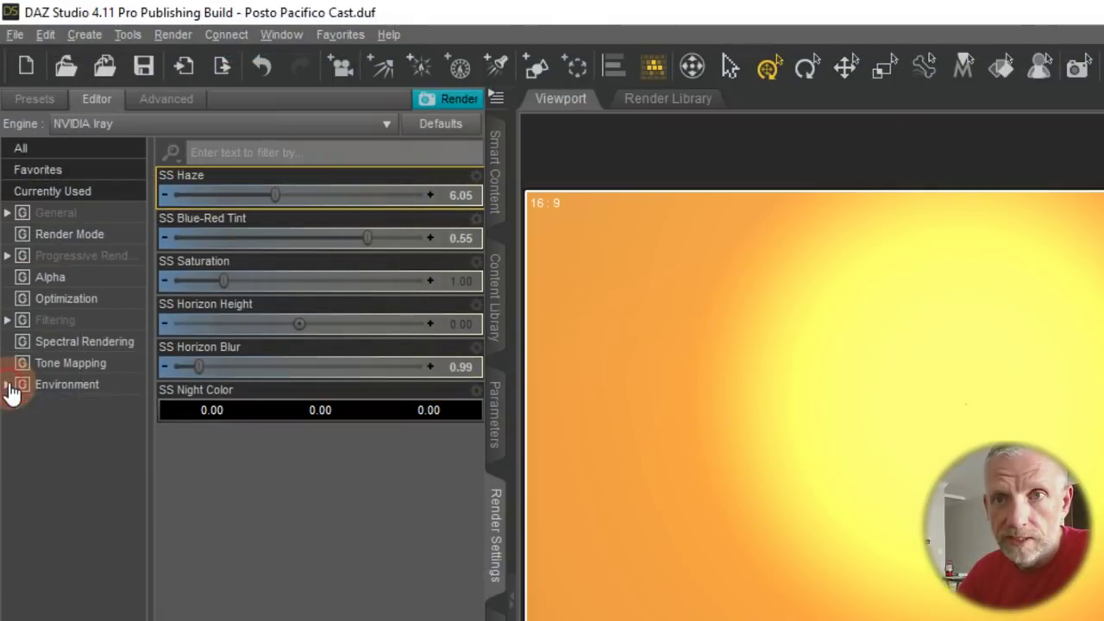
pyautogui.click(115, 369)
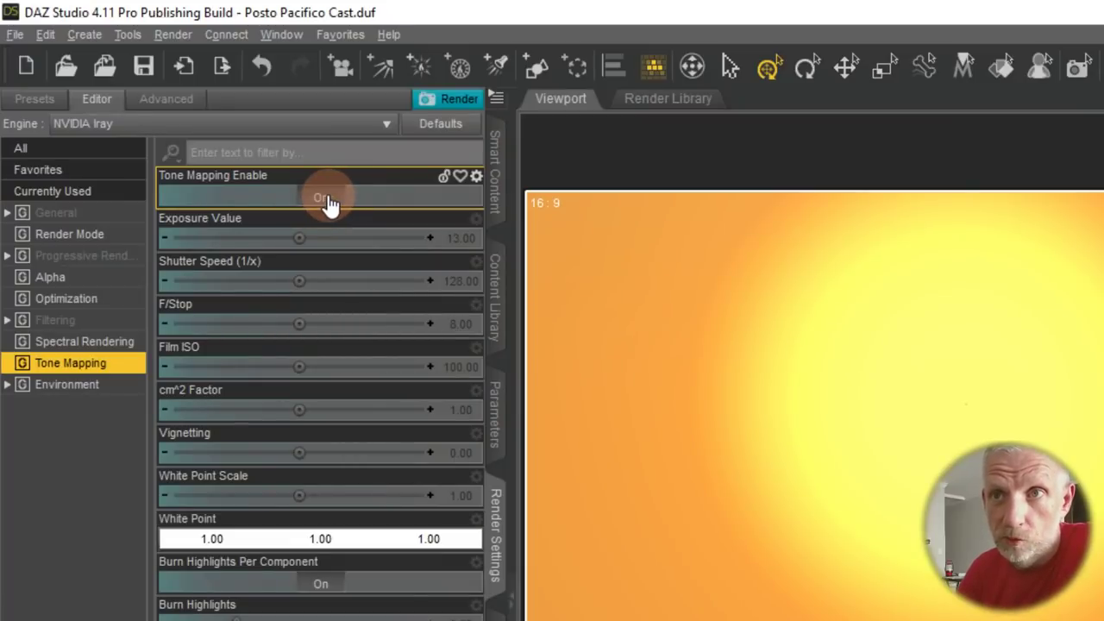
# Toggle Tone Mapping off and back on, then settle Gamma at 1.80
pyautogui.click(327, 200)
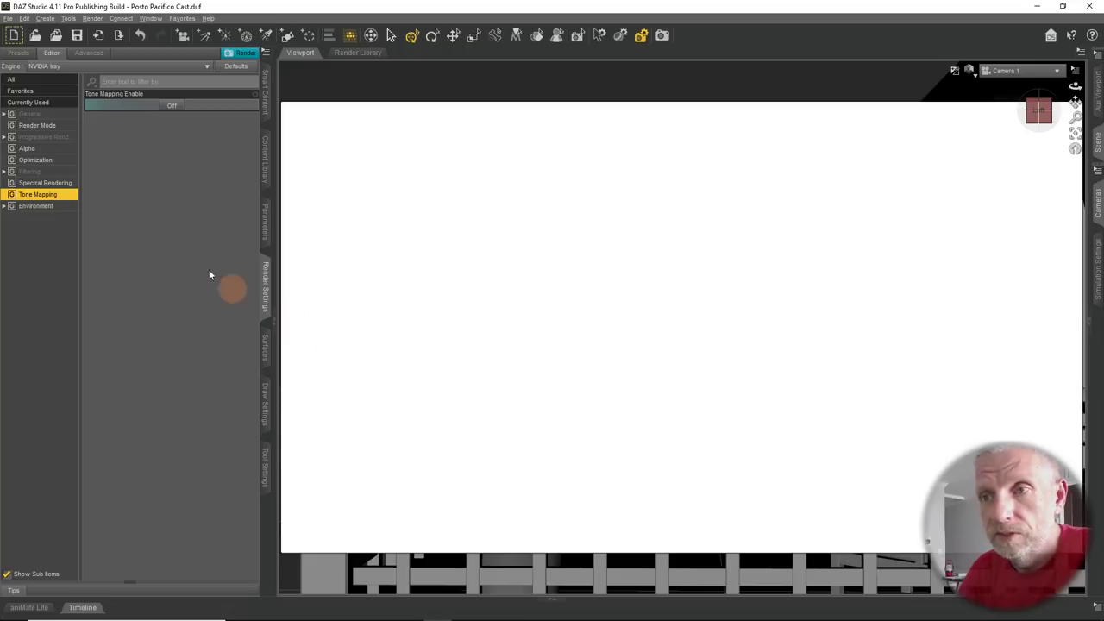
pyautogui.click(176, 108)
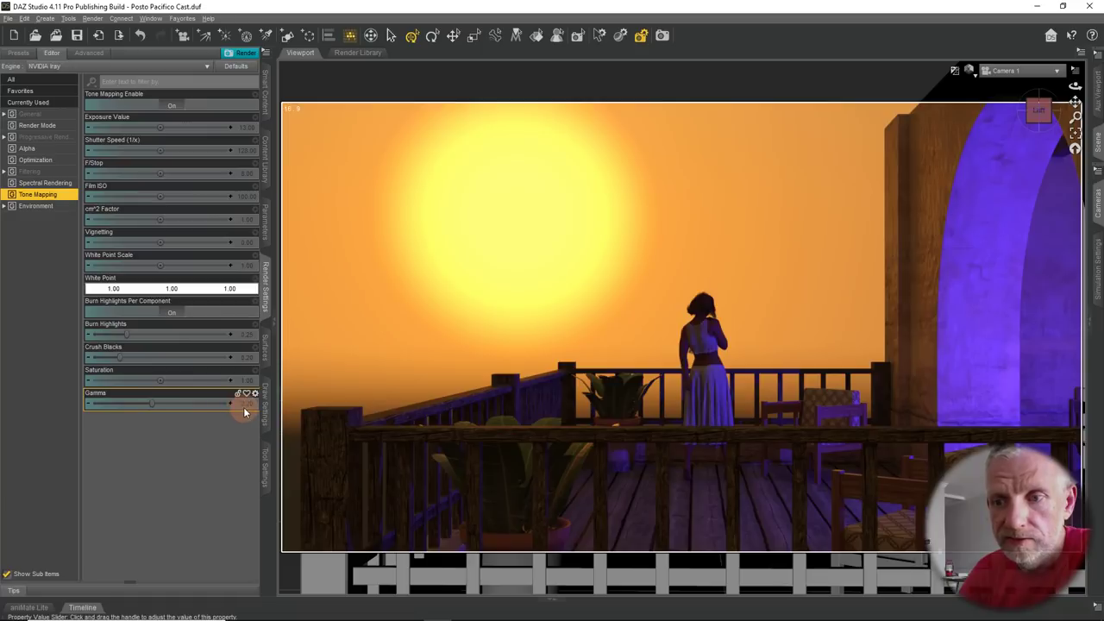
pyautogui.moveTo(152, 405)
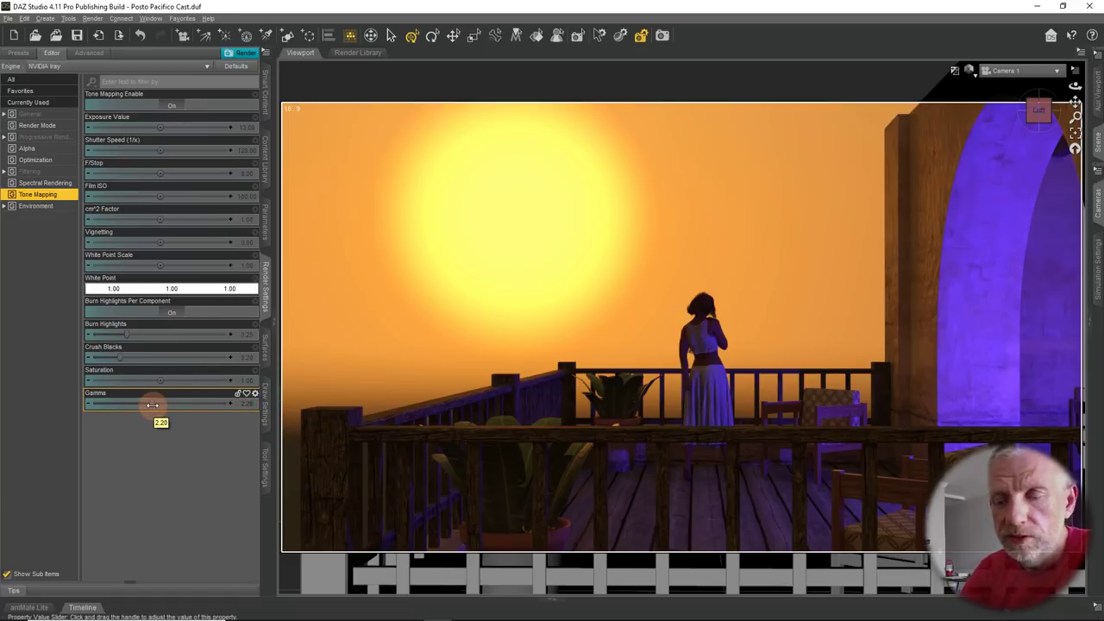
pyautogui.moveTo(152, 405); pyautogui.dragTo(184, 404)
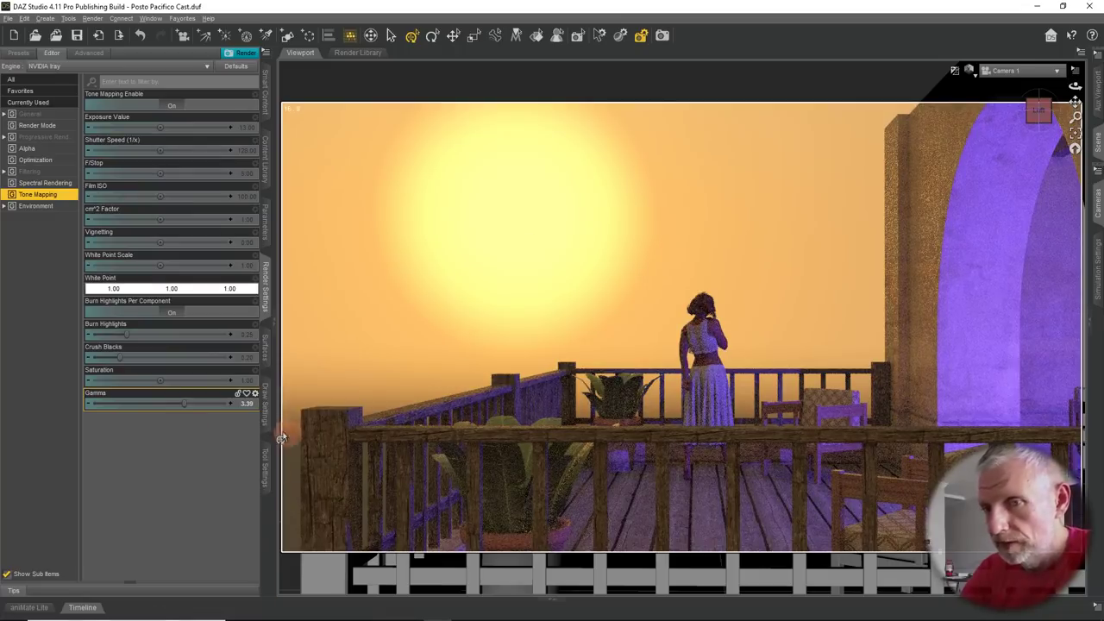
pyautogui.moveTo(184, 400); pyautogui.dragTo(140, 413)
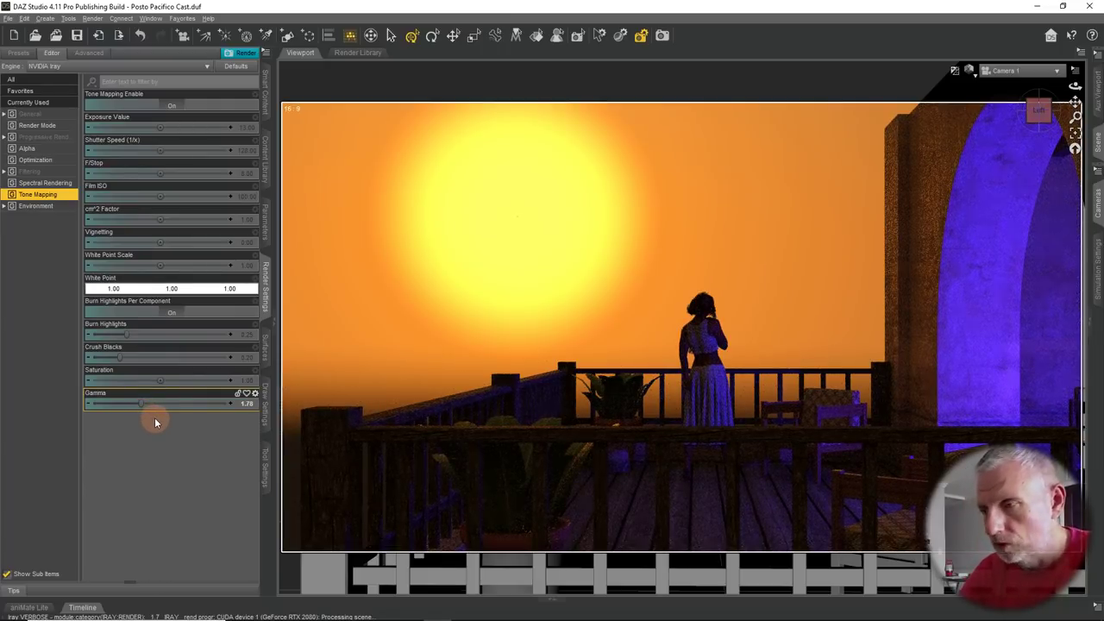
pyautogui.moveTo(142, 404); pyautogui.dragTo(141, 403)
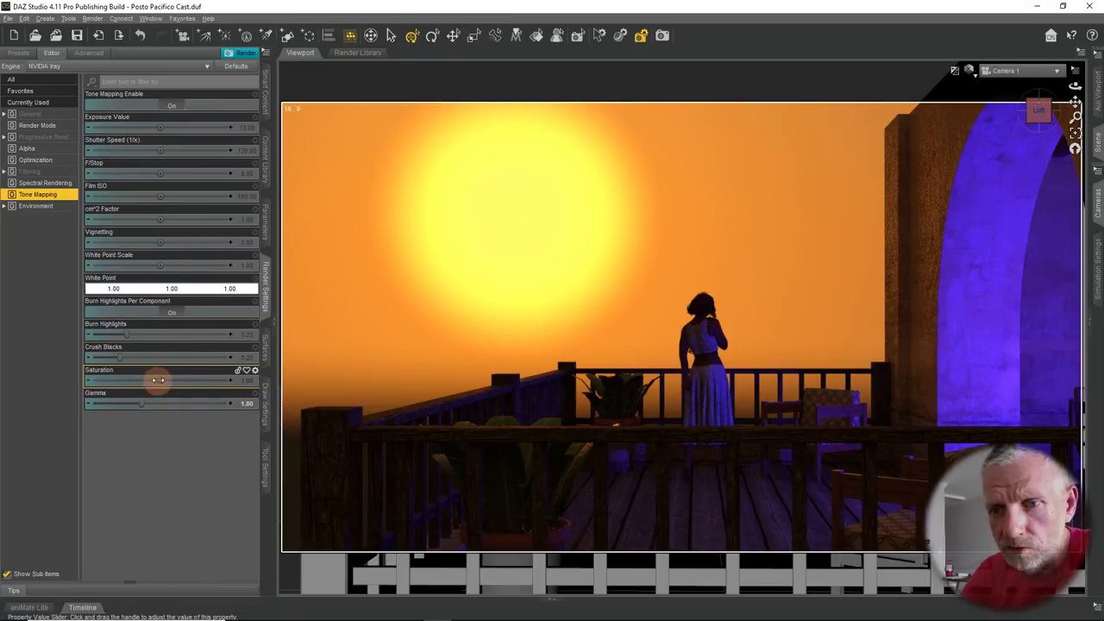
# Nudge the tone-mapping Saturation and edit its value field, leaving it at the default
pyautogui.moveTo(160, 380); pyautogui.dragTo(162, 380)
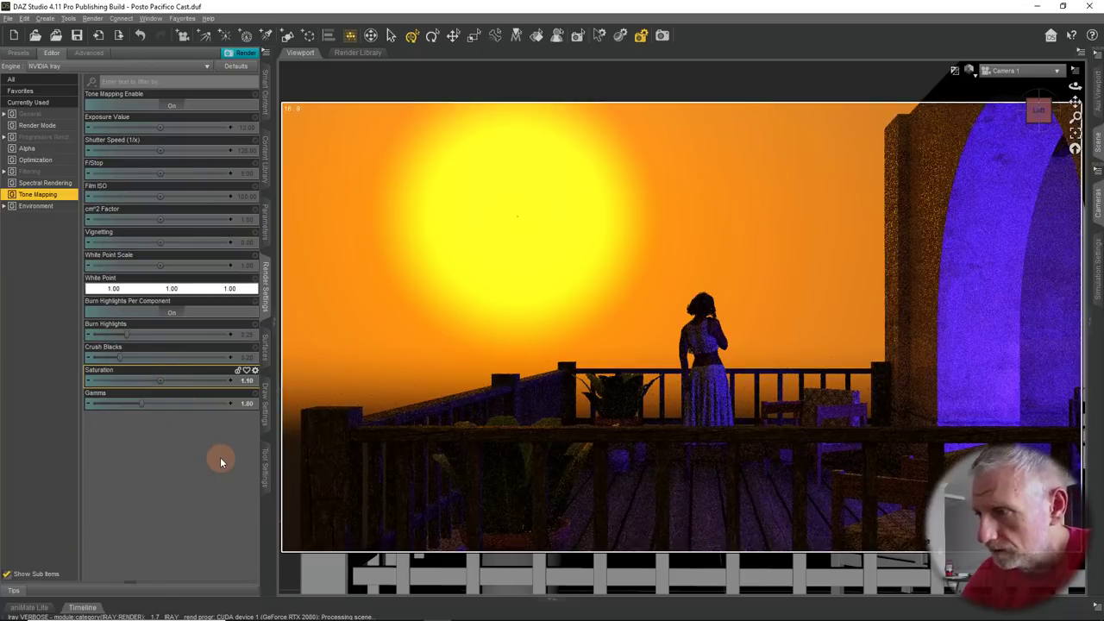
pyautogui.click(252, 383)
pyautogui.rightClick(247, 378)
pyautogui.press('Escape')
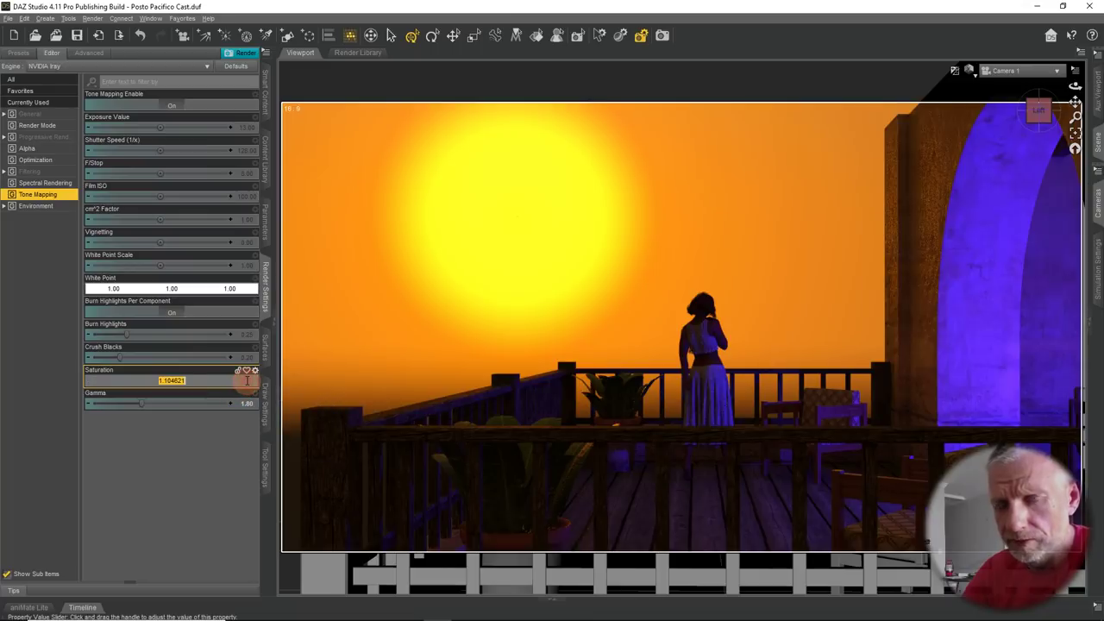
pyautogui.press('Return')
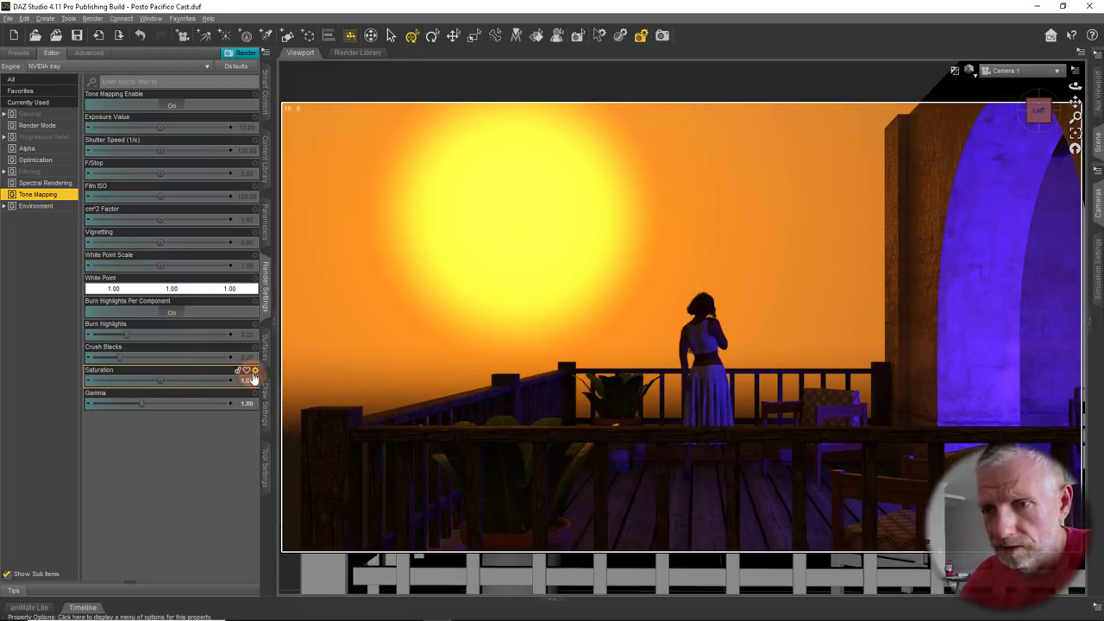
pyautogui.click(255, 372)
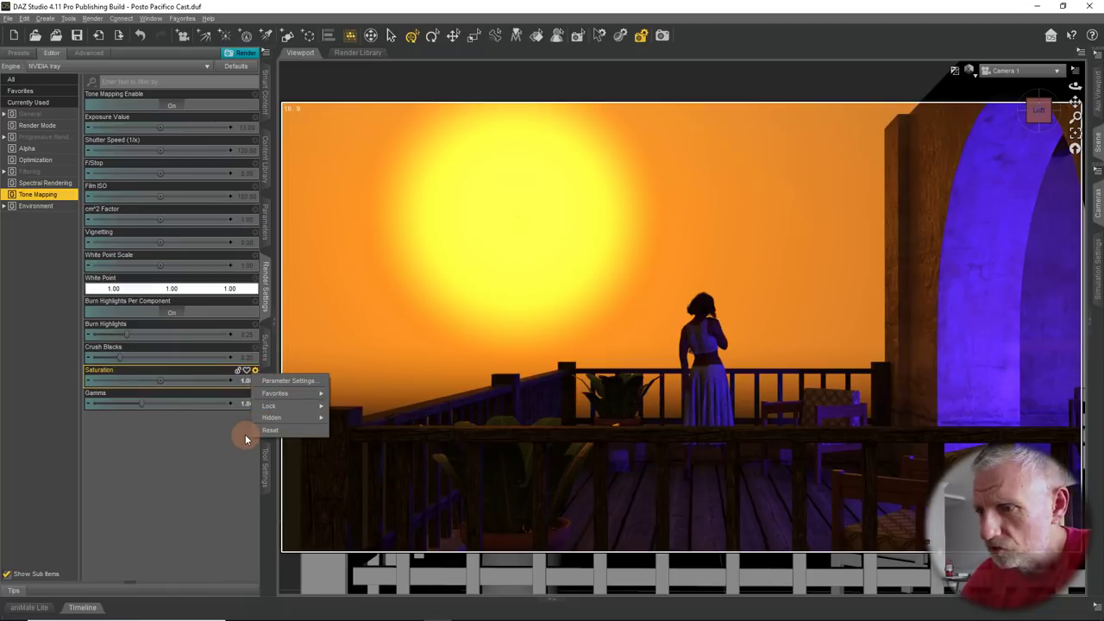
pyautogui.click(245, 434)
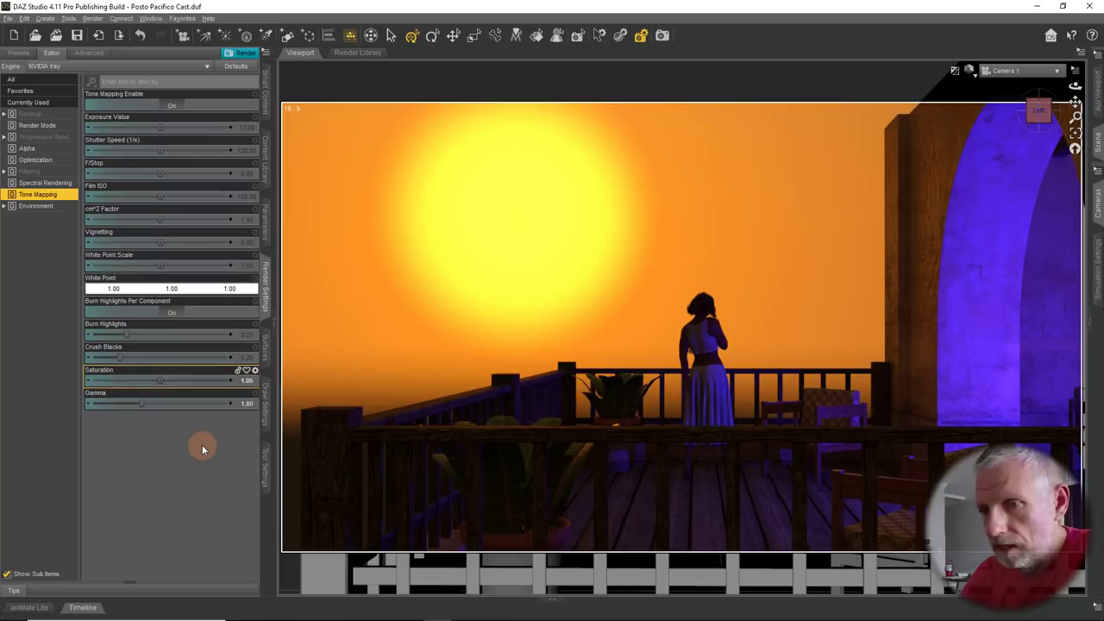
# Raise the tone-mapping Vignetting to 5.04 to darken the frame edges
pyautogui.click(176, 244)
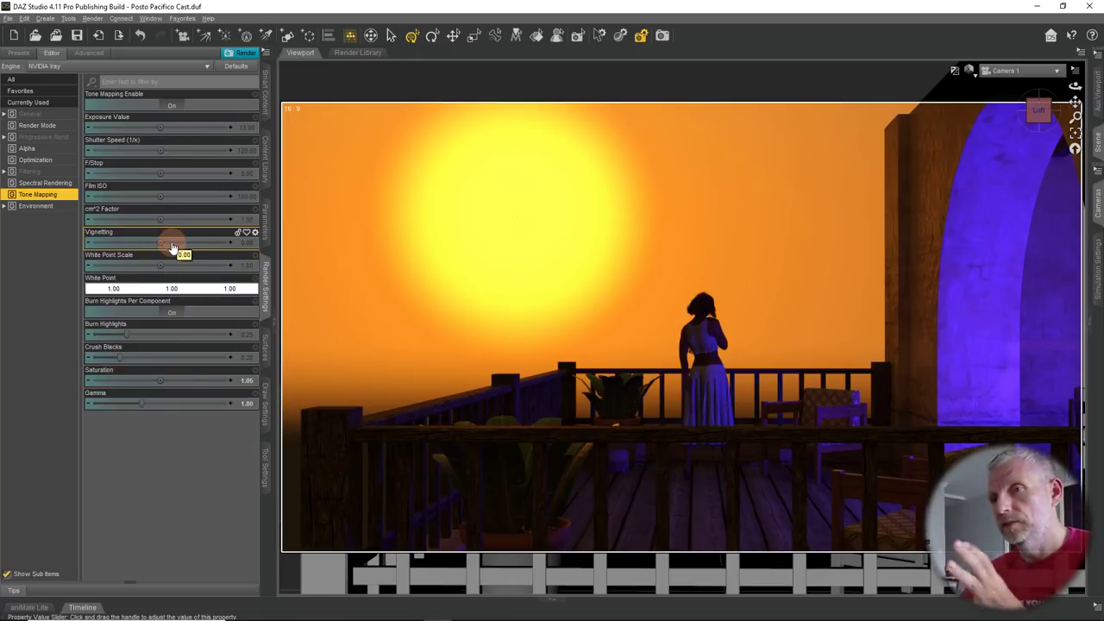
pyautogui.moveTo(173, 247); pyautogui.dragTo(160, 240)
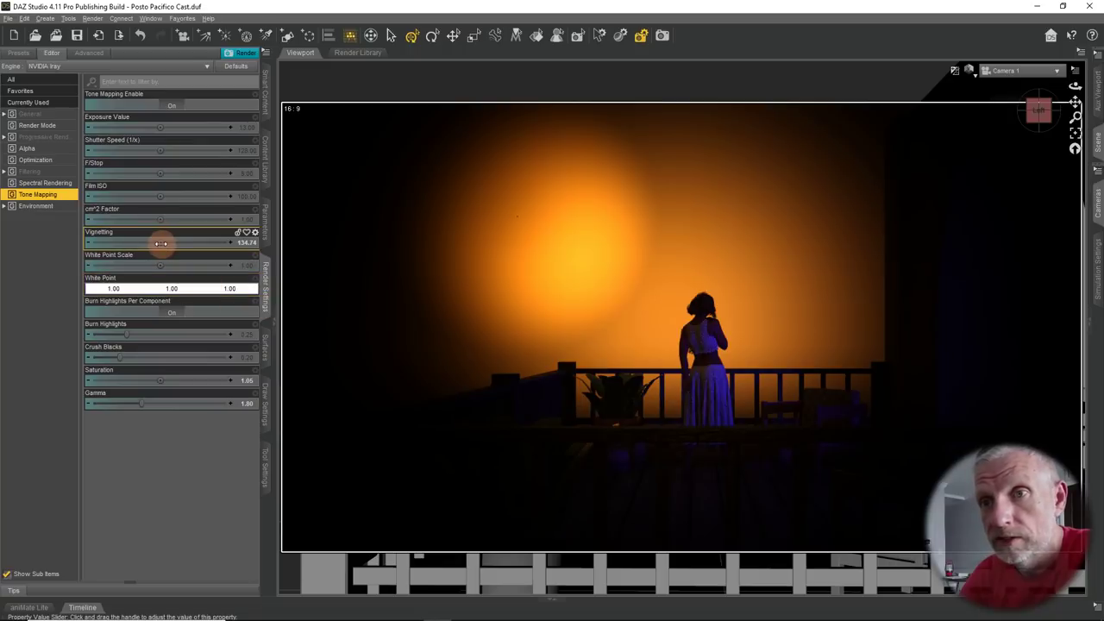
pyautogui.moveTo(160, 244)
pyautogui.mouseDown()
pyautogui.moveTo(184, 246)
pyautogui.moveTo(159, 241)
pyautogui.mouseUp()
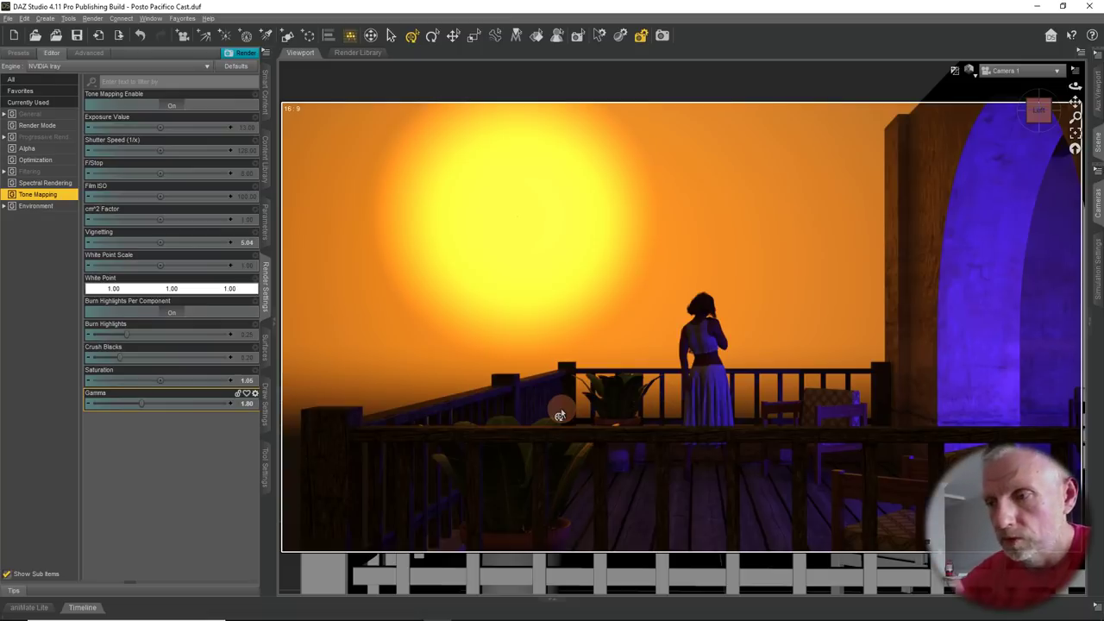
# Hide Render Settings, bring up the camera settings and switch Camera 1's Depth of Field on
pyautogui.click(265, 287)
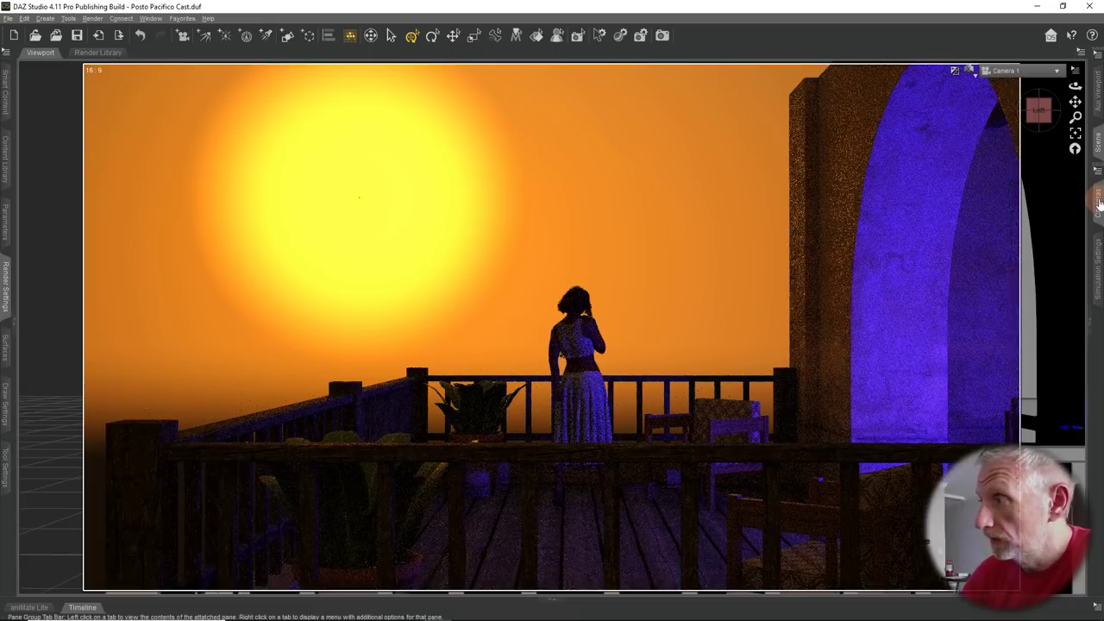
pyautogui.click(1098, 202)
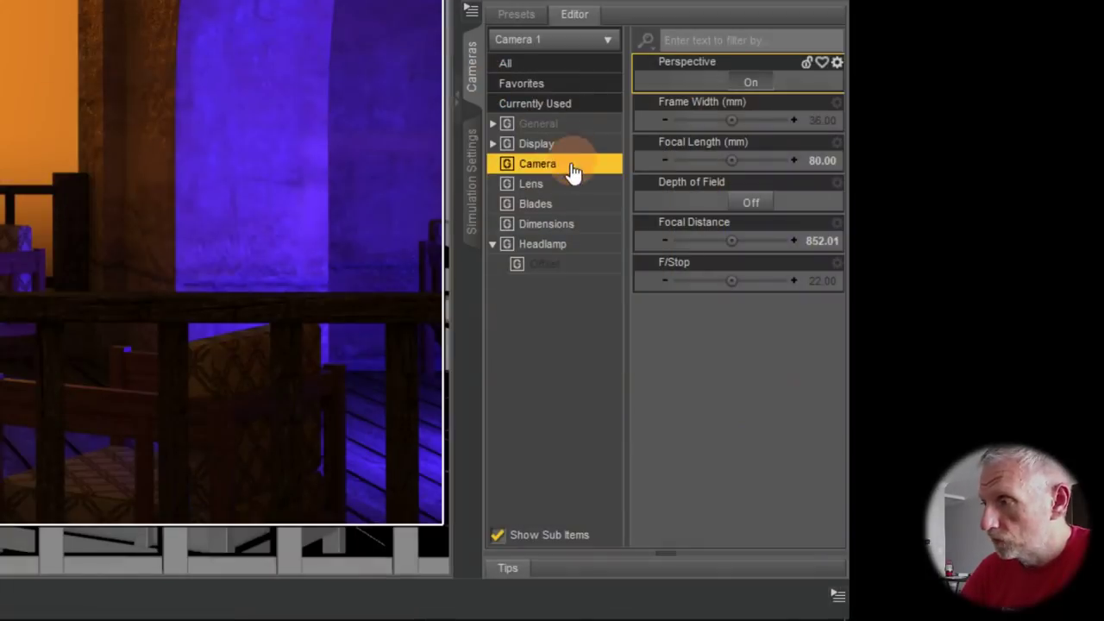
pyautogui.click(1047, 382)
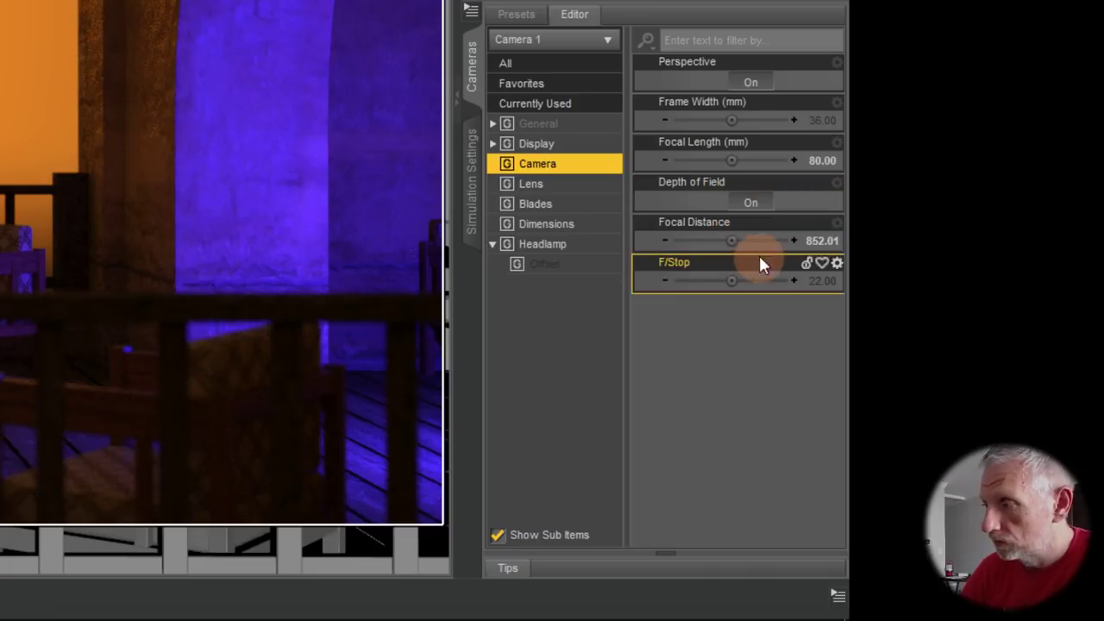
pyautogui.click(730, 248)
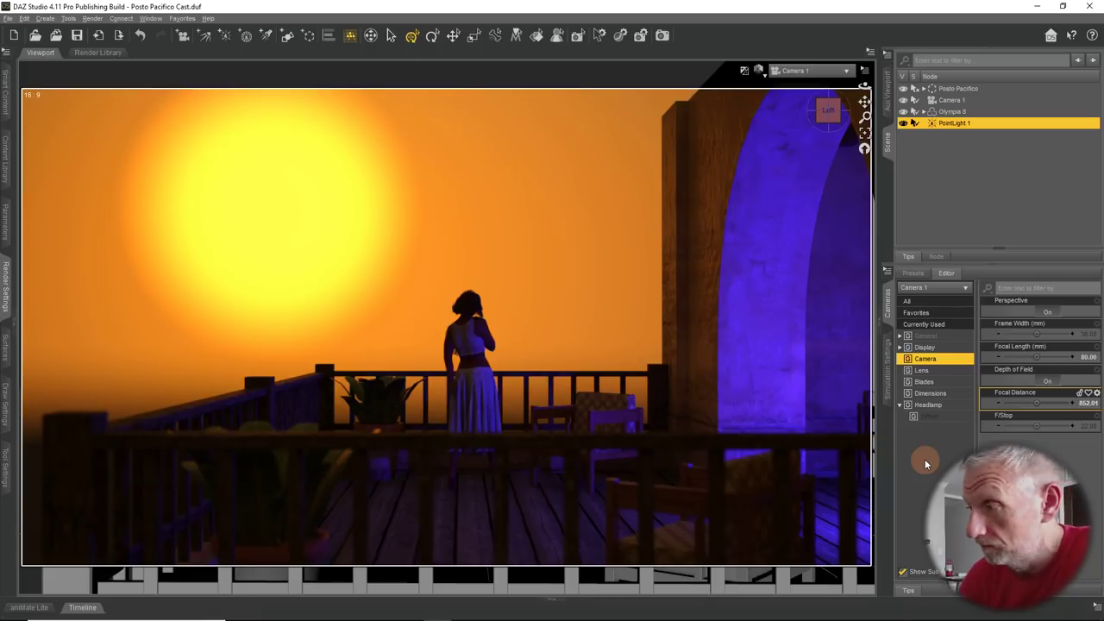
# Switch the viewport to Texture Shaded and Top View
pyautogui.click(760, 74)
pyautogui.click(751, 175)
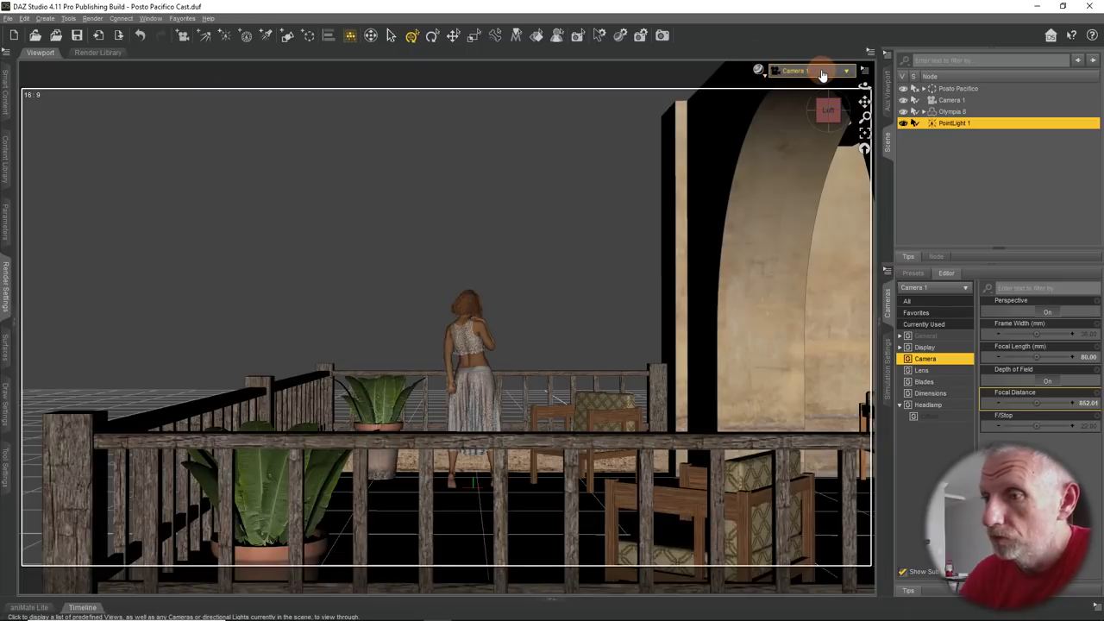
pyautogui.click(822, 75)
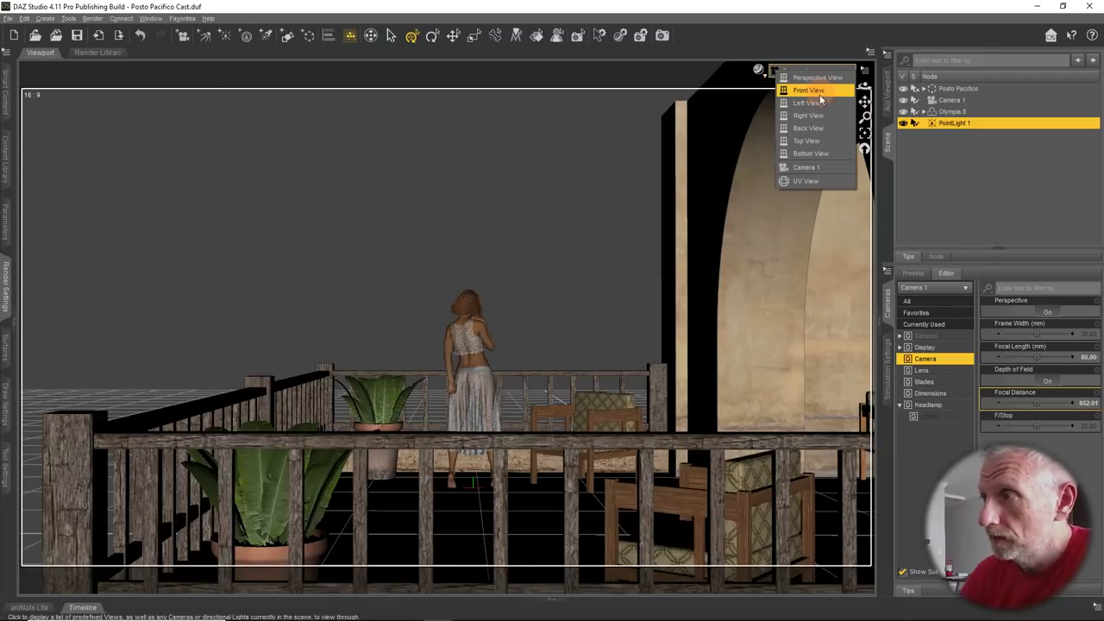
pyautogui.click(807, 141)
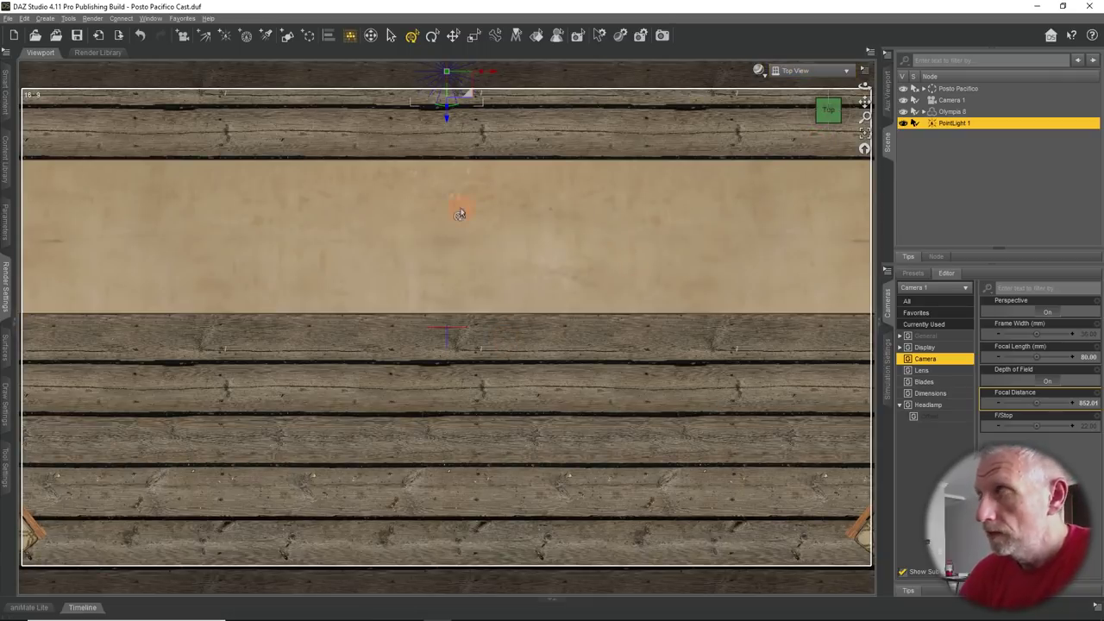
# Frame Olympia 8 and Camera 1, then pull Focal Distance in to 641.30
pyautogui.click(953, 113)
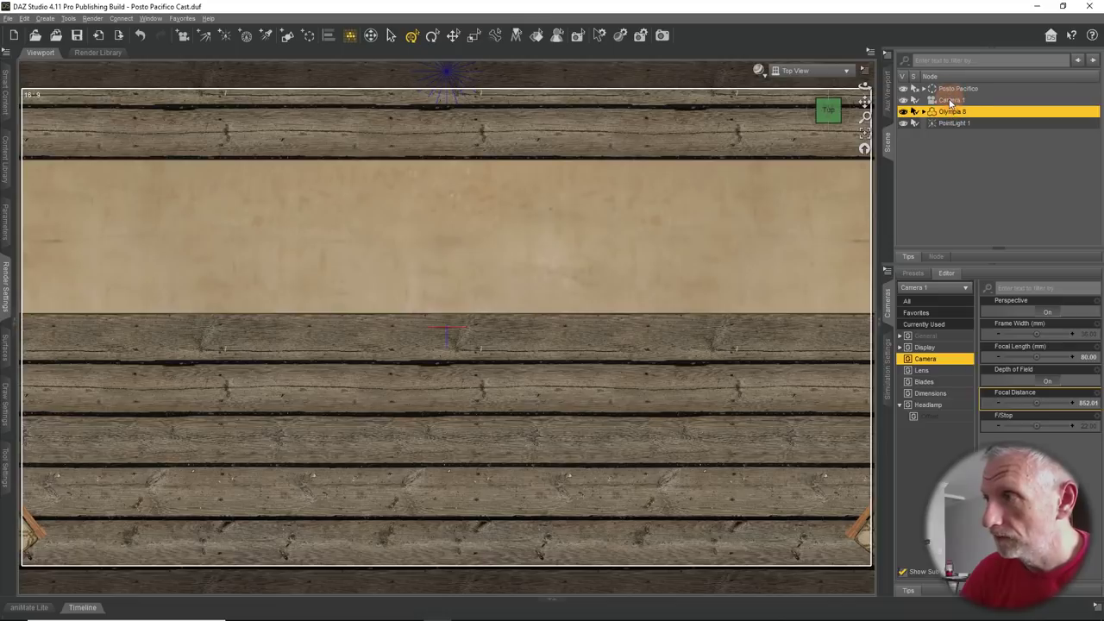
pyautogui.keyDown('ctrl'); pyautogui.click(951, 101); pyautogui.keyUp('ctrl')
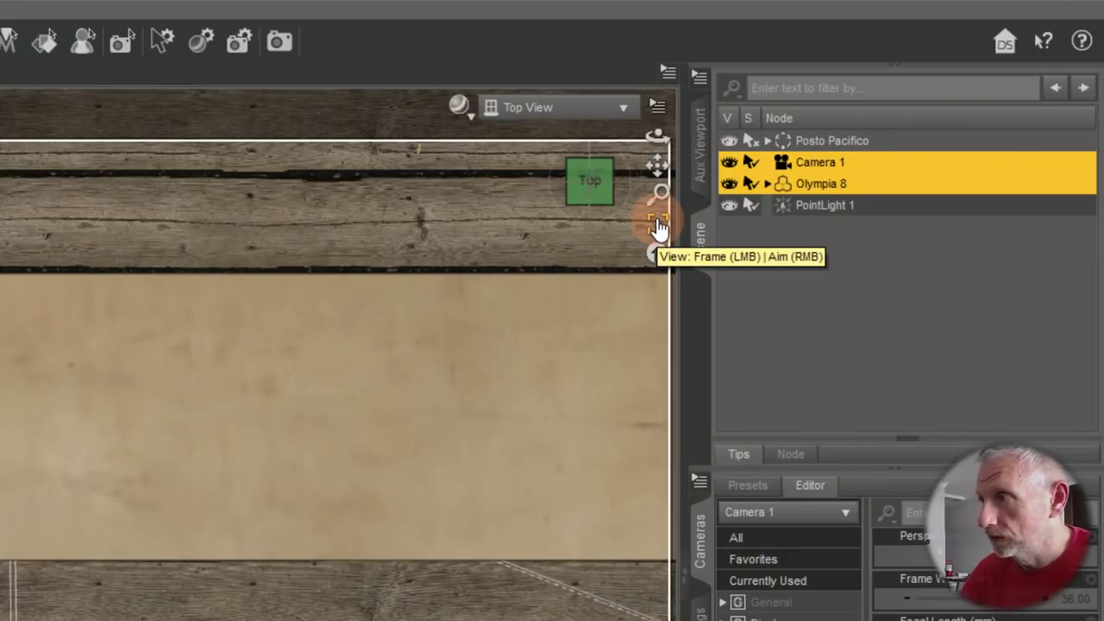
pyautogui.click(658, 226)
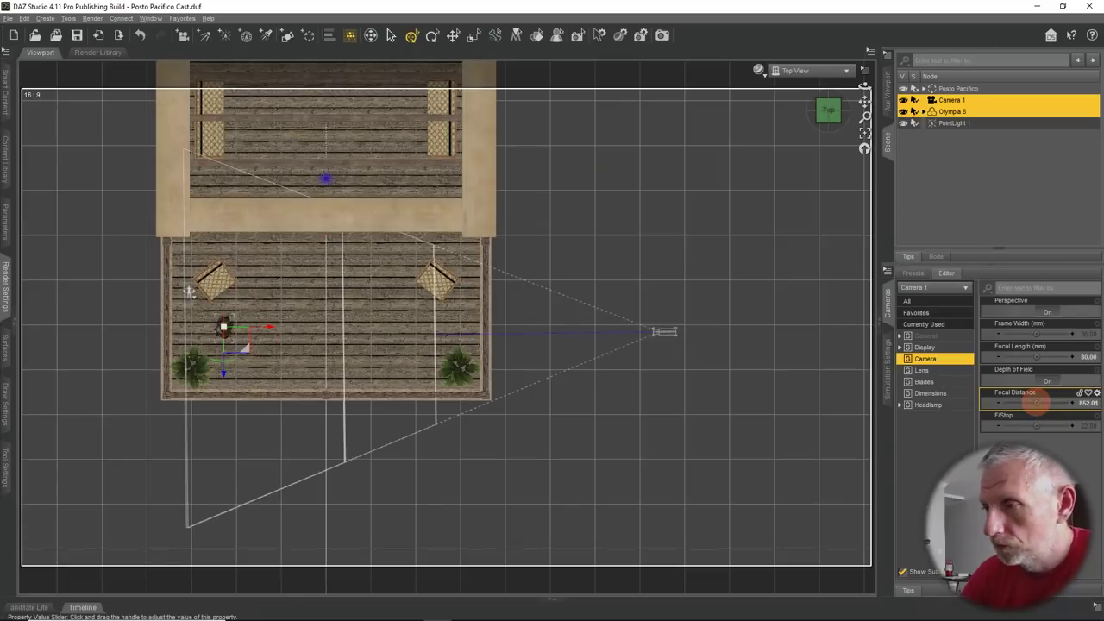
pyautogui.moveTo(1036, 402); pyautogui.dragTo(1061, 402)
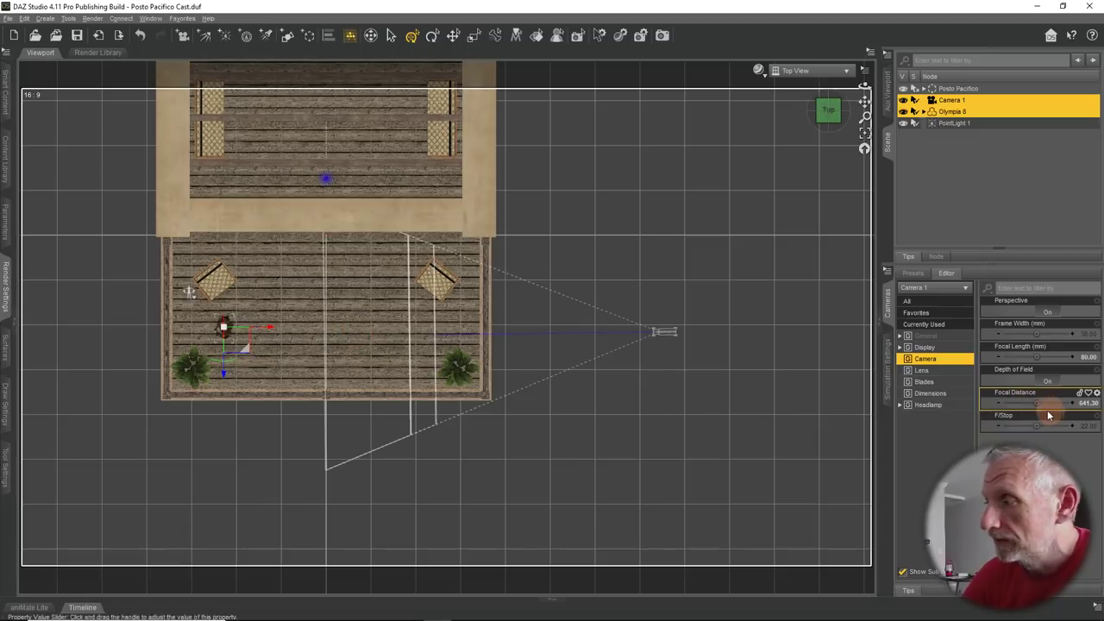
# Set Camera 1's F/Stop to 7.60 and its Focal Distance to 985.42
pyautogui.moveTo(1042, 402); pyautogui.dragTo(1034, 424)
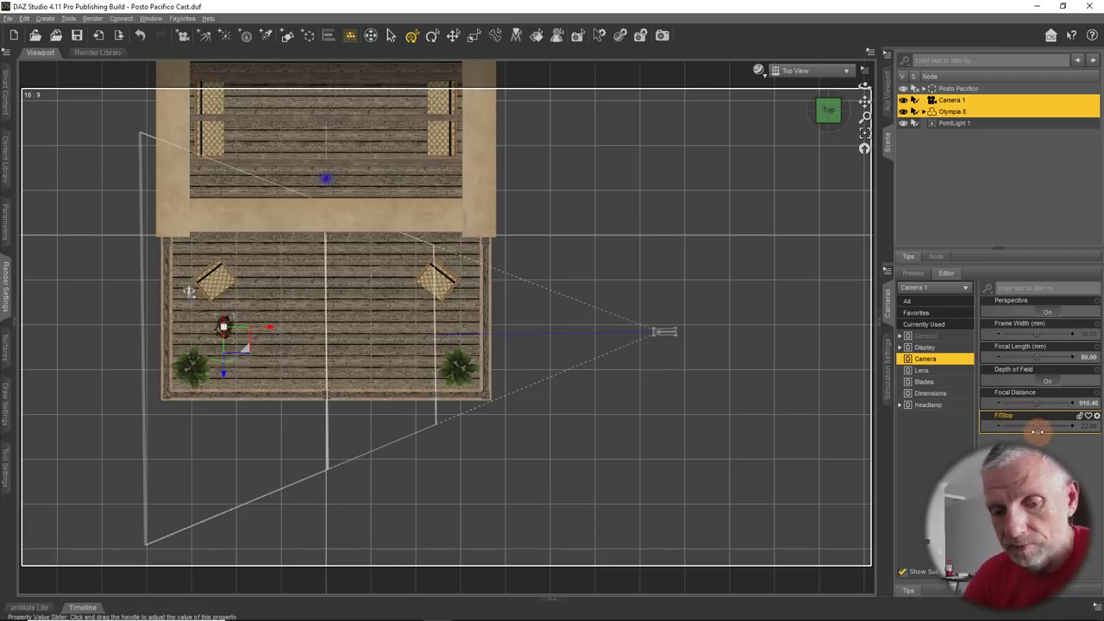
pyautogui.moveTo(1037, 431)
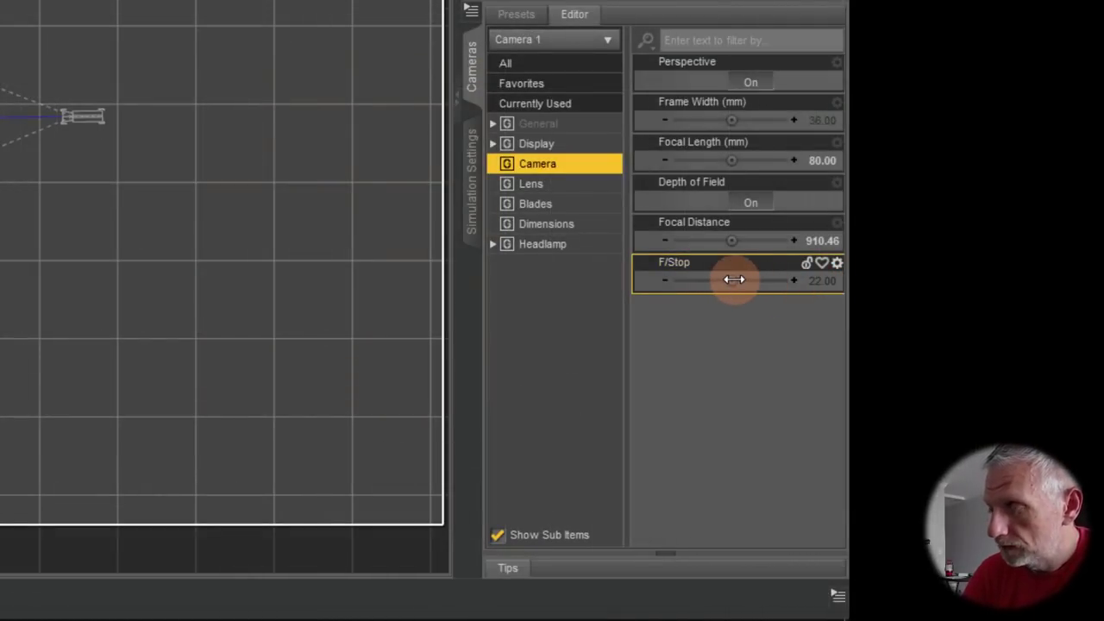
pyautogui.moveTo(733, 279)
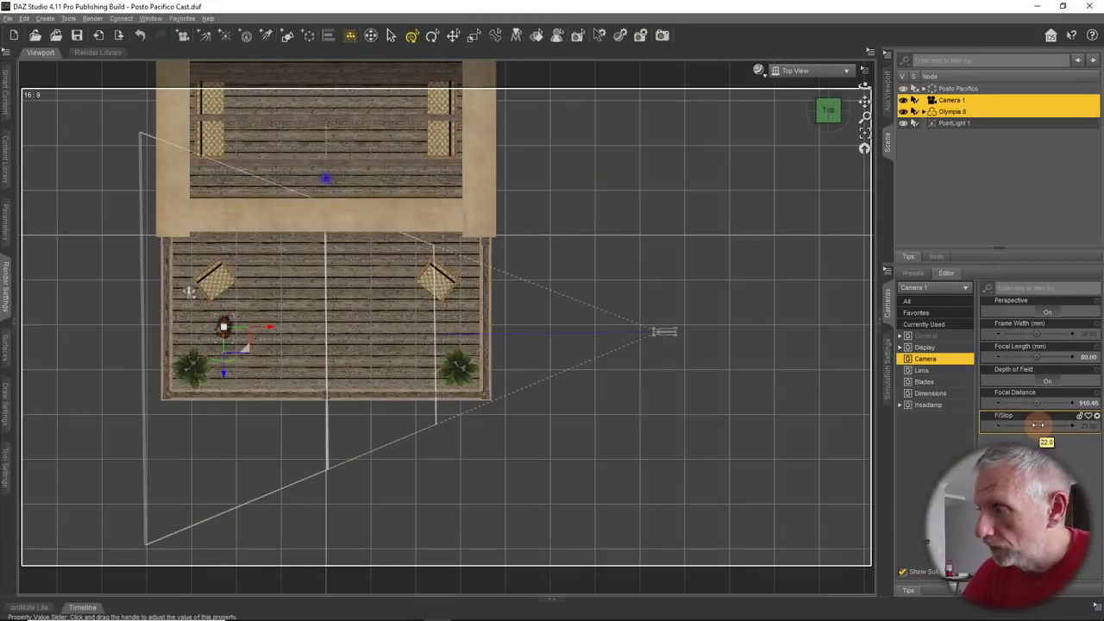
pyautogui.moveTo(733, 279); pyautogui.dragTo(729, 279)
pyautogui.moveTo(1038, 424)
pyautogui.mouseDown()
pyautogui.moveTo(1009, 424)
pyautogui.moveTo(1037, 423)
pyautogui.mouseUp()
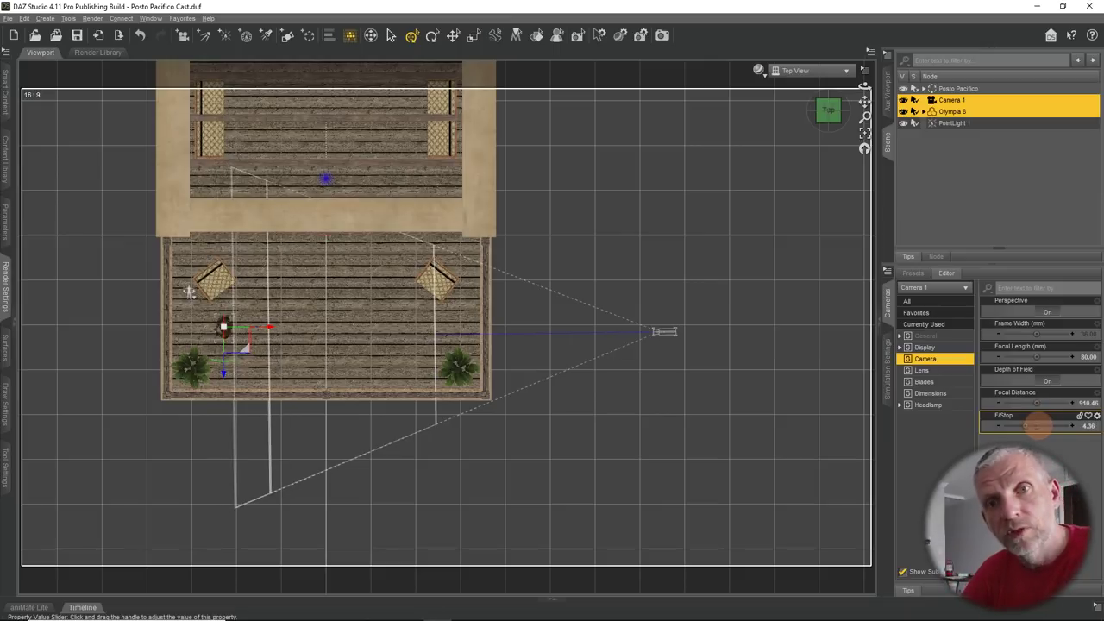
pyautogui.moveTo(1037, 424); pyautogui.dragTo(1039, 425)
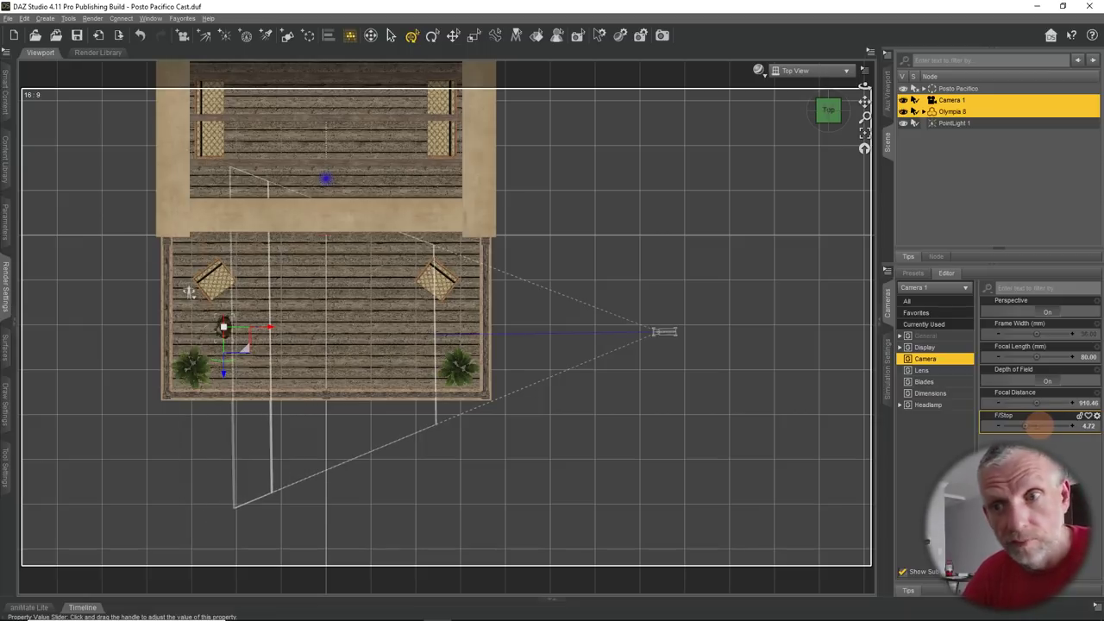
pyautogui.moveTo(1039, 424); pyautogui.dragTo(1040, 424)
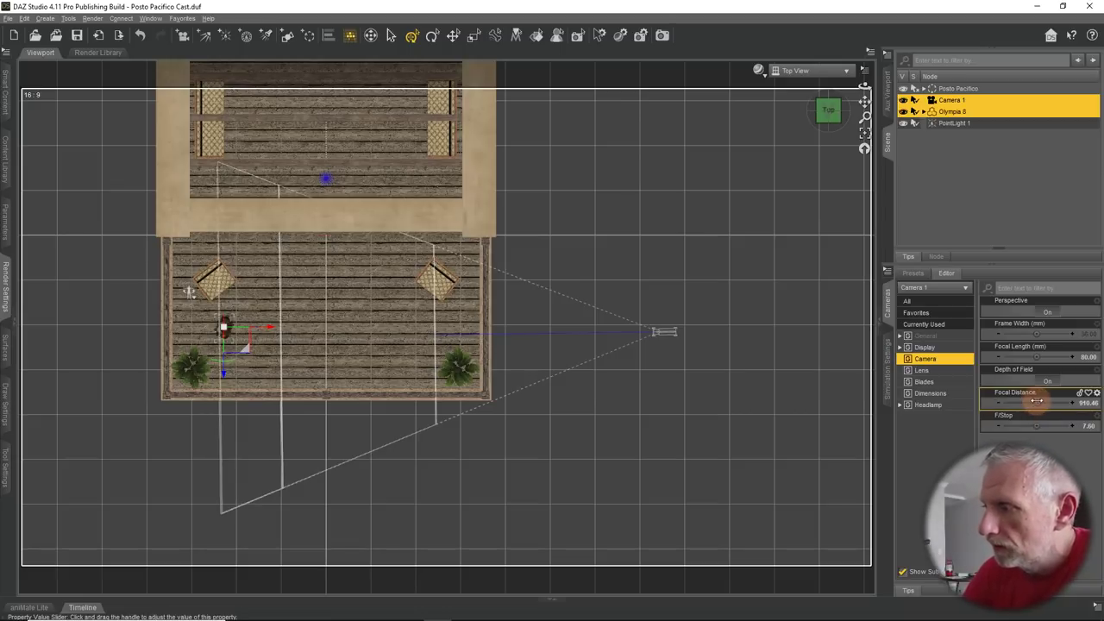
pyautogui.moveTo(1036, 401); pyautogui.dragTo(1045, 403)
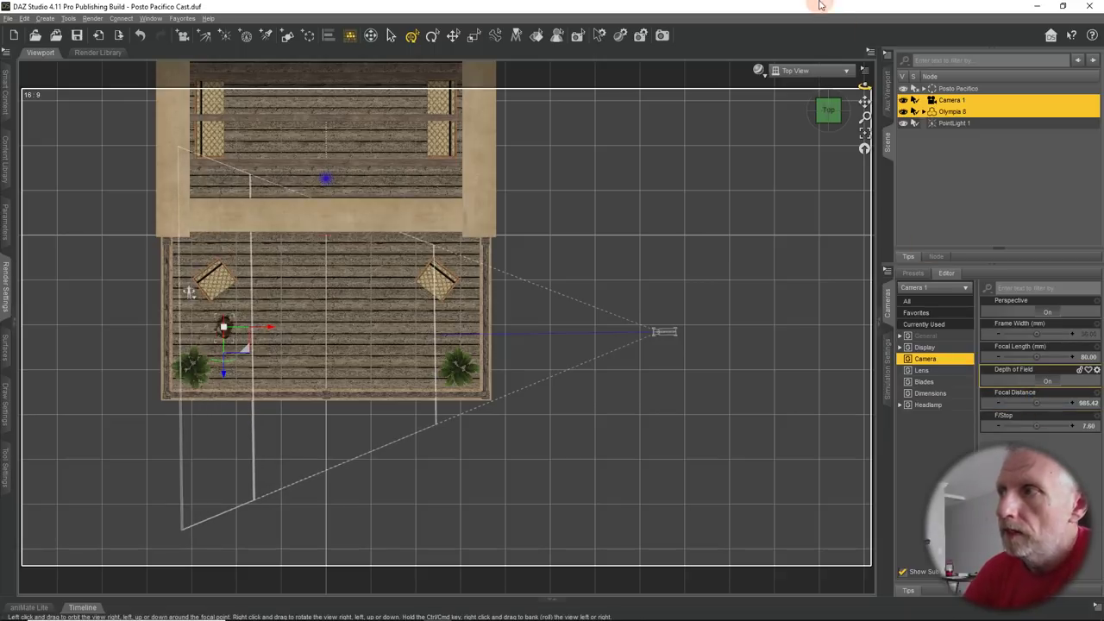
# Switch the viewport to Camera 1 with the NVIDIA Iray draw style
pyautogui.click(826, 75)
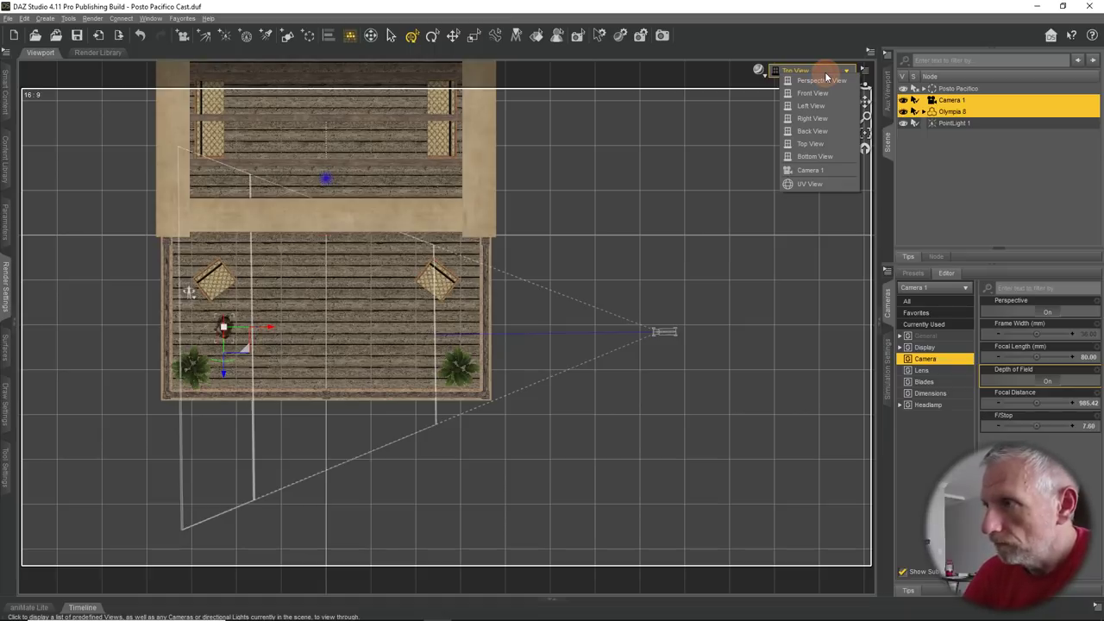
pyautogui.click(822, 169)
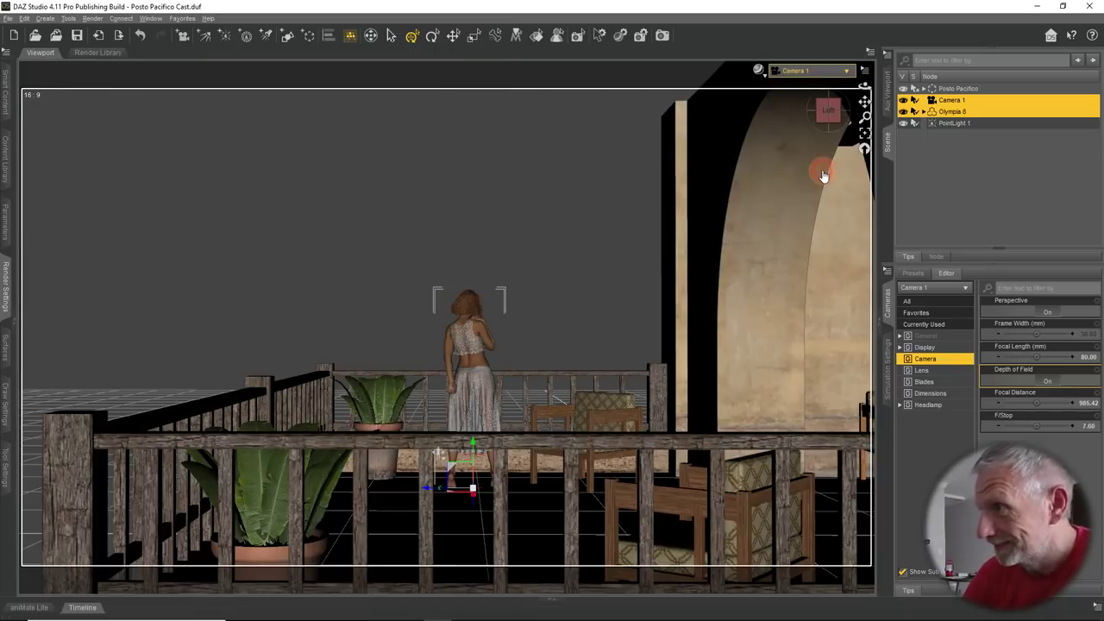
pyautogui.click(761, 78)
pyautogui.click(766, 211)
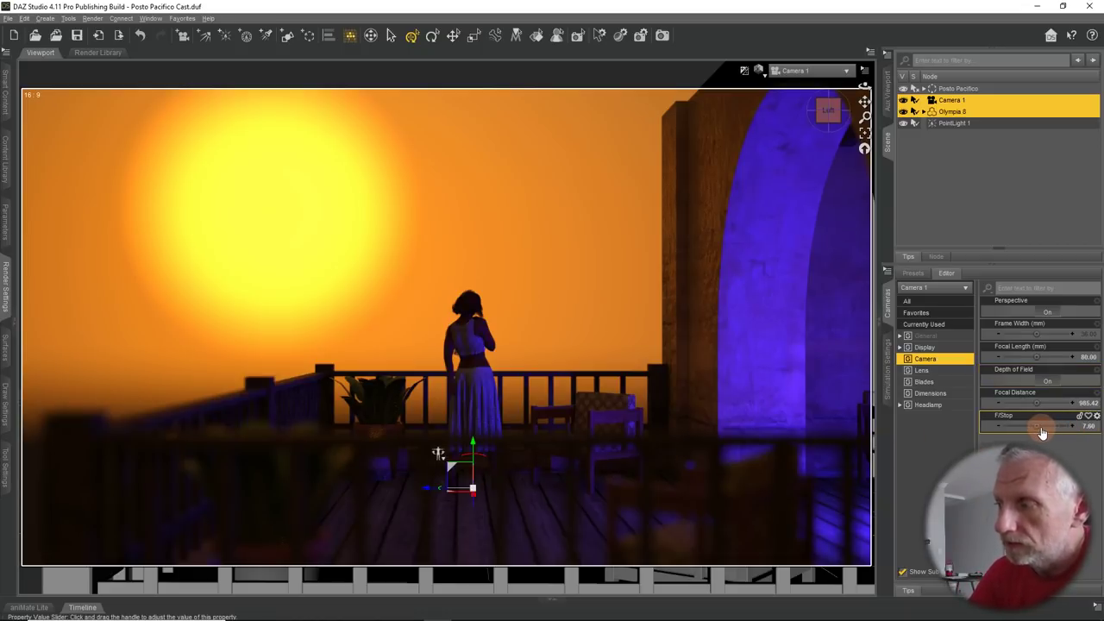
# Try Camera 1 F/Stop values of 16 and 32, then settle on 22
pyautogui.click(1087, 426)
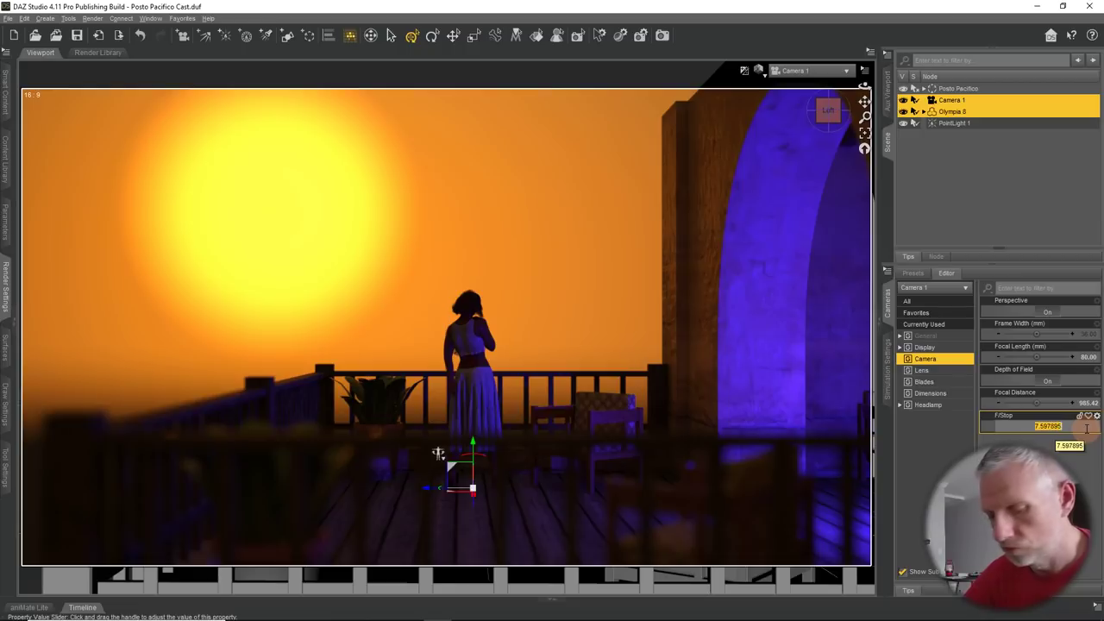
pyautogui.write('16')
pyautogui.press('Return')
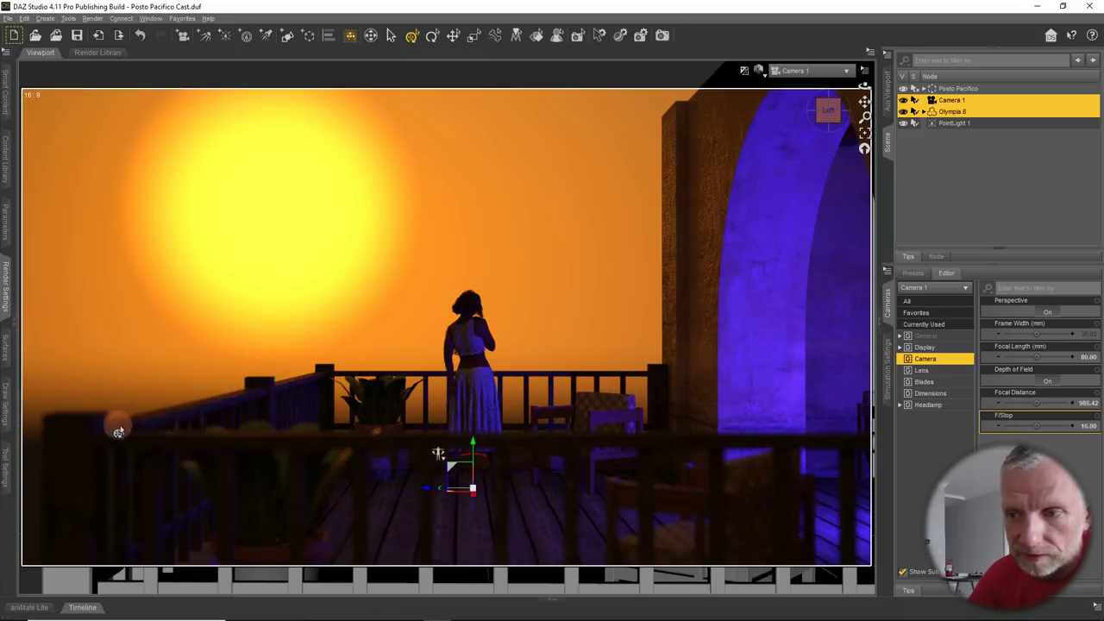
pyautogui.click(1083, 430)
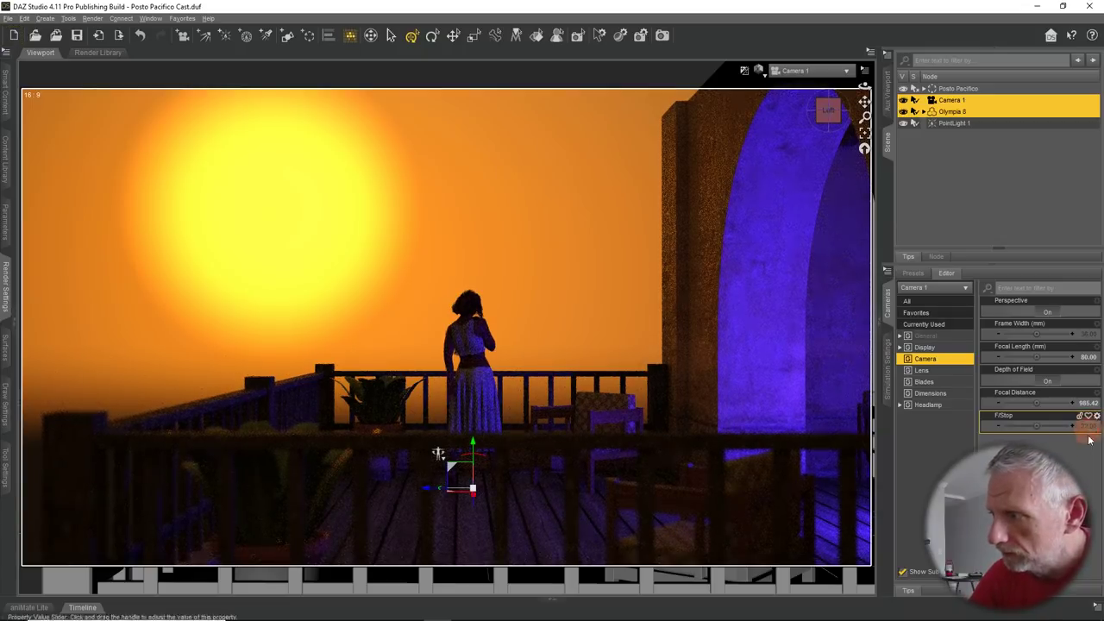
pyautogui.click(1082, 436)
pyautogui.write('3')
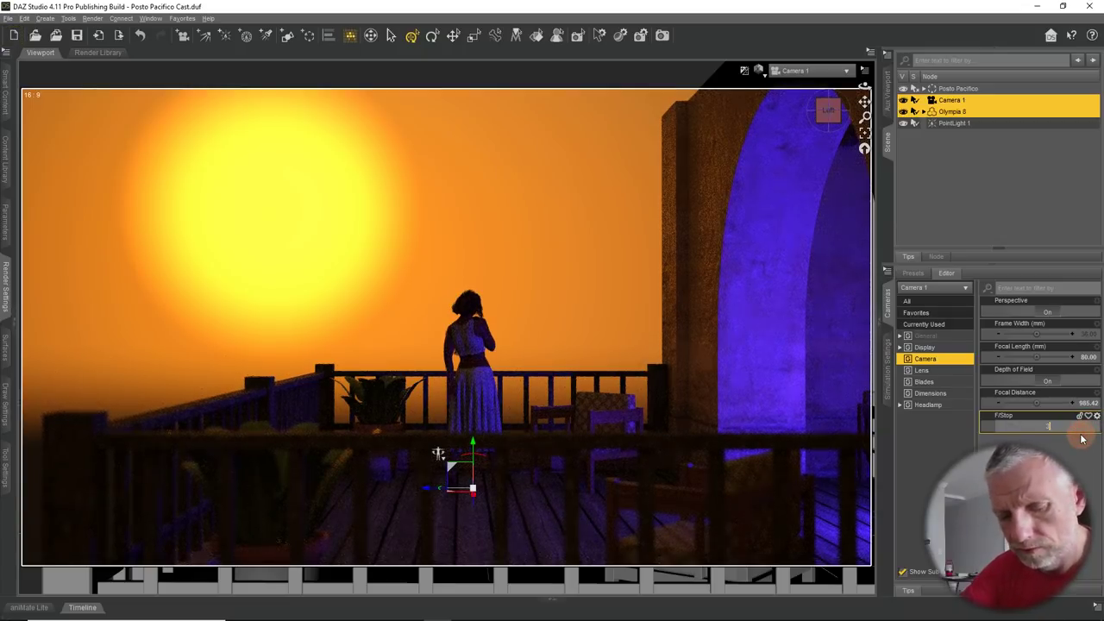
pyautogui.write('2')
pyautogui.press('Return')
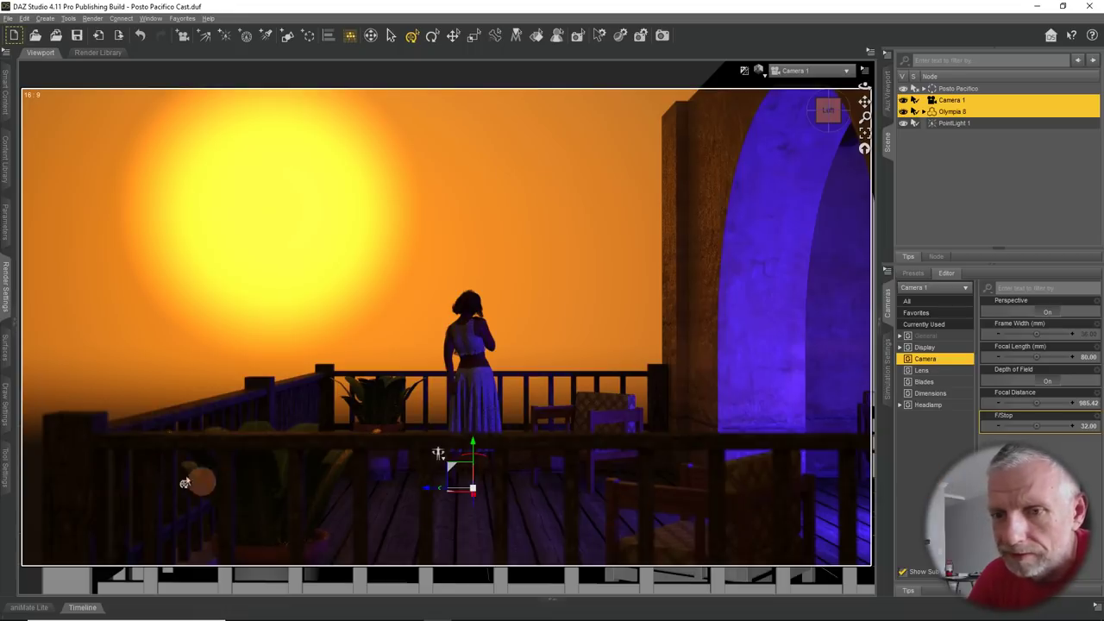
pyautogui.click(1085, 426)
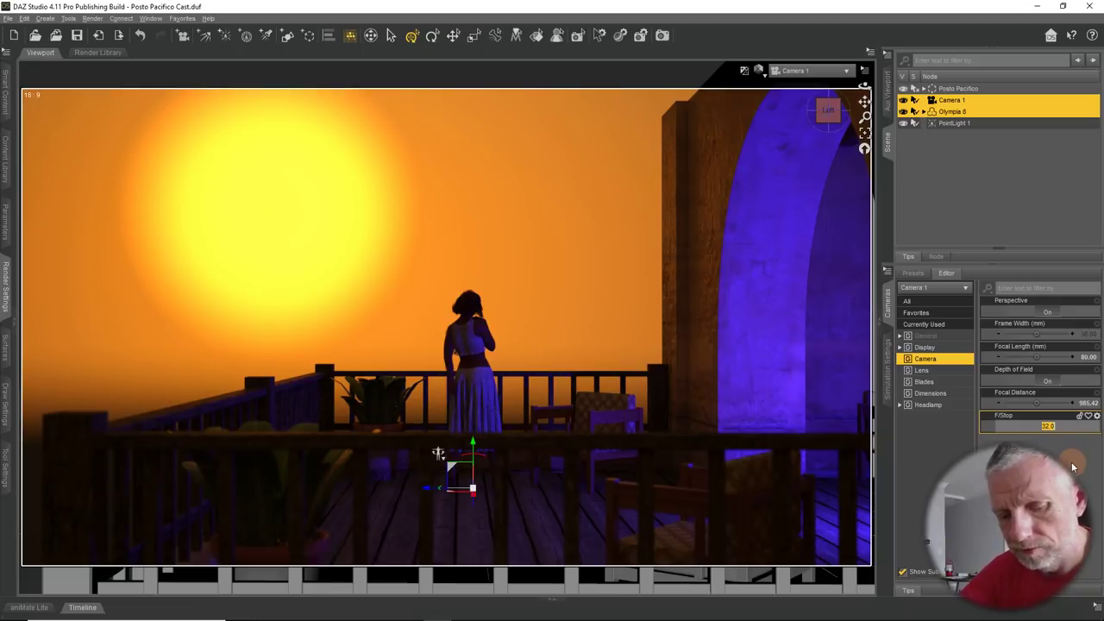
pyautogui.press('Return')
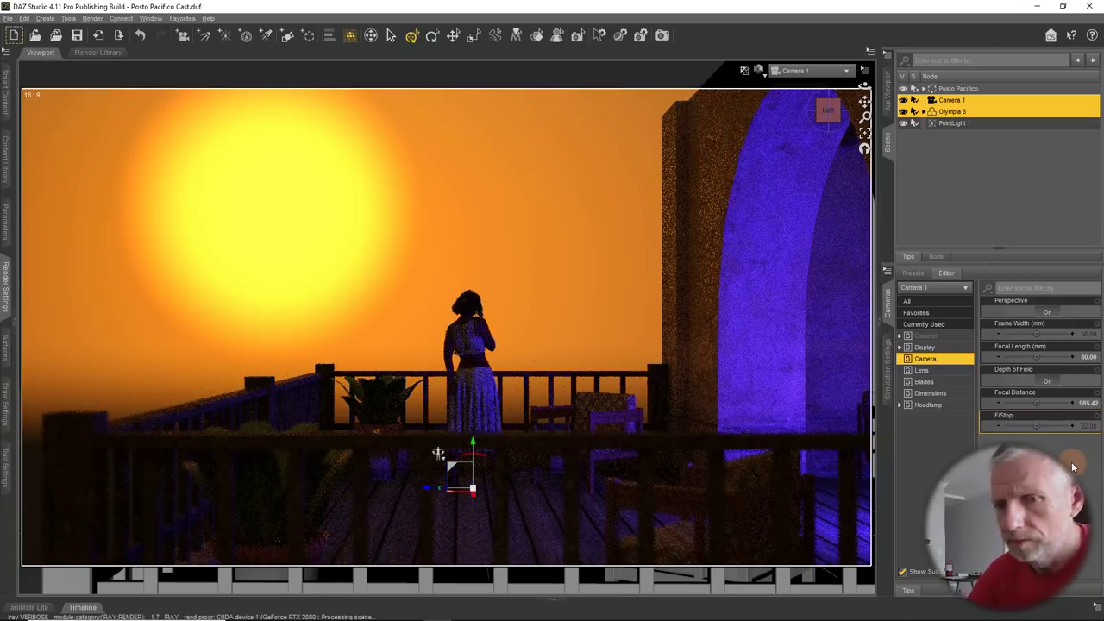
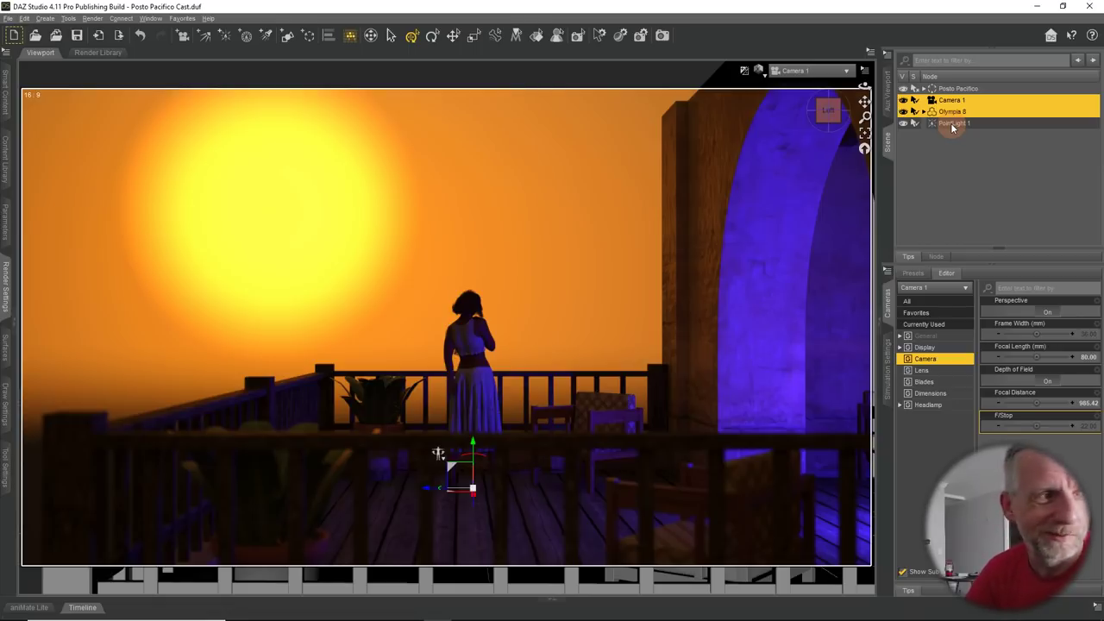
# Rename PointLight 1 in the Scene pane to 'Indoor Light'
pyautogui.click(952, 124)
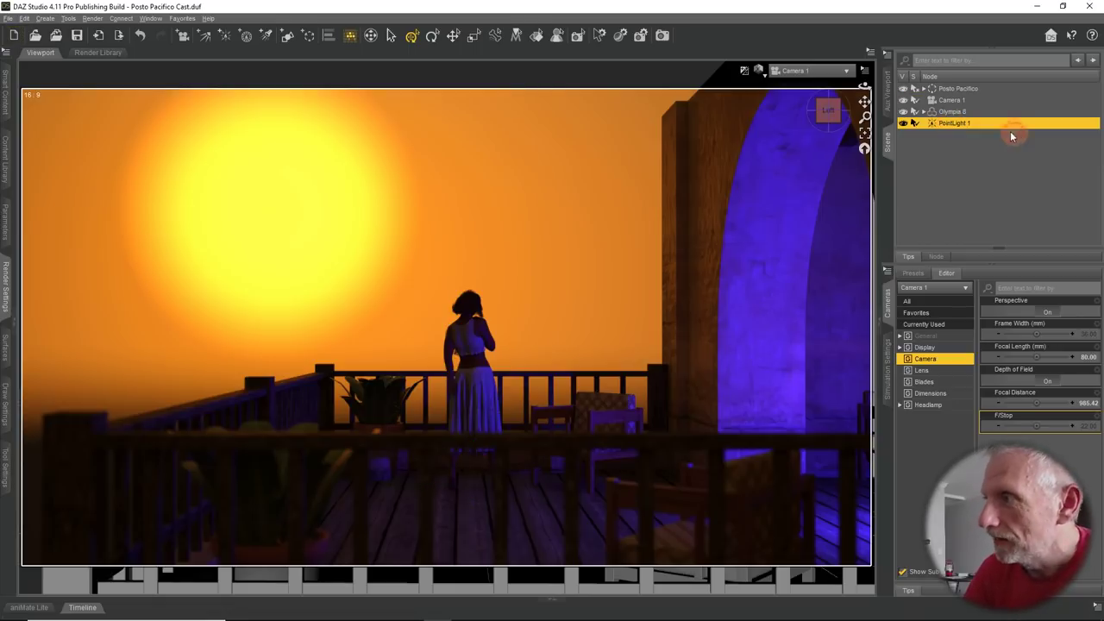
pyautogui.doubleClick(957, 125)
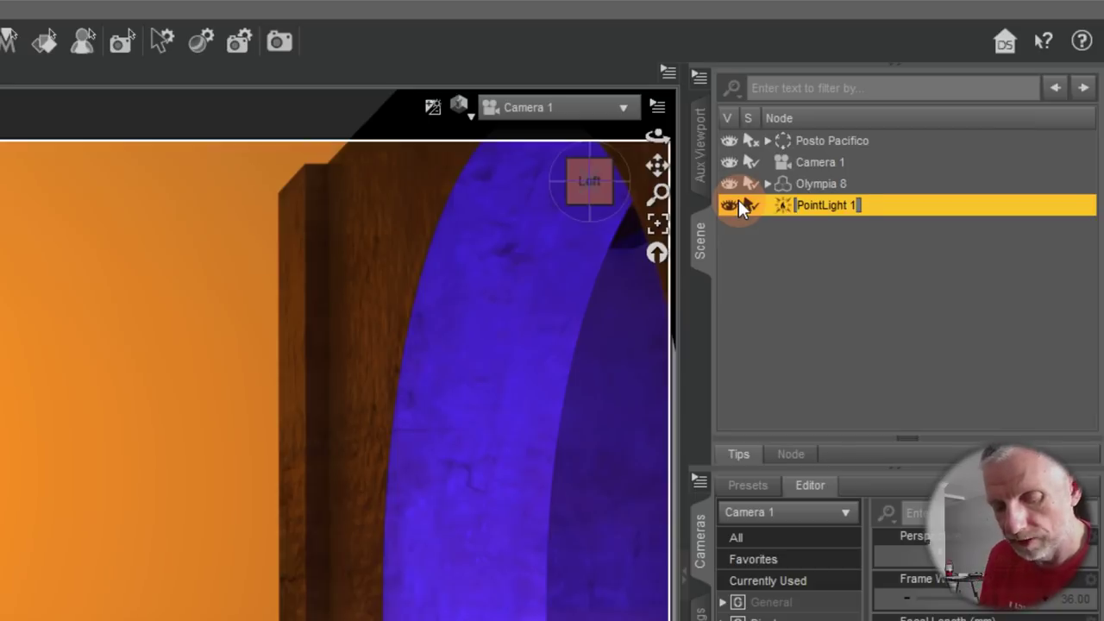
pyautogui.write('Indoor Light')
pyautogui.press('Return')
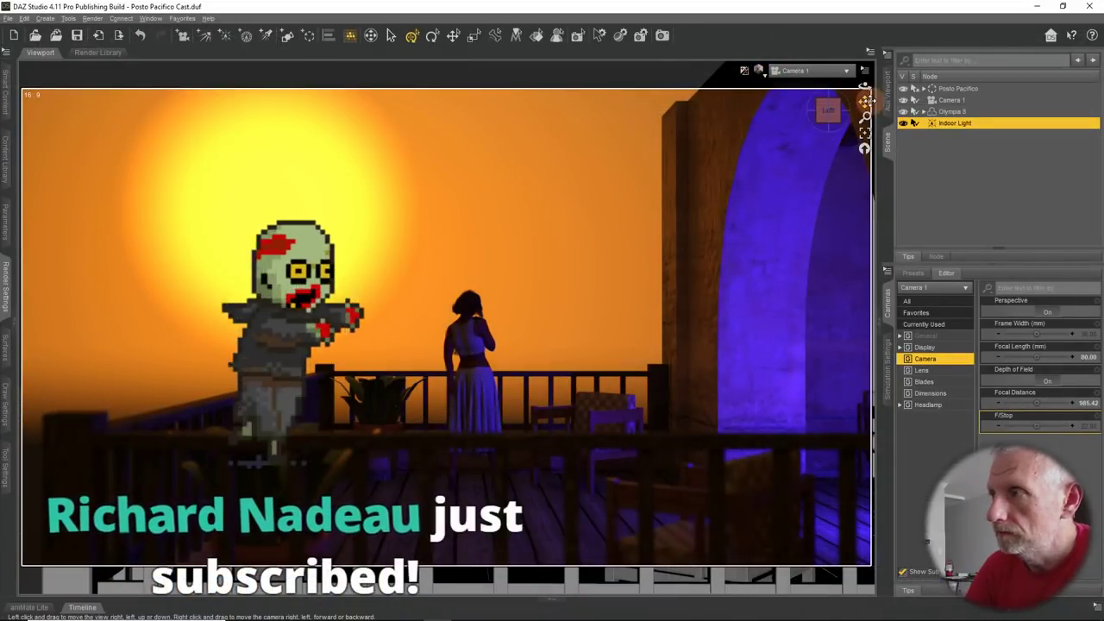
# Switch the viewport to Texture Shaded in Perspective View and orbit to look down on the balcony
pyautogui.click(759, 178)
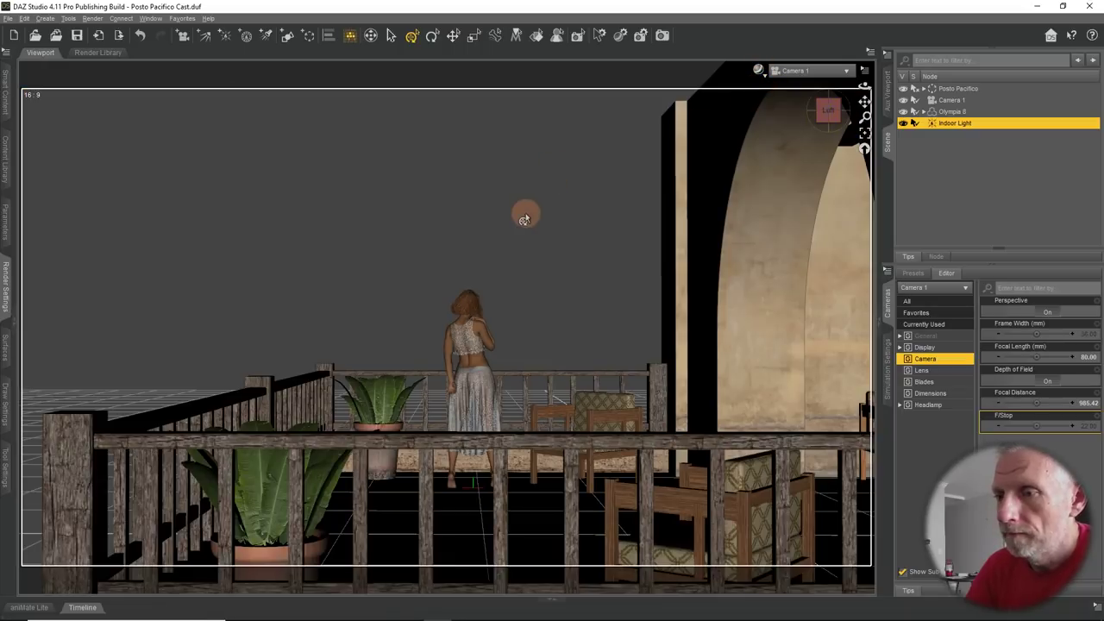
pyautogui.click(810, 70)
pyautogui.click(819, 79)
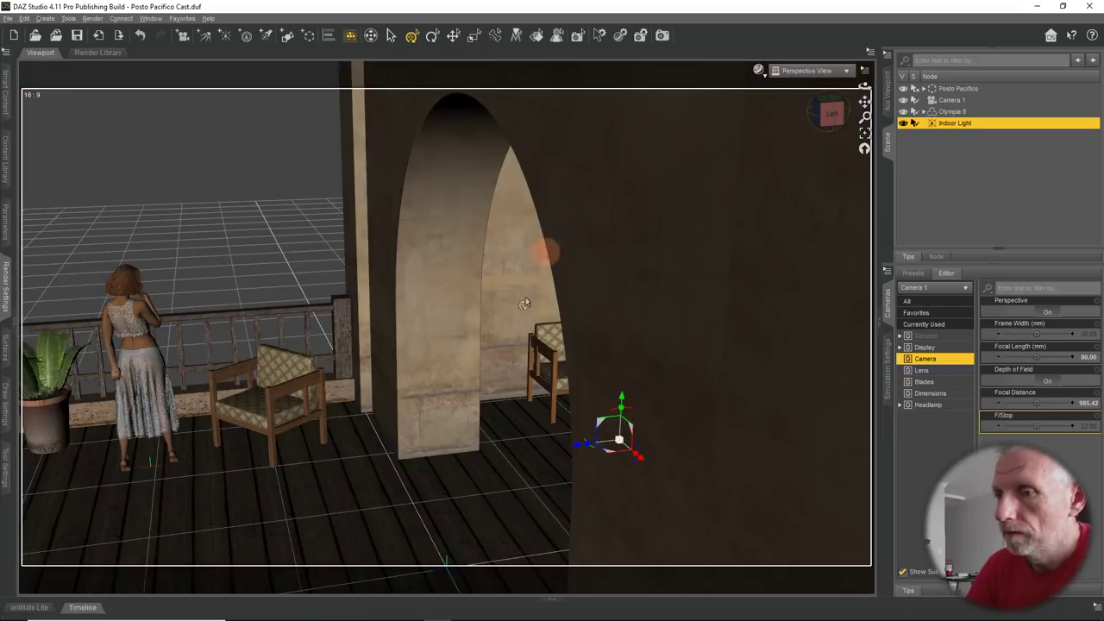
pyautogui.moveTo(419, 430); pyautogui.dragTo(421, 402)
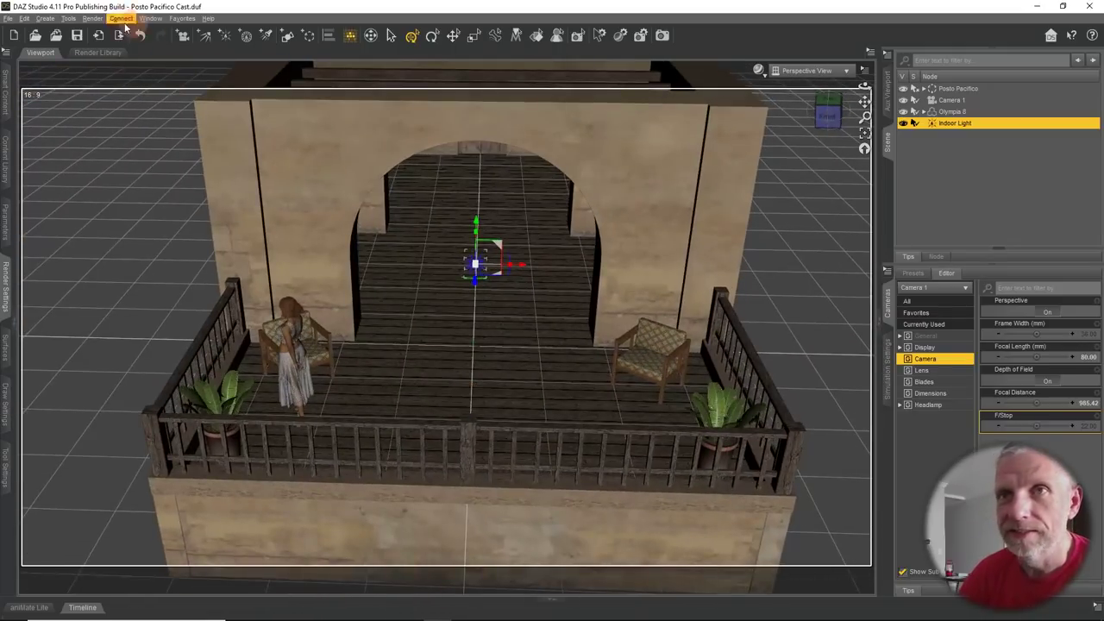
pyautogui.click(45, 18)
# Create PointLight 2 with default settings and drag it to the right-hand railing beside the chair
pyautogui.click(95, 76)
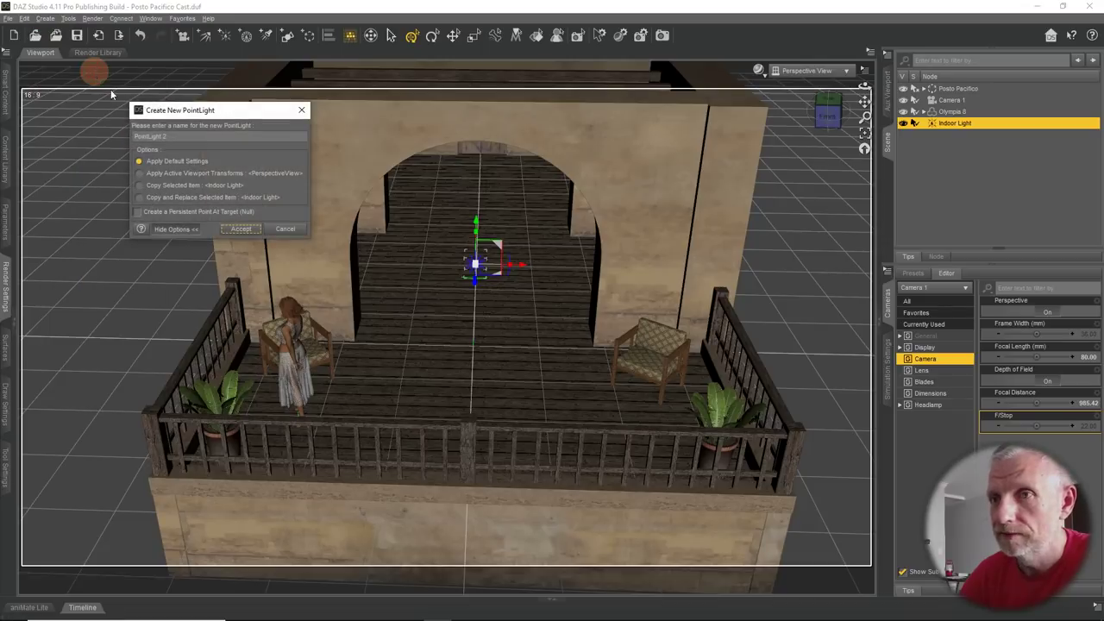
pyautogui.click(243, 230)
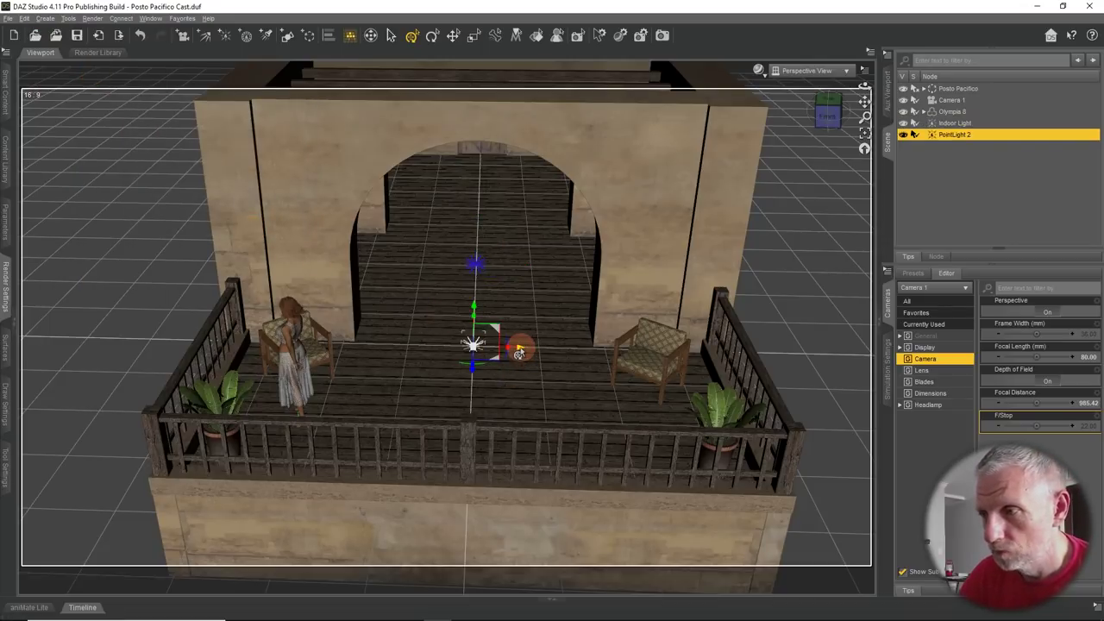
pyautogui.moveTo(518, 352); pyautogui.dragTo(641, 394)
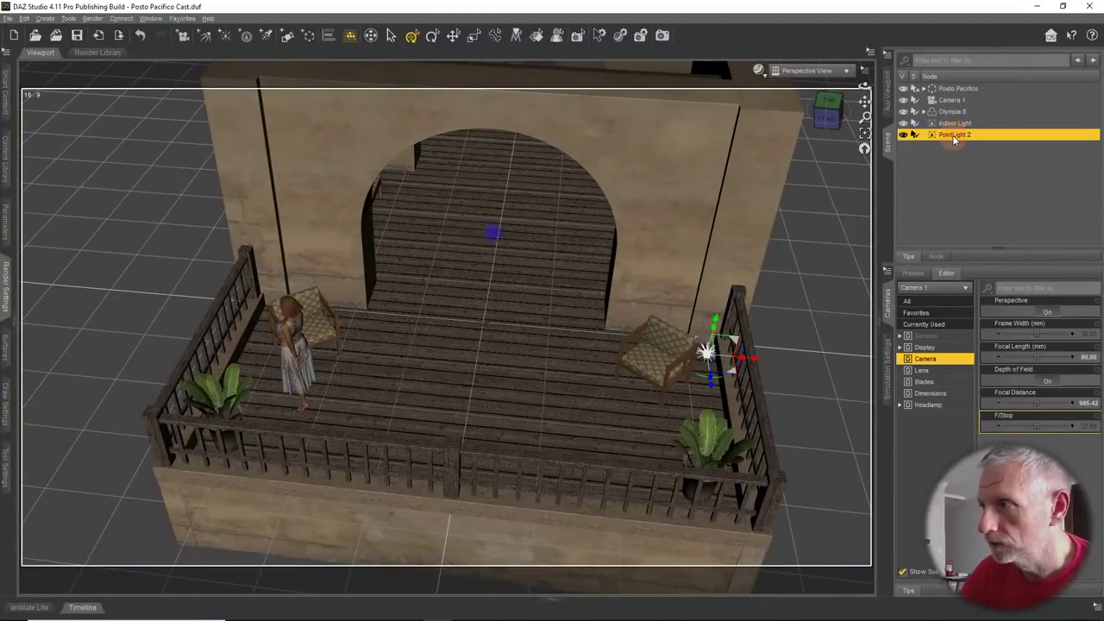
pyautogui.moveTo(395, 208); pyautogui.dragTo(306, 222)
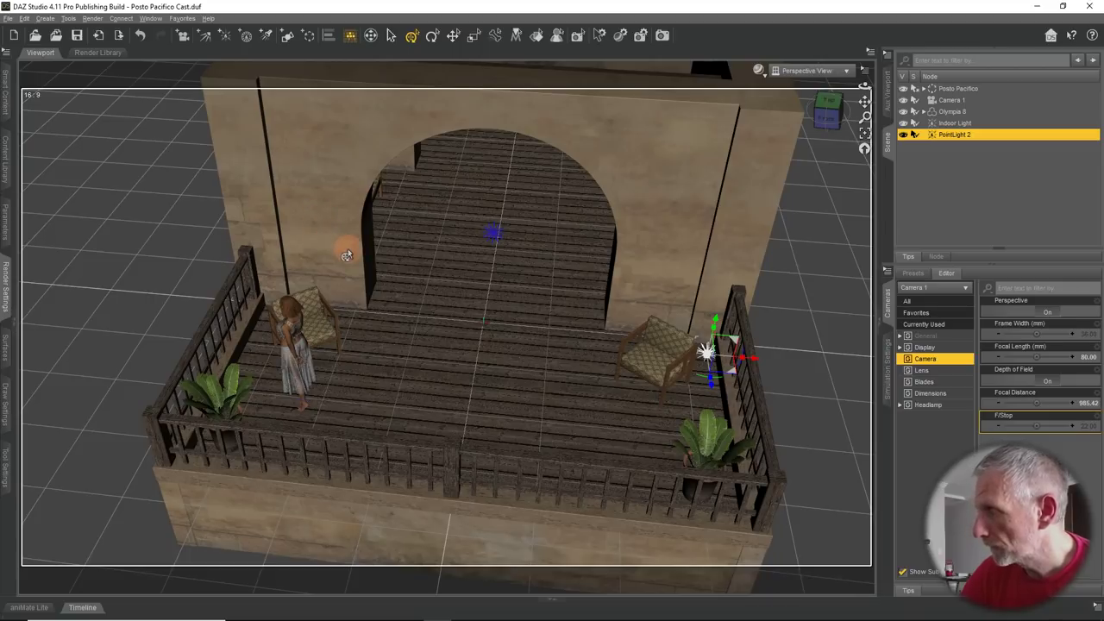
pyautogui.moveTo(346, 255); pyautogui.dragTo(345, 261)
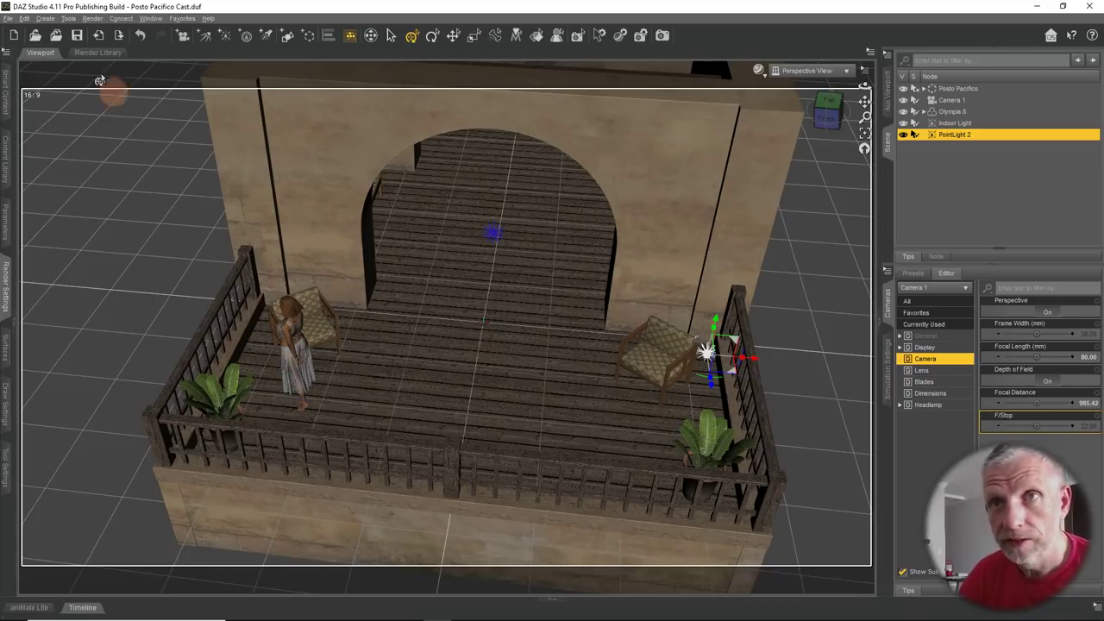
pyautogui.click(45, 18)
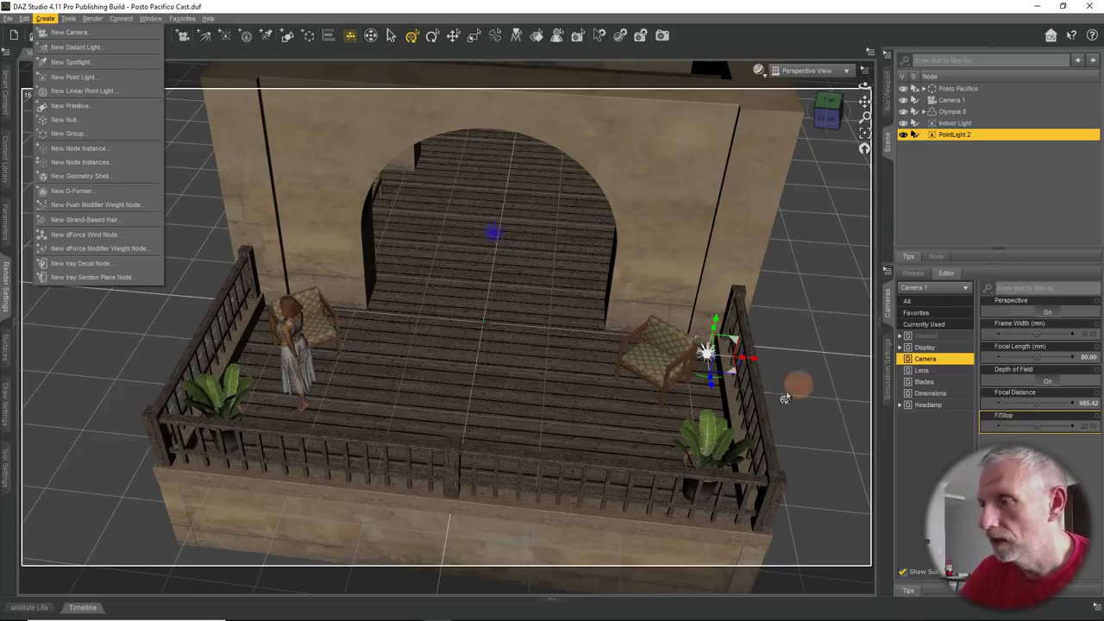
pyautogui.moveTo(28, 21)
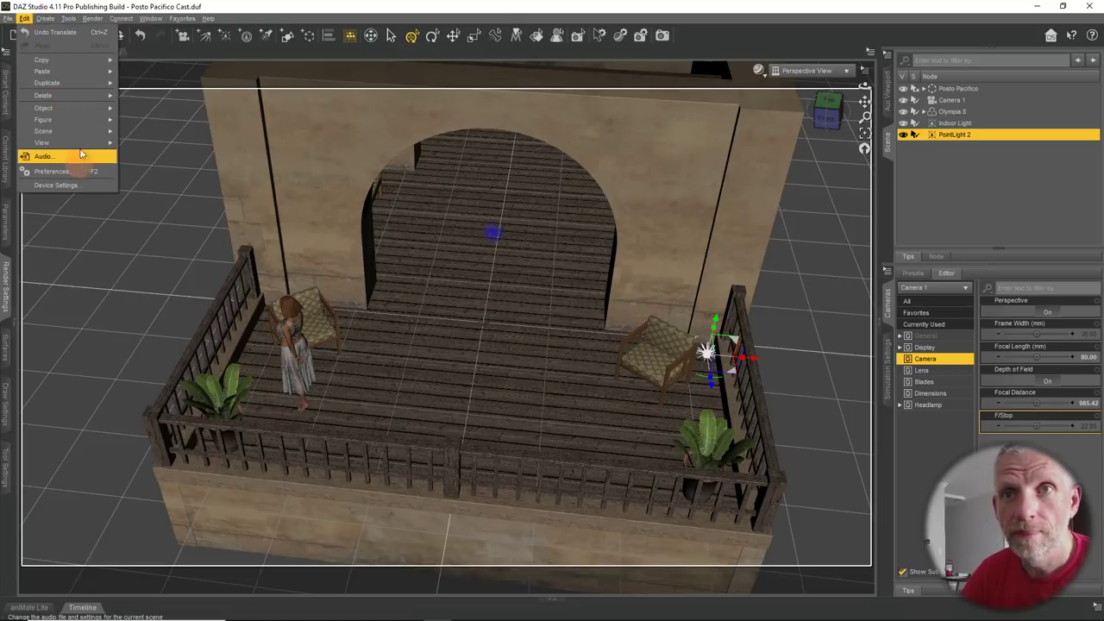
# Duplicate PointLight 2 and drag the copy, PointLight 2 (2), down to the railing base
pyautogui.moveTo(86, 83)
pyautogui.click(141, 90)
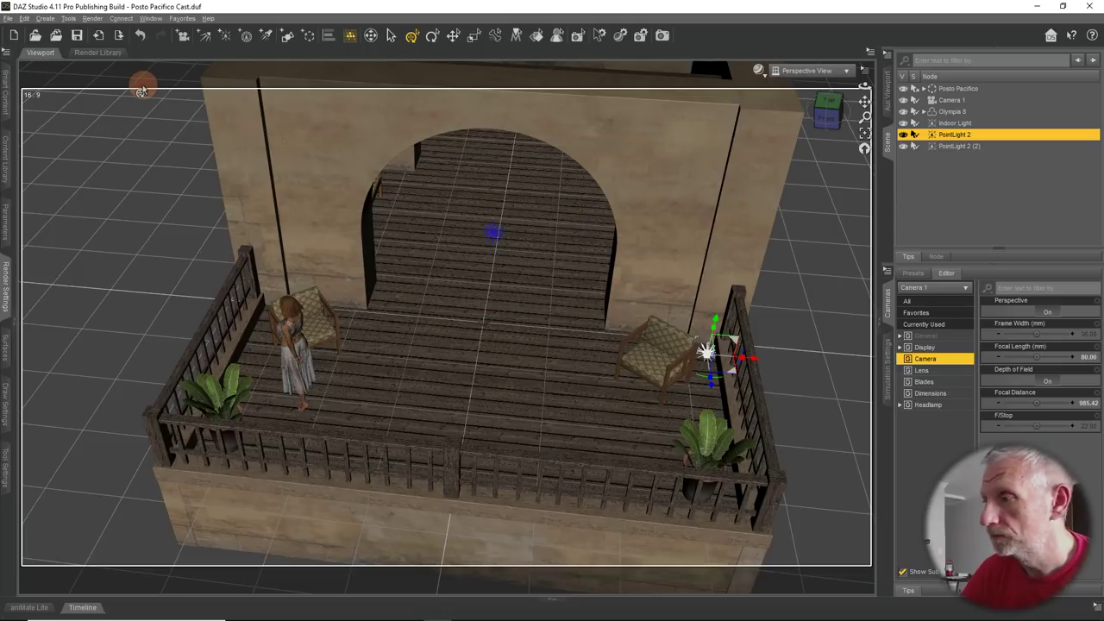
pyautogui.click(961, 147)
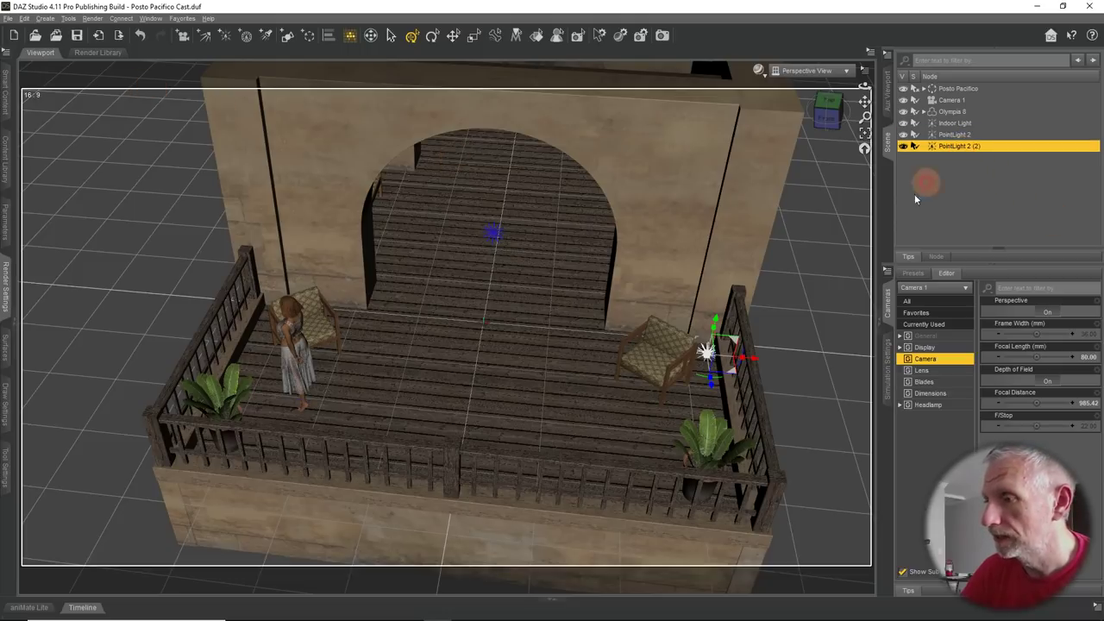
pyautogui.moveTo(709, 392); pyautogui.dragTo(733, 442)
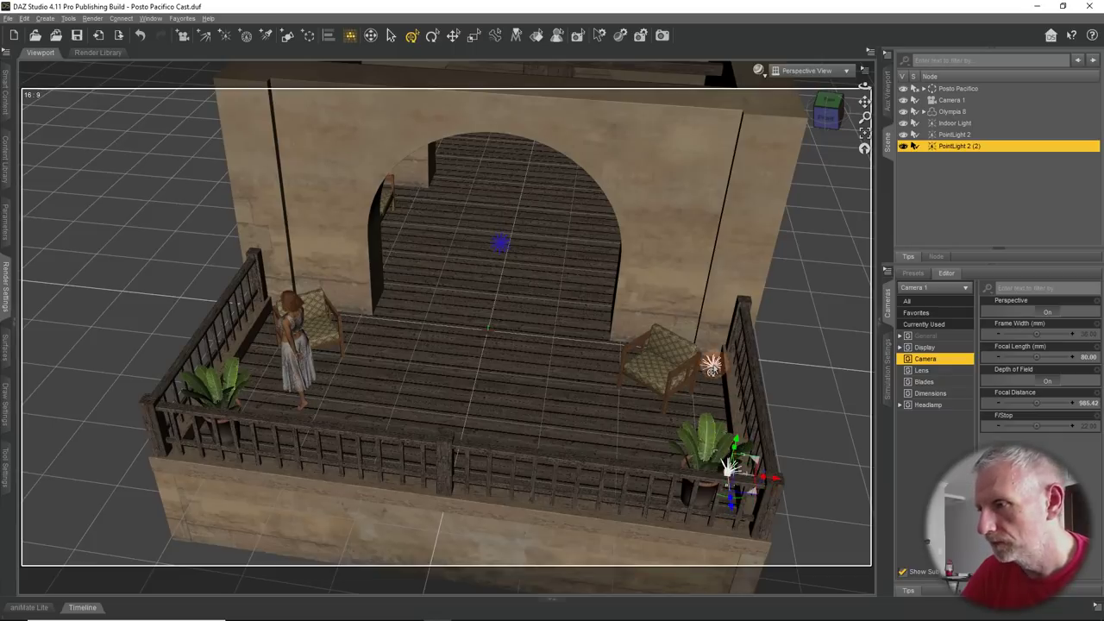
# From a higher view, nudge PointLight 2 (2) out from beside the plant
pyautogui.click(712, 363)
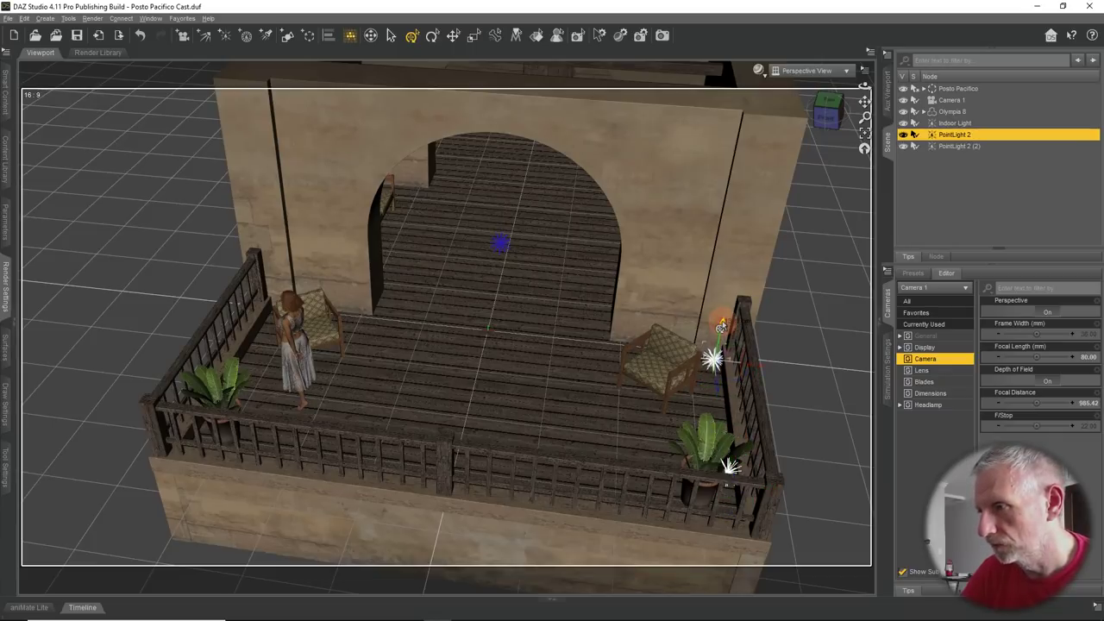
pyautogui.keyDown('alt'); pyautogui.moveTo(730, 465); pyautogui.dragTo(687, 363); pyautogui.keyUp('alt')
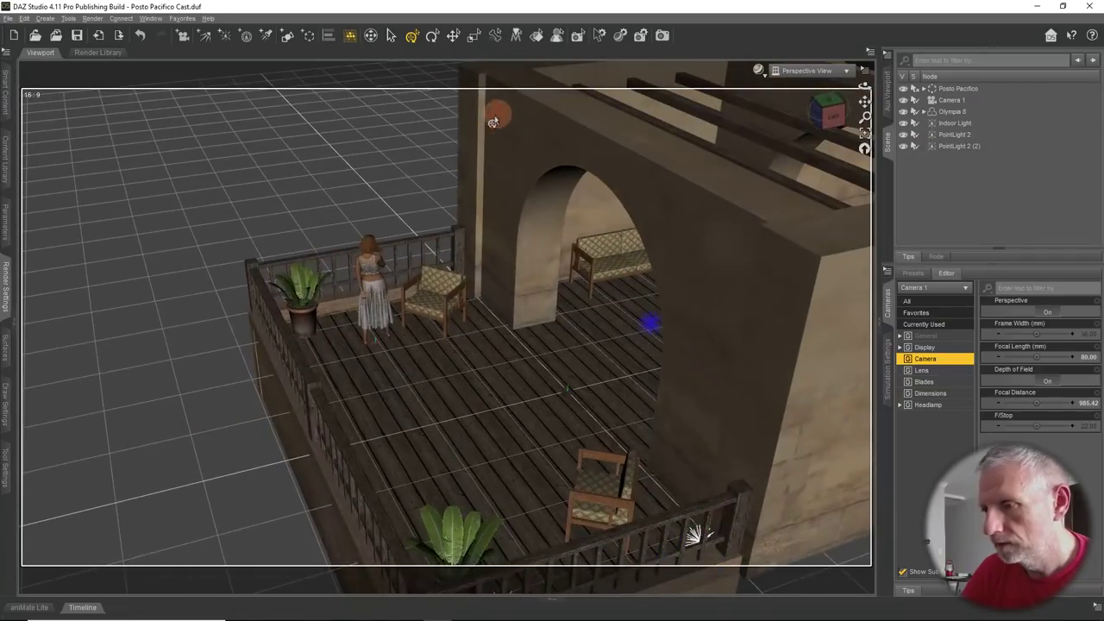
pyautogui.keyDown('alt'); pyautogui.moveTo(497, 114); pyautogui.dragTo(523, 395); pyautogui.keyUp('alt')
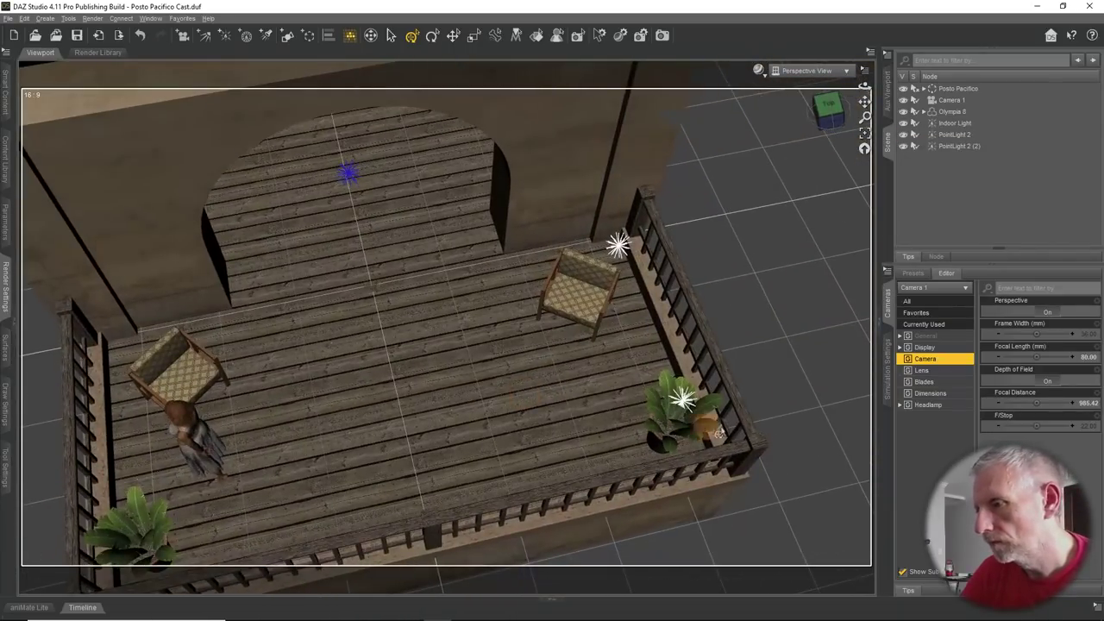
pyautogui.click(681, 401)
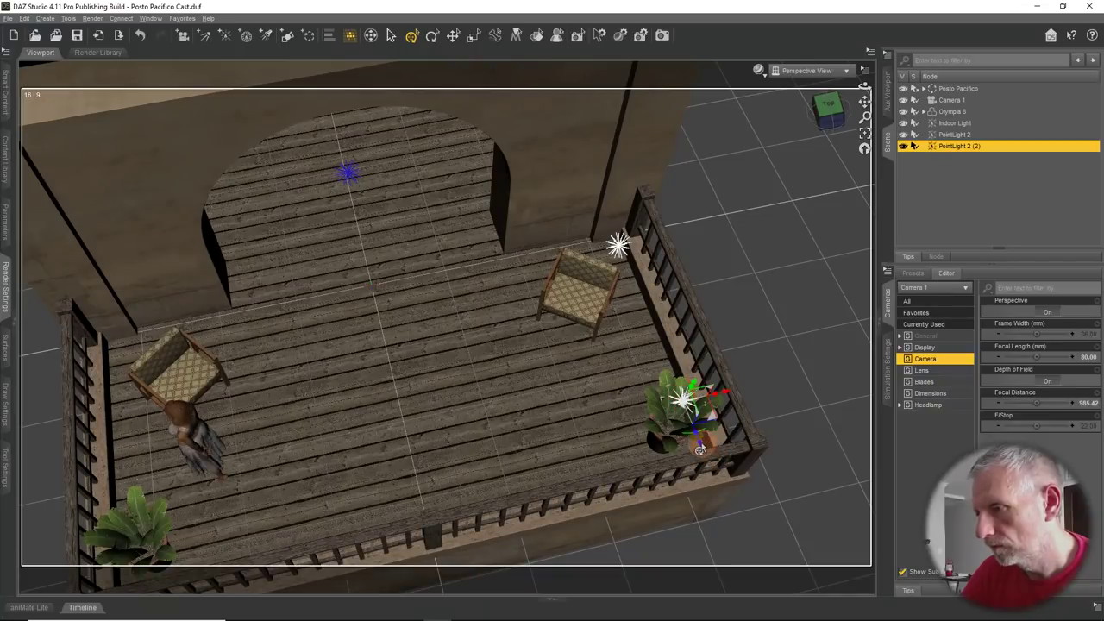
pyautogui.moveTo(699, 449); pyautogui.dragTo(621, 423)
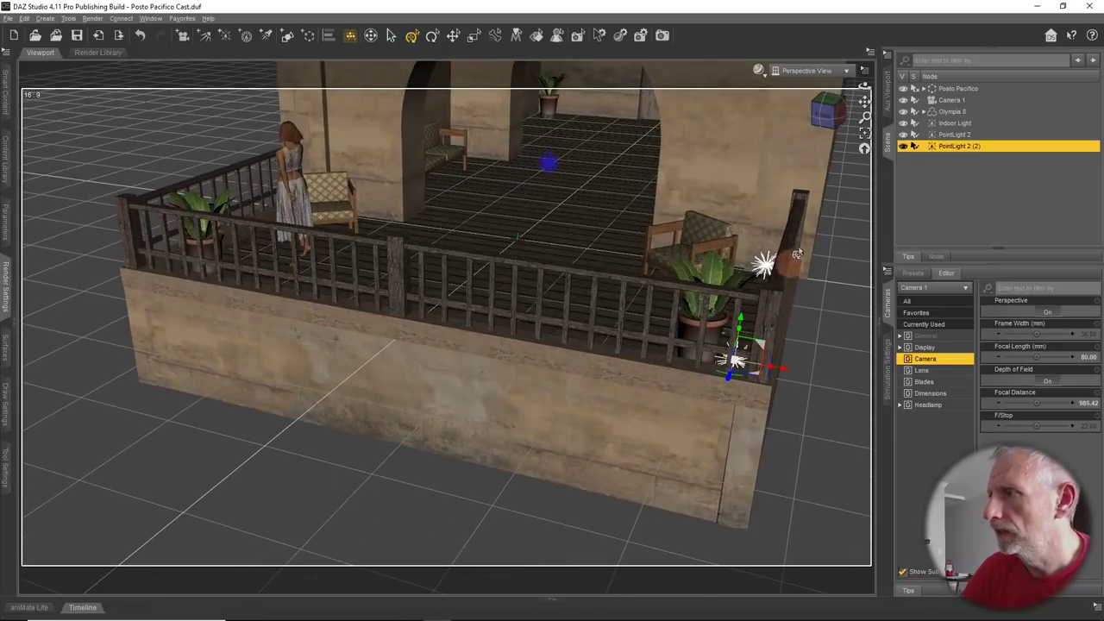
# Duplicate PointLight 2 (2) into PointLight 2 (3) and move it across to the left-front railing corner
pyautogui.click(25, 18)
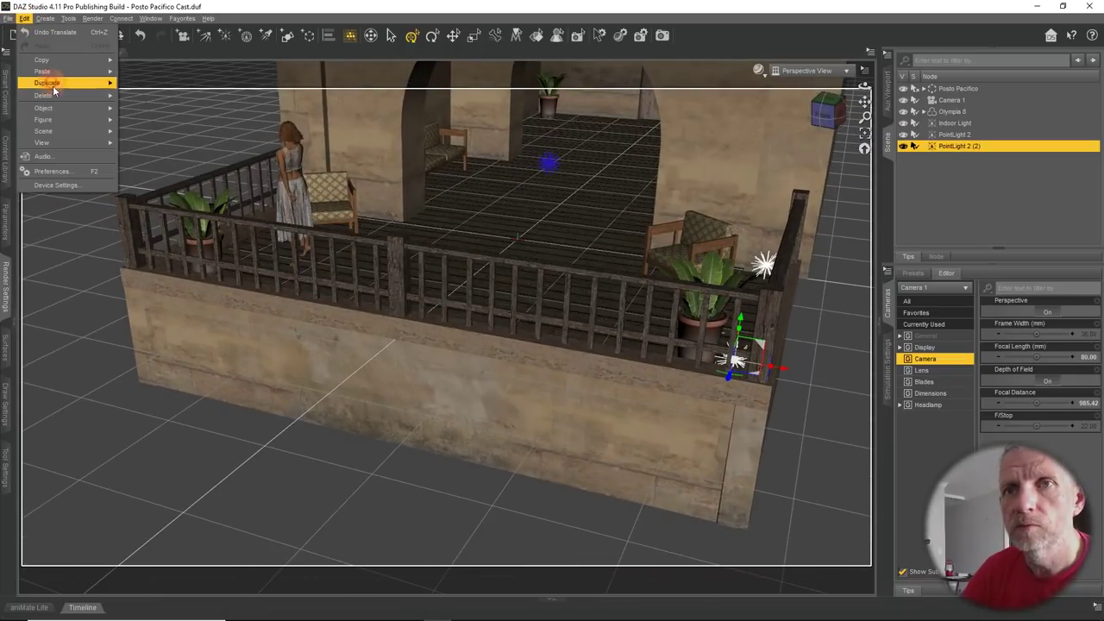
pyautogui.moveTo(88, 73)
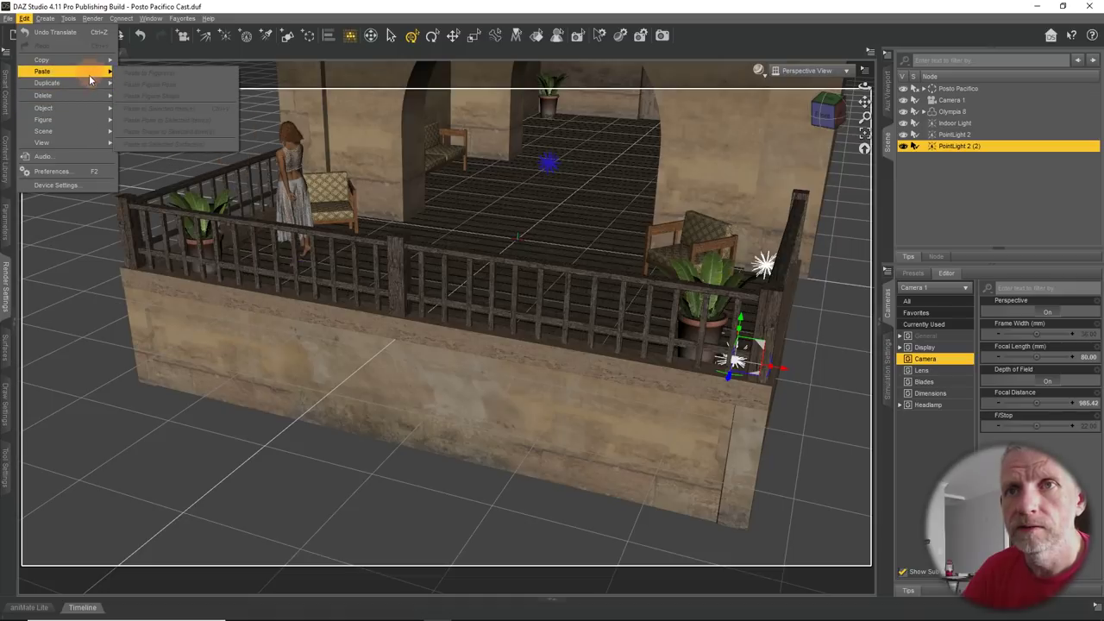
pyautogui.moveTo(51, 82)
pyautogui.click(146, 82)
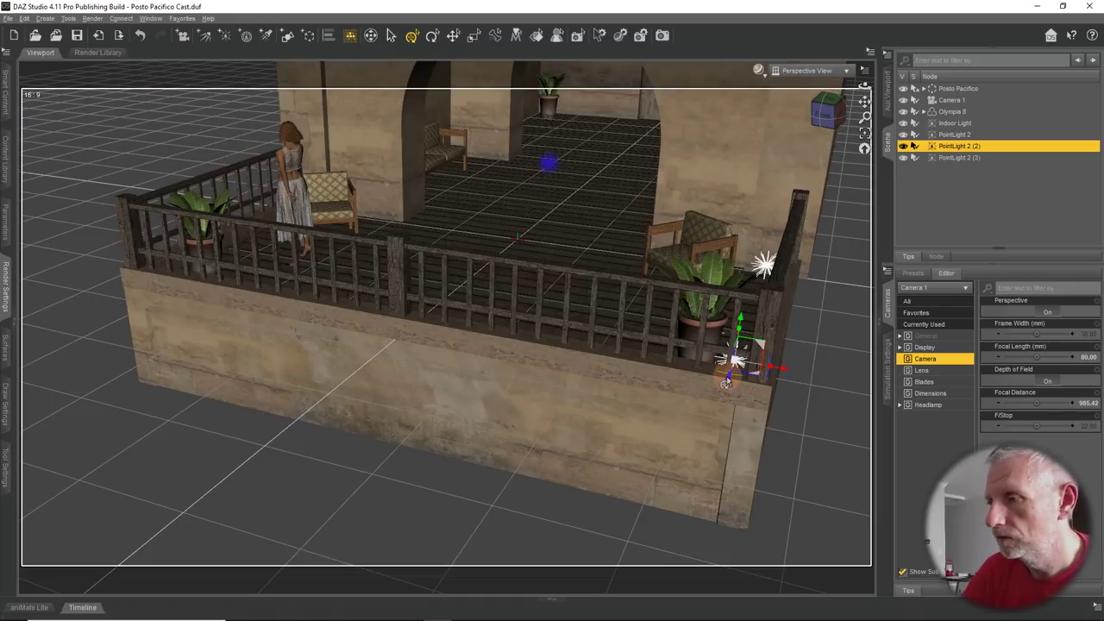
pyautogui.click(959, 158)
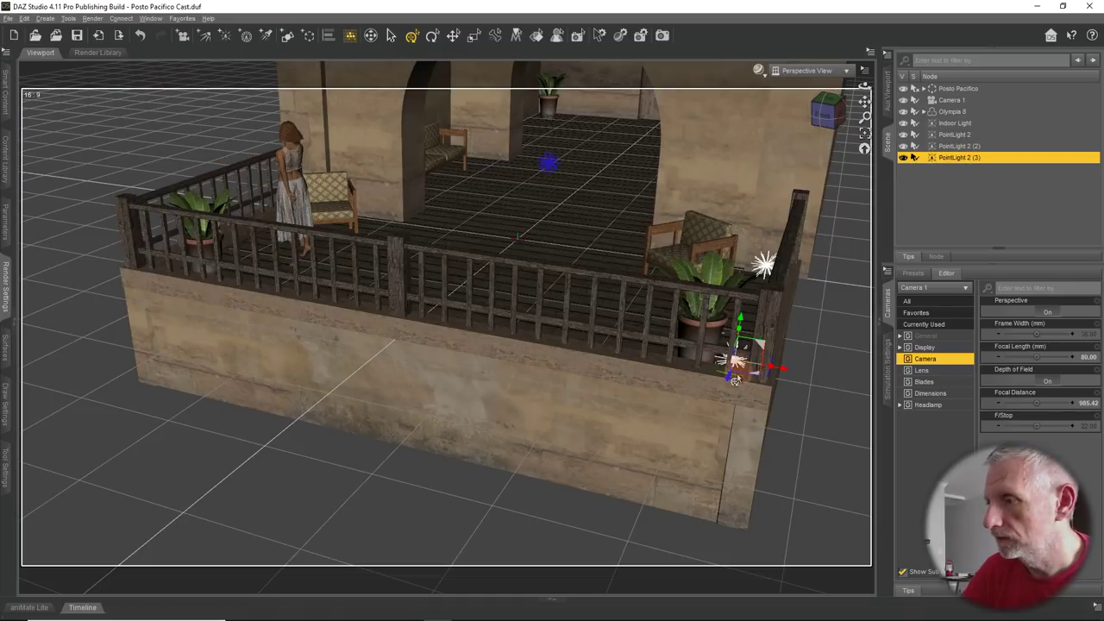
pyautogui.moveTo(727, 387); pyautogui.dragTo(319, 432)
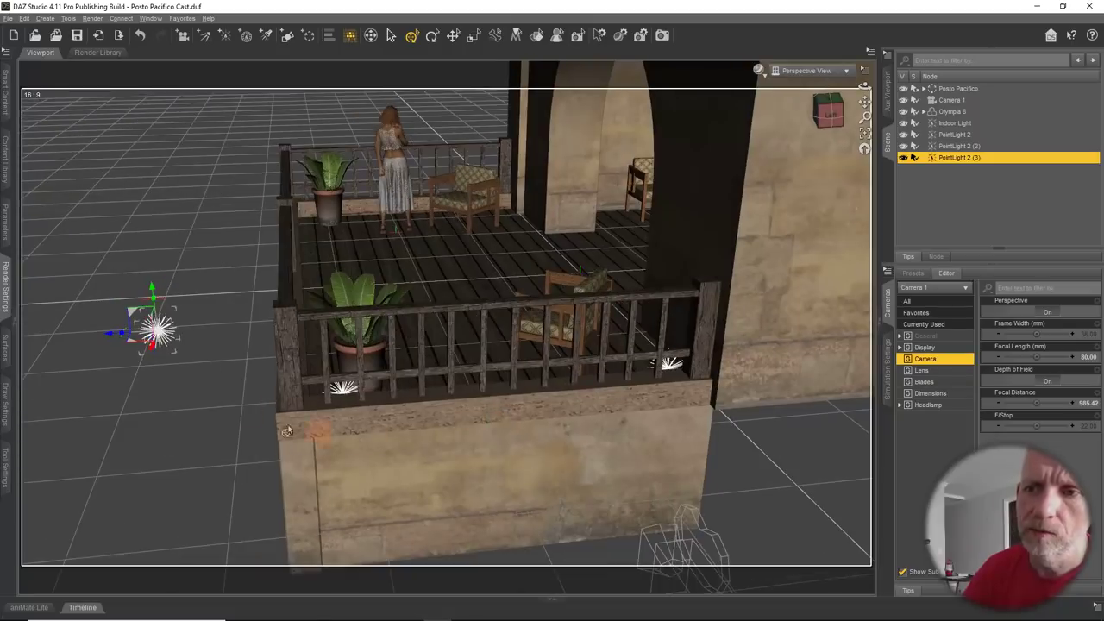
pyautogui.moveTo(151, 294); pyautogui.dragTo(198, 382)
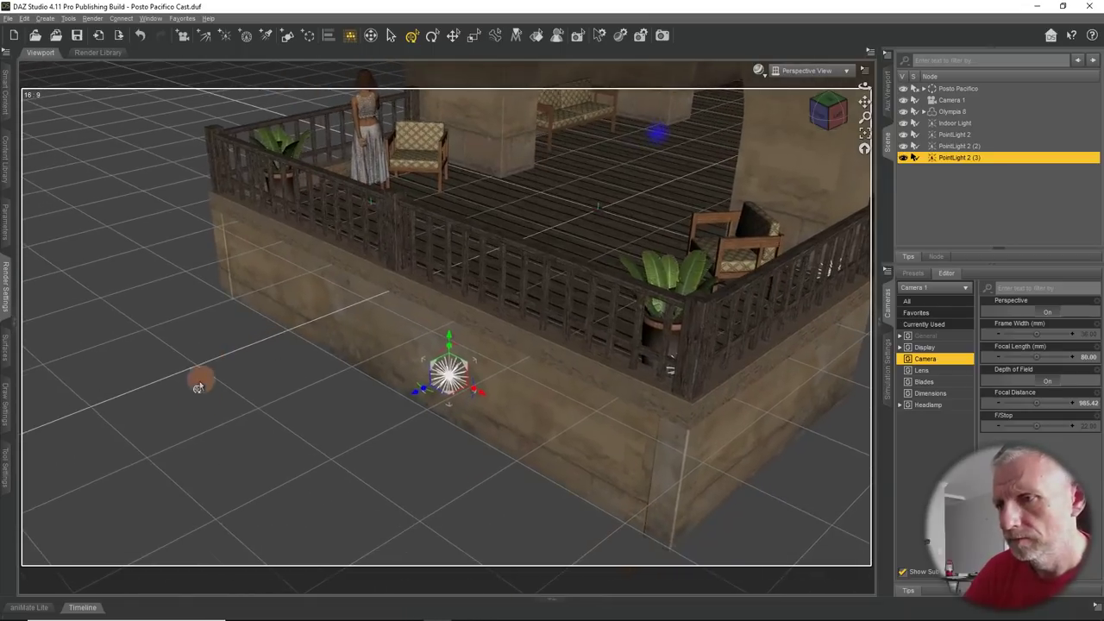
# From a front-on view, lower PointLight 2 (3) further toward the railing base
pyautogui.click(282, 416)
pyautogui.moveTo(274, 412); pyautogui.dragTo(539, 368)
pyautogui.click(521, 278)
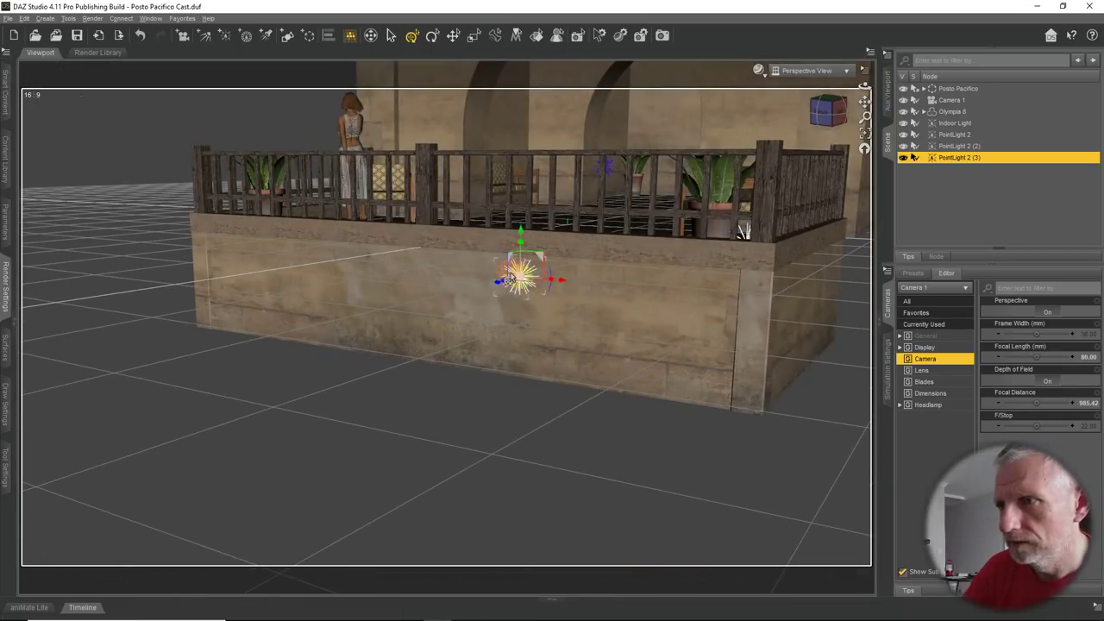
pyautogui.moveTo(520, 235); pyautogui.dragTo(526, 290)
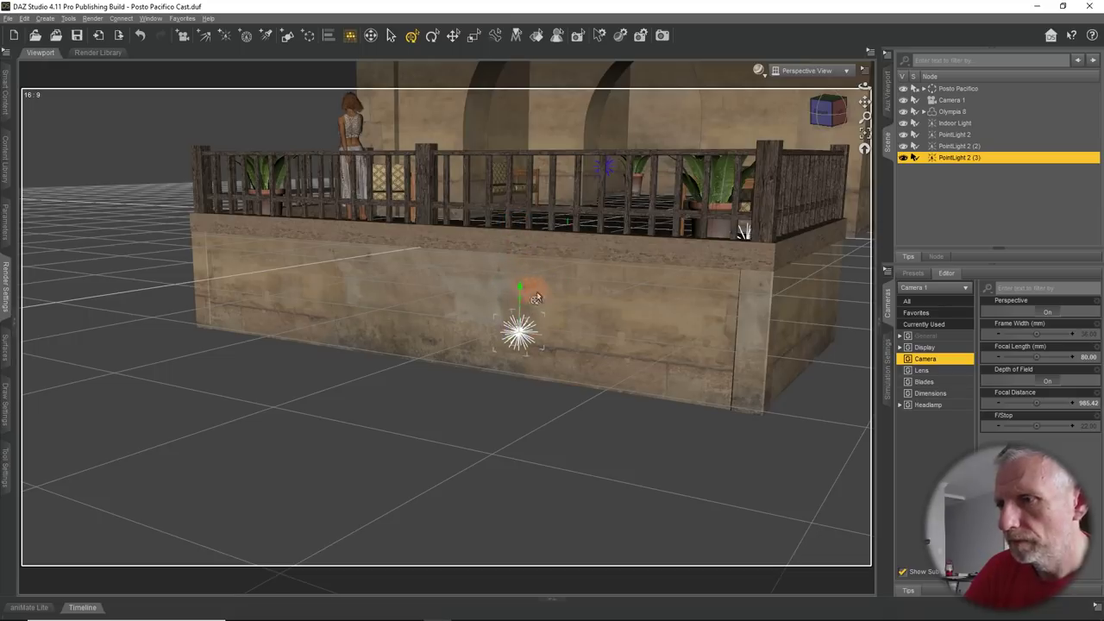
pyautogui.moveTo(563, 392); pyautogui.dragTo(552, 301)
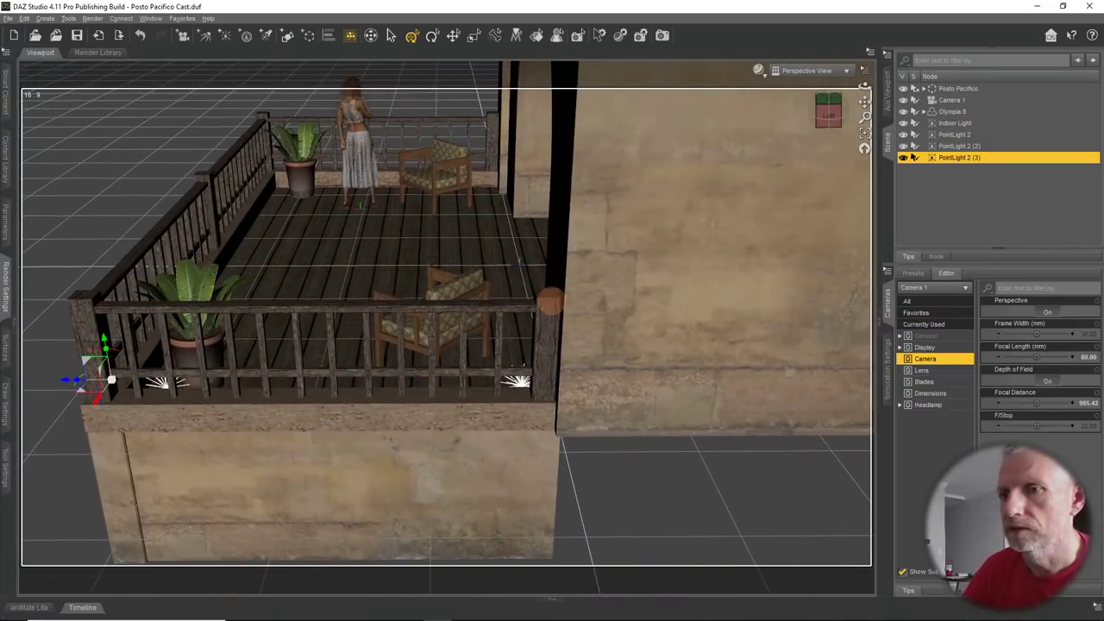
# Render Camera 1 live with the NVIDIA Iray DrawStyle and regroup the Scene tab for an auxiliary viewport
pyautogui.click(764, 76)
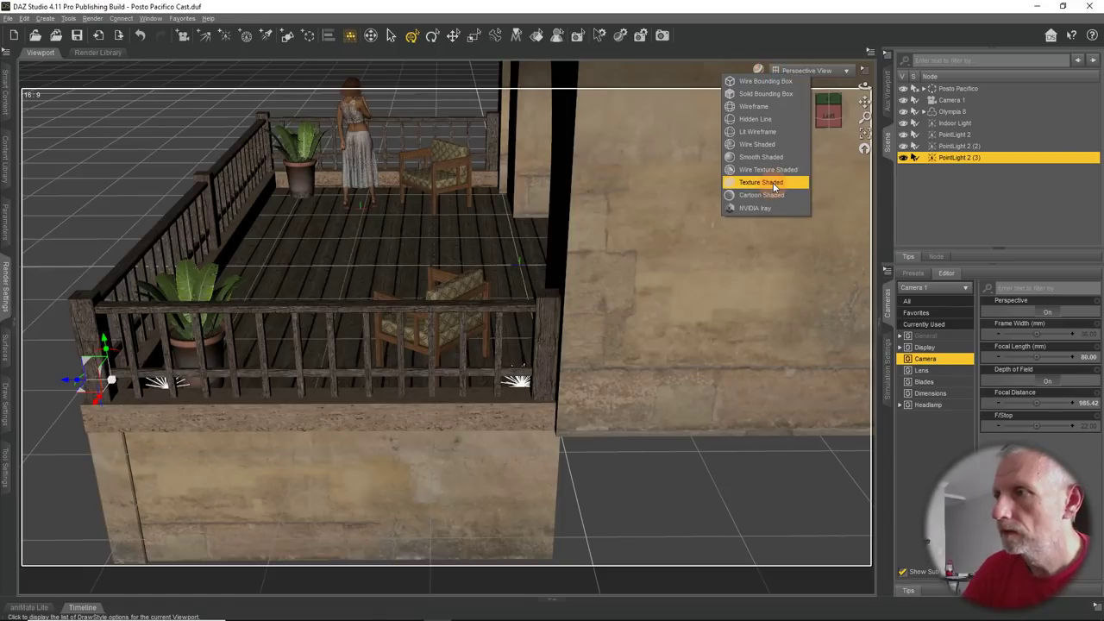
pyautogui.click(778, 209)
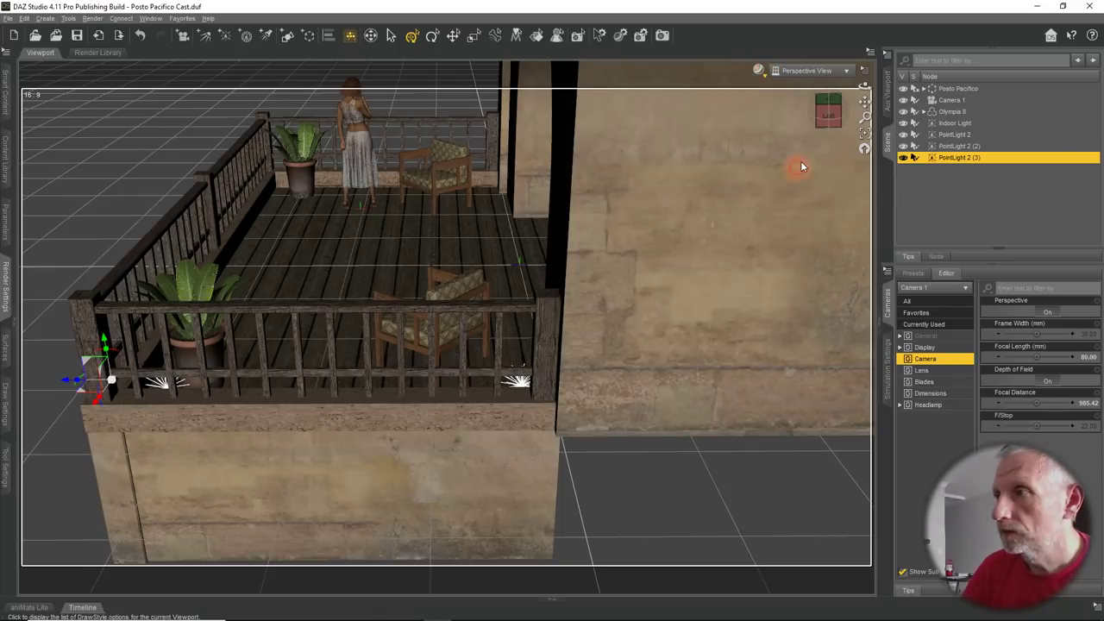
pyautogui.click(824, 73)
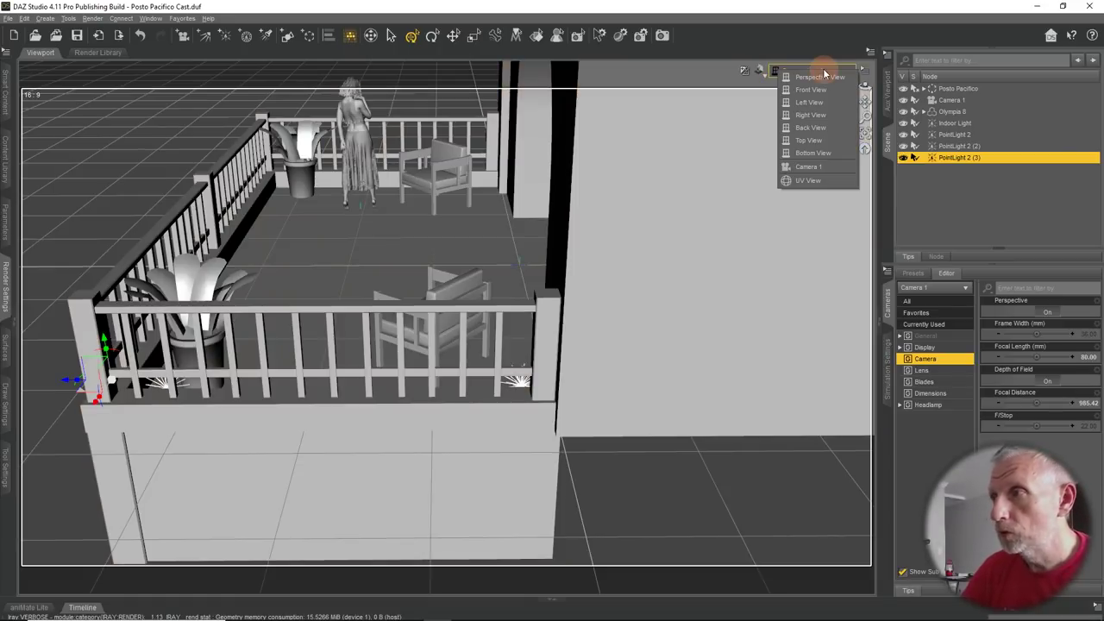
pyautogui.click(836, 172)
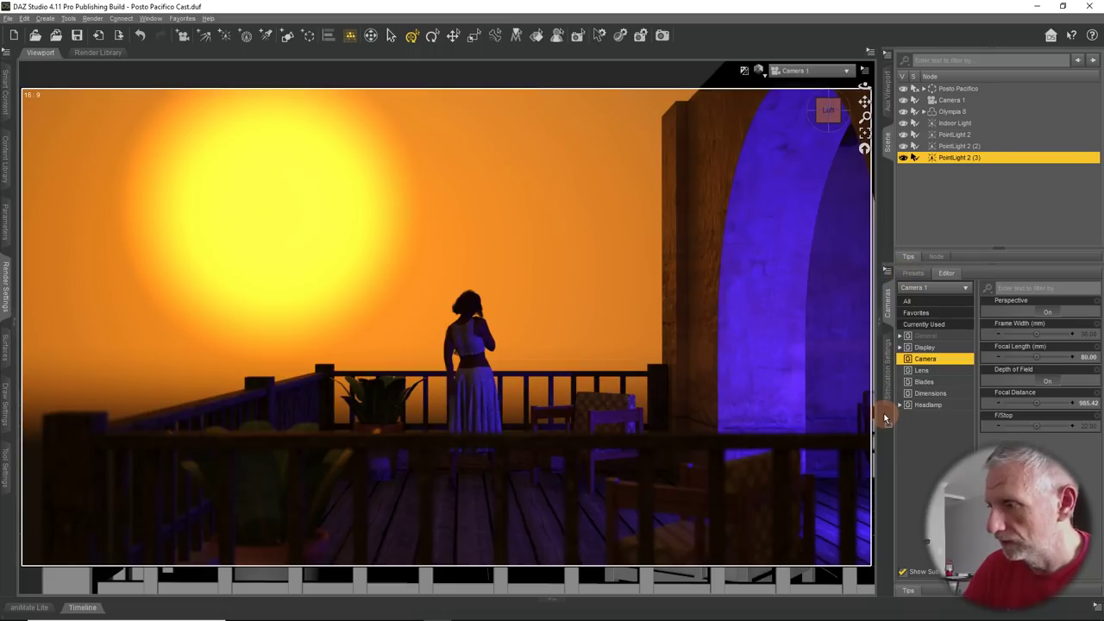
pyautogui.moveTo(886, 418); pyautogui.dragTo(886, 420)
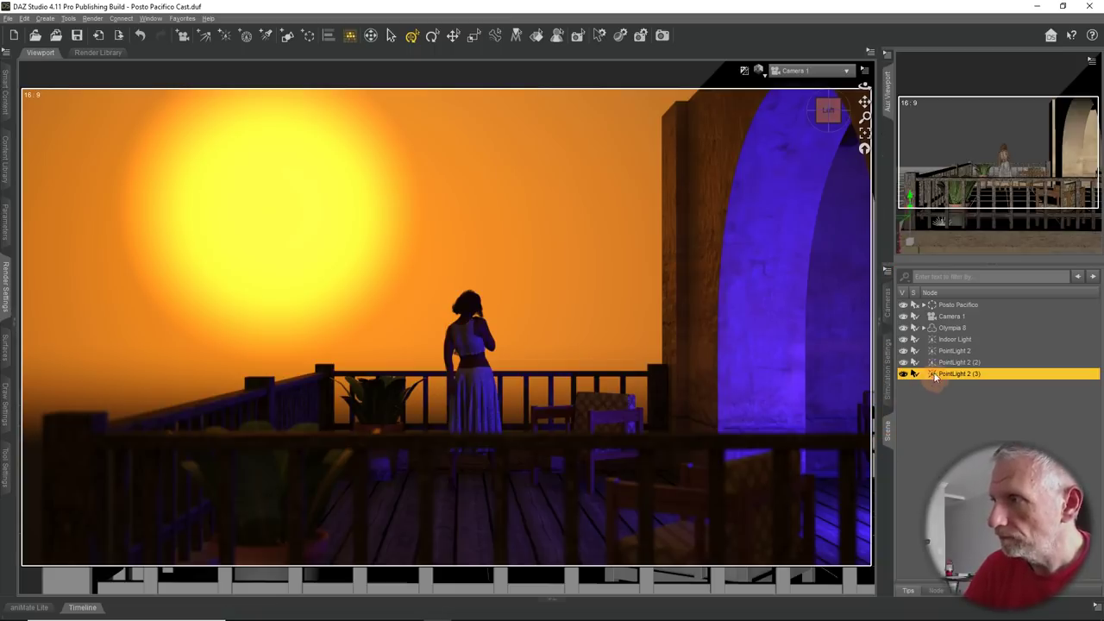
# Keep Camera 1 in the auxiliary viewport and set the main viewport to Texture Shaded Perspective View
pyautogui.moveTo(1024, 63)
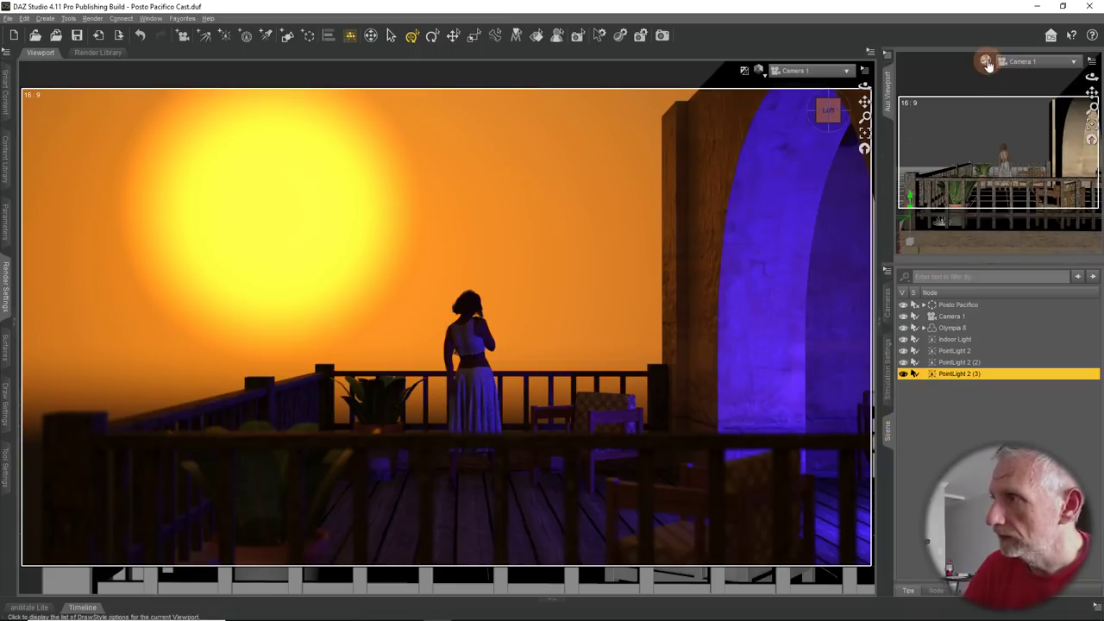
pyautogui.click(1036, 68)
pyautogui.click(991, 197)
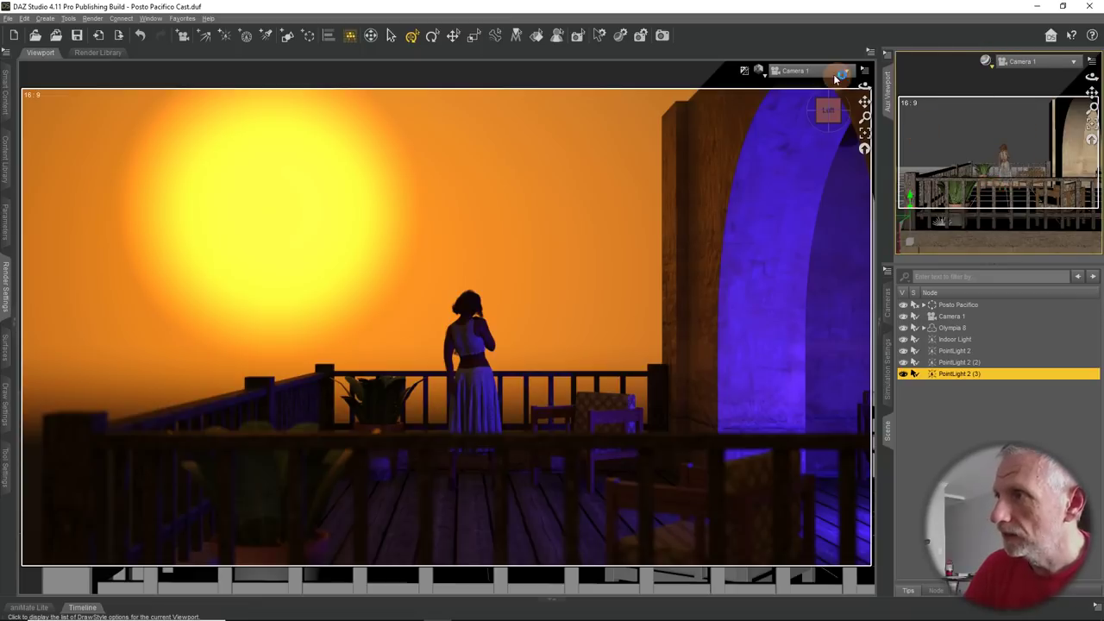
pyautogui.click(758, 70)
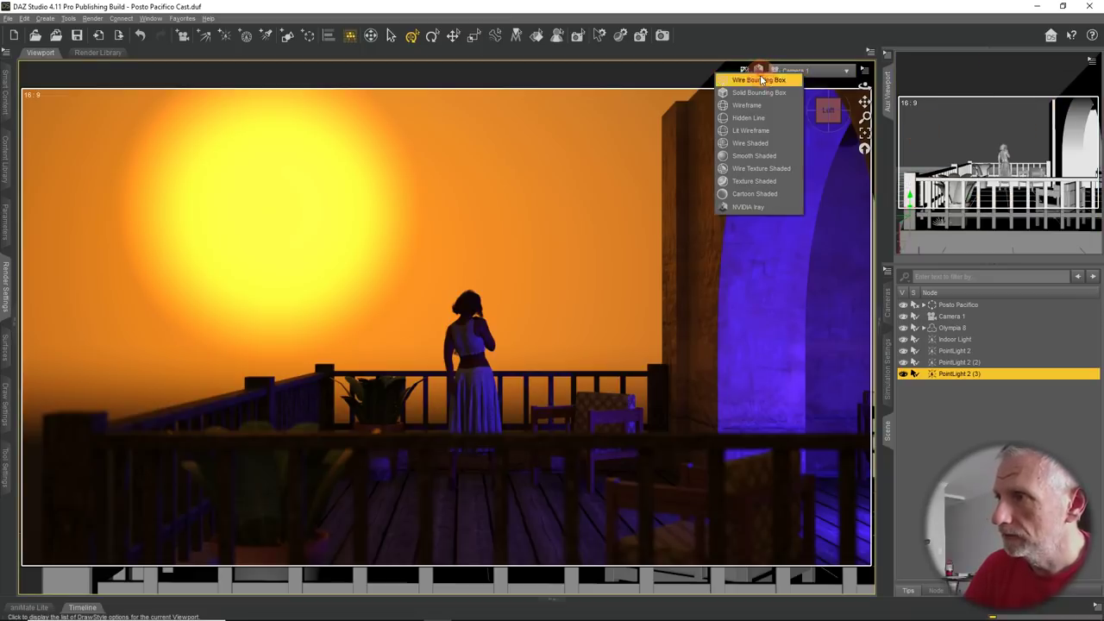
pyautogui.click(757, 180)
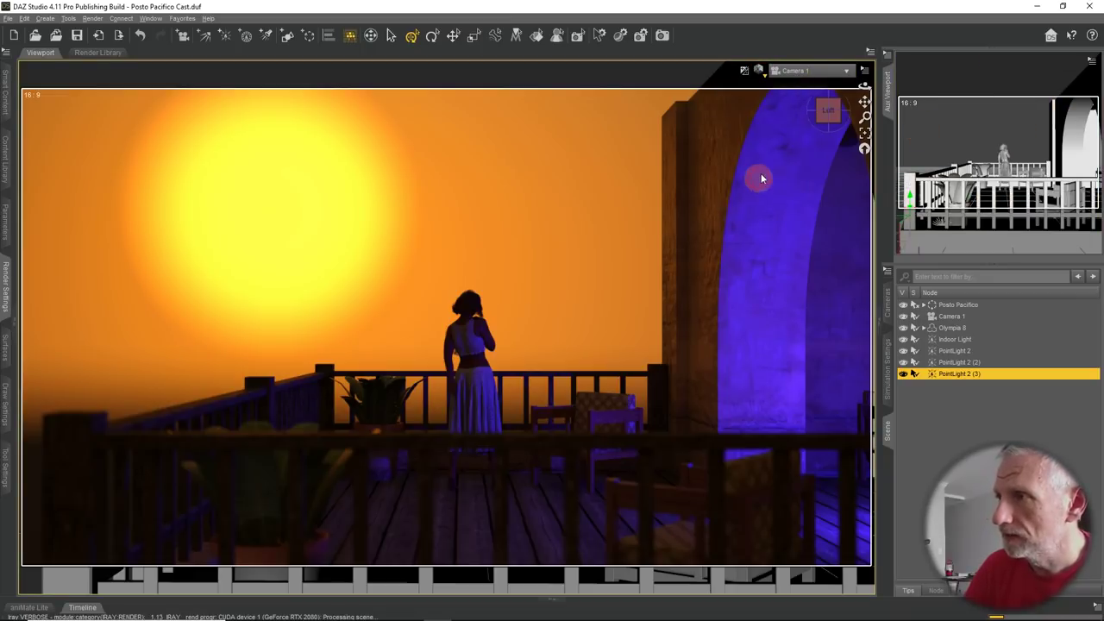
pyautogui.click(818, 71)
pyautogui.click(821, 82)
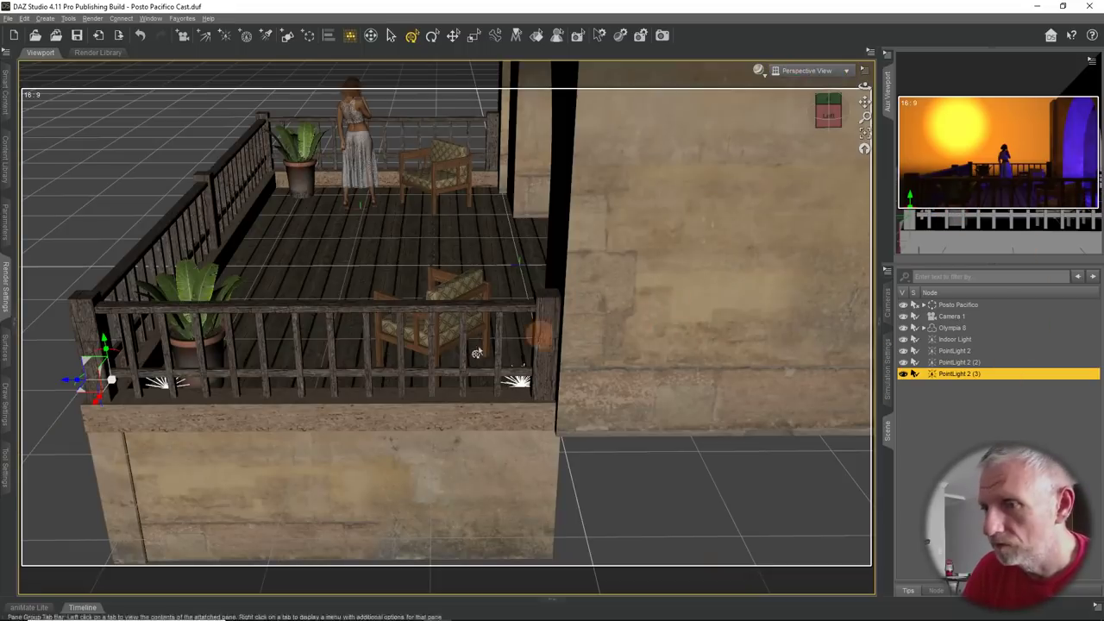
# Orbit and zoom in on the balcony corner around PointLight 2 (2) by the plant pot
pyautogui.keyDown('alt'); pyautogui.moveTo(317, 350); pyautogui.dragTo(324, 417); pyautogui.keyUp('alt')
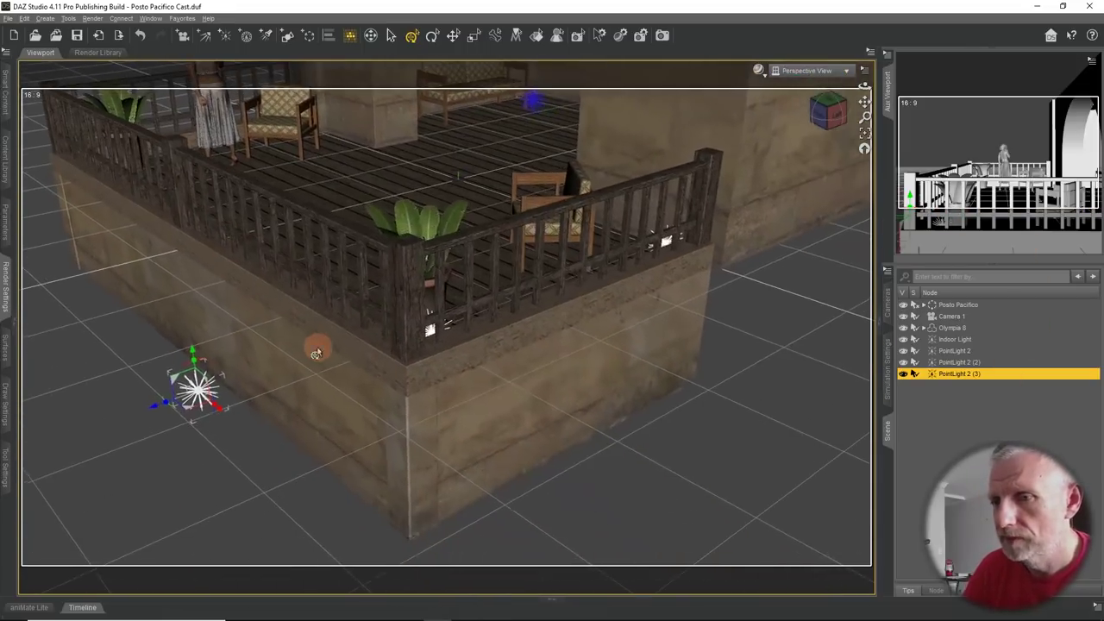
pyautogui.click(325, 417)
pyautogui.moveTo(459, 371)
pyautogui.keyDown('alt'); pyautogui.mouseDown()
pyautogui.moveTo(468, 357)
pyautogui.moveTo(457, 371)
pyautogui.mouseUp(); pyautogui.keyUp('alt')
pyautogui.click(345, 403)
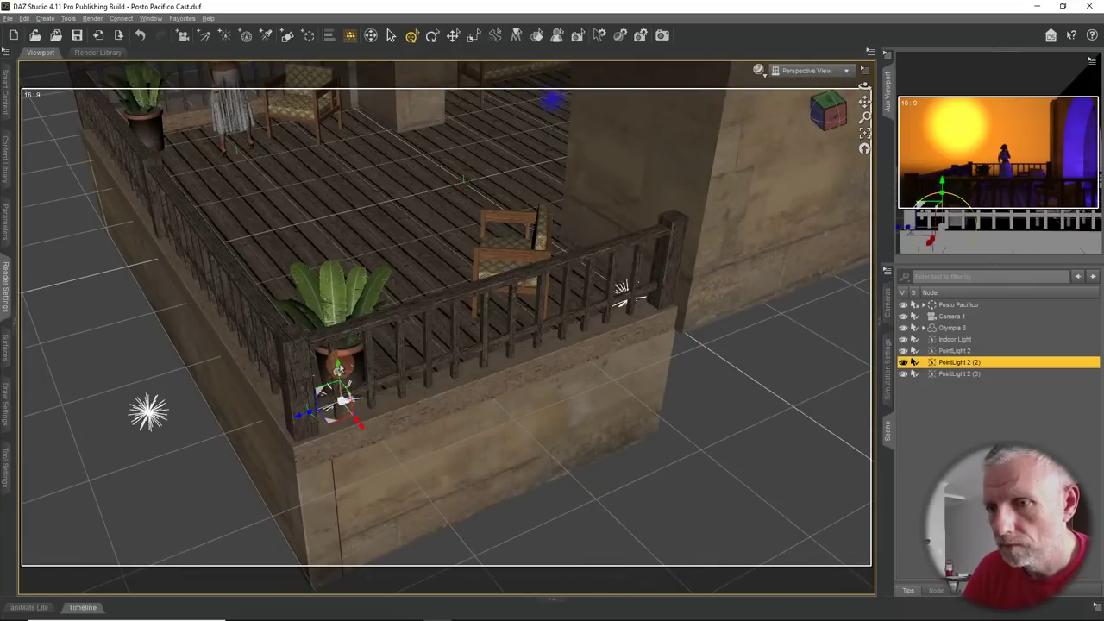
pyautogui.click(338, 354)
pyautogui.click(345, 402)
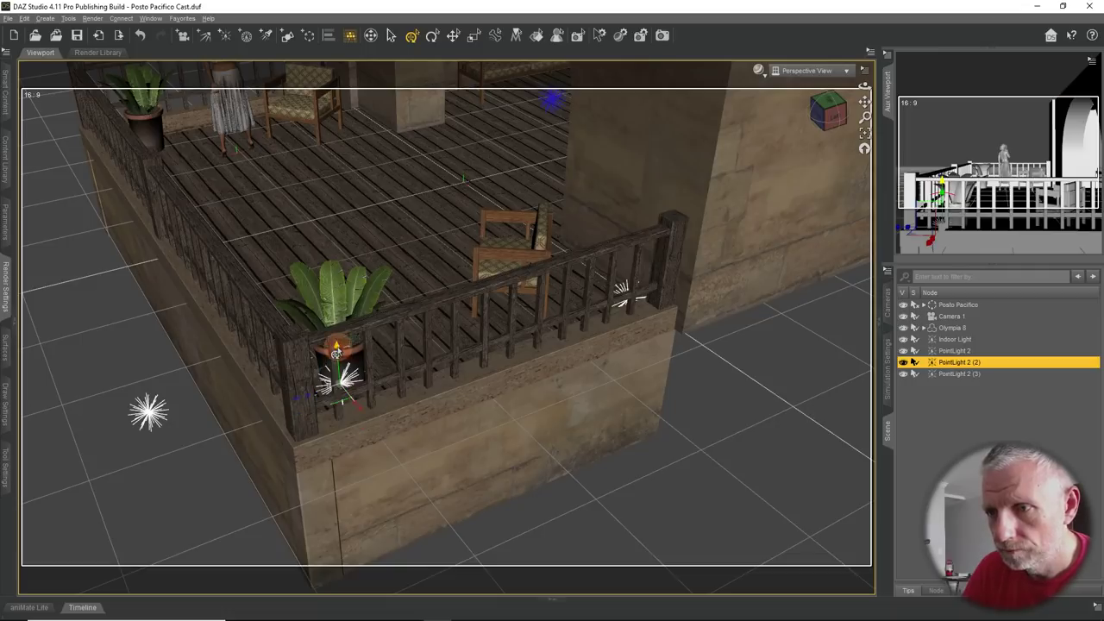
pyautogui.scroll(5, 337, 369)
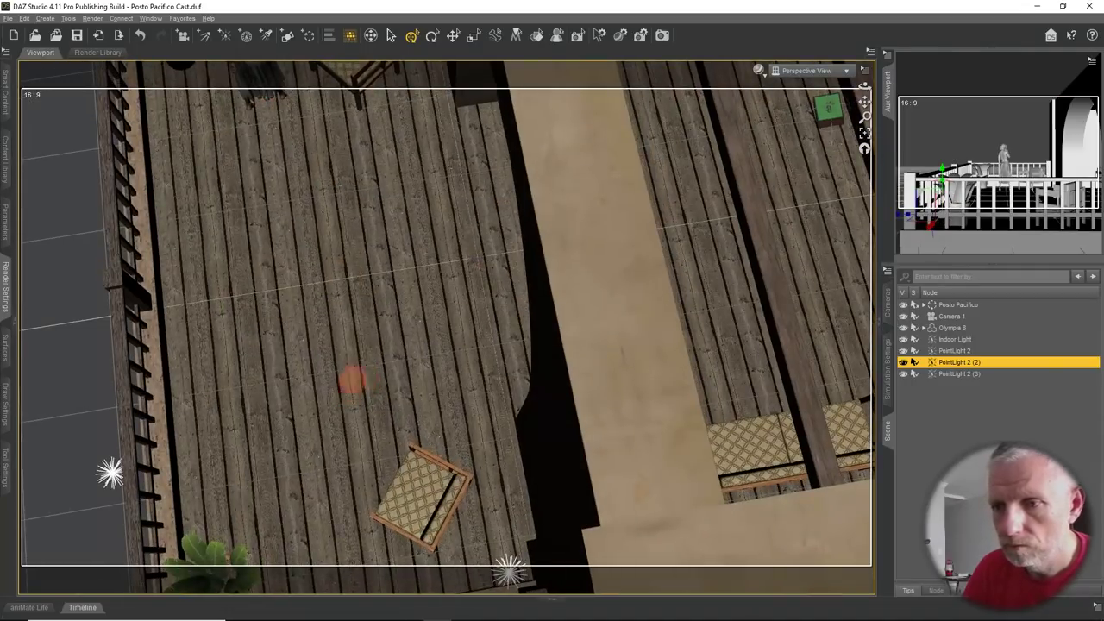
pyautogui.scroll(1, 365, 384)
pyautogui.click(364, 383)
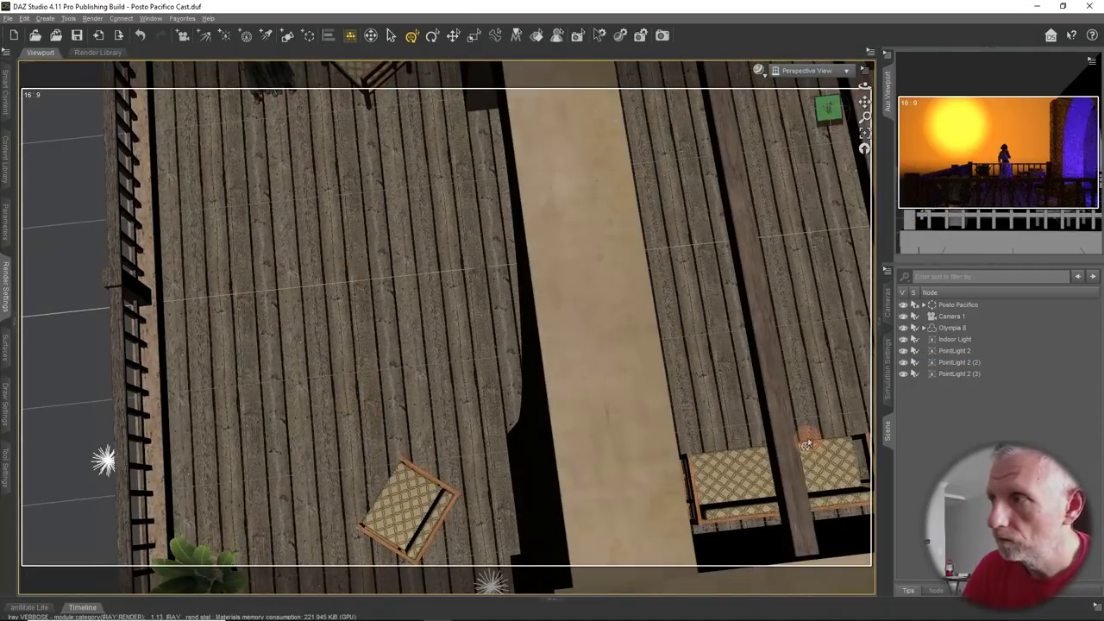
# Frame the whole building, pan right, and select PointLight 2 (2)
pyautogui.click(864, 132)
pyautogui.scroll(1, 397, 323)
pyautogui.scroll(4, 397, 323)
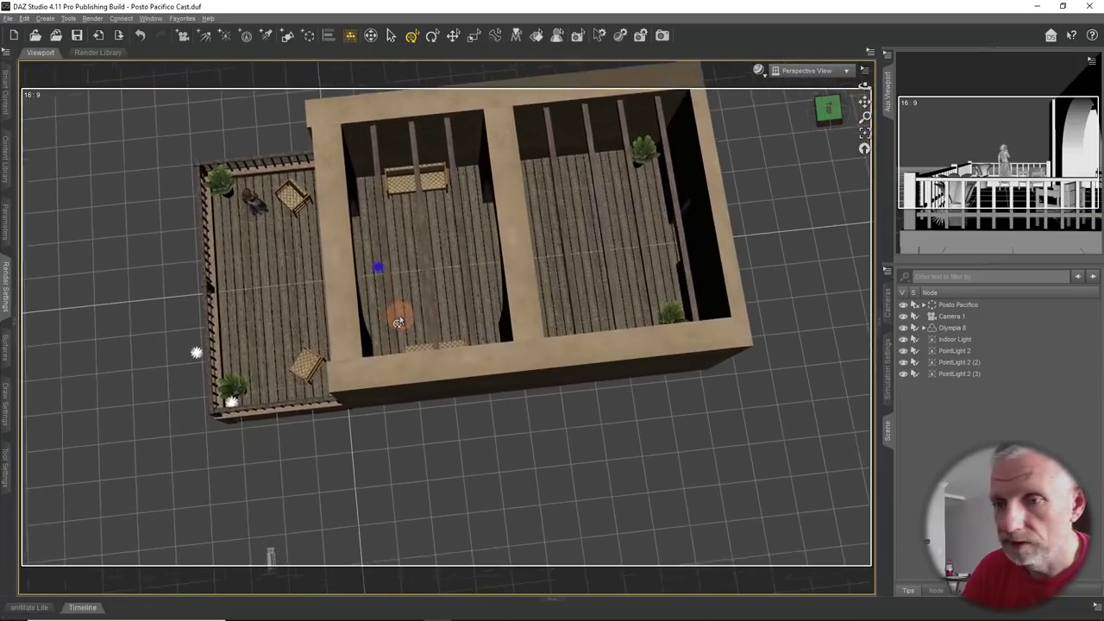
pyautogui.moveTo(864, 101); pyautogui.dragTo(906, 96)
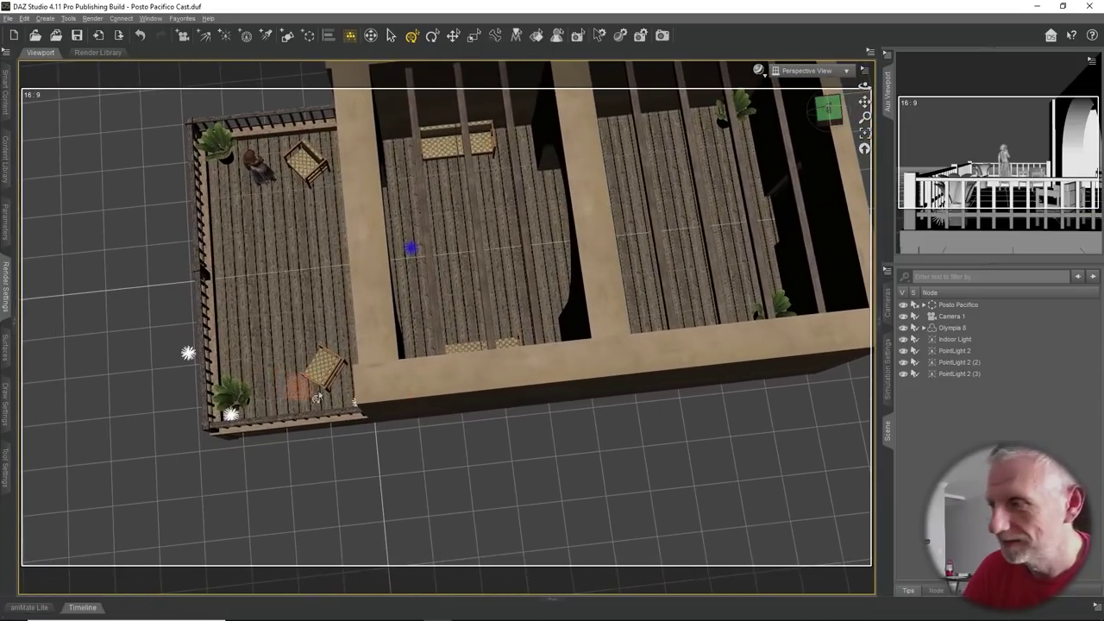
pyautogui.click(228, 417)
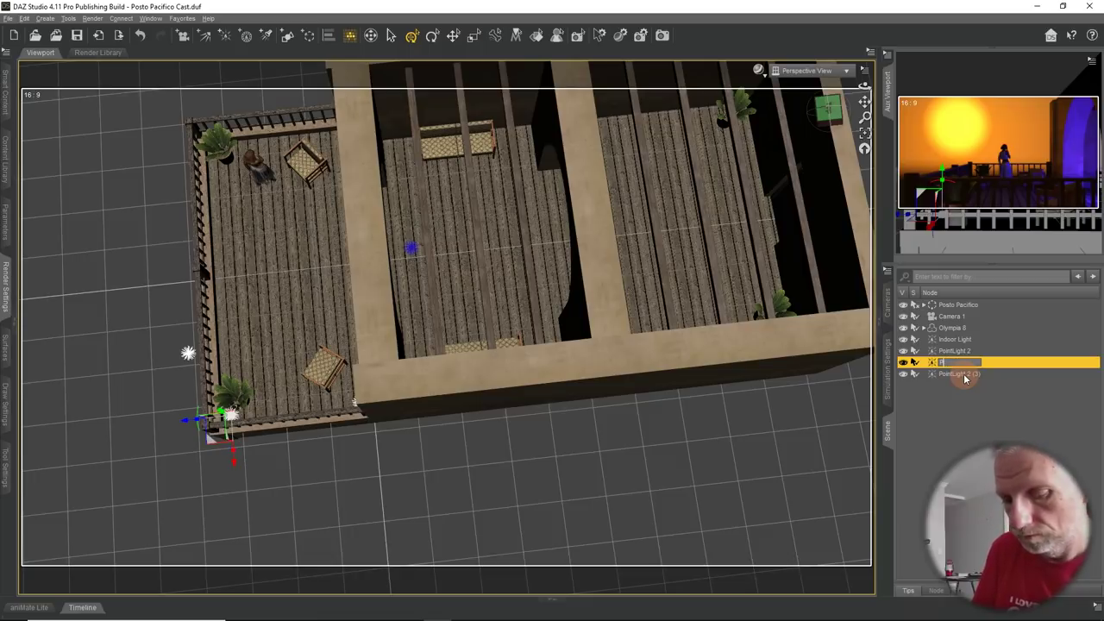
# Enter 5000 as the Plant Light's Photometrics Luminous Flux, re-edit it, and drag Intensity down to about 23%
pyautogui.moveTo(965, 377)
pyautogui.mouseDown()
pyautogui.moveTo(246, 405)
pyautogui.moveTo(719, 140)
pyautogui.moveTo(590, 328)
pyautogui.moveTo(555, 357)
pyautogui.moveTo(457, 318)
pyautogui.mouseUp()
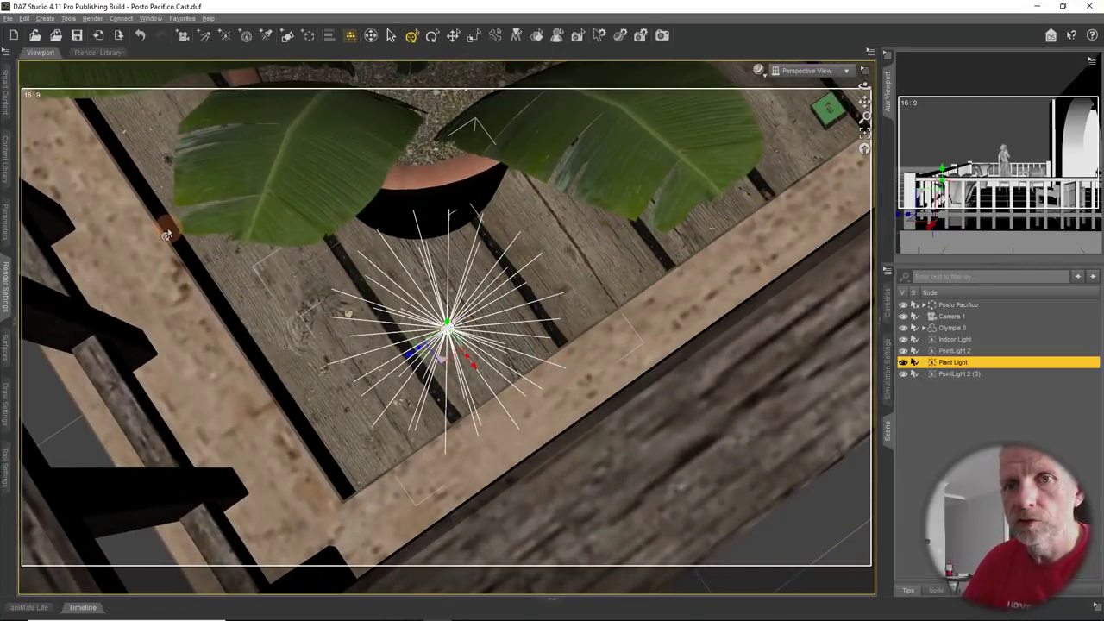
pyautogui.click(5, 230)
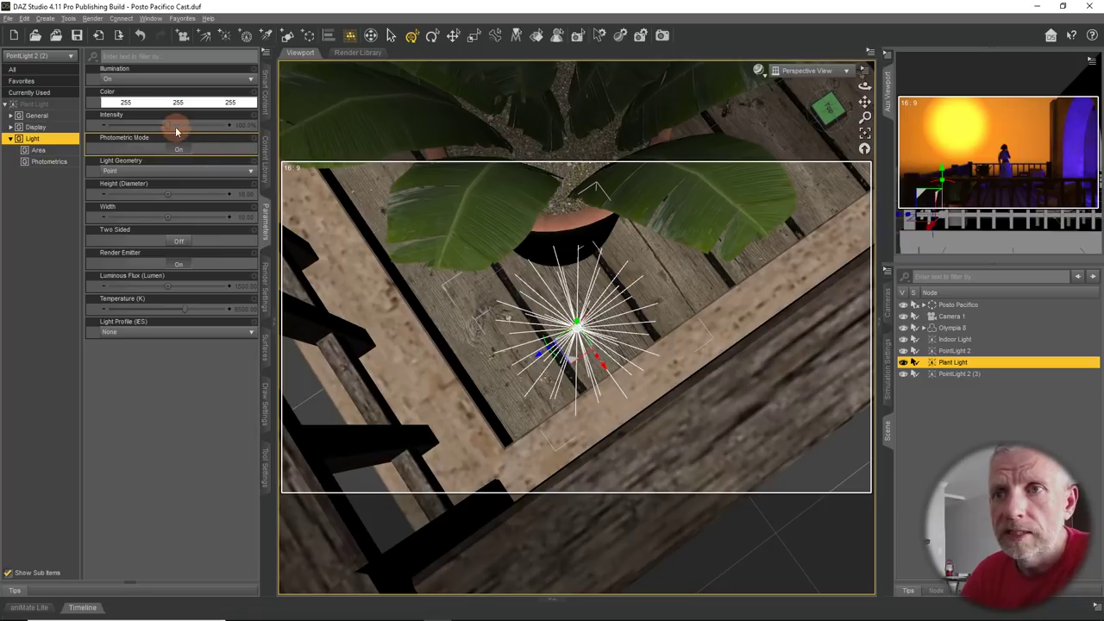
pyautogui.click(54, 163)
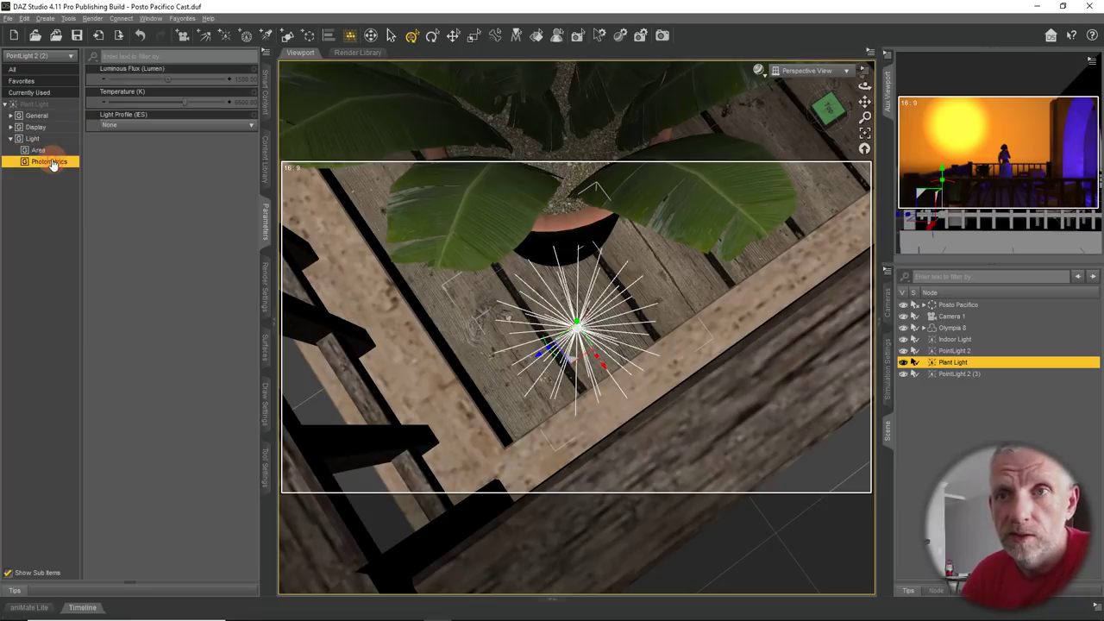
pyautogui.click(246, 79)
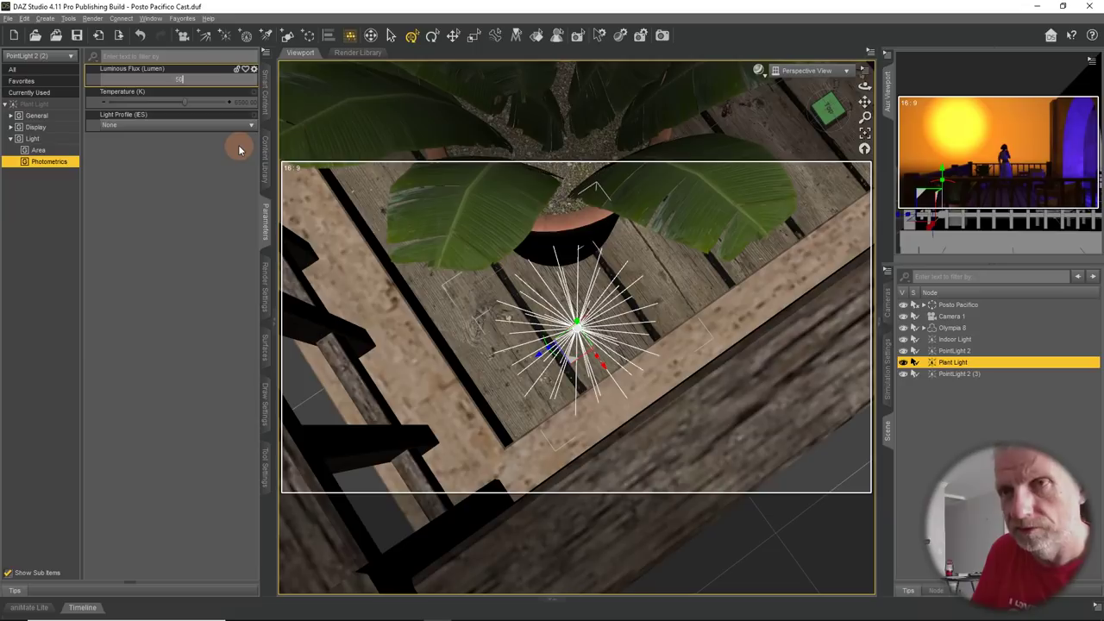
pyautogui.write('5000')
pyautogui.press('Return')
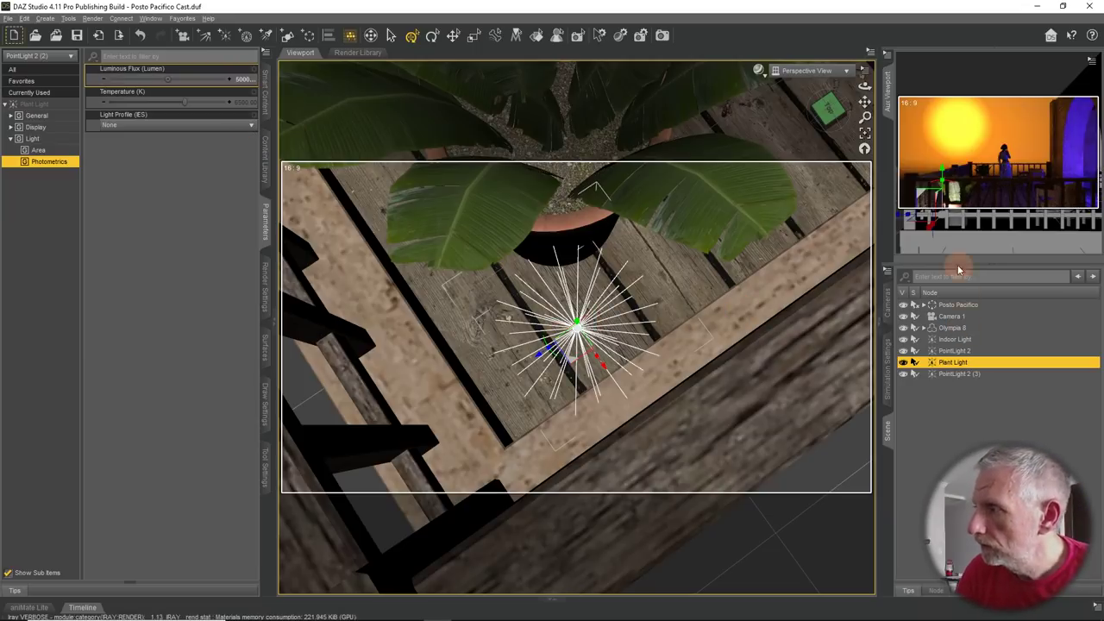
pyautogui.doubleClick(245, 80)
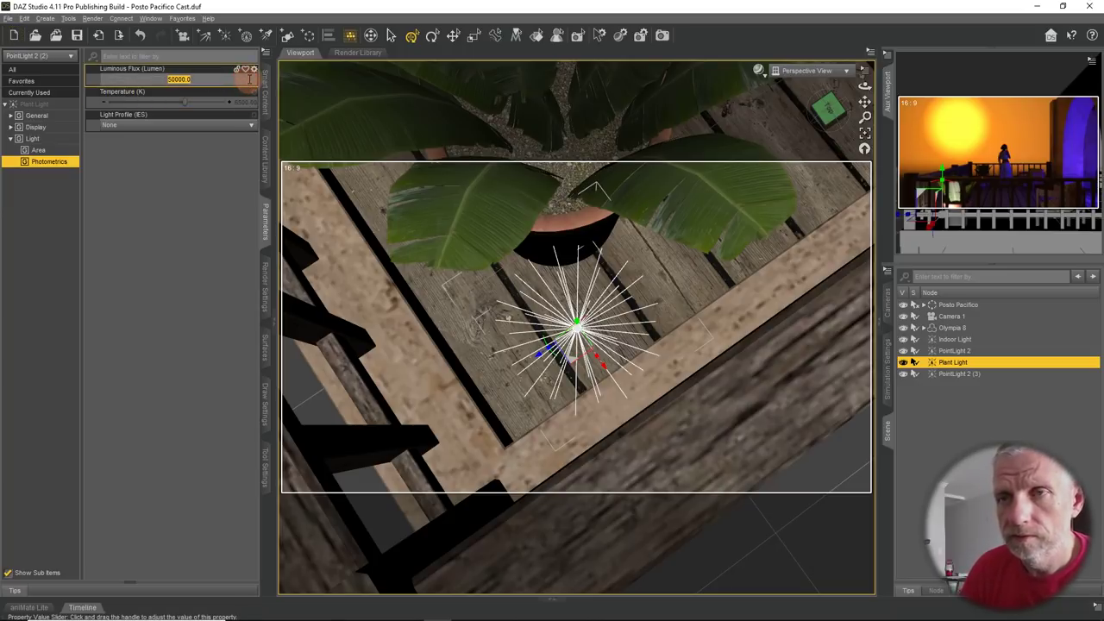
pyautogui.click(42, 138)
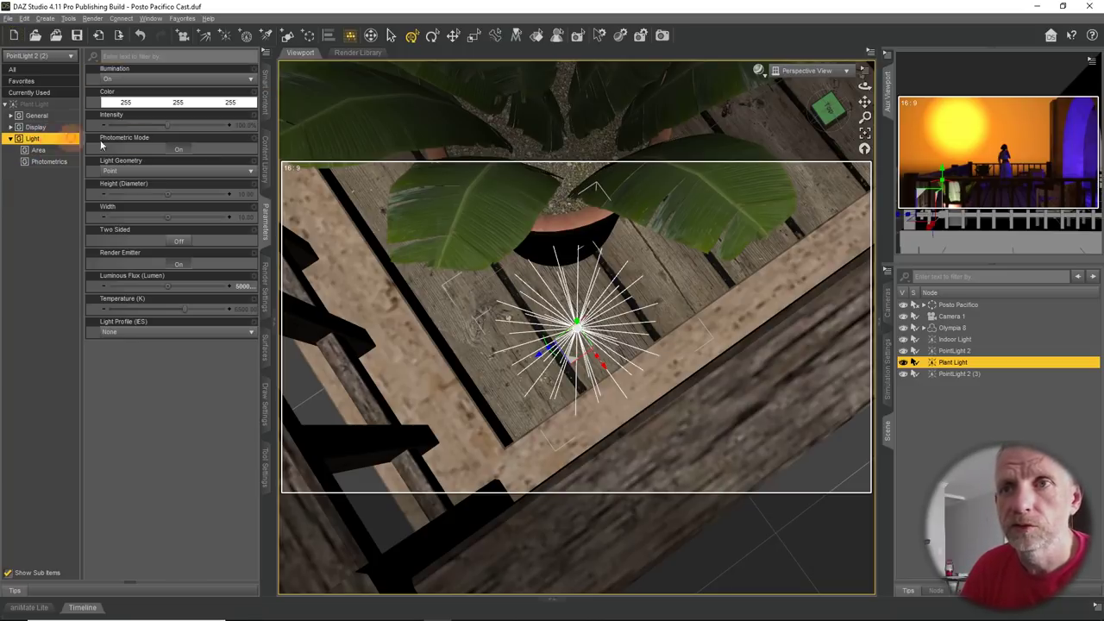
pyautogui.moveTo(167, 122); pyautogui.dragTo(122, 128)
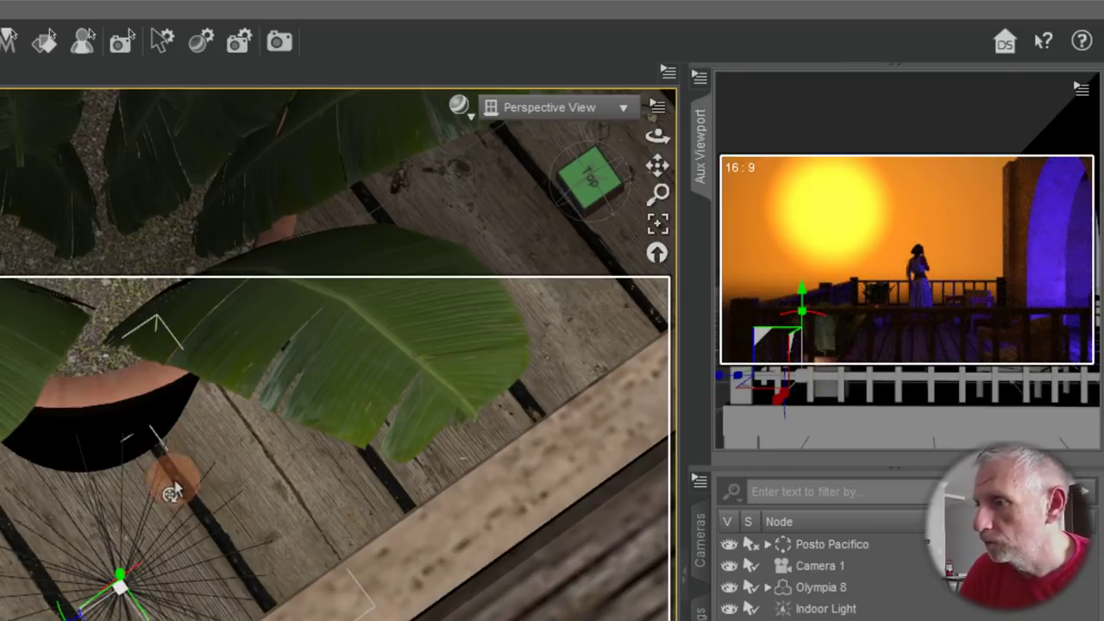
# Pan the perspective view onto the deck floor planks and select the Indoor Light
pyautogui.moveTo(204, 578); pyautogui.dragTo(580, 591)
pyautogui.click(580, 591)
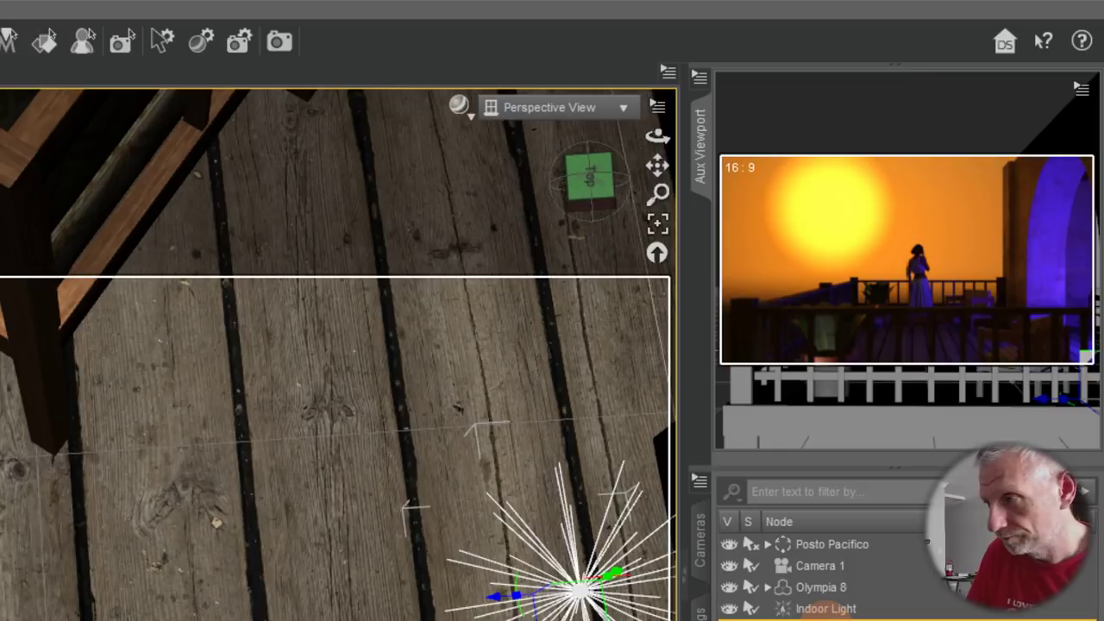
# Select the Floor Light and enter 20000 lumens in its Photometrics Luminous Flux field
pyautogui.click(825, 620)
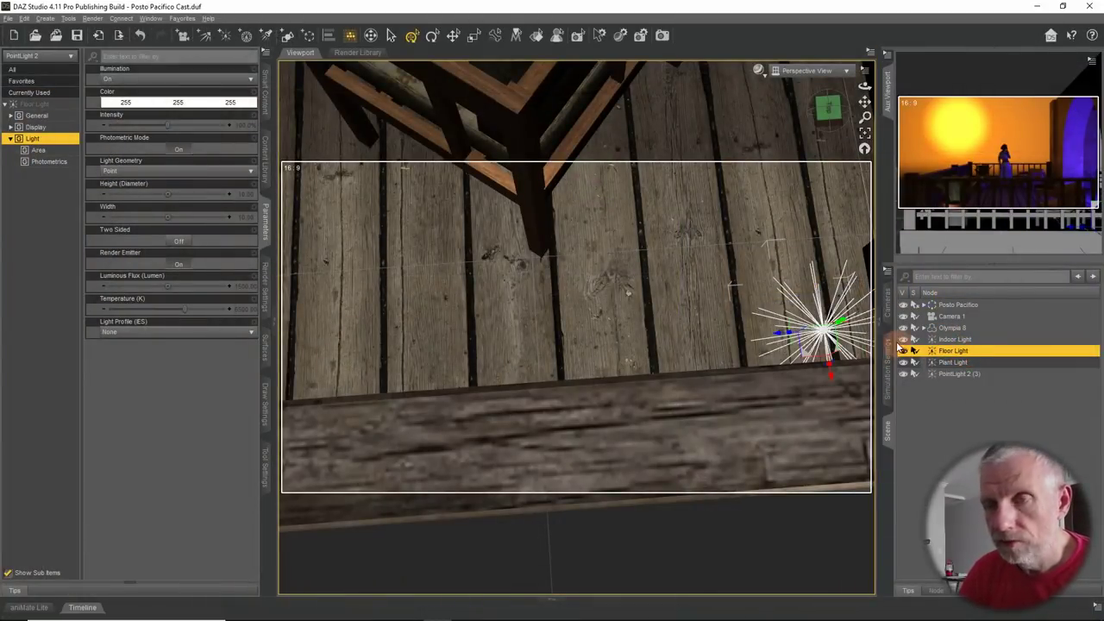
pyautogui.click(52, 162)
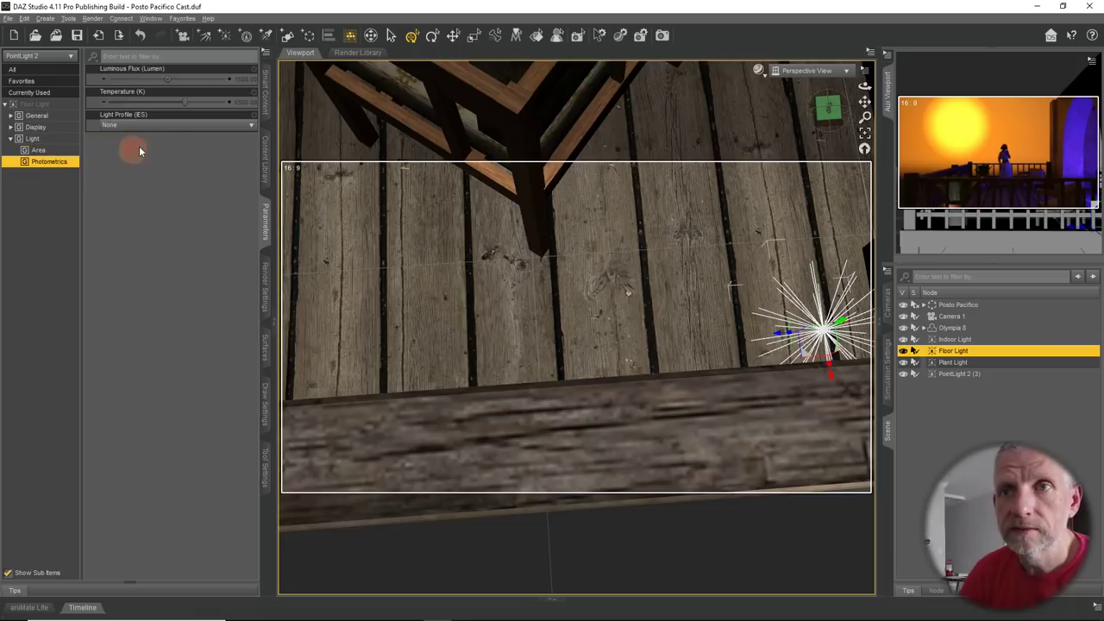
pyautogui.doubleClick(245, 81)
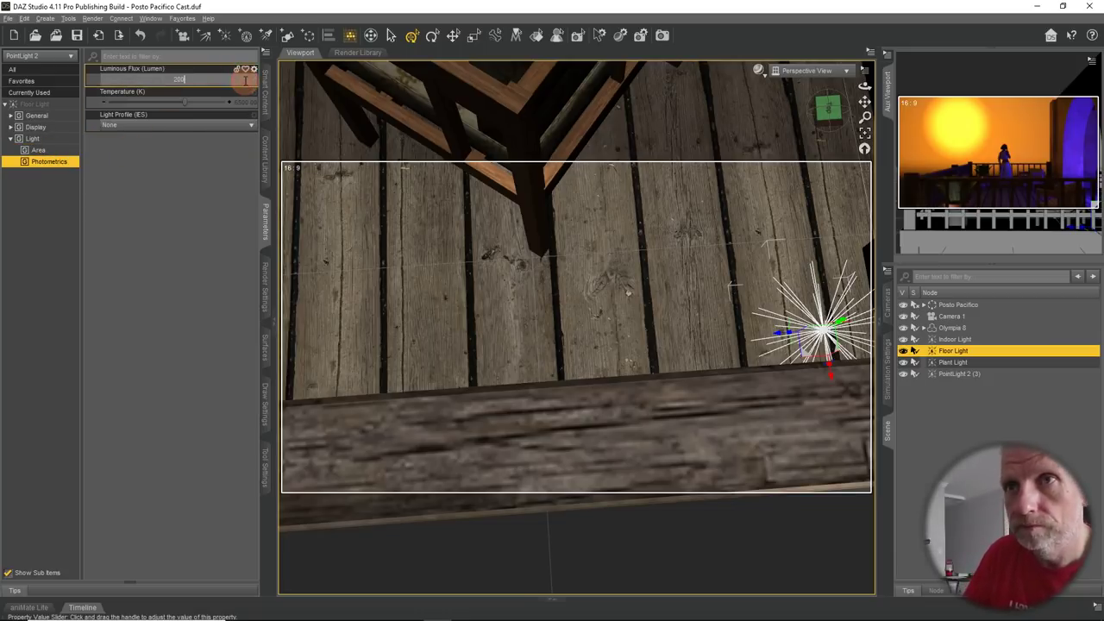
pyautogui.press('Return')
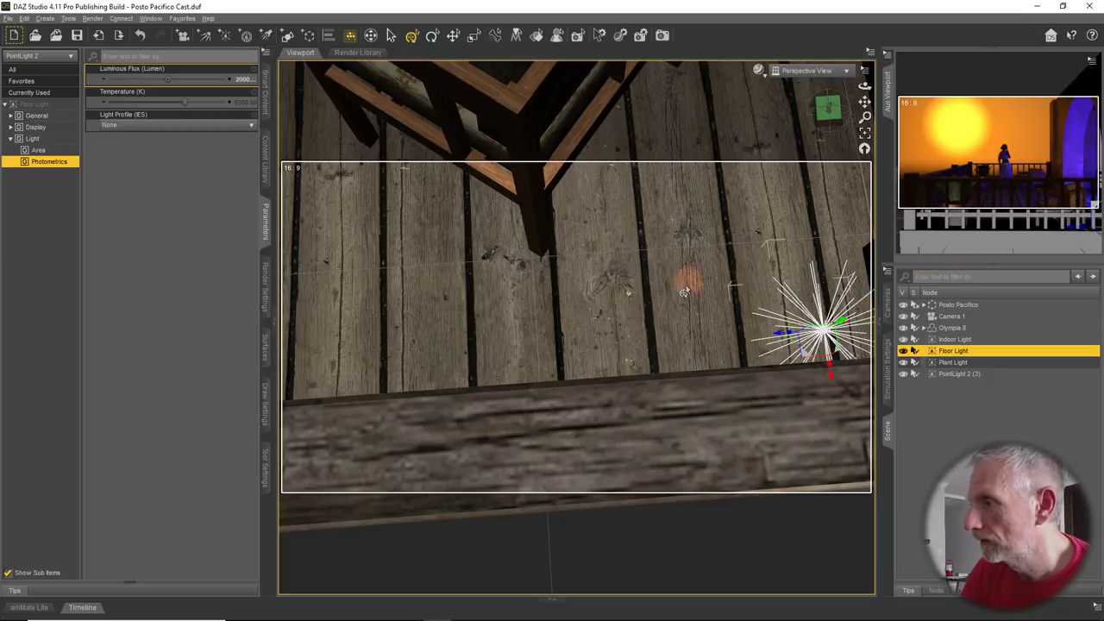
pyautogui.keyDown('alt'); pyautogui.moveTo(684, 292); pyautogui.dragTo(573, 272); pyautogui.keyUp('alt')
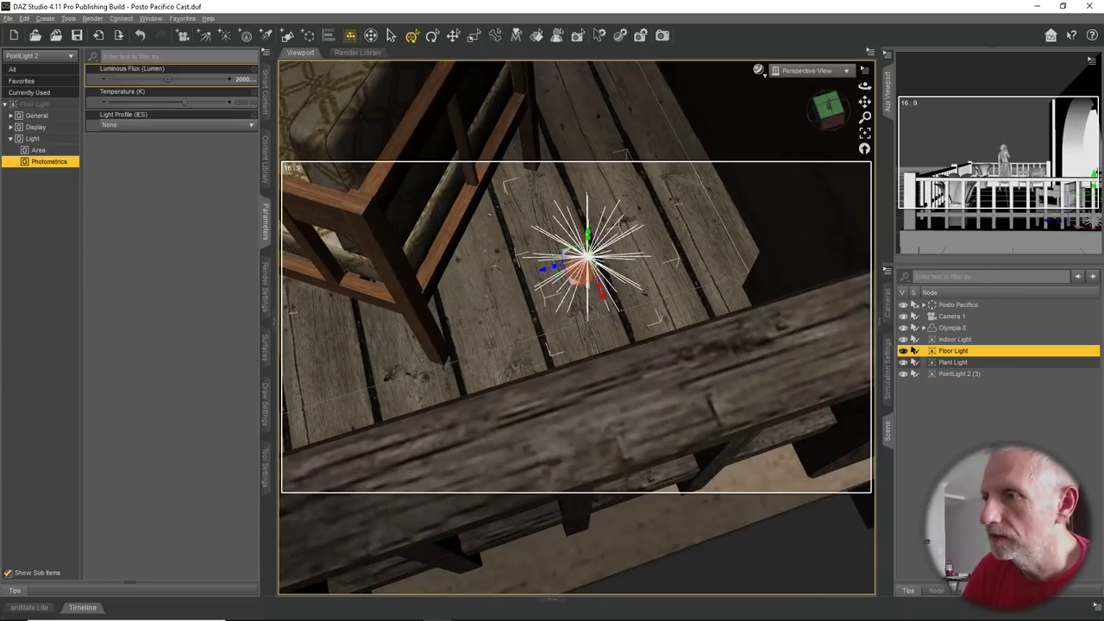
# Raise the Floor Light higher above the deck and centre it over the balcony's floor boards
pyautogui.moveTo(586, 235); pyautogui.dragTo(578, 125)
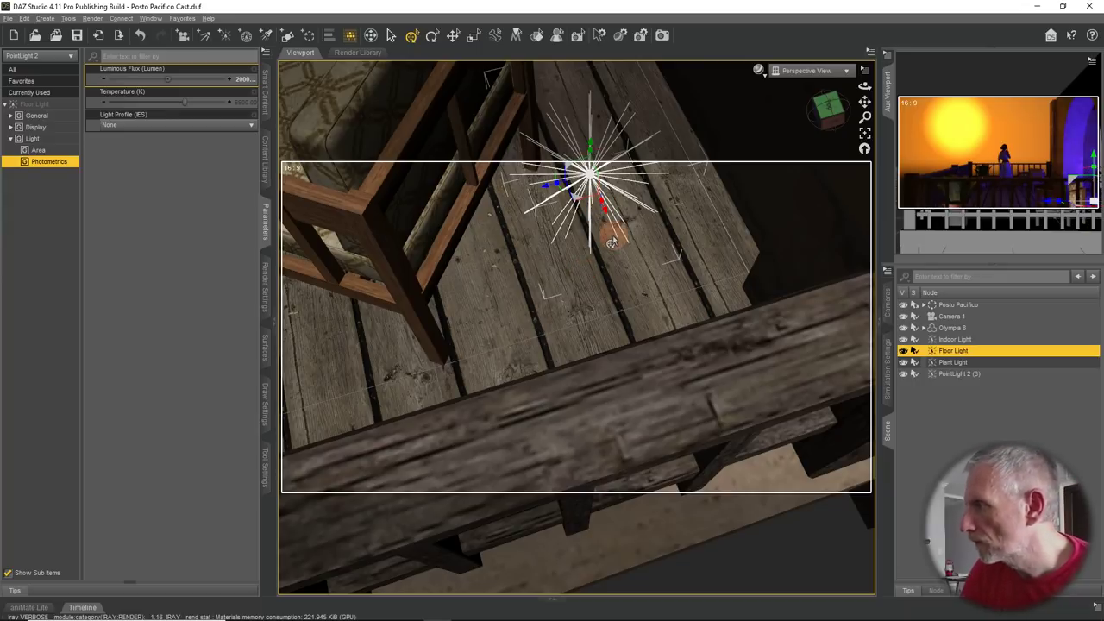
pyautogui.keyDown('alt'); pyautogui.moveTo(595, 181); pyautogui.dragTo(457, 413); pyautogui.keyUp('alt')
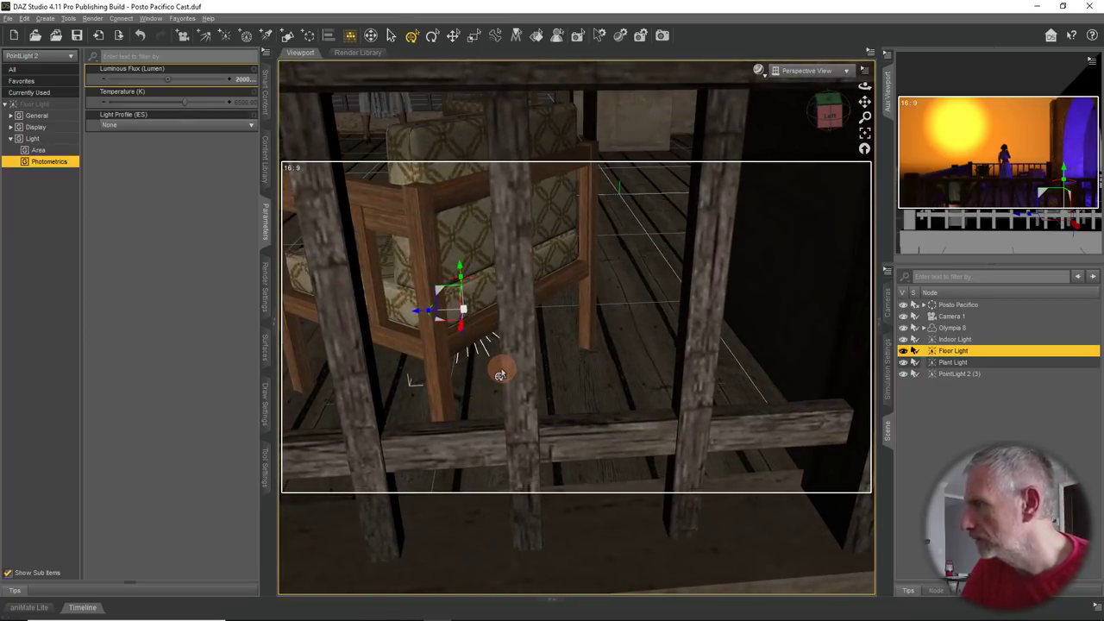
pyautogui.keyDown('alt'); pyautogui.moveTo(458, 375); pyautogui.dragTo(423, 353); pyautogui.keyUp('alt')
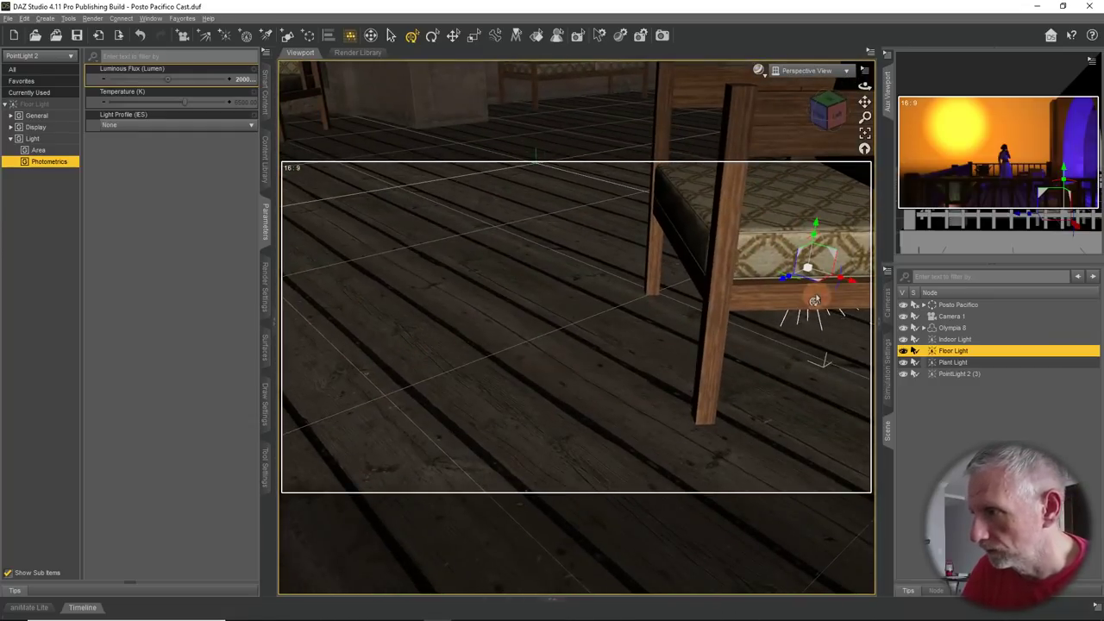
pyautogui.moveTo(815, 287); pyautogui.dragTo(646, 365)
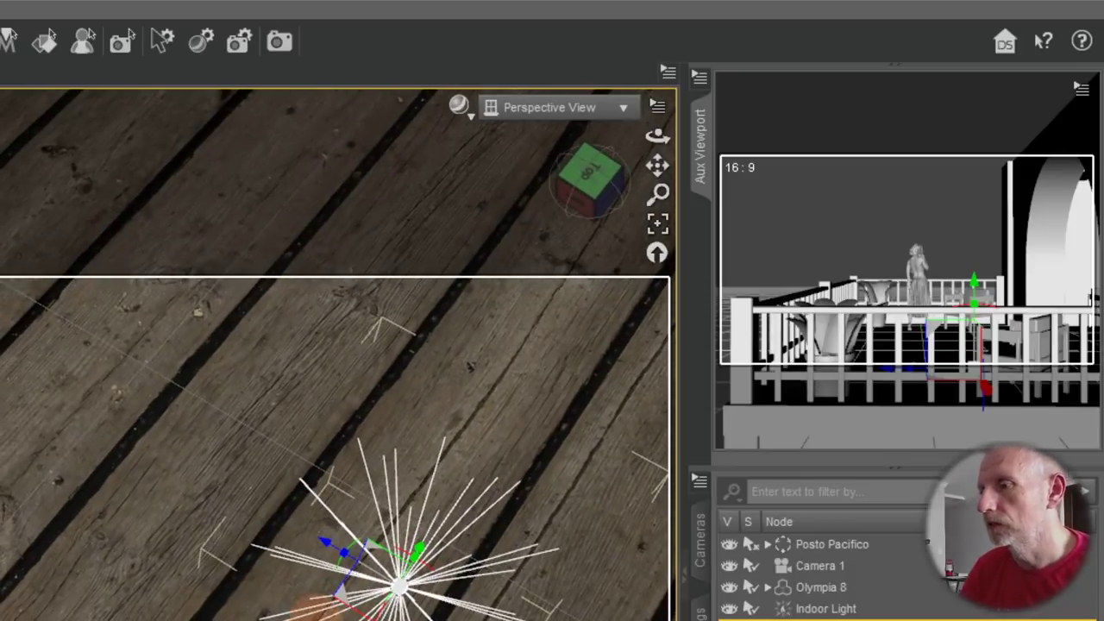
pyautogui.moveTo(347, 608); pyautogui.dragTo(439, 593)
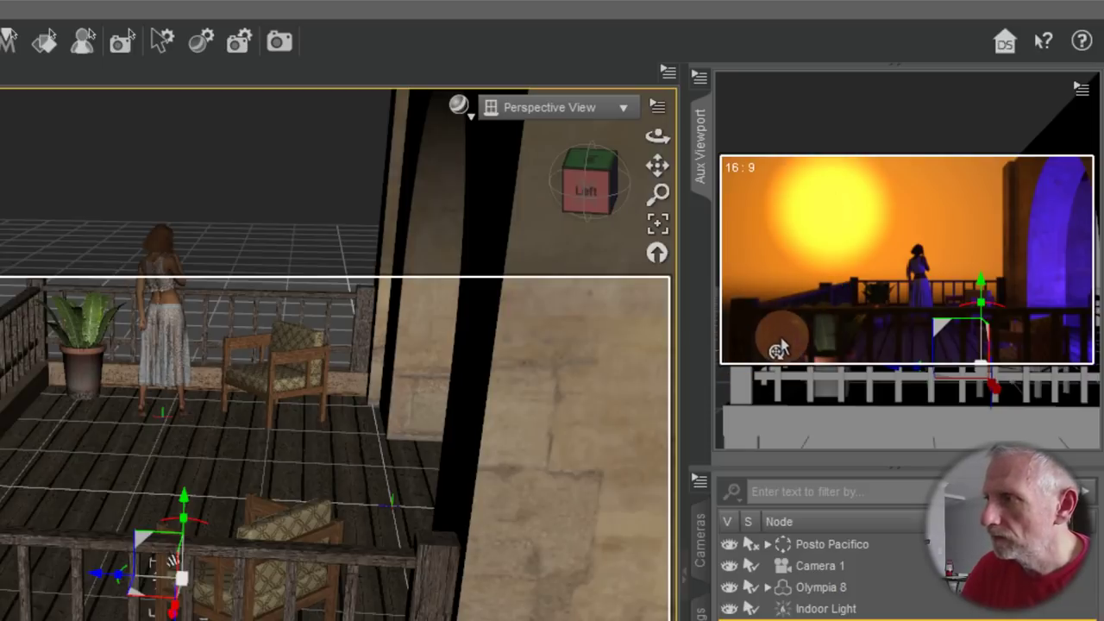
pyautogui.moveTo(657, 136); pyautogui.dragTo(600, 136)
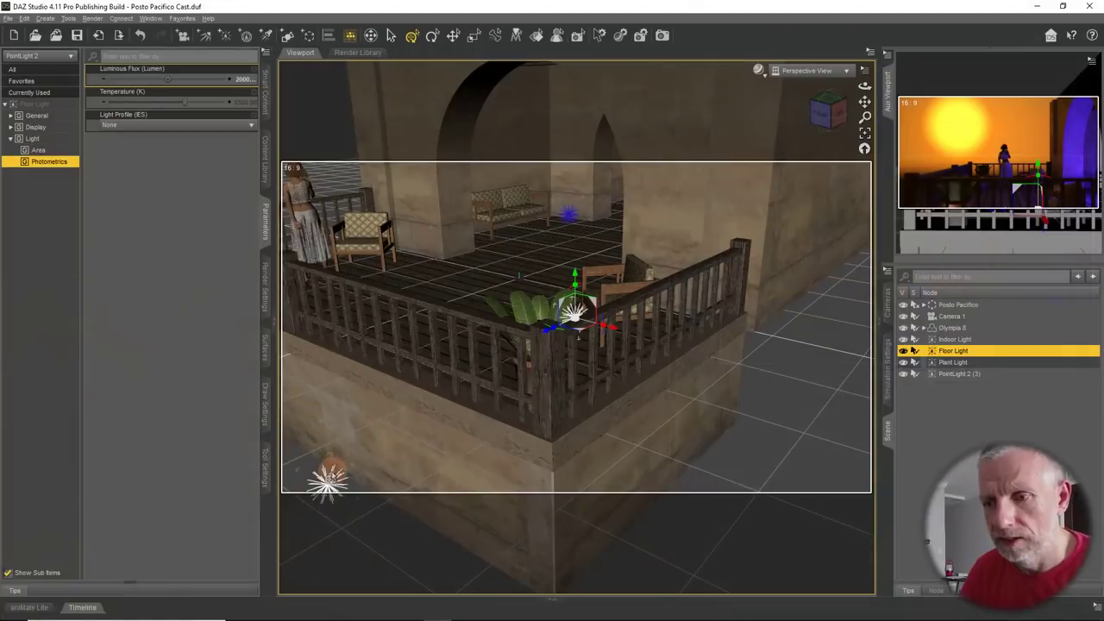
# Raise PointLight 2 (3) to the railing, rename it Outside Light, and set luminous flux to 100000
pyautogui.click(326, 475)
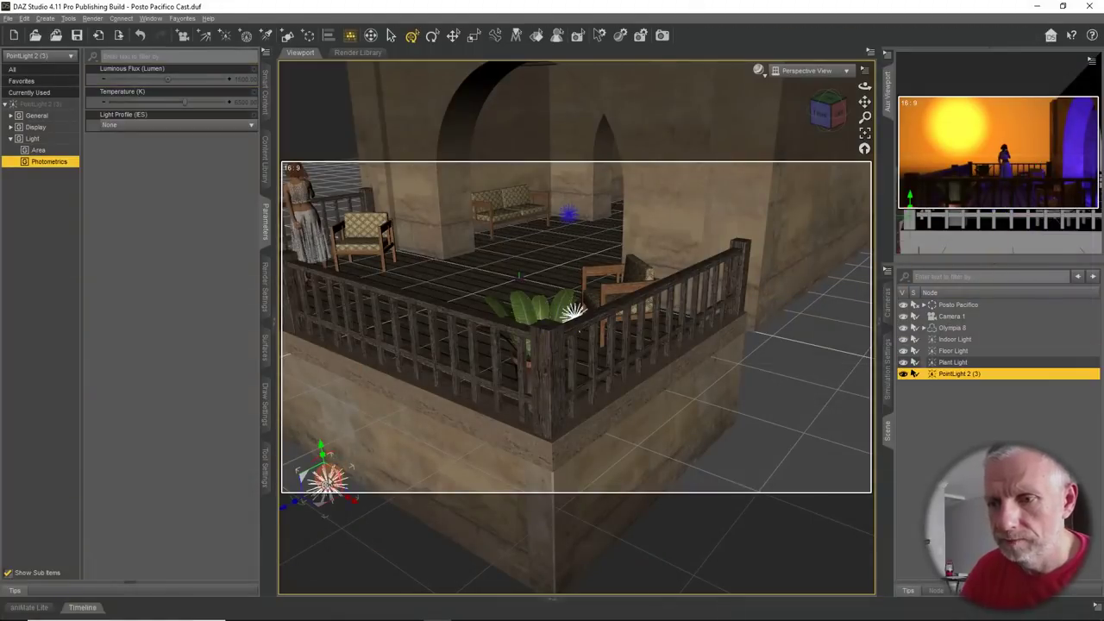
pyautogui.moveTo(324, 460); pyautogui.dragTo(311, 321)
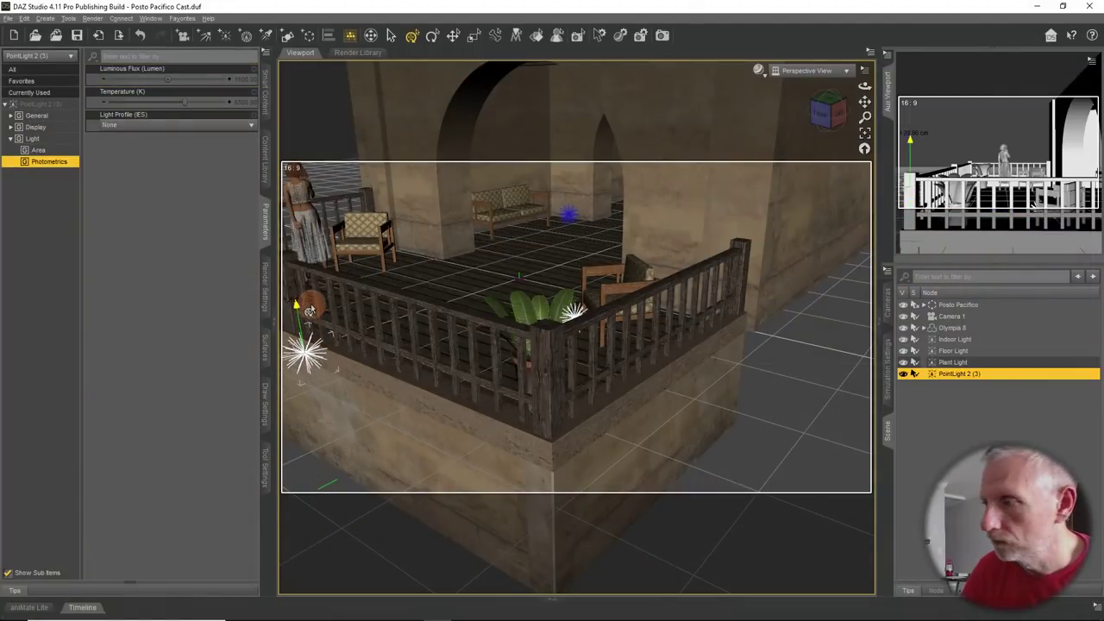
pyautogui.doubleClick(952, 377)
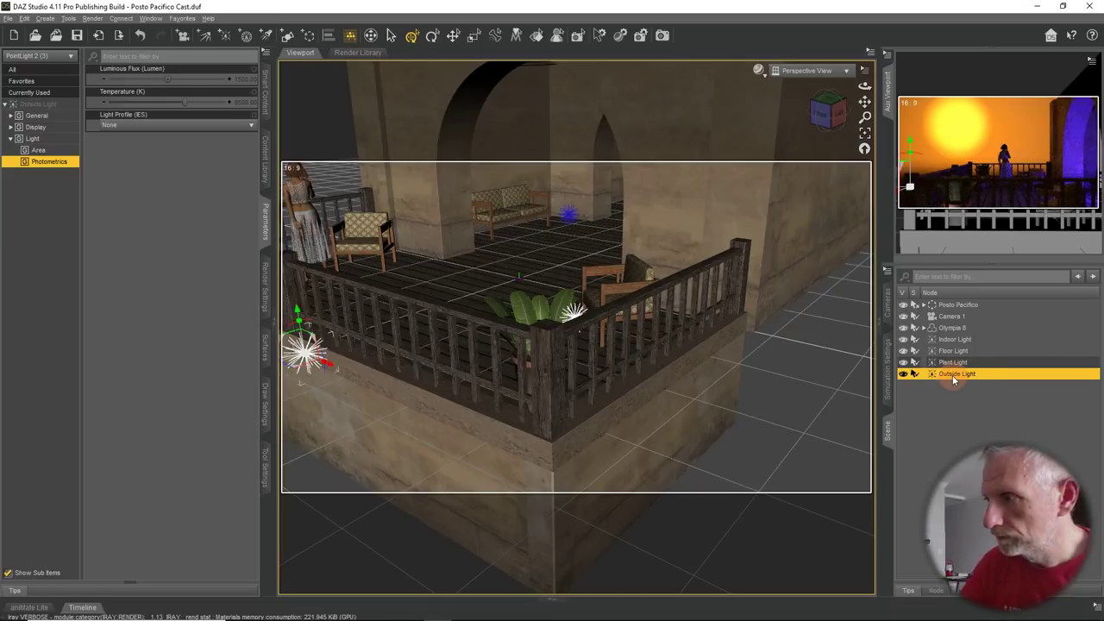
pyautogui.click(249, 80)
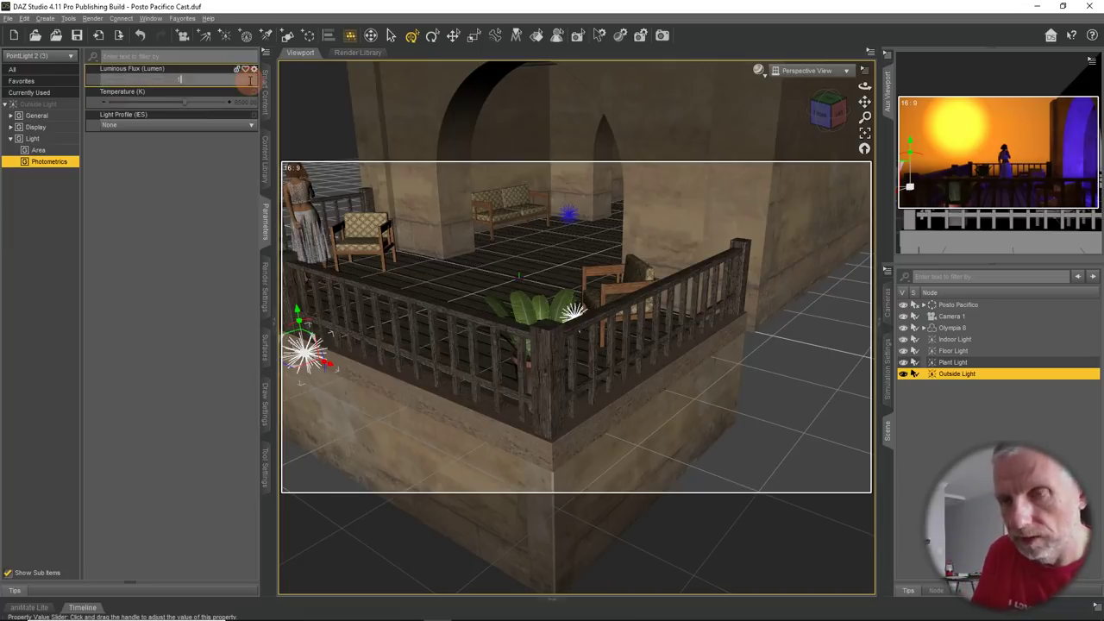
pyautogui.press('Return')
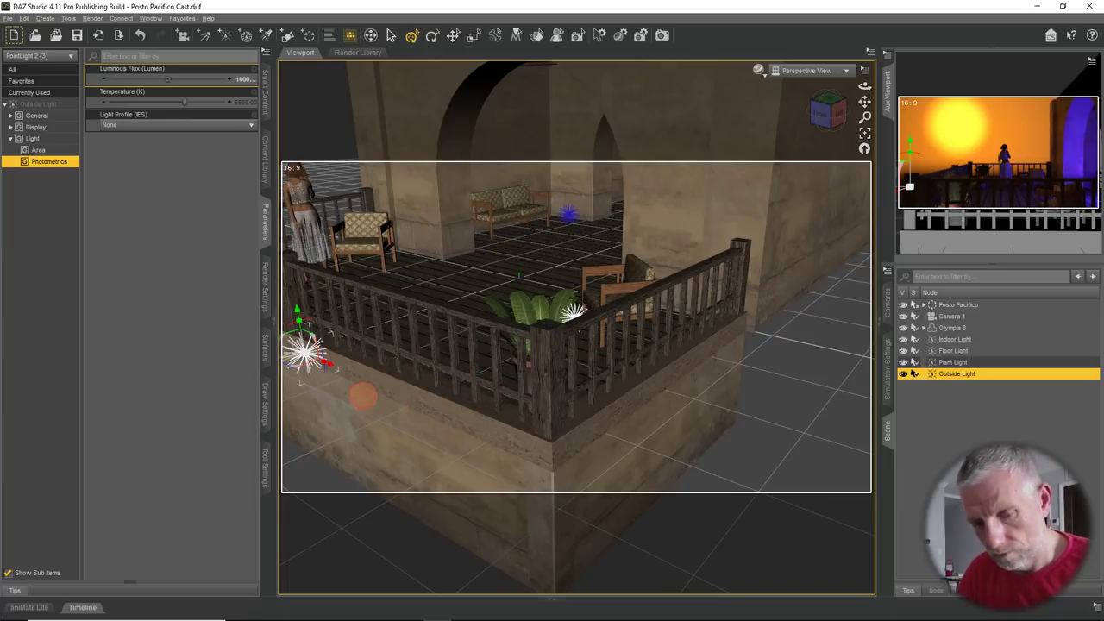
# Shift the Outside Light left along the balcony wall and lower it
pyautogui.moveTo(363, 395)
pyautogui.keyDown('alt'); pyautogui.mouseDown()
pyautogui.moveTo(384, 389)
pyautogui.moveTo(362, 394)
pyautogui.mouseUp(); pyautogui.keyUp('alt')
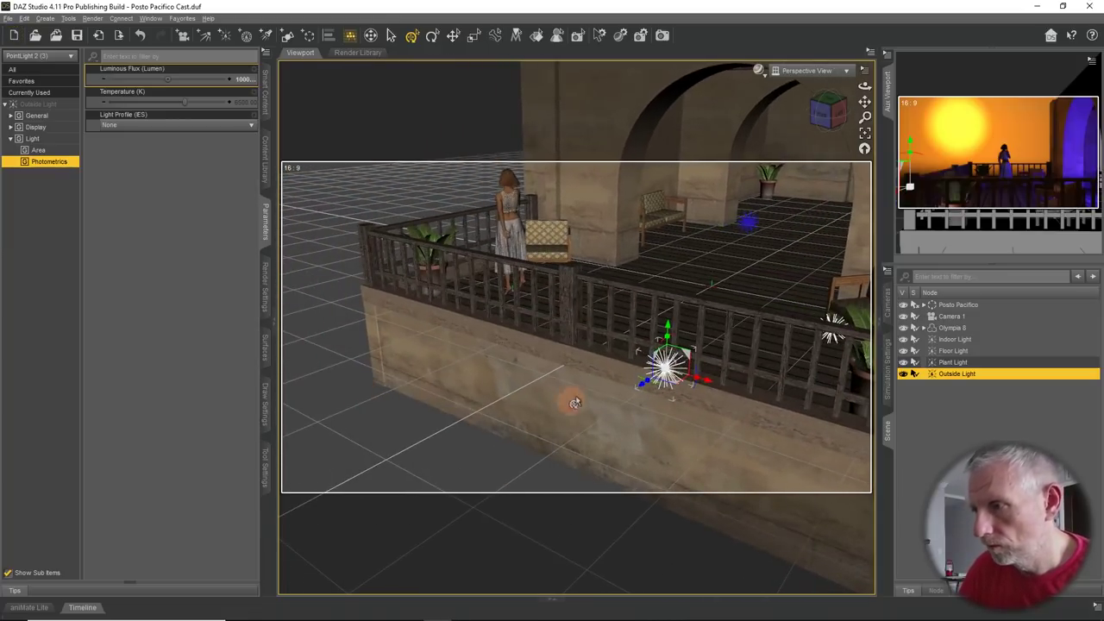
pyautogui.moveTo(707, 385); pyautogui.dragTo(557, 336)
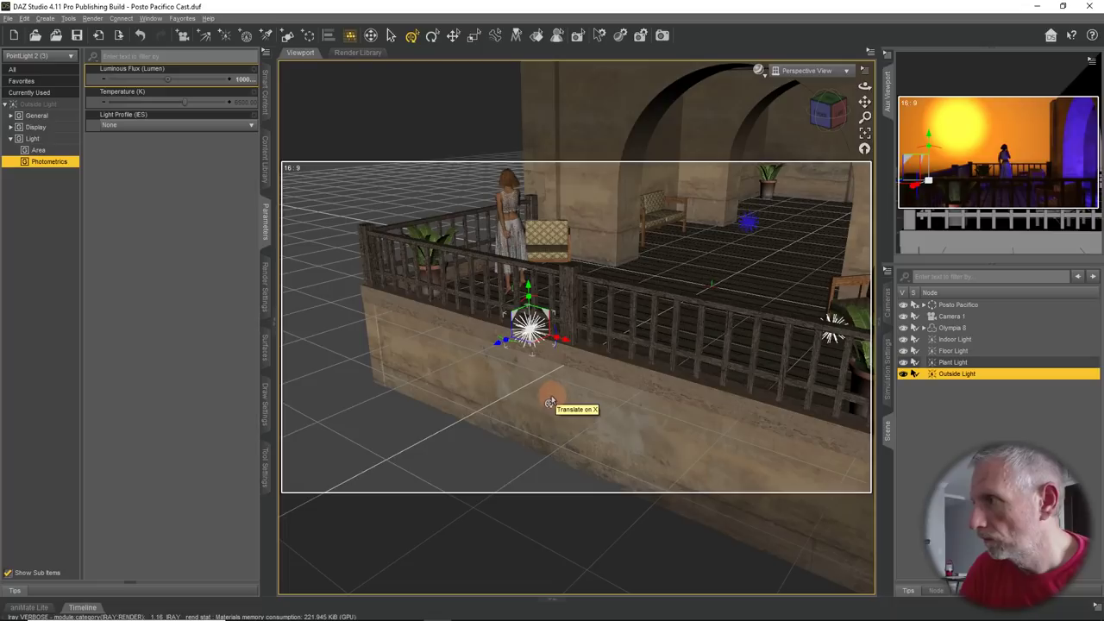
pyautogui.moveTo(564, 344); pyautogui.dragTo(488, 360)
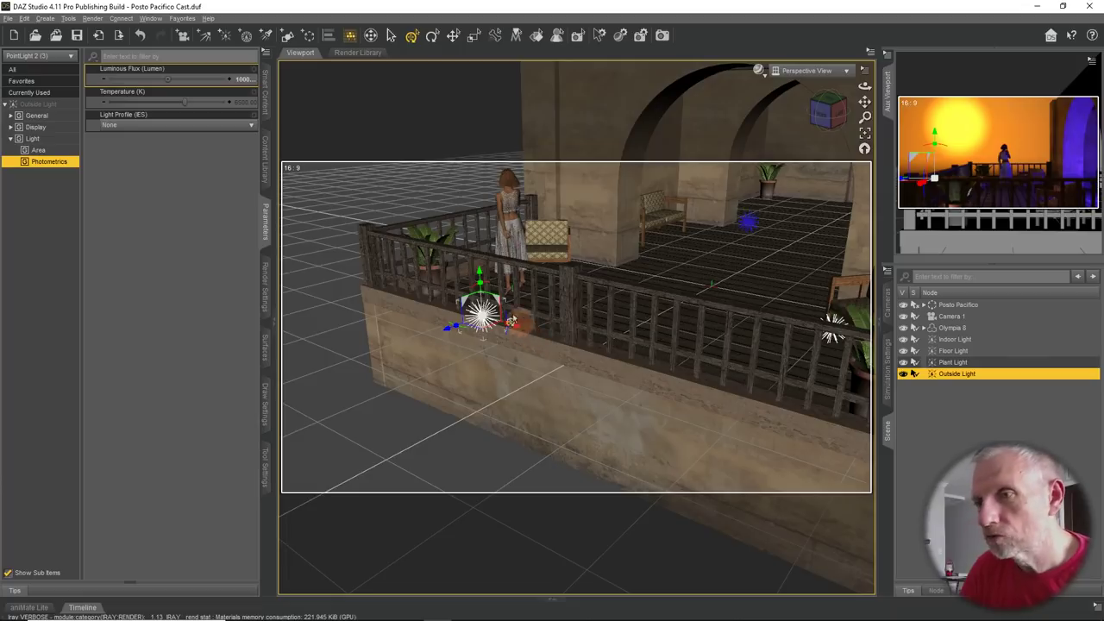
pyautogui.moveTo(479, 274); pyautogui.dragTo(485, 340)
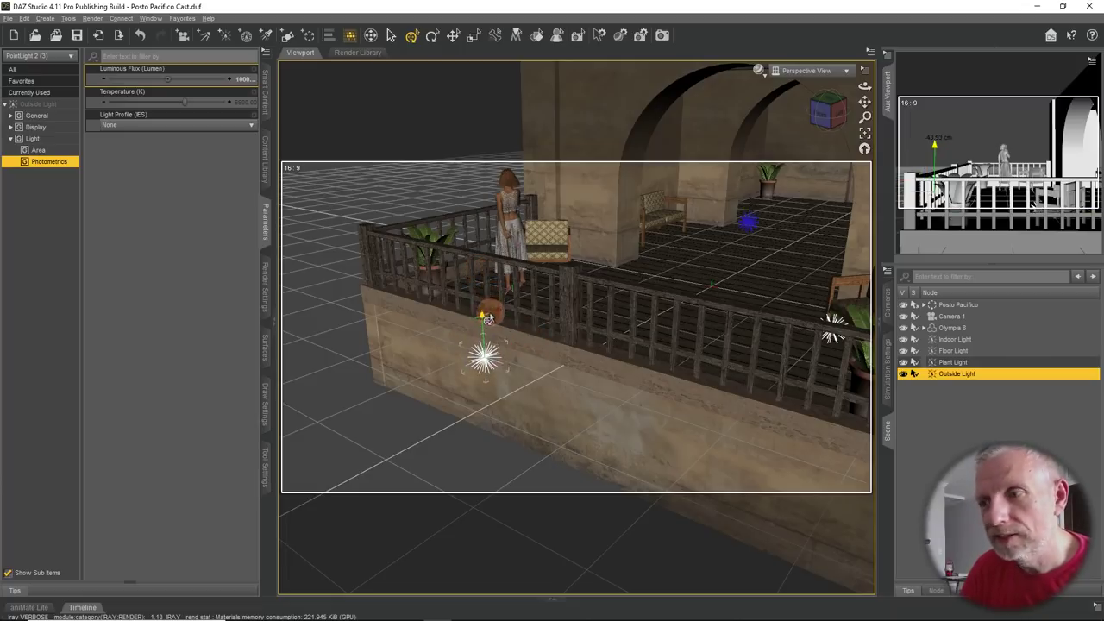
pyautogui.keyDown('alt'); pyautogui.moveTo(583, 356); pyautogui.dragTo(562, 382); pyautogui.keyUp('alt')
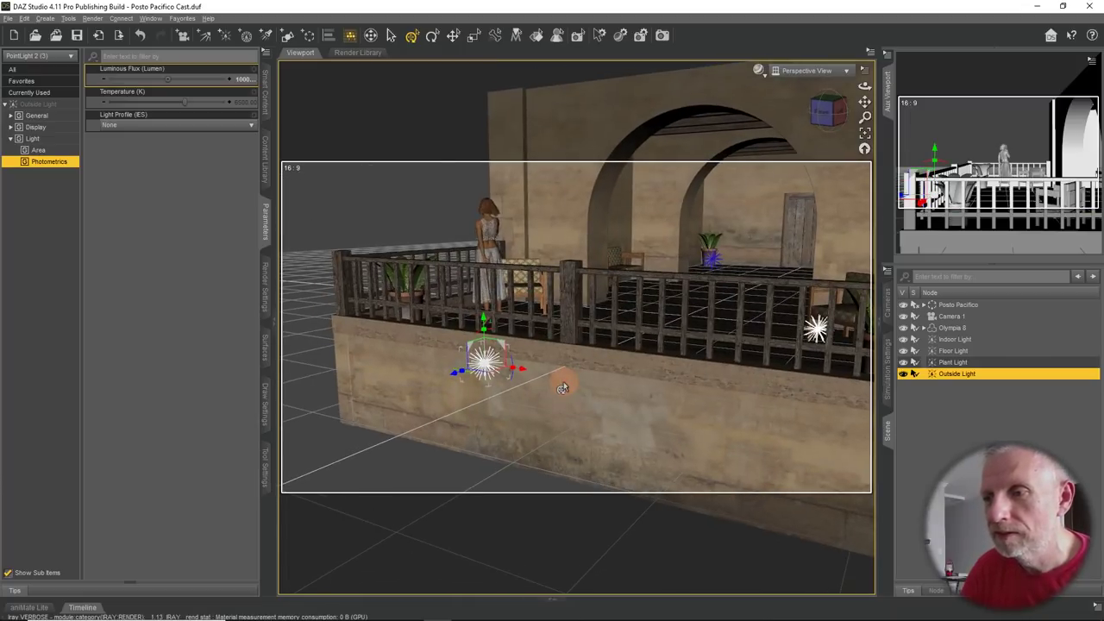
pyautogui.scroll(5, 563, 381)
# Push the Outside Light out beyond the railing and slide it along the ground on X
pyautogui.keyDown('alt'); pyautogui.moveTo(518, 411); pyautogui.dragTo(519, 405); pyautogui.keyUp('alt')
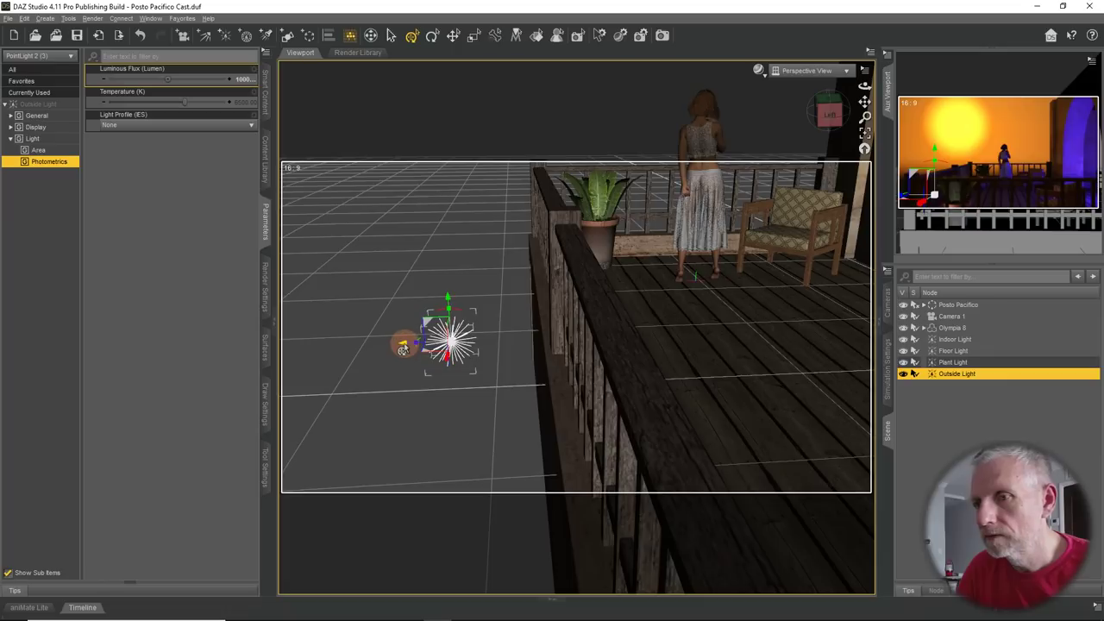
pyautogui.moveTo(403, 346); pyautogui.dragTo(283, 329)
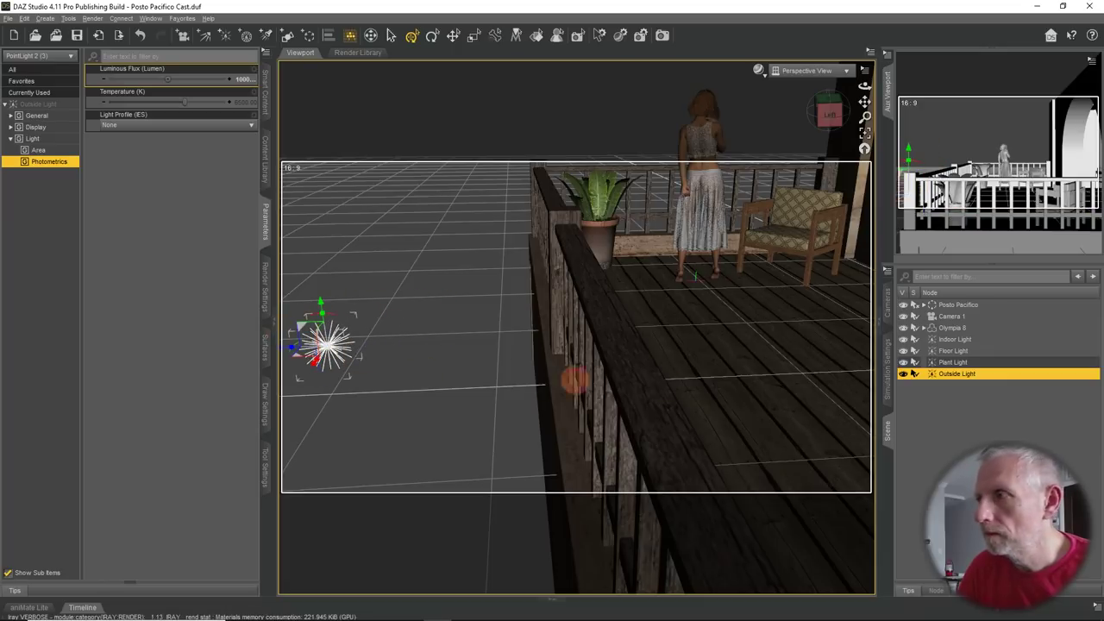
pyautogui.keyDown('alt'); pyautogui.moveTo(492, 384); pyautogui.dragTo(483, 287); pyautogui.keyUp('alt')
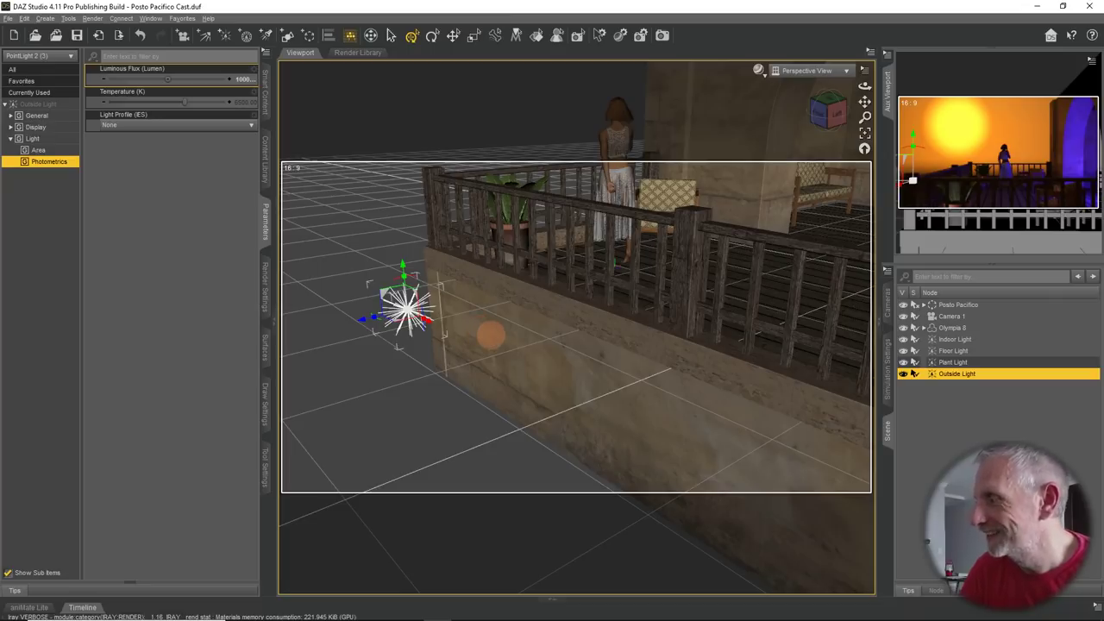
pyautogui.keyDown('alt'); pyautogui.moveTo(490, 334); pyautogui.dragTo(495, 343); pyautogui.keyUp('alt')
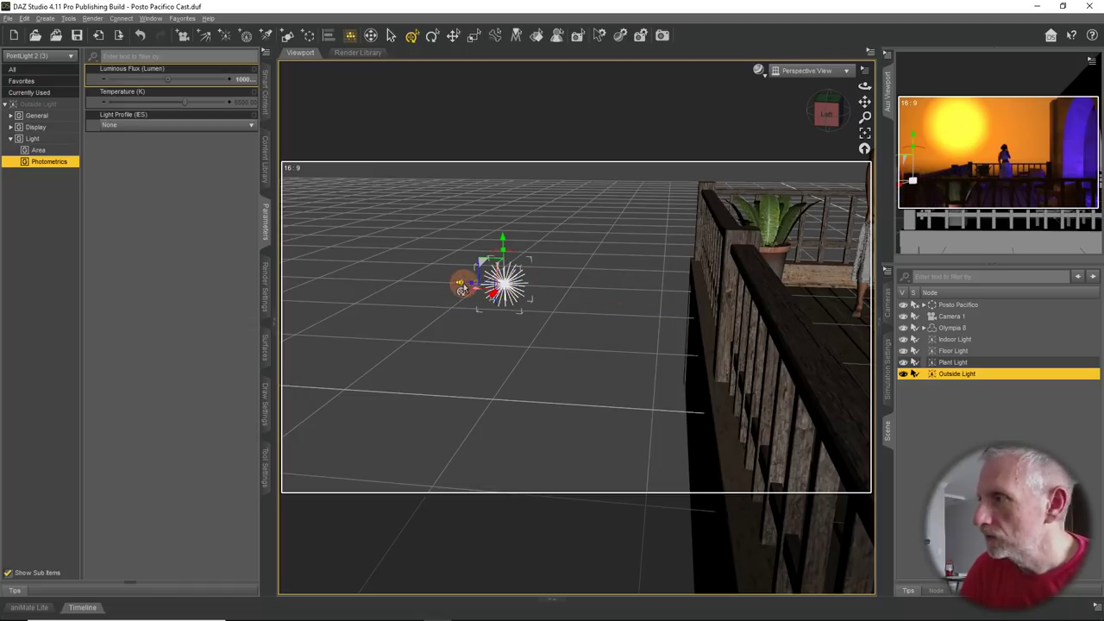
pyautogui.moveTo(461, 288); pyautogui.dragTo(609, 310)
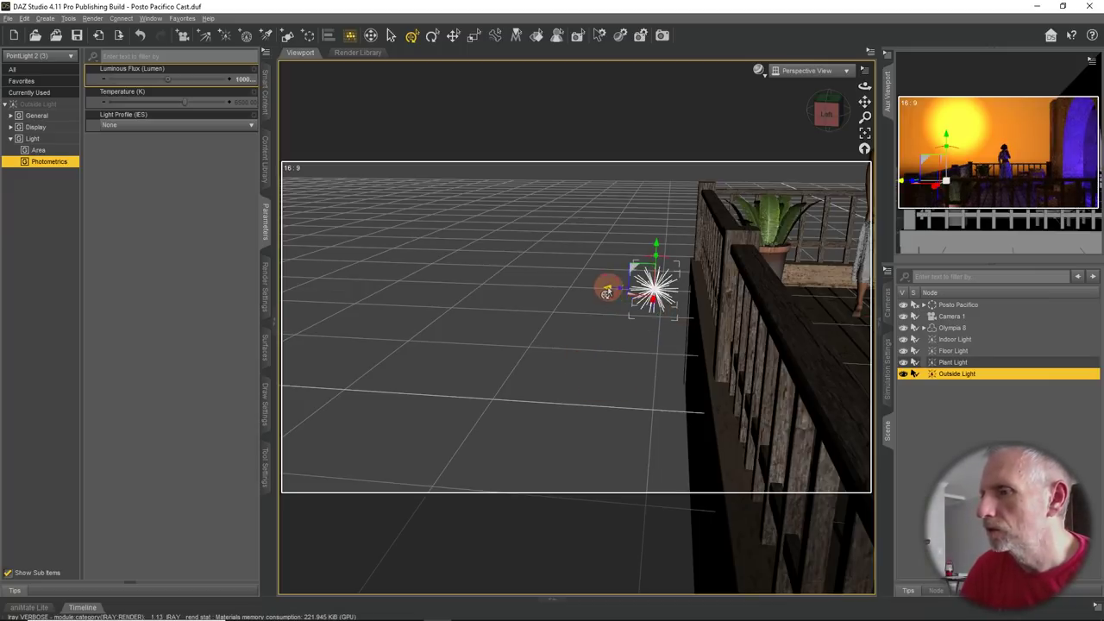
pyautogui.moveTo(604, 288); pyautogui.dragTo(525, 286)
# Re-enter and confirm the Outside Light's luminous flux value
pyautogui.click(242, 79)
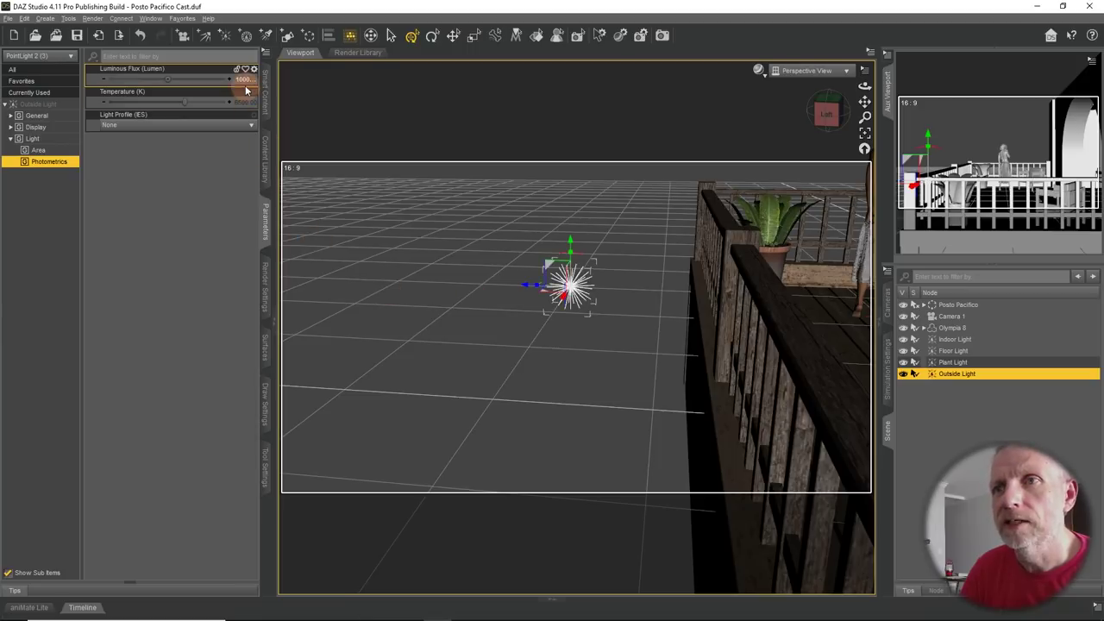
pyautogui.click(179, 80)
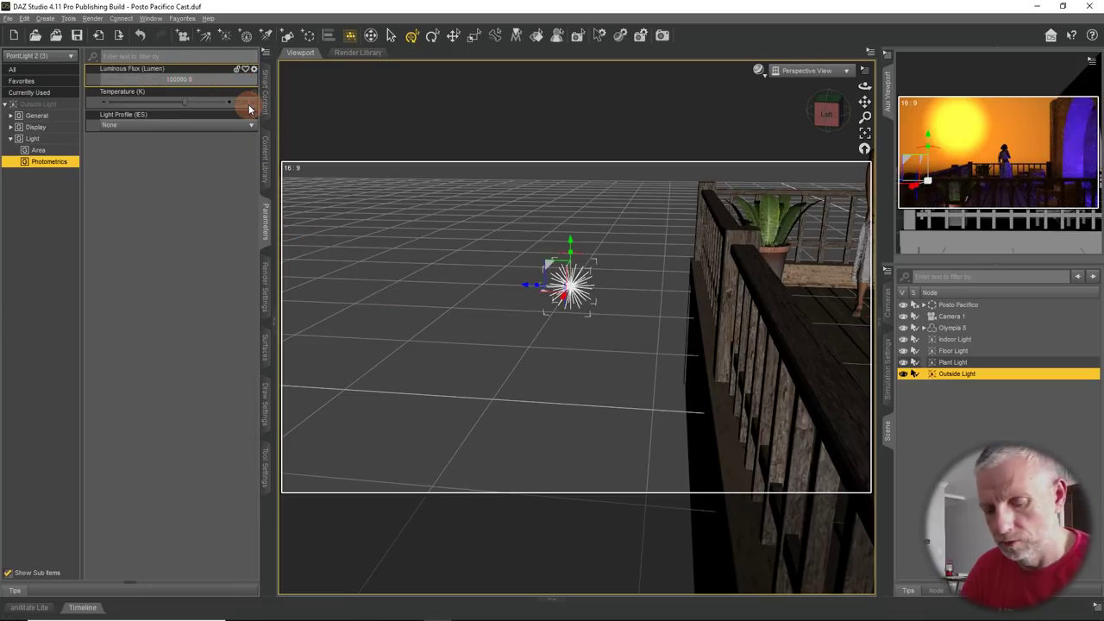
pyautogui.press('BackSpace')
pyautogui.press('BackSpace')
pyautogui.press('Return')
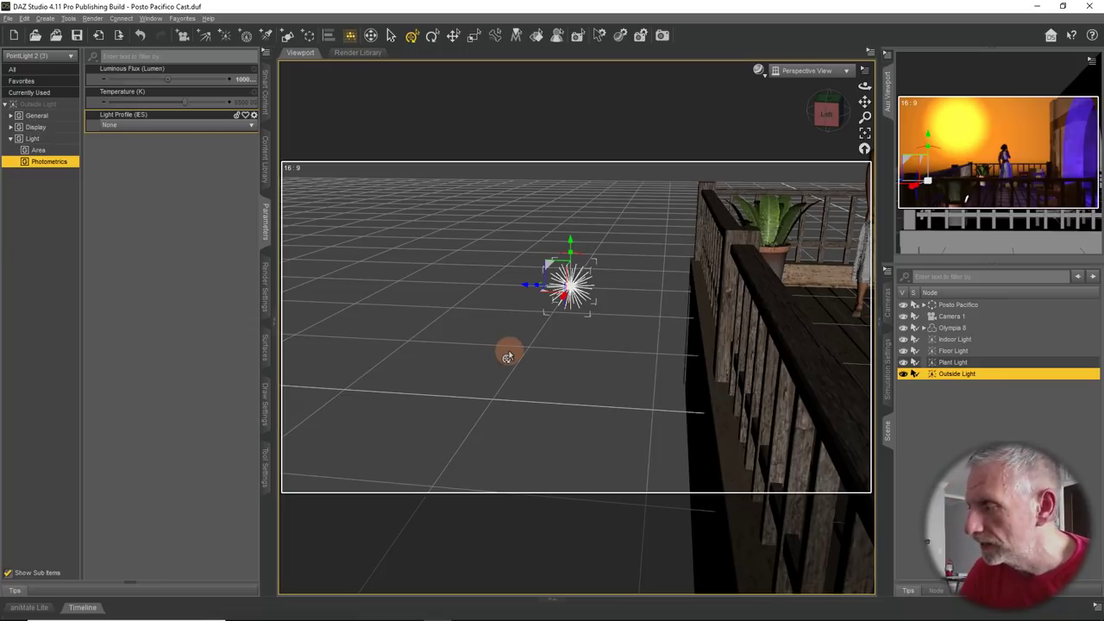
# Orbit the view to see the Outside Light beside the balcony's outer wall
pyautogui.moveTo(508, 357); pyautogui.dragTo(508, 357)
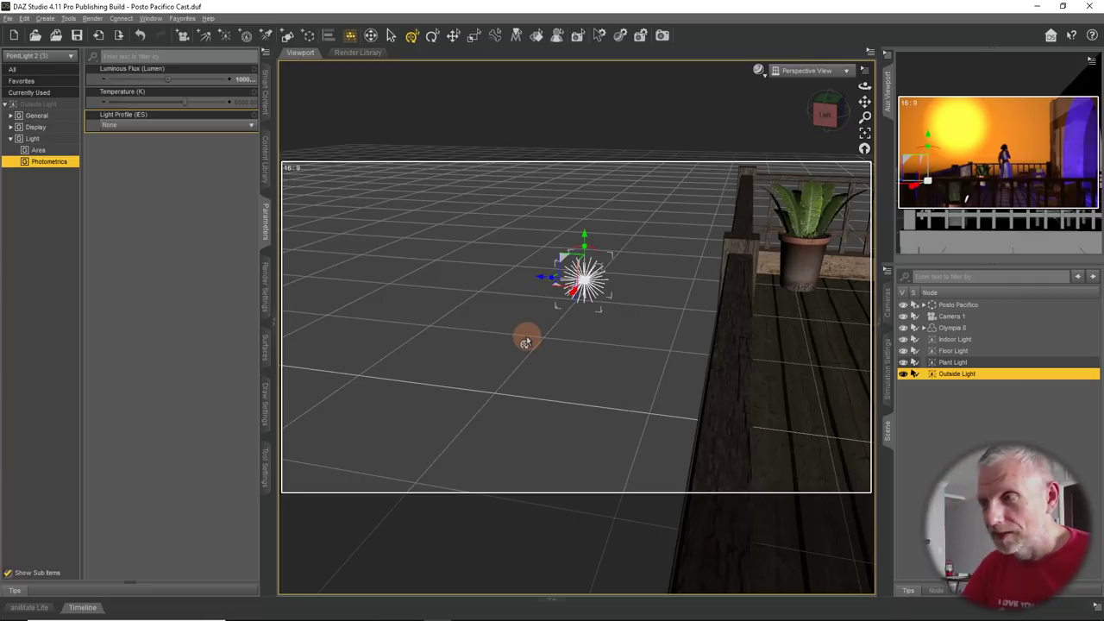
pyautogui.moveTo(525, 341); pyautogui.dragTo(438, 354)
pyautogui.moveTo(673, 408); pyautogui.dragTo(316, 333)
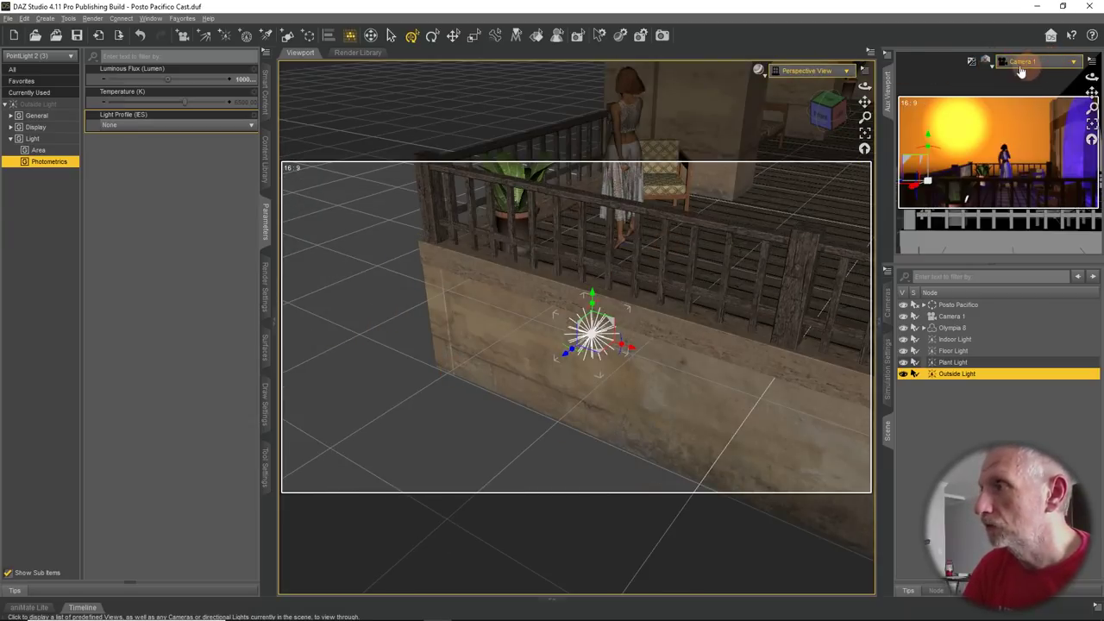
# Set the main viewport to NVIDIA Iray through Camera 1 and collapse the left panel
pyautogui.click(757, 69)
pyautogui.click(759, 204)
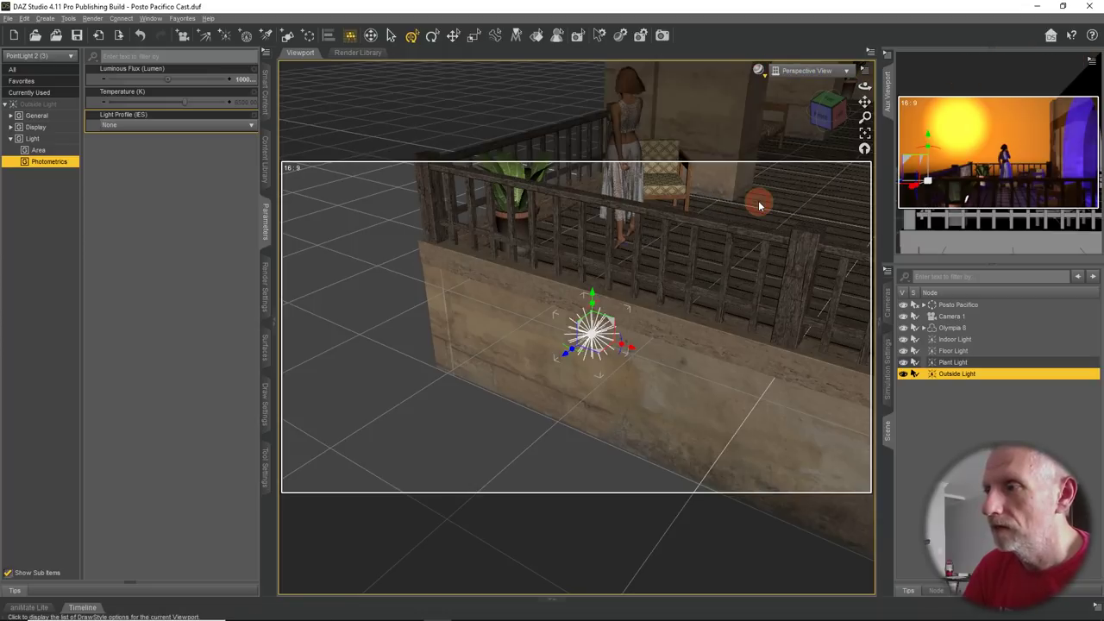
pyautogui.click(809, 69)
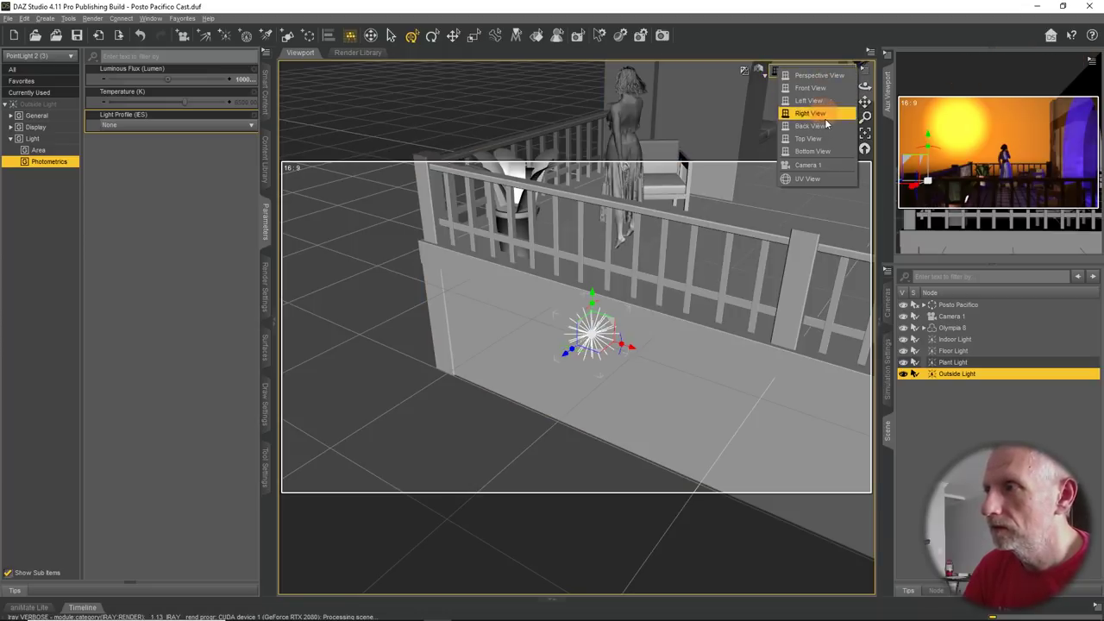
pyautogui.click(811, 164)
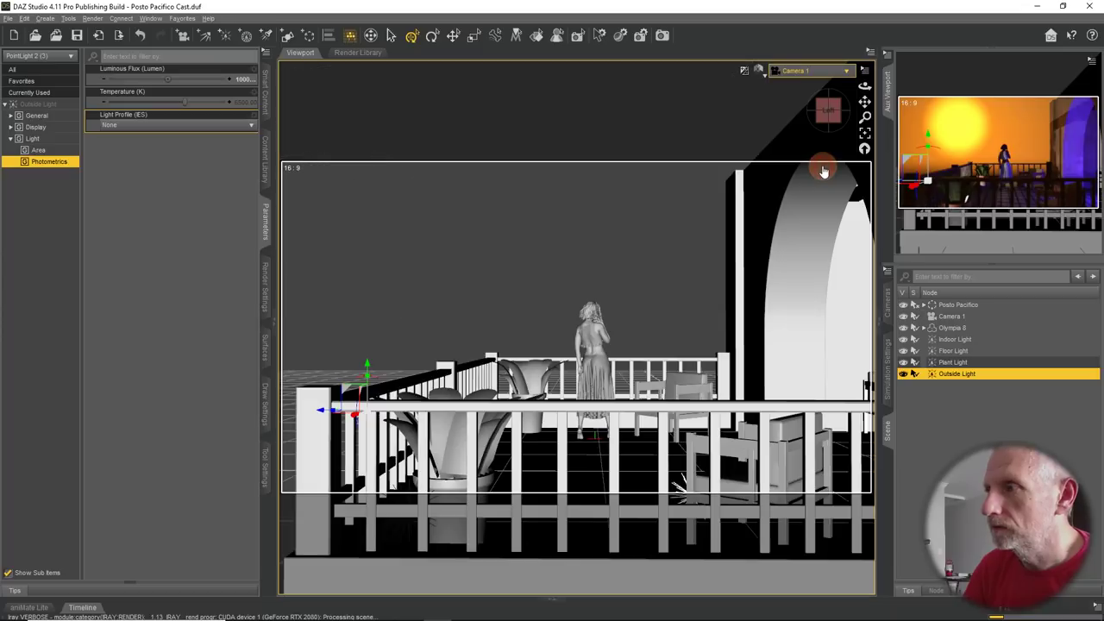
pyautogui.click(259, 223)
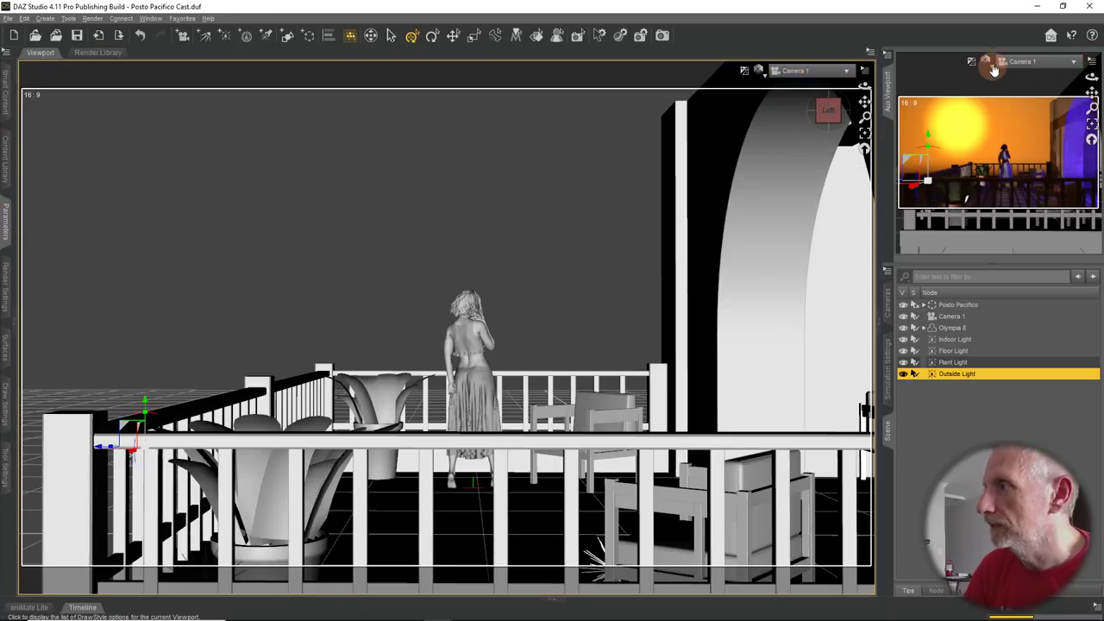
# Set the aux viewport to Iray, collapse the right panel, then bring back the Scene panel
pyautogui.click(987, 62)
pyautogui.click(968, 198)
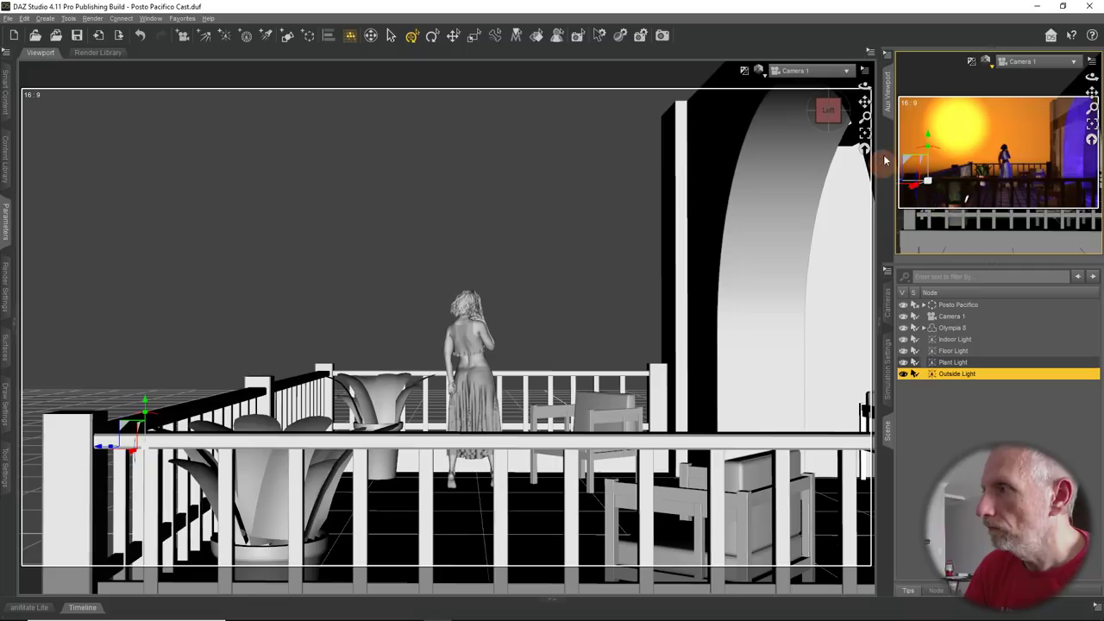
pyautogui.click(889, 97)
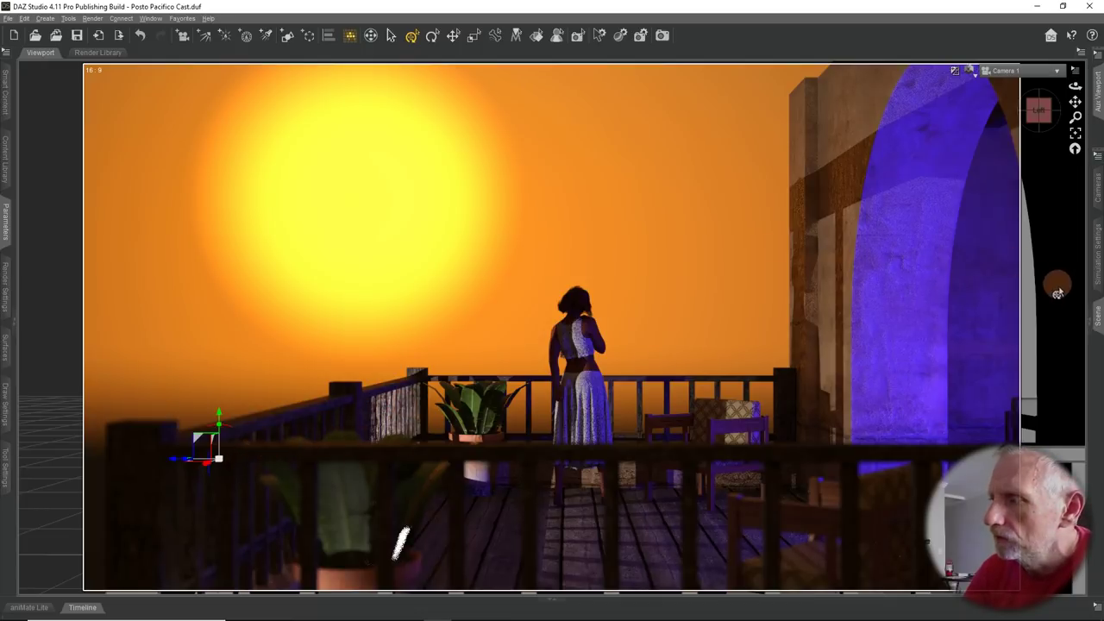
pyautogui.click(1097, 315)
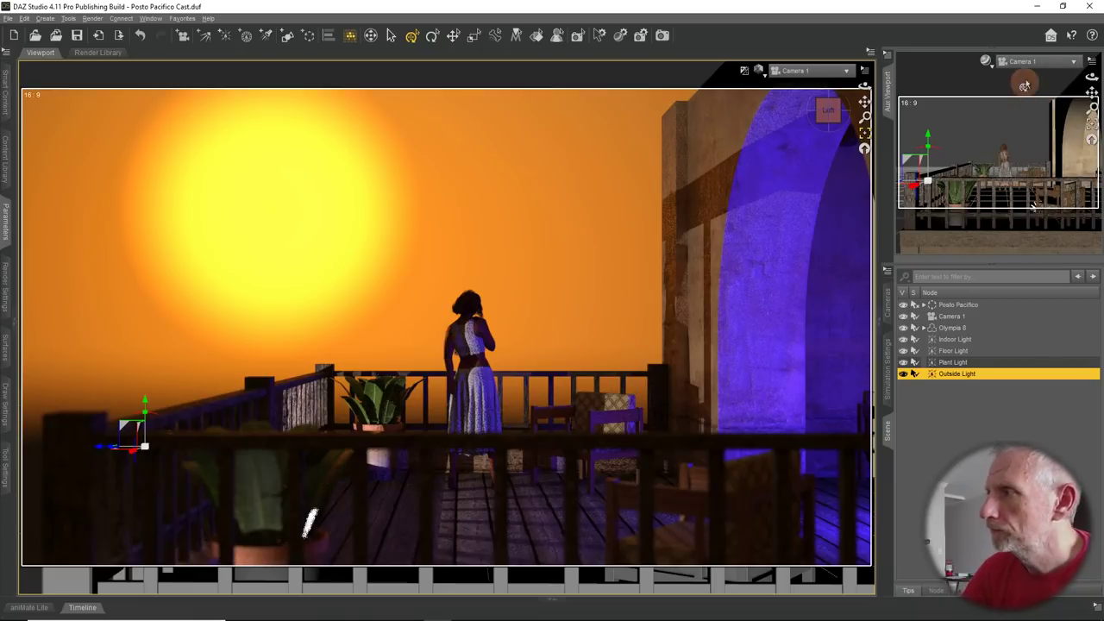
# Switch the aux view to Perspective and lower the Outside Light, shifting it along X
pyautogui.click(1035, 62)
pyautogui.click(1036, 71)
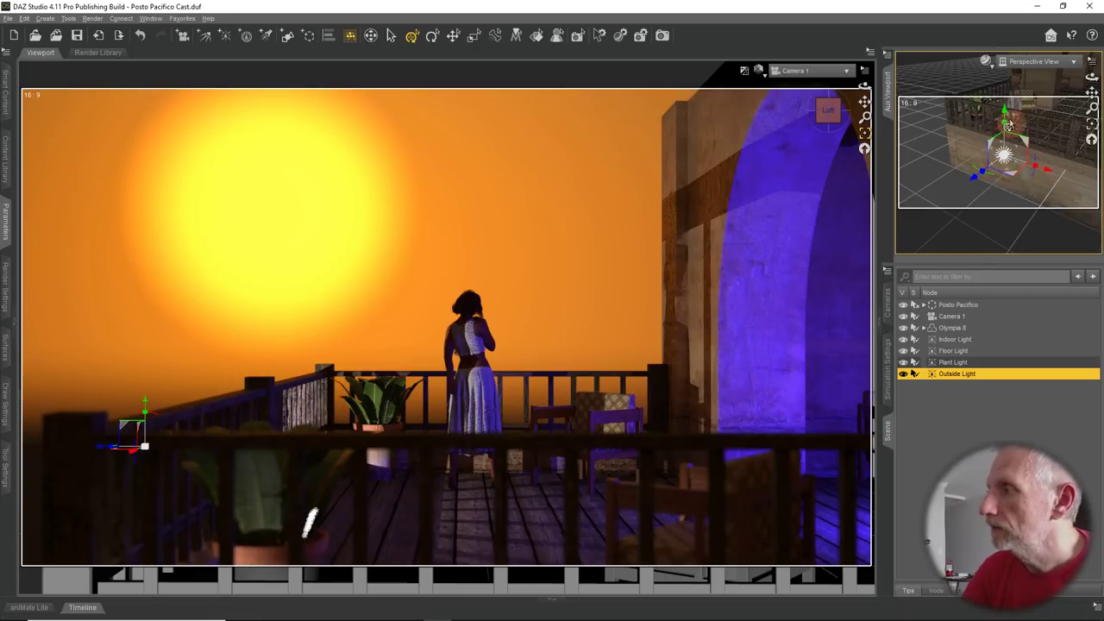
pyautogui.moveTo(1003, 121)
pyautogui.mouseDown()
pyautogui.moveTo(1015, 173)
pyautogui.moveTo(1005, 194)
pyautogui.moveTo(931, 252)
pyautogui.moveTo(936, 196)
pyautogui.moveTo(975, 172)
pyautogui.moveTo(1019, 171)
pyautogui.moveTo(1073, 194)
pyautogui.moveTo(1037, 227)
pyautogui.mouseUp()
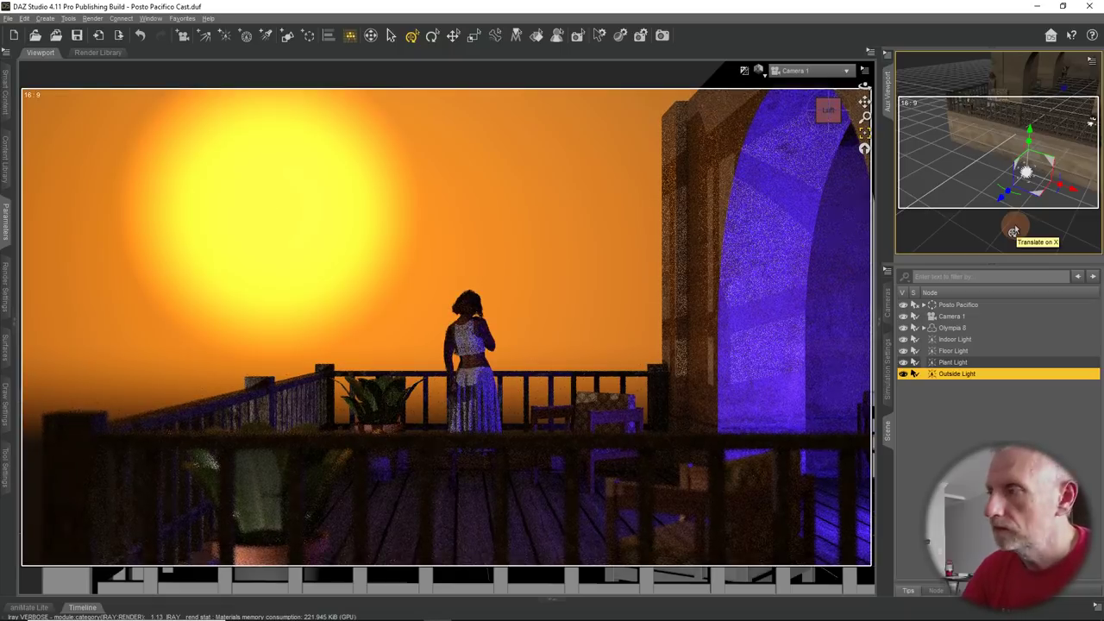
pyautogui.keyDown('alt'); pyautogui.moveTo(1014, 231); pyautogui.dragTo(1066, 194); pyautogui.keyUp('alt')
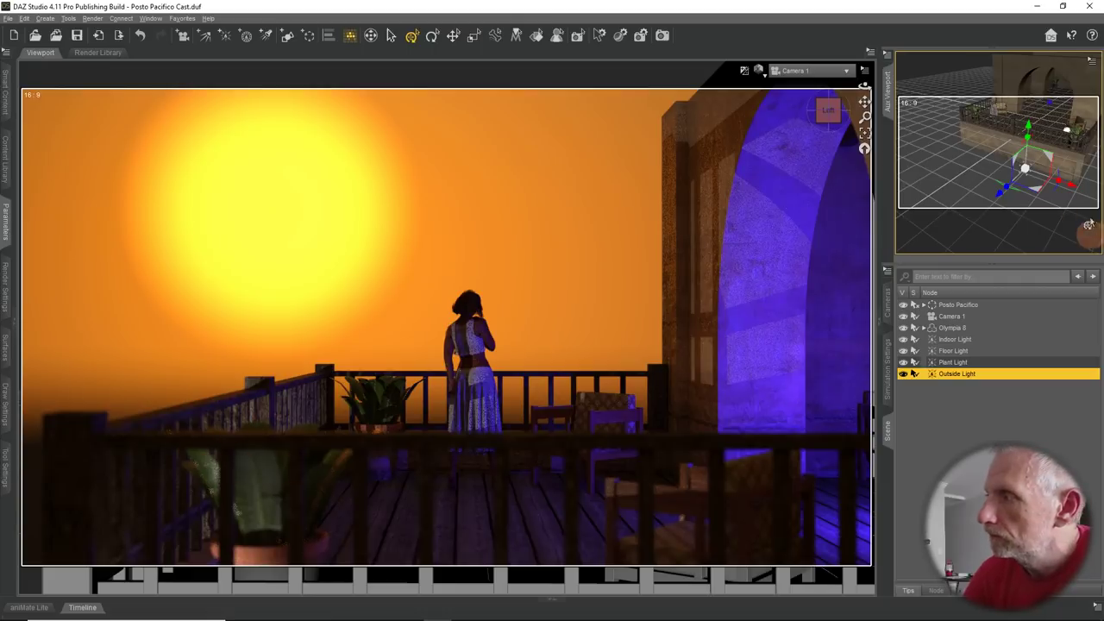
pyautogui.moveTo(1069, 184); pyautogui.dragTo(1100, 206)
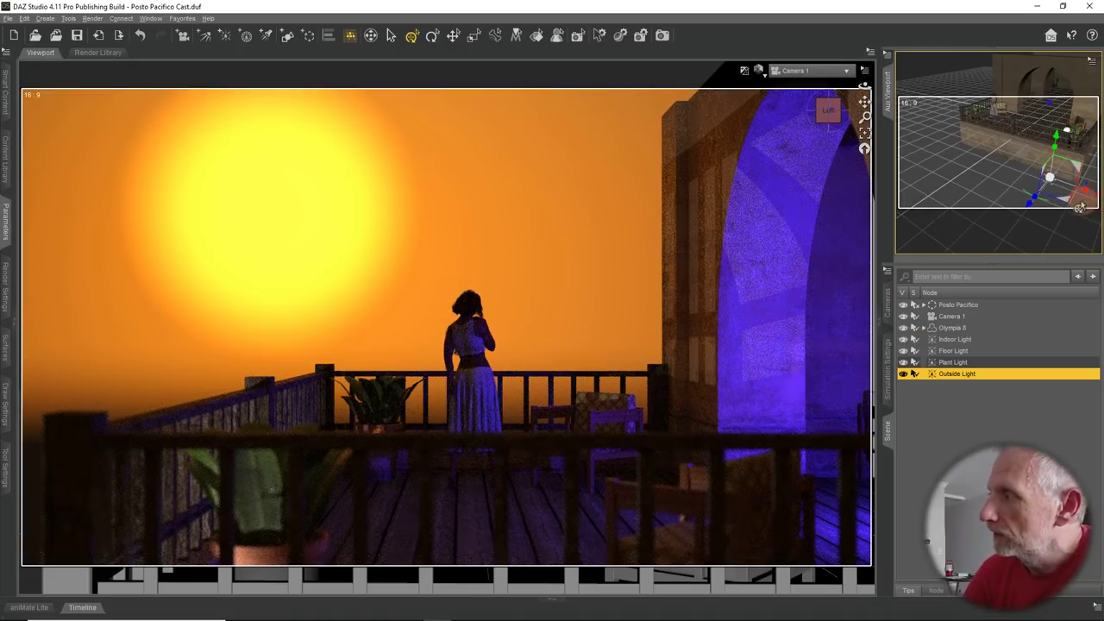
pyautogui.moveTo(1065, 203); pyautogui.dragTo(1057, 251)
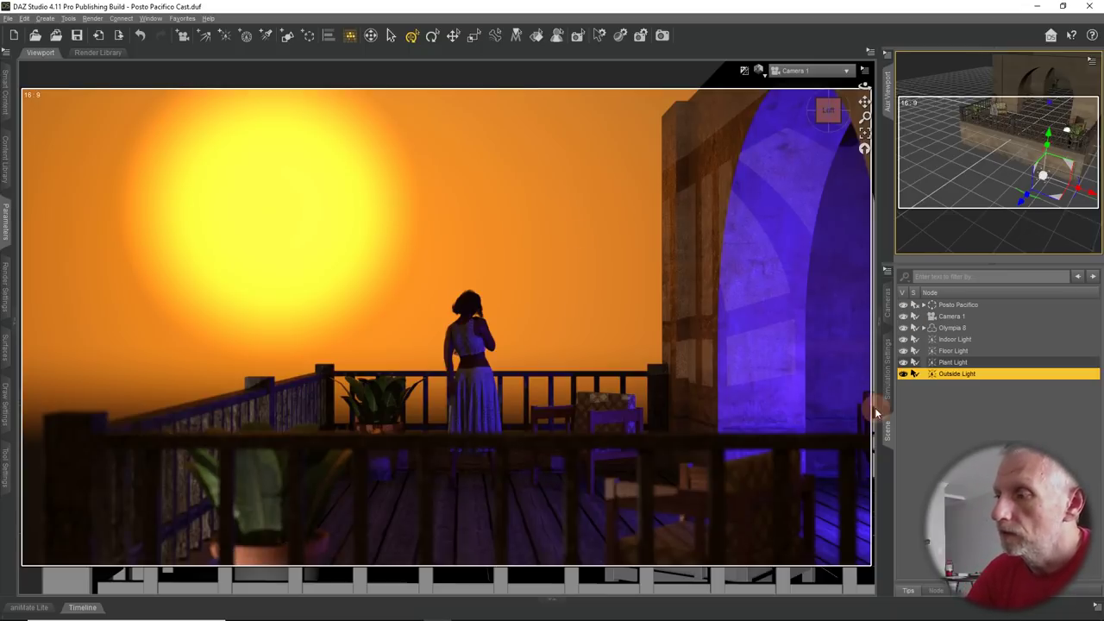
pyautogui.click(903, 374)
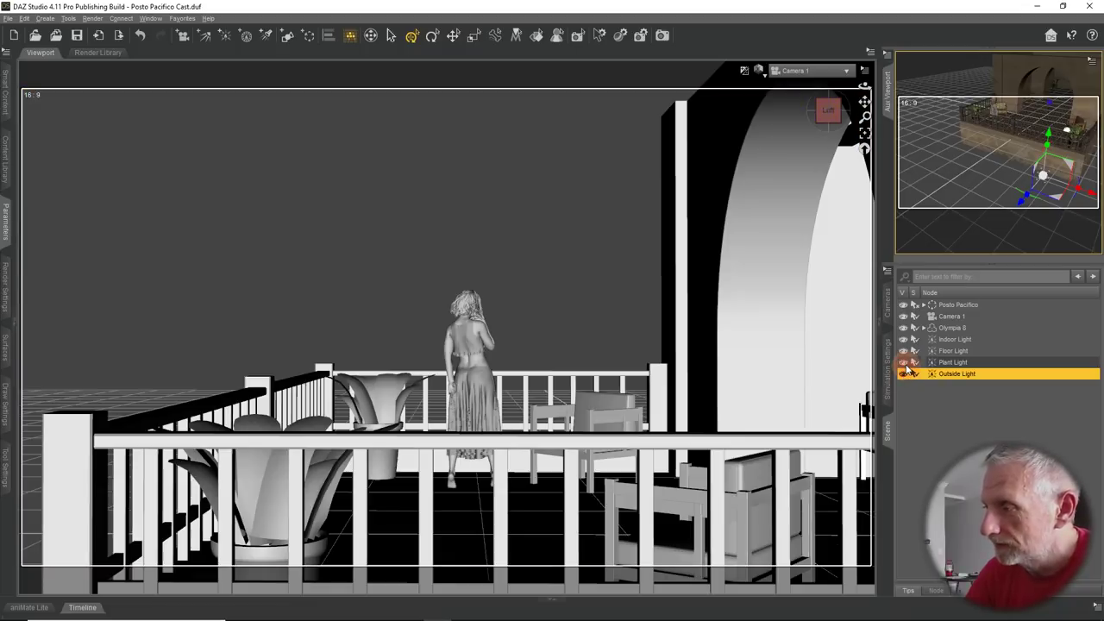
pyautogui.click(903, 362)
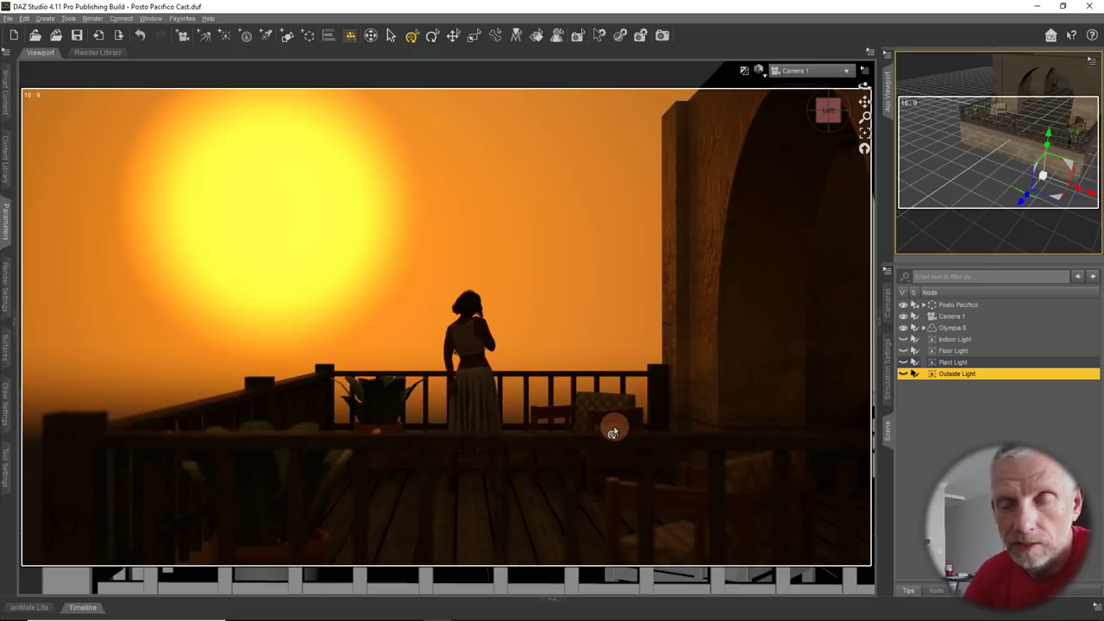
pyautogui.click(902, 373)
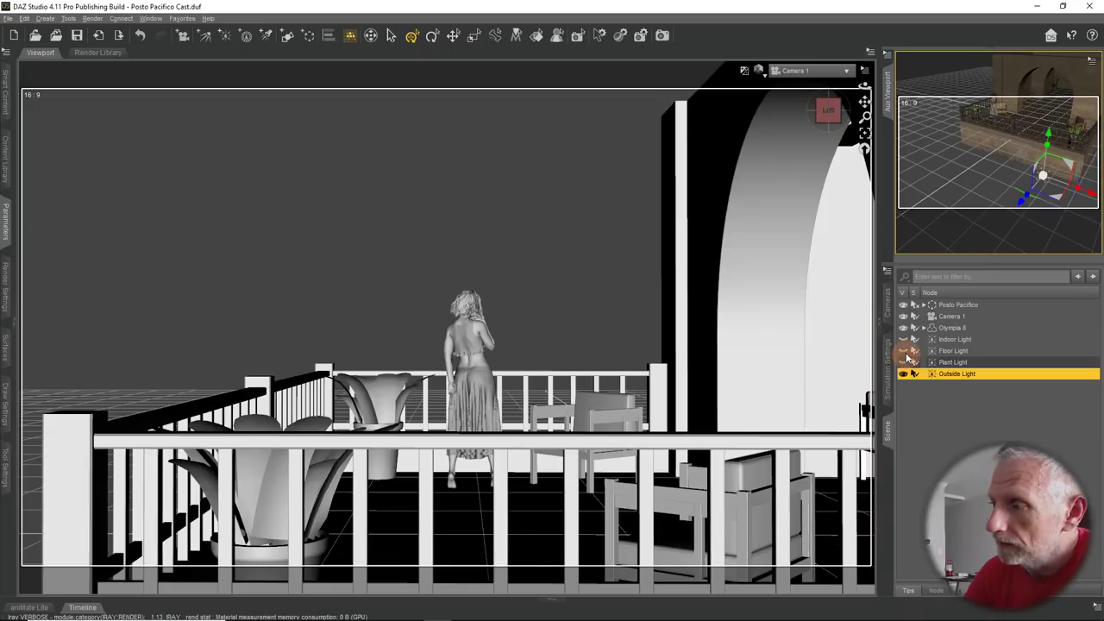
pyautogui.click(903, 339)
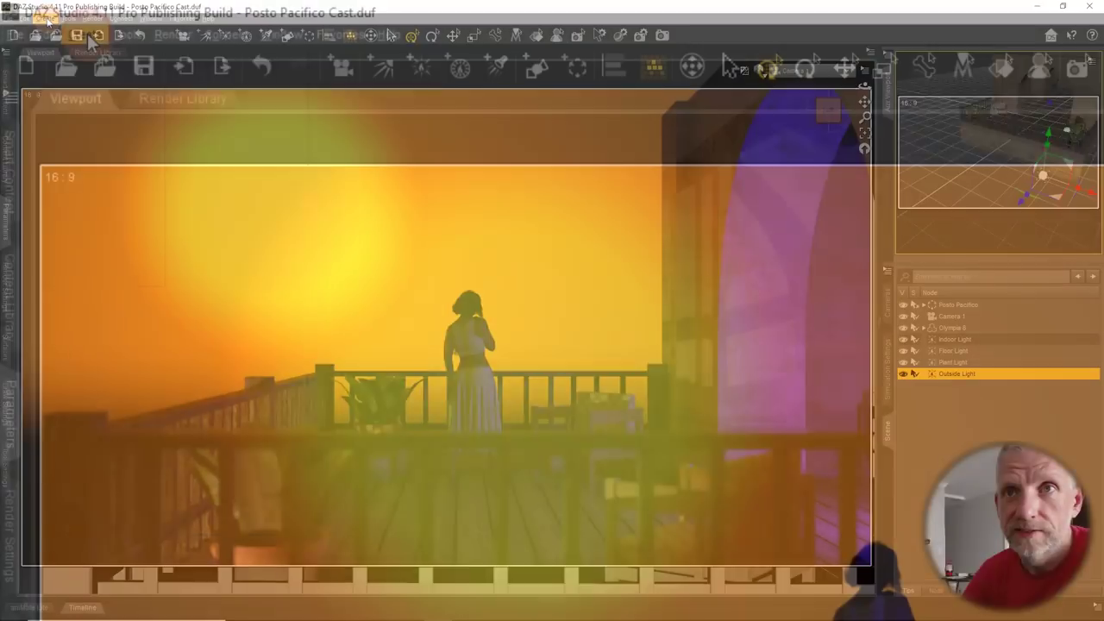
# Open the Create menu to browse new light types such as New Spotlight
pyautogui.click(85, 34)
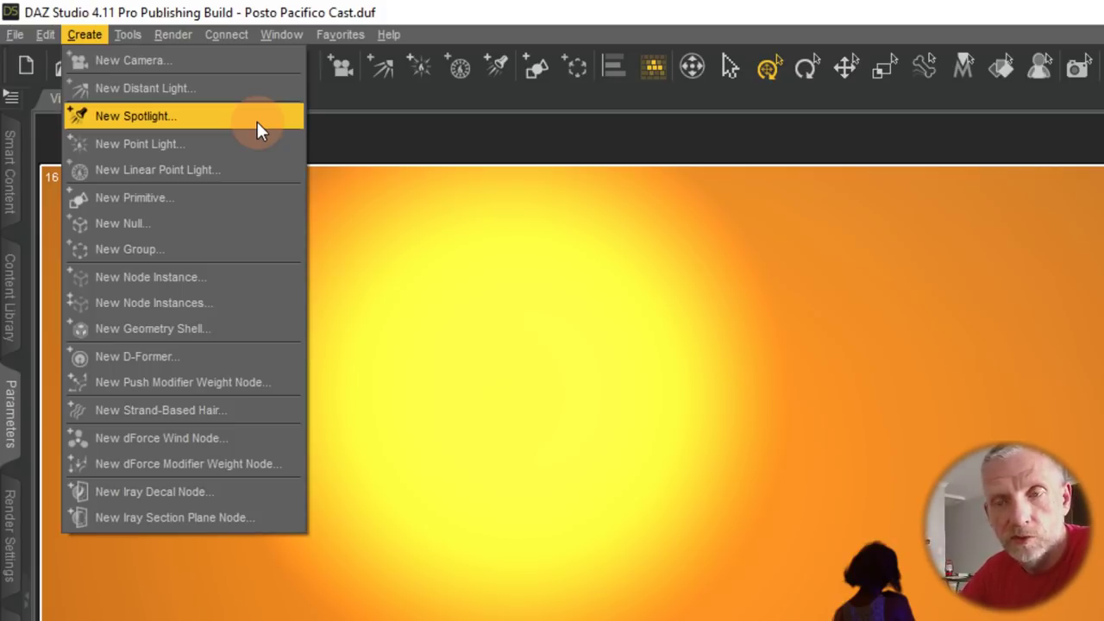
# Dismiss the Create menu without adding any new light
pyautogui.click(347, 145)
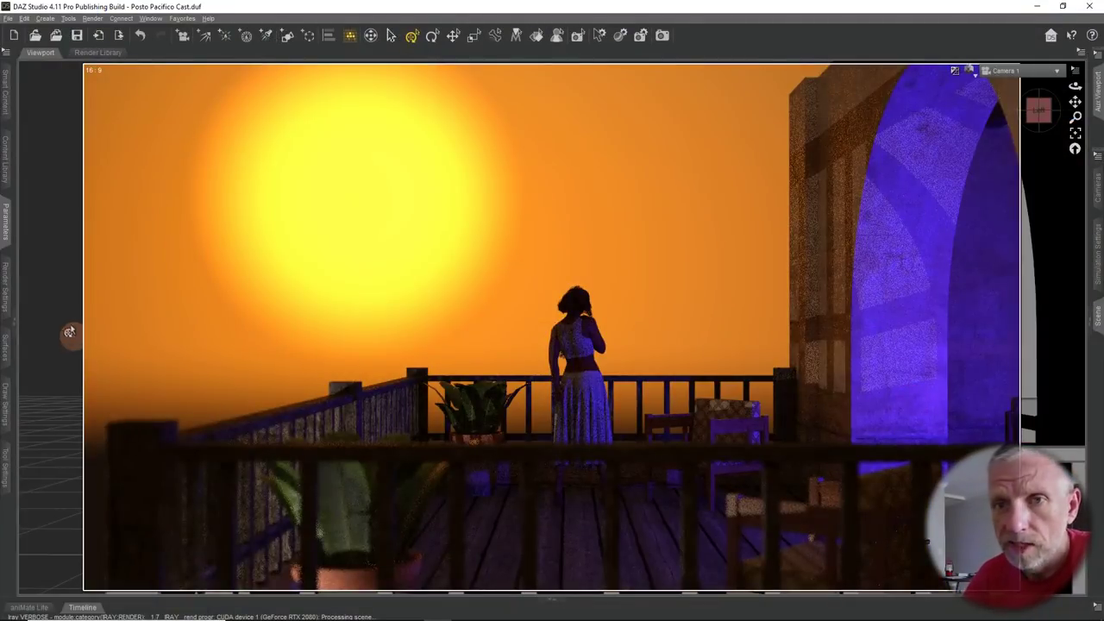
# In Render Settings filtering, make the Post Denoiser available and enable it
pyautogui.click(6, 226)
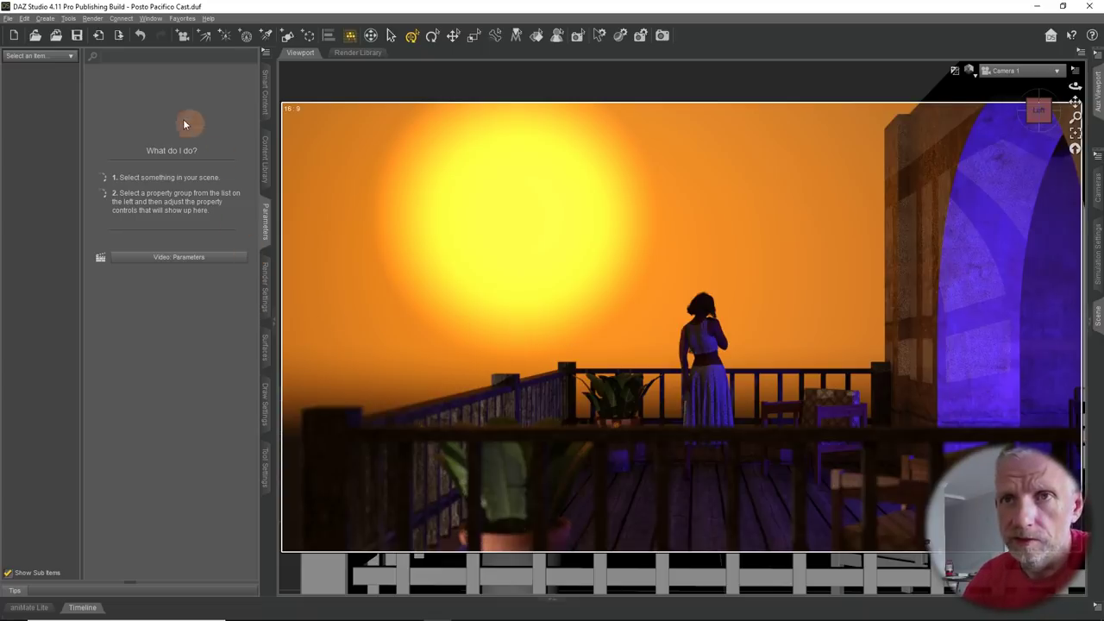
pyautogui.click(266, 274)
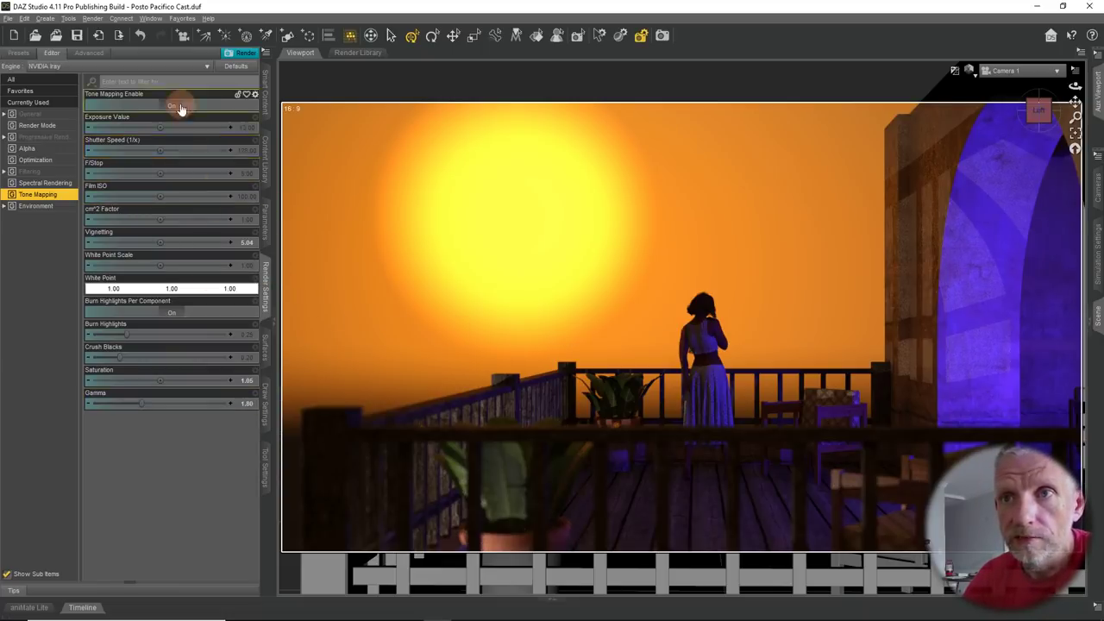
pyautogui.click(45, 172)
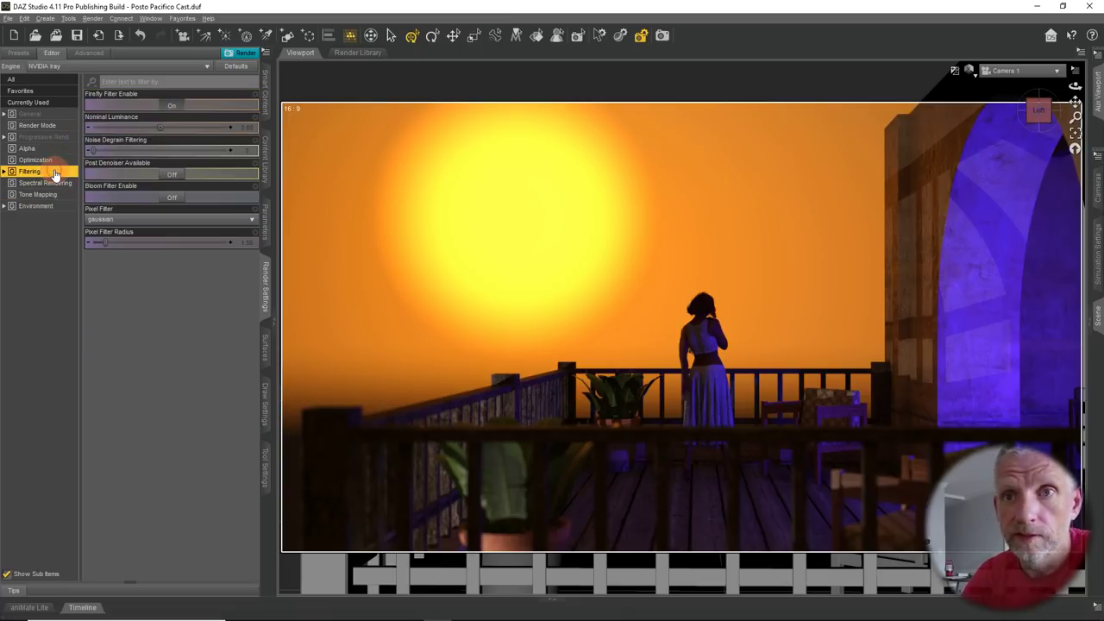
pyautogui.click(177, 175)
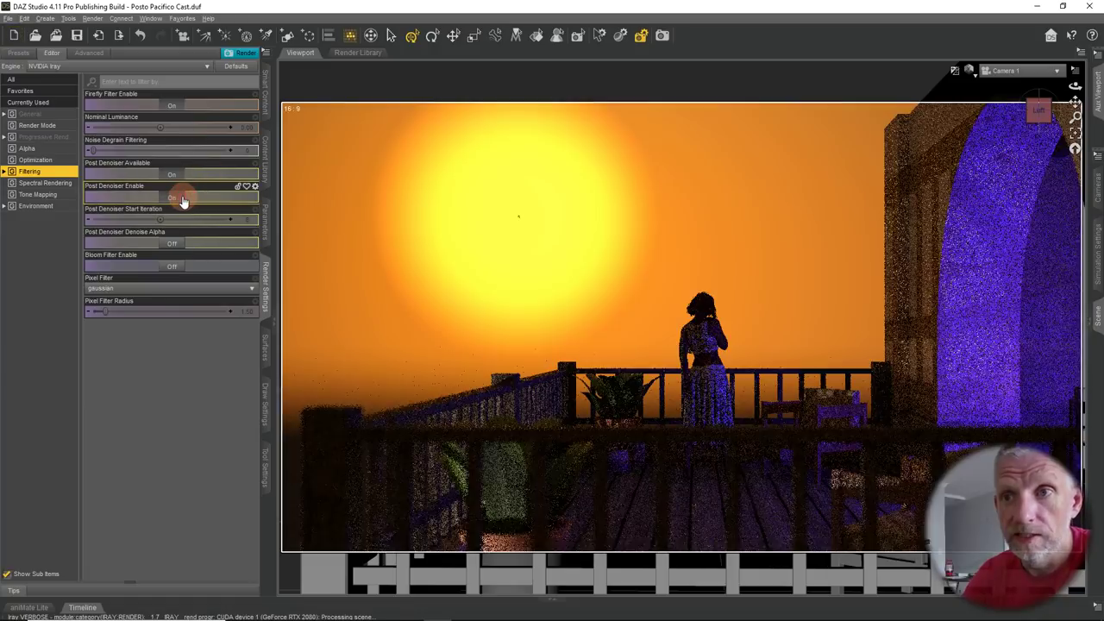
pyautogui.click(183, 200)
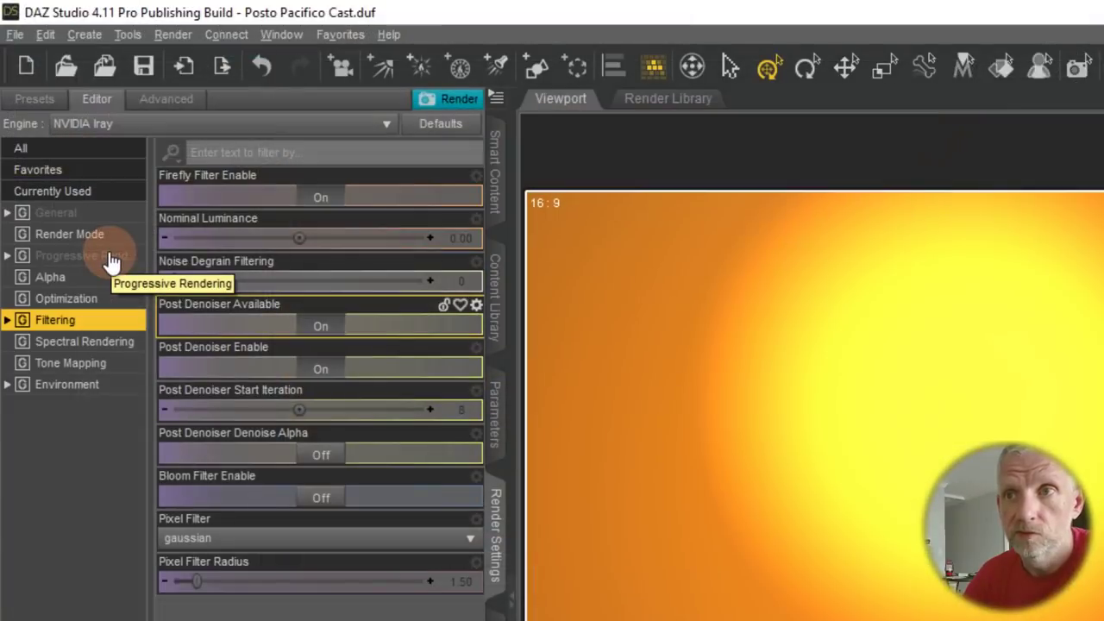
# Set Progressive Rendering Max Samples to 1000 and choose the Full HD 1080p output preset
pyautogui.click(110, 259)
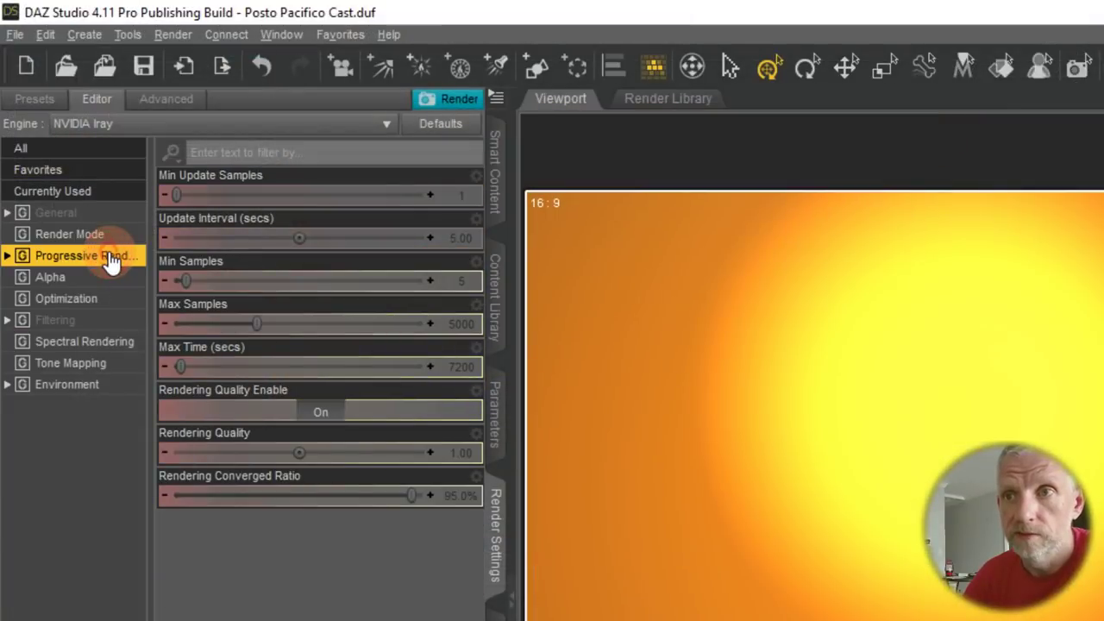
pyautogui.click(456, 326)
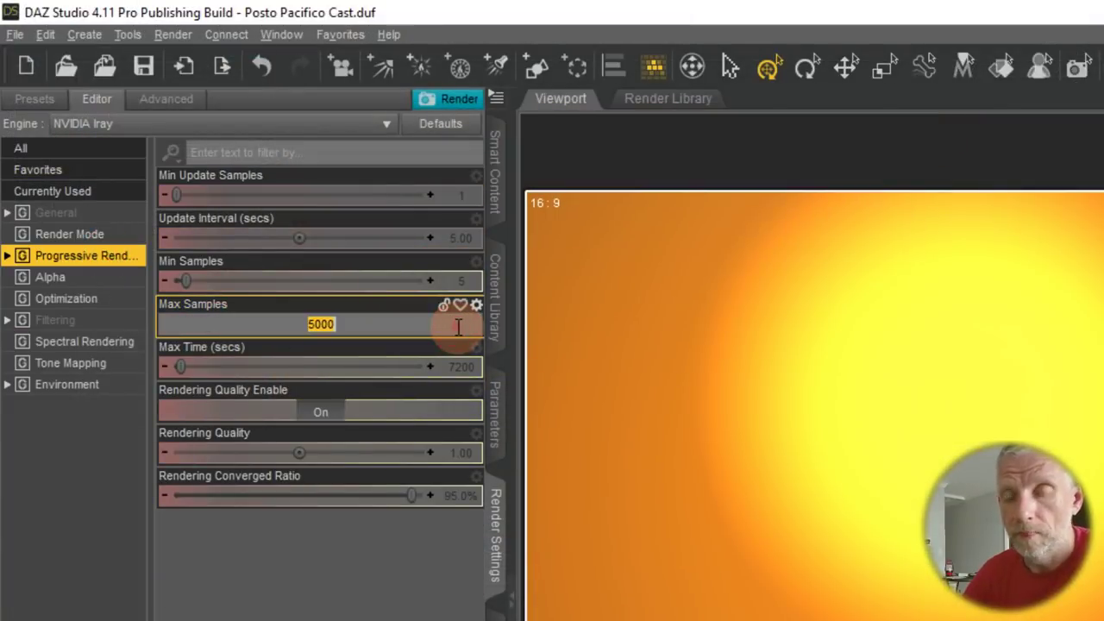
pyautogui.write('1000')
pyautogui.press('Return')
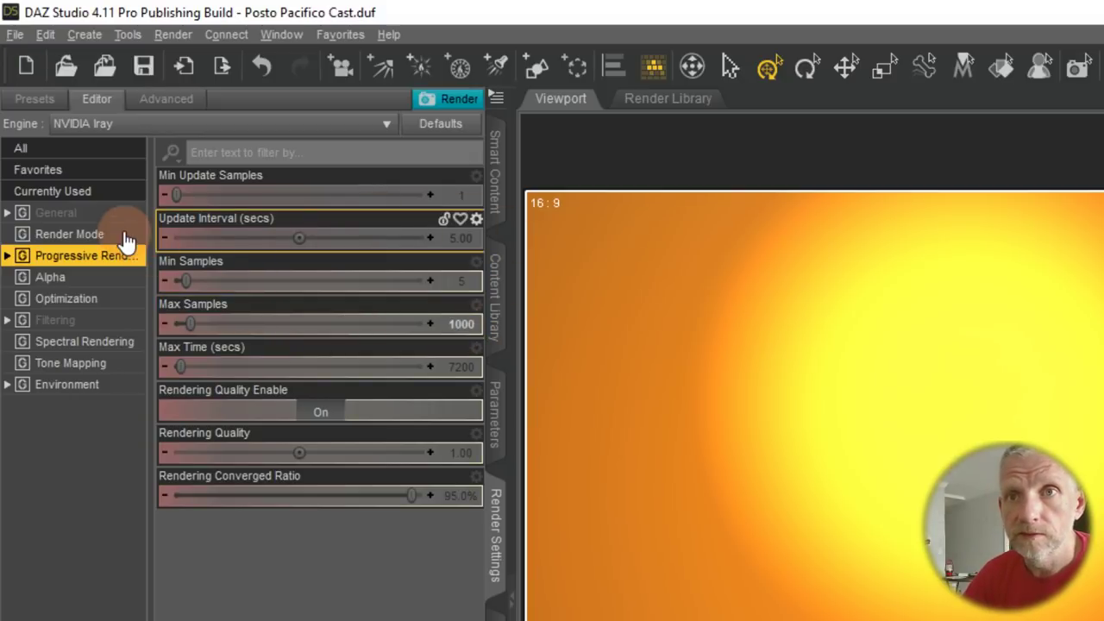
pyautogui.click(78, 212)
pyautogui.click(306, 197)
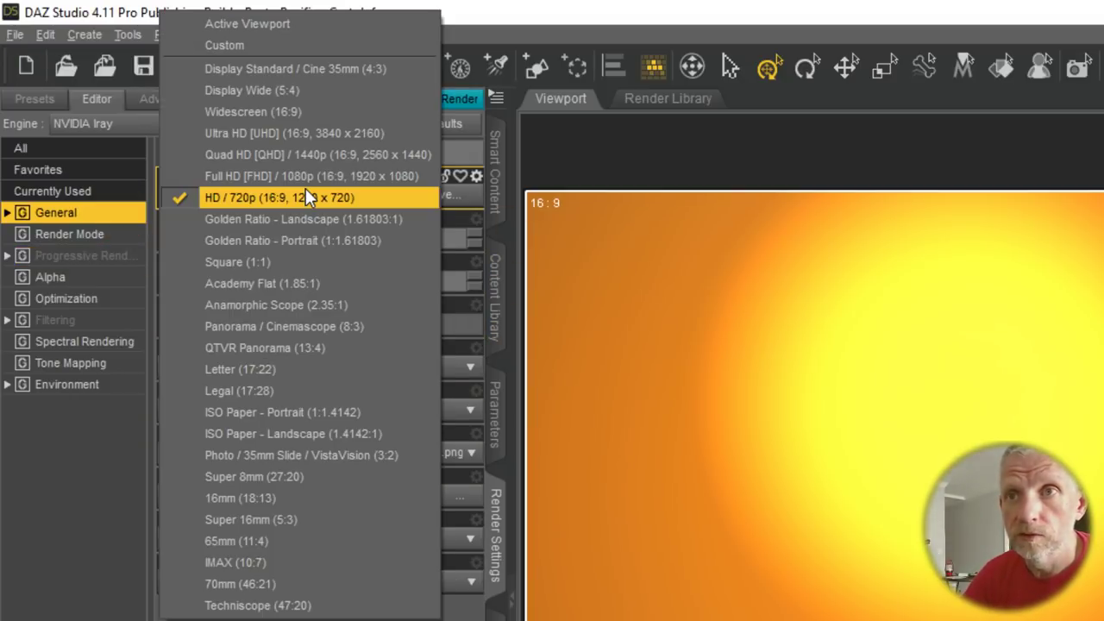
pyautogui.click(388, 177)
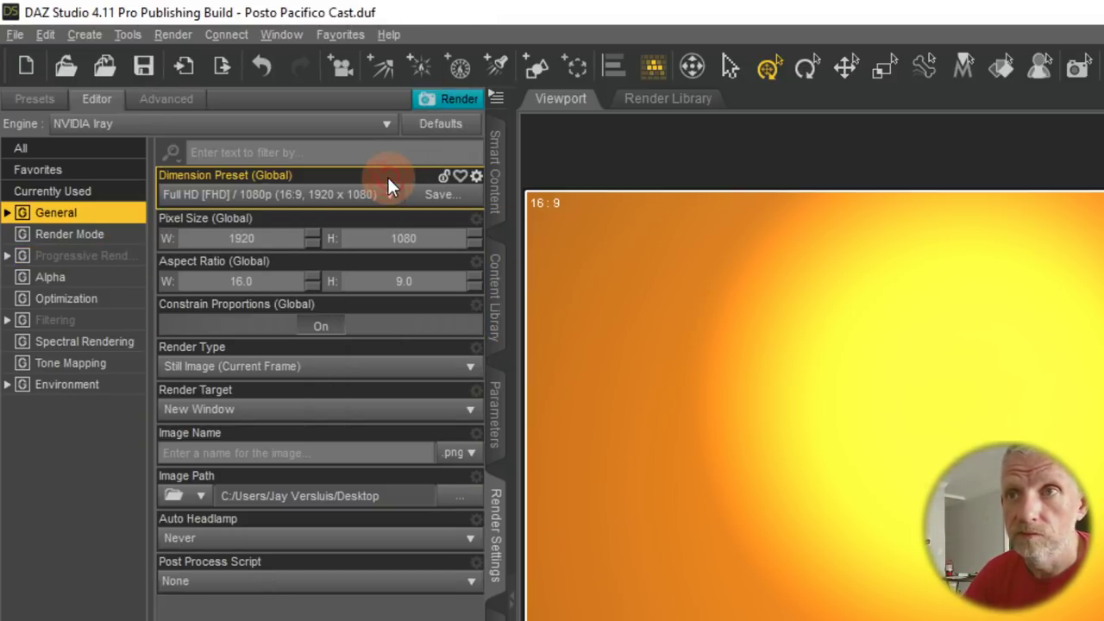
# Start a test render, then cancel it
pyautogui.click(461, 97)
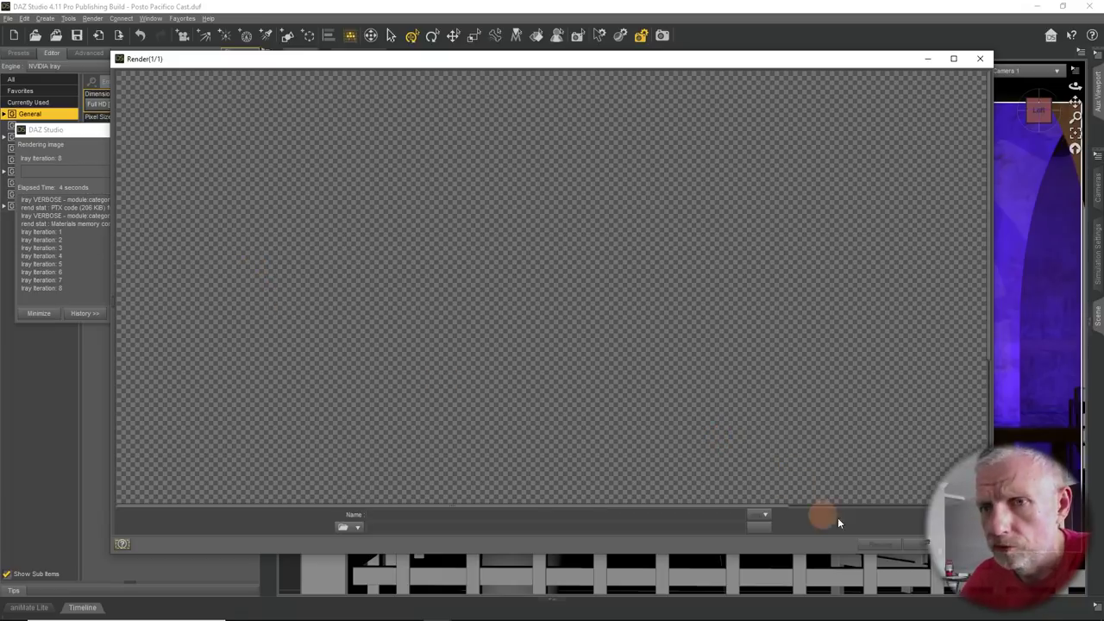
pyautogui.click(880, 544)
pyautogui.click(534, 328)
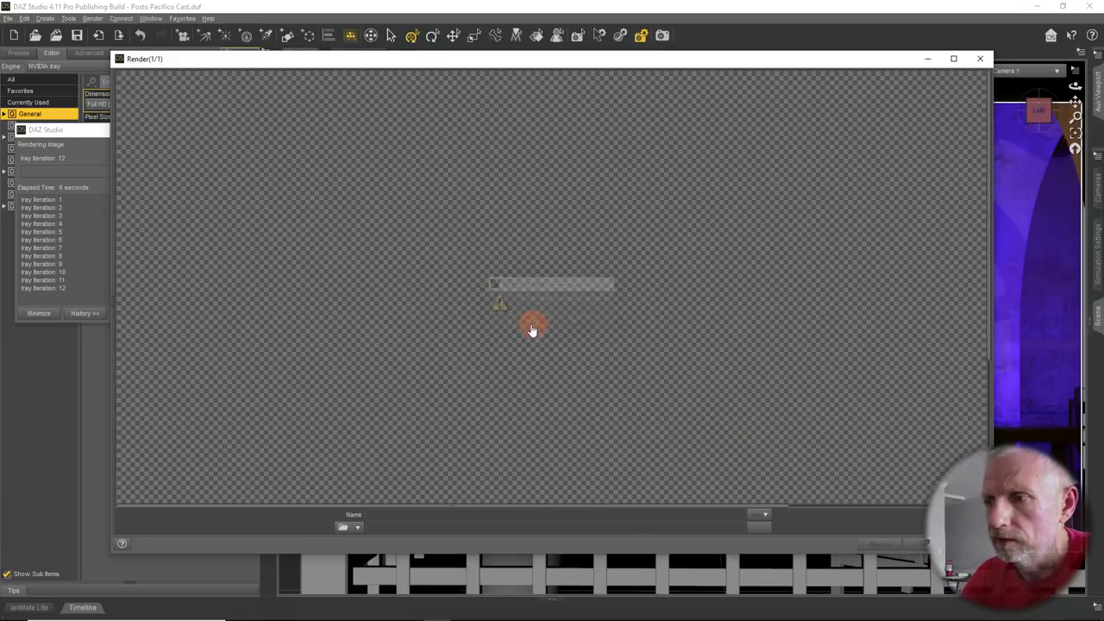
# Enable the second GeForce RTX 2080 in Advanced settings, save the scene, and render again
pyautogui.click(68, 135)
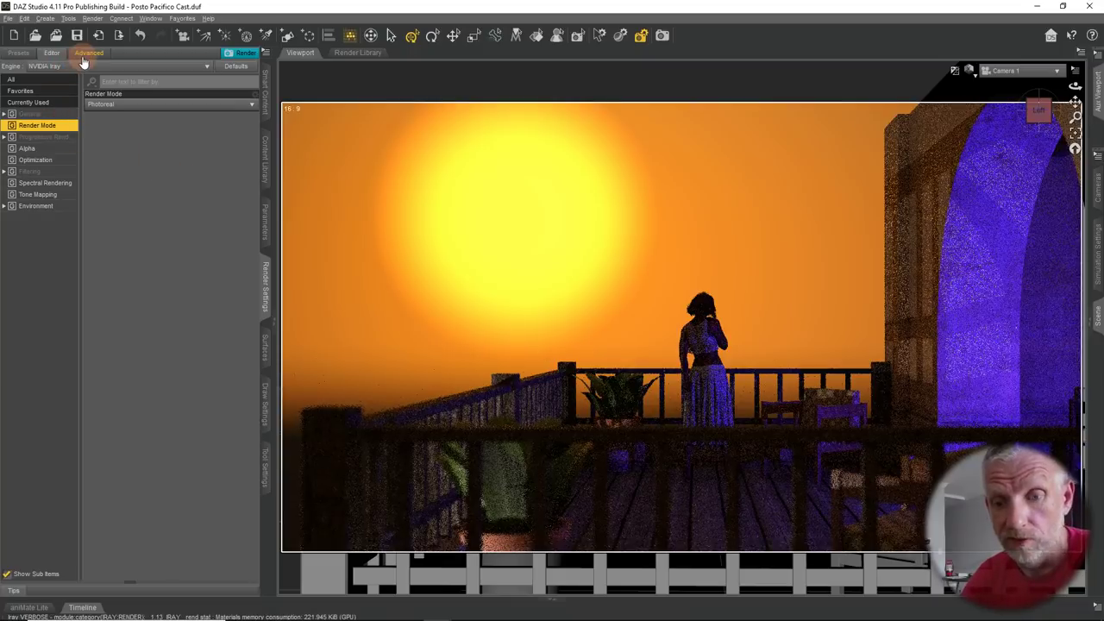
pyautogui.click(88, 53)
pyautogui.click(12, 157)
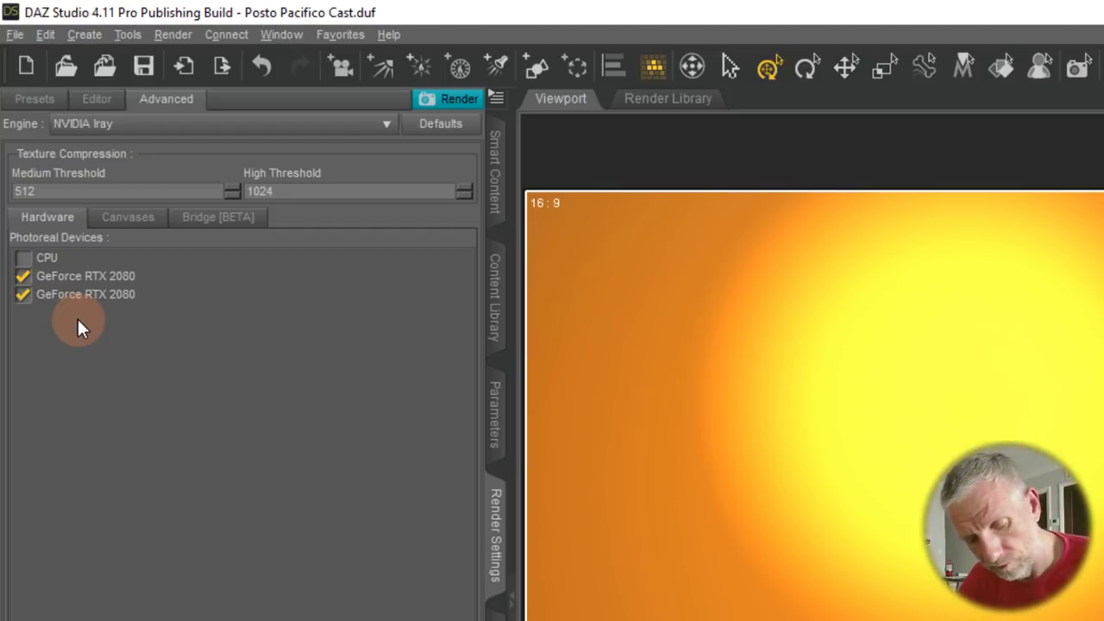
pyautogui.hotkey('ctrl', 's')
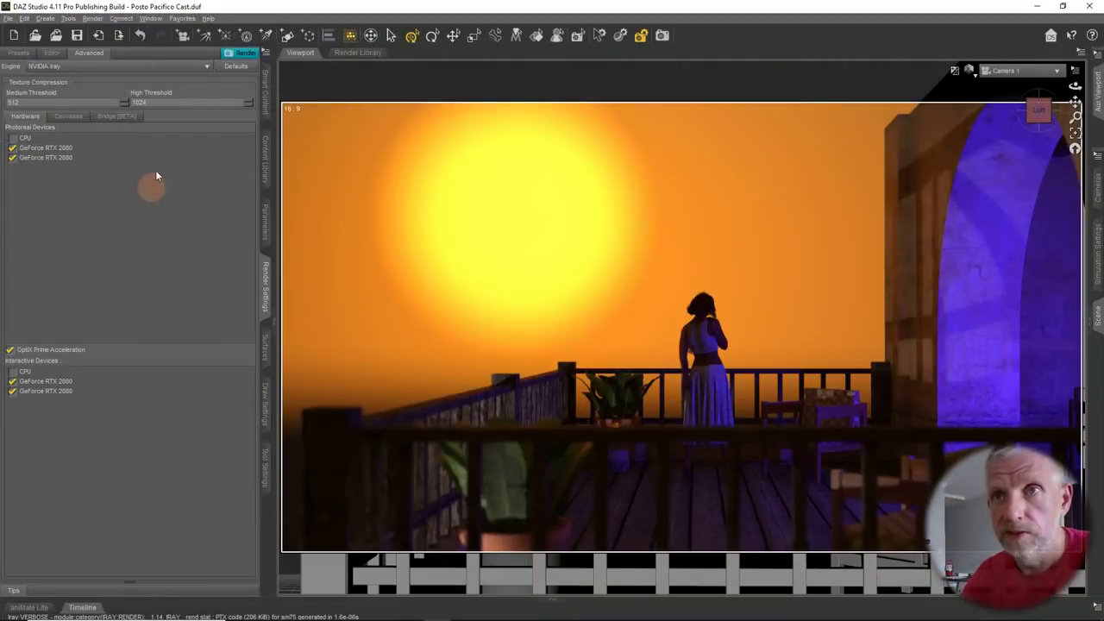
pyautogui.click(253, 57)
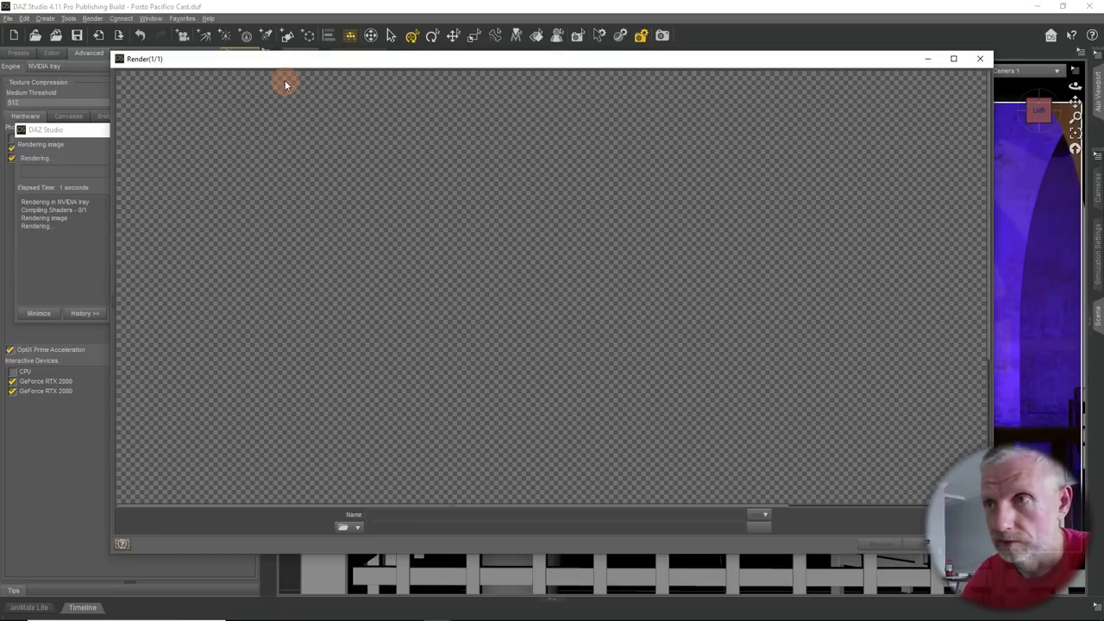
# Enlarge the Render window to nearly fill the screen while the 1080p Iray render finishes
pyautogui.moveTo(313, 56); pyautogui.dragTo(282, 39)
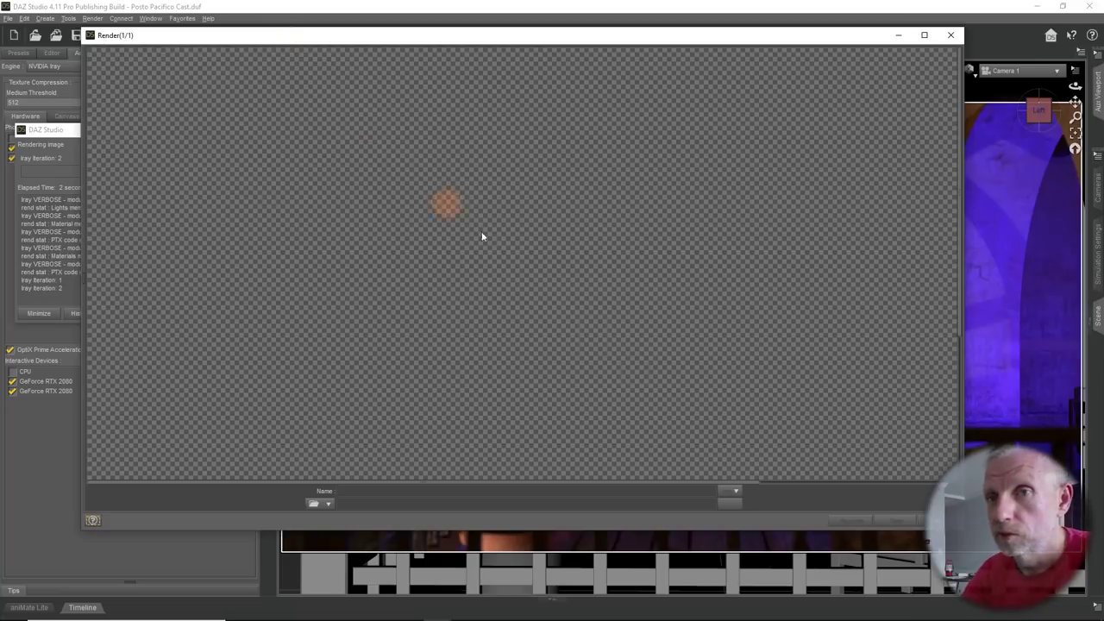
pyautogui.moveTo(962, 528); pyautogui.dragTo(1083, 604)
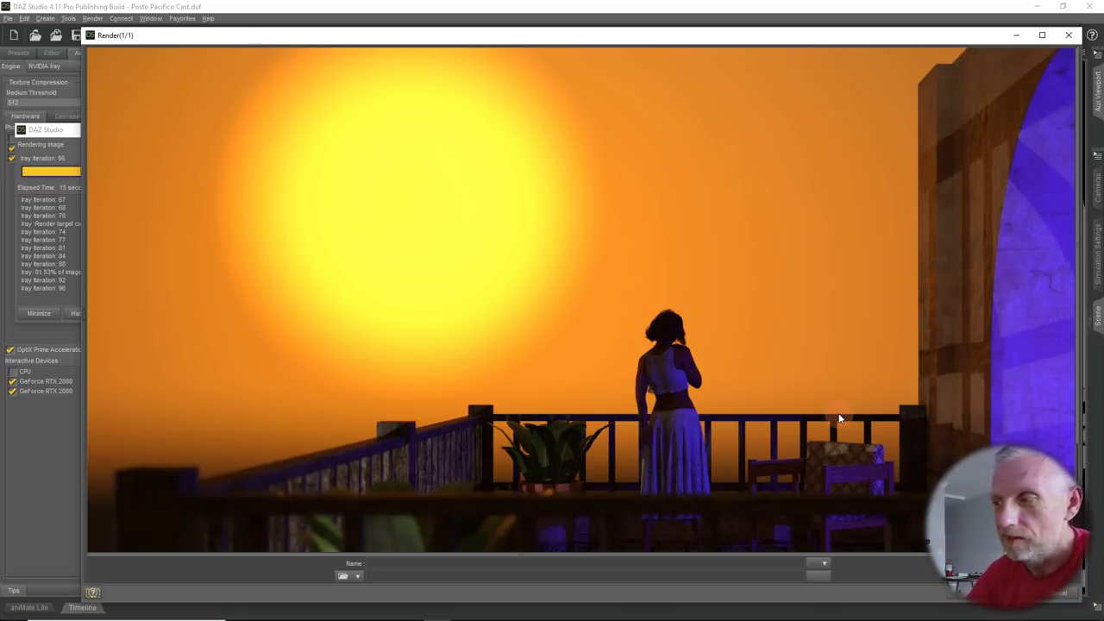
pyautogui.scroll(-3, 838, 419)
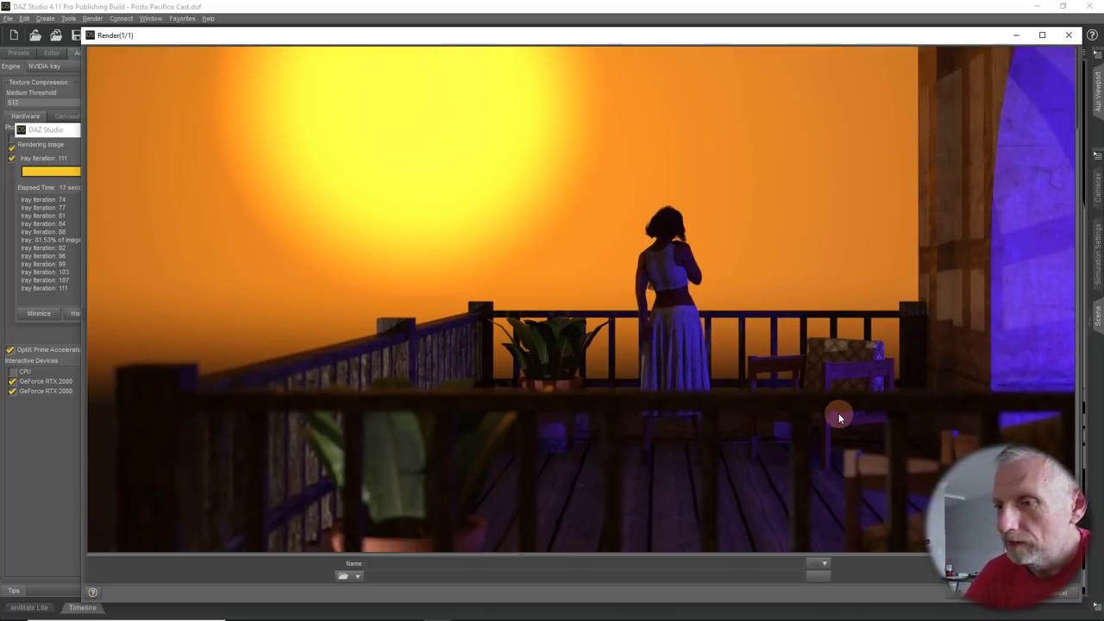
pyautogui.scroll(-1, 838, 418)
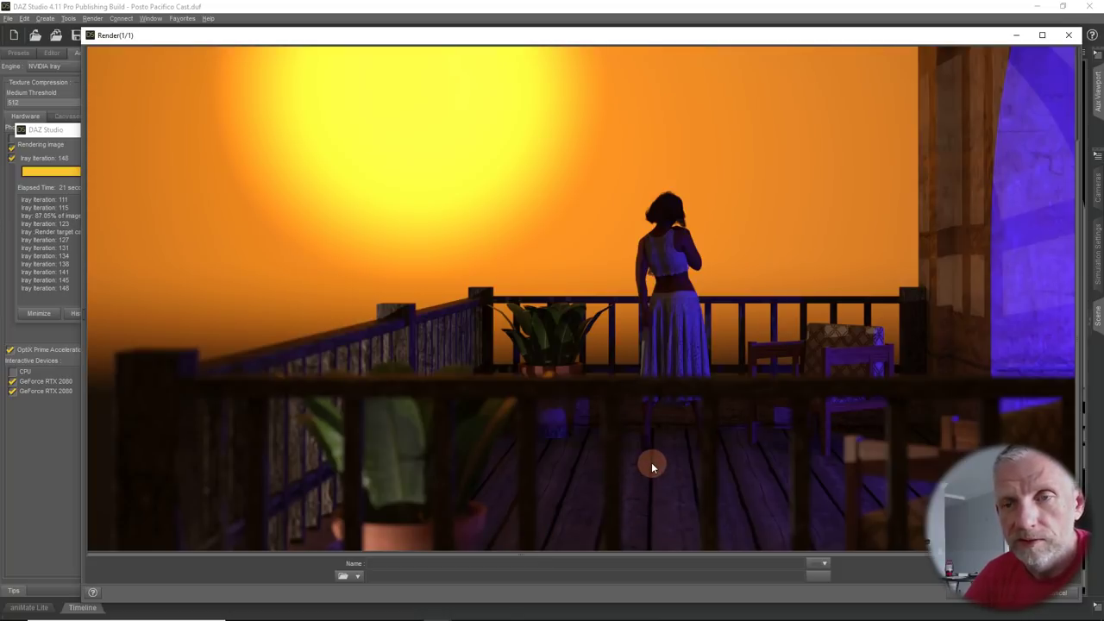
pyautogui.scroll(2, 651, 466)
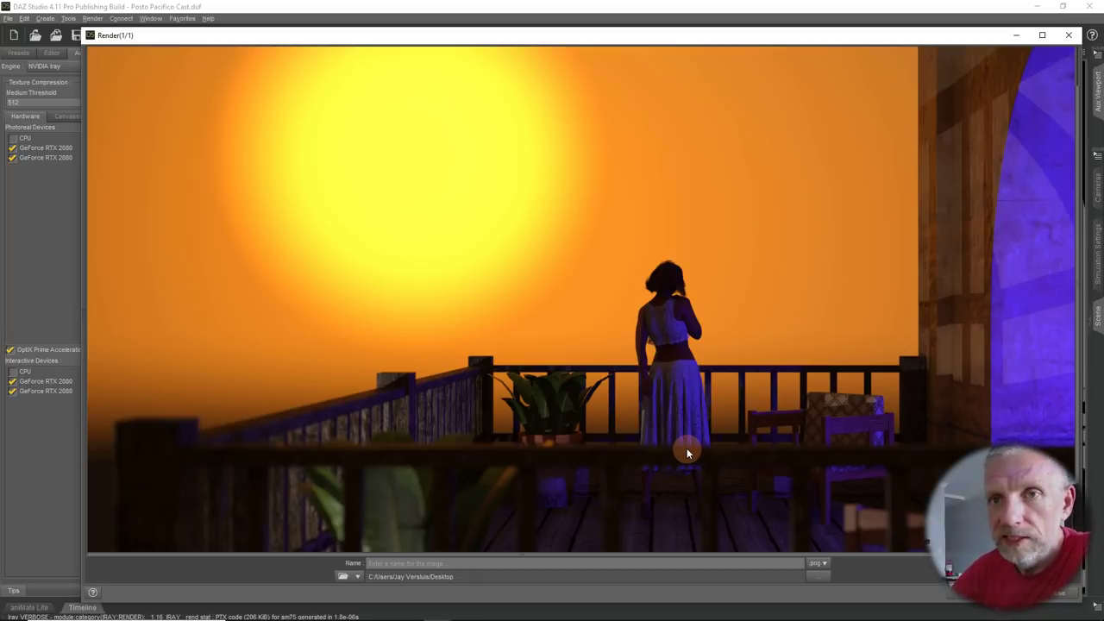
# Save the finished render to the desktop as Quick Render.png, then minimize DAZ Studio
pyautogui.click(548, 564)
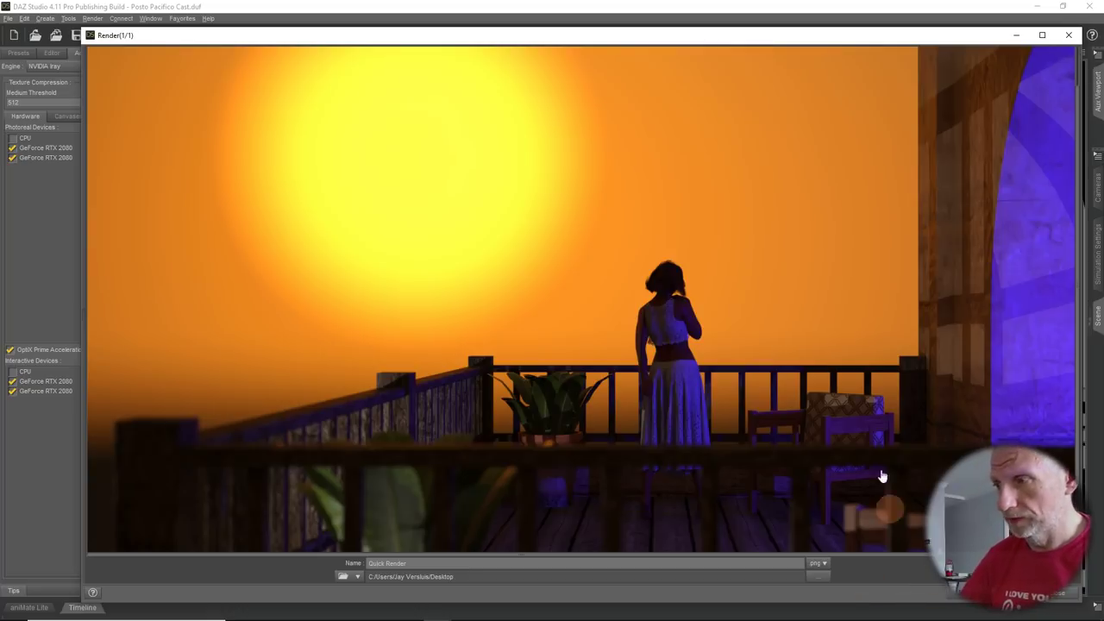
pyautogui.click(1069, 34)
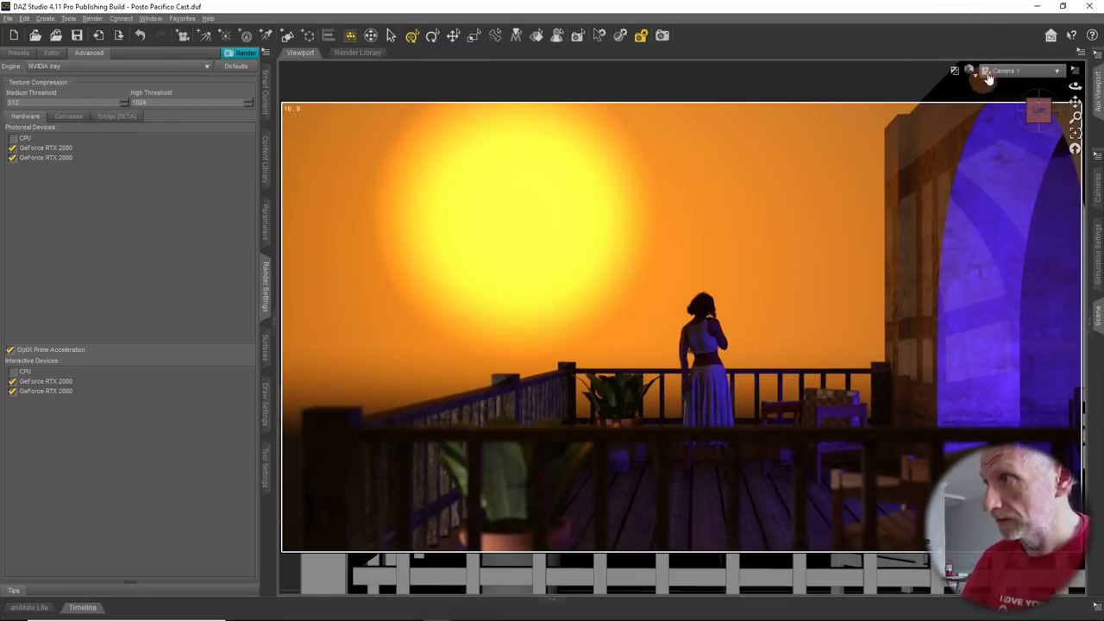
pyautogui.click(1036, 6)
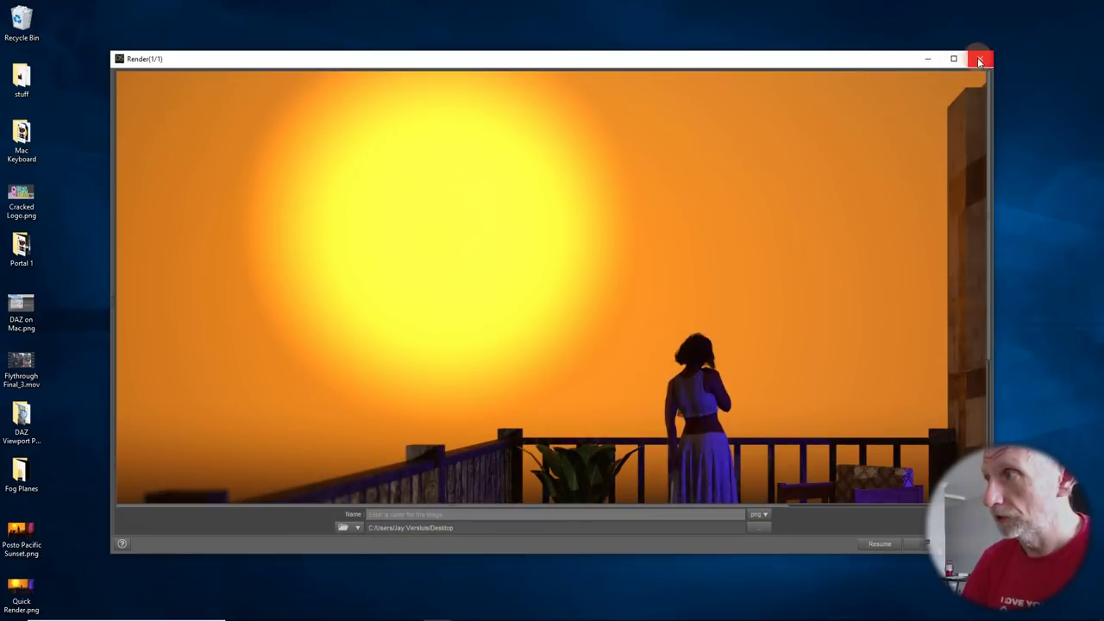
# Close the Render window and open Quick Render.png from the desktop full screen in Photos
pyautogui.click(978, 57)
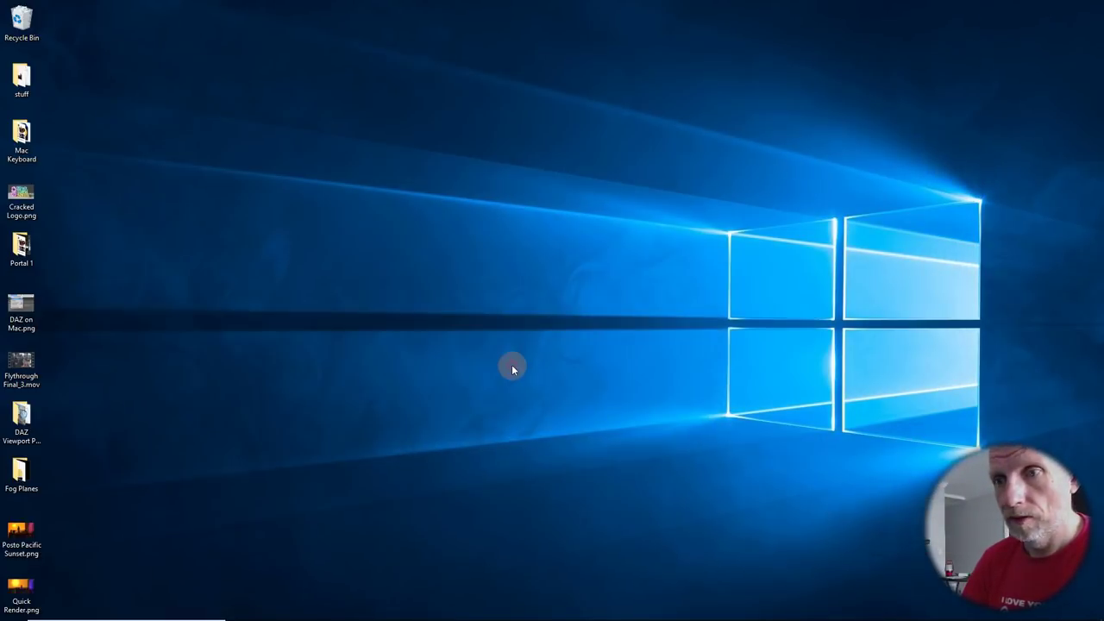
pyautogui.doubleClick(21, 586)
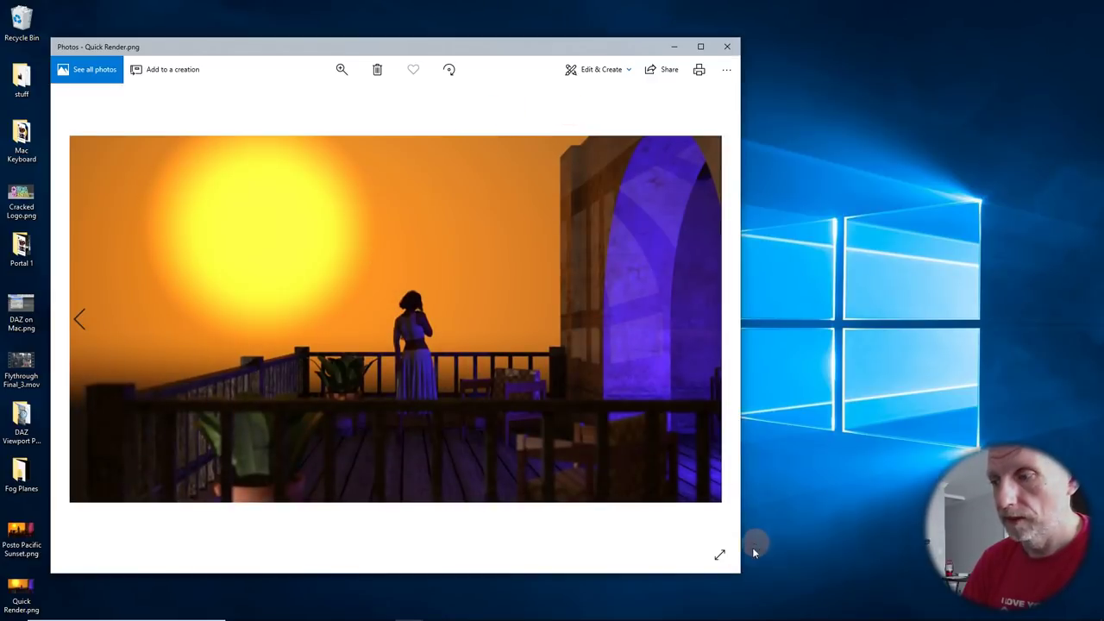
pyautogui.click(720, 554)
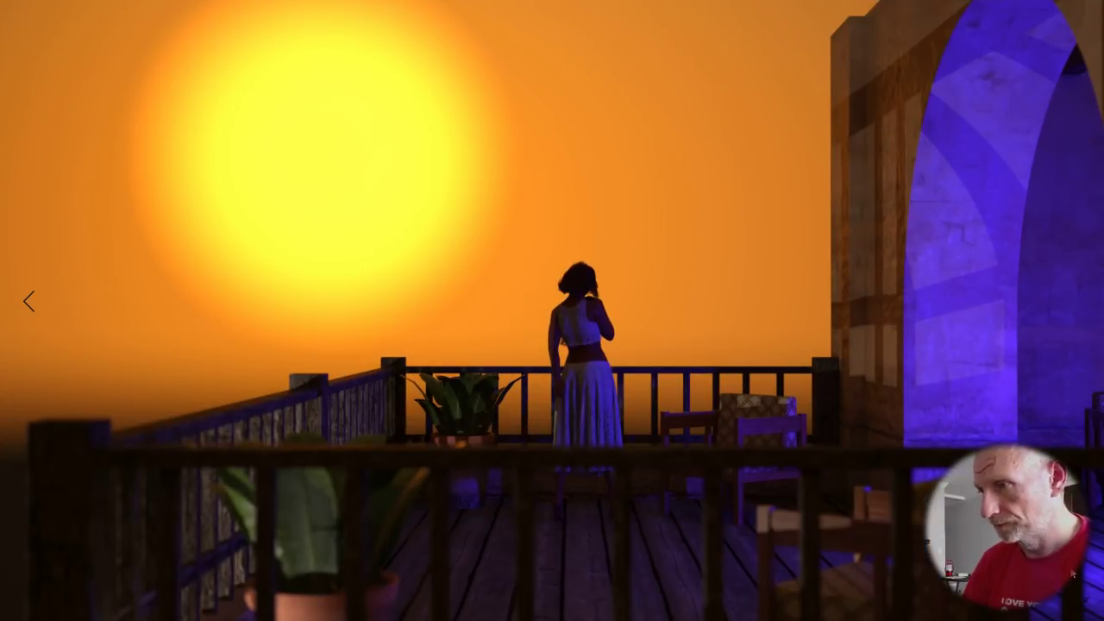